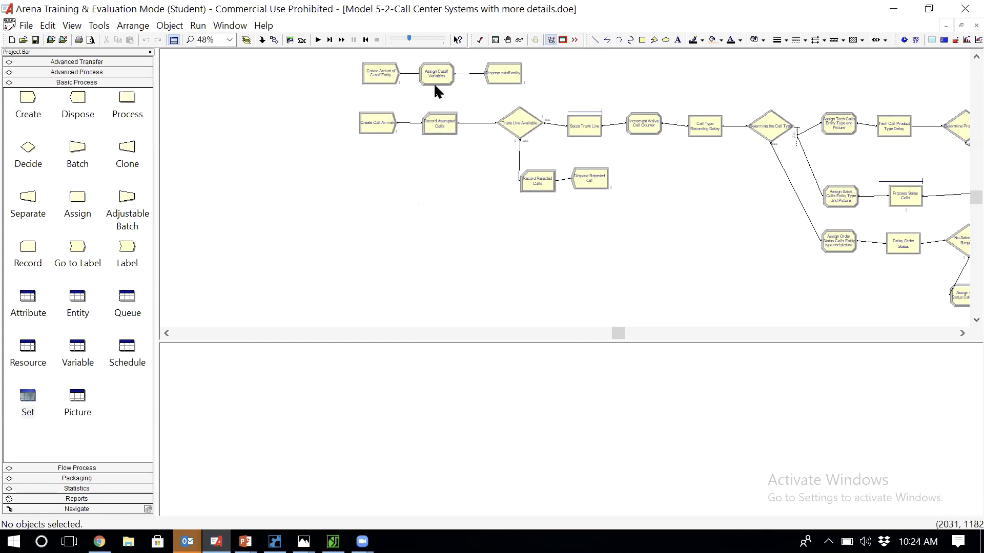
# Review the settings of the Create Call Arrivals module and close it without changes
pyautogui.doubleClick(390, 128)
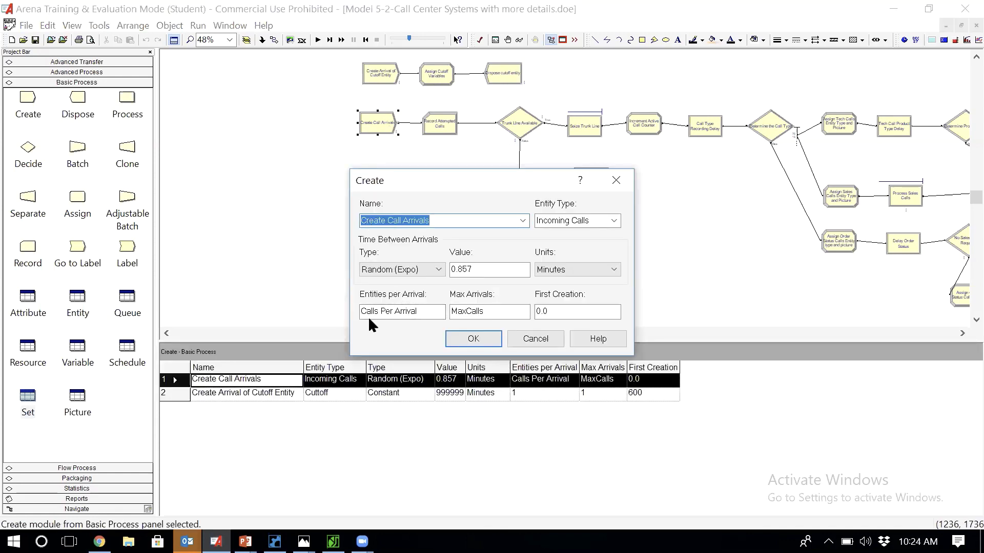
pyautogui.click(542, 338)
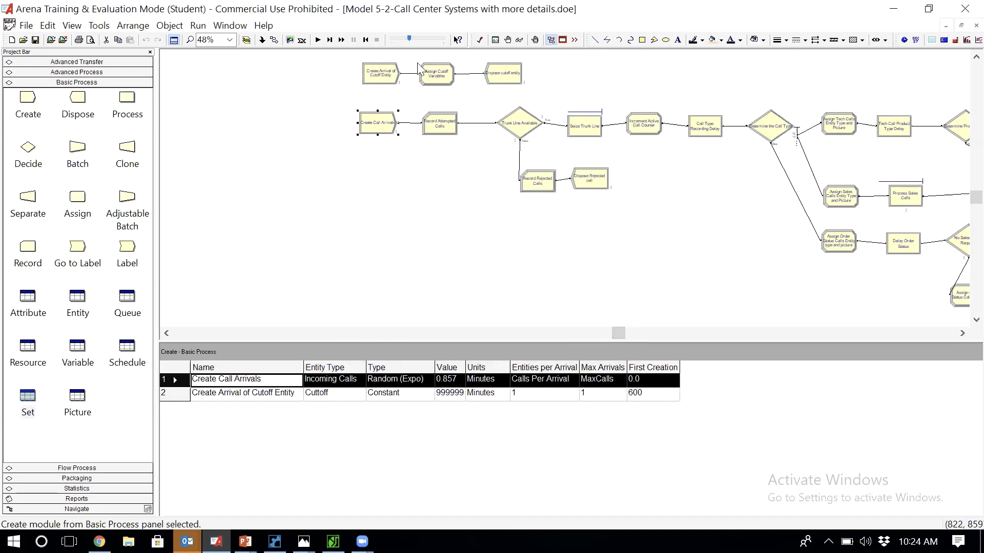
pyautogui.click(387, 201)
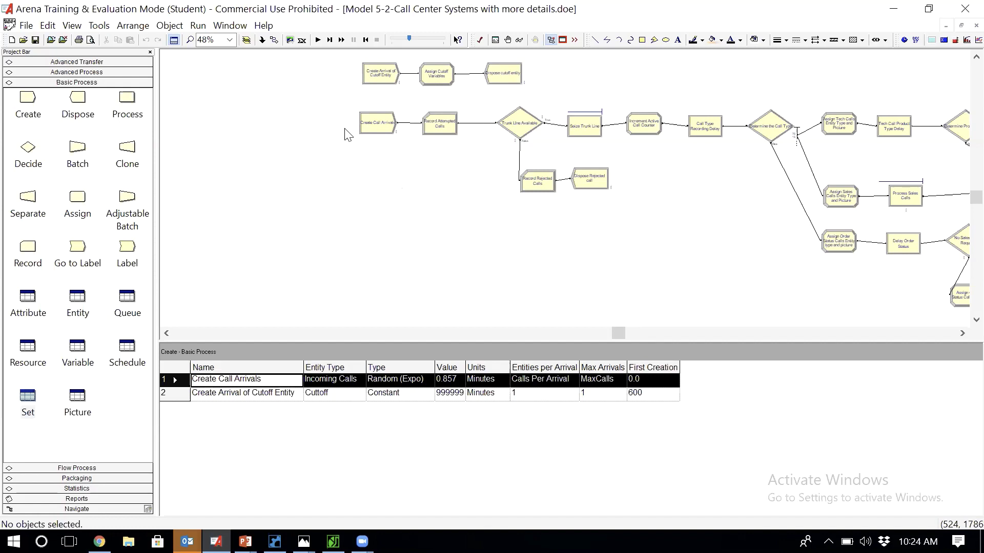
# Review the replication parameters and terminating condition in the run setup, leaving them unchanged
pyautogui.click(198, 26)
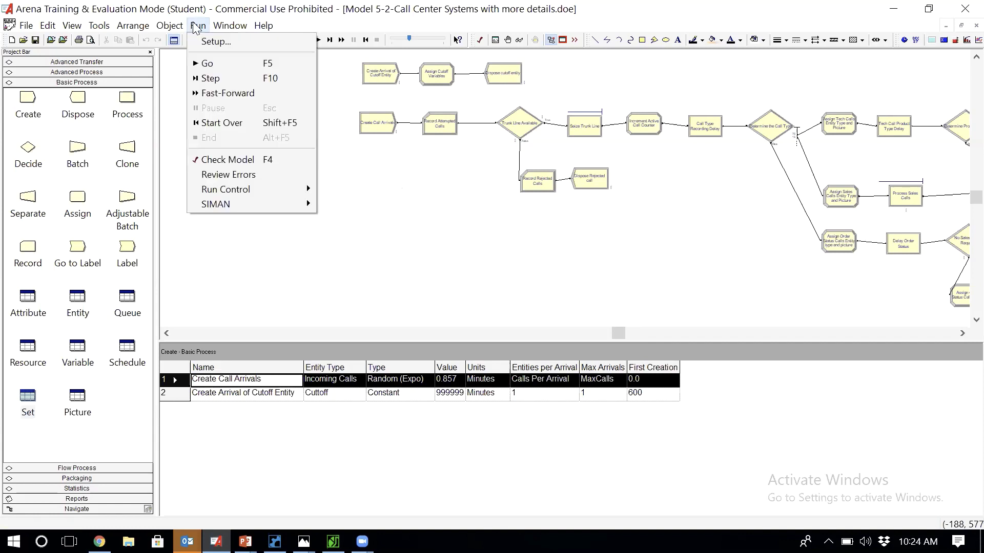
pyautogui.click(244, 42)
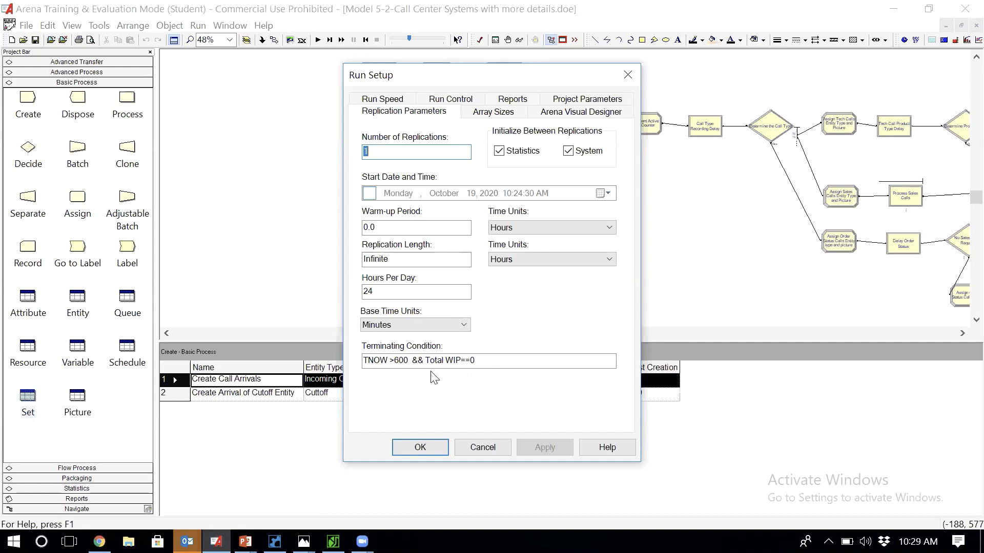
pyautogui.click(483, 447)
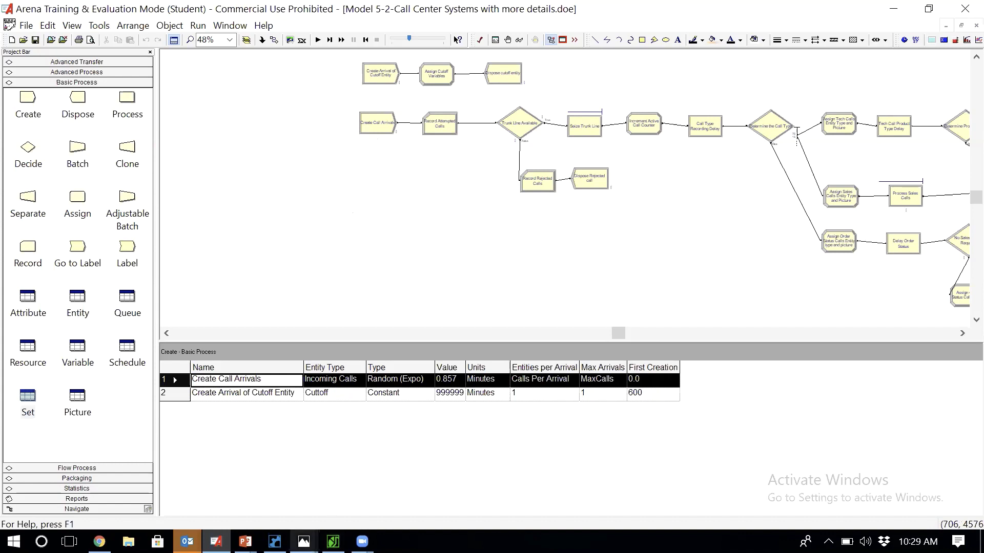
# Switch to Photos to read the call arrival rates table in C5-Arrival Rates-Model 5-2.jpg, and return to Arena
pyautogui.moveTo(304, 541)
pyautogui.click(421, 508)
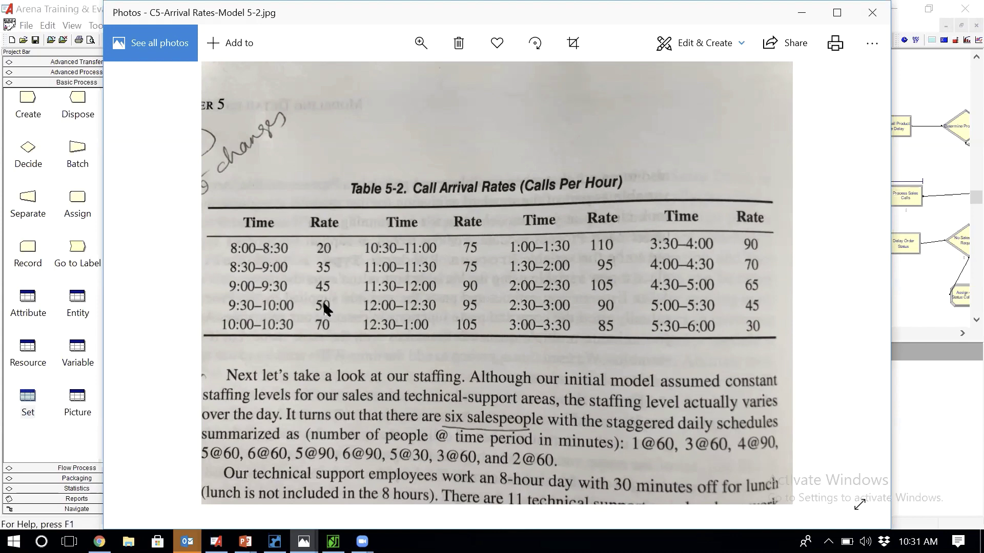
pyautogui.click(75, 440)
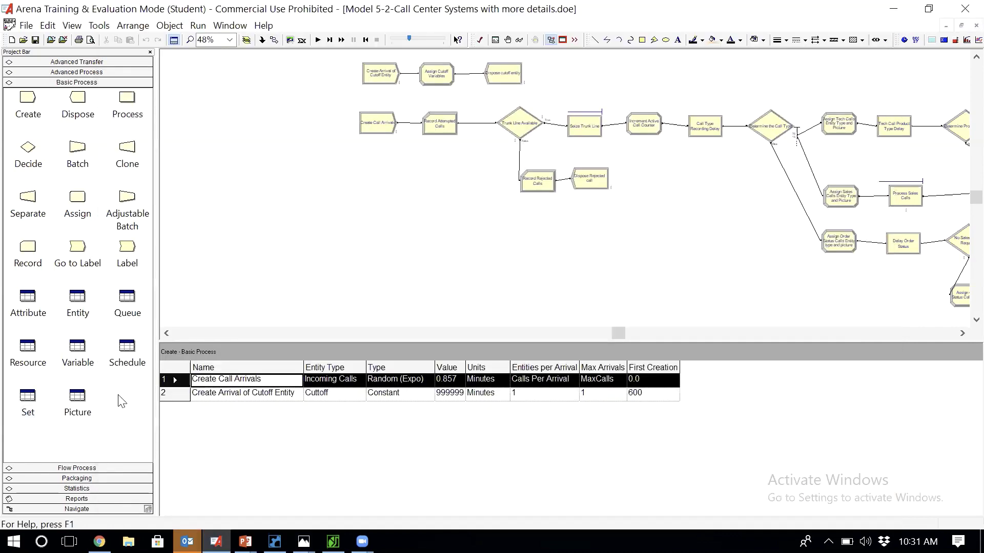
# Add a new schedule to the model, name it Arrival Schedule and set its type to Arrival
pyautogui.click(127, 348)
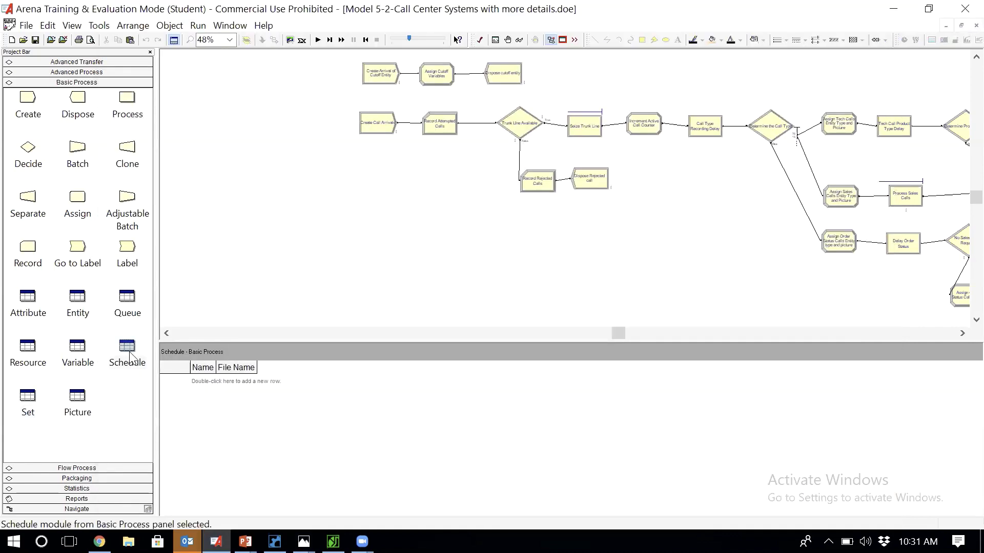
pyautogui.doubleClick(231, 383)
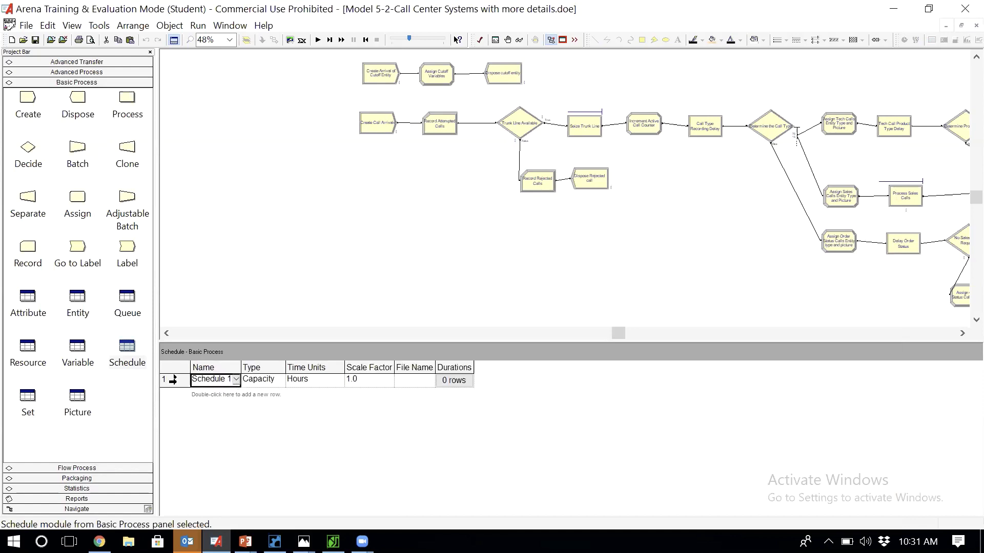
pyautogui.rightClick(173, 382)
pyautogui.click(179, 390)
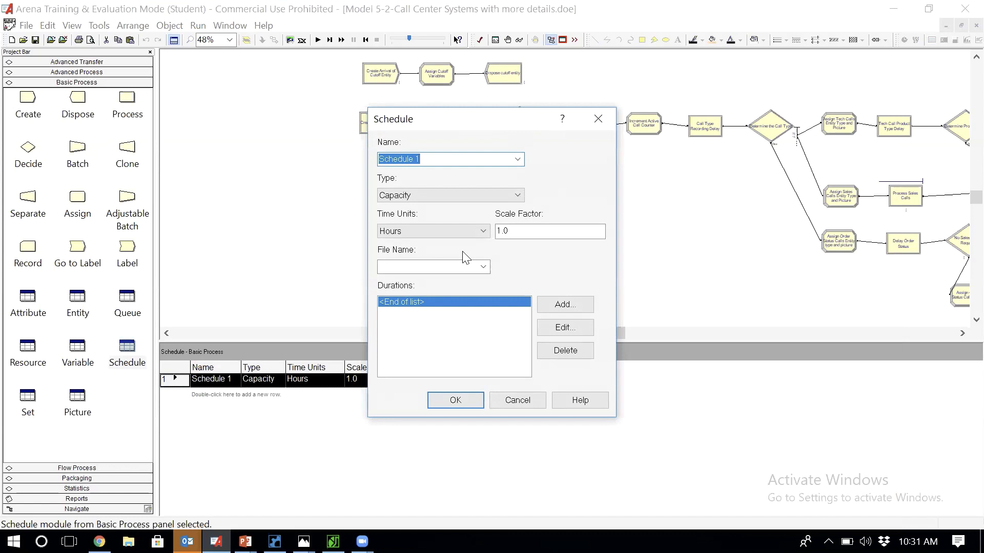
pyautogui.write('Arrival Schedule')
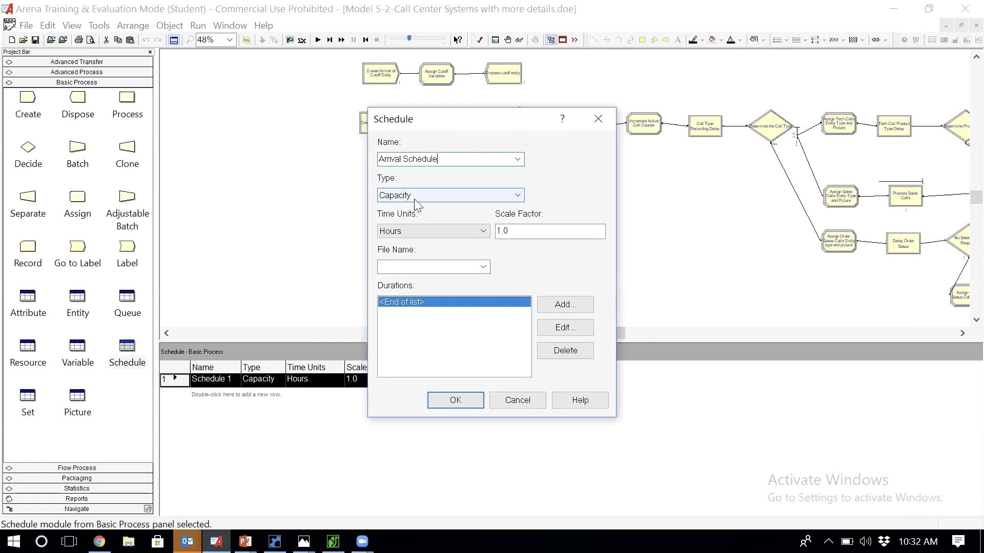
pyautogui.click(519, 195)
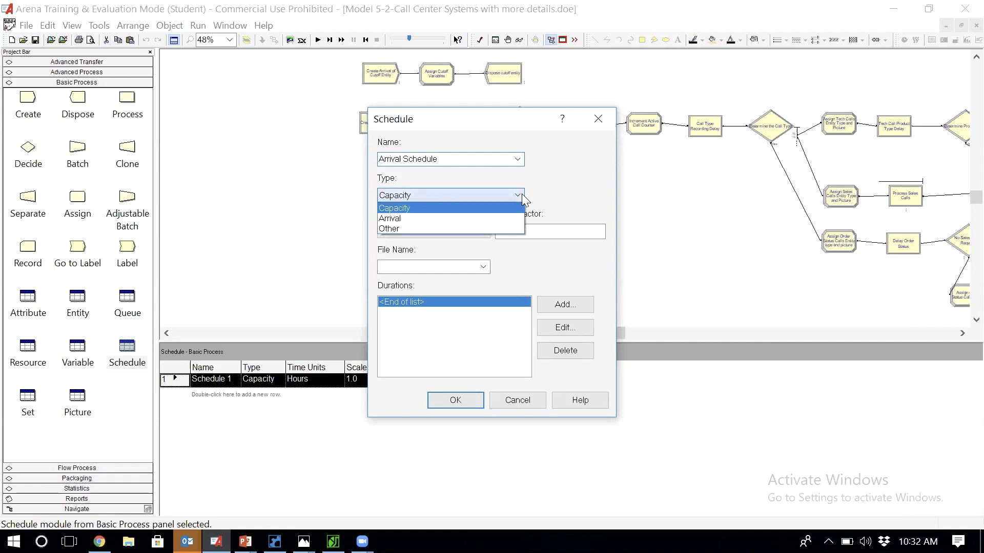
pyautogui.click(464, 218)
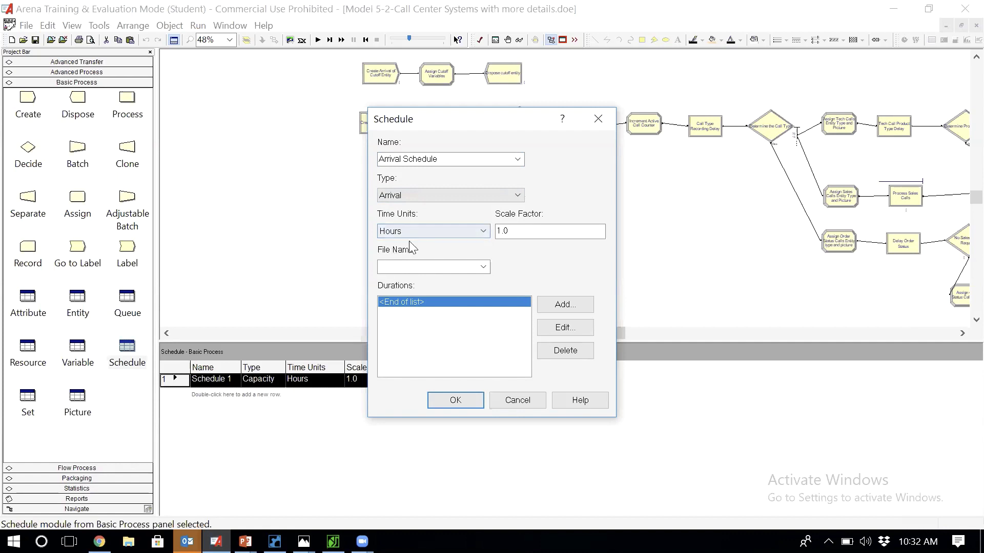
# Check the time intervals in the arrival rates table in Photos and set the Arrival Schedule's time units to Halfhours
pyautogui.click(433, 233)
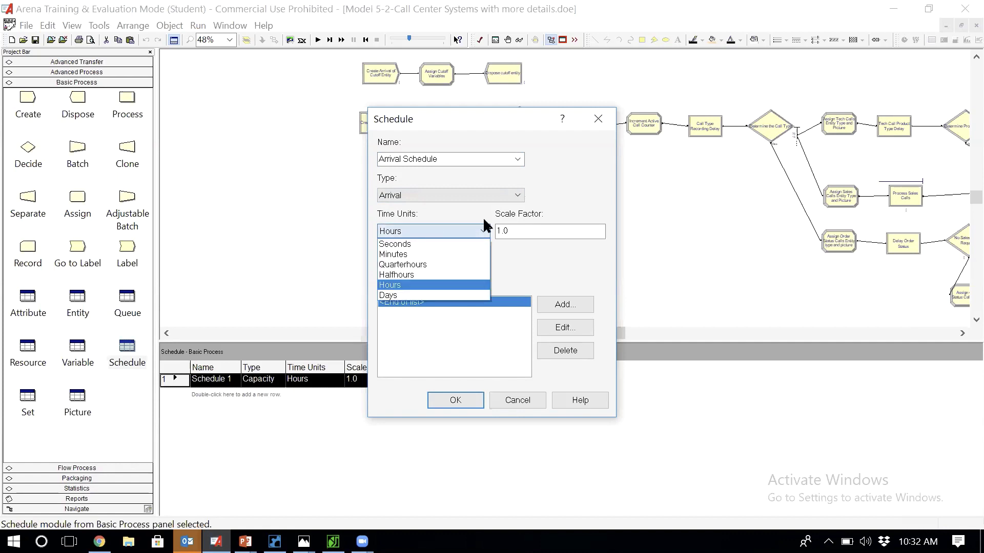
pyautogui.click(577, 191)
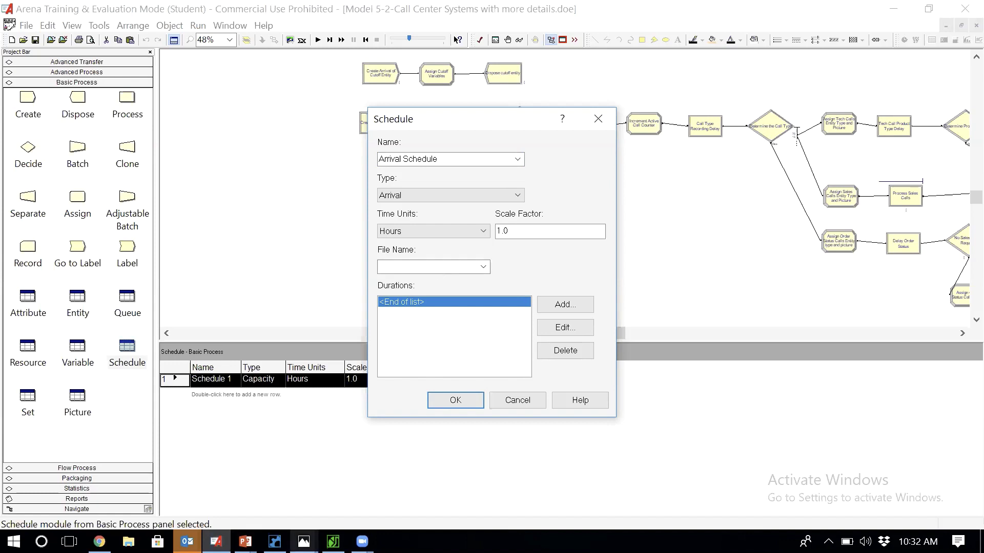
pyautogui.moveTo(303, 542)
pyautogui.click(428, 478)
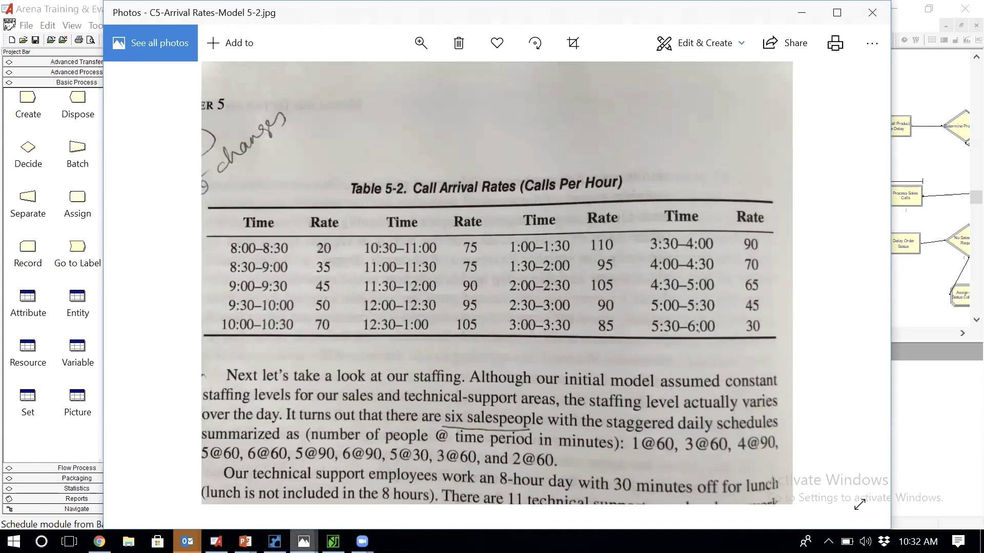
pyautogui.moveTo(216, 542)
pyautogui.click(229, 445)
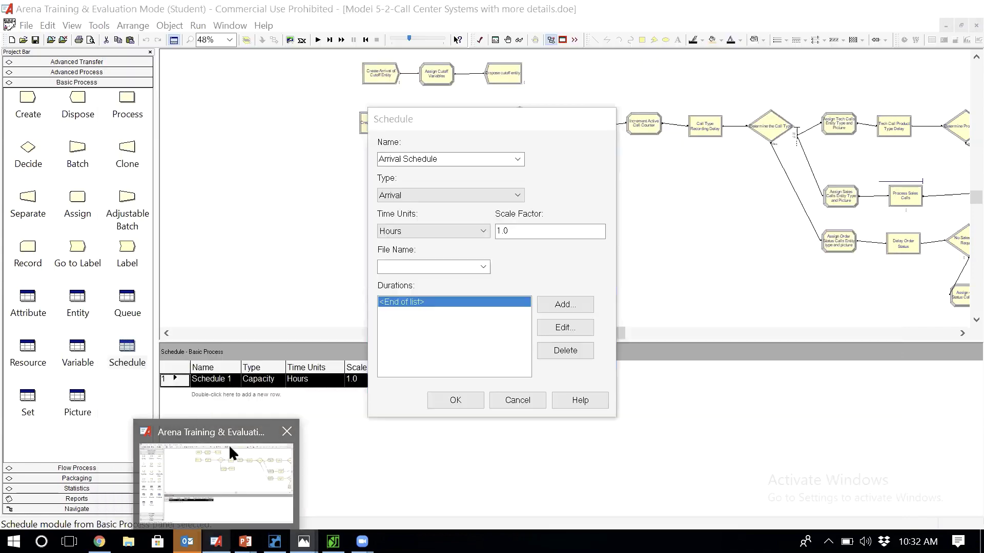
pyautogui.click(467, 233)
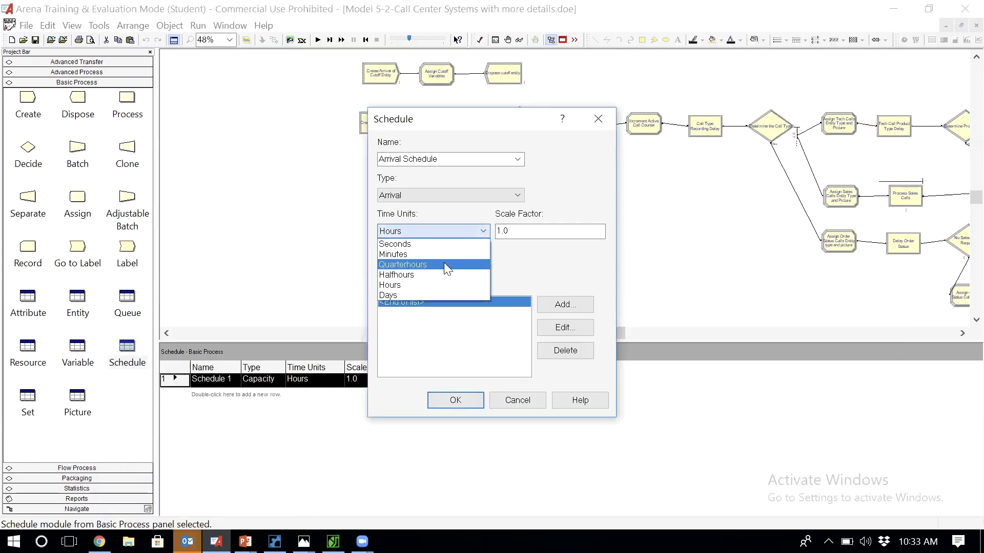
pyautogui.click(443, 275)
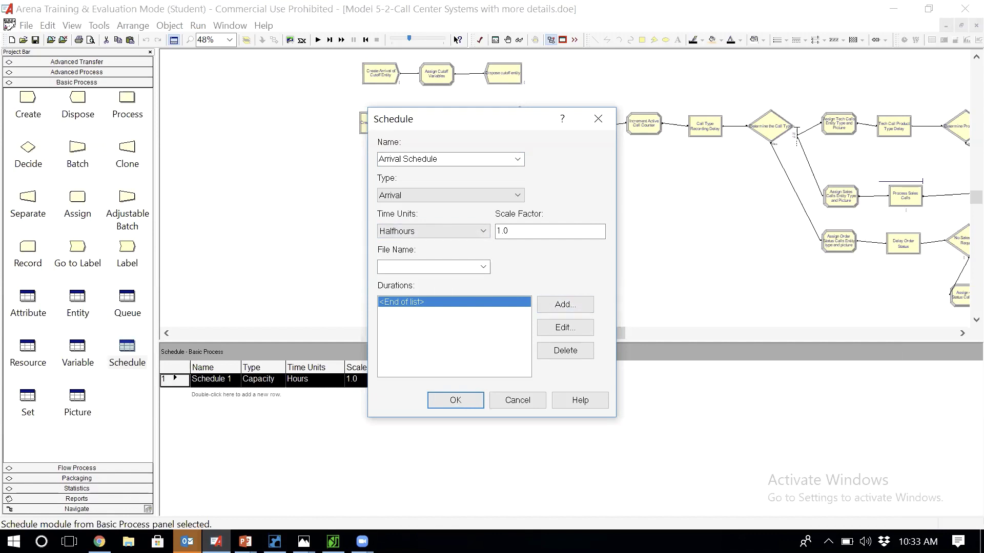
# Consult the arrival rates table in Photos and add the first duration entry to Arrival Schedule, with arrival rate 20 and duration 1
pyautogui.click(303, 541)
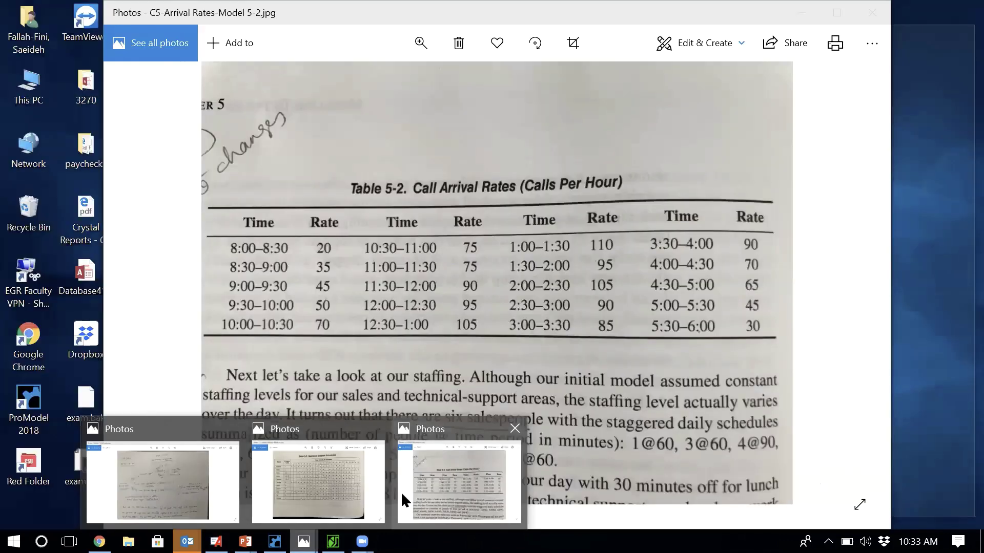
pyautogui.click(400, 492)
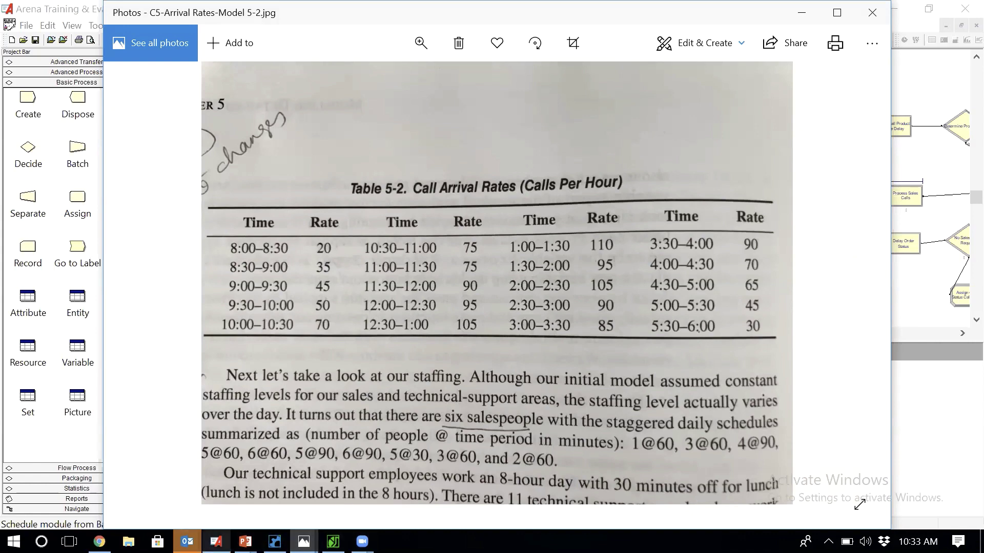
pyautogui.hotkey('alt', 'Tab')
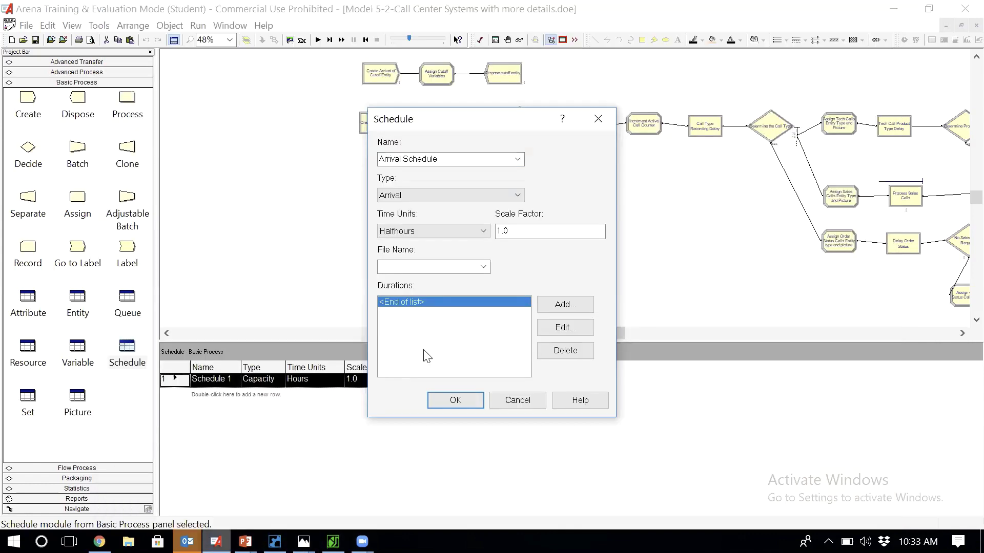
pyautogui.click(565, 306)
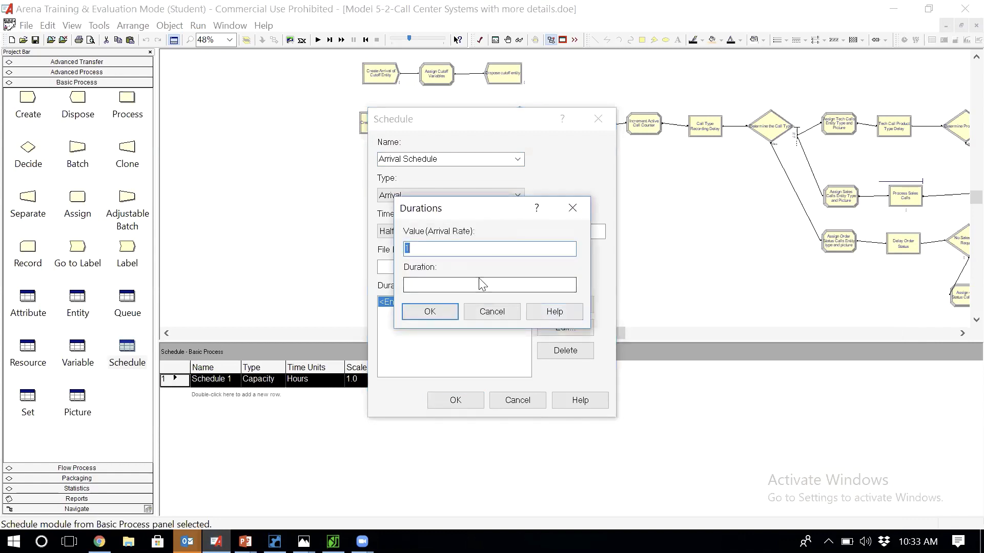
pyautogui.write('20')
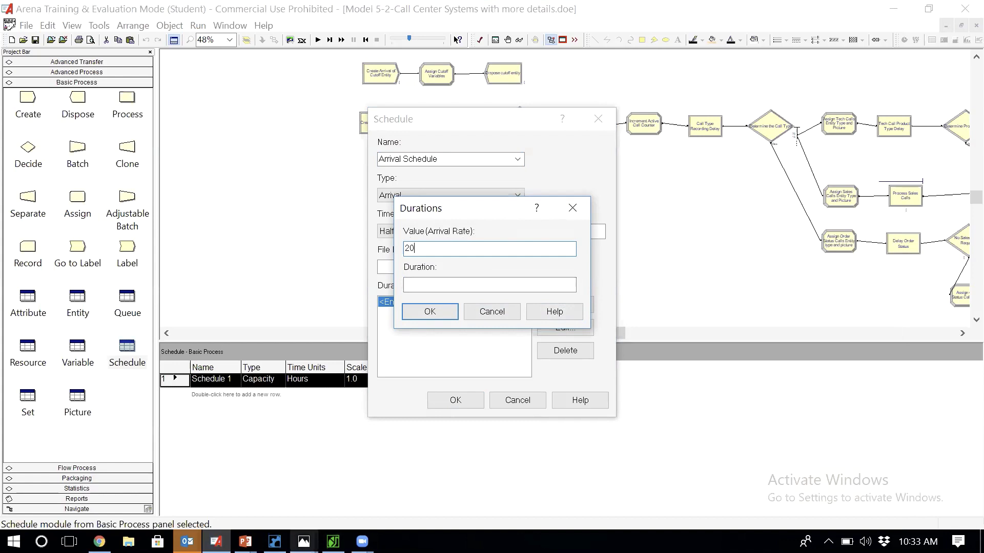
pyautogui.moveTo(303, 541)
pyautogui.click(453, 477)
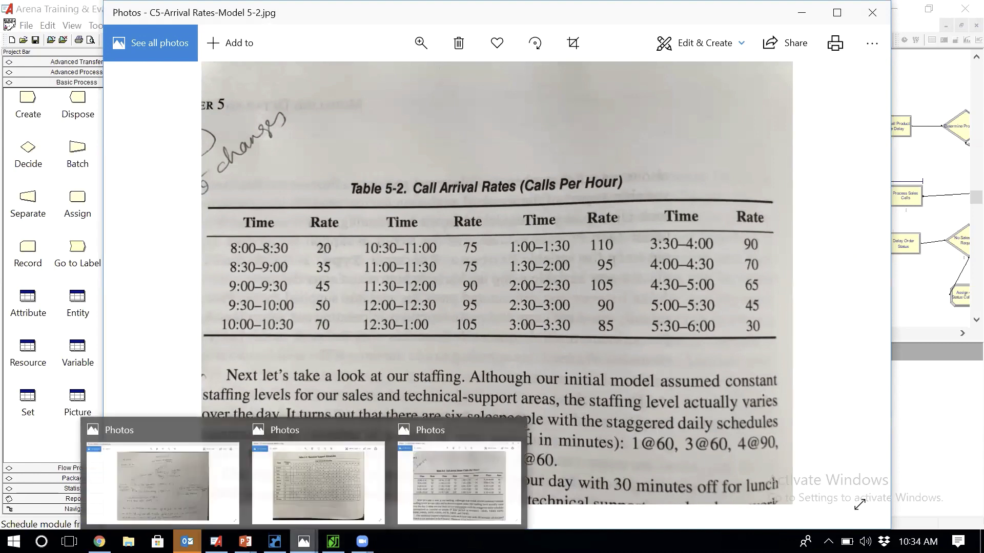
pyautogui.moveTo(333, 542)
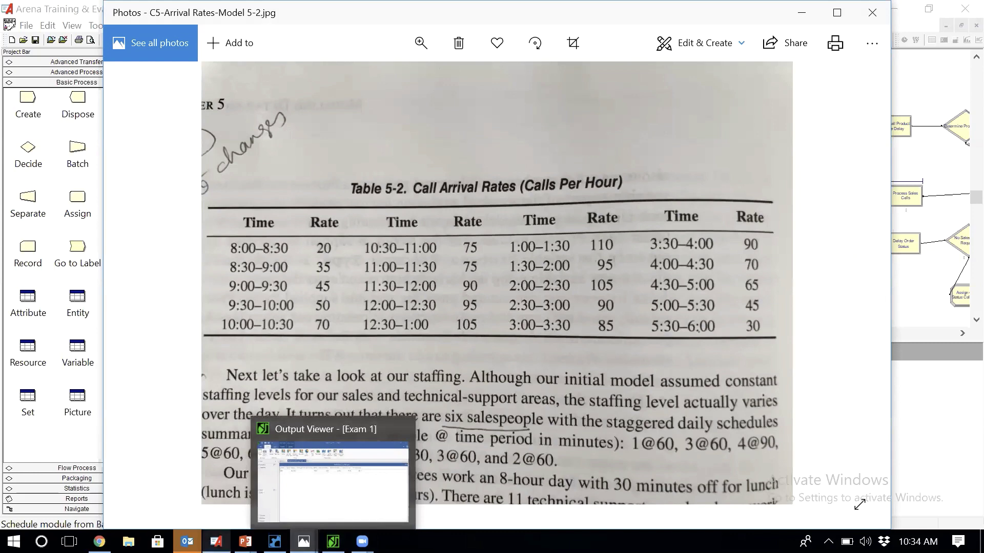
pyautogui.moveTo(216, 541)
pyautogui.click(224, 507)
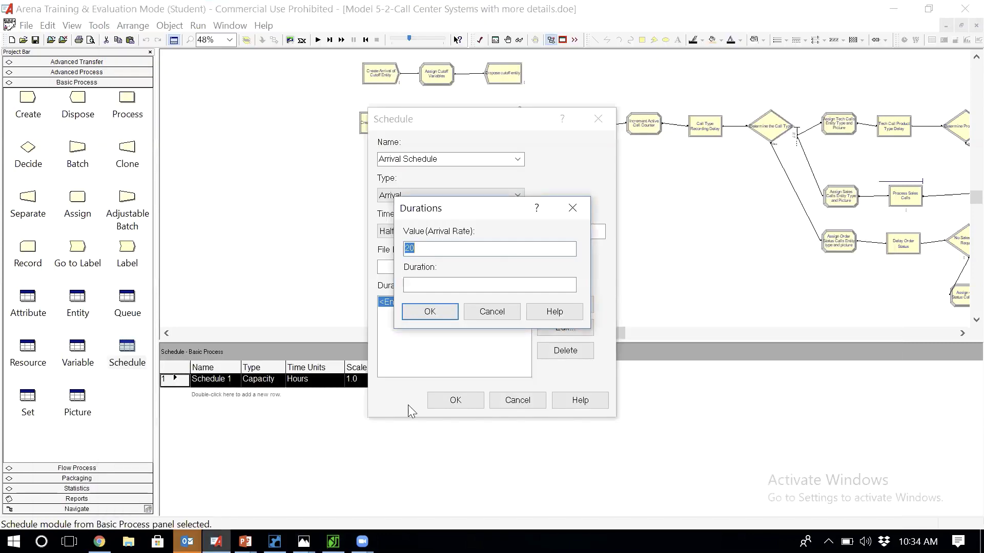
pyautogui.click(465, 283)
pyautogui.write('1')
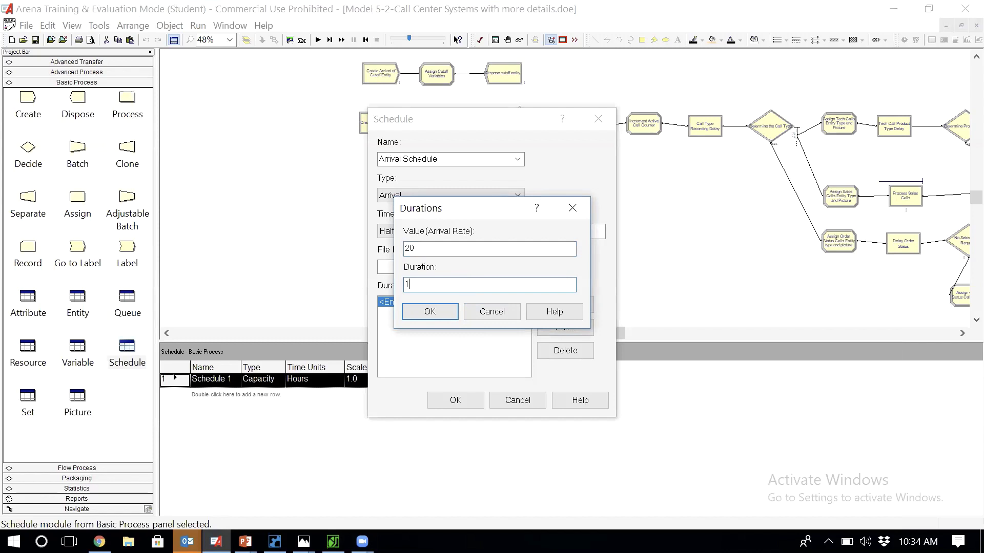
pyautogui.click(438, 313)
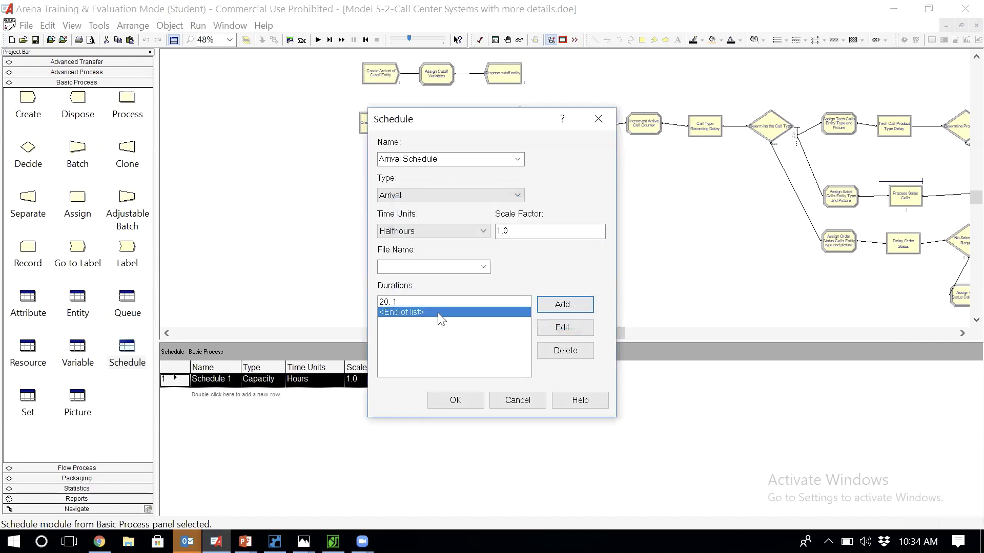
# Consult the arrival rates table in Photos and add the second duration entry to Arrival Schedule, with arrival rate 35 and duration 1
pyautogui.click(558, 306)
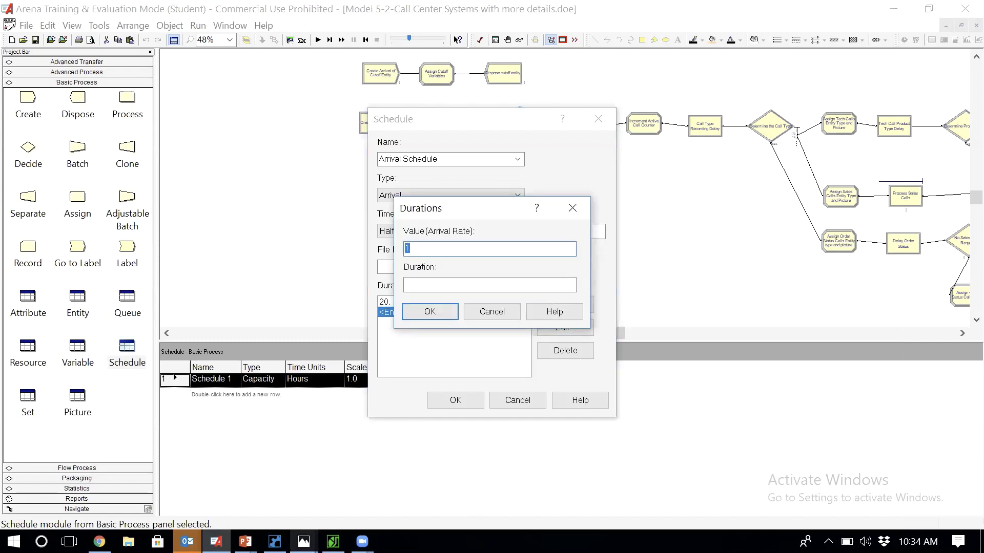
pyautogui.moveTo(304, 542)
pyautogui.click(466, 482)
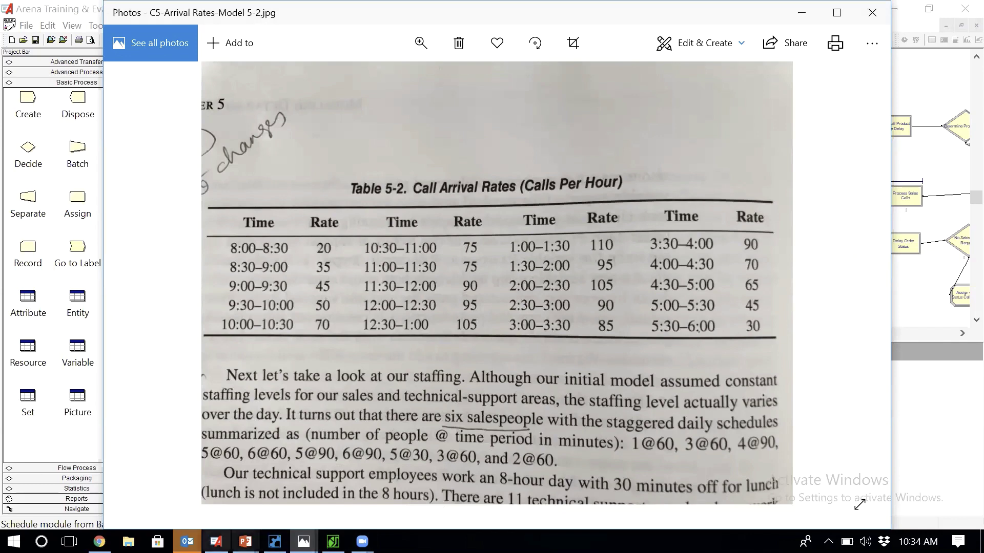
pyautogui.click(215, 542)
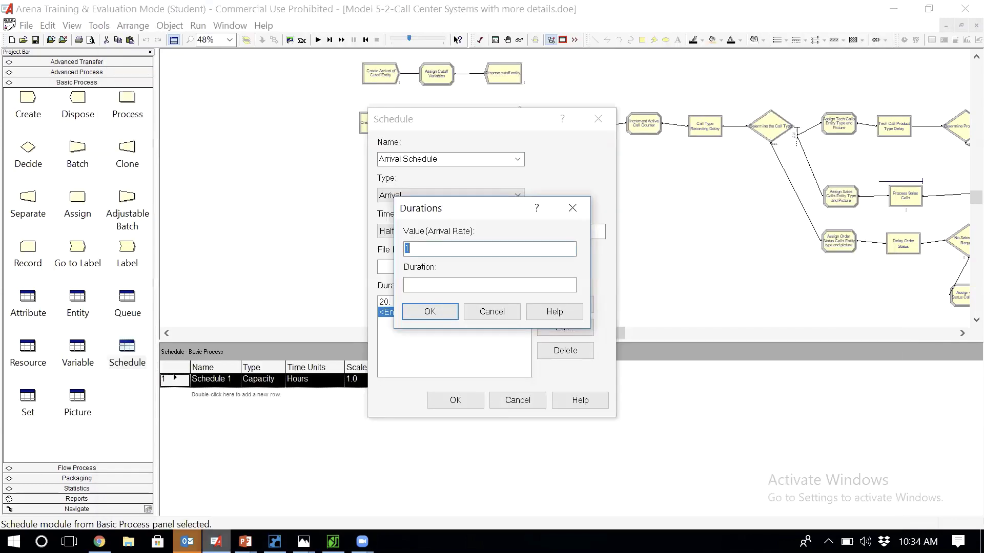
pyautogui.click(455, 285)
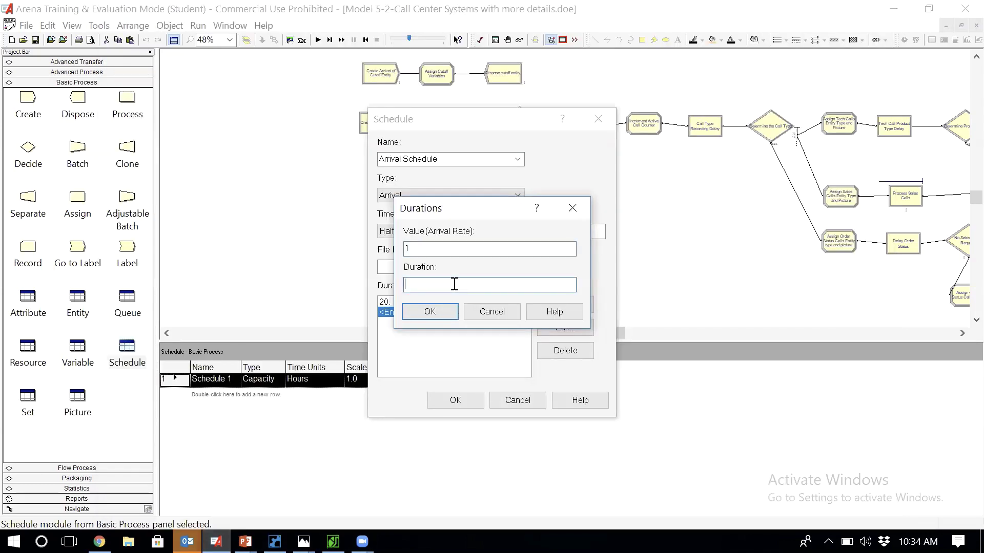
pyautogui.doubleClick(430, 246)
pyautogui.write('35')
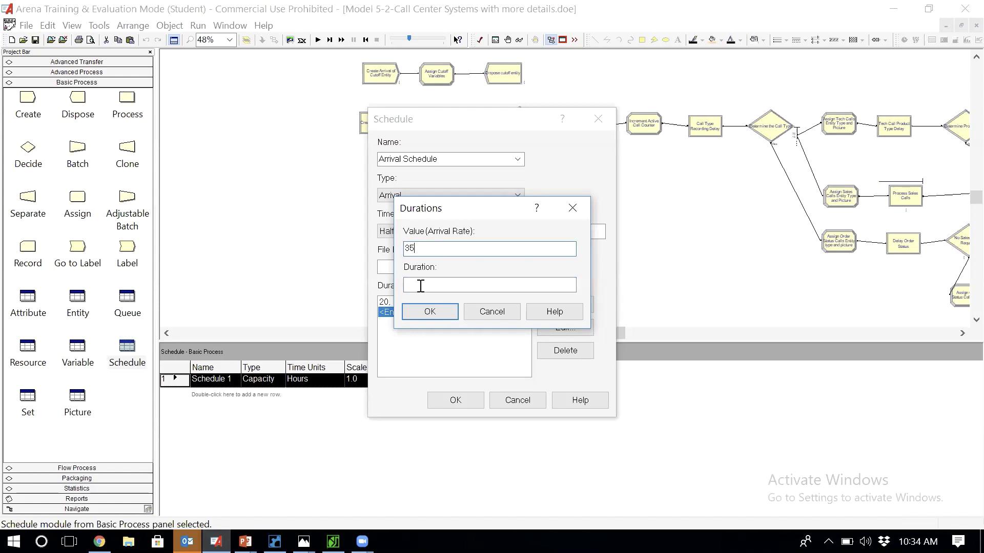
pyautogui.click(420, 287)
pyautogui.write('1')
pyautogui.click(429, 311)
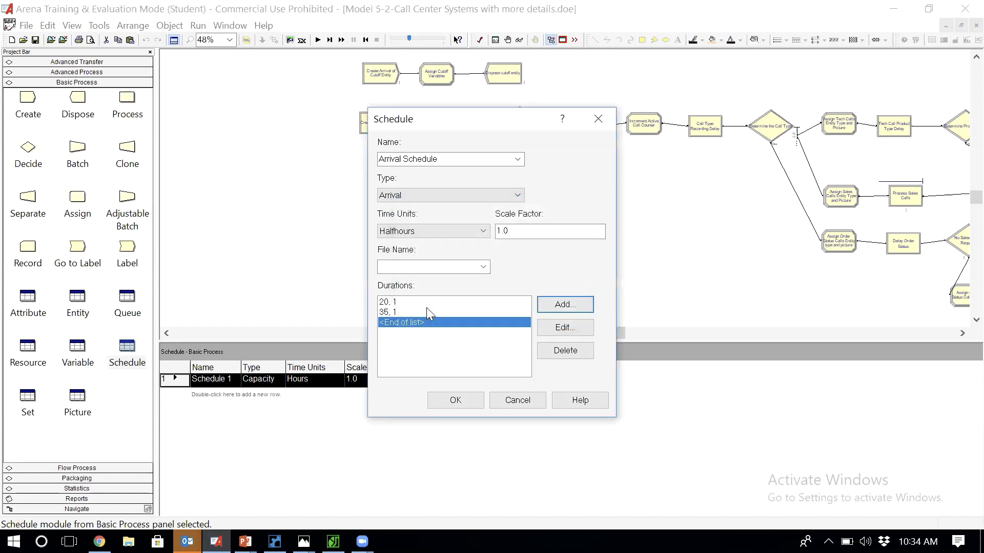
# Add the third and fourth duration entries to Arrival Schedule, with arrival rates 45 and 50, each with duration 1
pyautogui.click(559, 306)
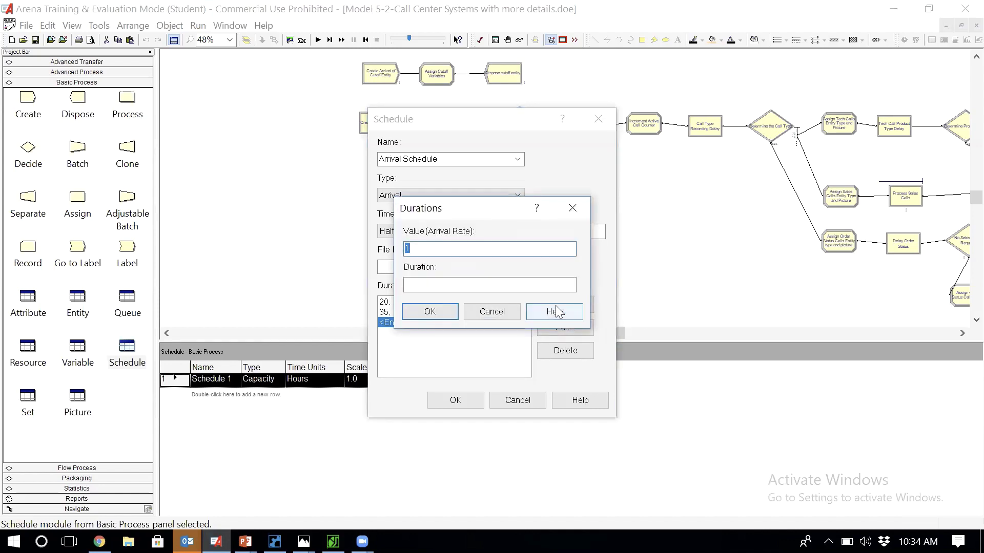
pyautogui.write('45')
pyautogui.write('1')
pyautogui.click(429, 311)
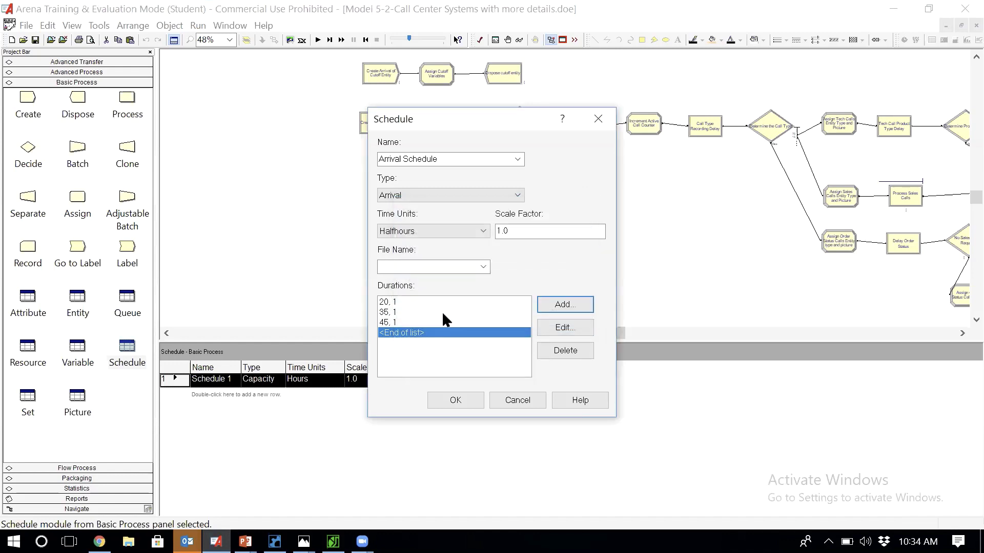
pyautogui.click(559, 307)
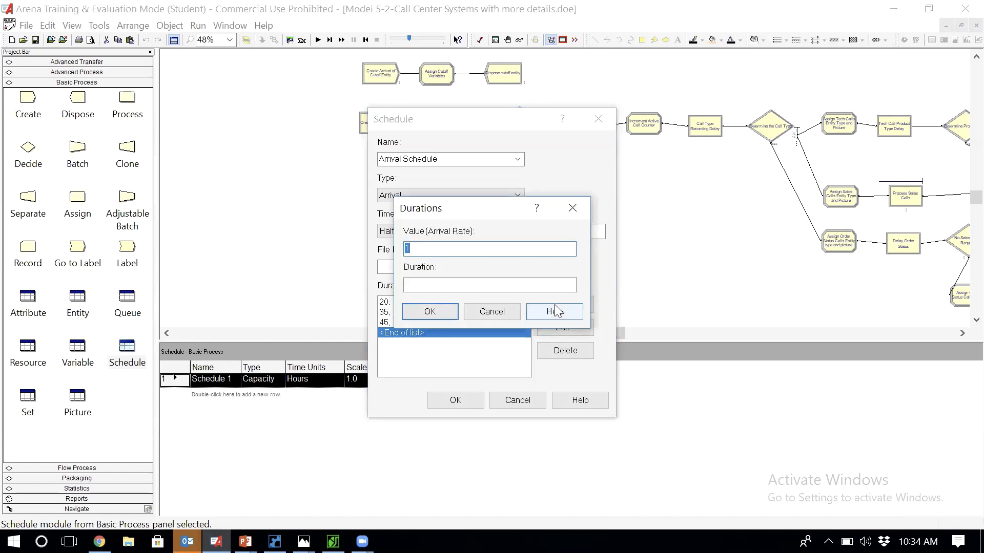
pyautogui.write('50')
pyautogui.click(436, 281)
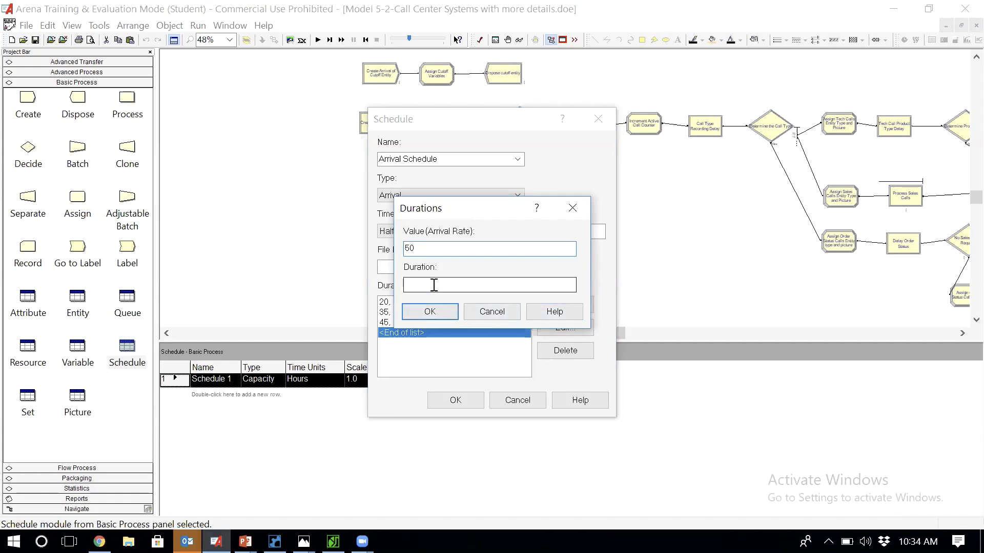
pyautogui.write('1')
pyautogui.click(430, 312)
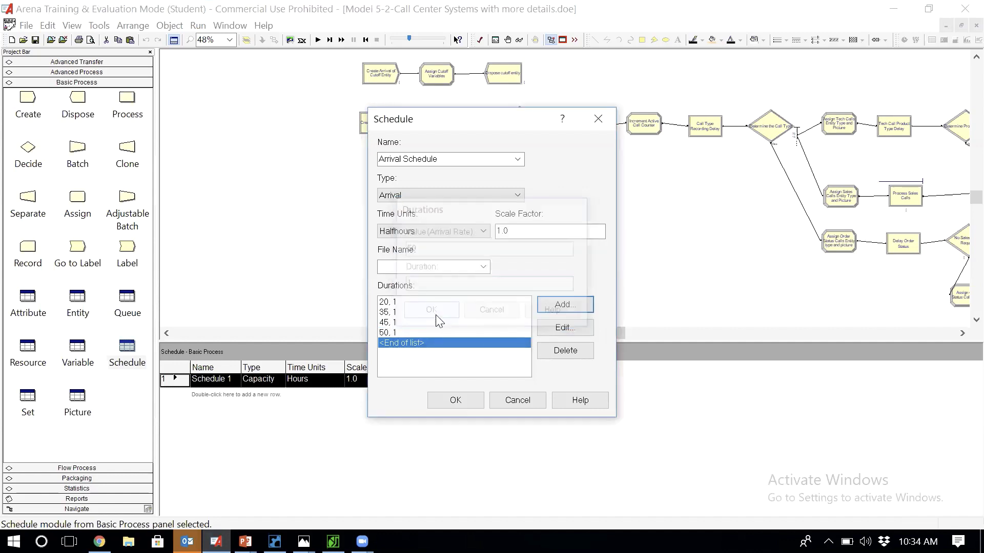
# Add the fifth duration entry to Arrival Schedule, with arrival rate 70 and duration 1
pyautogui.click(563, 305)
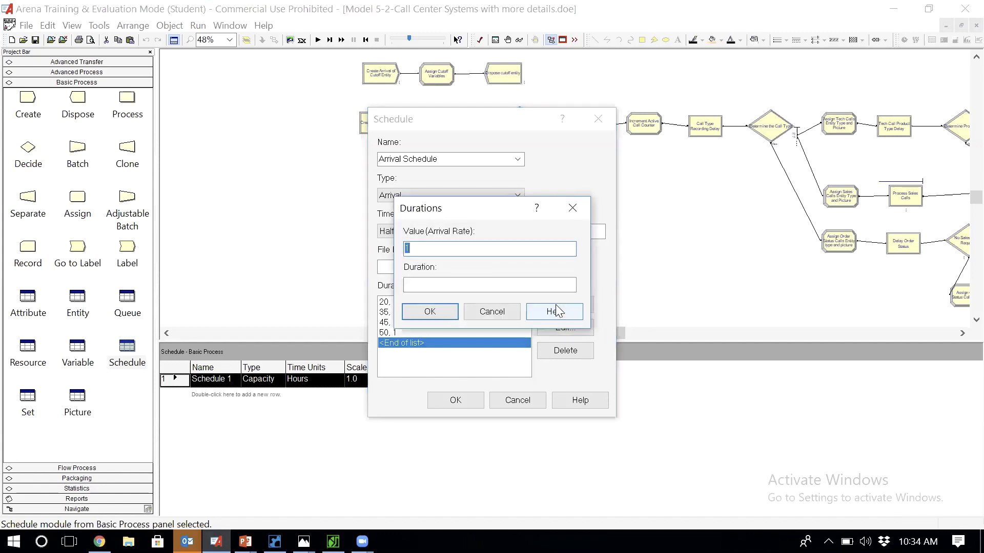
pyautogui.write('70')
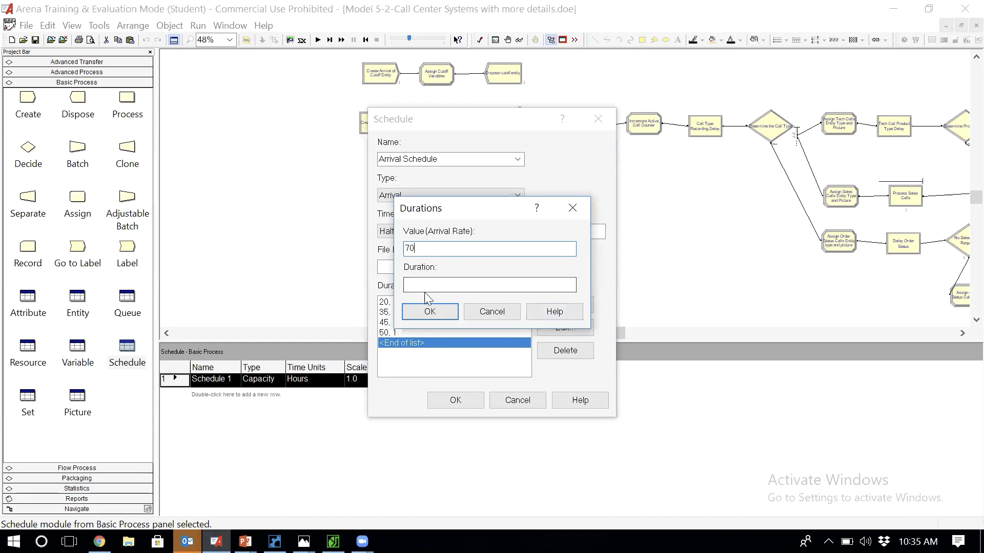
pyautogui.click(437, 281)
pyautogui.write('1')
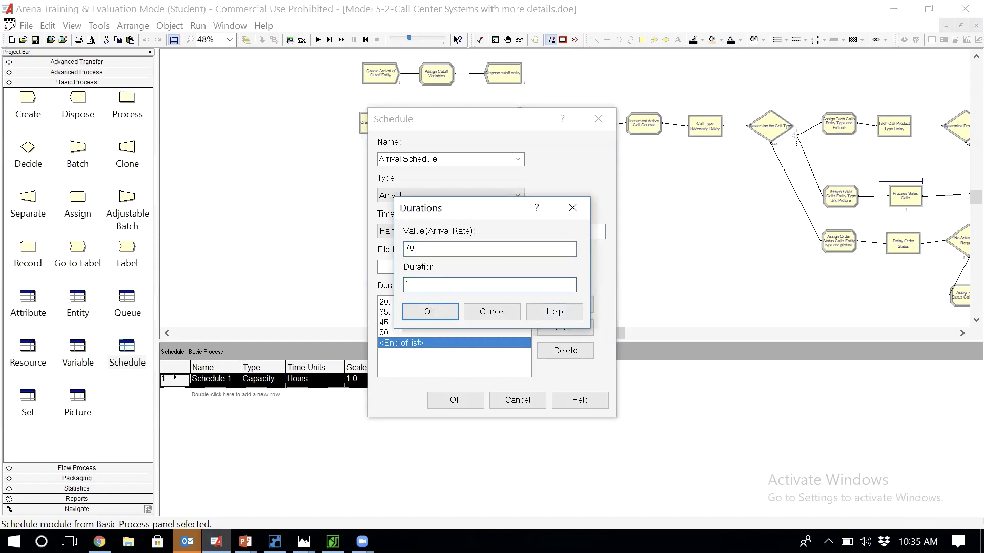
pyautogui.click(430, 311)
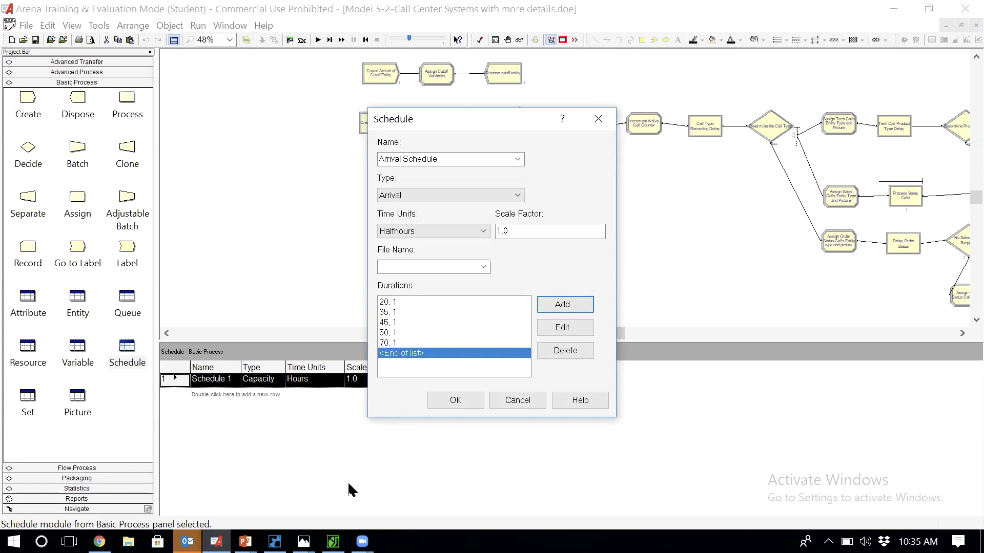
# Switch to Photos to read the rates following the 10:00–10:30 interval in the arrival rates table, and return to Arena
pyautogui.moveTo(304, 541)
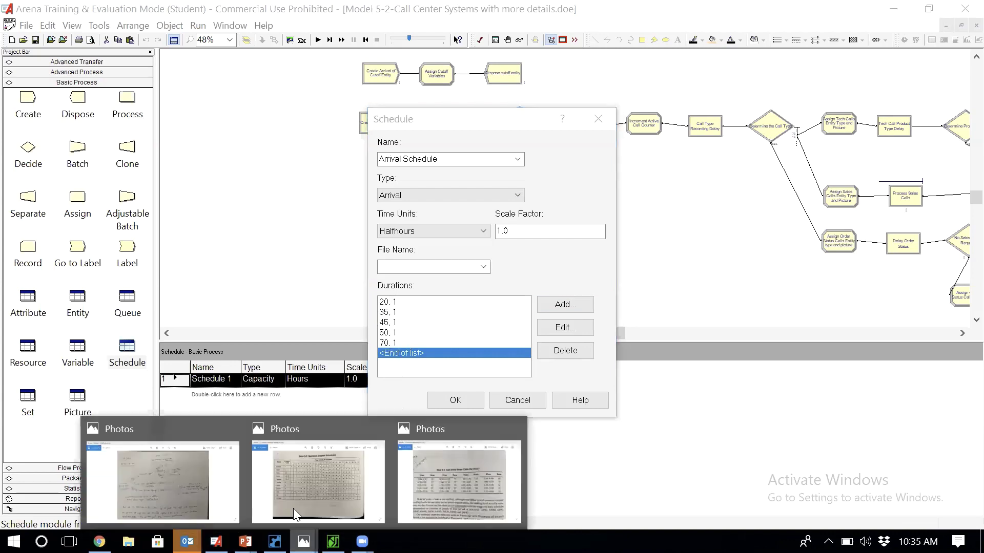
pyautogui.click(427, 469)
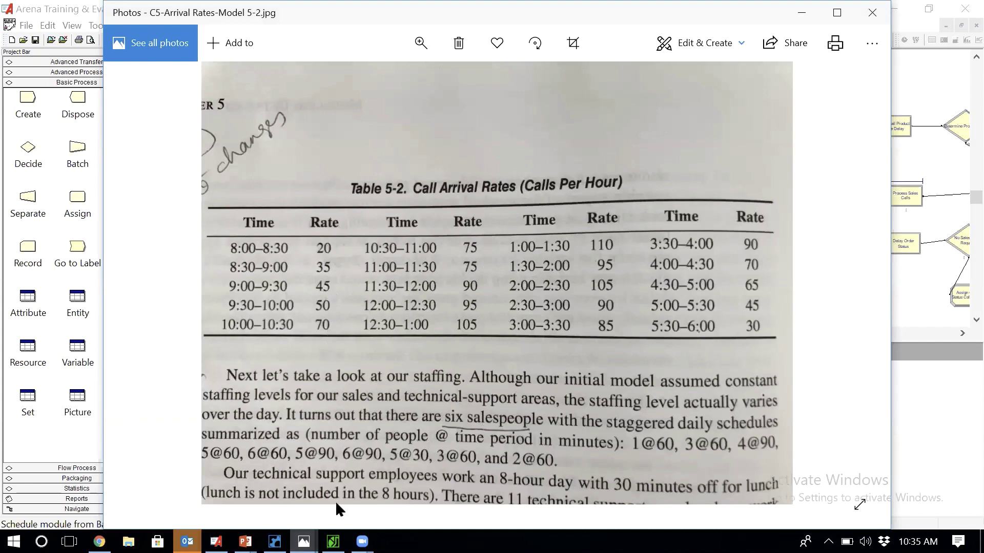
pyautogui.moveTo(216, 541)
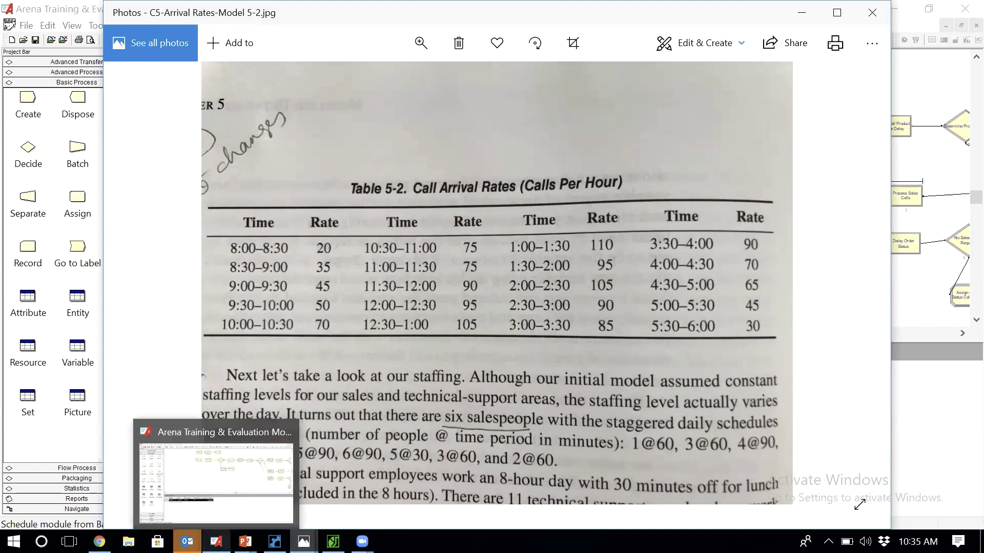
pyautogui.click(215, 481)
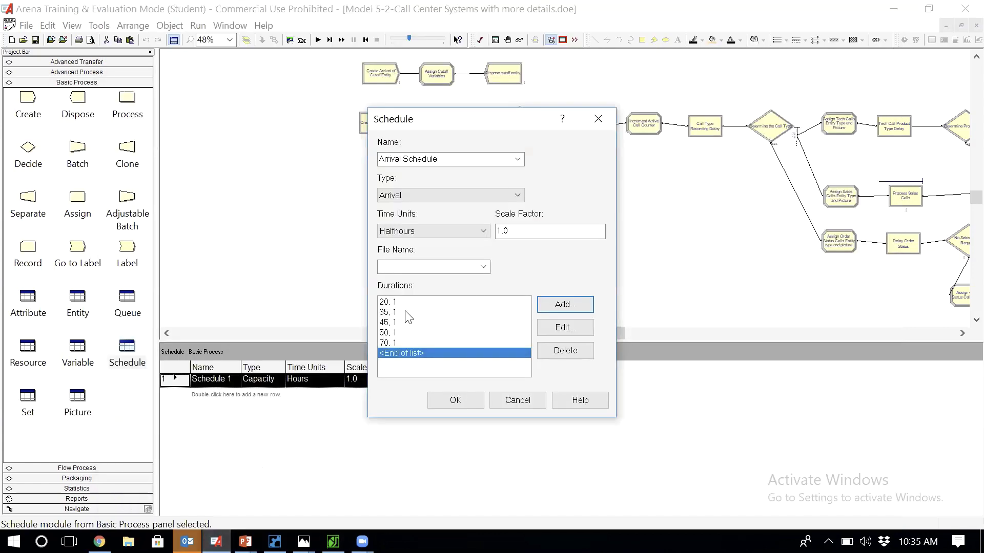
pyautogui.click(399, 322)
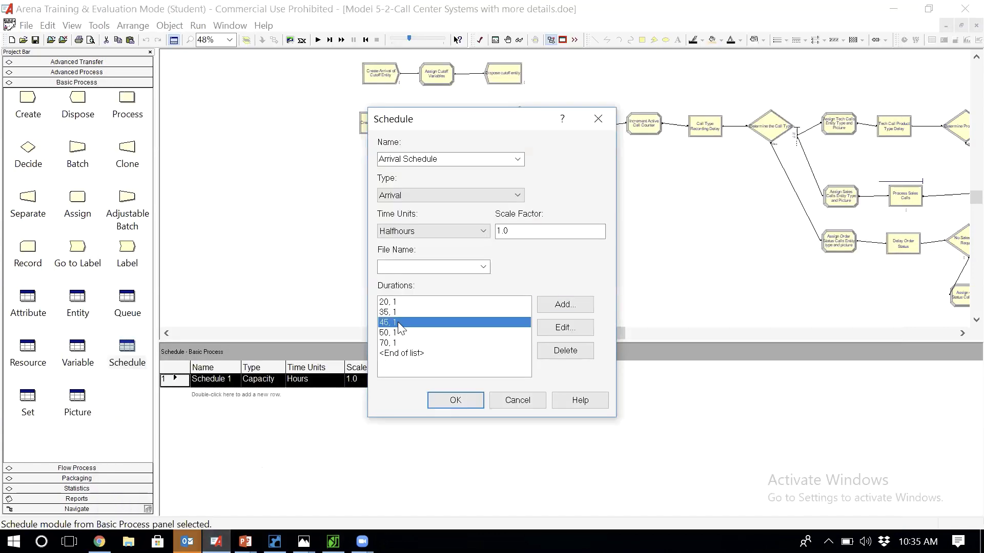
pyautogui.click(563, 305)
pyautogui.click(485, 314)
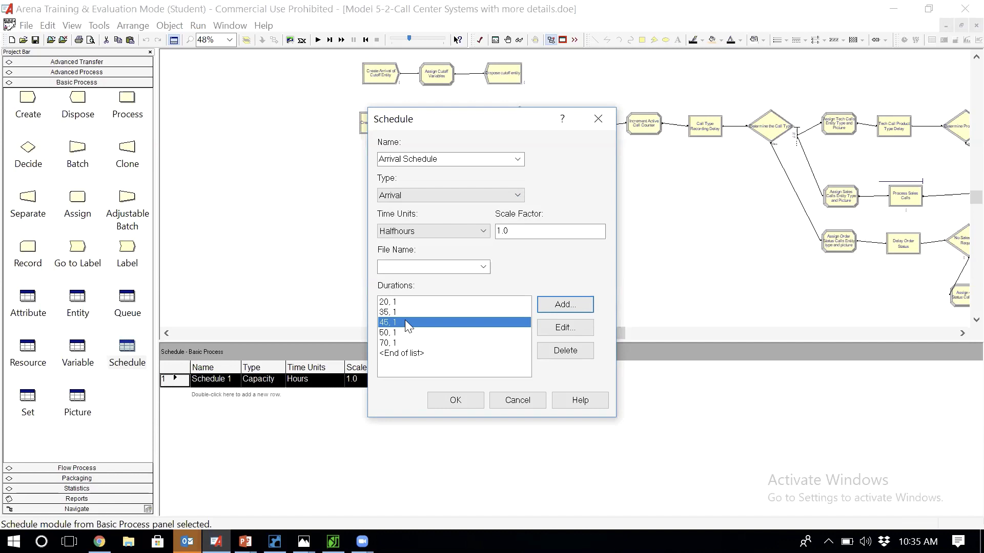
# Add two more duration entries at the end of the Arrival Schedule list, each with arrival rate 90 and duration 1
pyautogui.click(395, 354)
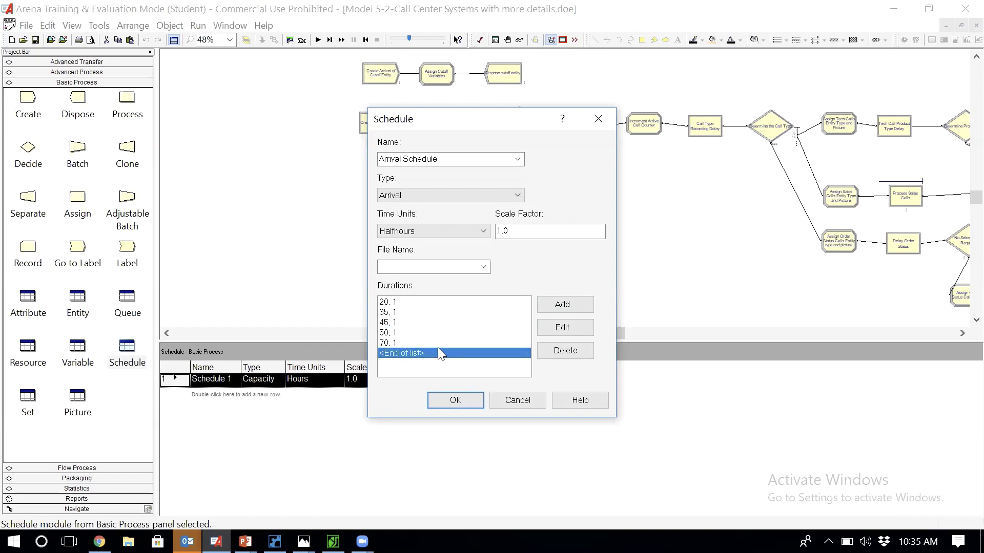
pyautogui.click(570, 306)
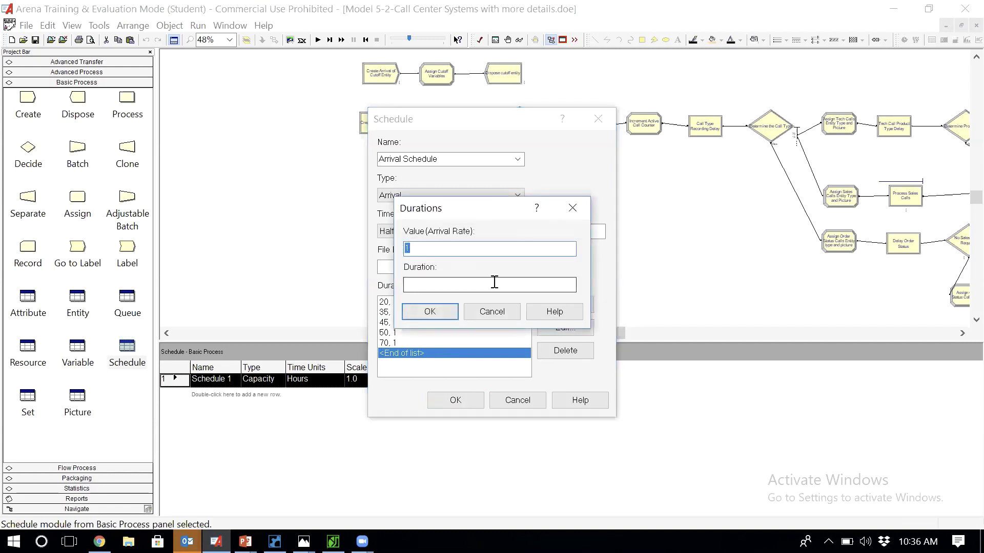
pyautogui.write('90')
pyautogui.click(418, 309)
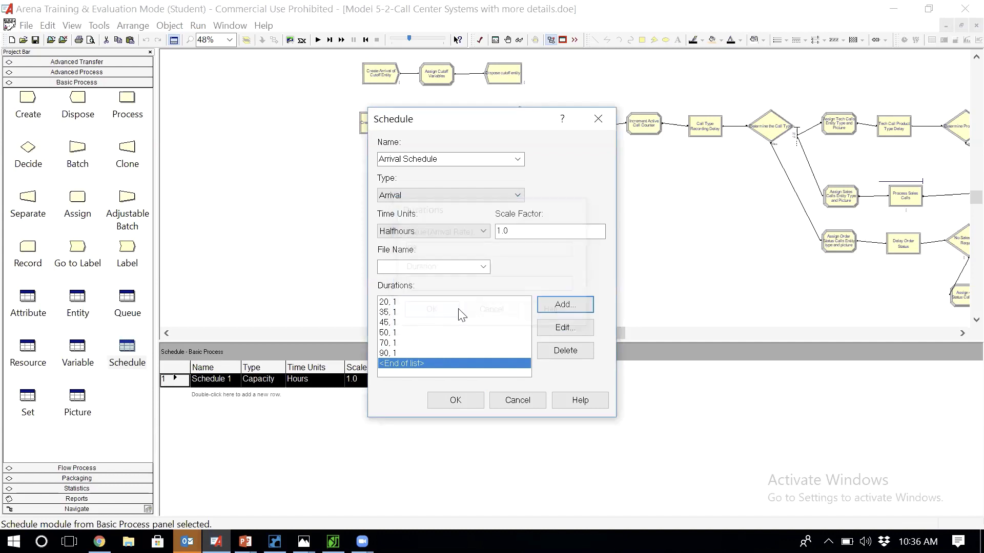
pyautogui.click(547, 307)
pyautogui.write('90')
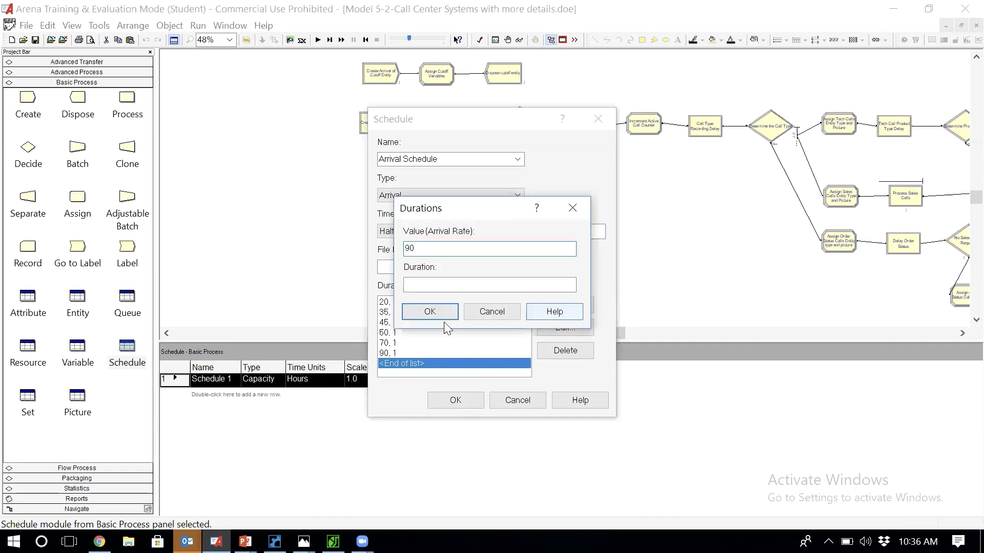
pyautogui.click(445, 286)
pyautogui.write('1')
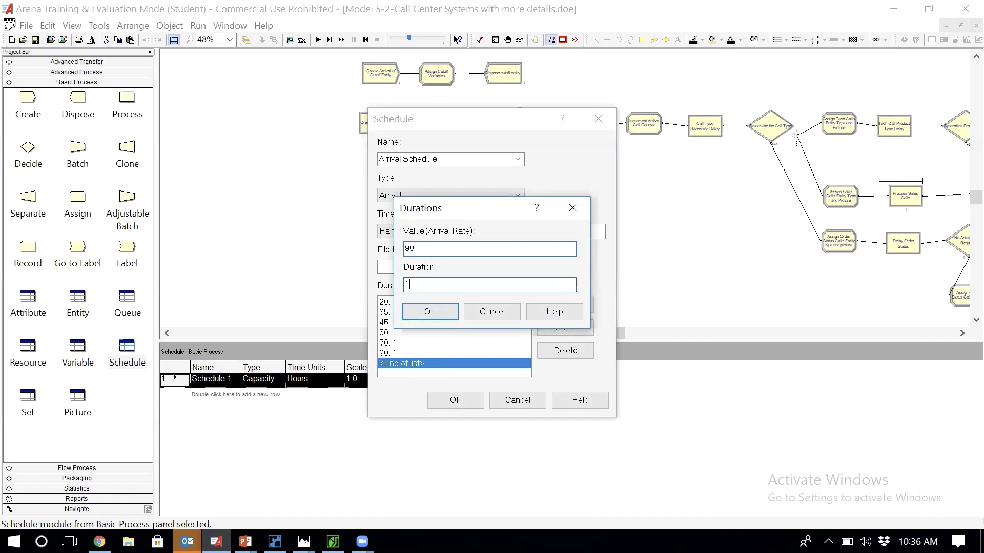
pyautogui.click(442, 307)
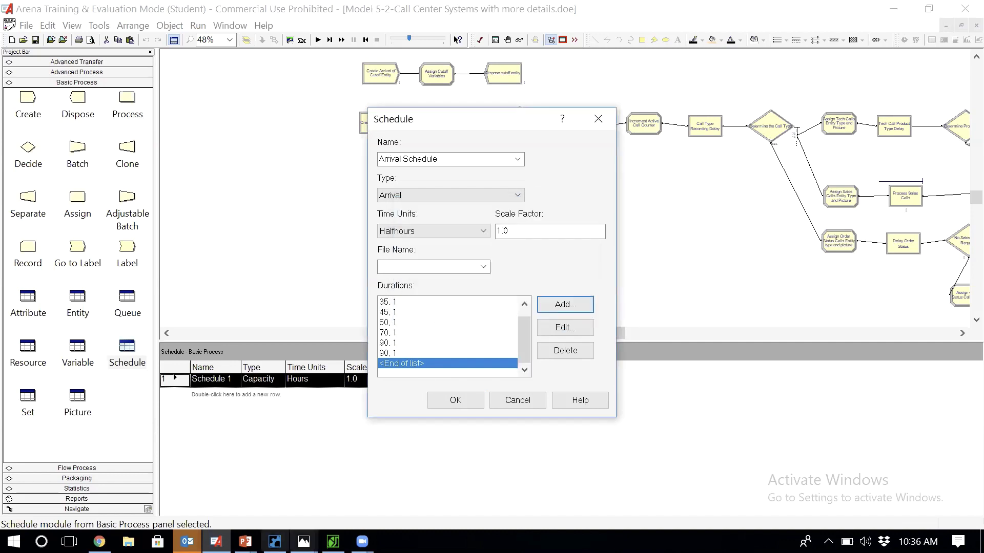
# Recheck the arrival rates table in Photos and set the sixth duration entry's arrival rate to 75 in Arena
pyautogui.moveTo(303, 542)
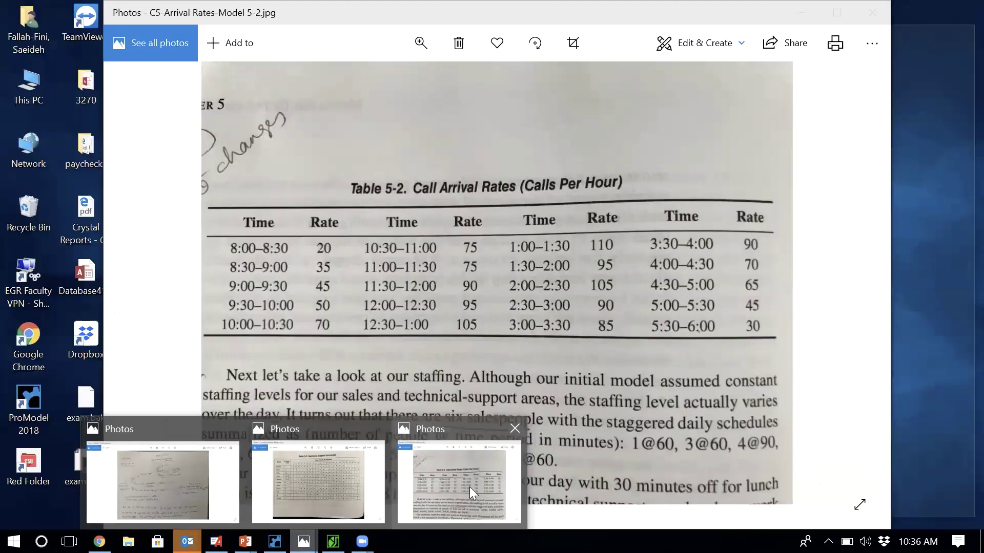
pyautogui.click(469, 486)
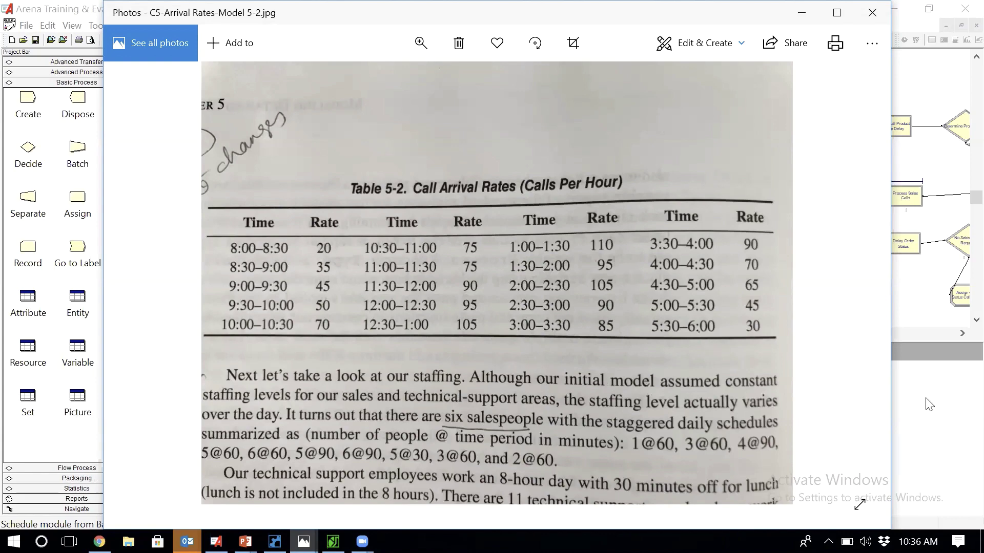
pyautogui.hotkey('alt', 'Tab')
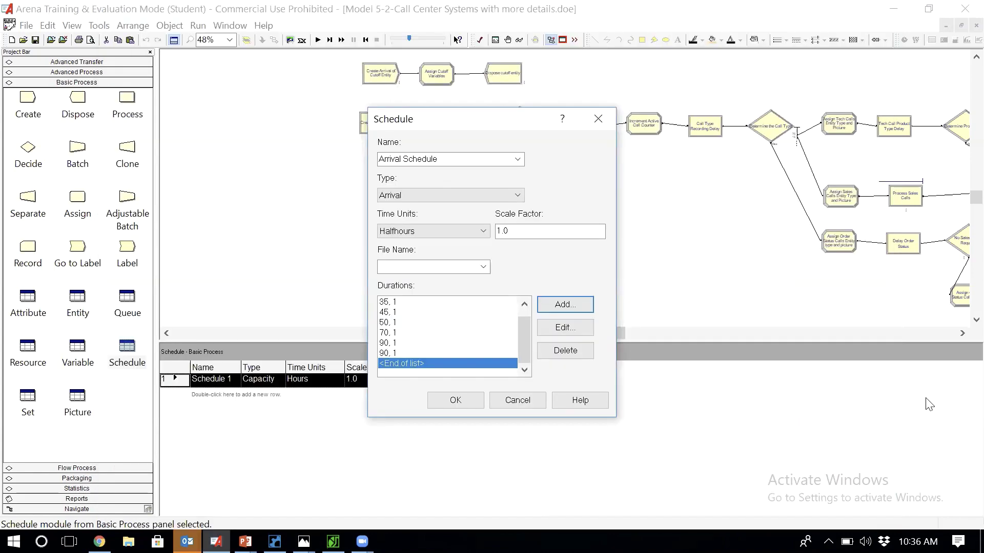
pyautogui.click(391, 343)
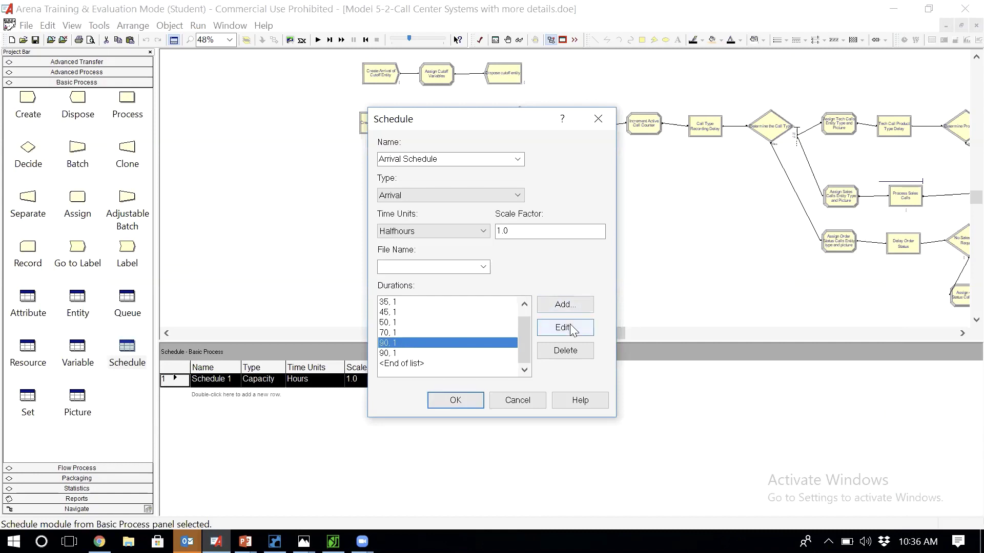
pyautogui.click(570, 324)
pyautogui.write('75')
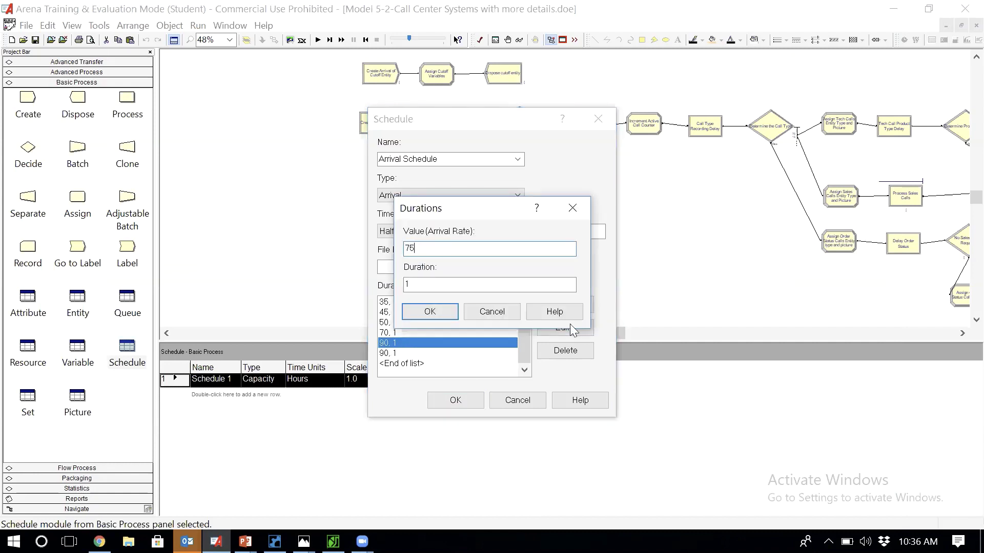
pyautogui.press('Return')
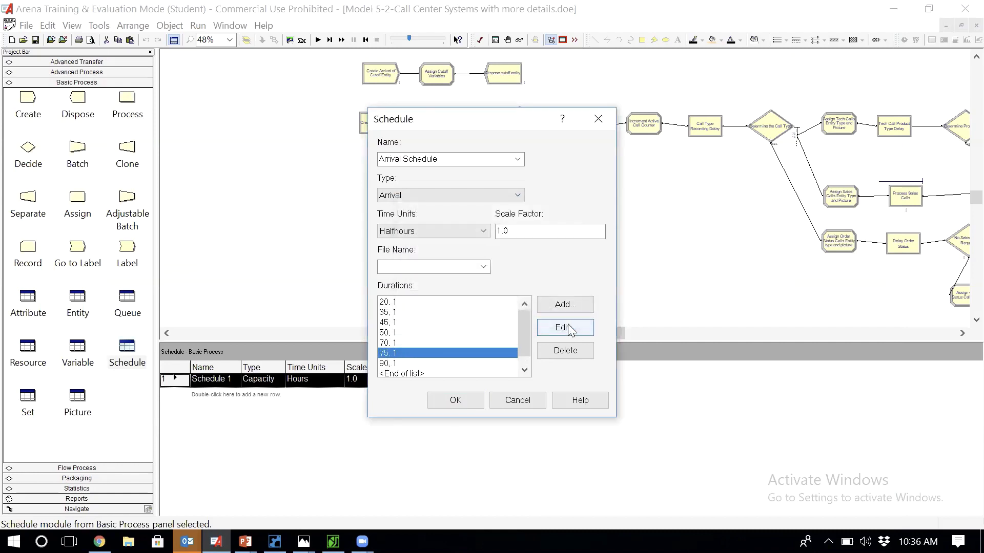
# Set the seventh duration entry's arrival rate to 75 in Arrival Schedule
pyautogui.click(422, 363)
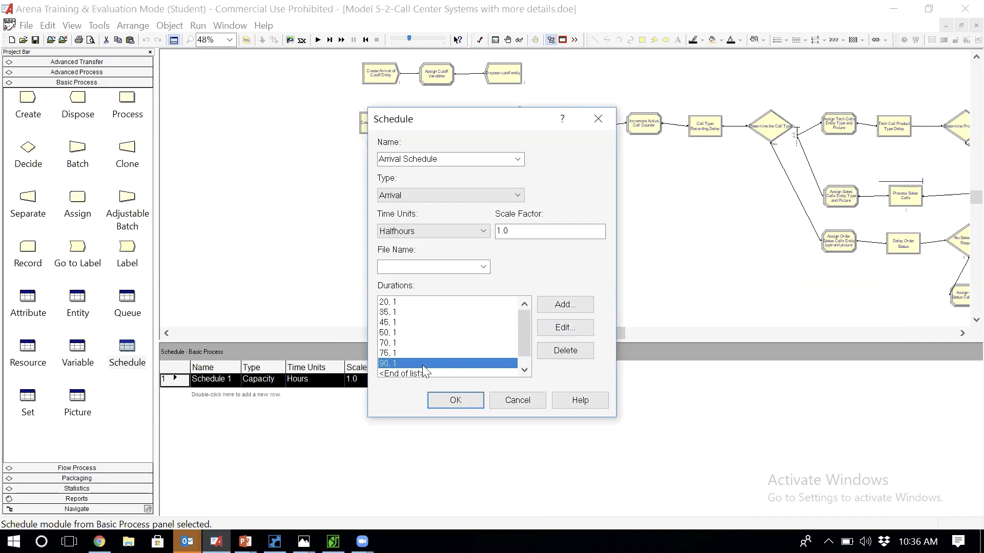
pyautogui.click(578, 327)
pyautogui.write('75')
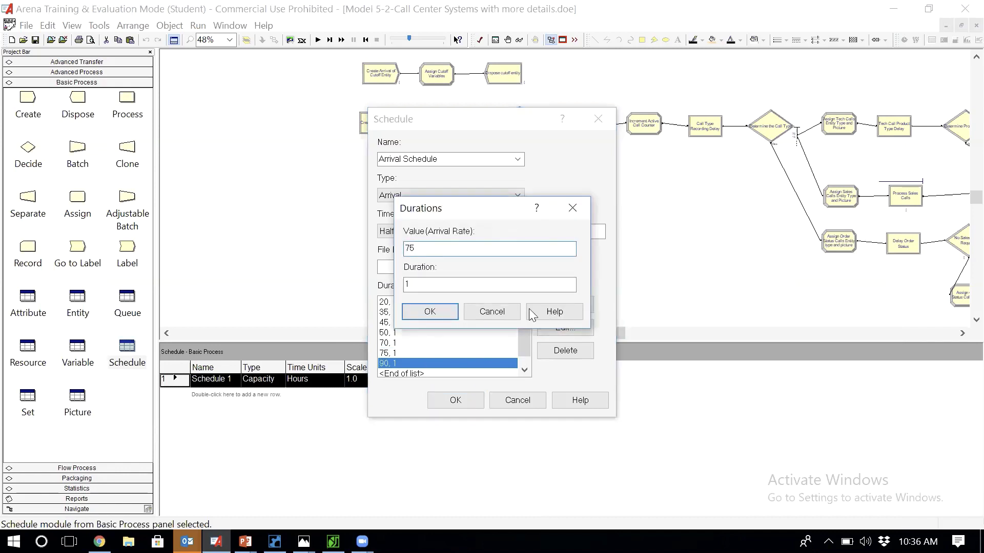
pyautogui.click(430, 311)
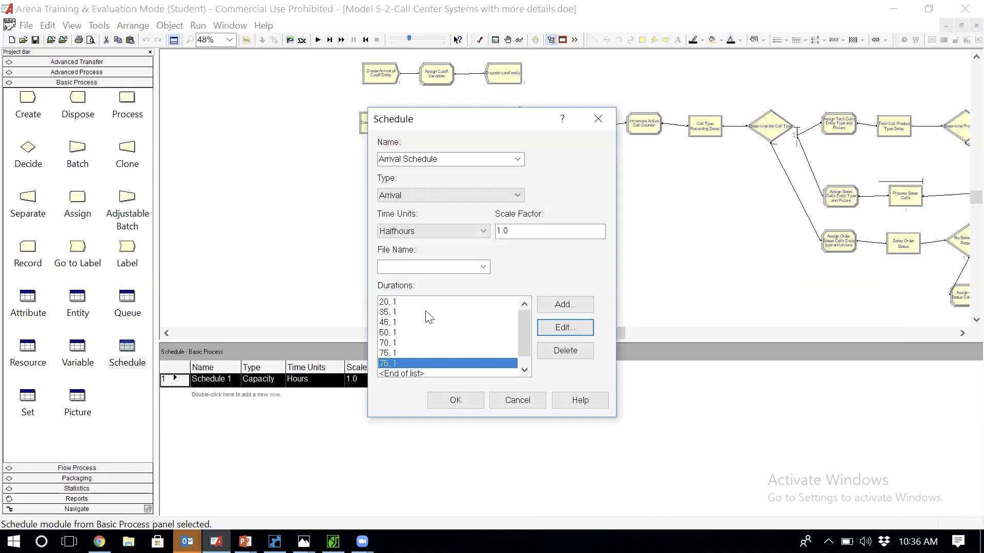
# Add an eighth duration entry at the end of the Arrival Schedule list, with arrival rate 95 and duration 1
pyautogui.click(410, 374)
pyautogui.click(573, 308)
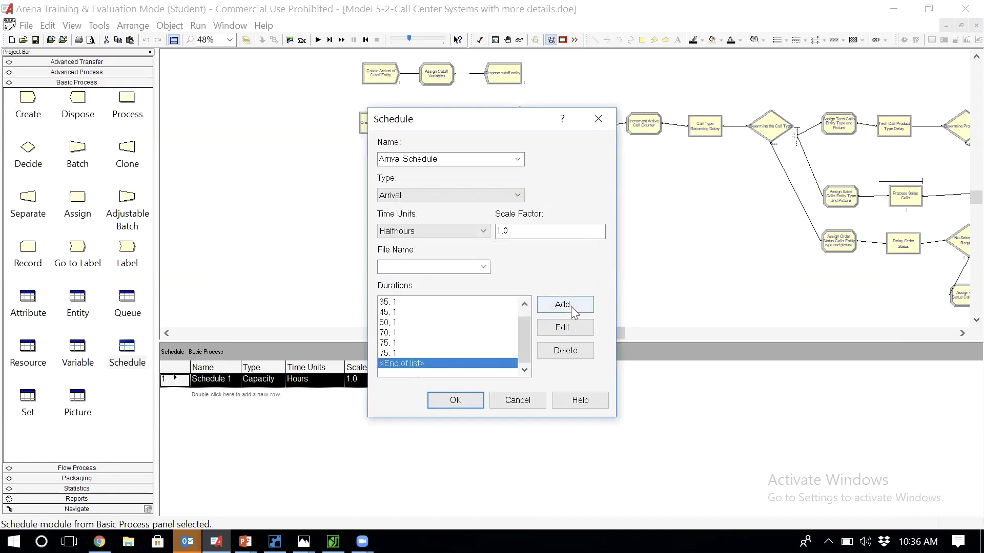
pyautogui.write('95')
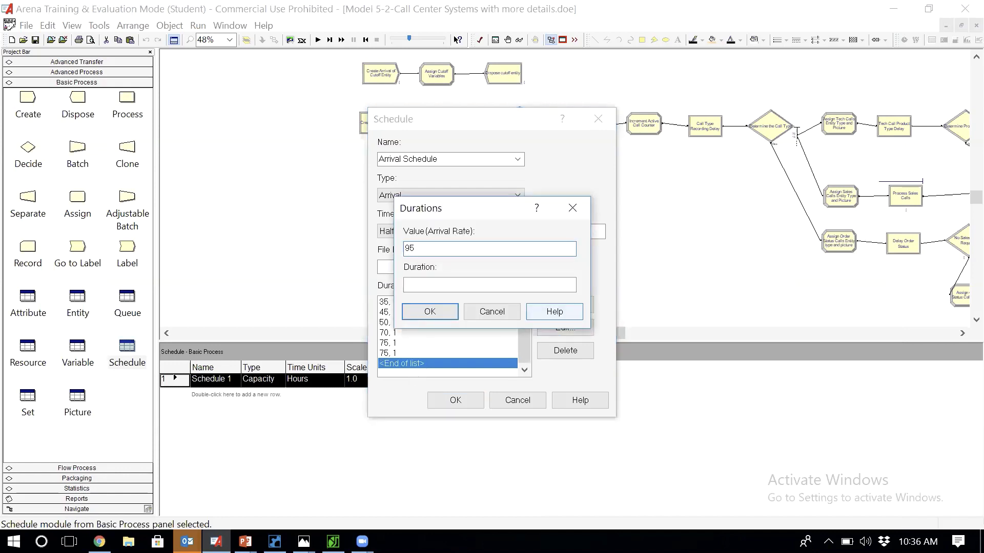
pyautogui.press('Tab')
pyautogui.write('1')
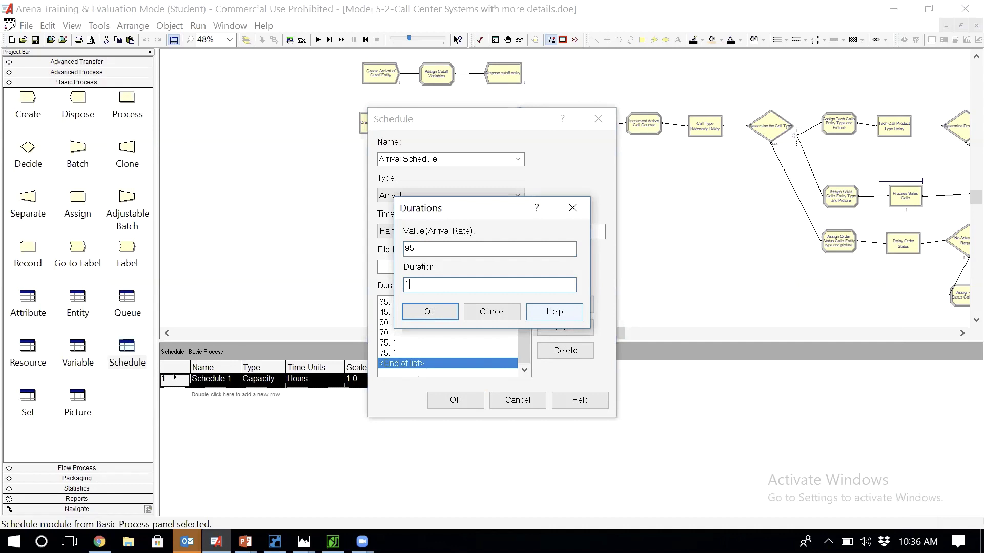
pyautogui.click(422, 312)
# Correct the eighth duration entry's arrival rate to 90
pyautogui.click(569, 307)
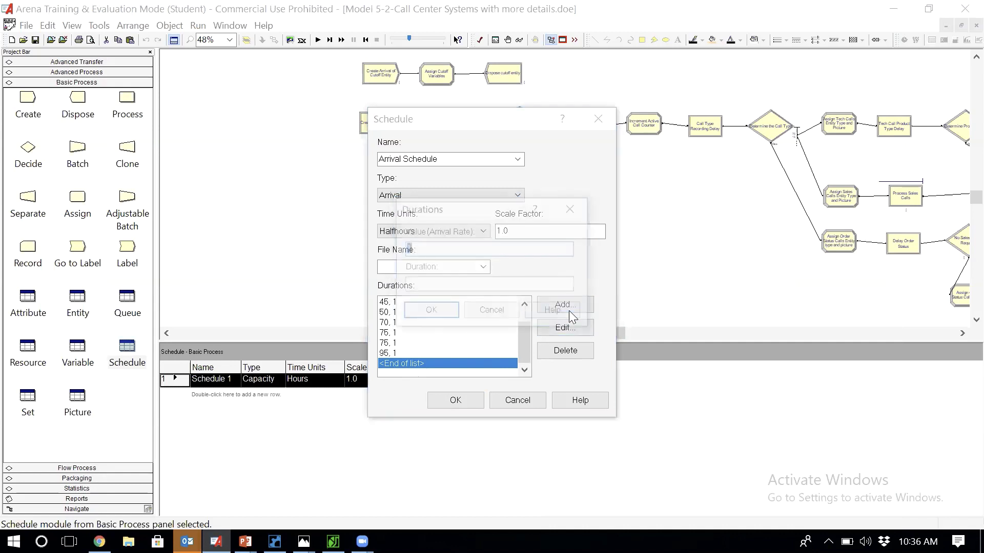
pyautogui.click(492, 309)
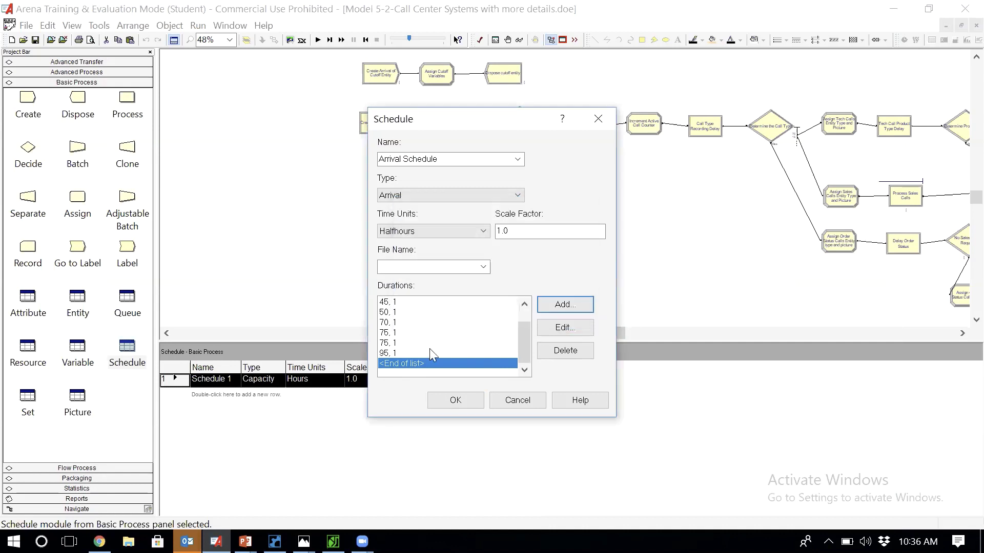
pyautogui.click(427, 354)
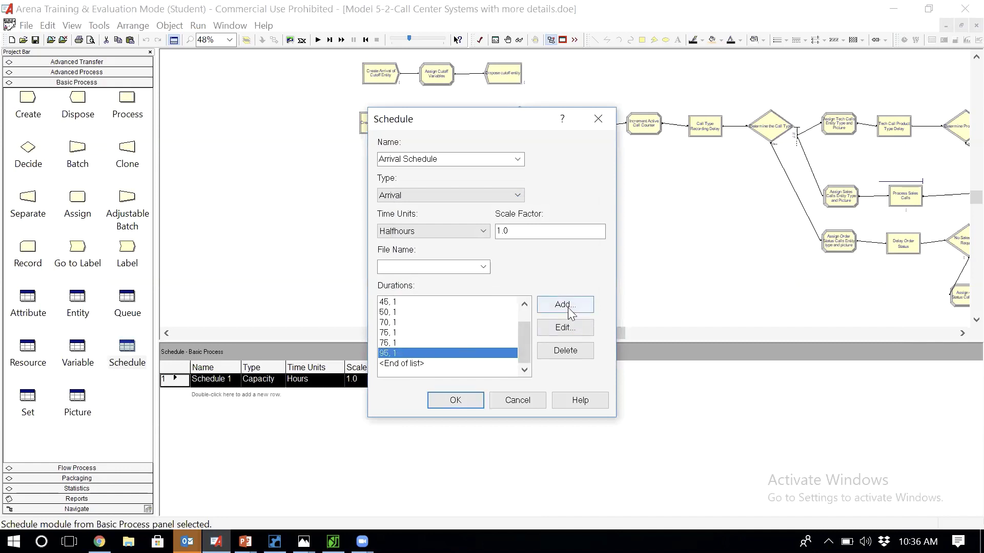
pyautogui.click(566, 329)
pyautogui.write('90')
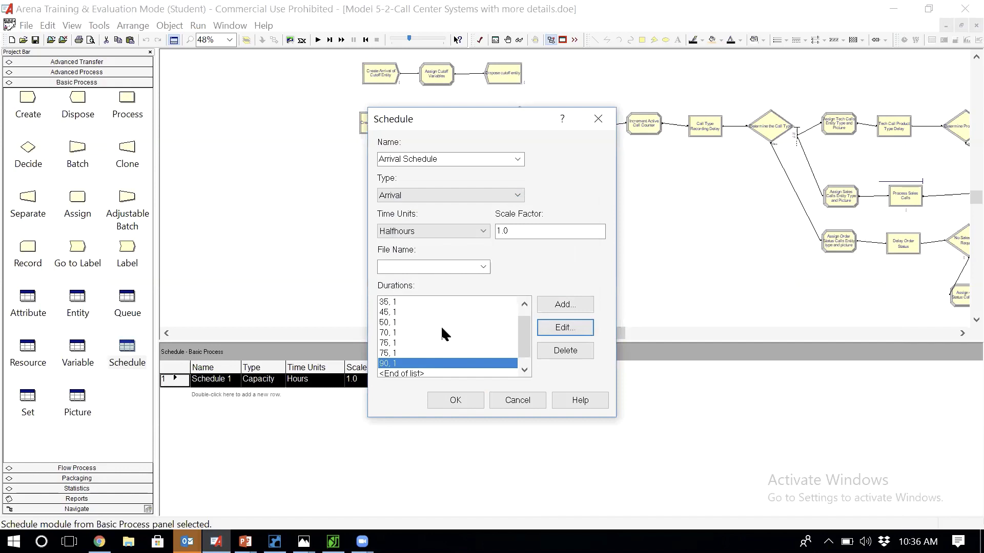
# Add the ninth duration entry at the end of the list, with arrival rate 95 and duration 1
pyautogui.click(446, 374)
pyautogui.click(570, 310)
pyautogui.write('95')
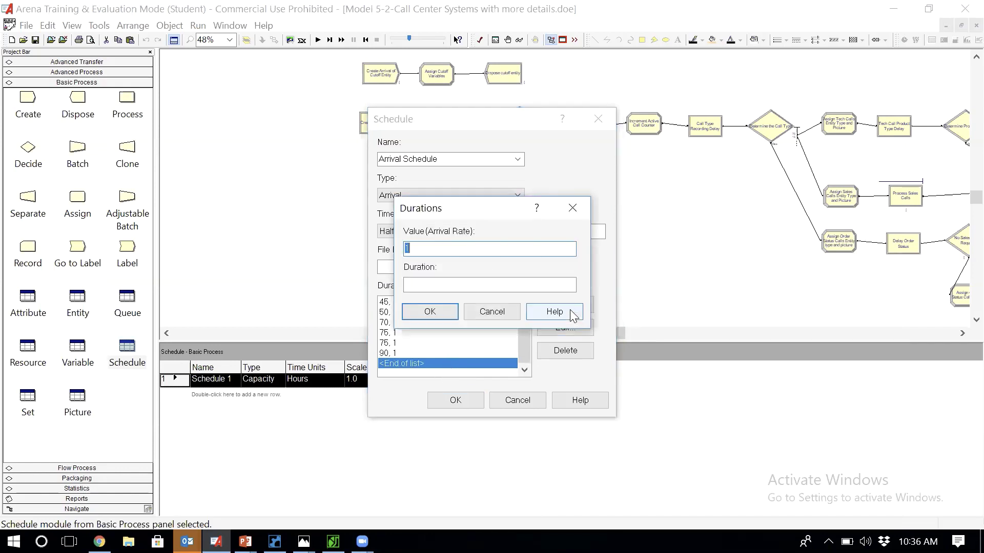
pyautogui.press('Tab')
pyautogui.write('1')
pyautogui.click(430, 311)
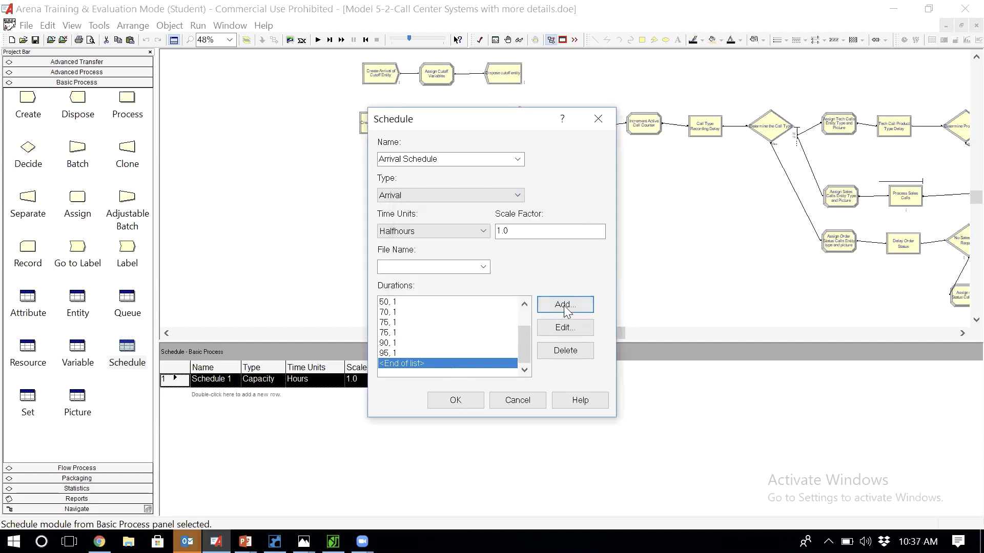
# Add the tenth duration entry to Arrival Schedule, with arrival rate 105 and duration 1
pyautogui.click(565, 308)
pyautogui.write('105')
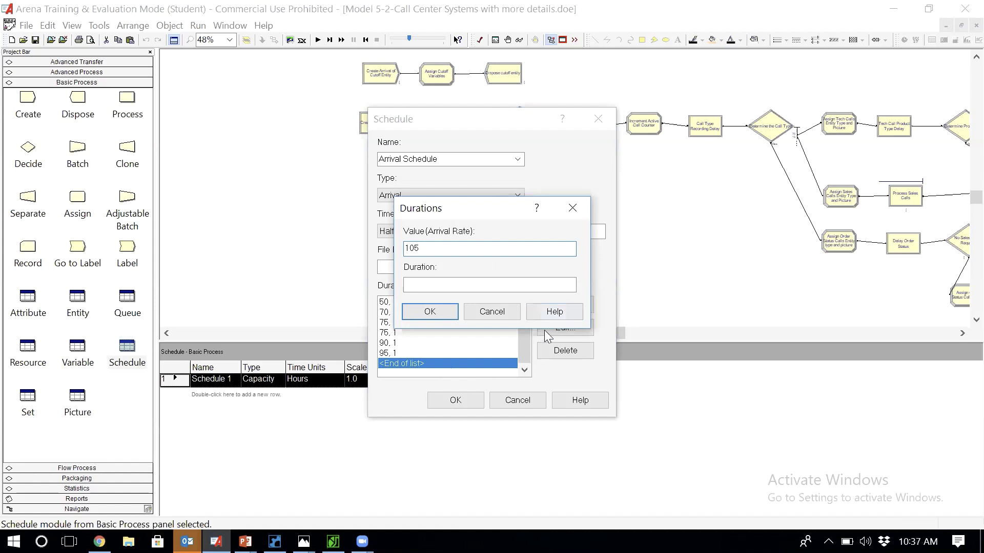
pyautogui.press('Tab')
pyautogui.write('1')
pyautogui.click(430, 314)
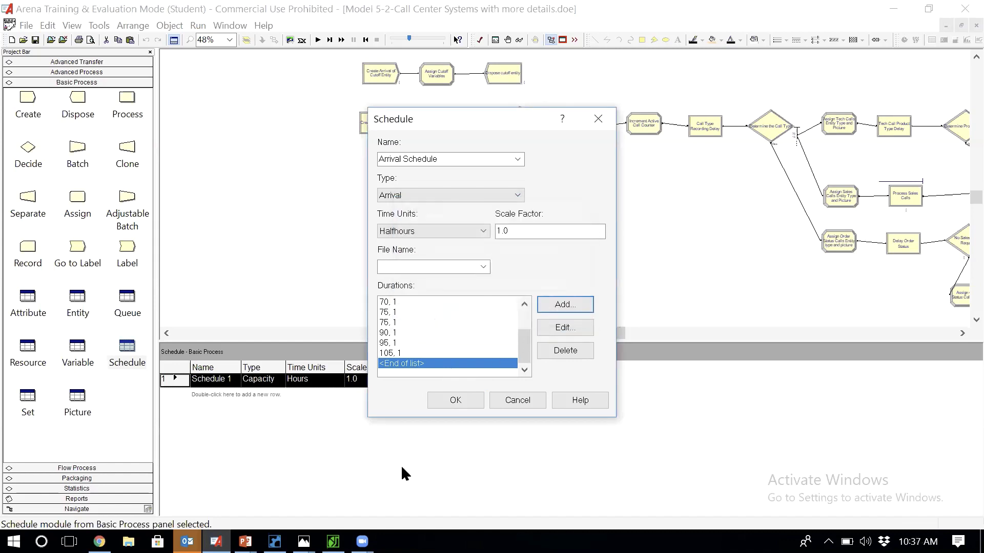
# Check the 1:00–1:30 rate in Photos and add the eleventh duration entry in Arena, with arrival rate 110 and duration 1
pyautogui.moveTo(304, 541)
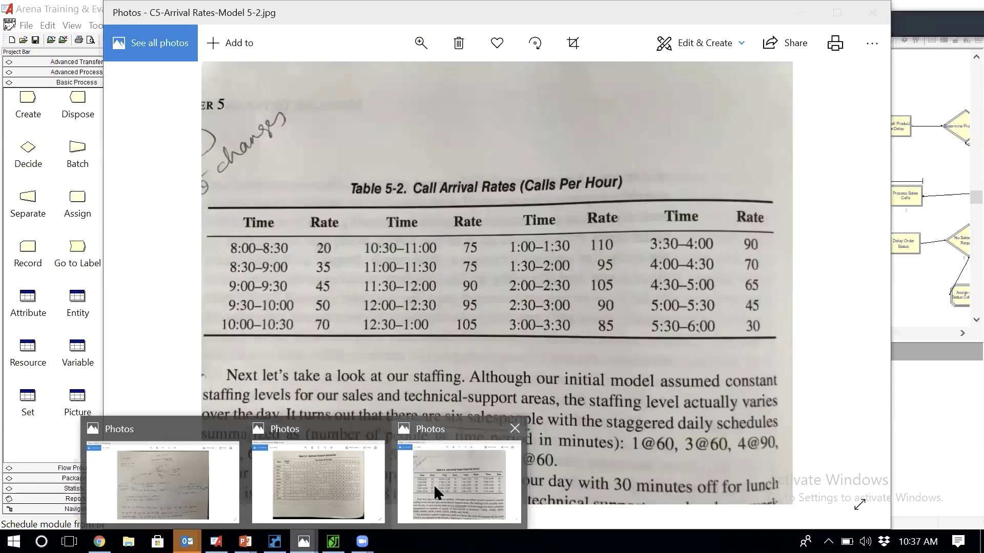
pyautogui.click(433, 485)
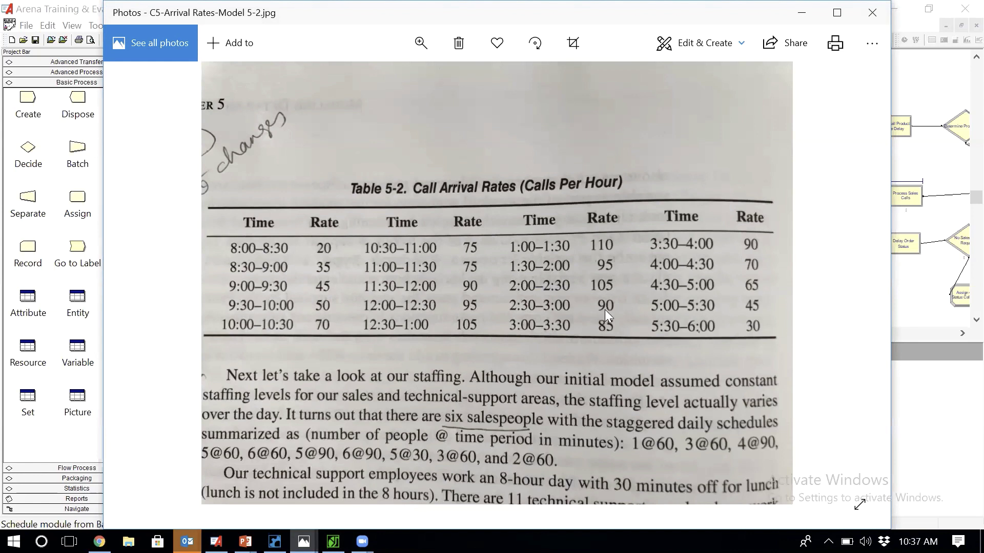
pyautogui.click(961, 420)
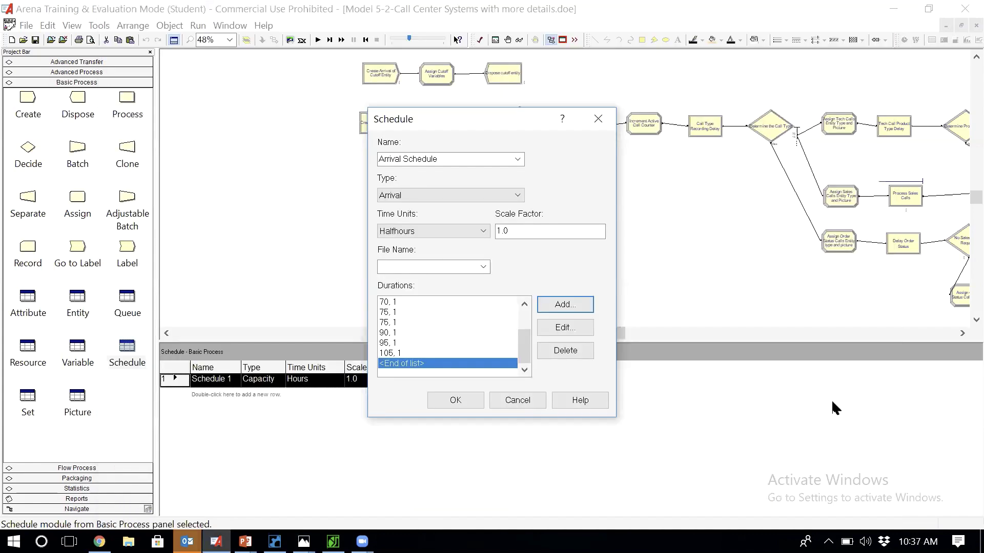
pyautogui.click(561, 305)
pyautogui.write('11')
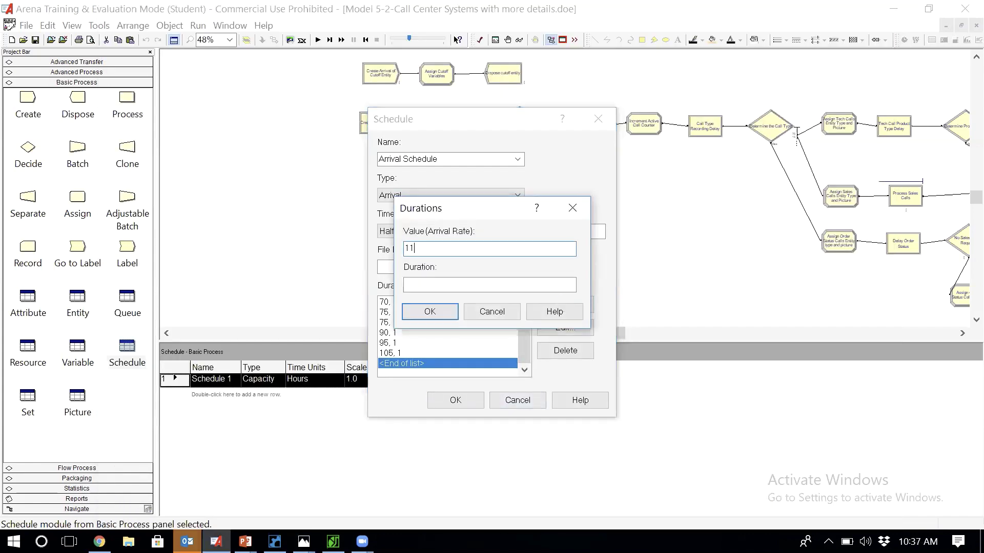
pyautogui.write('0')
pyautogui.write('1')
pyautogui.click(426, 311)
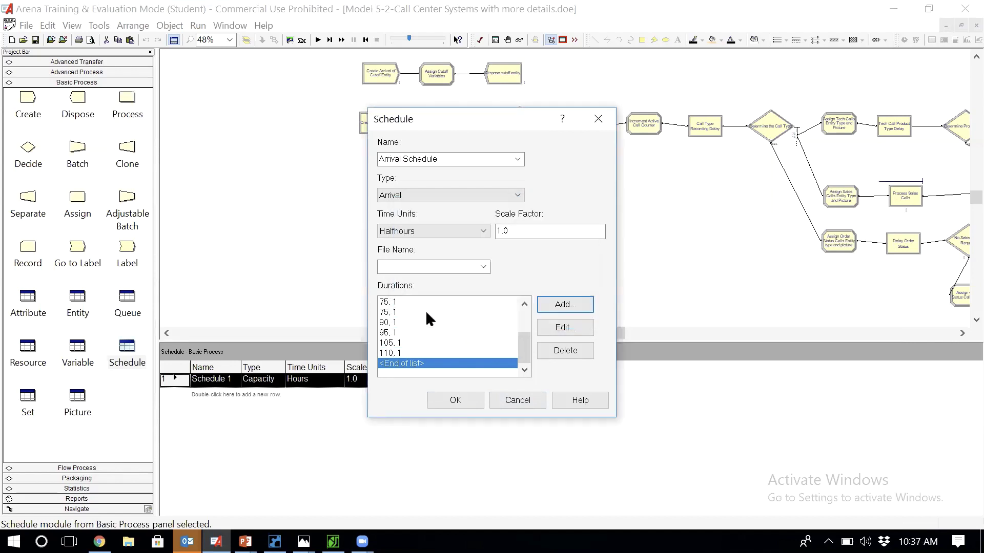
# Review the duration entries already listed in Arrival Schedule, through to the end of the list
pyautogui.click(407, 334)
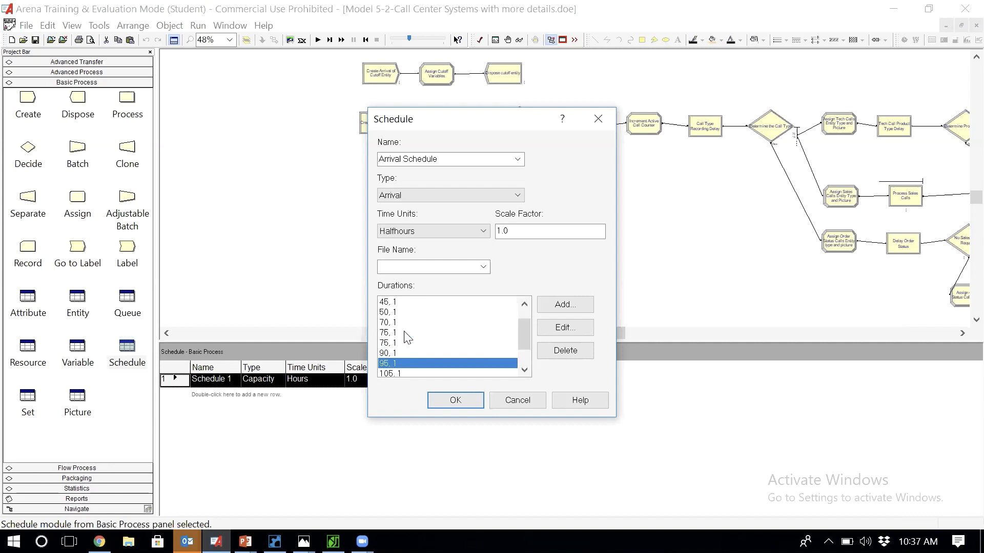
pyautogui.click(524, 369)
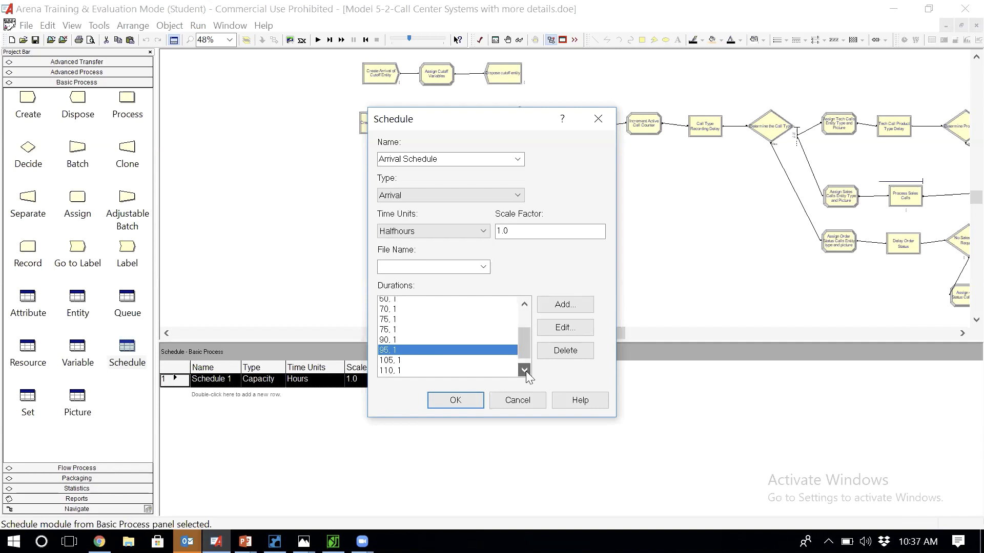
pyautogui.click(524, 369)
pyautogui.click(524, 369)
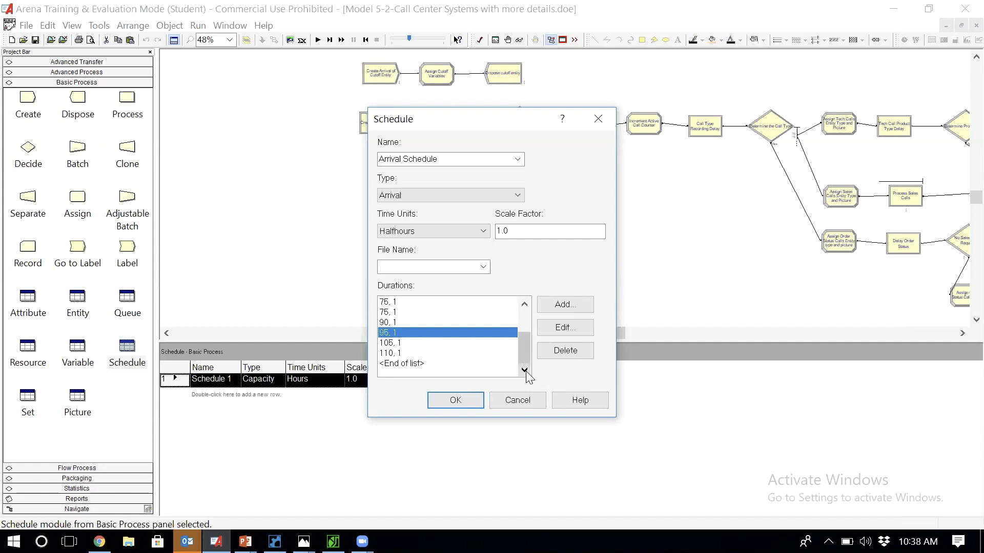
pyautogui.click(412, 352)
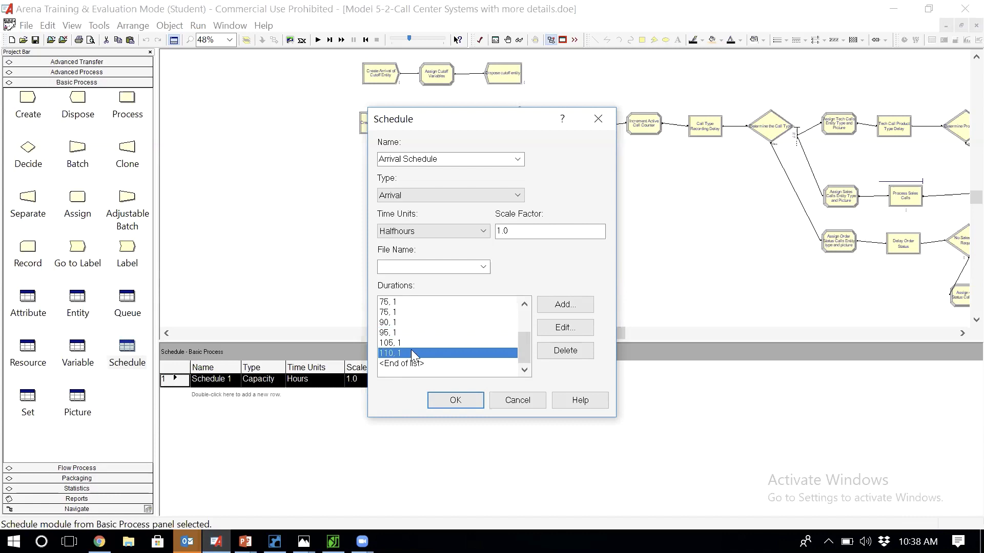
pyautogui.scroll(1, 411, 349)
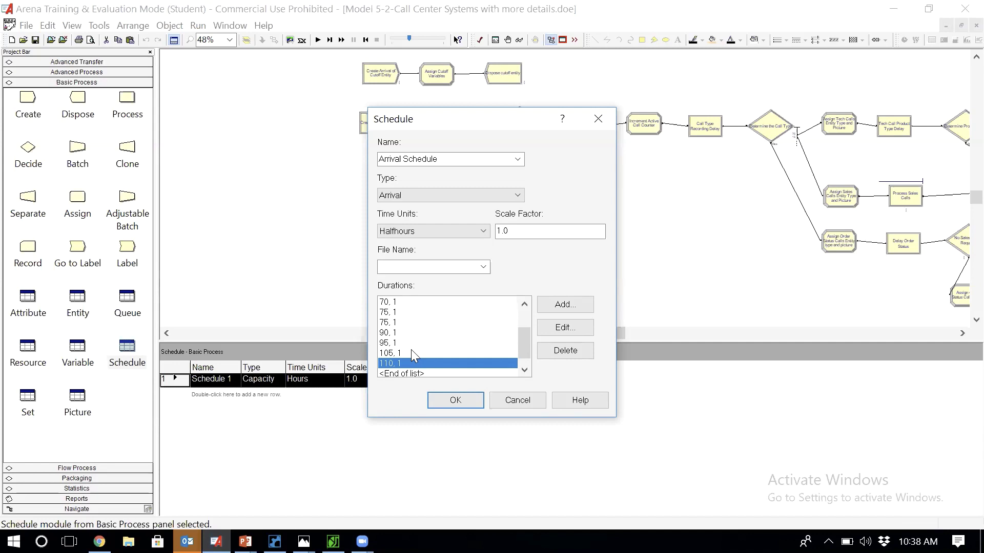
pyautogui.click(524, 369)
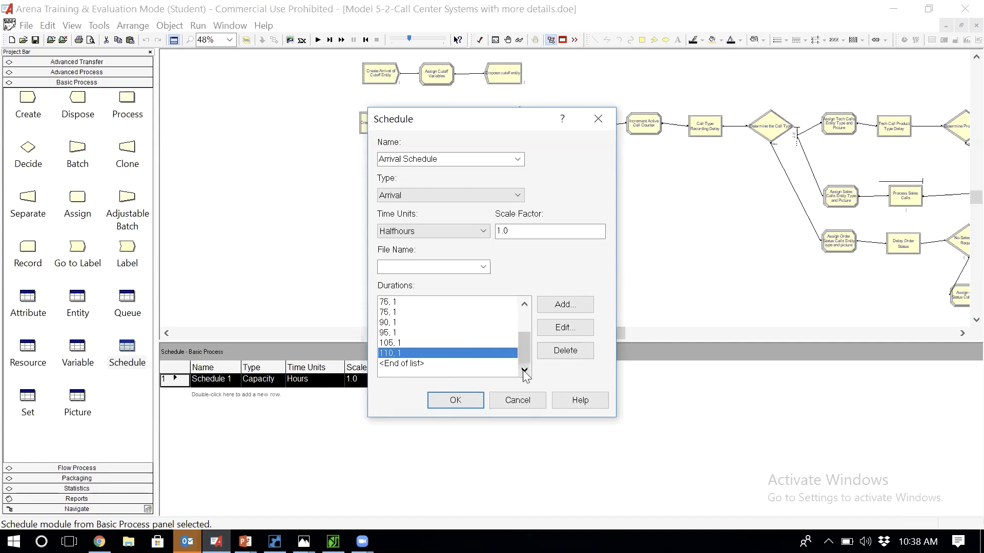
# Recheck the arrival rates table in Photos and add the twelfth duration entry in Arena, with arrival rate 95 and duration 1
pyautogui.click(398, 364)
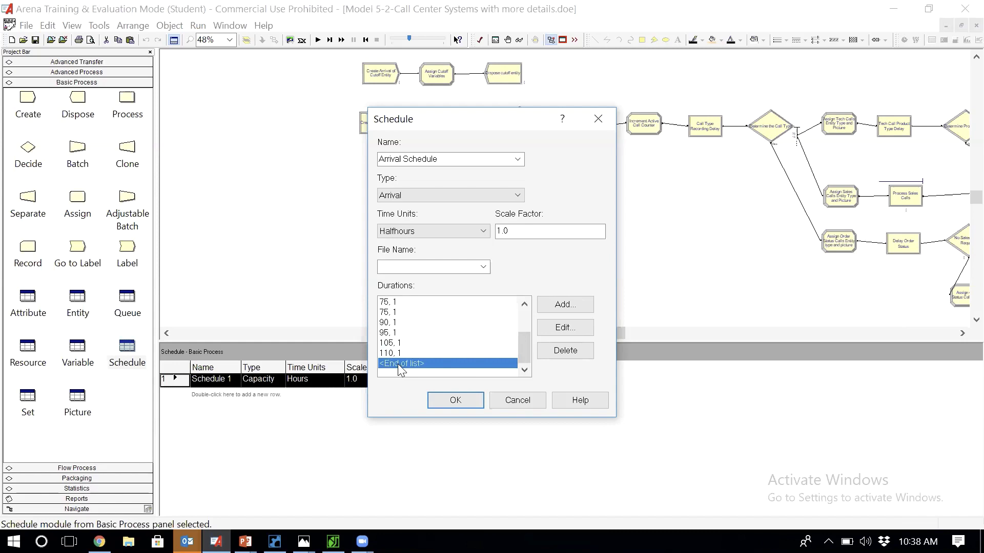
pyautogui.moveTo(304, 542)
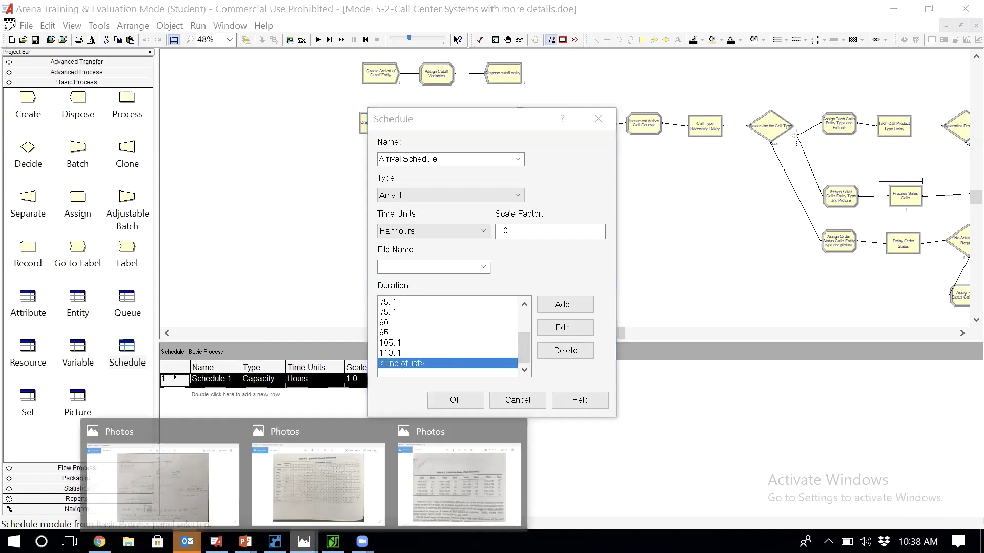
pyautogui.click(445, 489)
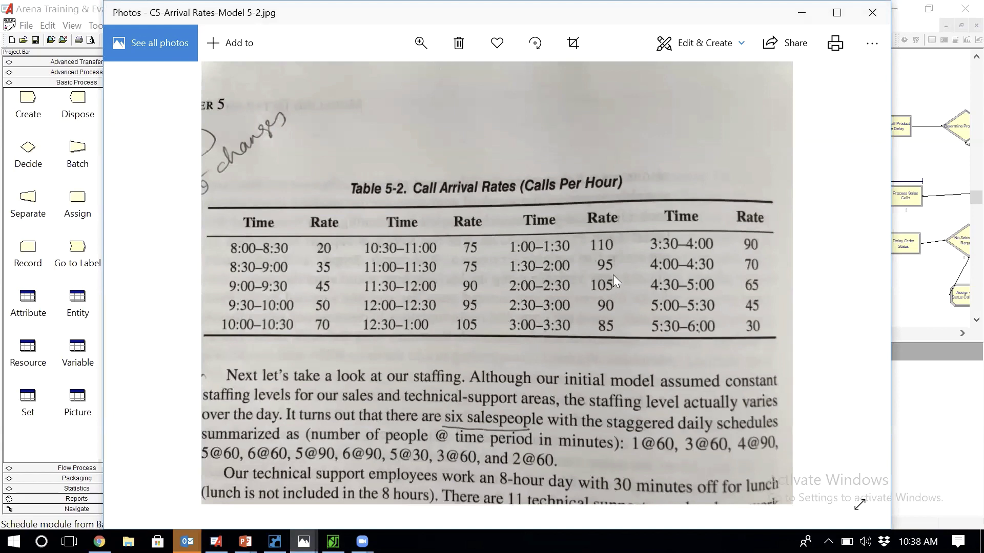
pyautogui.click(928, 426)
pyautogui.click(572, 306)
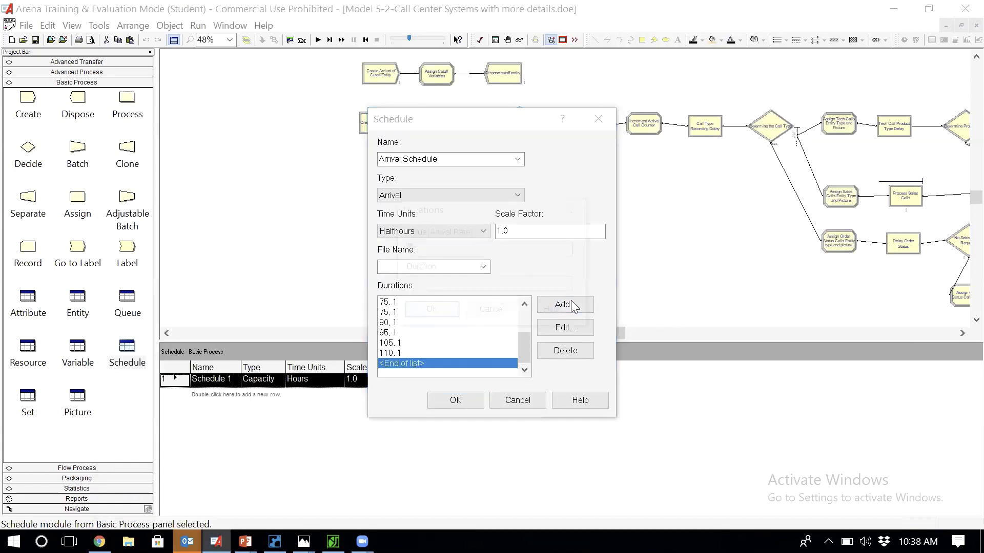
pyautogui.write('95')
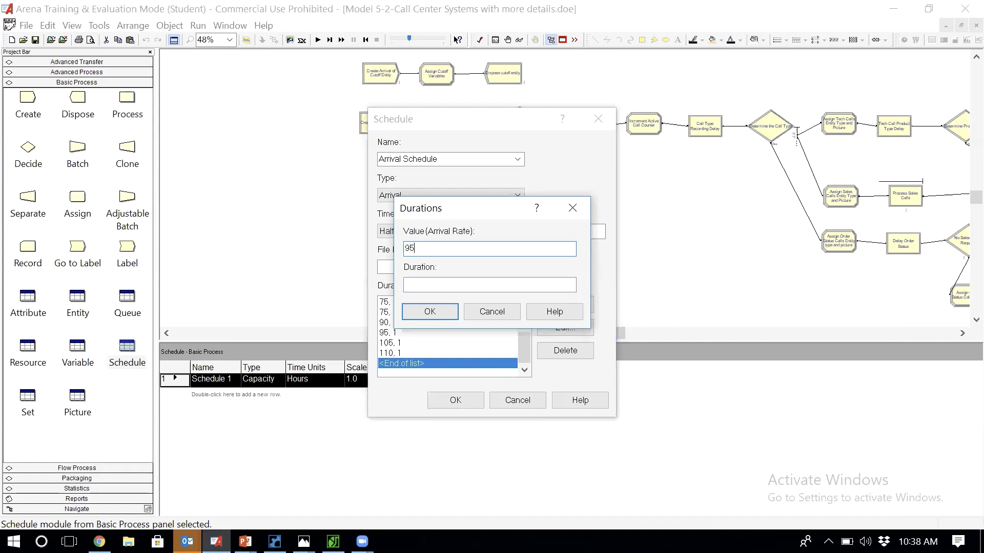
pyautogui.click(410, 285)
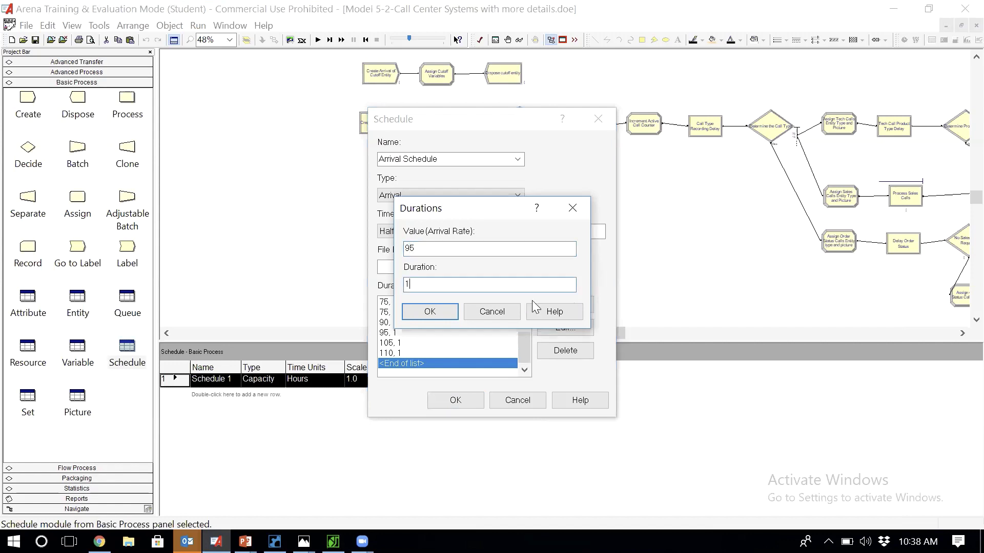
pyautogui.click(417, 316)
# Add the thirteenth duration entry to Arrival Schedule, with arrival rate 105 and duration 1
pyautogui.click(564, 306)
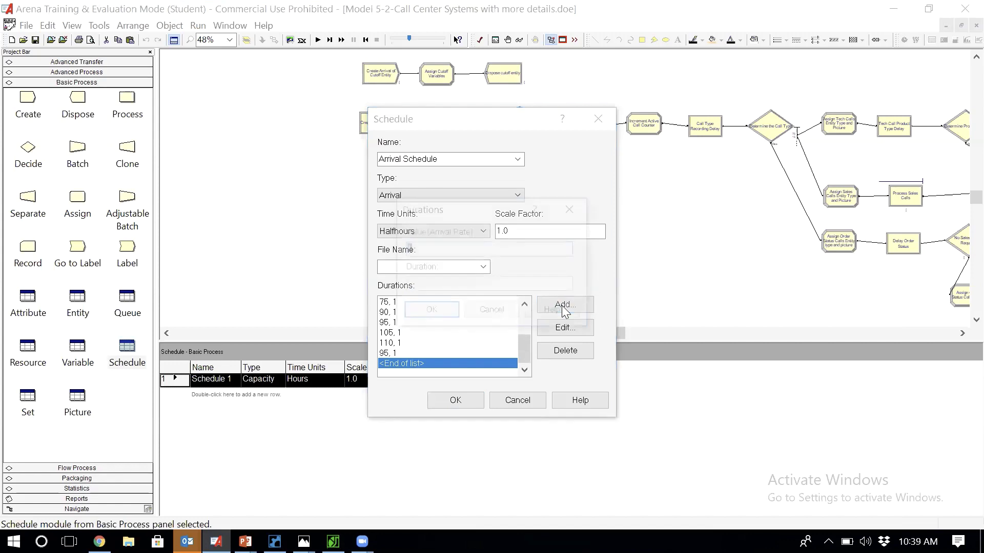
pyautogui.write('105')
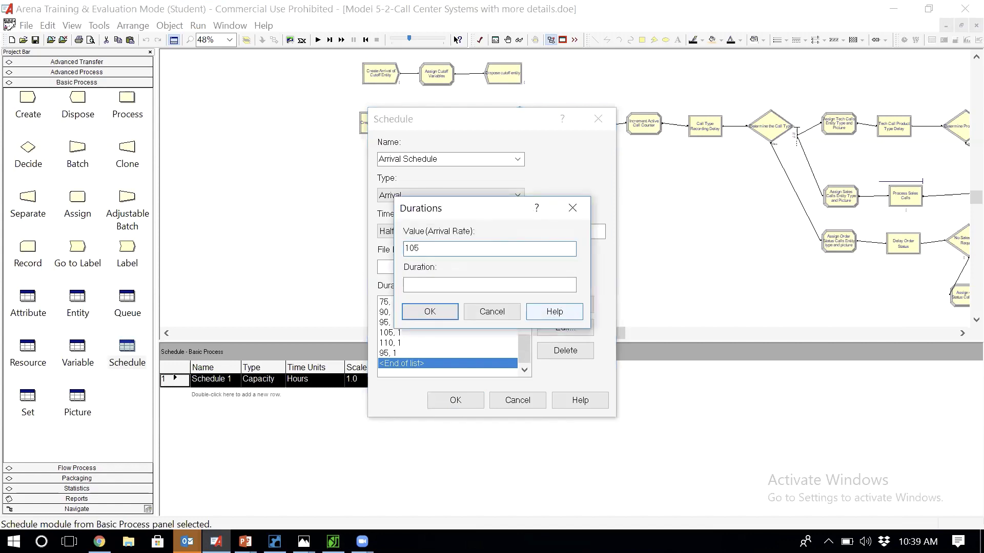
pyautogui.press('Tab')
pyautogui.write('1')
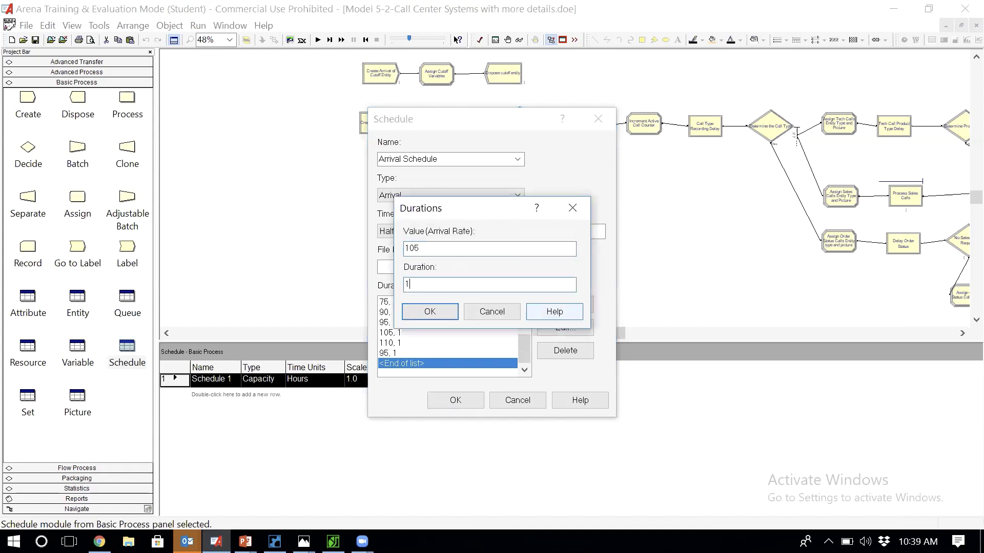
pyautogui.click(430, 312)
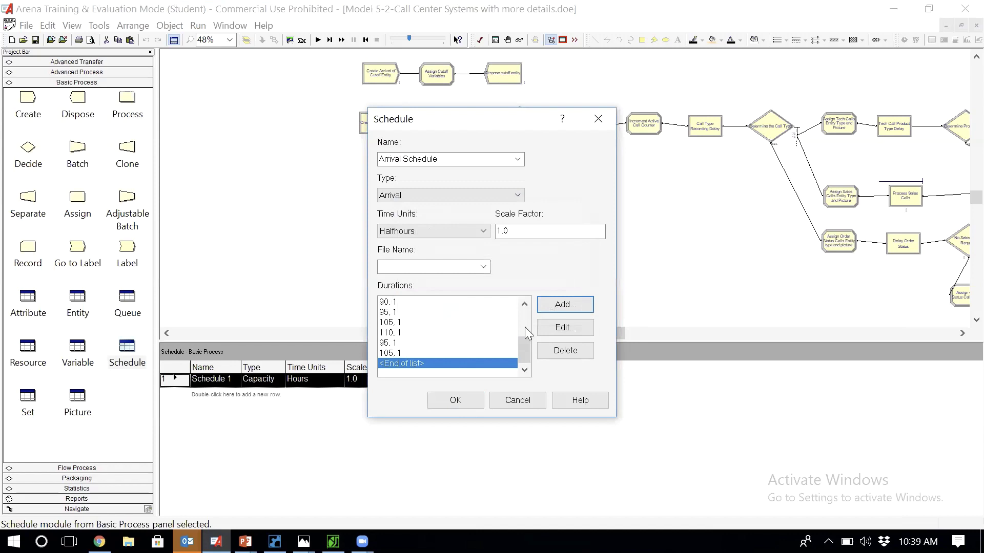
# Add the fourteenth duration entry to Arrival Schedule, with arrival rate 90 and duration 1
pyautogui.click(564, 305)
pyautogui.write('90')
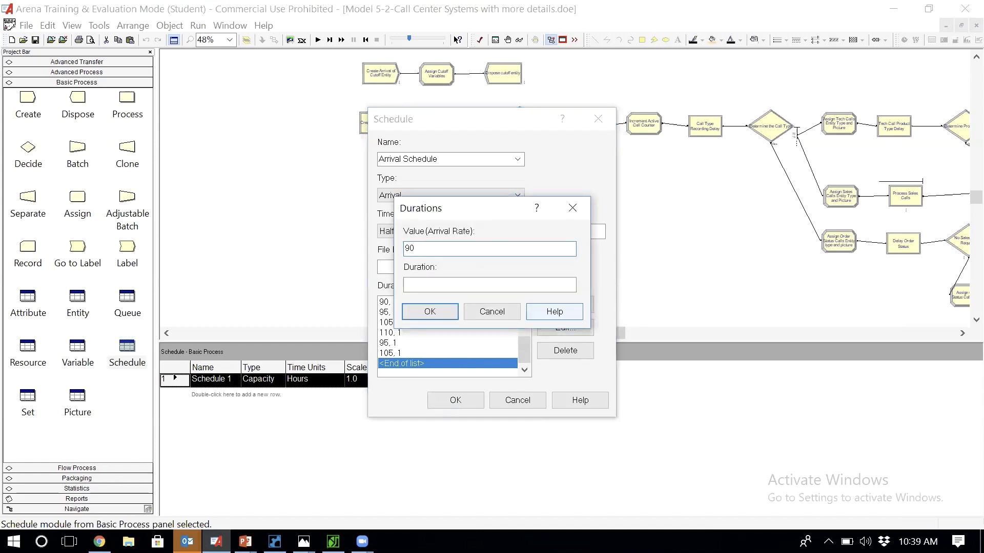
pyautogui.write('1')
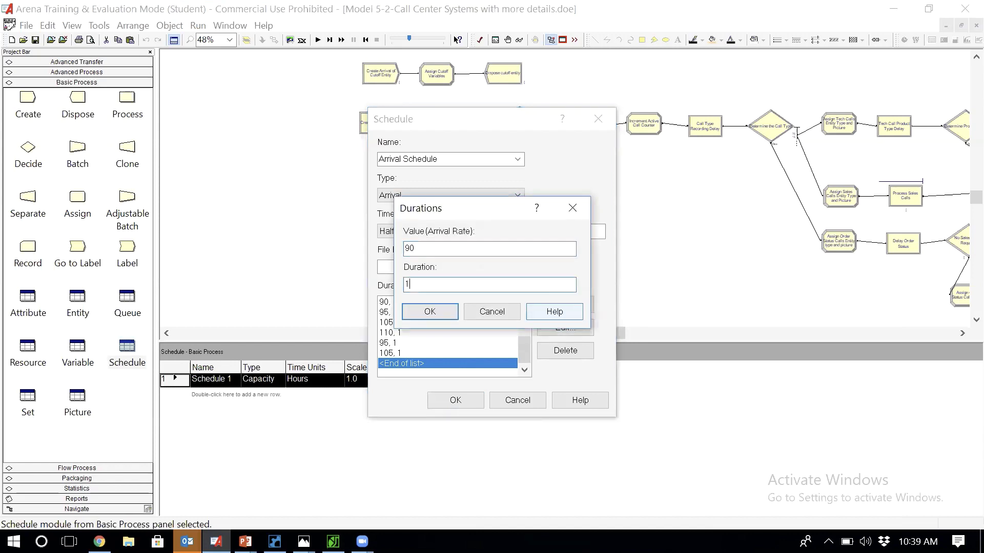
pyautogui.click(430, 313)
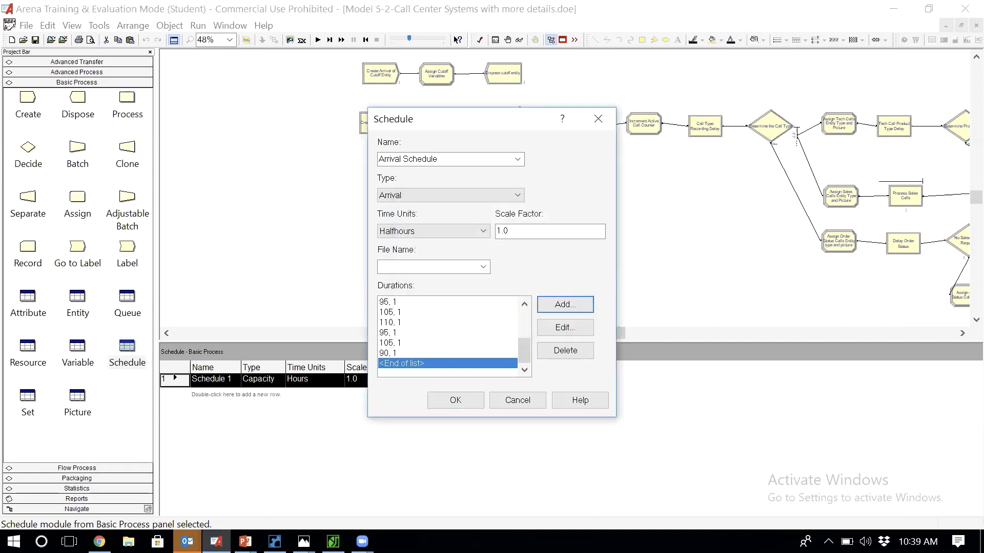
# Check the 3:00–3:30 rate in Photos and add the fifteenth duration entry in Arena, with arrival rate 85 and duration 1
pyautogui.moveTo(217, 542)
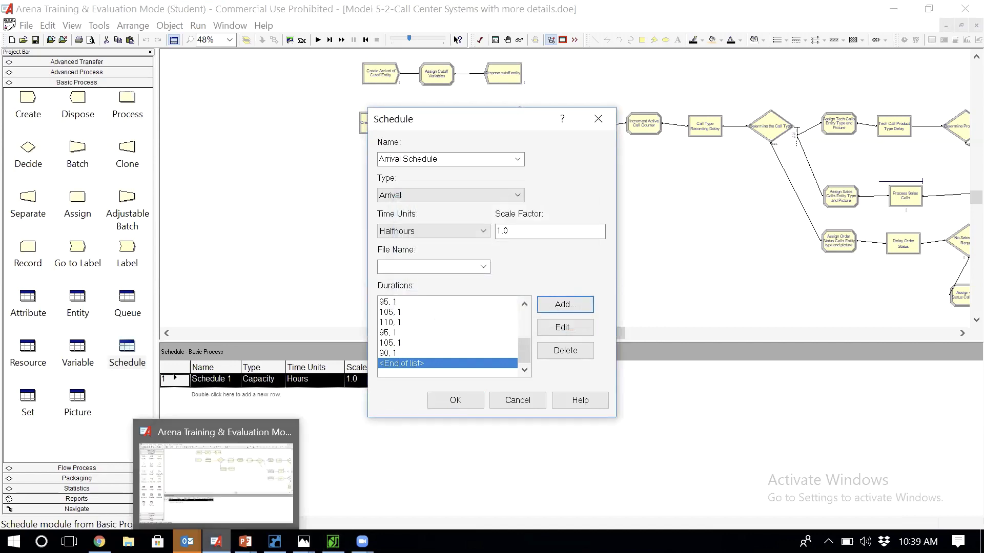
pyautogui.moveTo(303, 542)
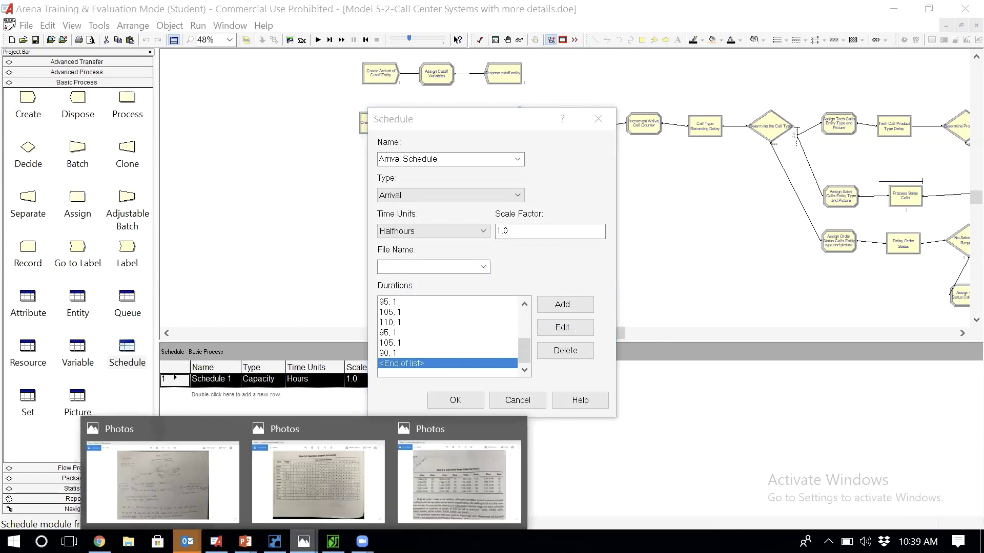
pyautogui.click(498, 488)
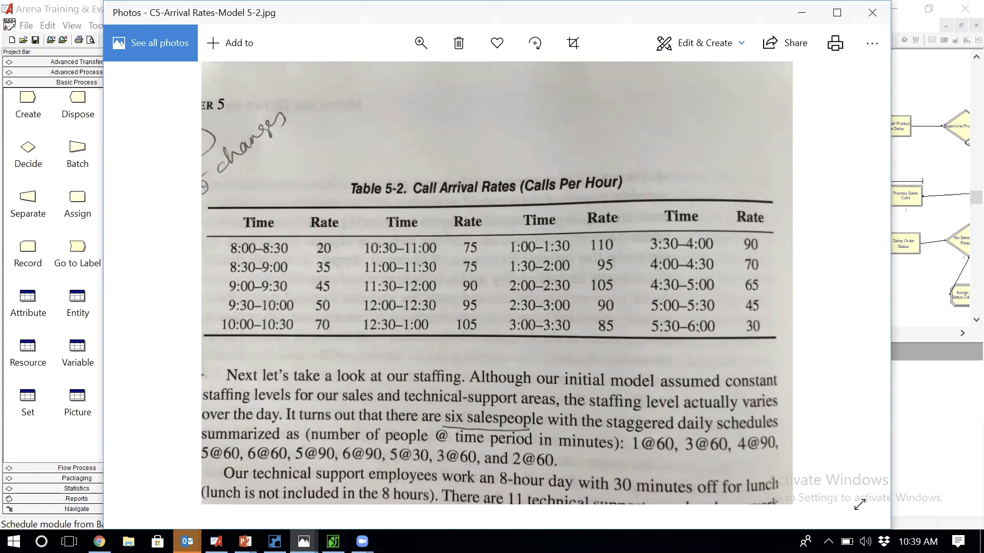
pyautogui.moveTo(216, 542)
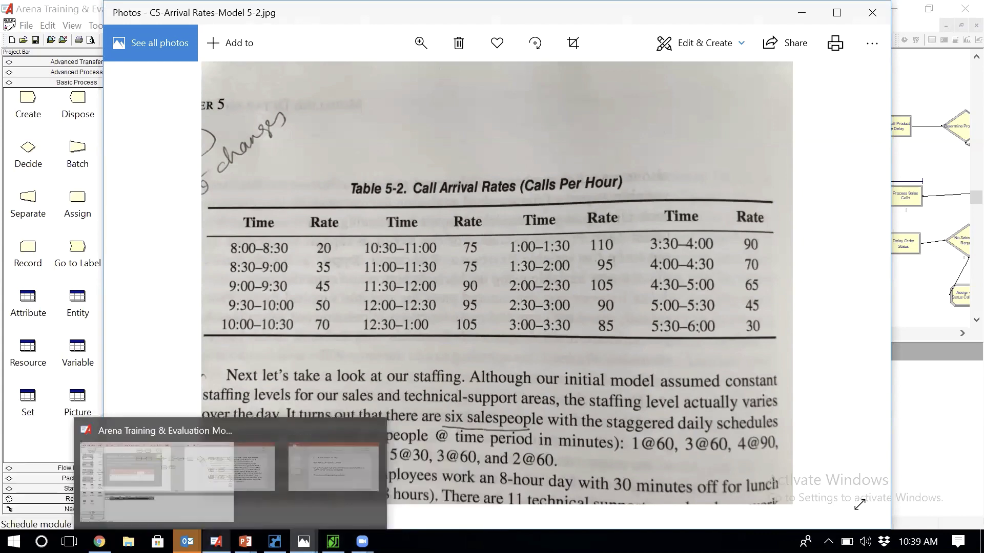
pyautogui.click(248, 507)
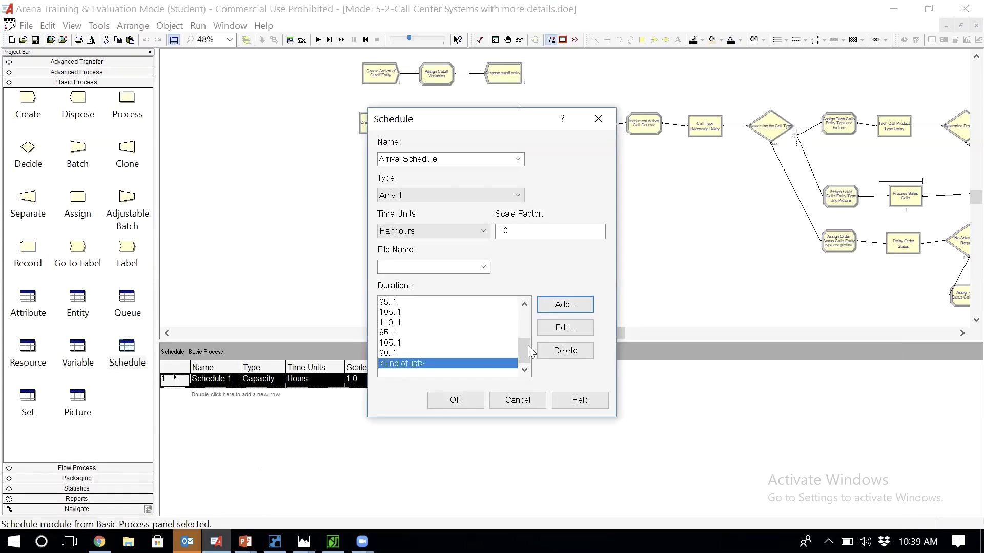
pyautogui.click(585, 310)
pyautogui.write('85')
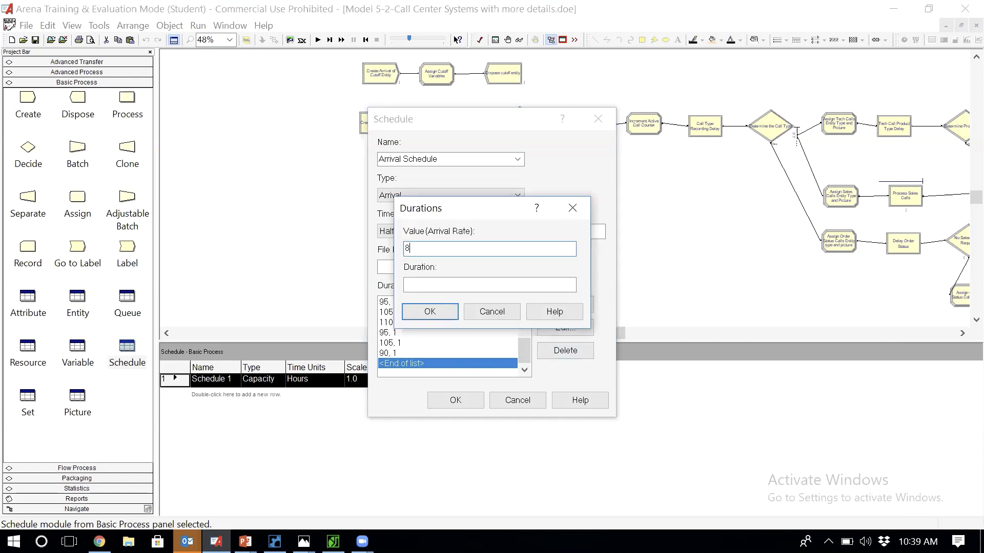
pyautogui.click(520, 285)
pyautogui.write('1')
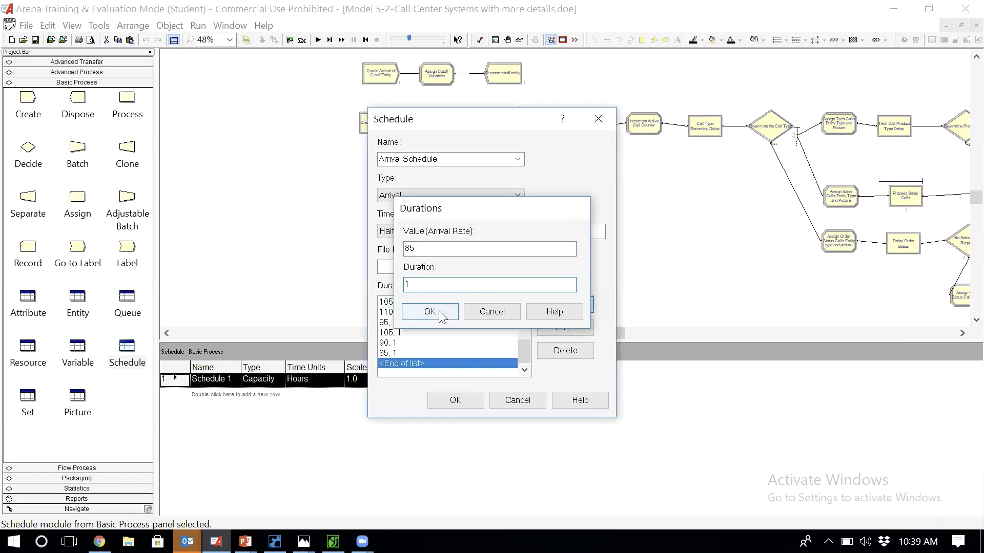
pyautogui.click(439, 310)
# Add the sixteenth duration entry to Arrival Schedule, with arrival rate 90 and duration 1
pyautogui.click(565, 300)
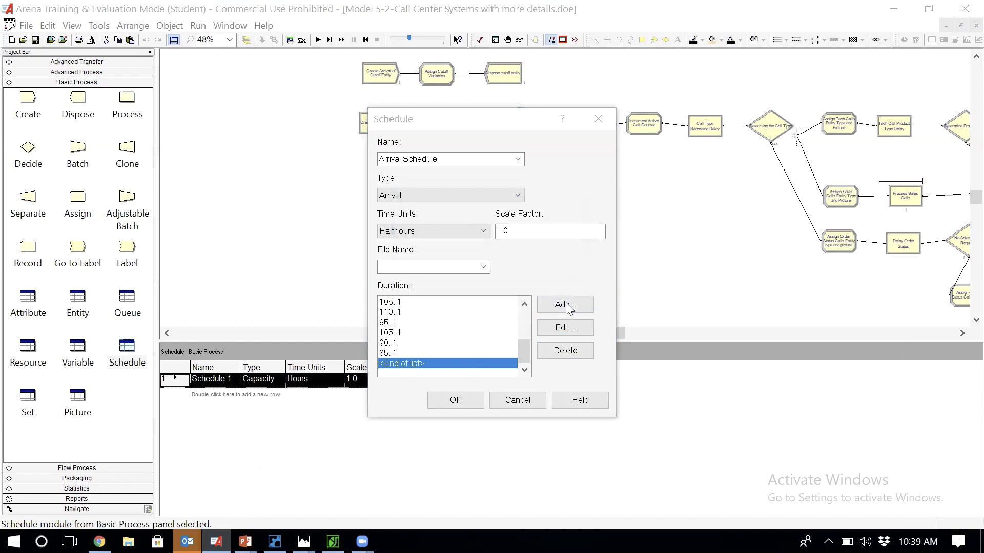
pyautogui.write('90')
pyautogui.press('Tab')
pyautogui.write('1')
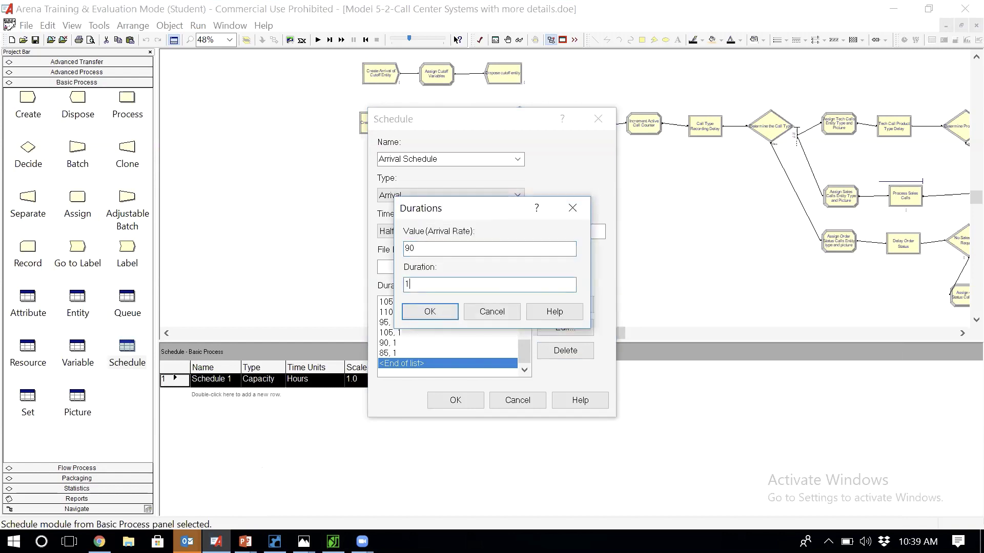
pyautogui.click(429, 313)
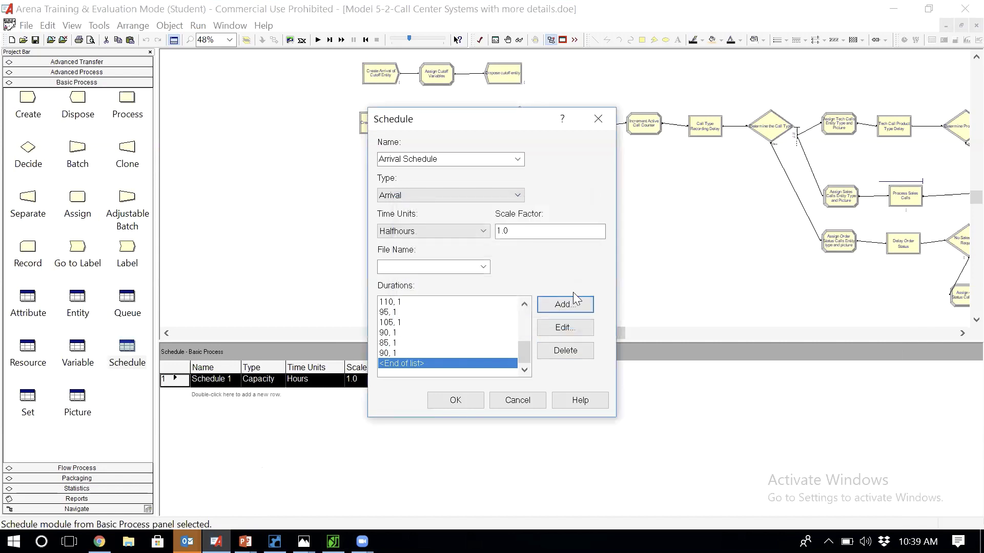
# Add the seventeenth duration entry to Arrival Schedule, with arrival rate 70 and duration 1
pyautogui.click(572, 309)
pyautogui.write('70')
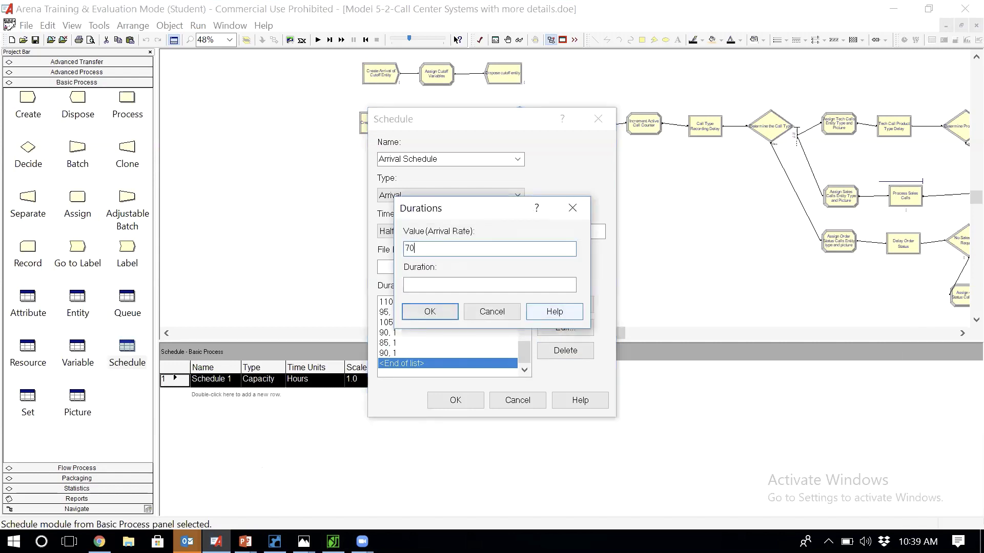
pyautogui.press('Tab')
pyautogui.write('1')
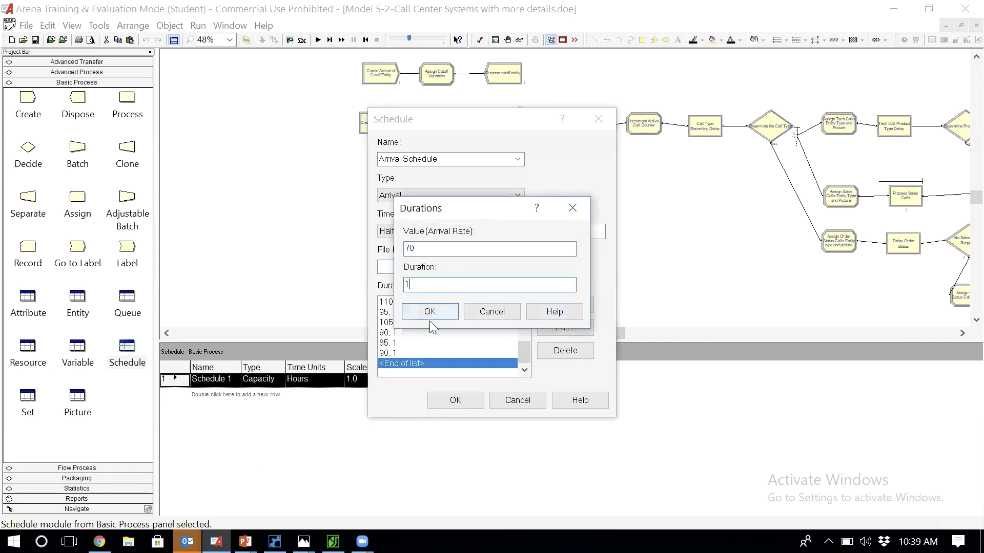
pyautogui.click(444, 311)
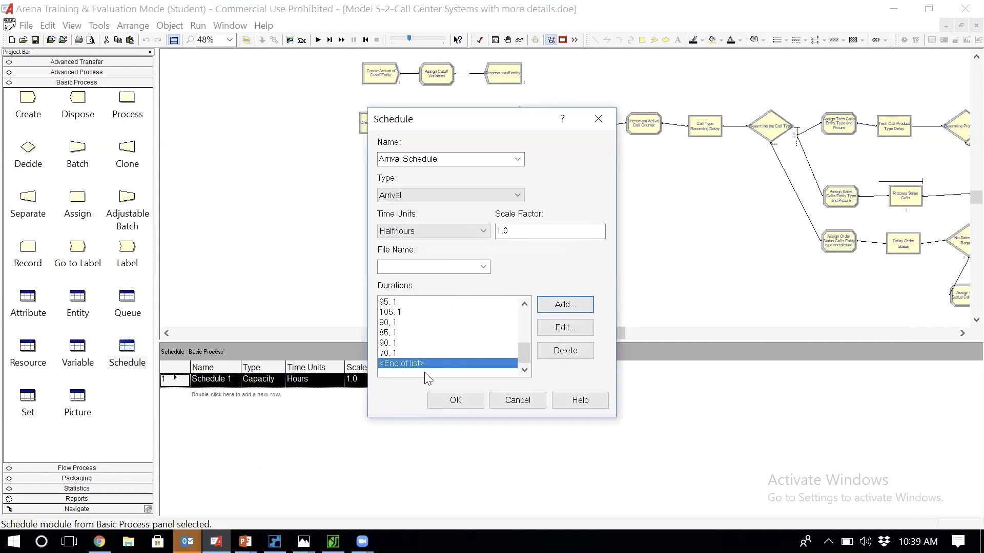
# Recheck the arrival rates table in Photos and add the eighteenth duration entry in Arena, with arrival rate 65 and duration 1
pyautogui.moveTo(304, 541)
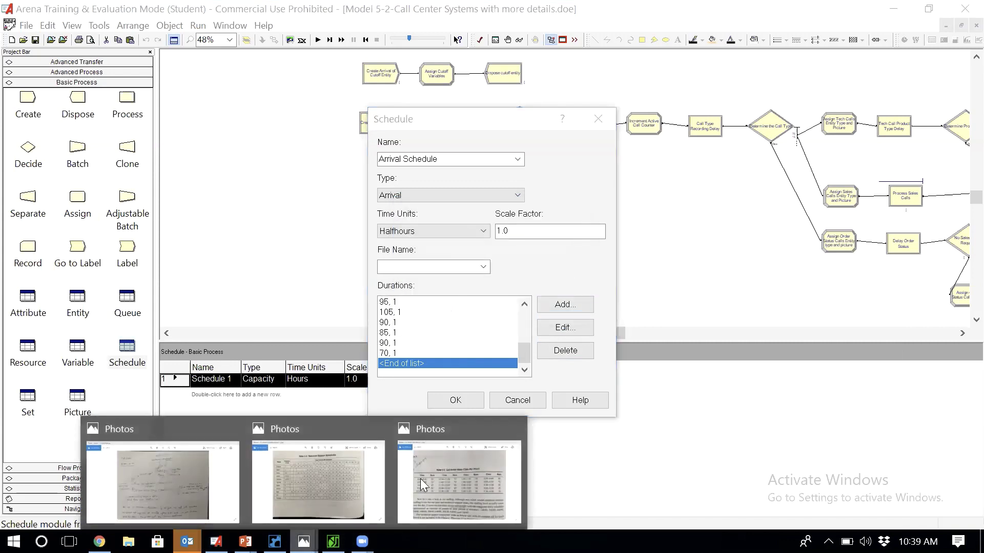
pyautogui.click(469, 470)
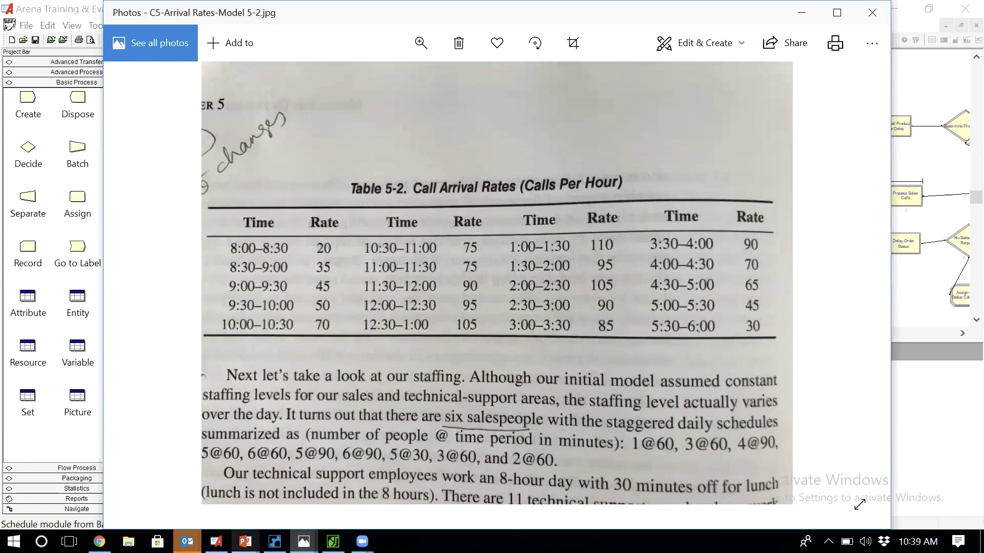
pyautogui.click(216, 542)
pyautogui.moveTo(245, 542)
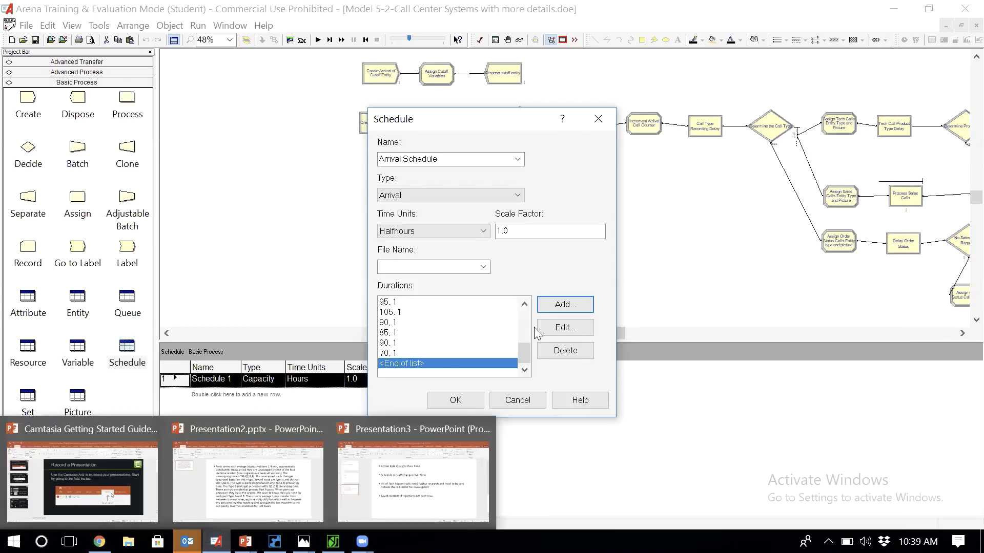
pyautogui.click(565, 305)
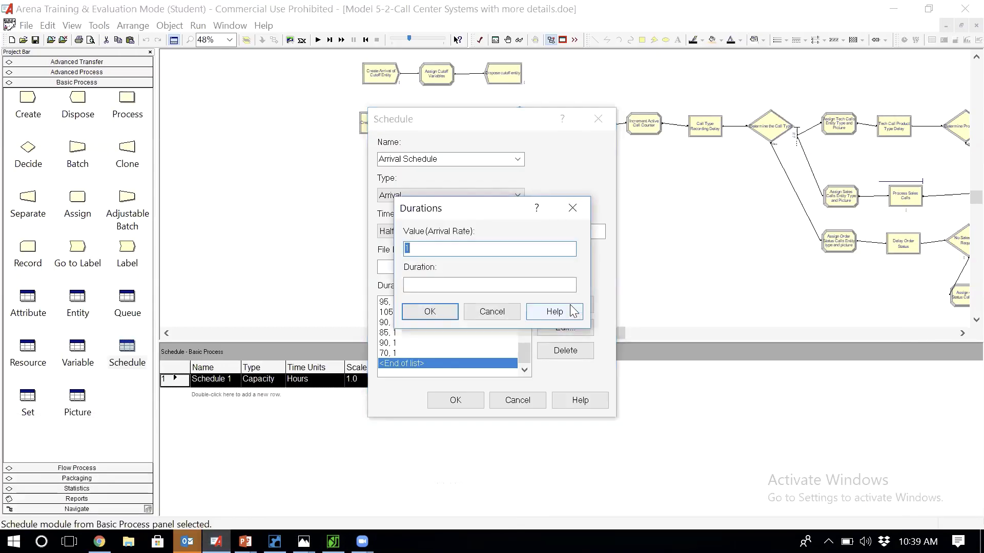
pyautogui.write('65')
pyautogui.press('Return')
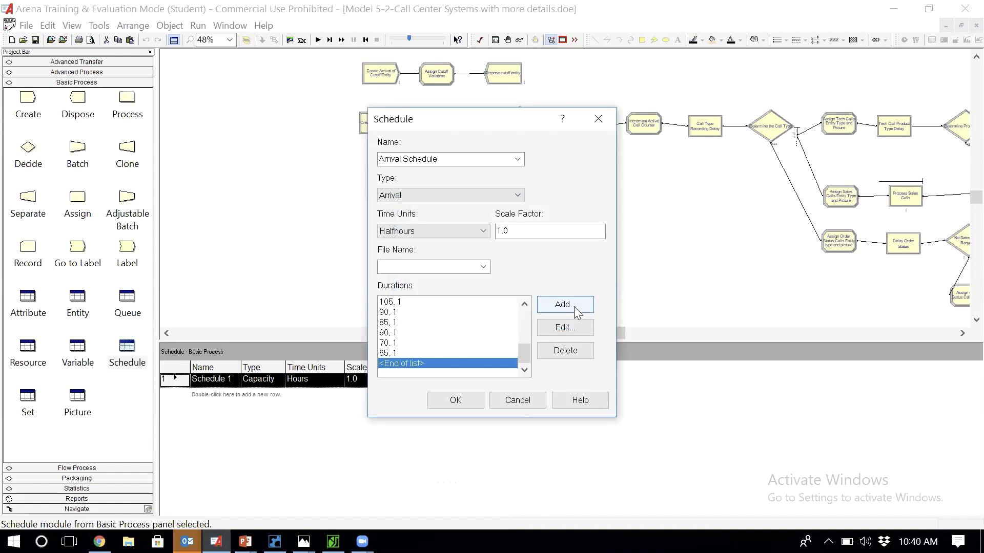
# Add the nineteenth duration entry to Arrival Schedule, with arrival rate 45 and duration 1
pyautogui.click(576, 311)
pyautogui.write('45')
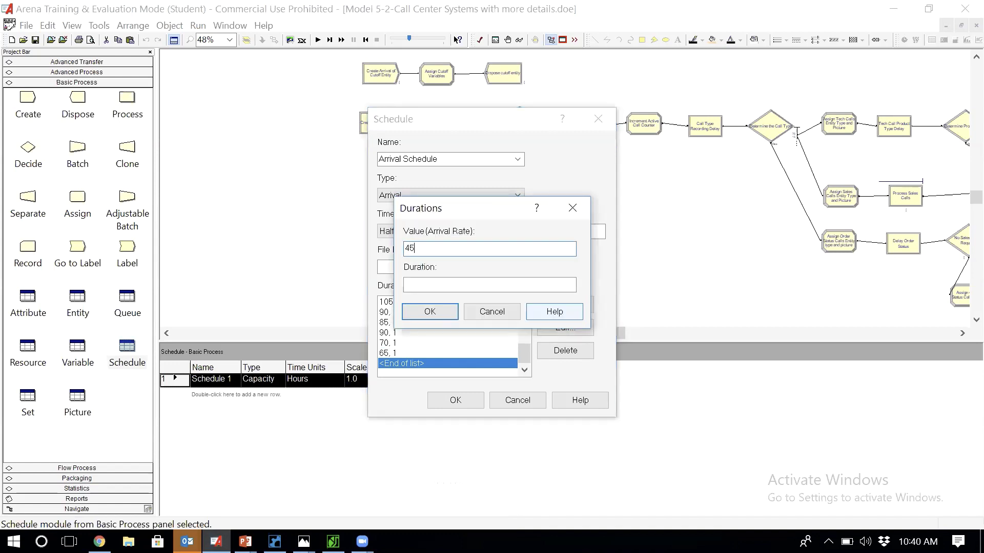
pyautogui.write('1')
pyautogui.press('Return')
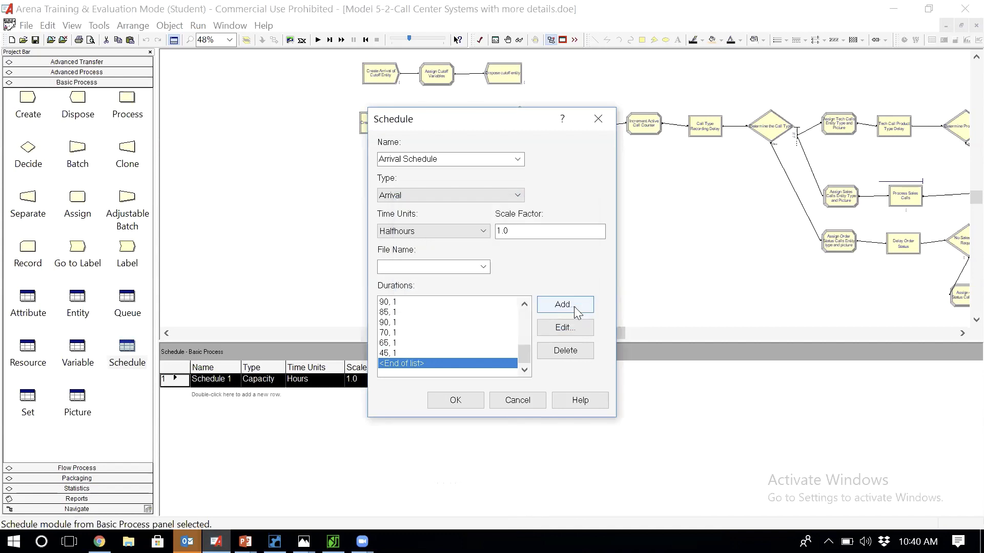
# Add the twentieth duration entry to Arrival Schedule, with arrival rate 30 and duration 1
pyautogui.click(585, 302)
pyautogui.write('30')
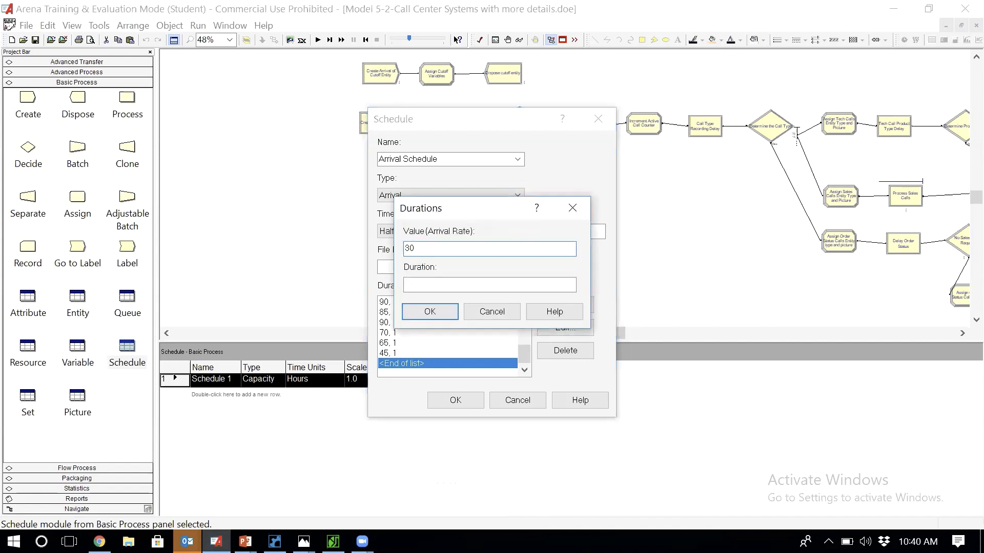
pyautogui.press('Tab')
pyautogui.write('1')
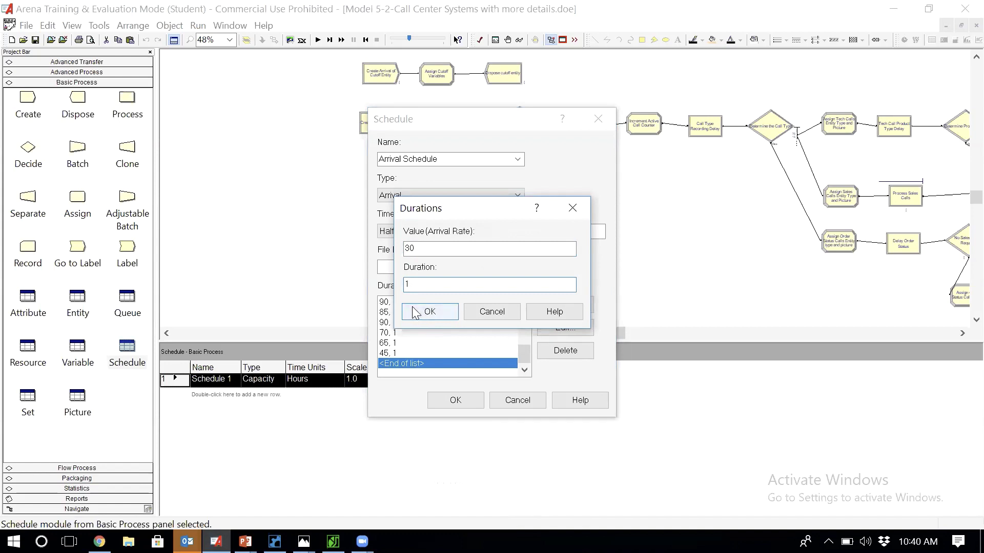
pyautogui.click(429, 312)
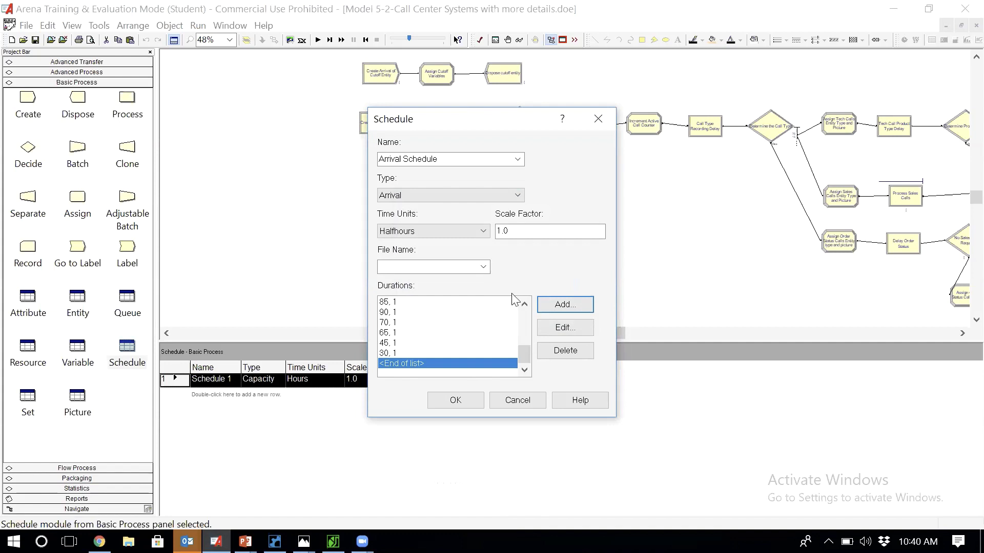
# Compare the earlier duration entries in Arrival Schedule with the call arrival rates table in Photos
pyautogui.click(527, 304)
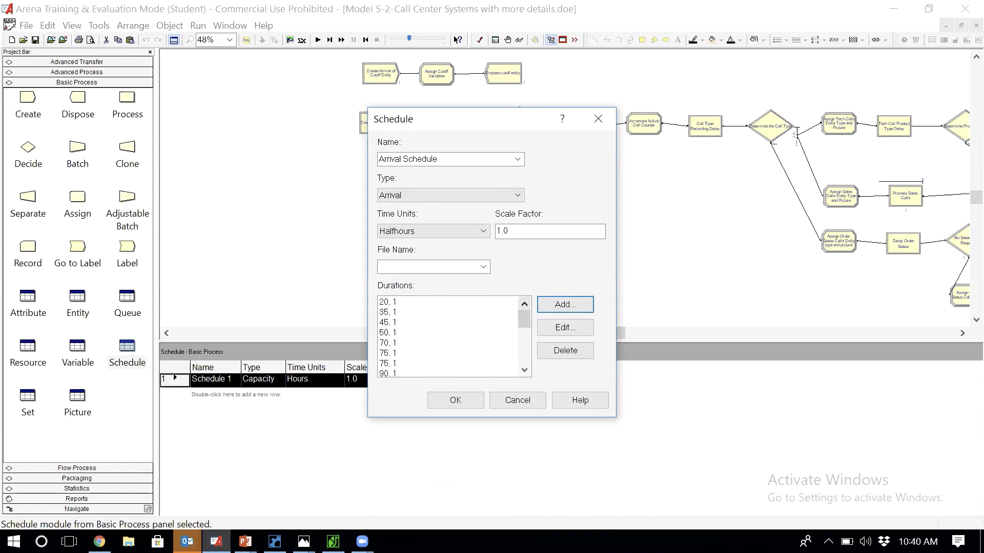
pyautogui.moveTo(303, 541)
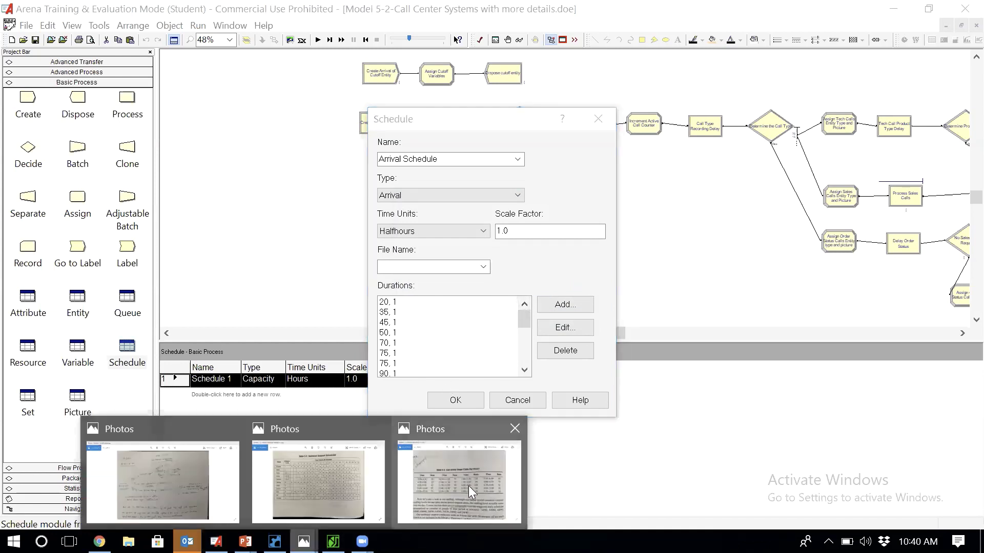
pyautogui.moveTo(468, 483)
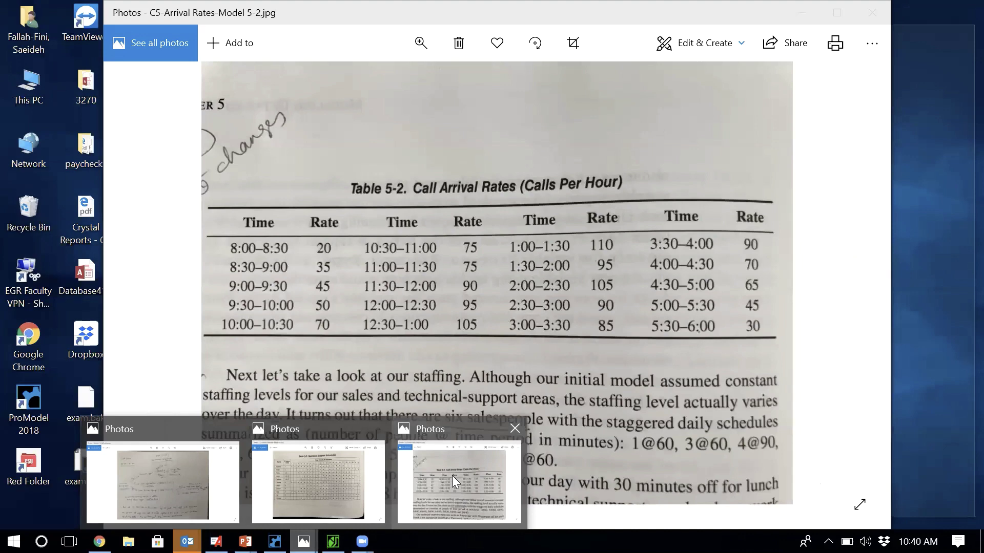
pyautogui.click(452, 476)
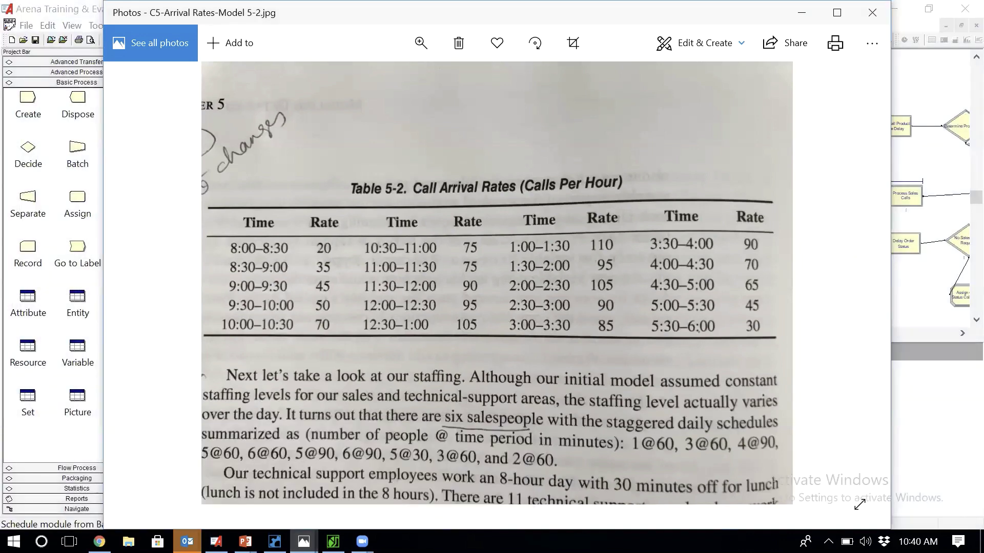
pyautogui.click(951, 392)
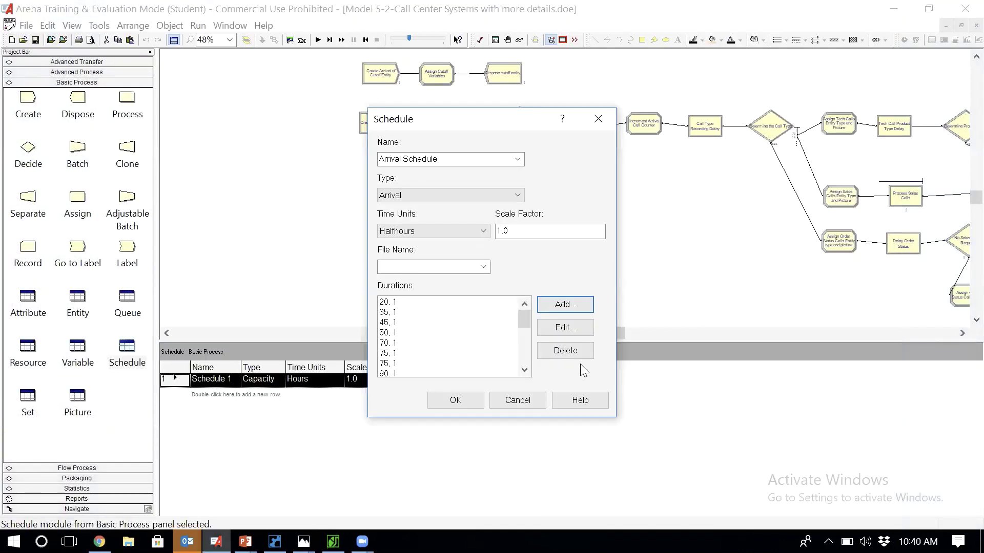
pyautogui.click(524, 370)
pyautogui.click(524, 370)
pyautogui.click(524, 370)
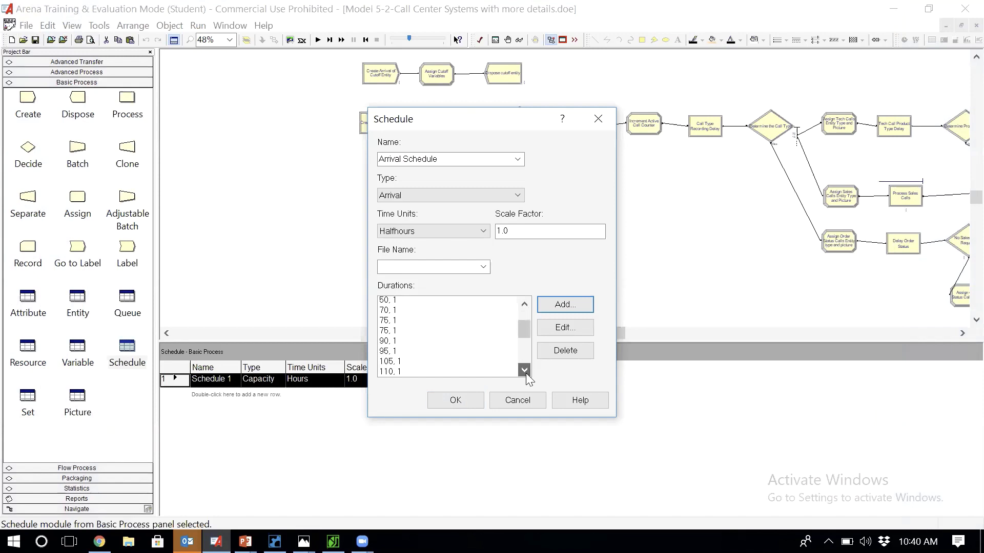
pyautogui.click(524, 370)
pyautogui.click(524, 370)
pyautogui.click(524, 370)
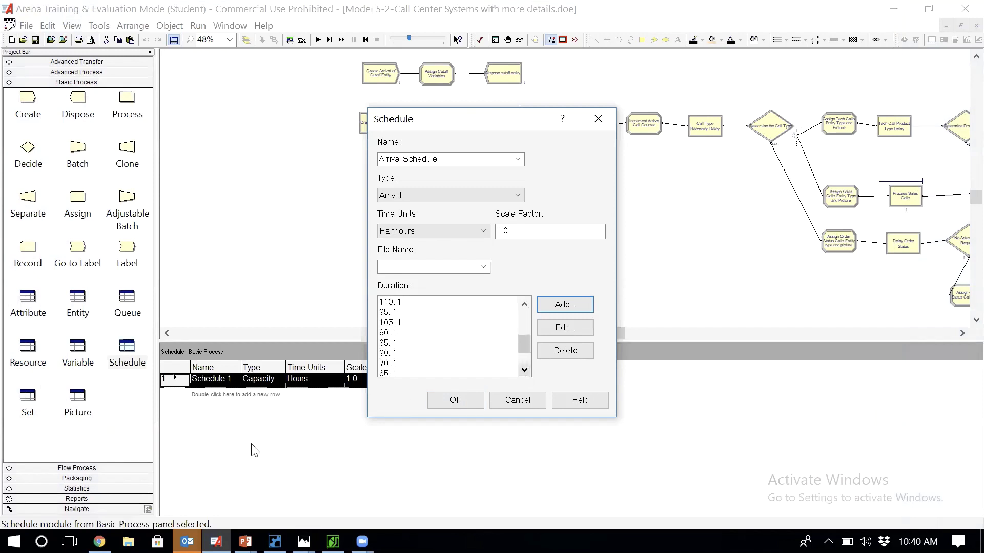
# Check the remaining Arrival Schedule durations, from the 110 entry to the end of the list, against the arrival rates table in Photos
pyautogui.click(304, 542)
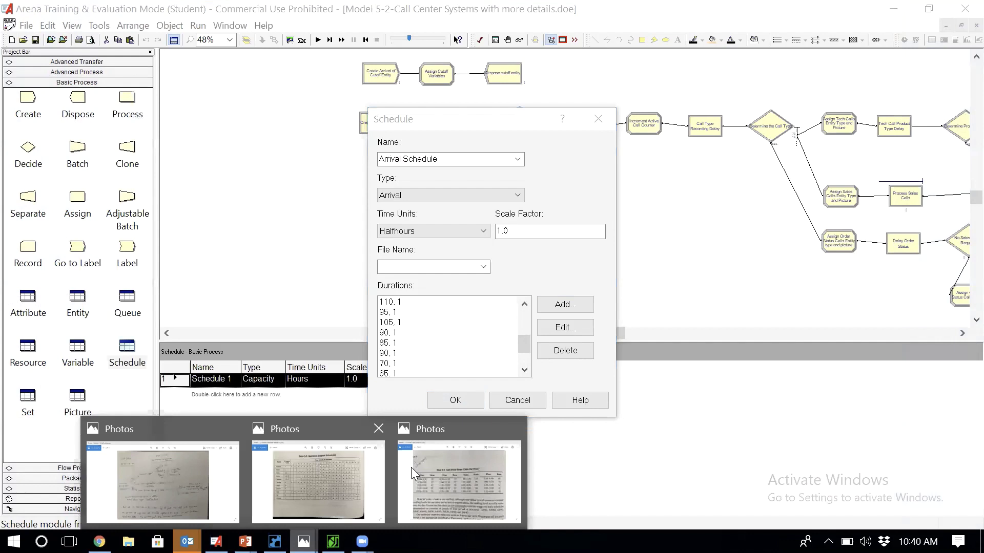
pyautogui.click(460, 476)
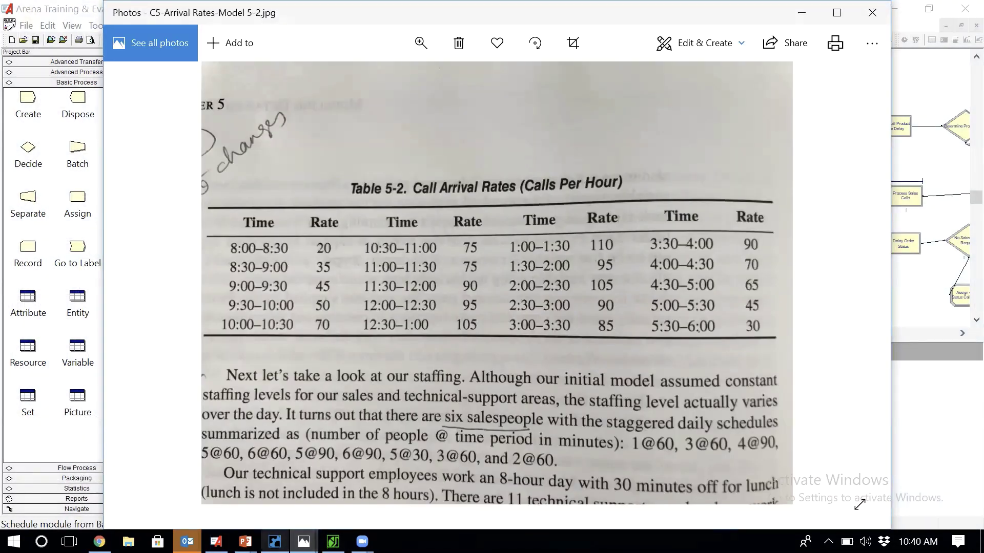
pyautogui.click(216, 541)
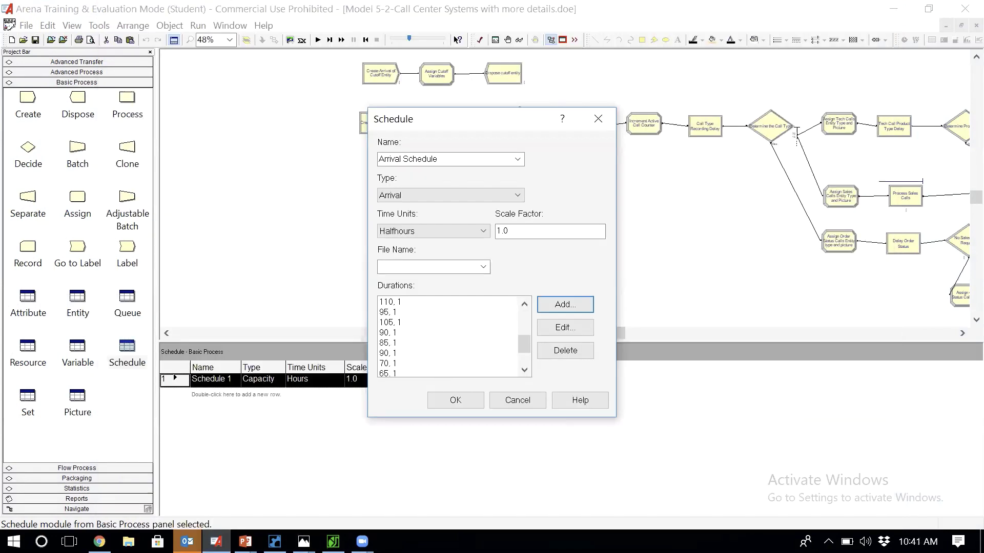
pyautogui.click(303, 542)
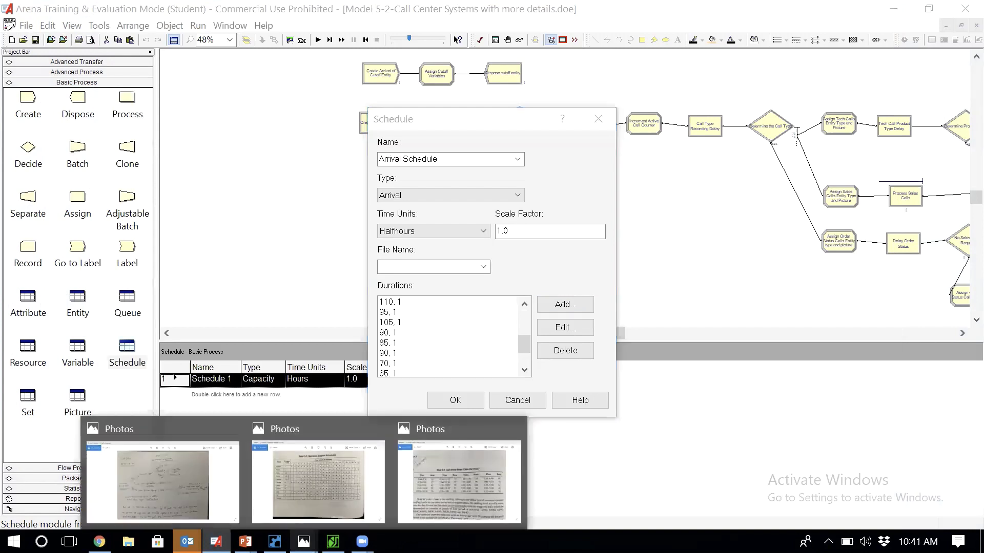
pyautogui.click(458, 478)
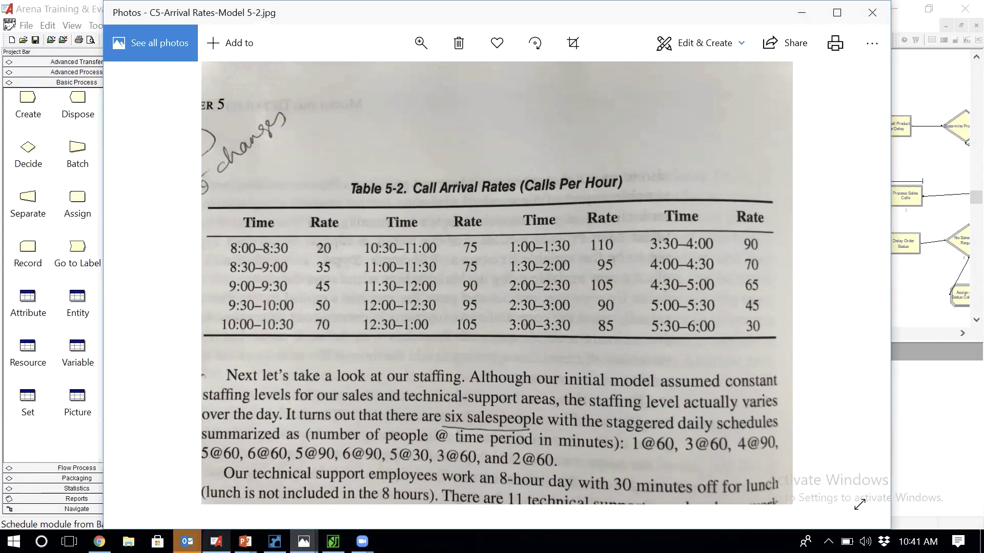
pyautogui.click(216, 542)
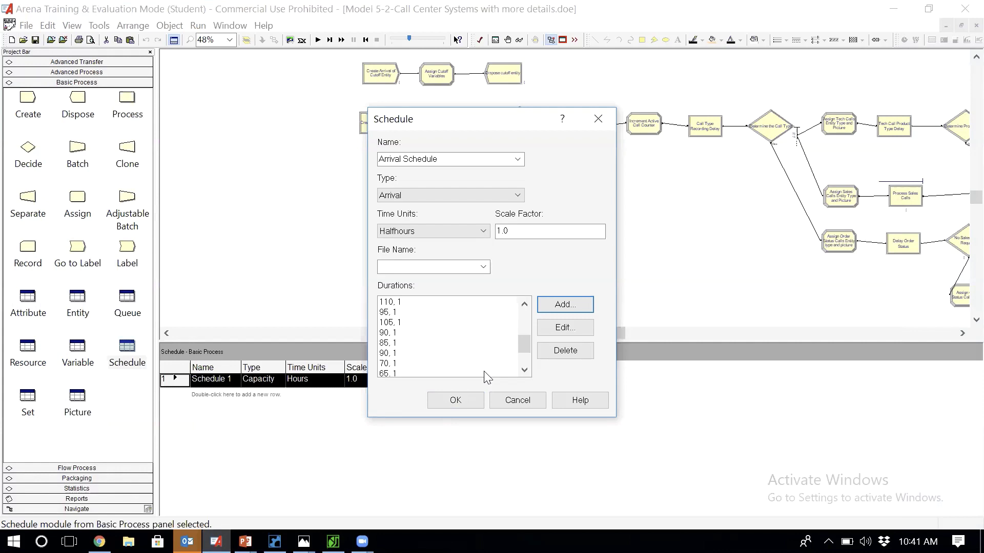
pyautogui.click(526, 369)
pyautogui.click(526, 369)
pyautogui.click(526, 369)
pyautogui.click(526, 368)
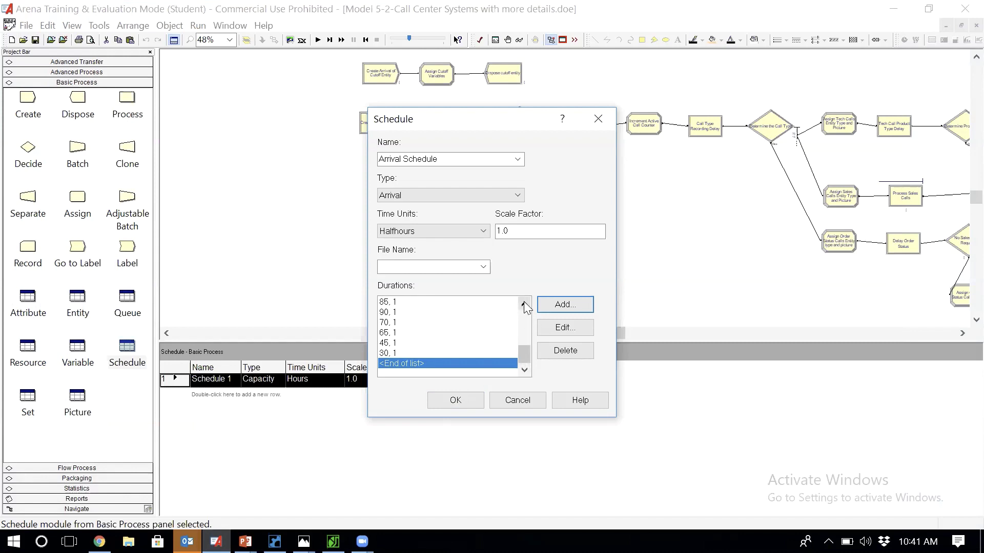
pyautogui.moveTo(524, 303); pyautogui.dragTo(523, 303)
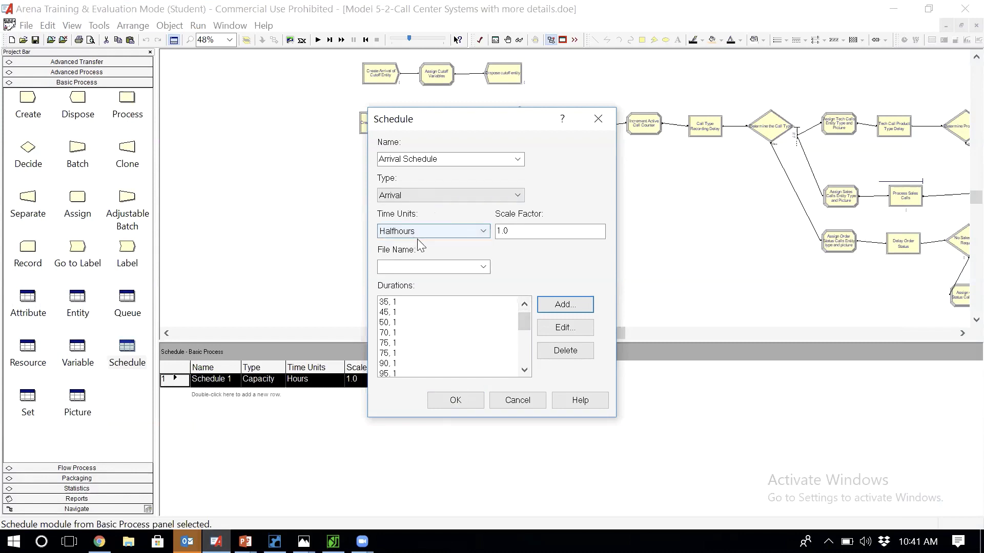
# Keep the time units at Halfhours, recheck the rates table in Photos, and accept the Arrival Schedule definition in Arena
pyautogui.click(454, 232)
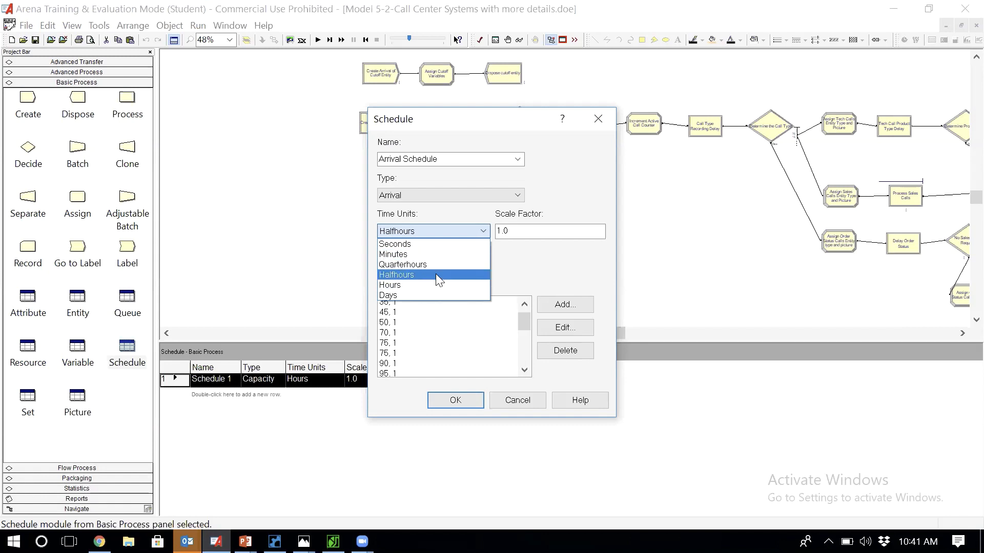
pyautogui.click(436, 275)
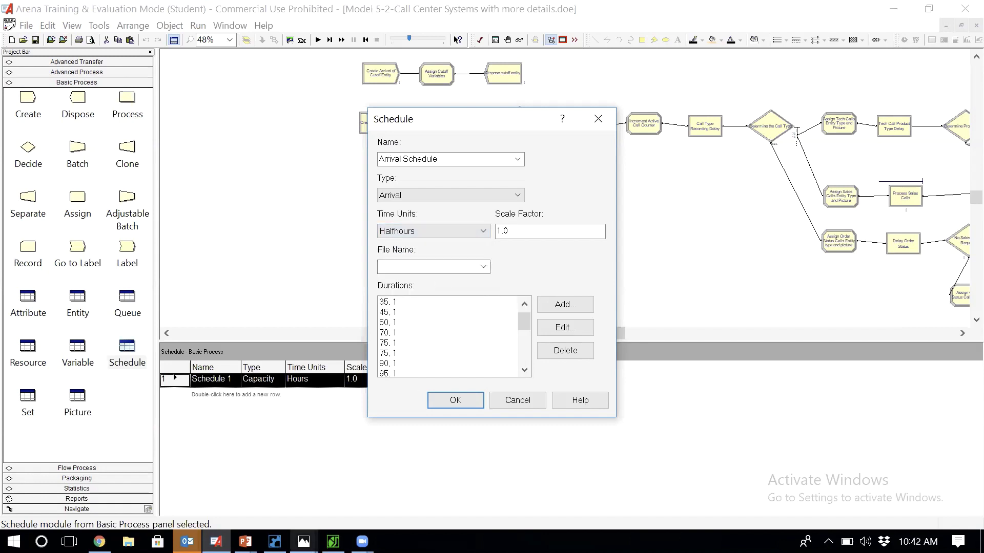
pyautogui.moveTo(304, 541)
pyautogui.click(391, 507)
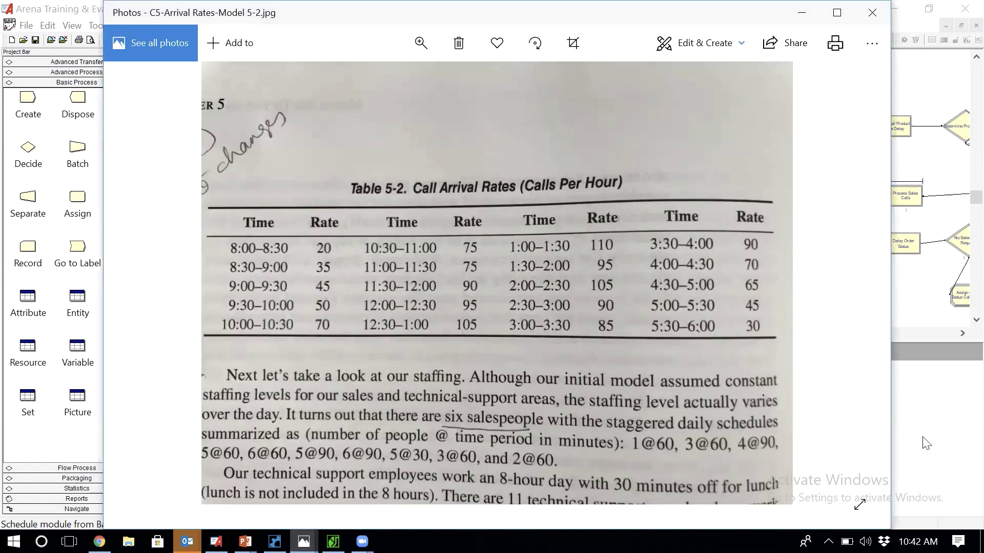
pyautogui.click(933, 420)
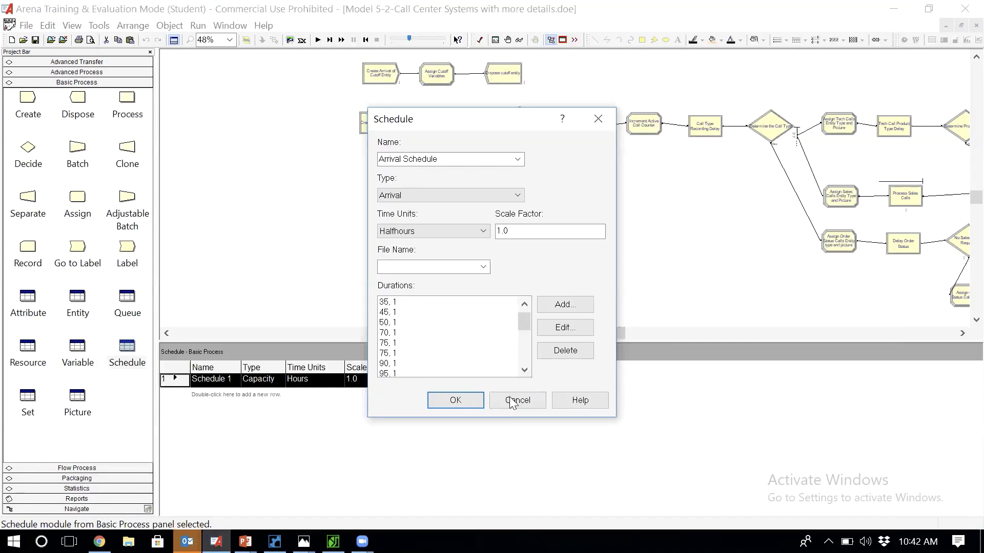
pyautogui.click(451, 401)
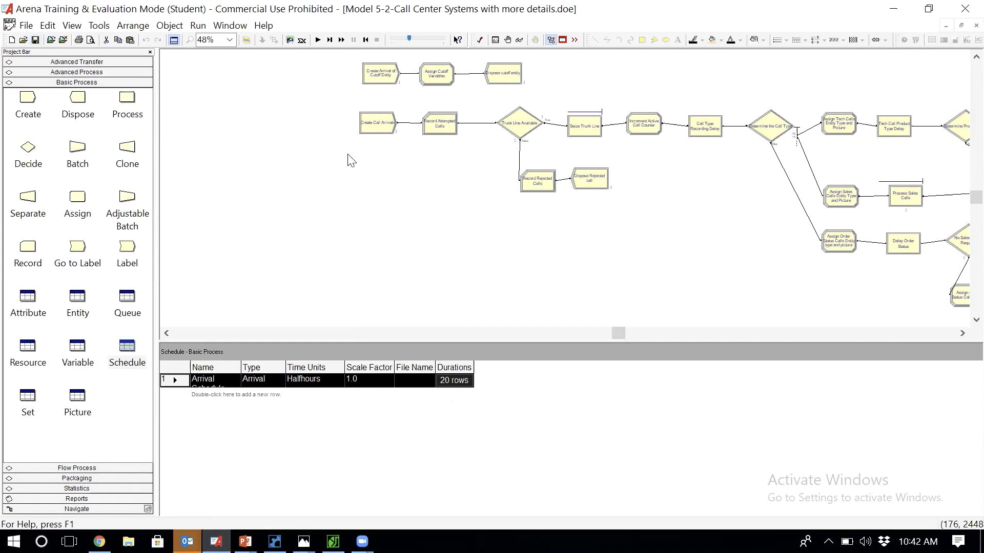
# Set the Create Call Arrivals module's time between arrivals type to Schedule, using Arrival Schedule
pyautogui.click(379, 129)
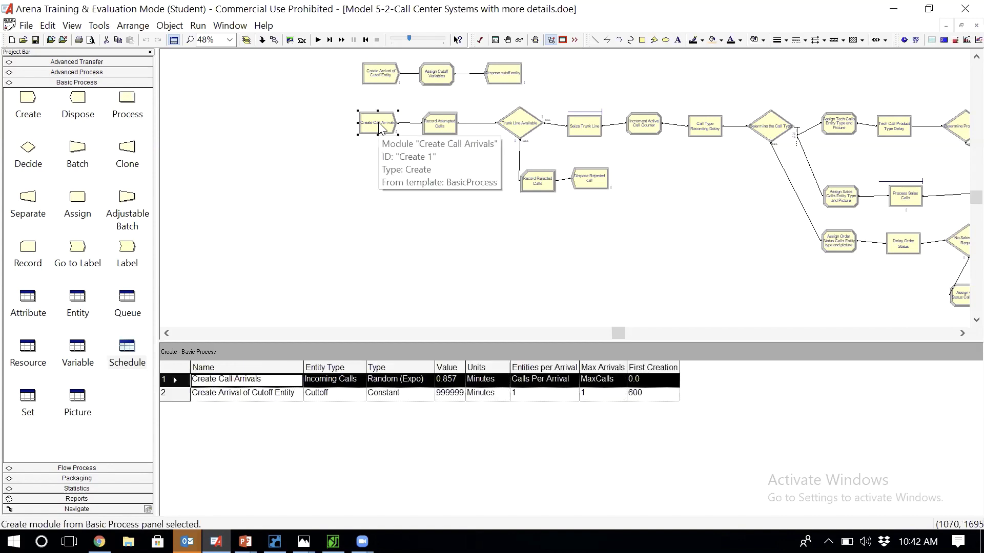
pyautogui.doubleClick(378, 123)
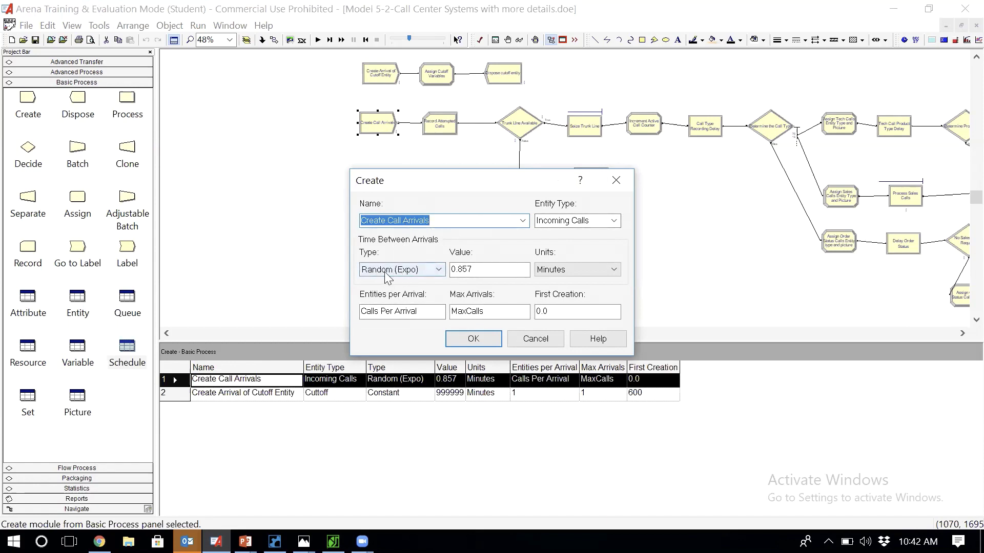
pyautogui.click(439, 269)
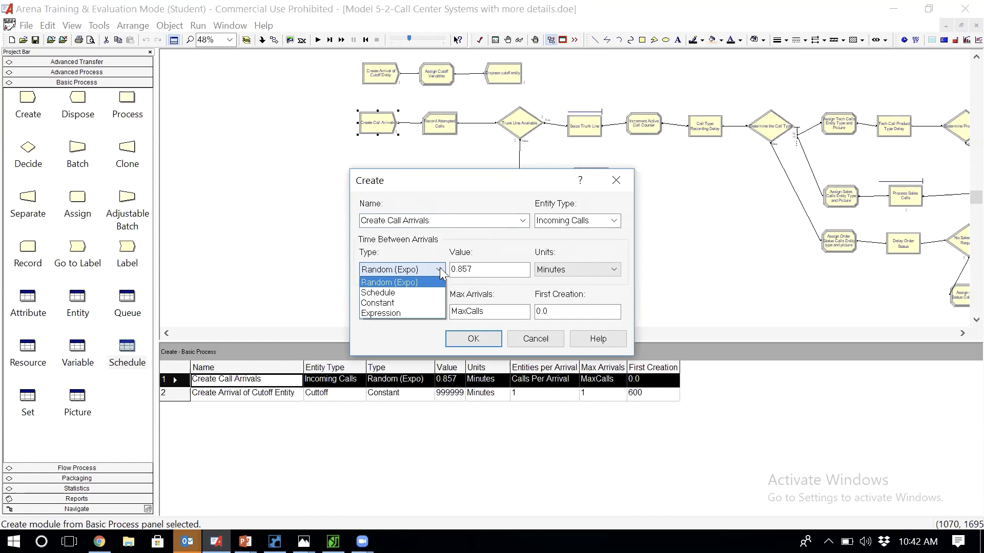
pyautogui.click(402, 292)
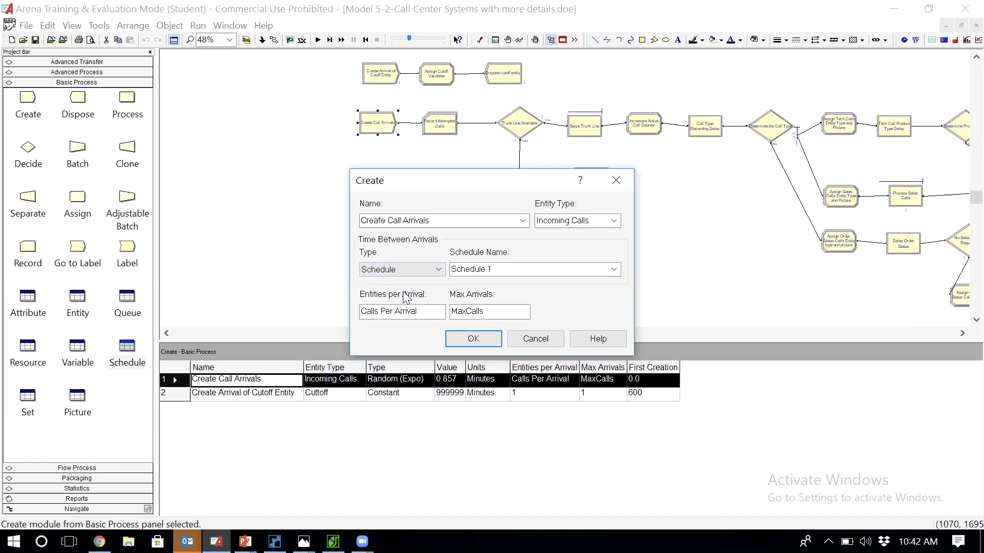
pyautogui.click(613, 269)
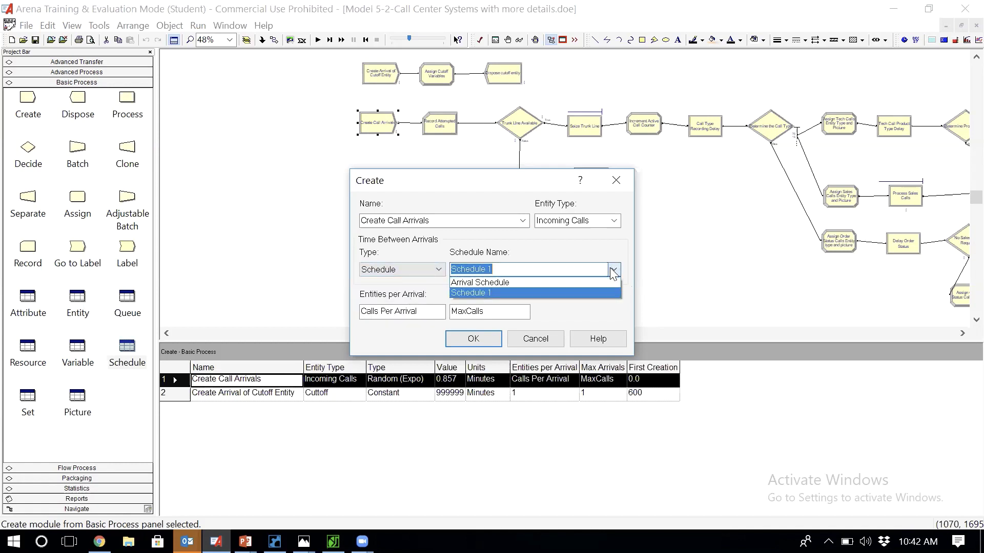
pyautogui.click(533, 282)
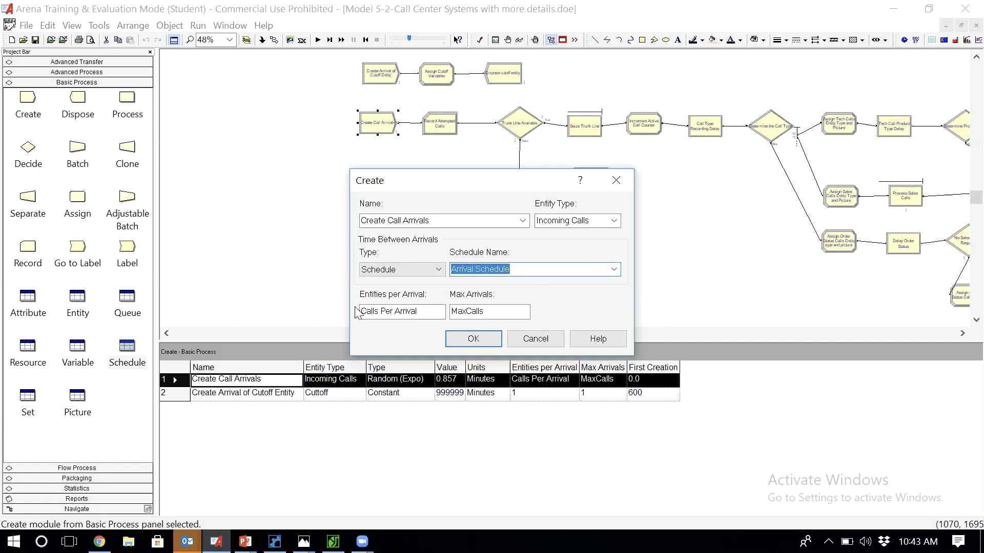
# Set Create Call Arrivals to 1 entity per arrival and max arrivals to inf, and accept the module's settings
pyautogui.doubleClick(423, 317)
pyautogui.click(423, 317)
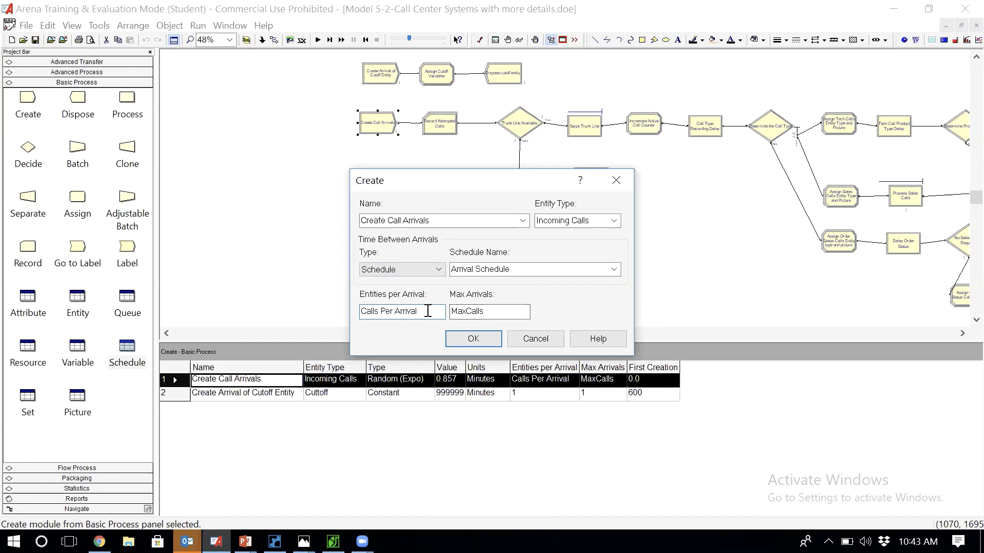
pyautogui.moveTo(428, 311); pyautogui.dragTo(342, 311)
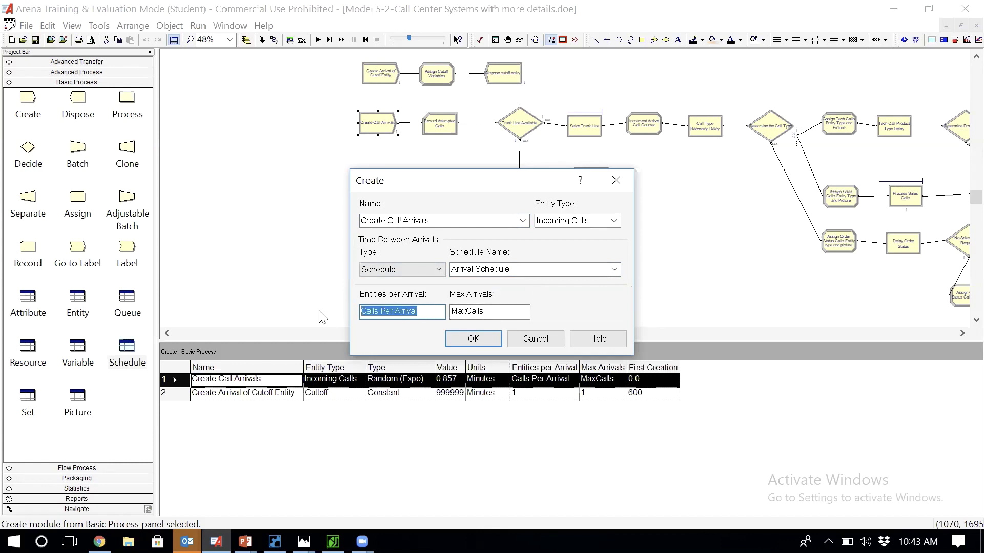
pyautogui.write('1')
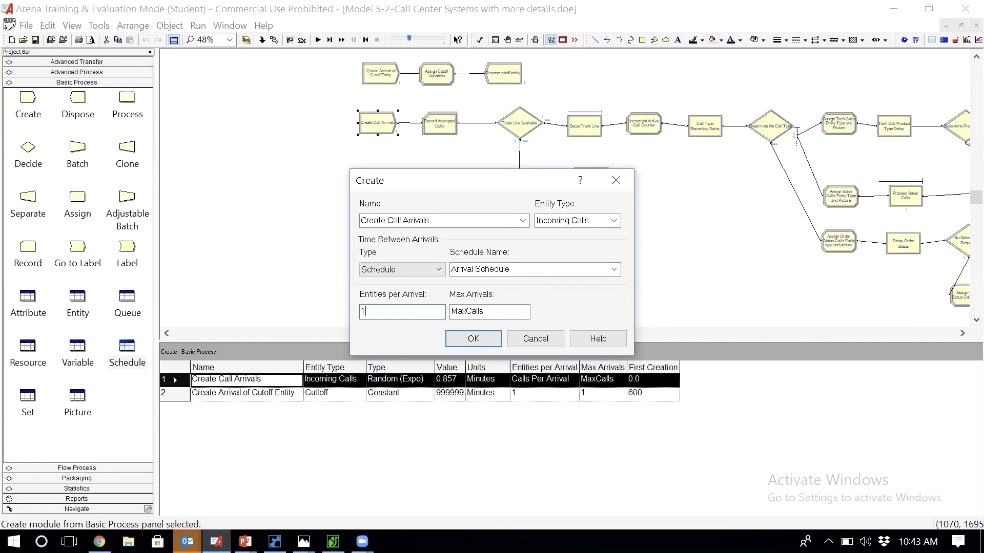
pyautogui.doubleClick(499, 312)
pyautogui.write('inf')
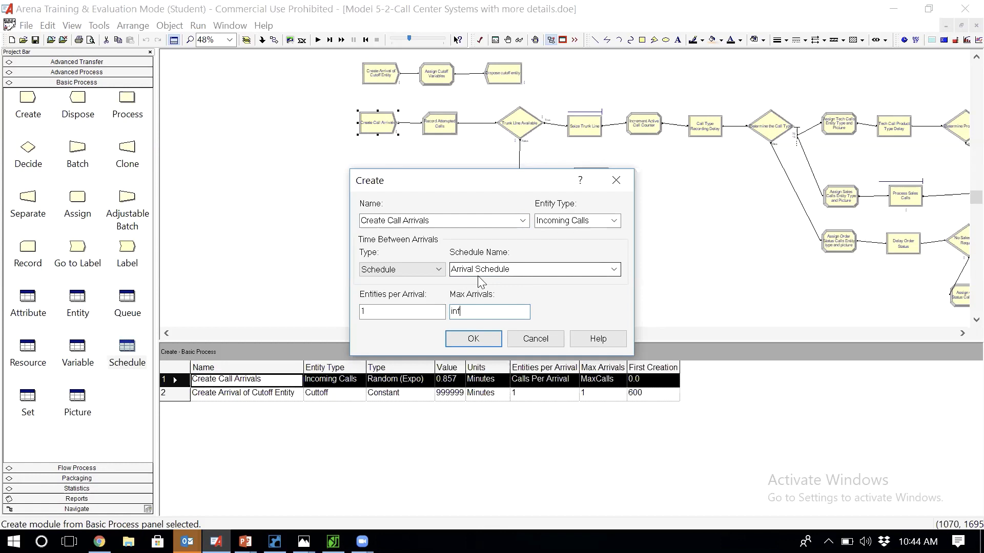
pyautogui.click(475, 338)
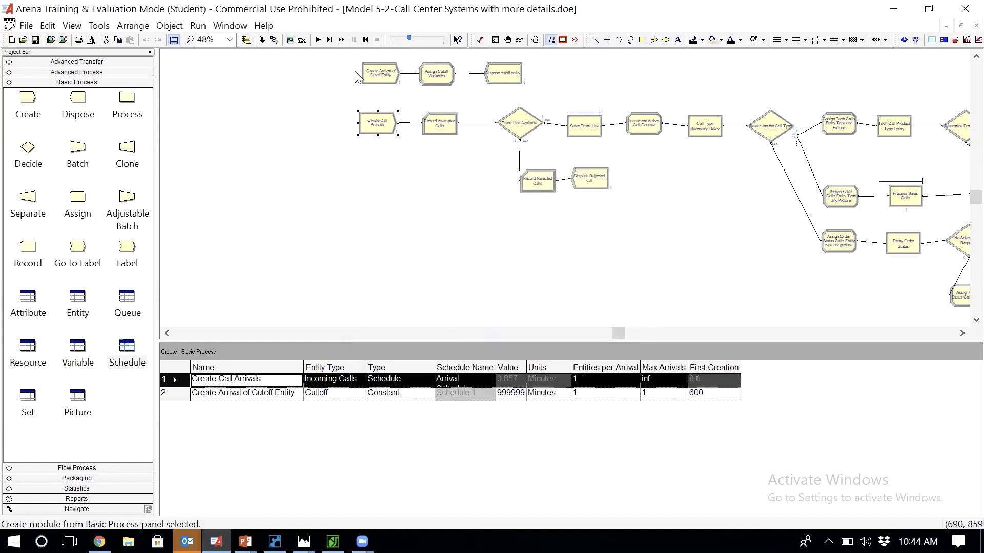
# Delete the cutoff logic: the Create Arrival of Cutoff Entity, Assign Cutoff Variables and Dispose cutoff entity modules
pyautogui.click(534, 83)
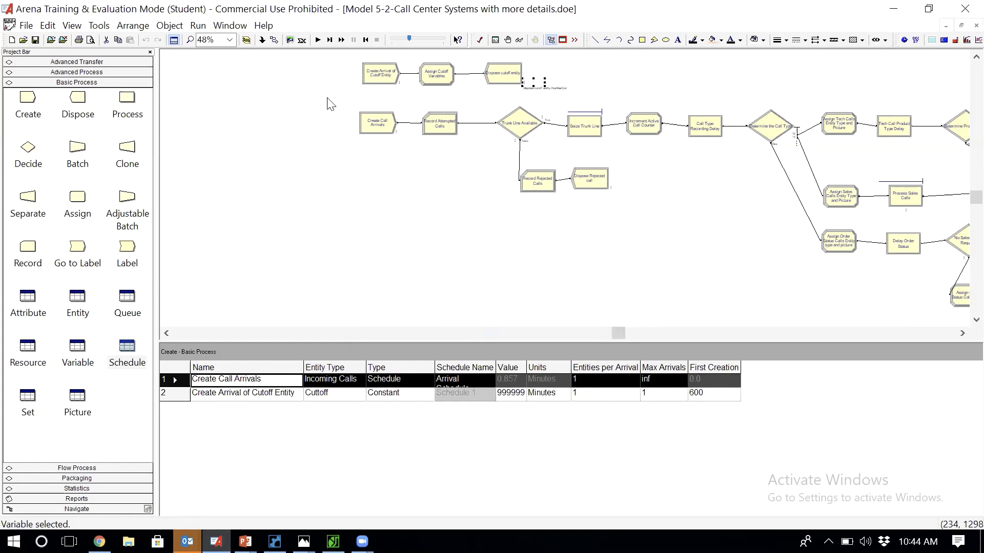
pyautogui.click(297, 99)
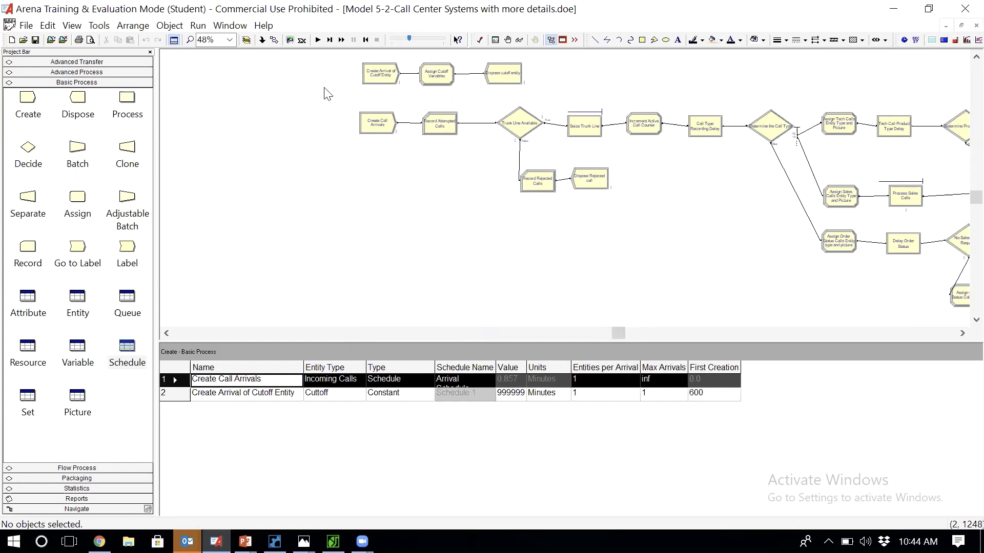
pyautogui.moveTo(345, 57); pyautogui.dragTo(570, 91)
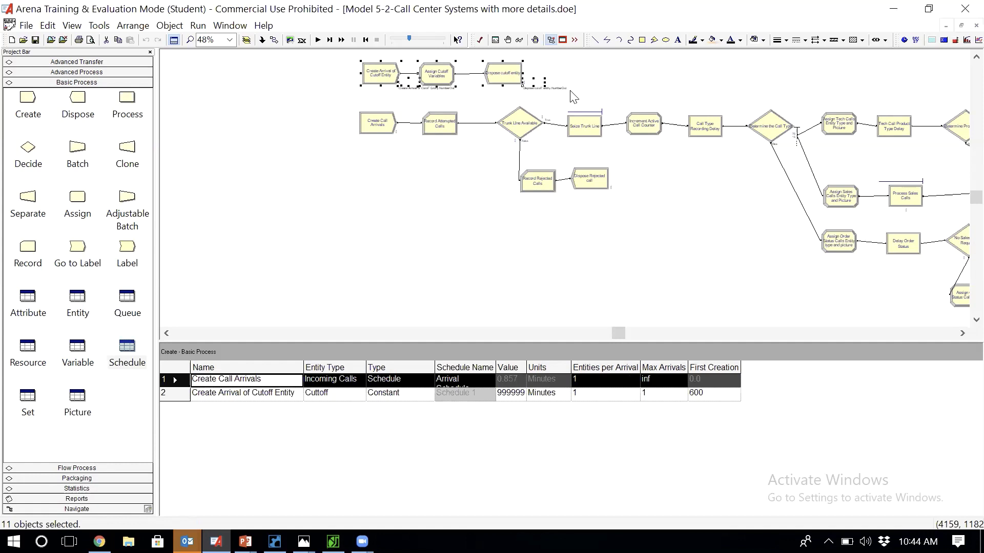
pyautogui.press('Delete')
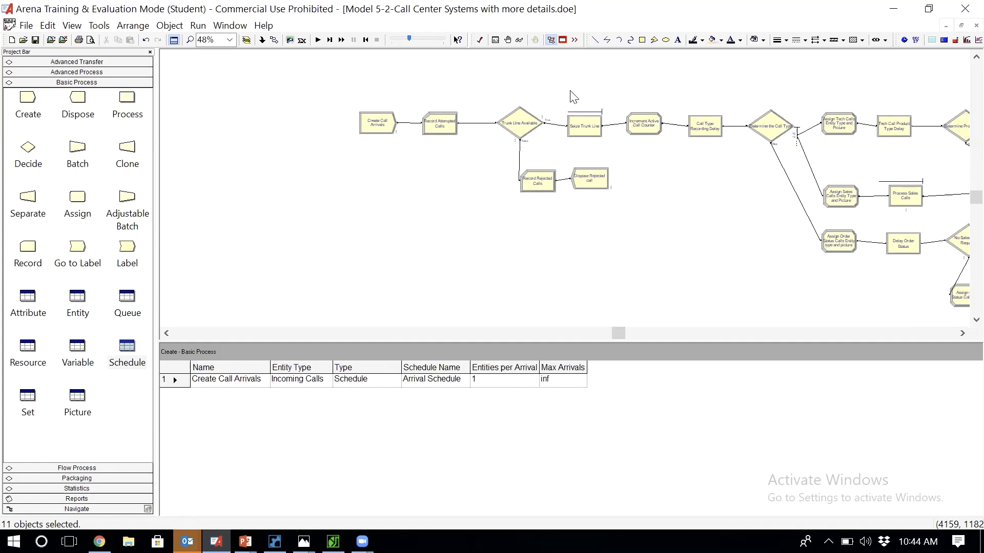
# Review the Total WIP variable assignment in the Increment Active Call Counter module, then close the module without changes
pyautogui.hotkey('ctrl', 'a')
pyautogui.click(422, 171)
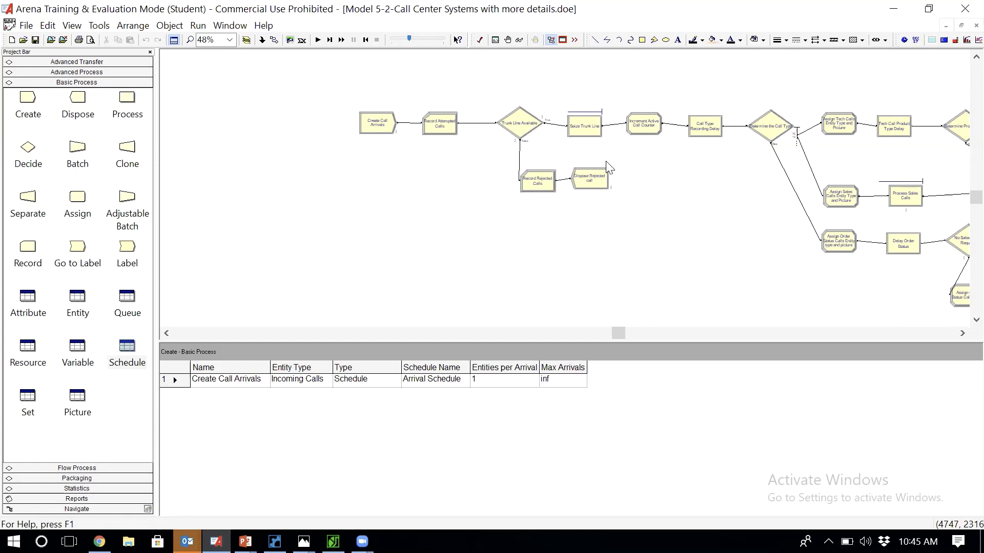
pyautogui.click(642, 130)
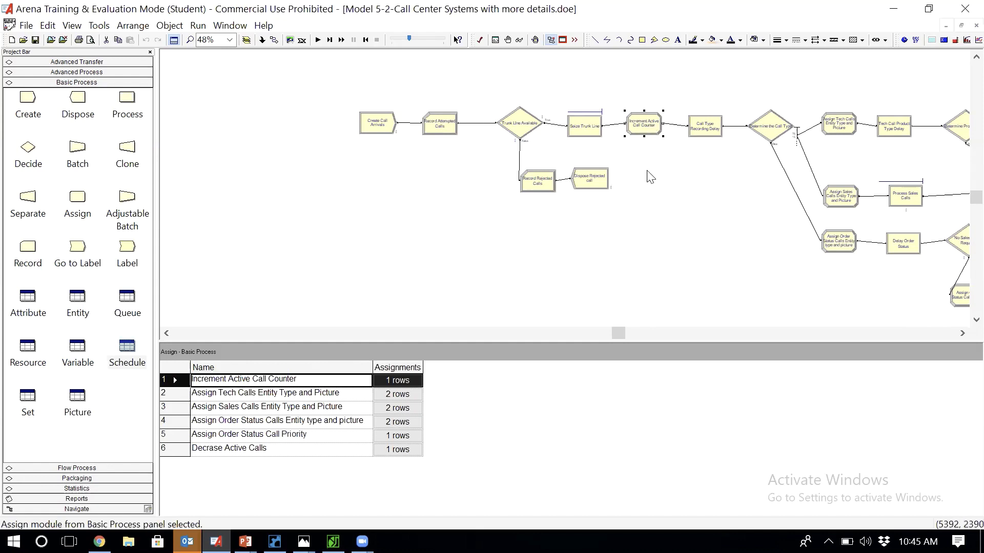
pyautogui.doubleClick(645, 125)
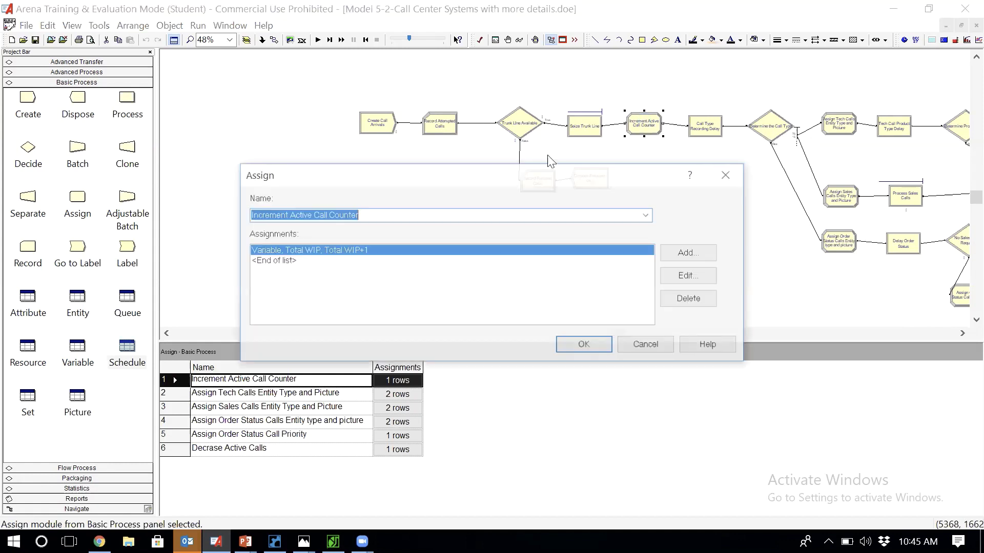
pyautogui.click(314, 279)
pyautogui.doubleClick(429, 250)
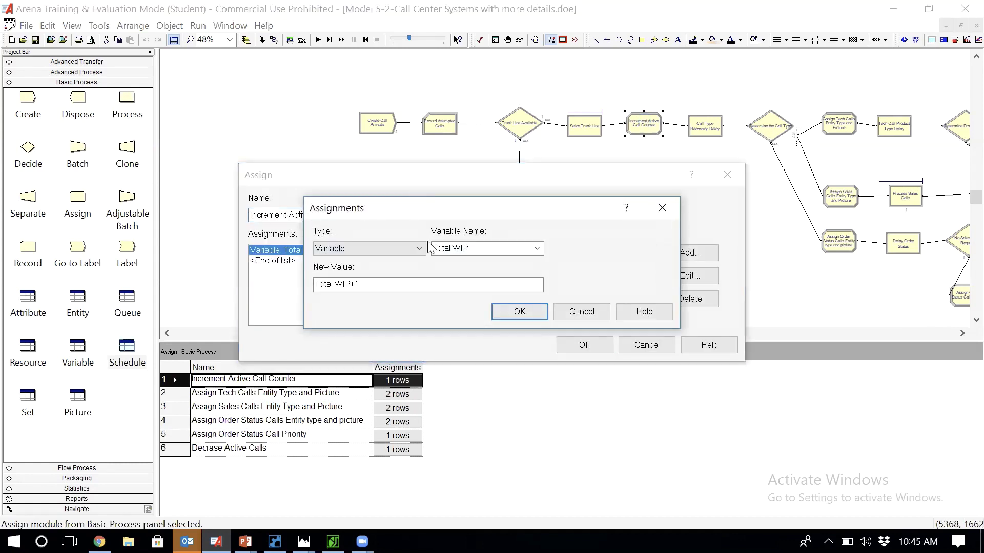
pyautogui.press('Return')
pyautogui.moveTo(476, 177); pyautogui.dragTo(494, 228)
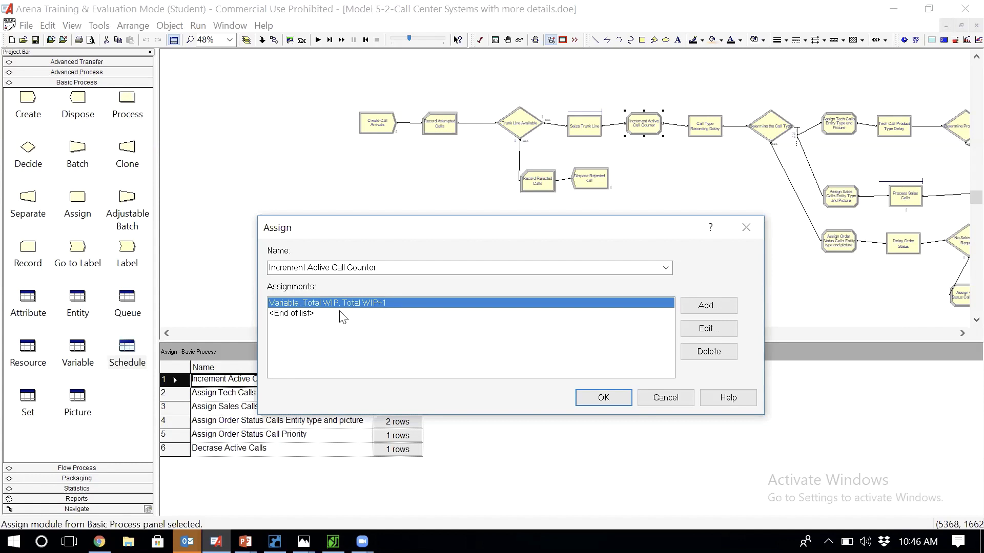
pyautogui.click(669, 398)
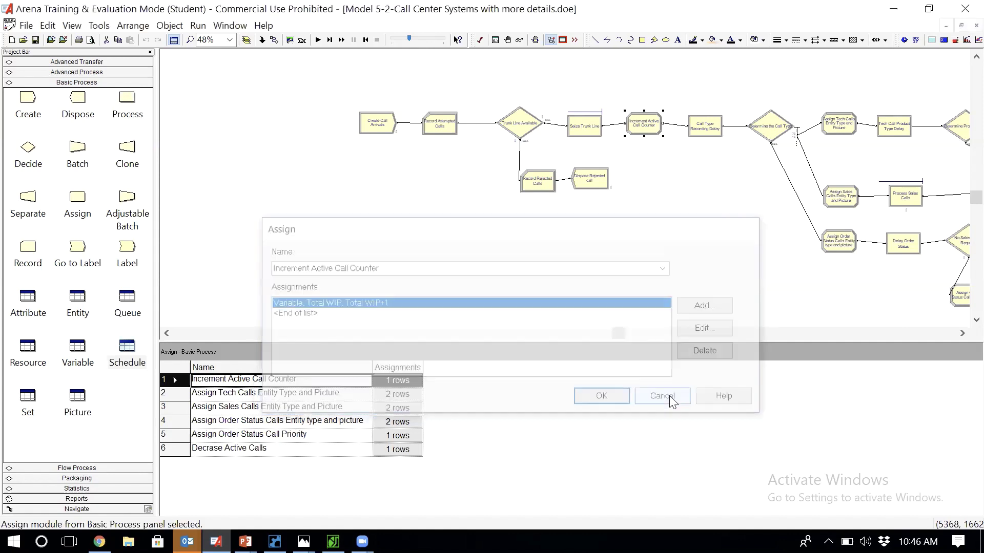
# Review the condition expression of the Trunk Line Available decision and close it without changes
pyautogui.click(518, 125)
pyautogui.doubleClick(518, 125)
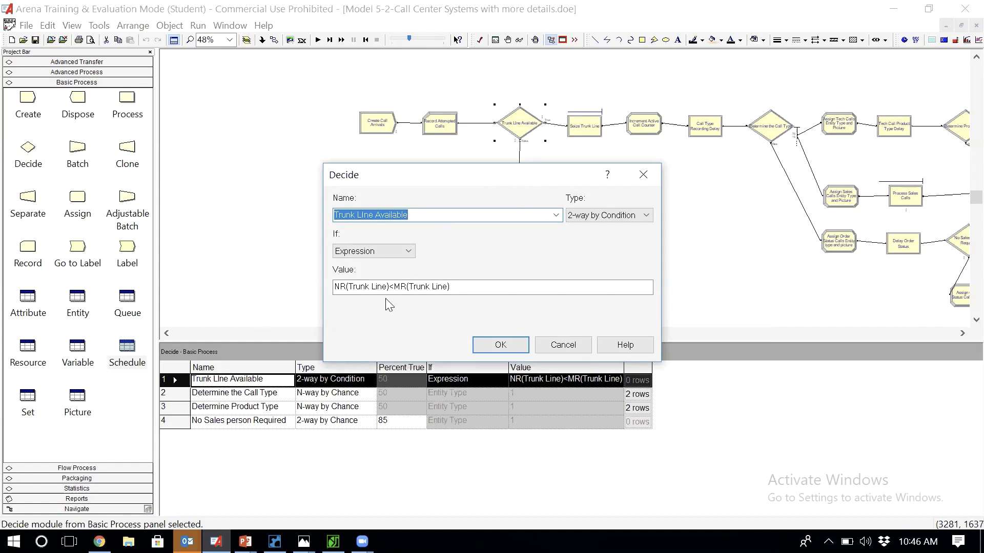
pyautogui.click(471, 287)
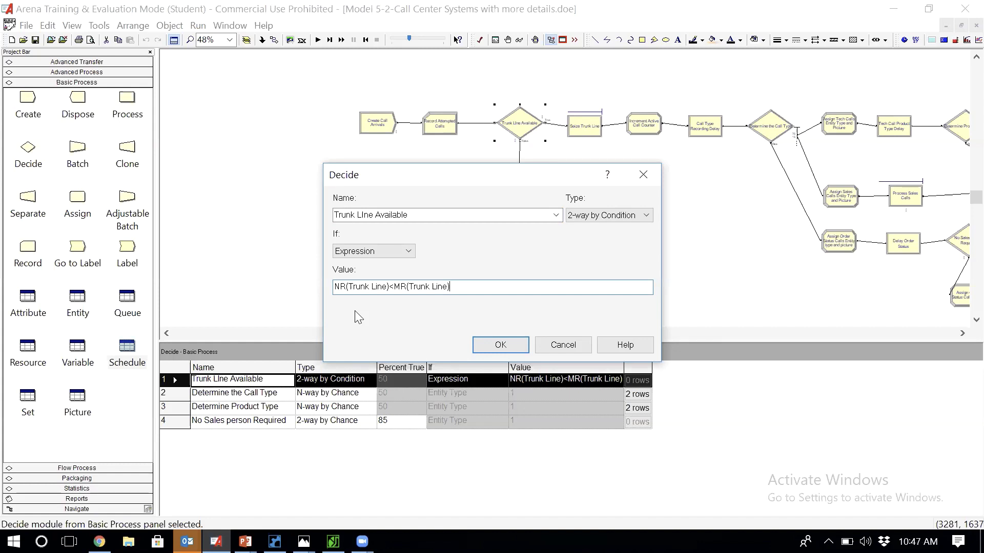
pyautogui.click(387, 286)
pyautogui.click(563, 345)
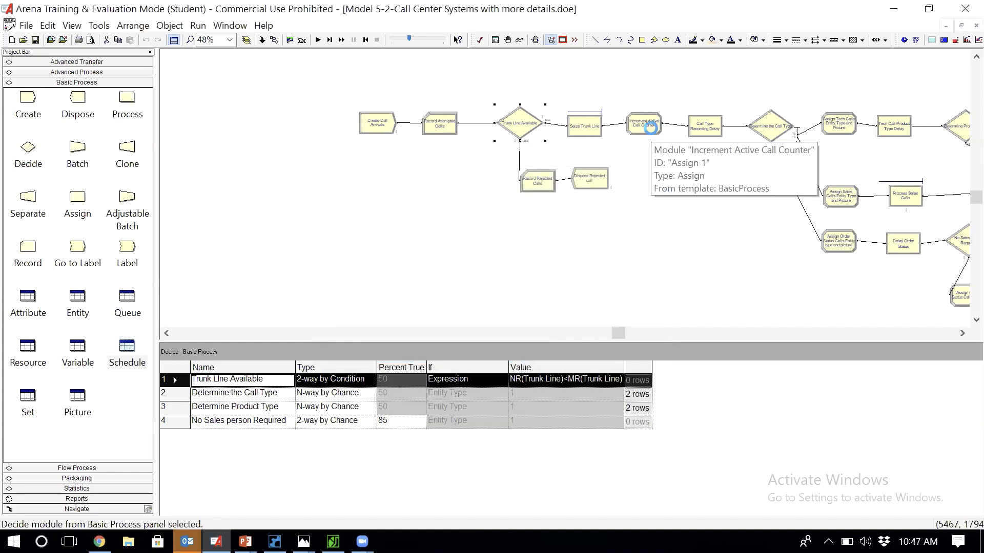
# Delete the Increment Active Call Counter module and connect Seize Trunk Line directly to Call Type Recording Delay
pyautogui.doubleClick(645, 124)
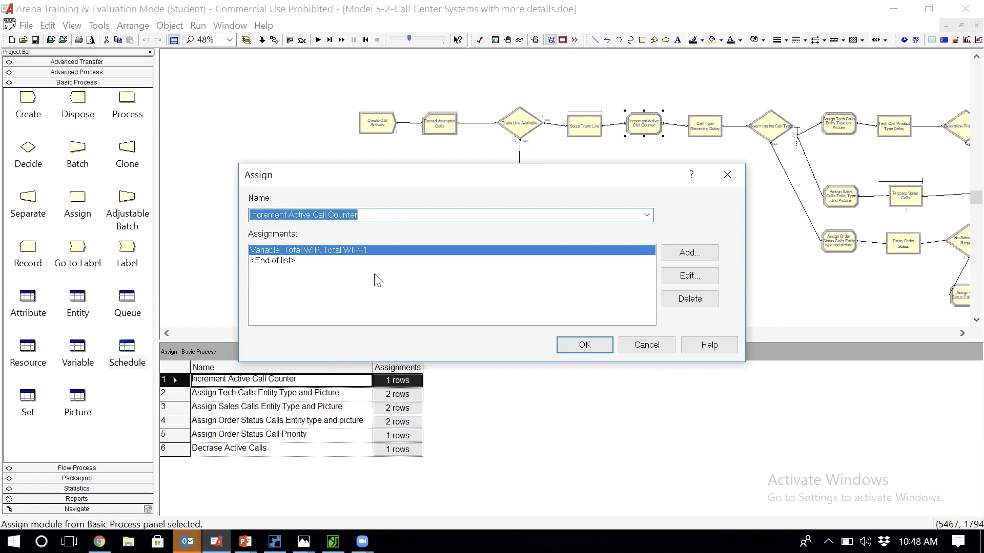
pyautogui.click(655, 347)
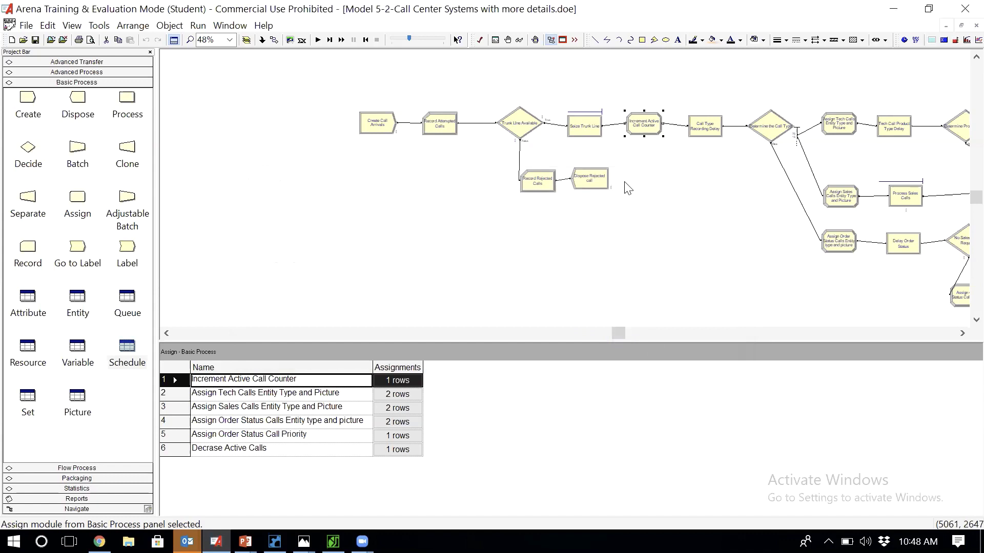
pyautogui.doubleClick(637, 129)
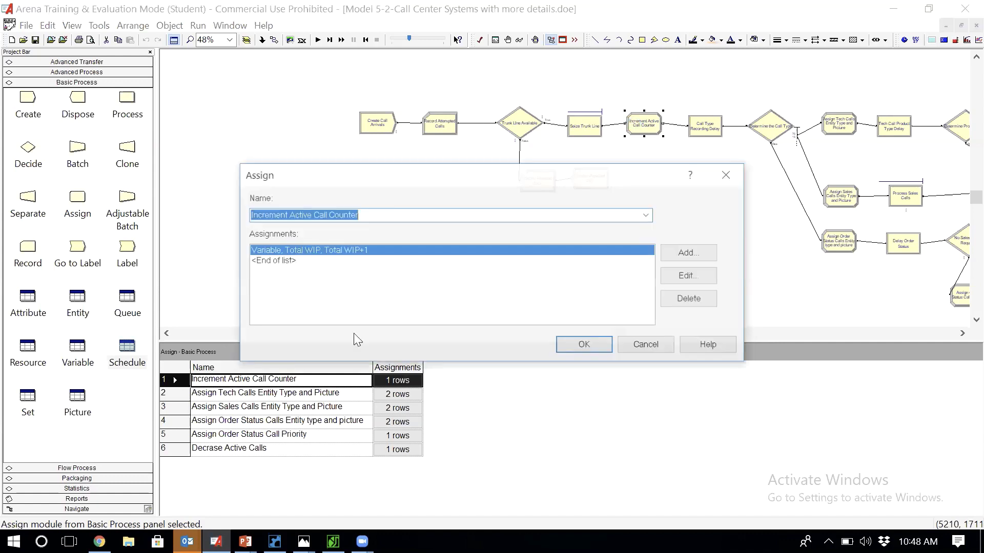
pyautogui.click(644, 350)
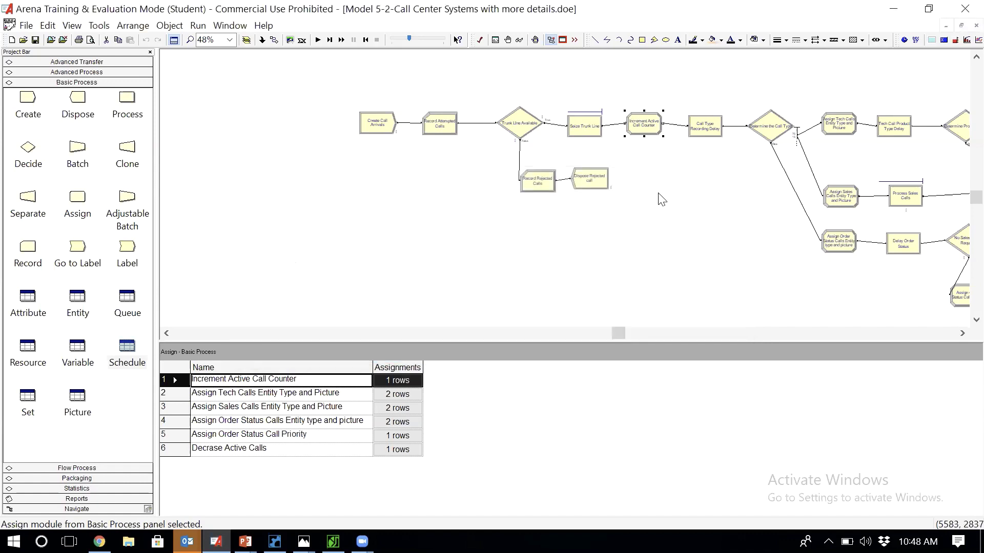
pyautogui.press('Delete')
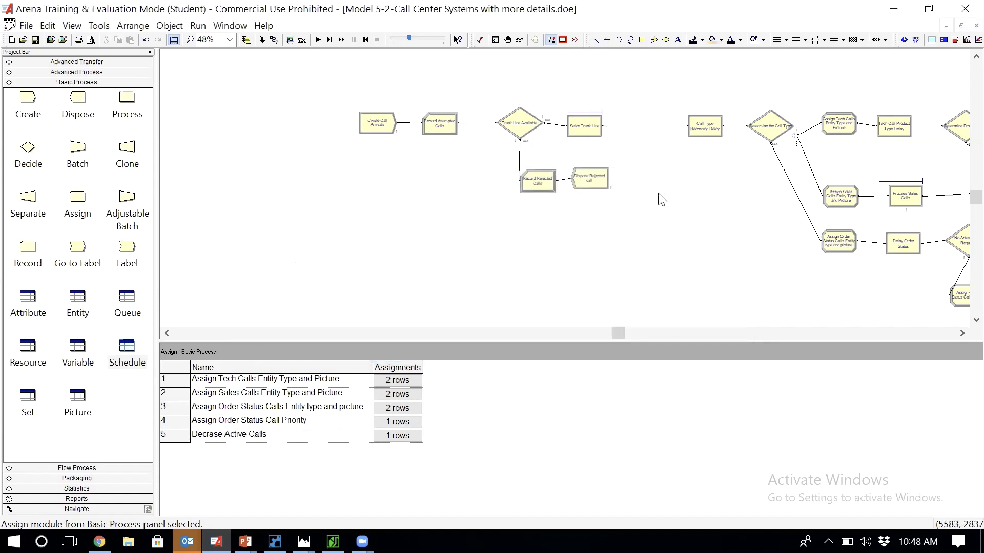
pyautogui.click(274, 40)
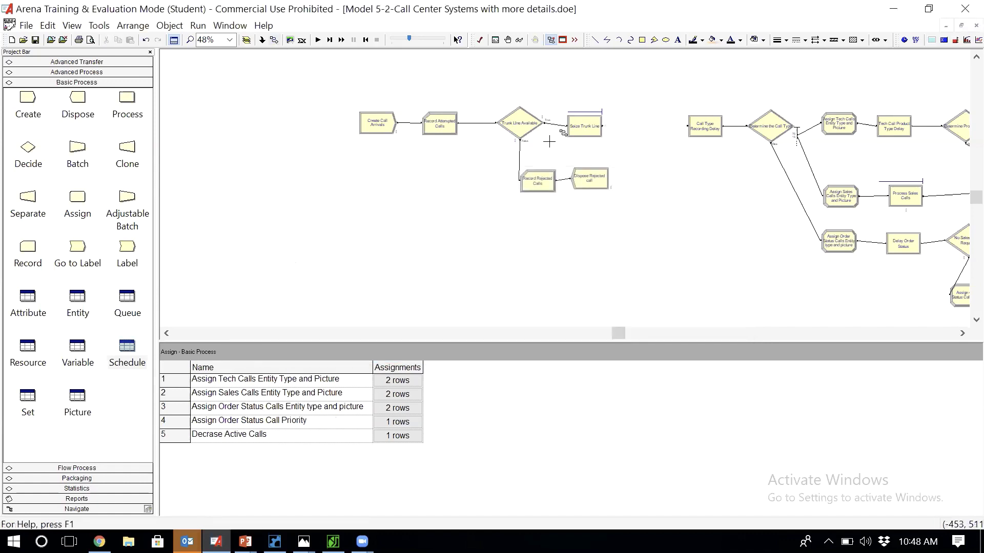
pyautogui.click(687, 125)
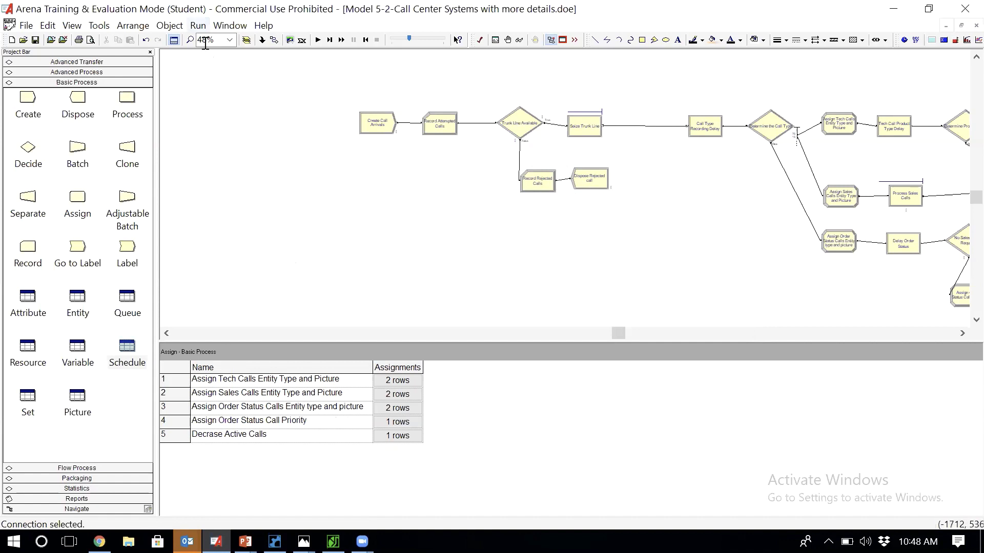
# Check the terminating condition in the run setup's replication parameters and leave without changes
pyautogui.click(199, 26)
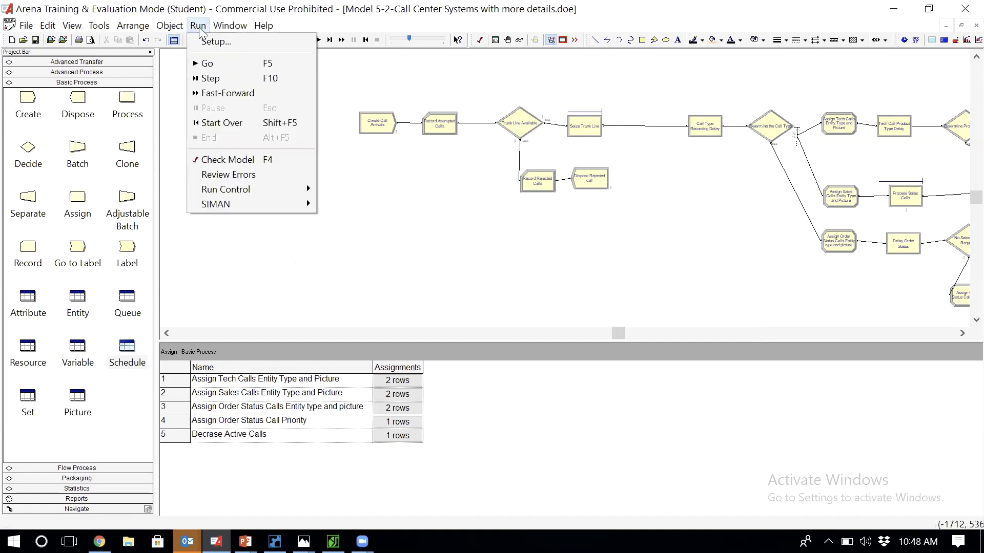
pyautogui.click(228, 41)
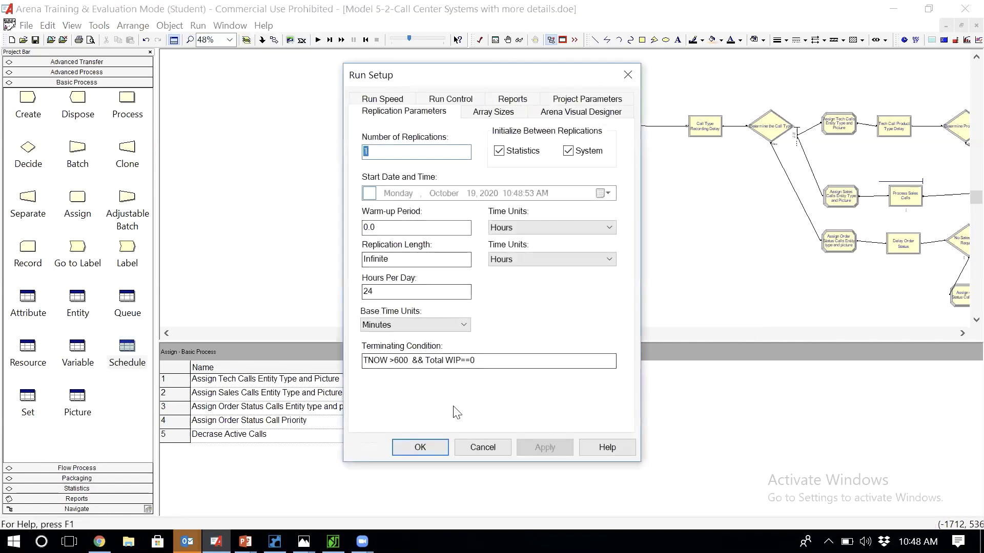
pyautogui.click(427, 361)
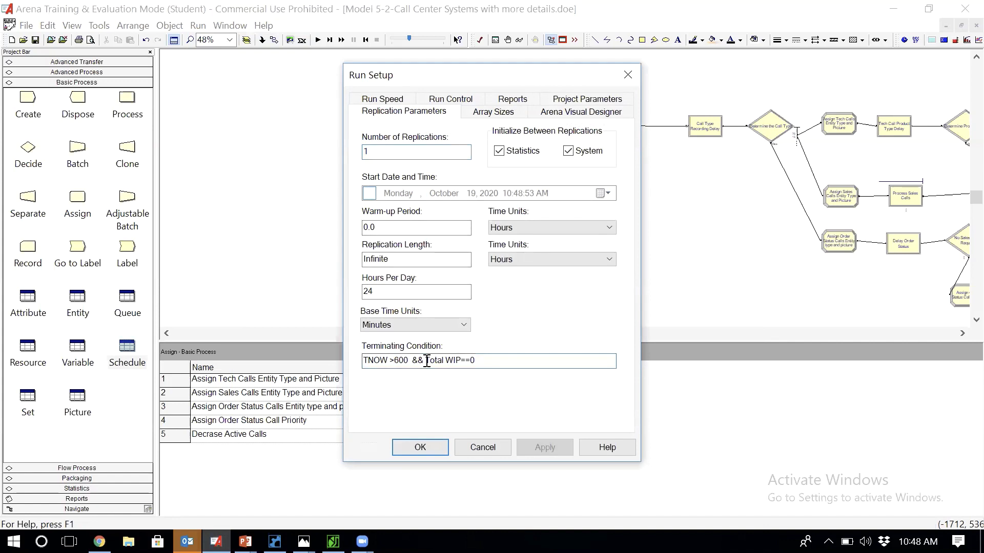
pyautogui.click(497, 446)
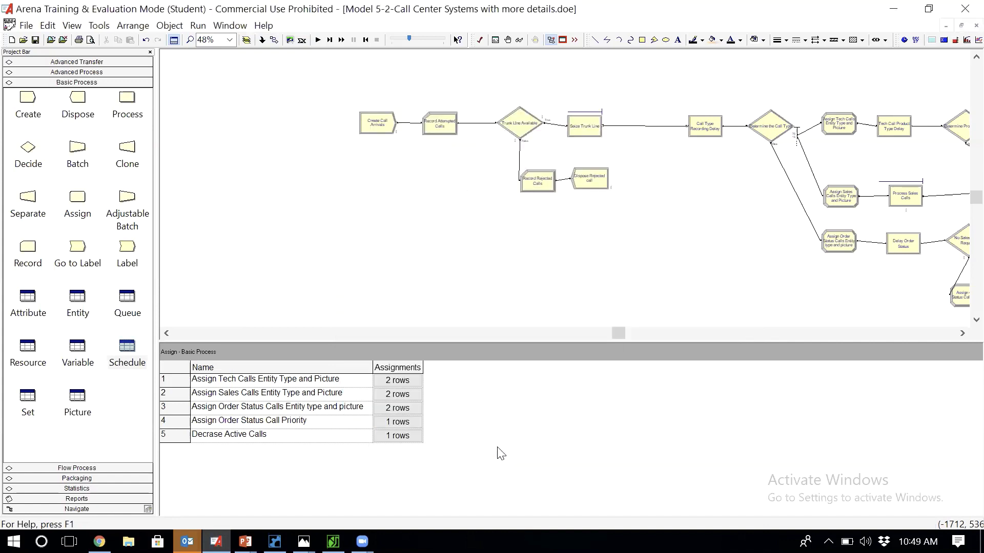
# Copy the expression NR(Trunk Line) from the Trunk Line Available decision's condition
pyautogui.doubleClick(521, 127)
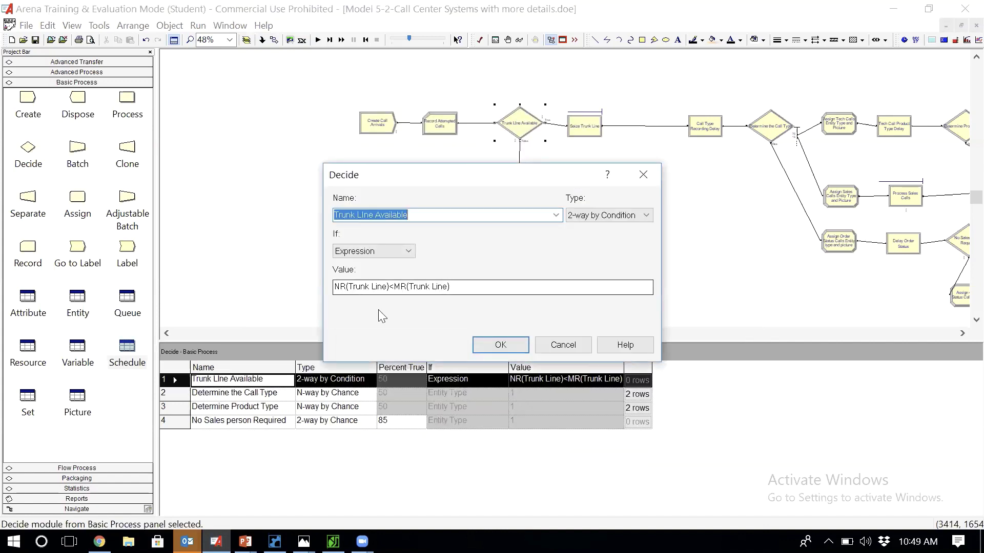
pyautogui.click(389, 286)
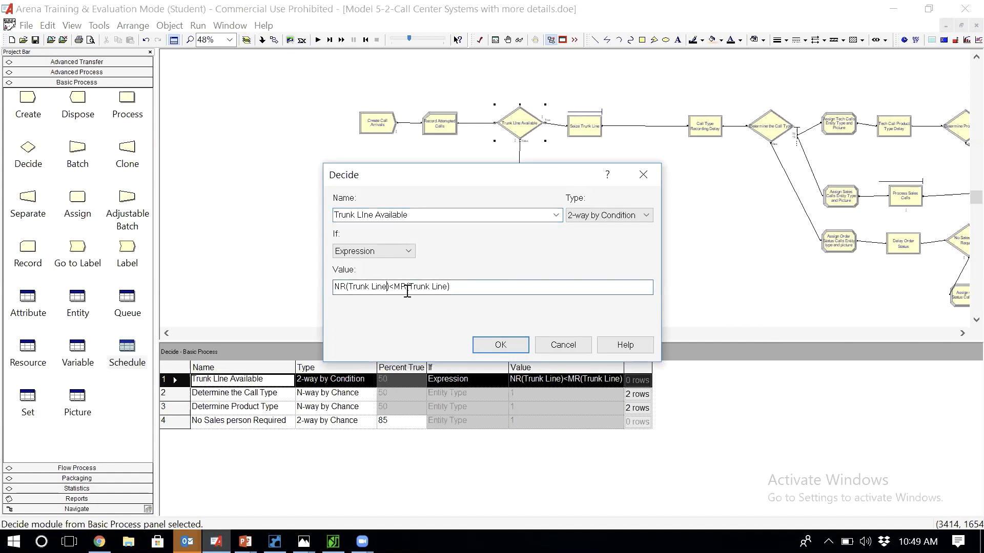
pyautogui.hotkey('shift', 'Left')
pyautogui.hotkey('shift', 'Left')
pyautogui.hotkey('shift', 'Left')
pyautogui.hotkey('shift', 'Left')
pyautogui.hotkey('shift', 'Left')
pyautogui.hotkey('shift', 'Left')
pyautogui.hotkey('shift', 'Left')
pyautogui.hotkey('shift', 'Left')
pyautogui.hotkey('shift', 'Left')
pyautogui.hotkey('shift', 'Left')
pyautogui.hotkey('shift', 'Left')
pyautogui.hotkey('shift', 'Left')
pyautogui.hotkey('shift', 'Left')
pyautogui.hotkey('shift', 'Left')
pyautogui.hotkey('ctrl', 'c')
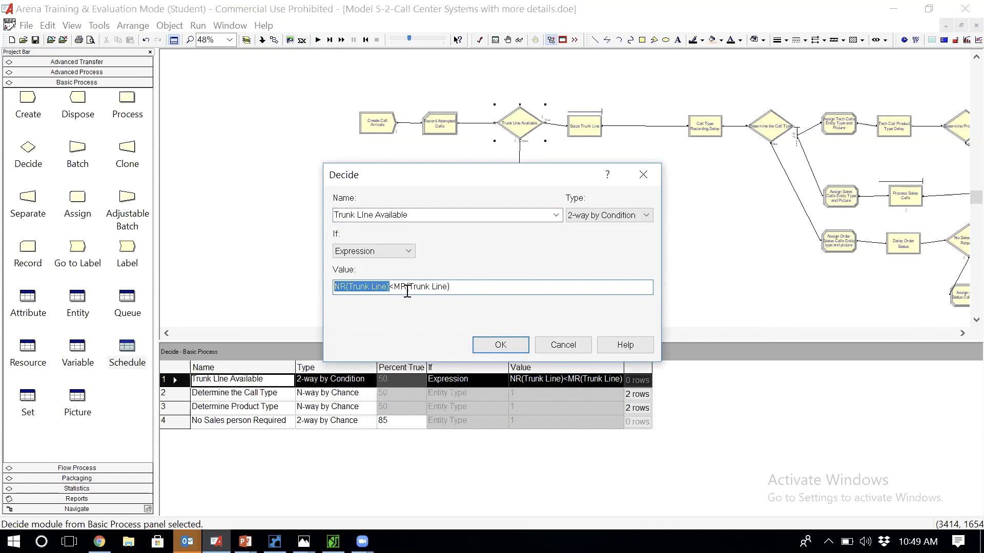
pyautogui.press('Return')
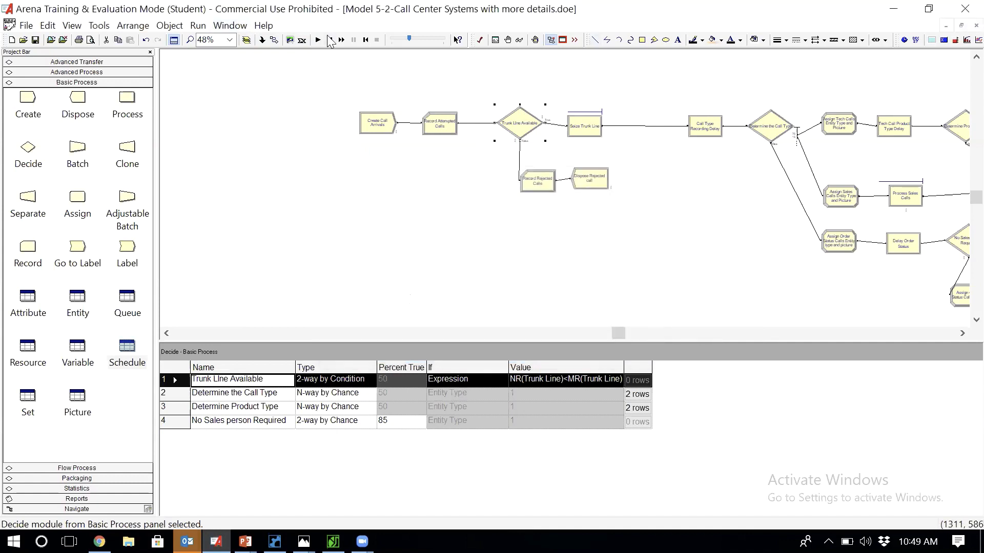
# Replace Total WIP with NR(Trunk Line) in the run's terminating condition, giving TNOW >600 && NR(Trunk Line)==0, and save the model
pyautogui.click(198, 25)
pyautogui.click(235, 41)
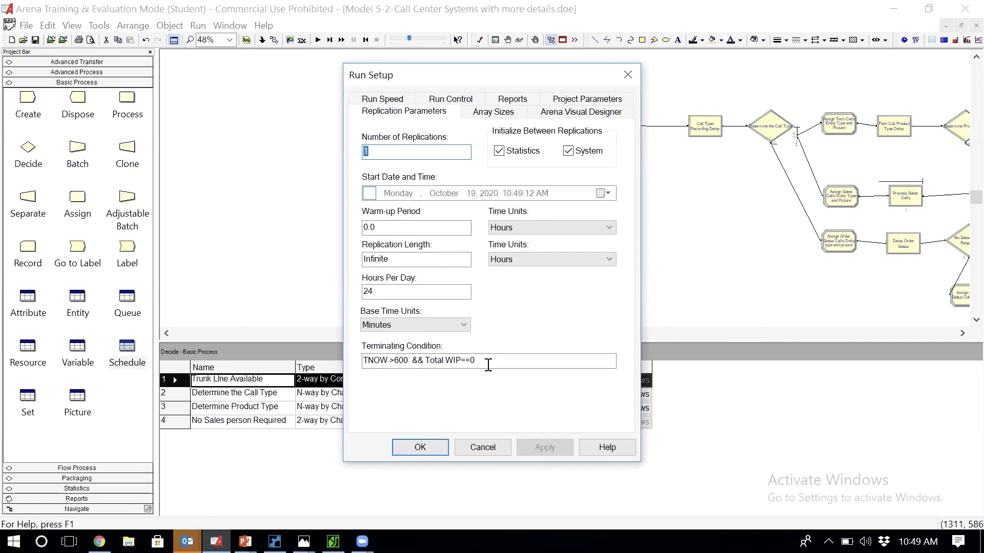
pyautogui.click(426, 361)
pyautogui.hotkey('shift', 'Right')
pyautogui.hotkey('shift', 'Right')
pyautogui.hotkey('shift', 'Right')
pyautogui.hotkey('shift', 'Right')
pyautogui.hotkey('shift', 'Right')
pyautogui.hotkey('shift', 'Right')
pyautogui.hotkey('shift', 'Right')
pyautogui.hotkey('shift', 'Right')
pyautogui.hotkey('shift', 'Right')
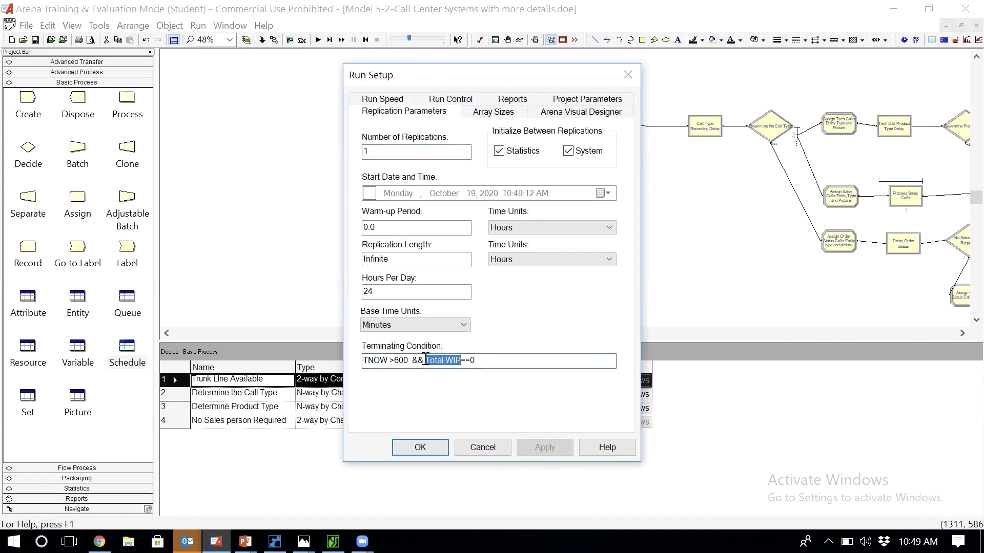
pyautogui.hotkey('ctrl', 'v')
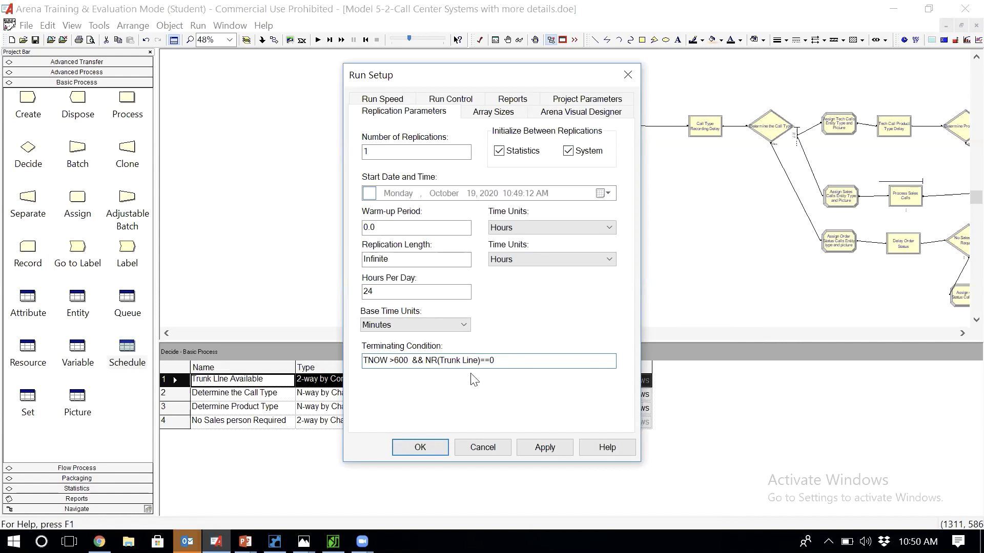
pyautogui.click(480, 360)
pyautogui.click(426, 447)
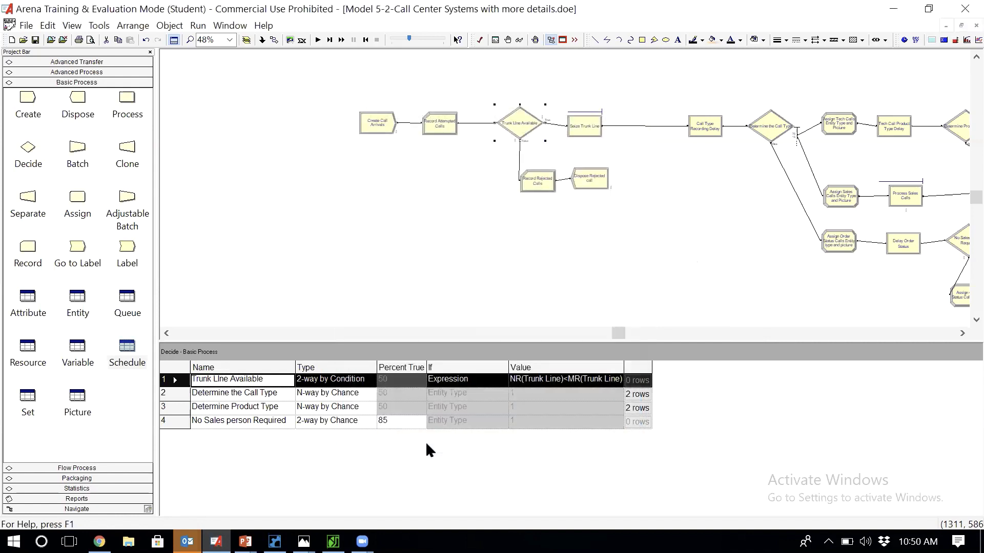
pyautogui.click(35, 40)
# Review the count statistic definition in the Record Rejected Calls module and close it without changes
pyautogui.click(536, 187)
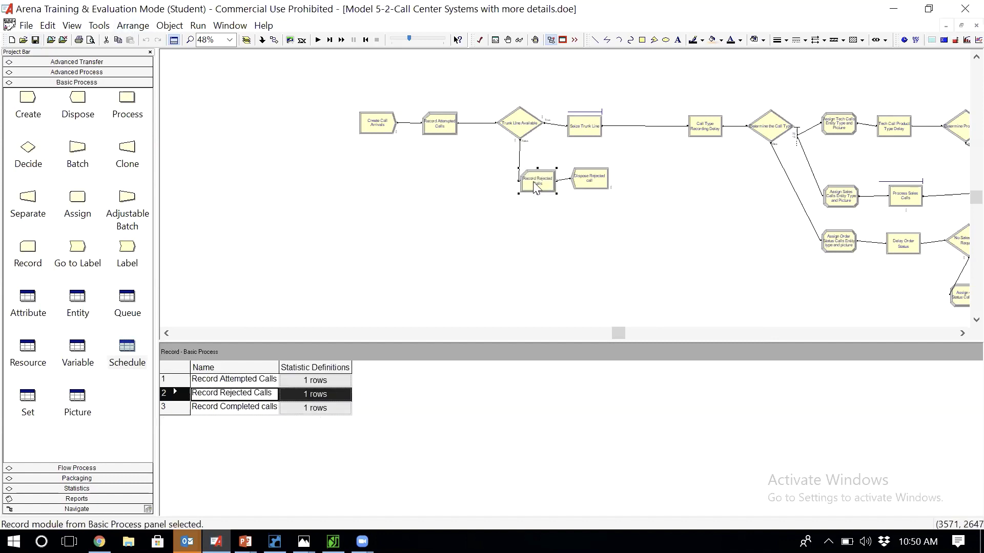
pyautogui.doubleClick(536, 187)
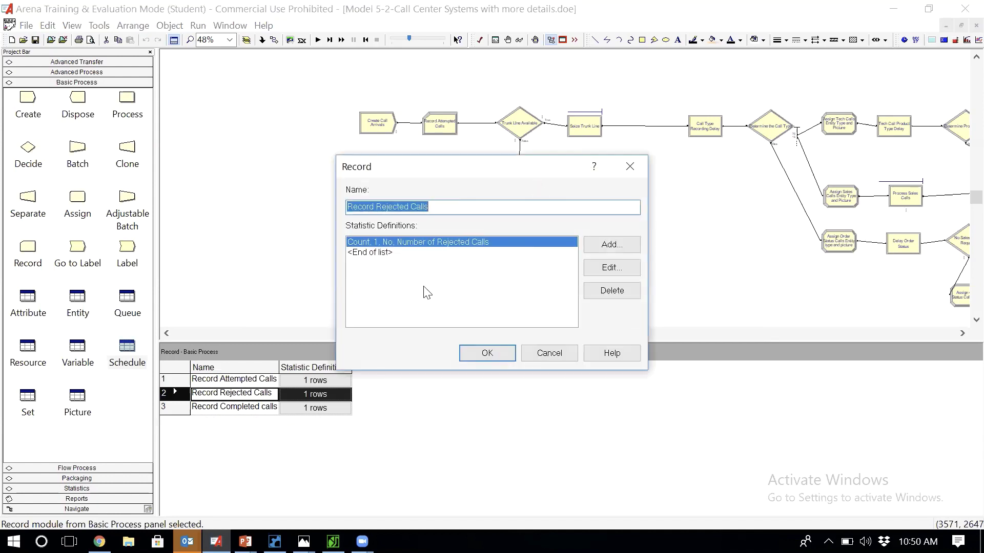
pyautogui.click(623, 269)
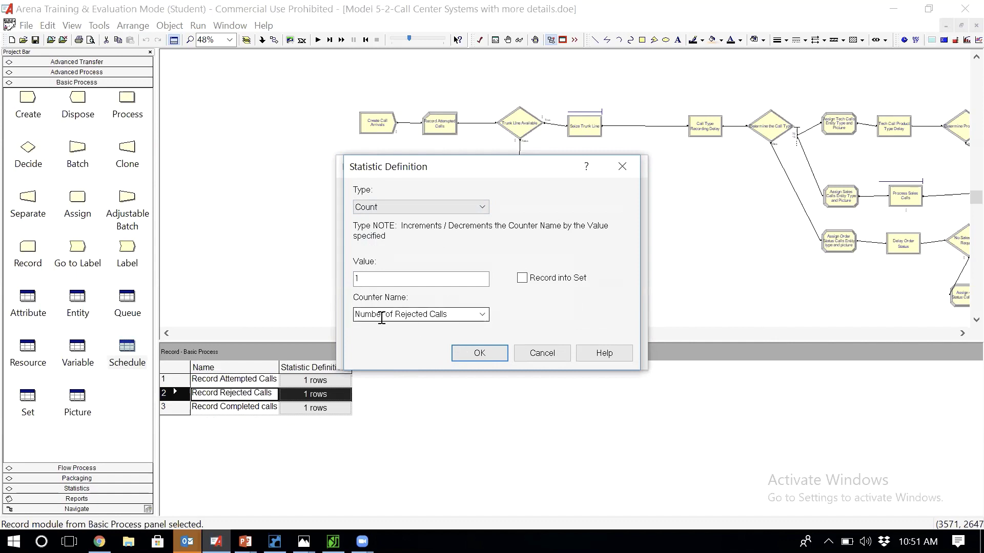
pyautogui.click(553, 360)
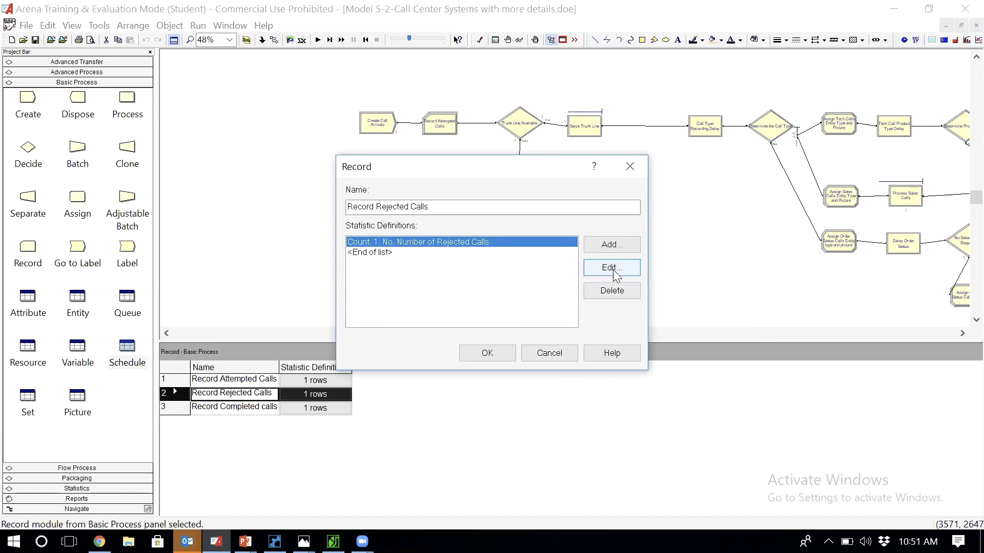
pyautogui.click(556, 353)
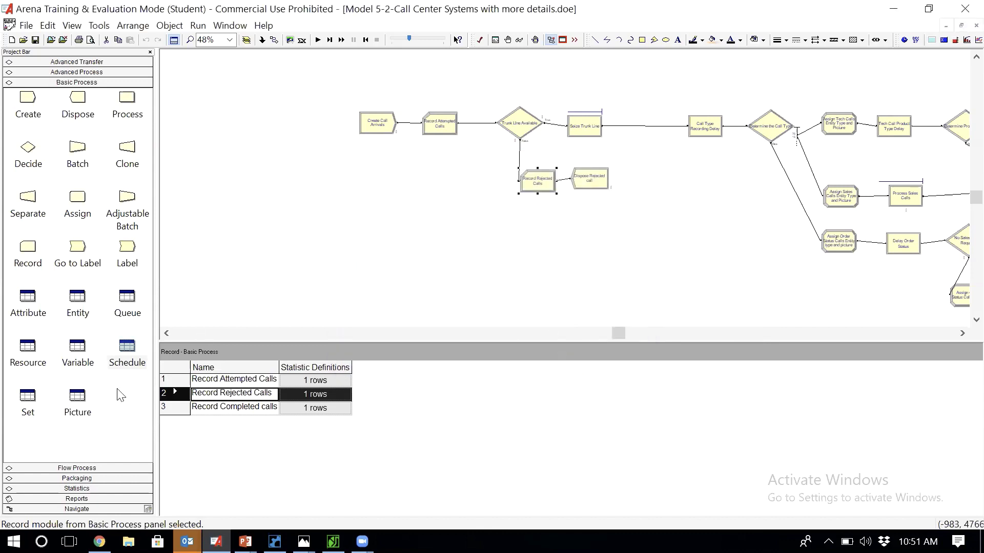
# Add a new entry to the Set data module and set its type to Counter
pyautogui.click(28, 403)
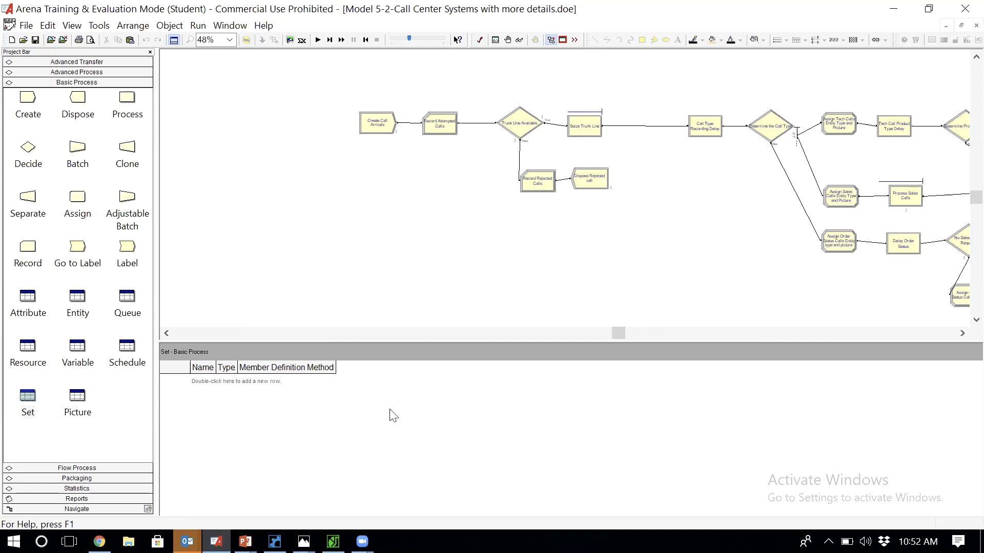
pyautogui.click(28, 405)
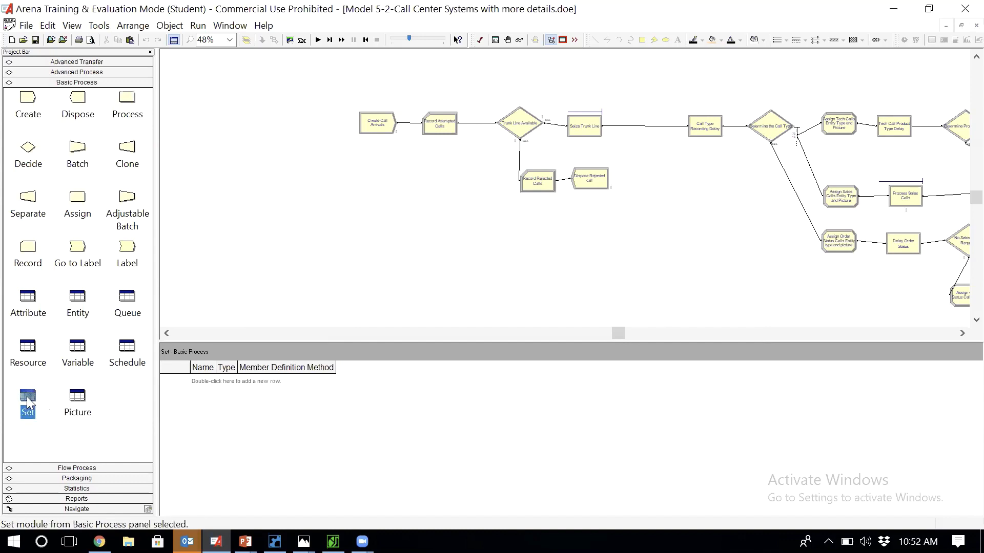
pyautogui.doubleClick(219, 382)
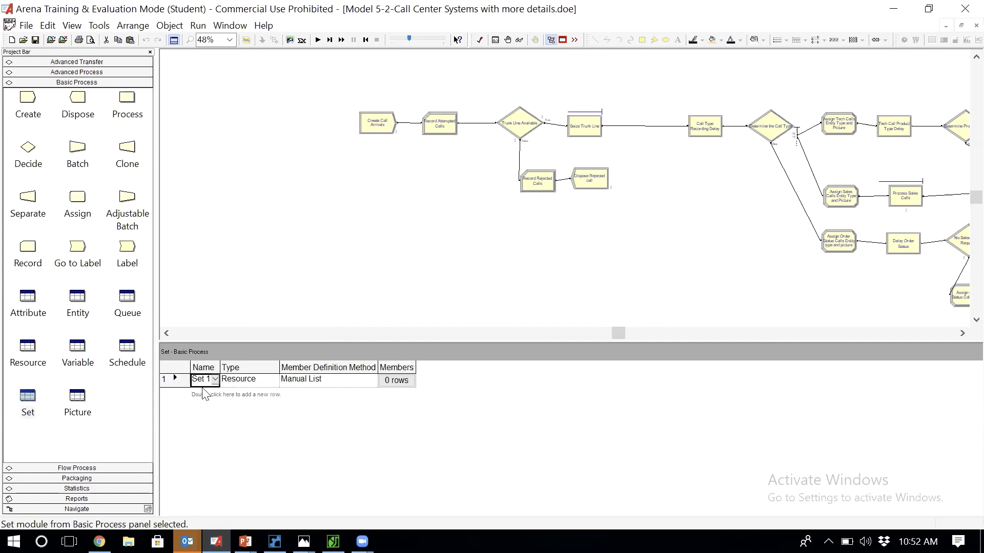
pyautogui.doubleClick(180, 379)
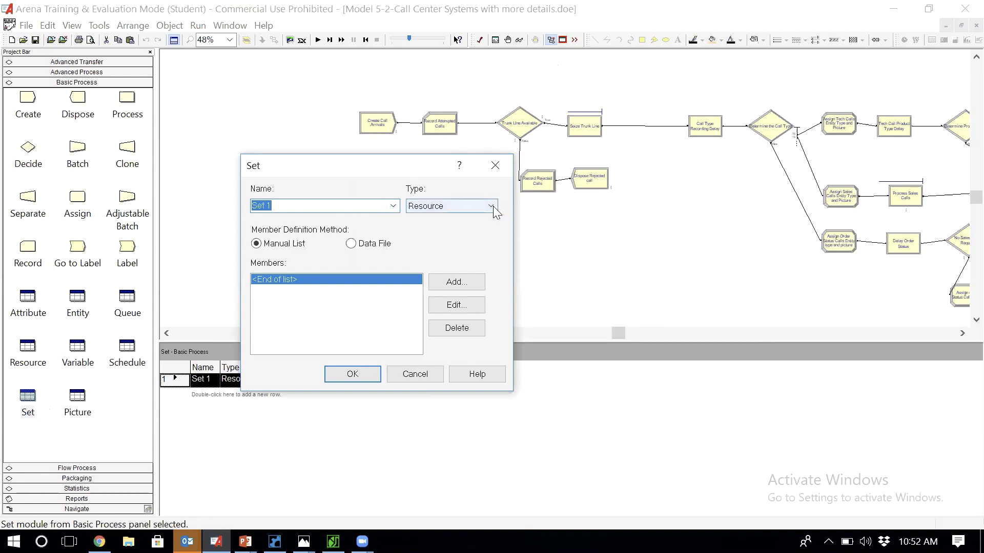
pyautogui.click(493, 207)
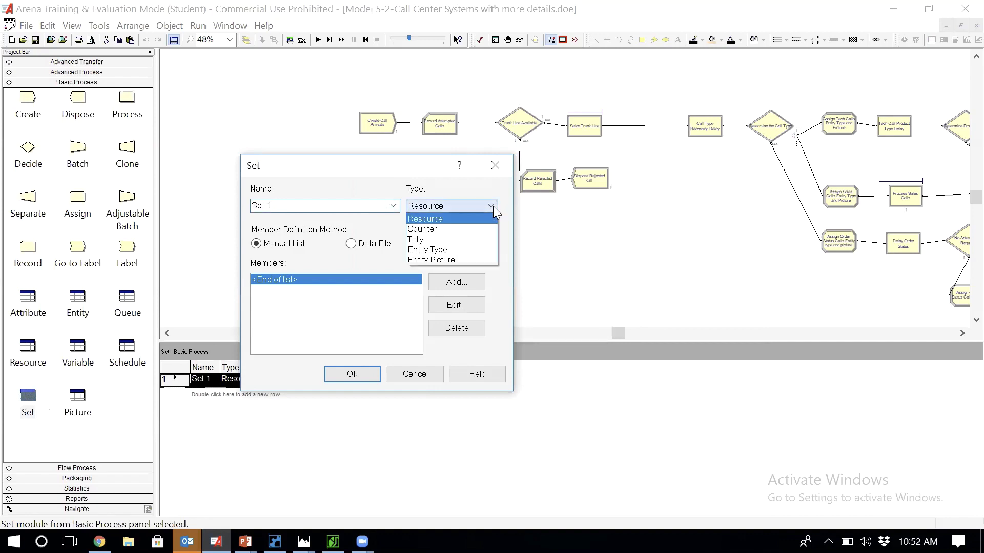
pyautogui.click(470, 232)
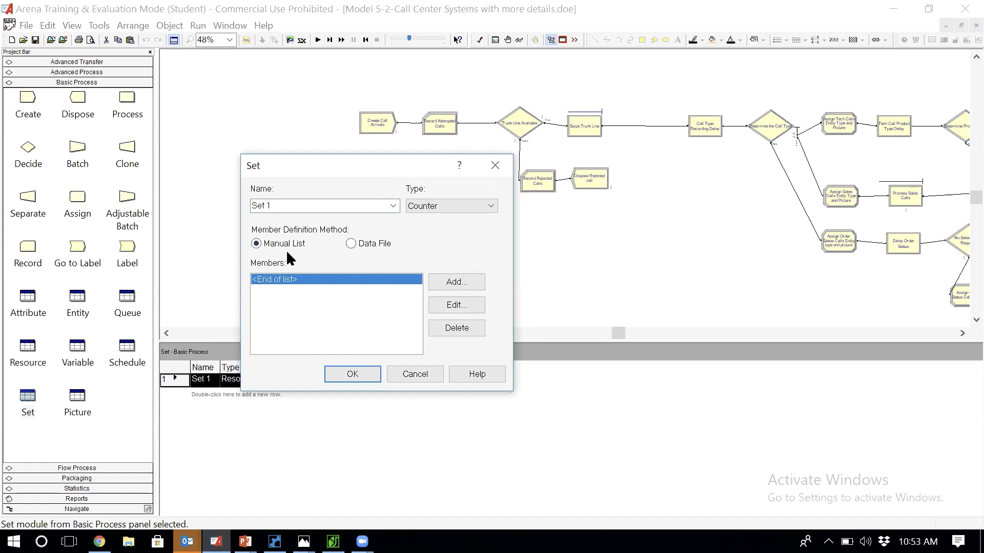
# Add a counter member named Period 1 to the new set
pyautogui.click(456, 282)
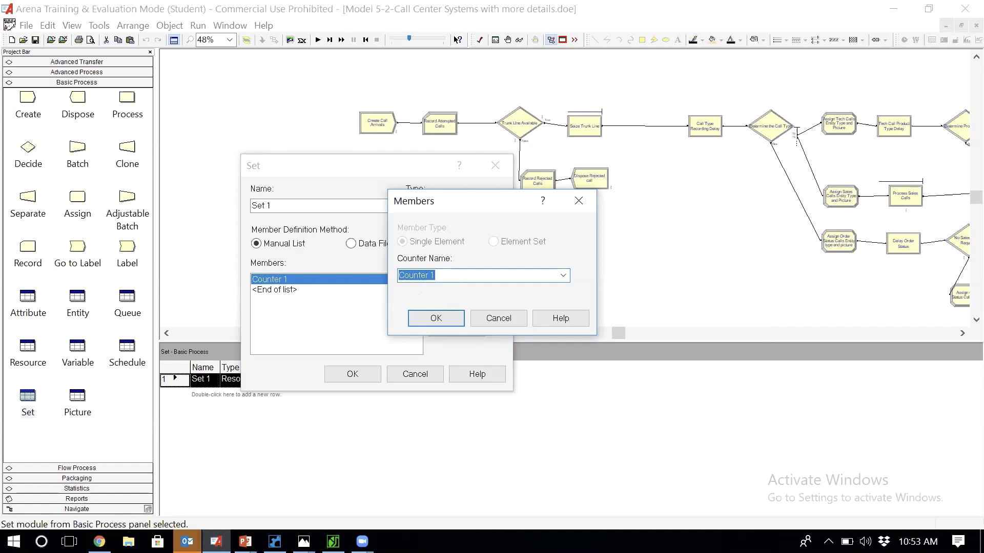
pyautogui.write('Period 1')
pyautogui.hotkey('shift', 'Home')
pyautogui.click(431, 322)
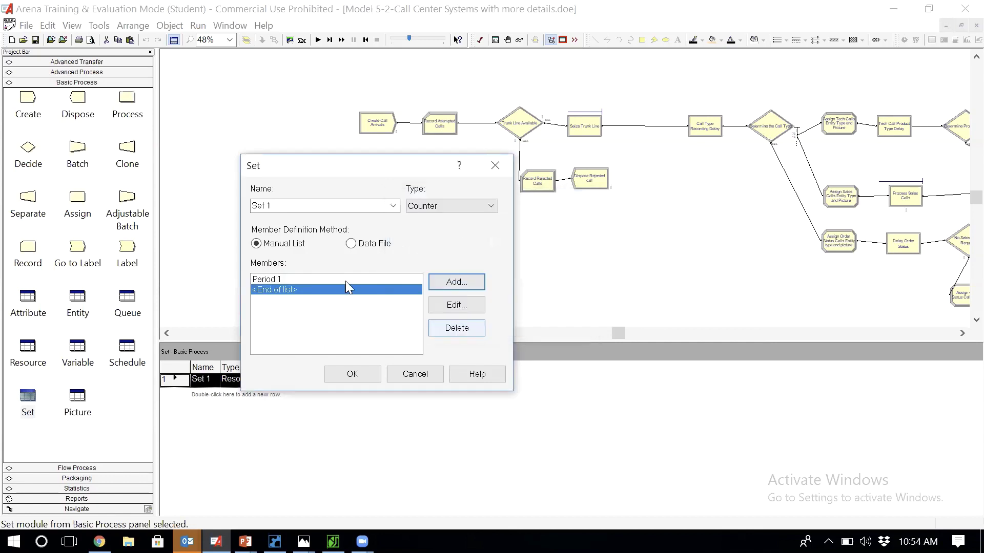
# Rename the set as Rejected Calls Set
pyautogui.doubleClick(289, 207)
pyautogui.press('BackSpace')
pyautogui.press('BackSpace')
pyautogui.press('BackSpace')
pyautogui.press('BackSpace')
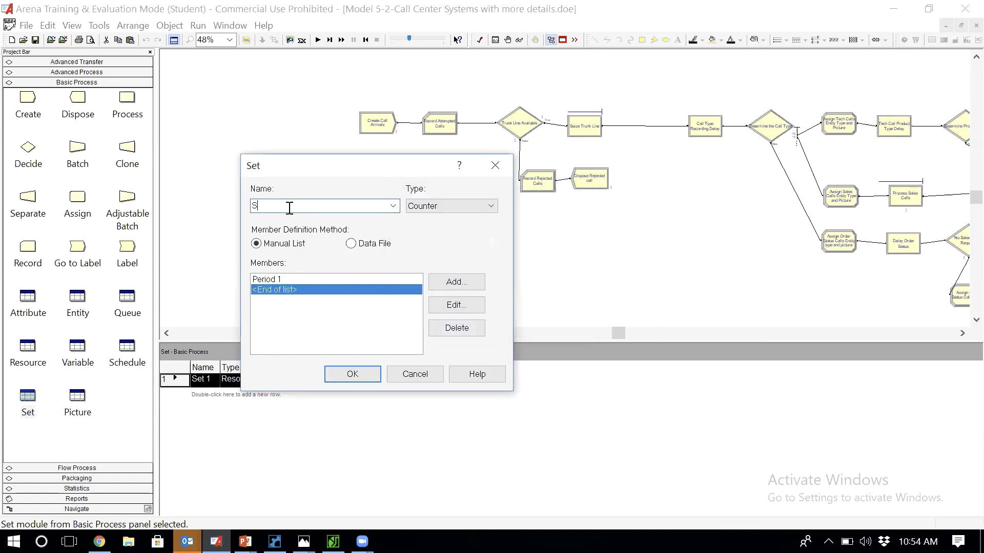
pyautogui.write('Rejected Calls Set')
# Add a counter member named Period 2 to the Rejected Calls Set and copy its name for reuse
pyautogui.click(445, 283)
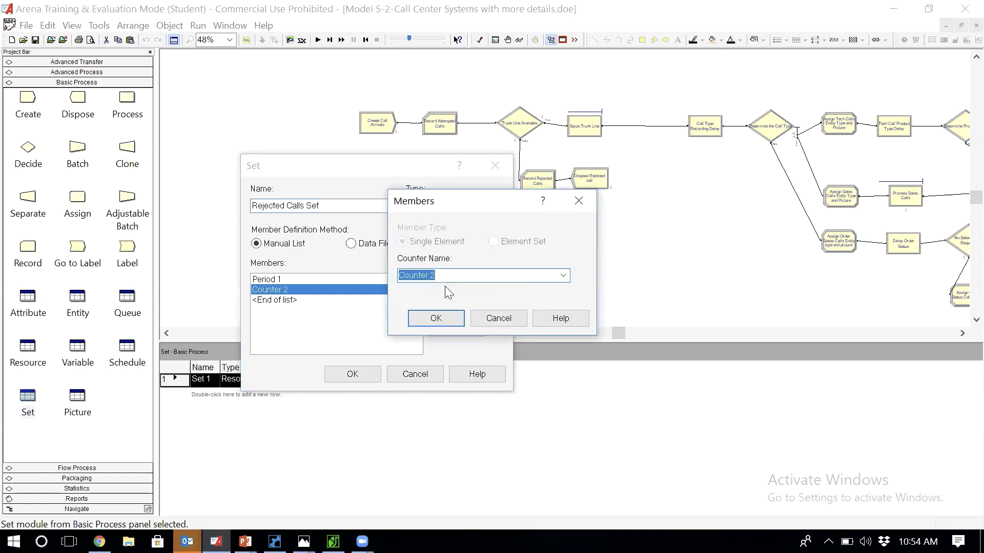
pyautogui.press('End')
pyautogui.press('BackSpace')
pyautogui.press('BackSpace')
pyautogui.press('BackSpace')
pyautogui.press('BackSpace')
pyautogui.press('BackSpace')
pyautogui.press('BackSpace')
pyautogui.press('BackSpace')
pyautogui.press('BackSpace')
pyautogui.write('Period 2')
pyautogui.hotkey('shift', 'Home')
pyautogui.hotkey('ctrl', 'c')
pyautogui.click(422, 318)
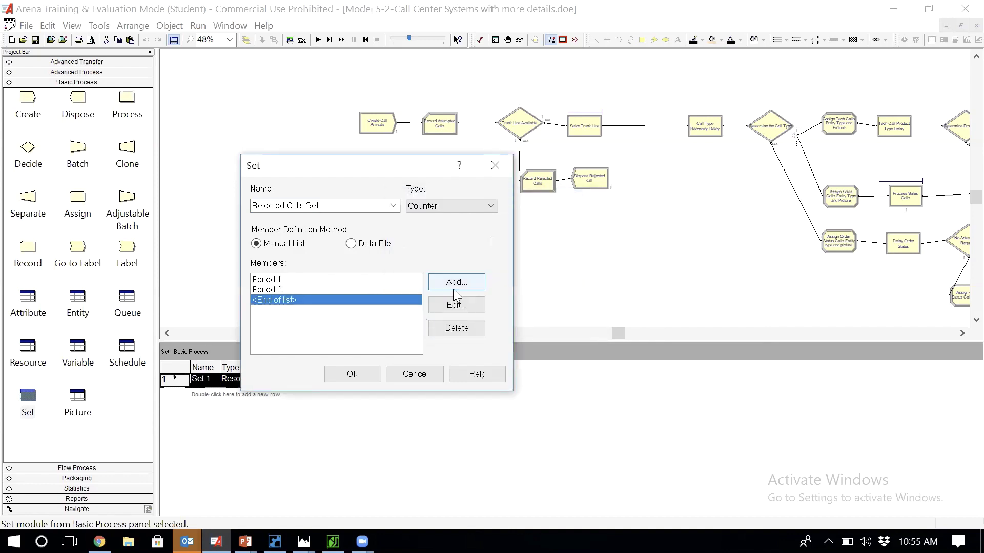
# Add counter members Period 3 and Period 4 to the Rejected Calls Set, reusing the copied name
pyautogui.click(454, 282)
pyautogui.hotkey('ctrl', 'v')
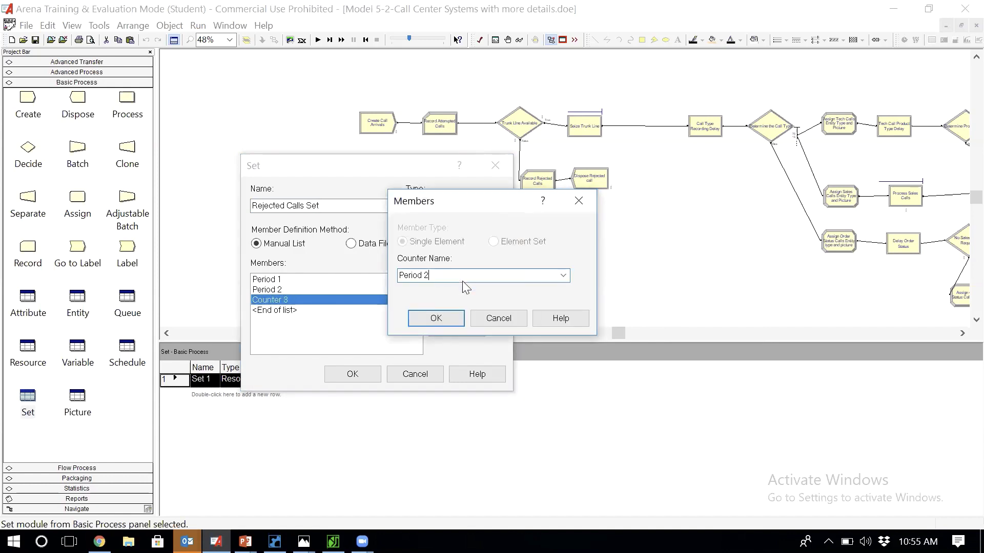
pyautogui.press('BackSpace')
pyautogui.write('3')
pyautogui.click(436, 318)
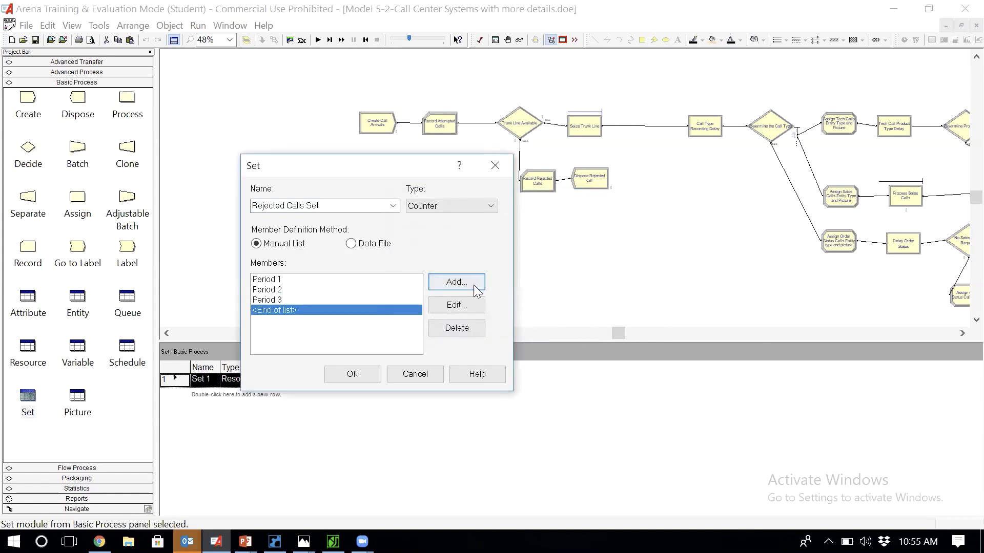
pyautogui.click(475, 283)
pyautogui.hotkey('ctrl', 'v')
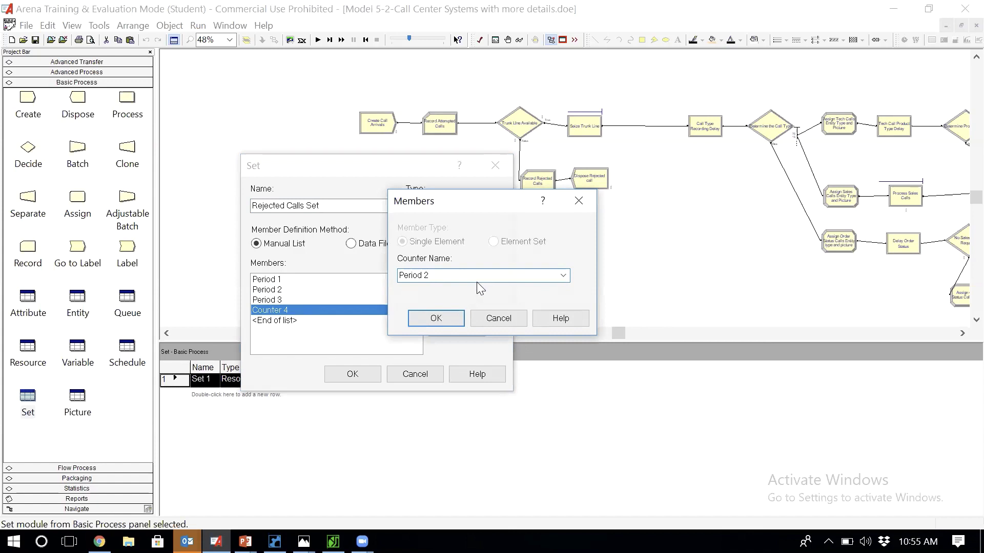
pyautogui.press('BackSpace')
pyautogui.write('4')
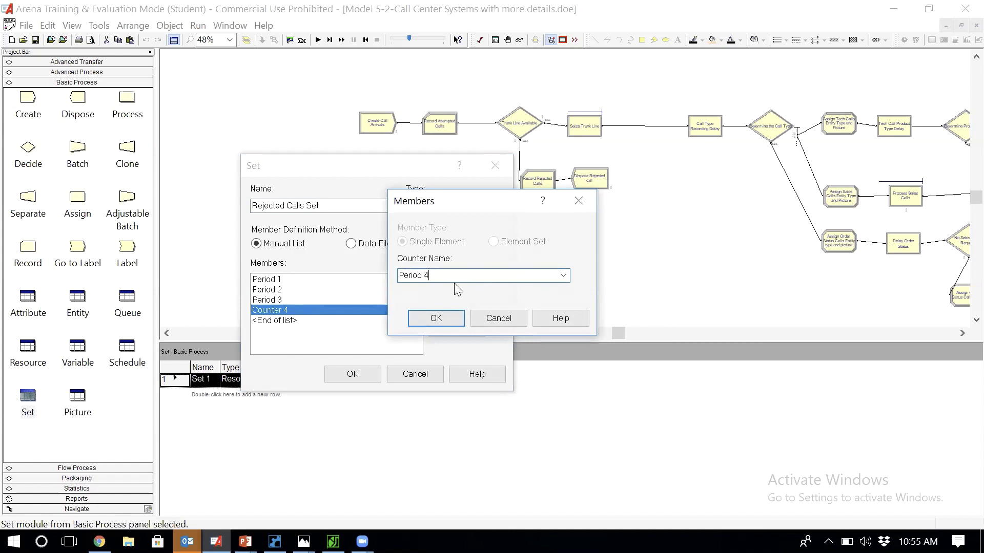
pyautogui.click(429, 315)
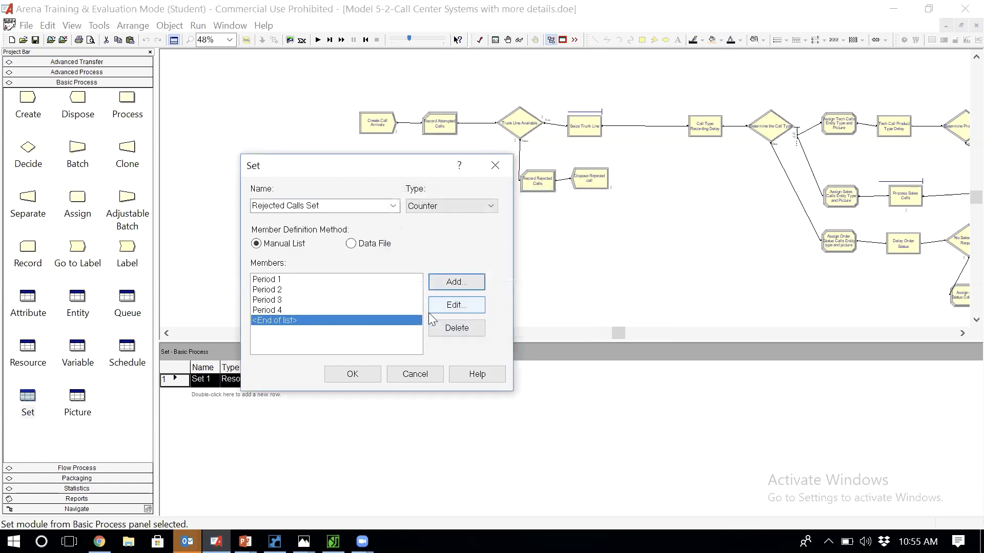
# Add counter members Period 5 and Period 7 to the Rejected Calls Set
pyautogui.click(467, 284)
pyautogui.hotkey('ctrl', 'v')
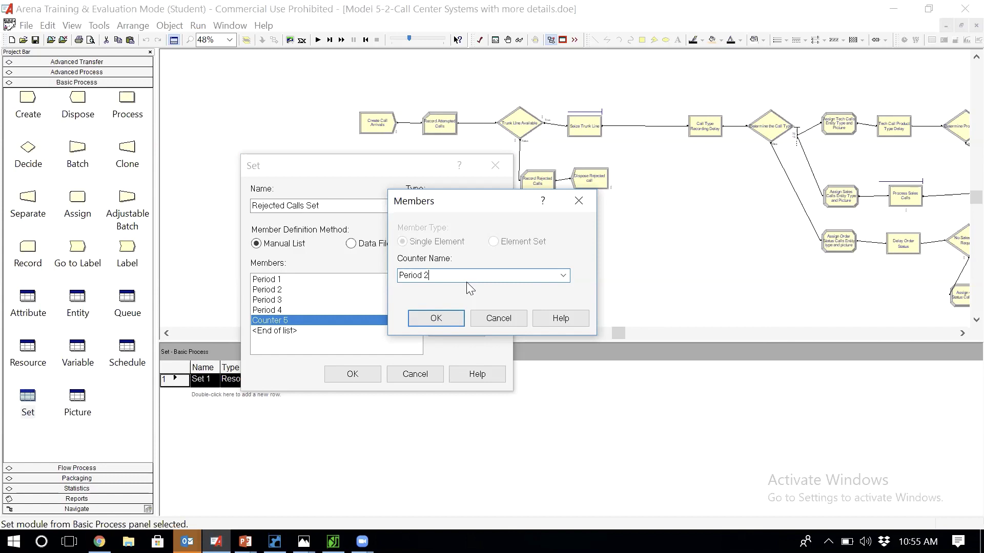
pyautogui.press('BackSpace')
pyautogui.write('5')
pyautogui.press('Return')
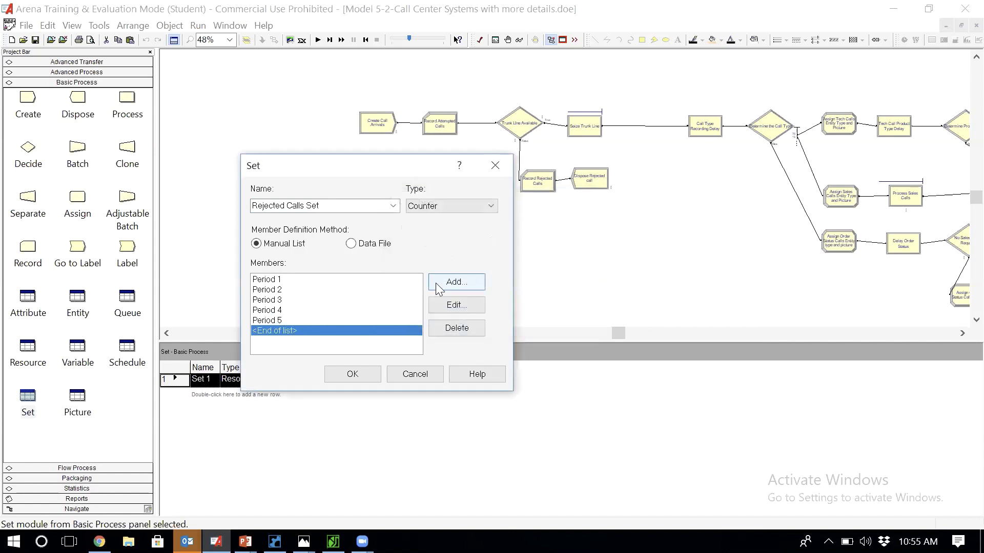
pyautogui.click(457, 282)
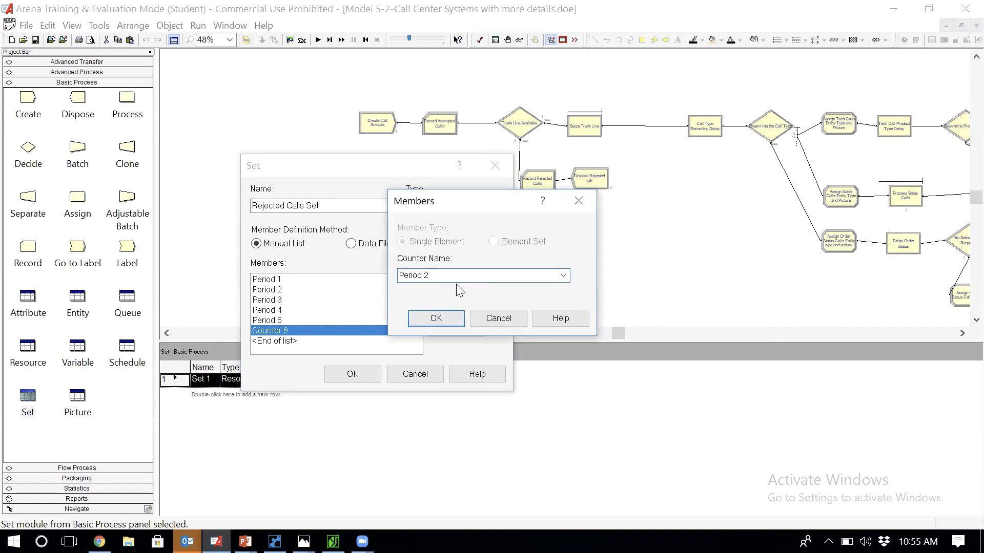
pyautogui.press('BackSpace')
pyautogui.write('6')
pyautogui.press('BackSpace')
pyautogui.write('7')
pyautogui.click(433, 320)
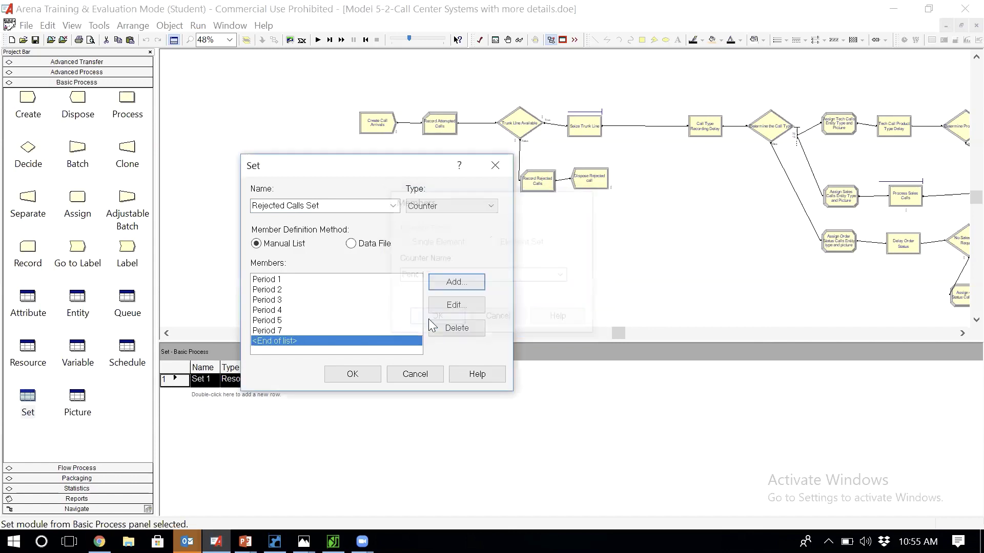
# Add counter members Period 8 and Period 9 to the Rejected Calls Set
pyautogui.click(466, 281)
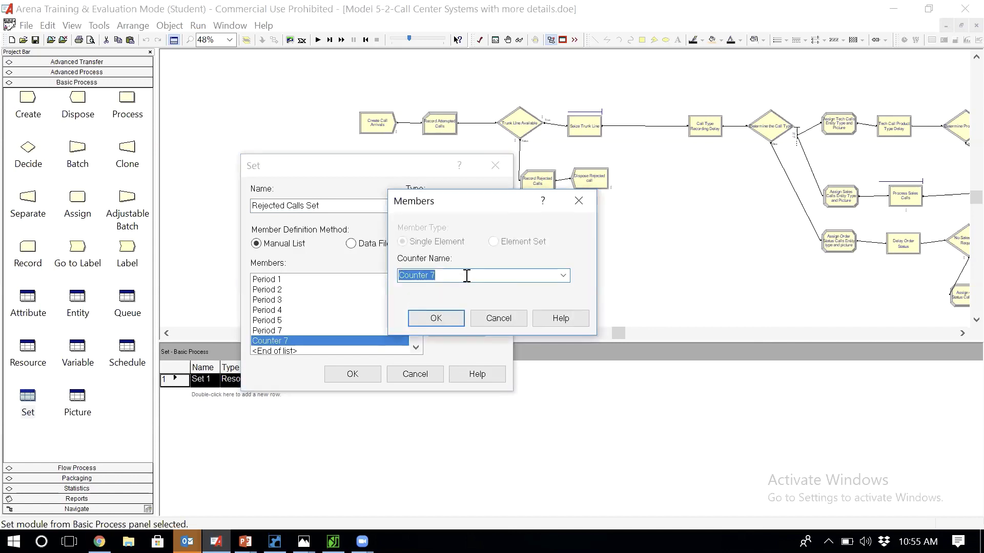
pyautogui.write('Period 2')
pyautogui.press('BackSpace')
pyautogui.write('8')
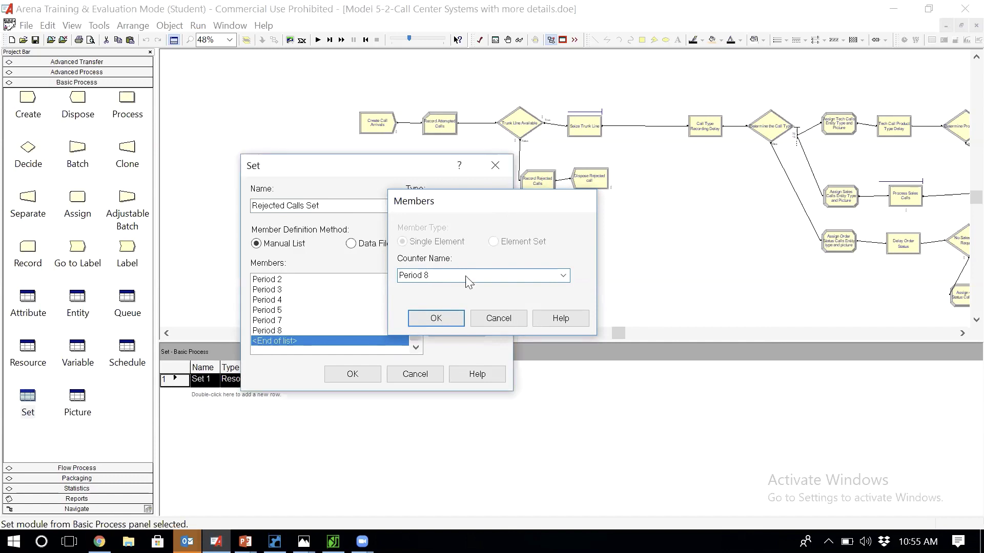
pyautogui.press('Return')
pyautogui.click(467, 290)
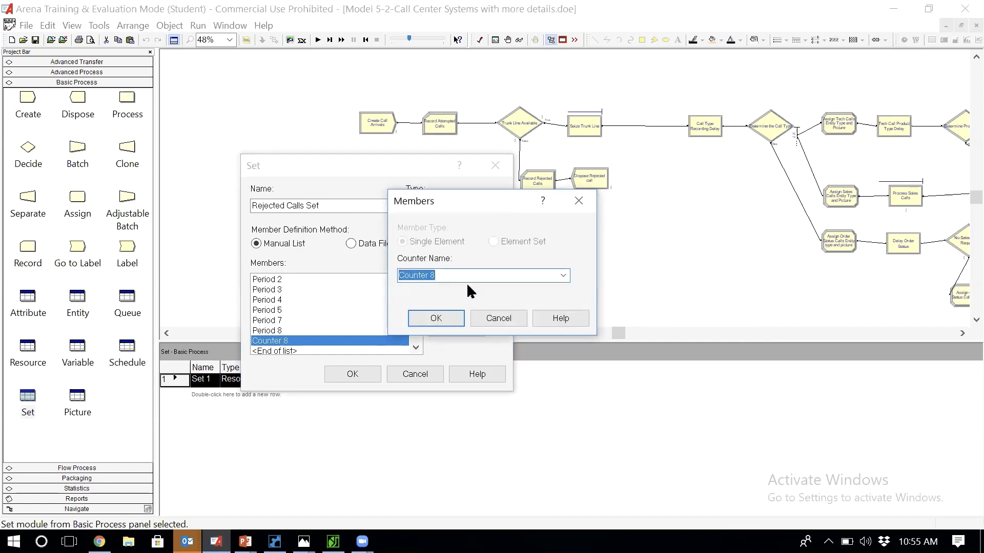
pyautogui.write('Period 2')
pyautogui.press('BackSpace')
pyautogui.write('9')
pyautogui.click(427, 315)
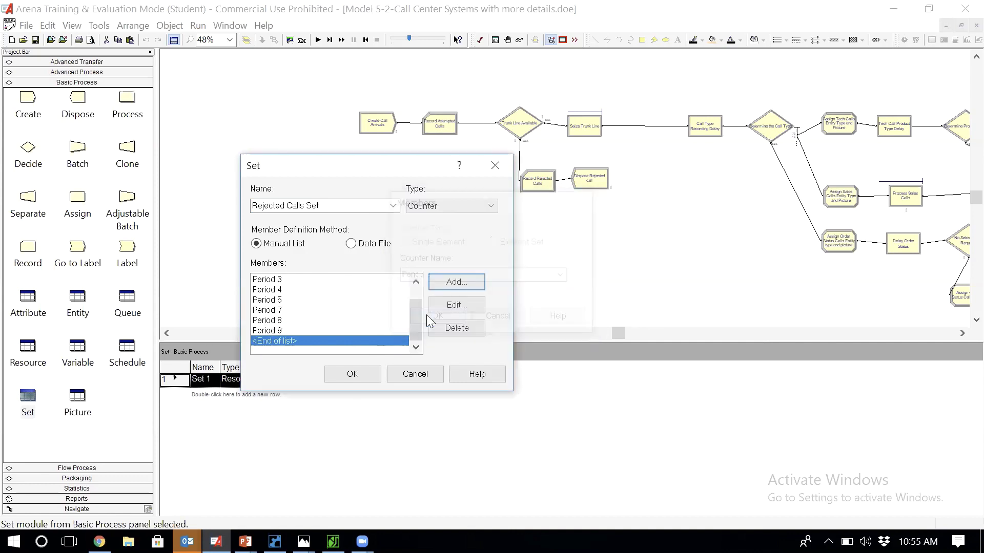
# Add a counter member named Period 10 as the last member of the Rejected Calls Set
pyautogui.click(456, 281)
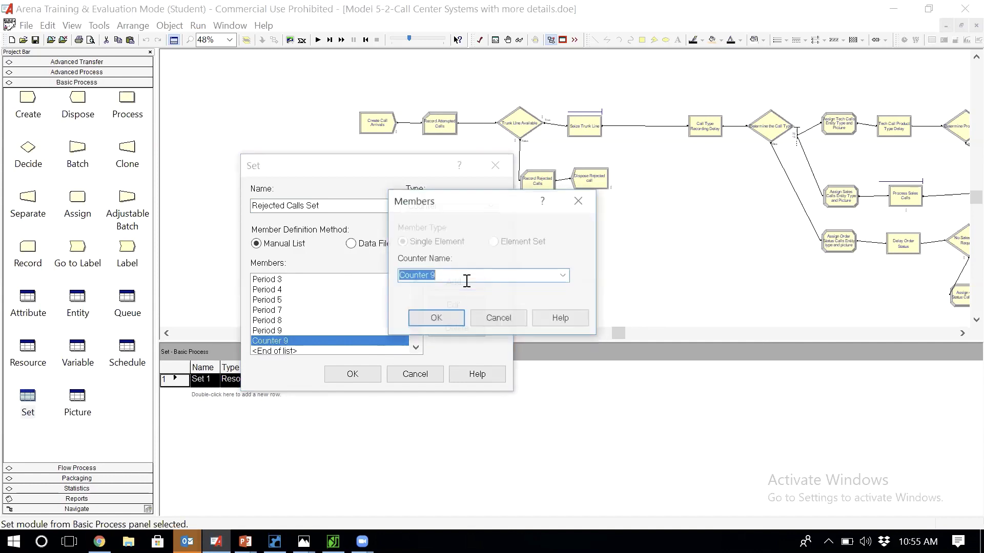
pyautogui.click(467, 280)
pyautogui.press('BackSpace')
pyautogui.press('BackSpace')
pyautogui.press('BackSpace')
pyautogui.press('BackSpace')
pyautogui.press('BackSpace')
pyautogui.press('BackSpace')
pyautogui.press('BackSpace')
pyautogui.press('BackSpace')
pyautogui.press('BackSpace')
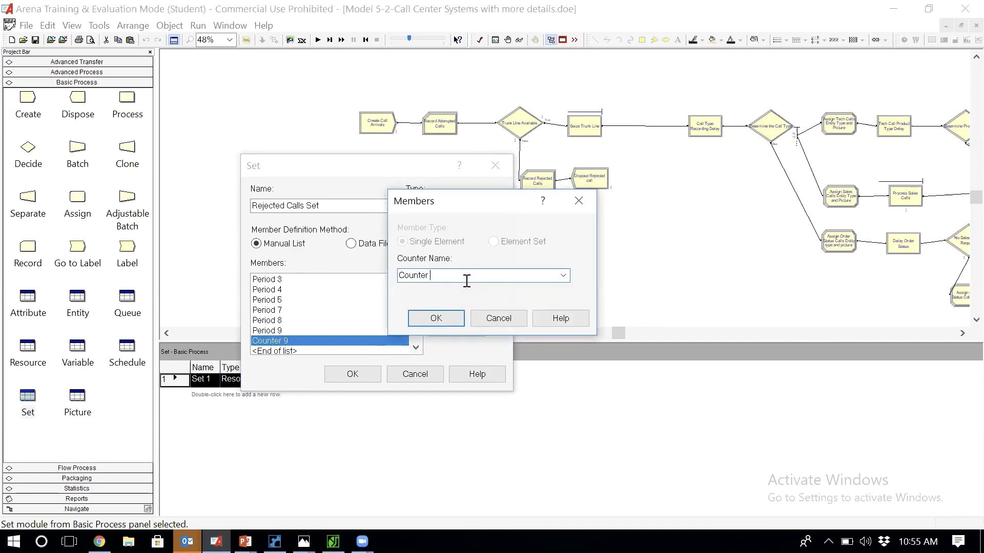
pyautogui.write('Period 10')
pyautogui.click(428, 322)
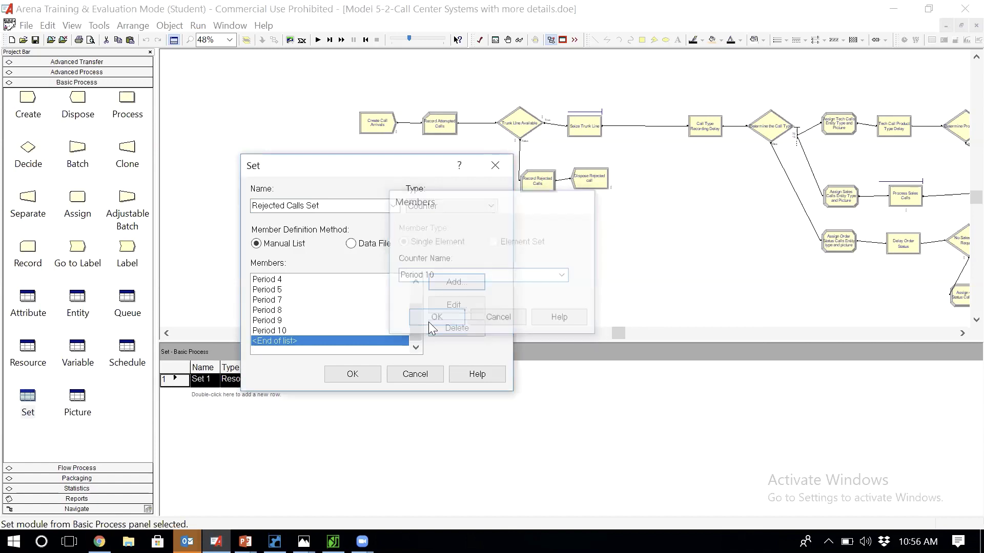
# Review the set's members and type, accept the Rejected Calls Set definition, and widen the spreadsheet's Name column
pyautogui.click(416, 276)
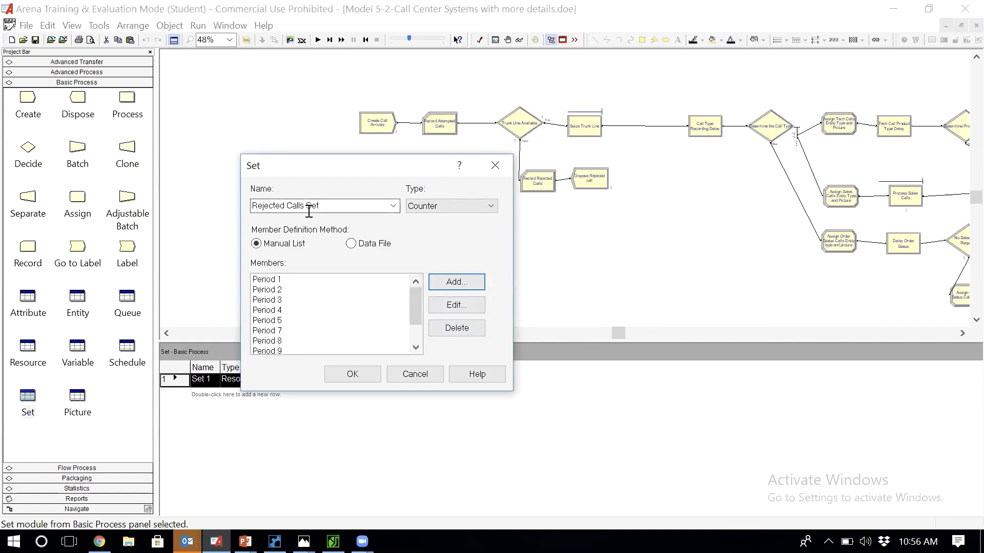
pyautogui.click(482, 207)
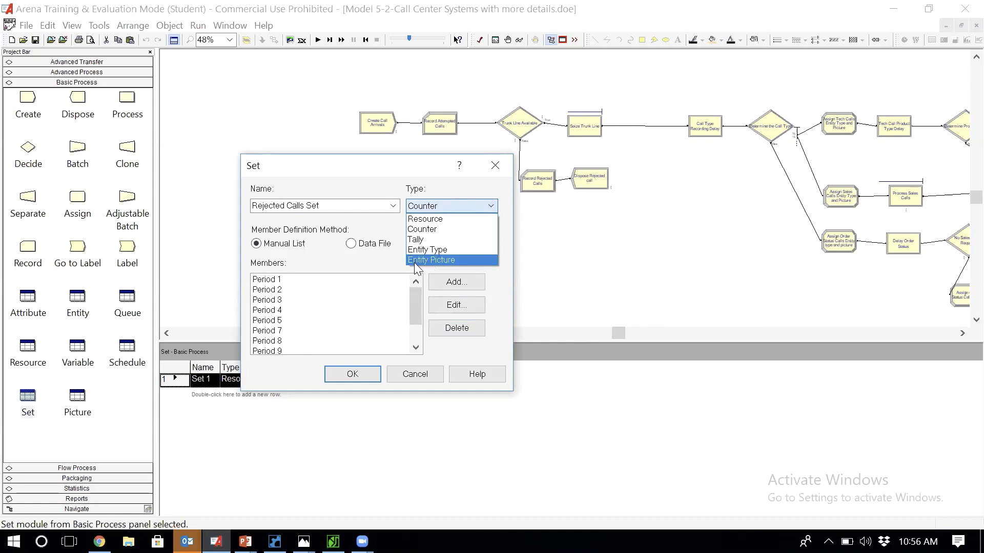
pyautogui.click(378, 266)
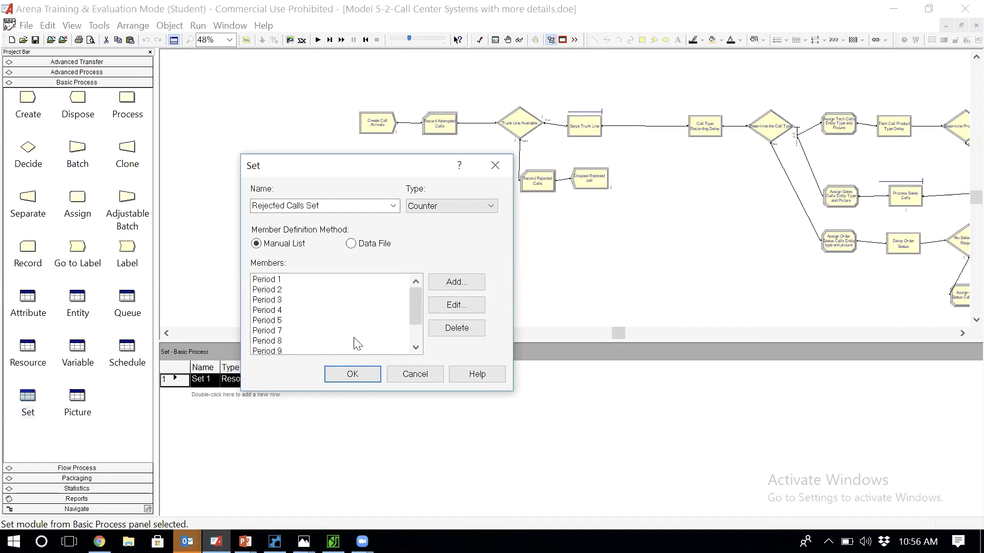
pyautogui.click(352, 374)
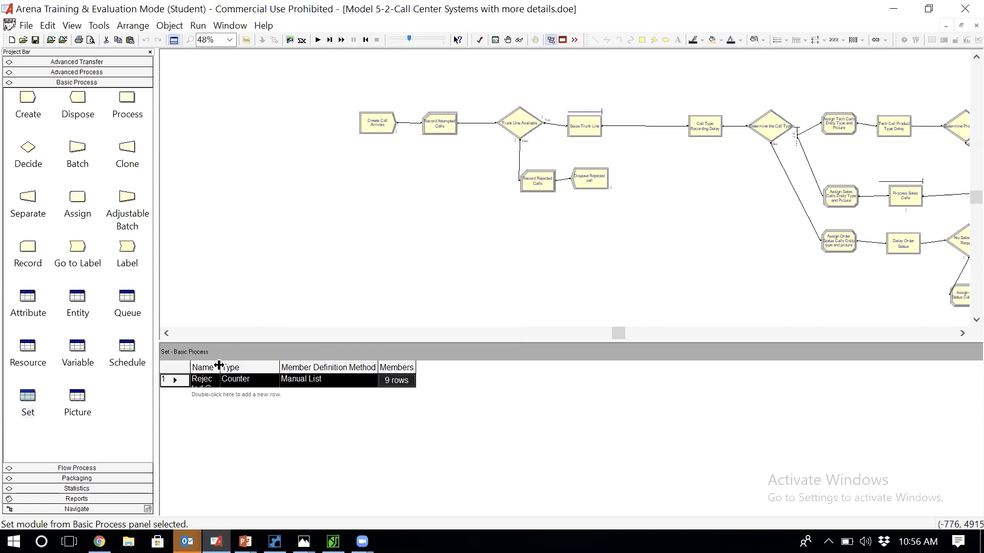
pyautogui.moveTo(220, 367); pyautogui.dragTo(263, 368)
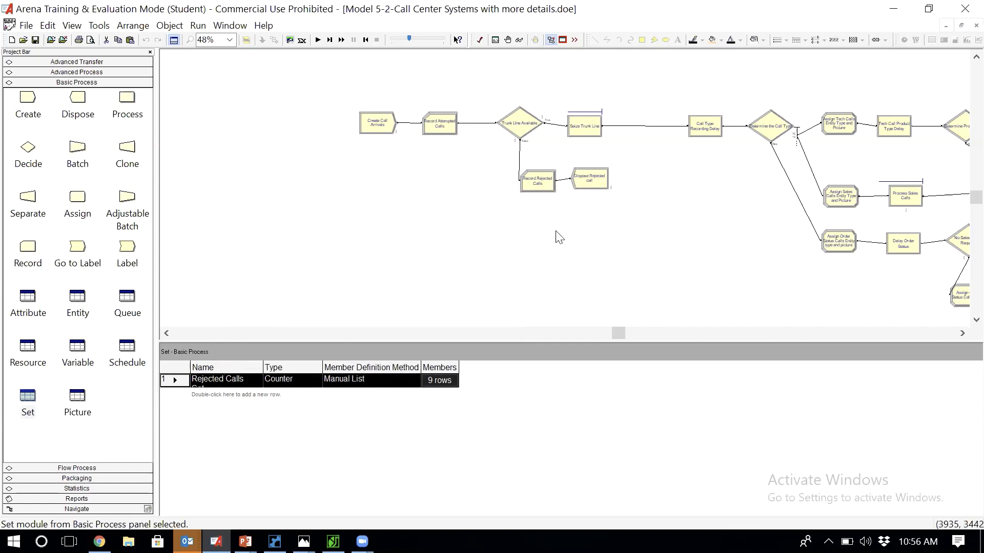
# Set the Record Rejected Calls module's count statistic to record into a set, using Rejected Calls Set as the counter set
pyautogui.click(544, 177)
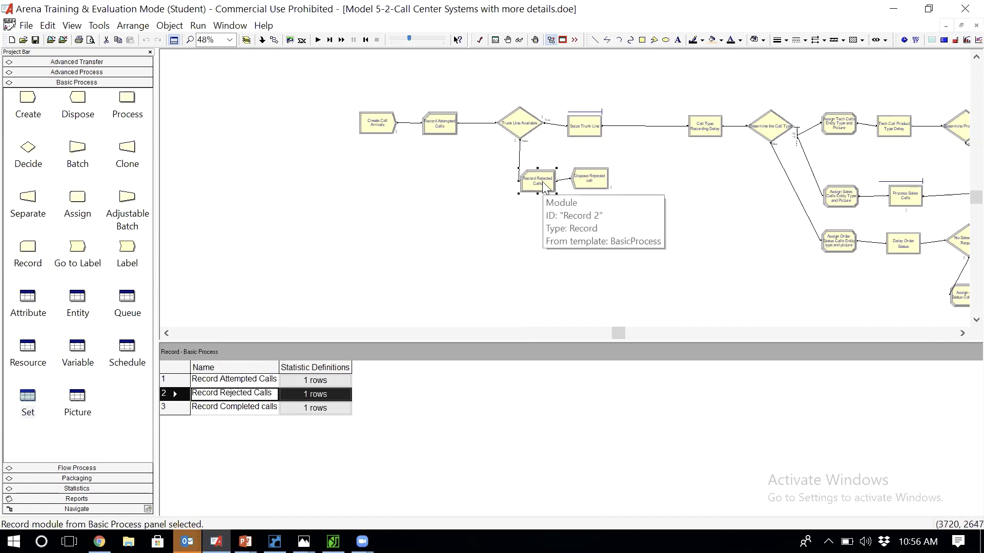
pyautogui.doubleClick(543, 185)
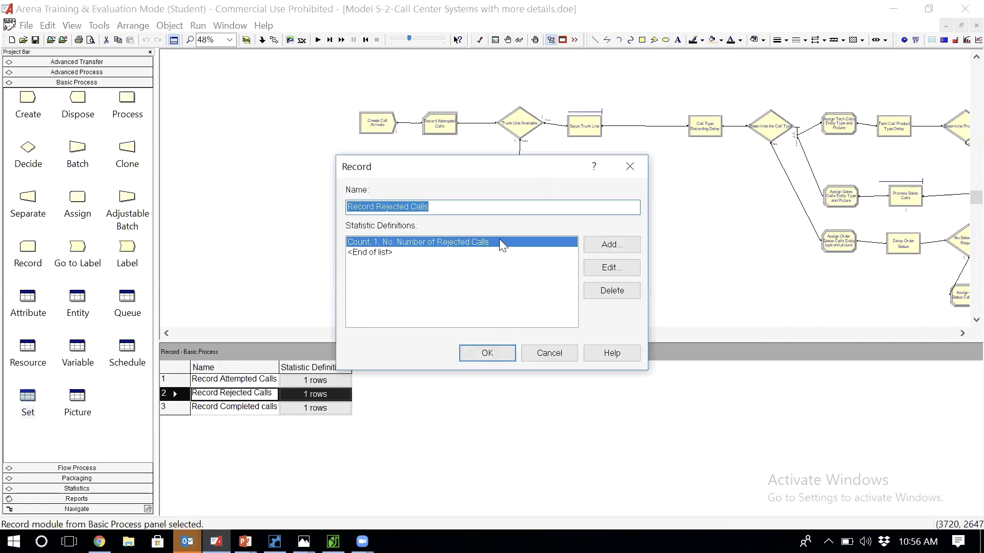
pyautogui.click(610, 269)
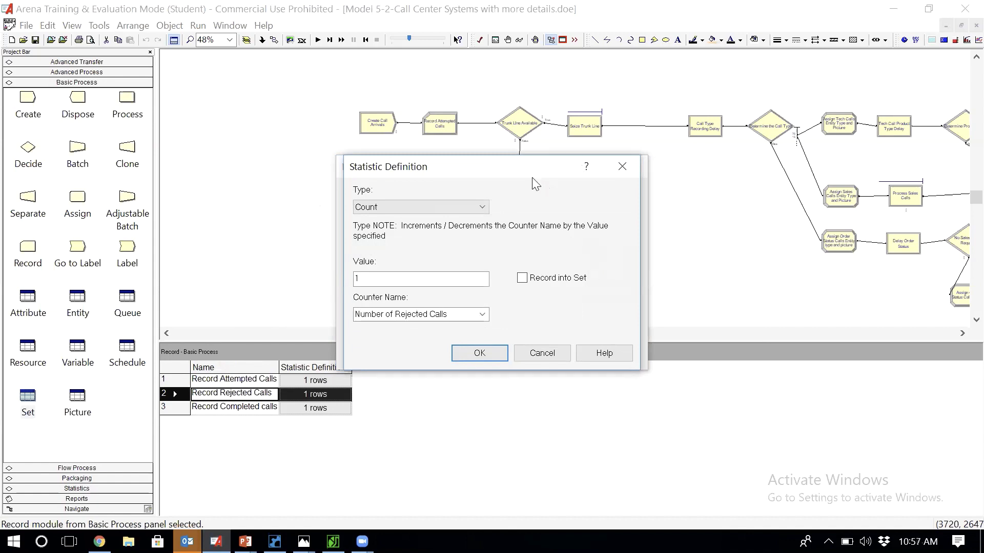
pyautogui.moveTo(531, 177); pyautogui.dragTo(612, 332)
pyautogui.press('Return')
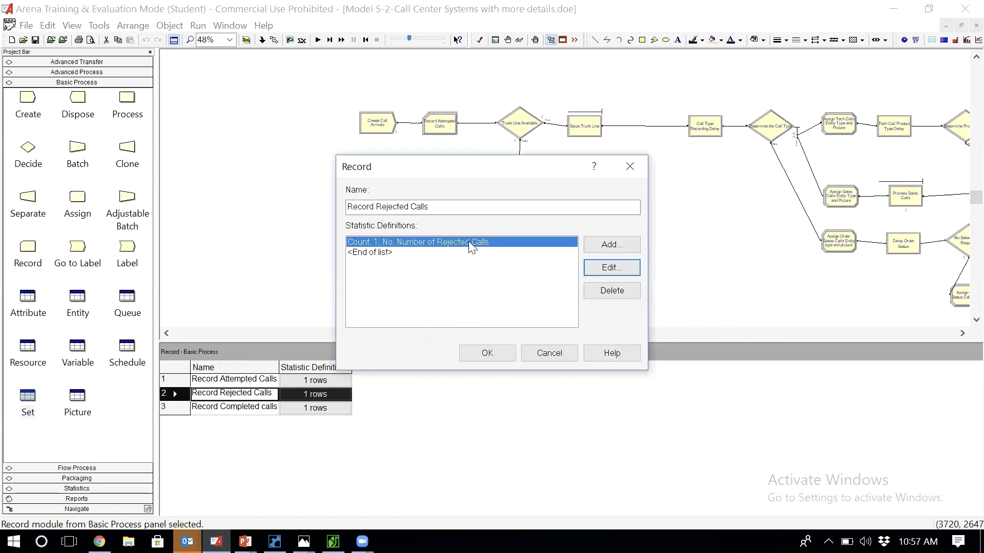
pyautogui.click(619, 272)
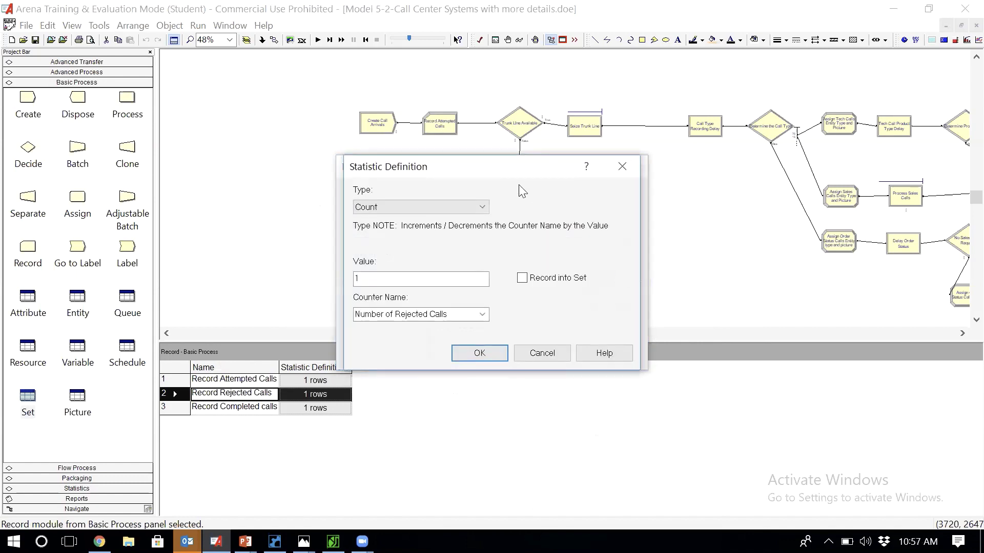
pyautogui.moveTo(528, 171); pyautogui.dragTo(448, 243)
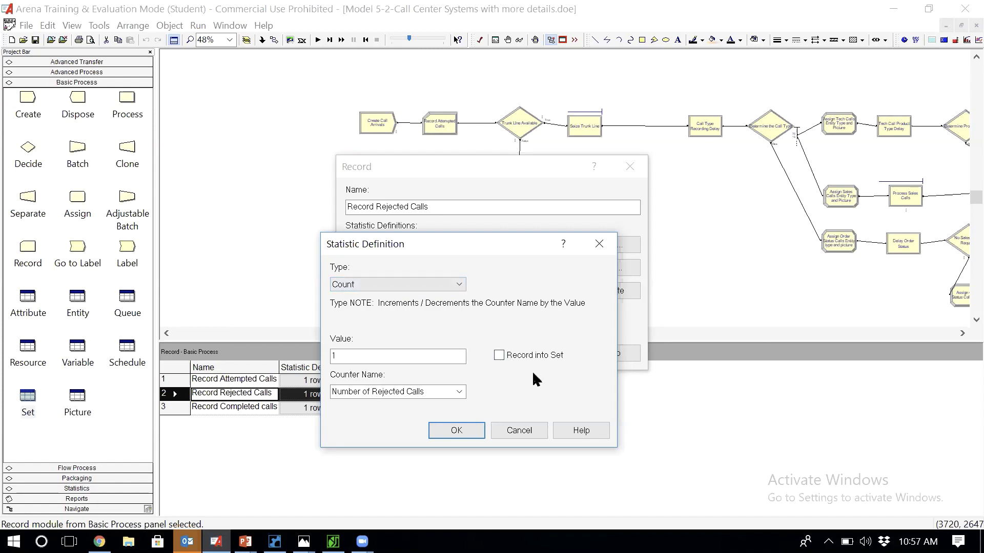
pyautogui.click(499, 356)
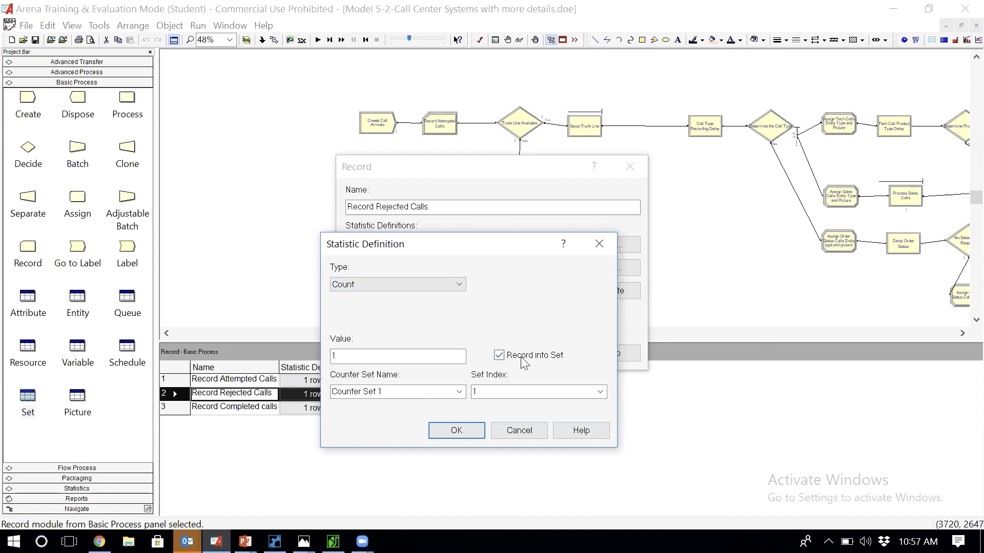
pyautogui.click(464, 393)
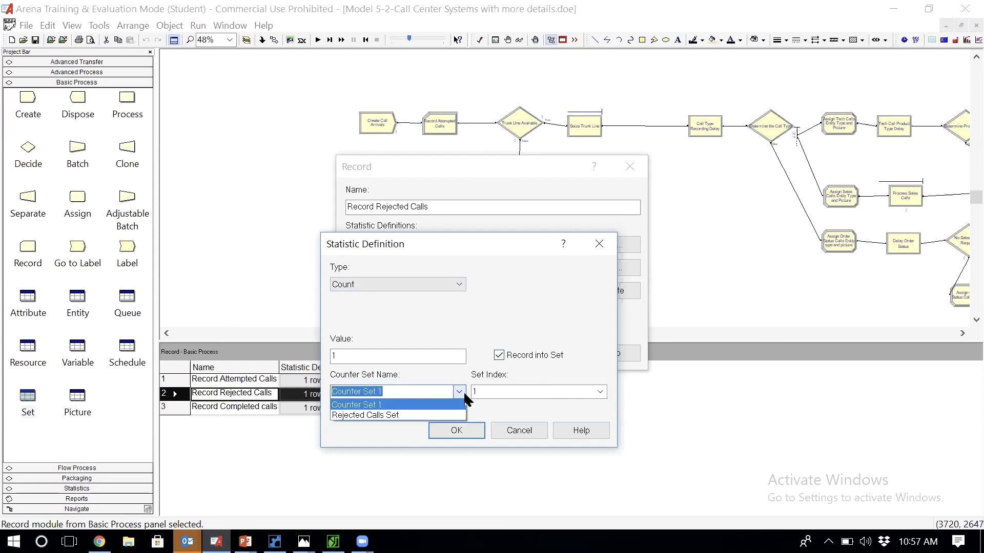
pyautogui.click(413, 414)
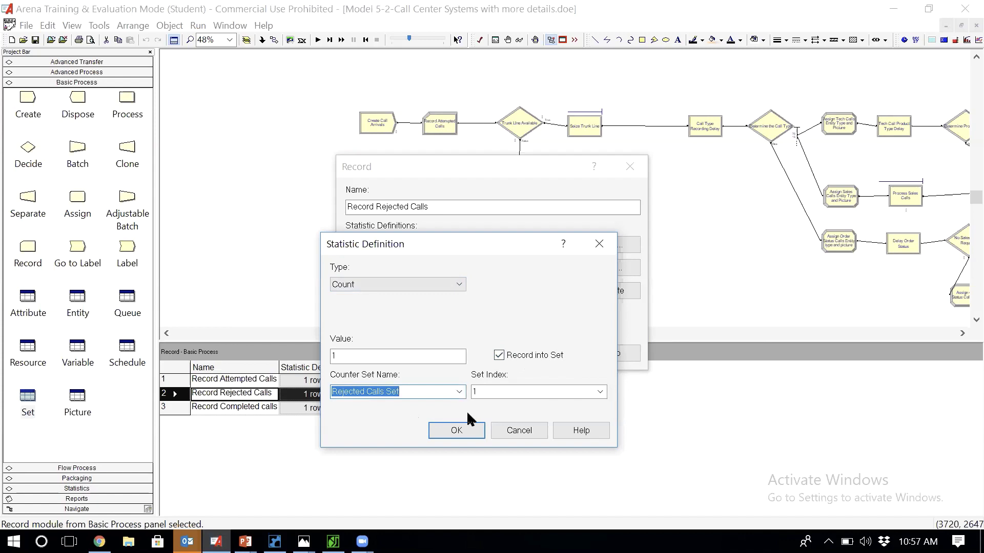
# Set the statistic's set index to the expression AINT((TNOW/60)+1)
pyautogui.click(494, 395)
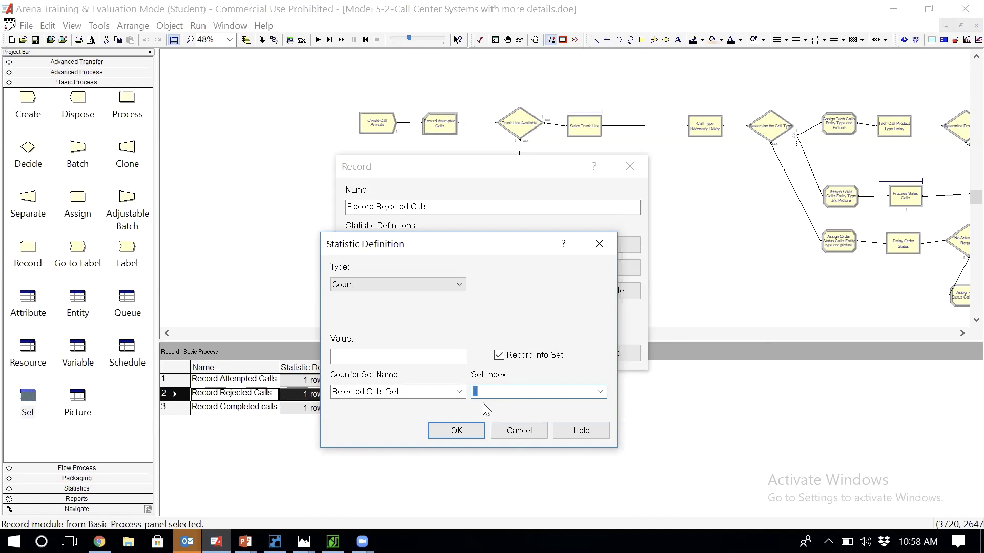
pyautogui.write('AINT')
pyautogui.write('((TNOW/60)+1)')
# Copy the set index expression into a new blank Word document
pyautogui.moveTo(549, 390); pyautogui.dragTo(465, 398)
pyautogui.hotkey('ctrl', 'c')
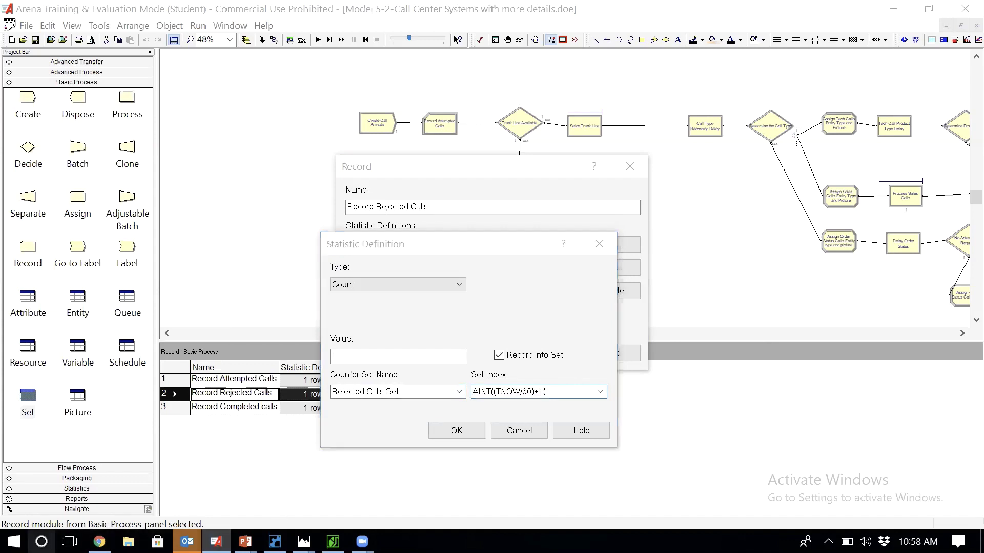
pyautogui.press('super+s')
pyautogui.write('word')
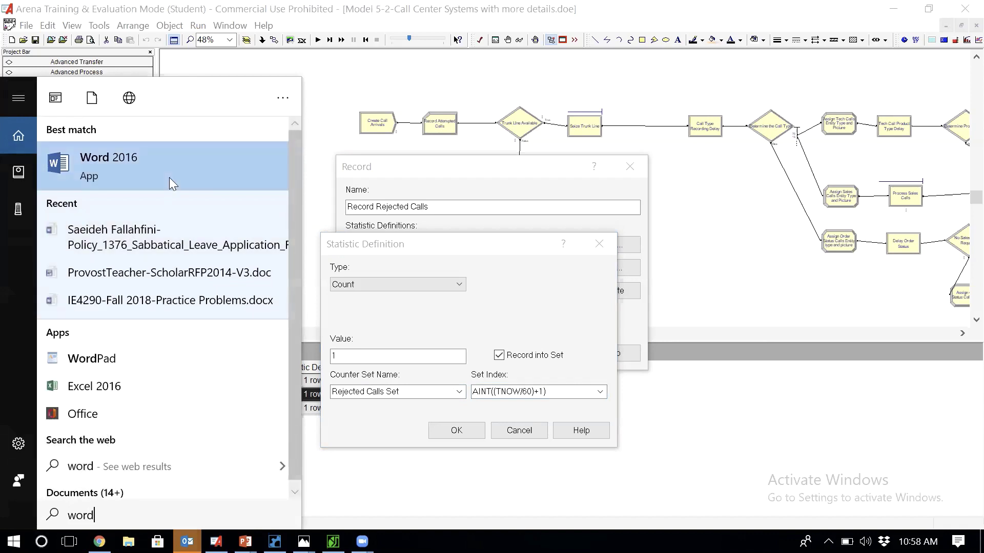
pyautogui.press('Escape')
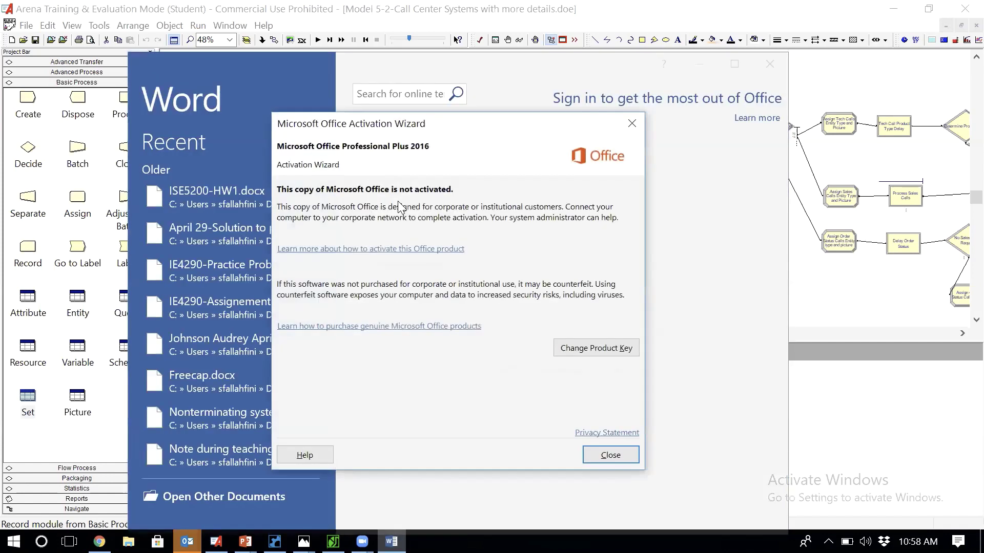
pyautogui.click(614, 459)
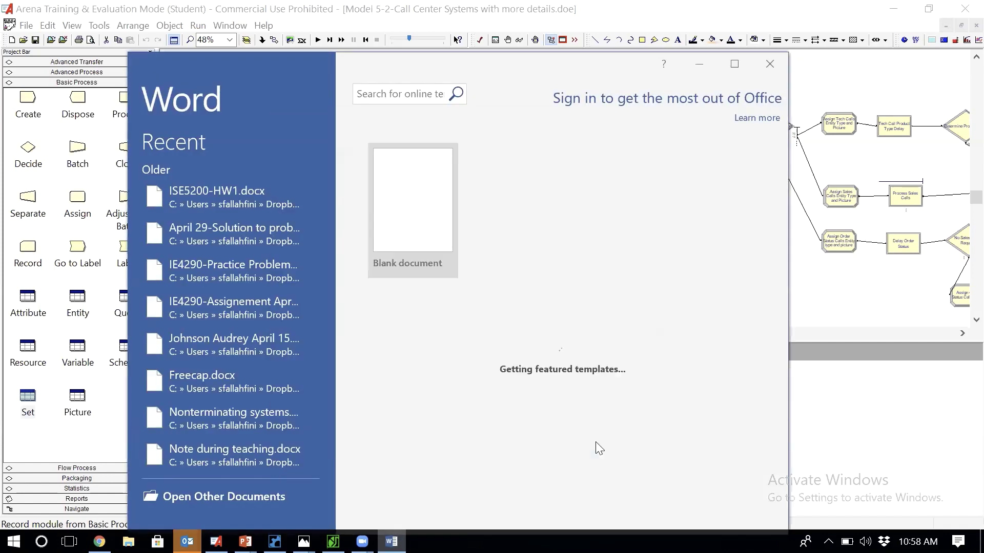
pyautogui.click(415, 247)
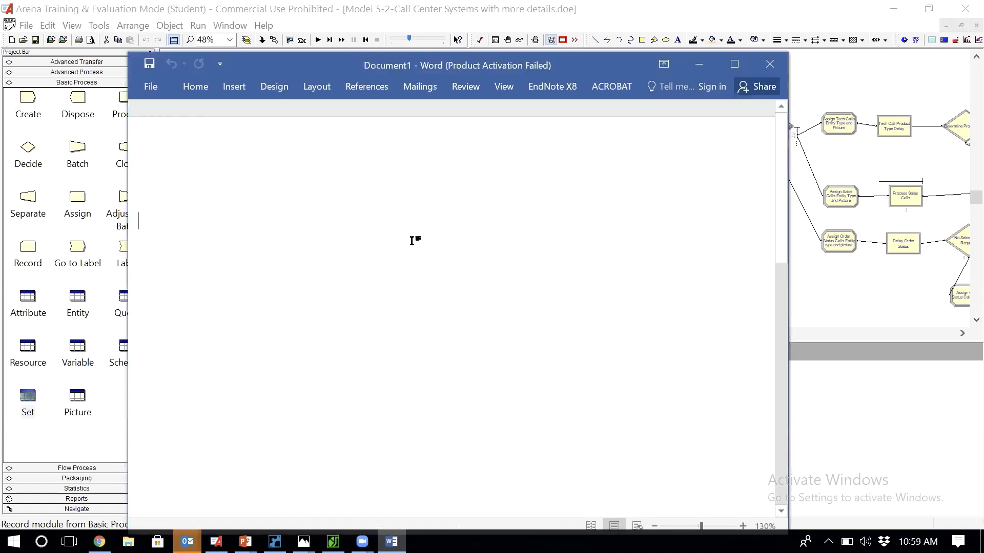
pyautogui.hotkey('ctrl', 'v')
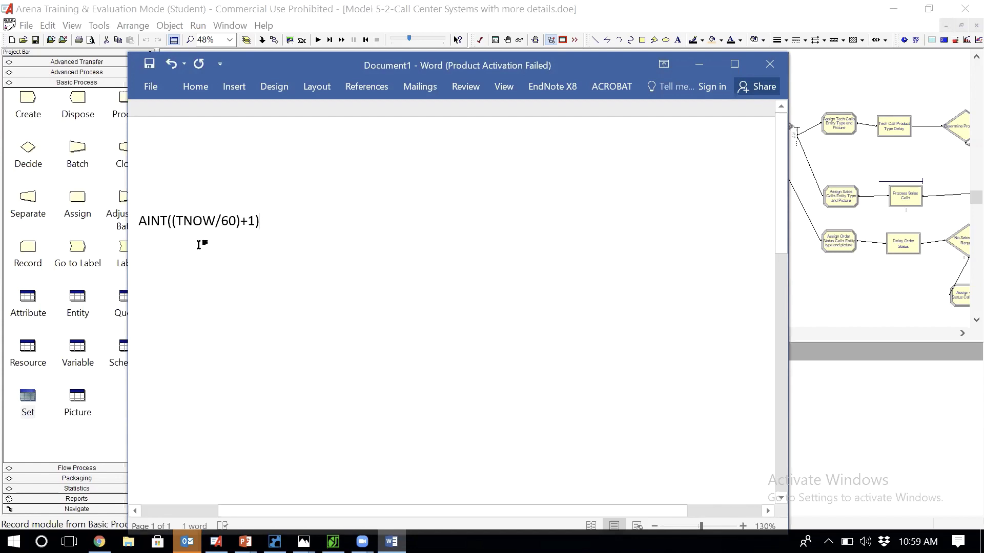
# Write the sample calculation 0.5+1=1.5 below the expression, separated by a blank line
pyautogui.click(195, 225)
pyautogui.click(267, 224)
pyautogui.press('Return')
pyautogui.press('Return')
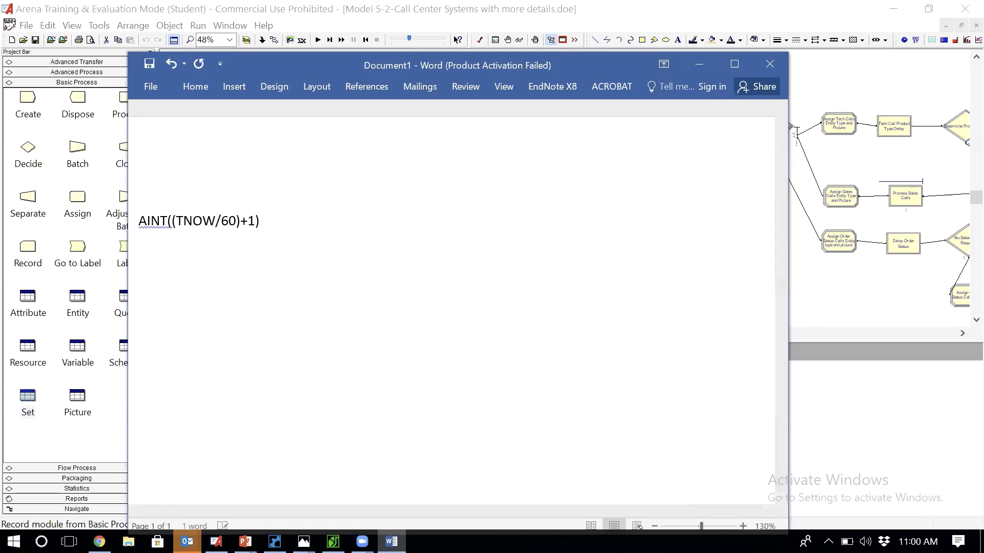
pyautogui.write('0.5')
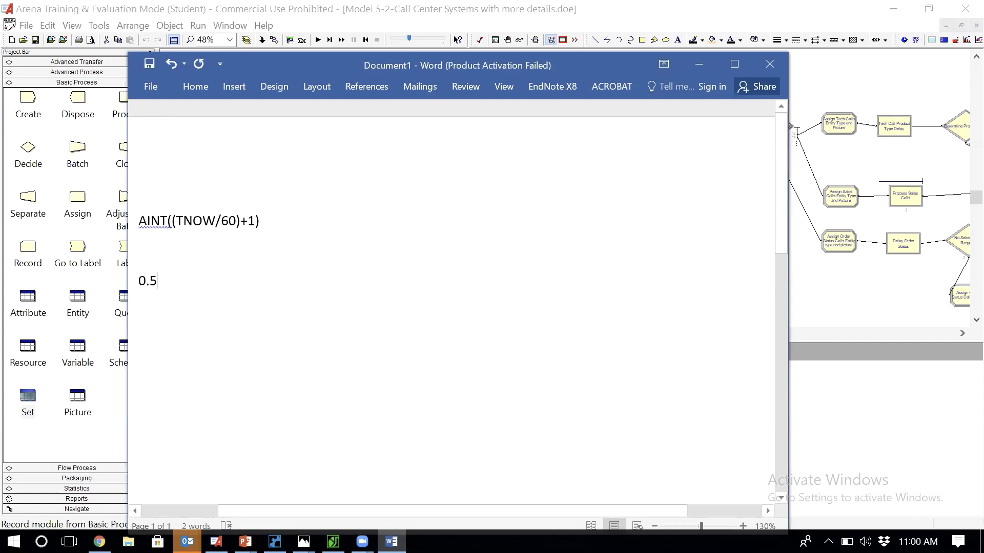
pyautogui.write('+1=1.5')
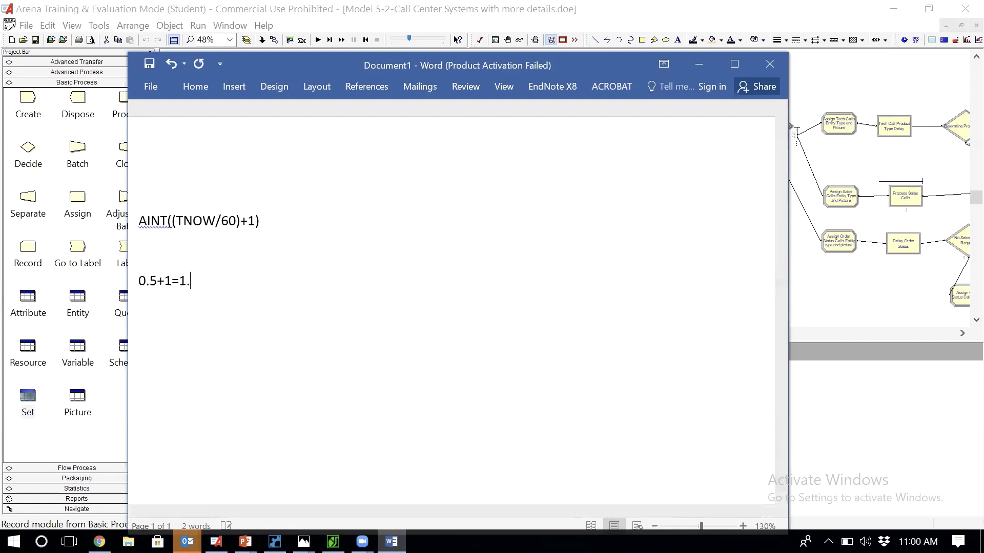
# Examine the argument of the AINT expression and the decimal and integer parts of the sample result by highlighting each in turn
pyautogui.click(168, 221)
pyautogui.hotkey('shift', 'Right')
pyautogui.hotkey('shift', 'Right')
pyautogui.hotkey('shift', 'Right')
pyautogui.hotkey('shift', 'Right')
pyautogui.hotkey('shift', 'Right')
pyautogui.hotkey('shift', 'Right')
pyautogui.hotkey('shift', 'Right')
pyautogui.hotkey('shift', 'Right')
pyautogui.hotkey('shift', 'Right')
pyautogui.hotkey('shift', 'Right')
pyautogui.hotkey('shift', 'Right')
pyautogui.hotkey('shift', 'Right')
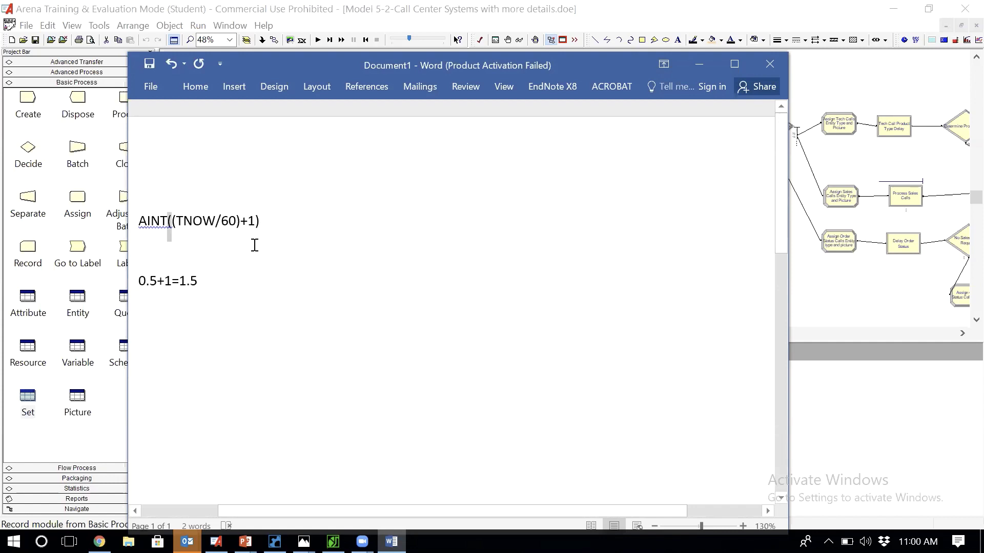
pyautogui.hotkey('shift', 'Right')
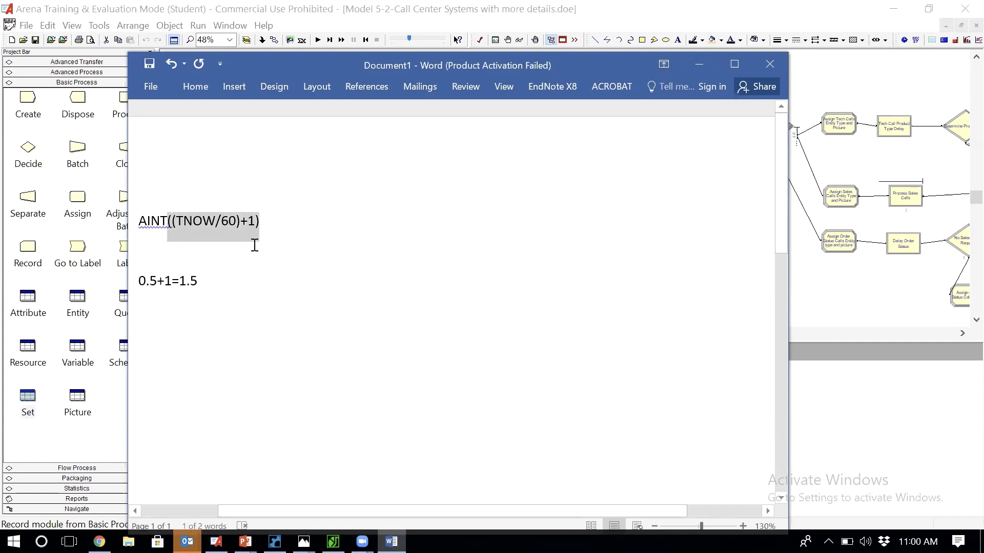
pyautogui.click(151, 238)
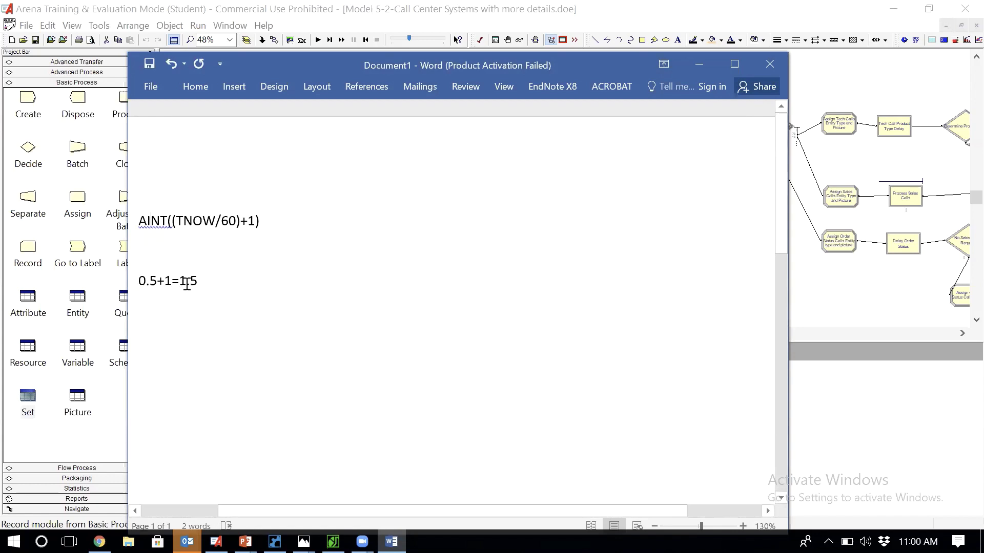
pyautogui.moveTo(186, 284); pyautogui.dragTo(206, 284)
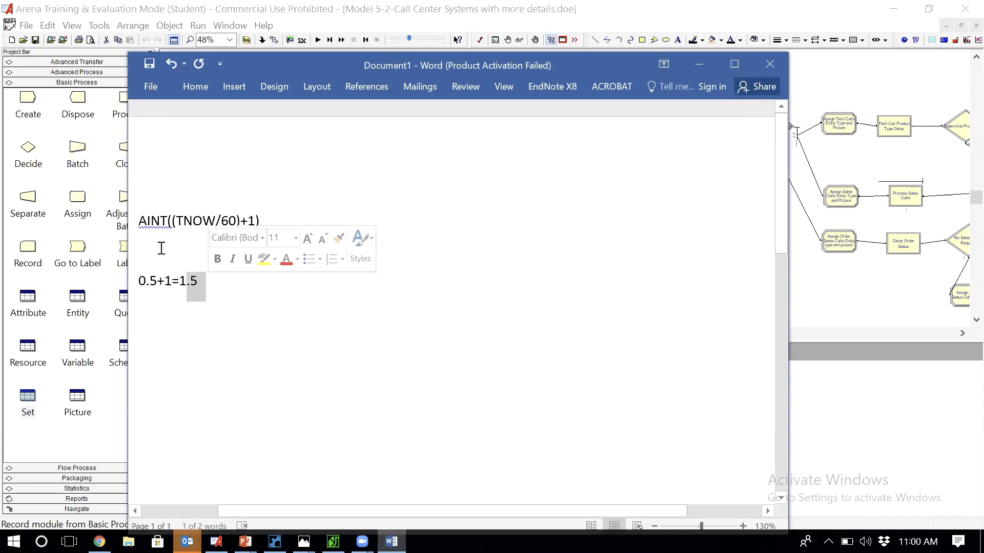
pyautogui.click(165, 343)
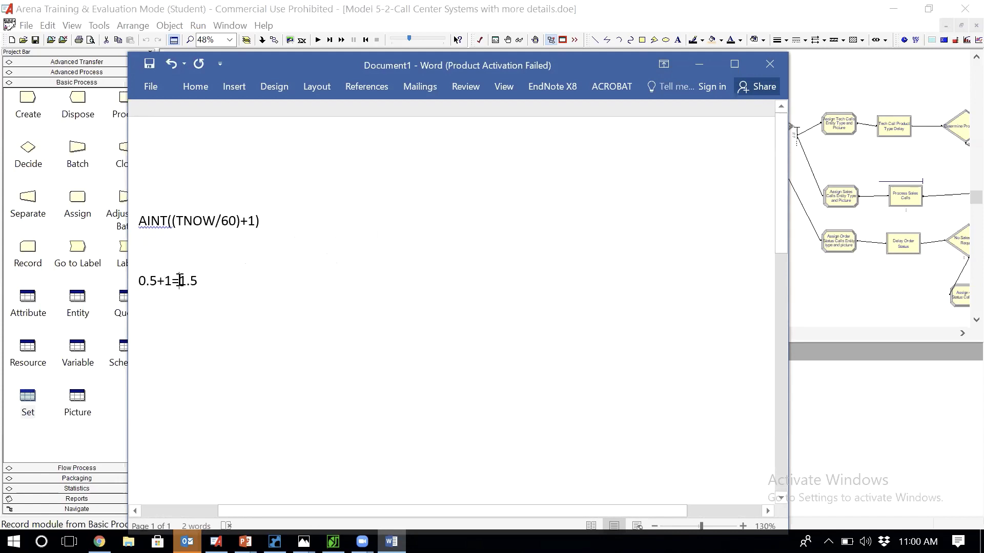
pyautogui.moveTo(179, 281); pyautogui.dragTo(187, 281)
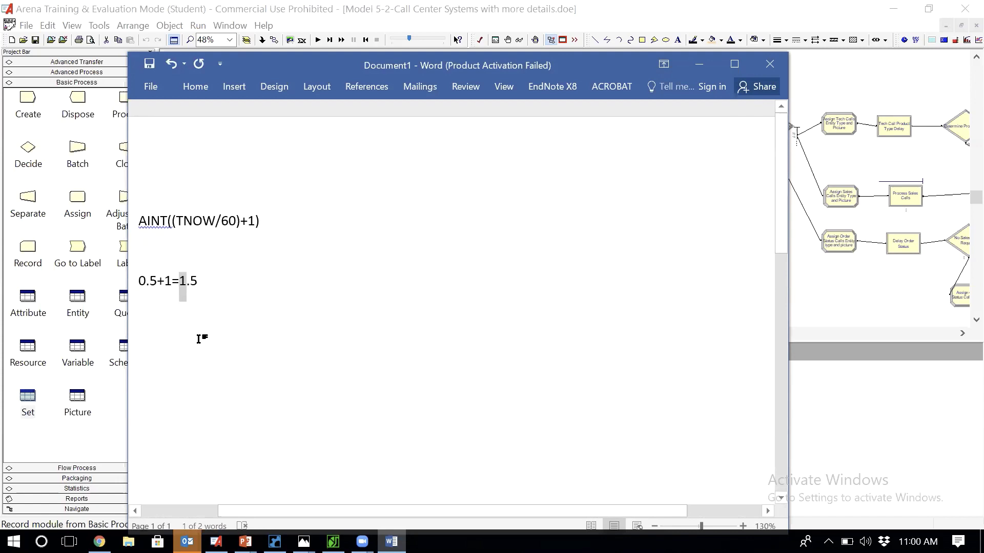
# Place the Word document beside the Statistic Definition dialog and highlight the whole AINT expression for comparison
pyautogui.moveTo(306, 64); pyautogui.dragTo(852, 49)
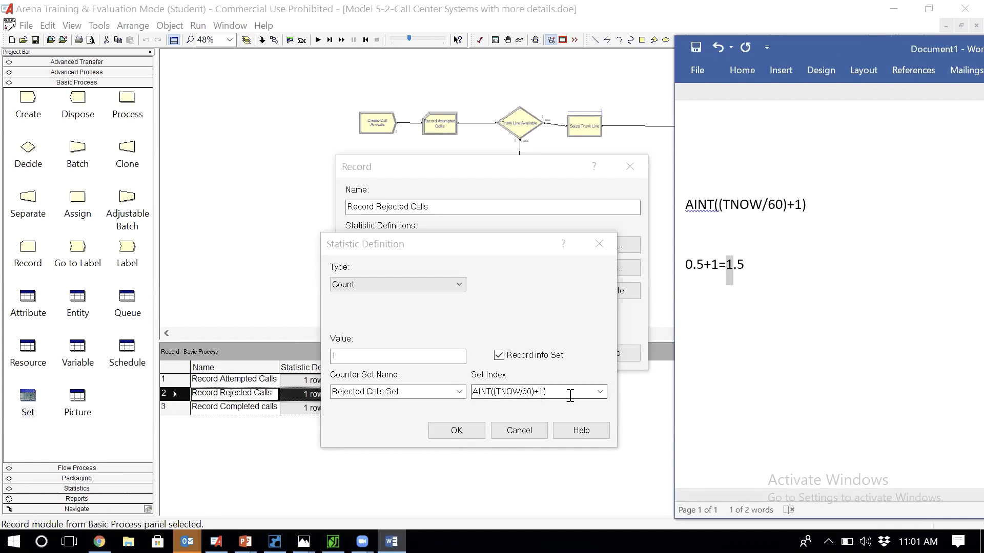
pyautogui.click(828, 198)
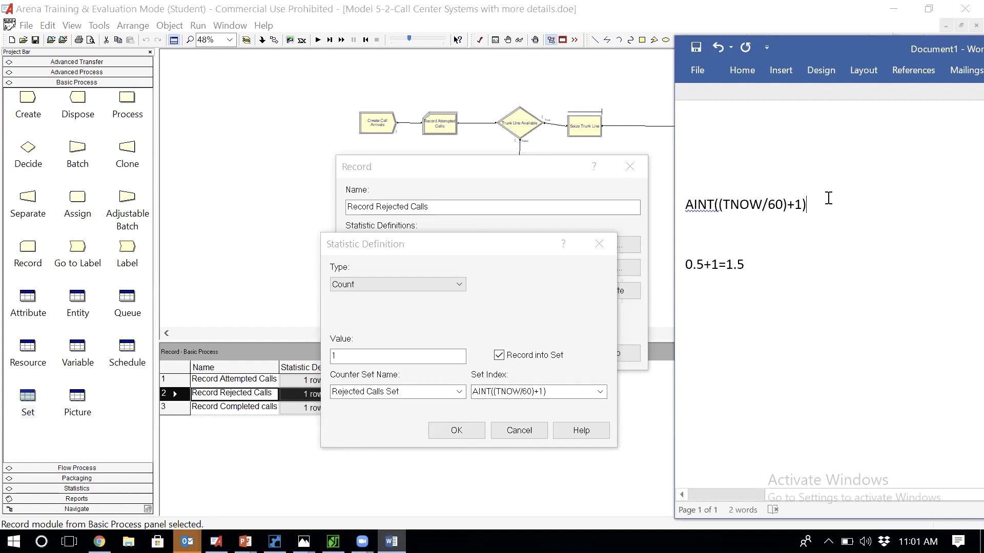
pyautogui.moveTo(828, 198); pyautogui.dragTo(691, 207)
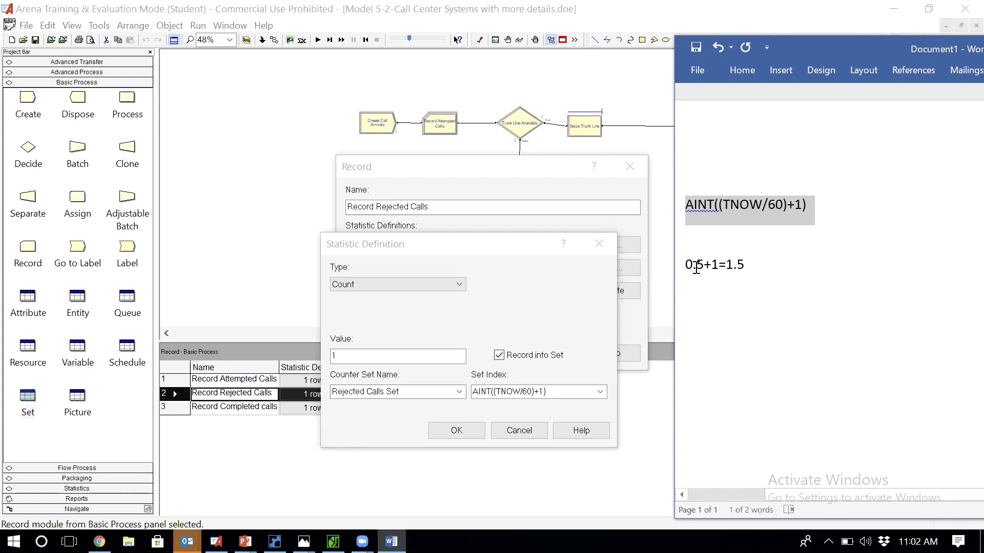
# Change the sample calculation below the expression to a numbered line reading "+1=2...."
pyautogui.moveTo(685, 265); pyautogui.dragTo(708, 264)
pyautogui.write('1.')
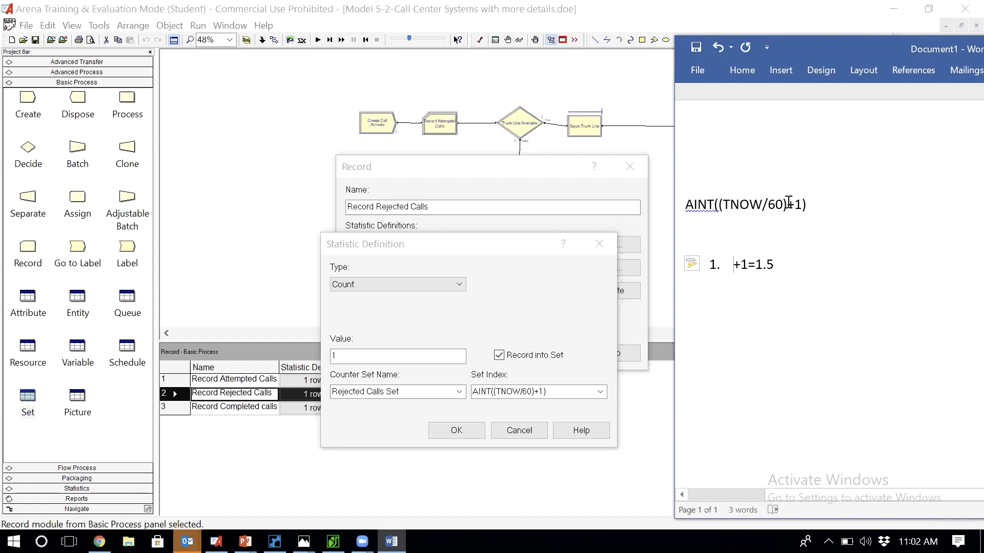
pyautogui.click(761, 265)
pyautogui.press('BackSpace')
pyautogui.write('2')
pyautogui.press('BackSpace')
pyautogui.write('...')
# Highlight the AINT argument and the integer part of the new sample result to compare them
pyautogui.click(714, 204)
pyautogui.moveTo(715, 201); pyautogui.dragTo(809, 205)
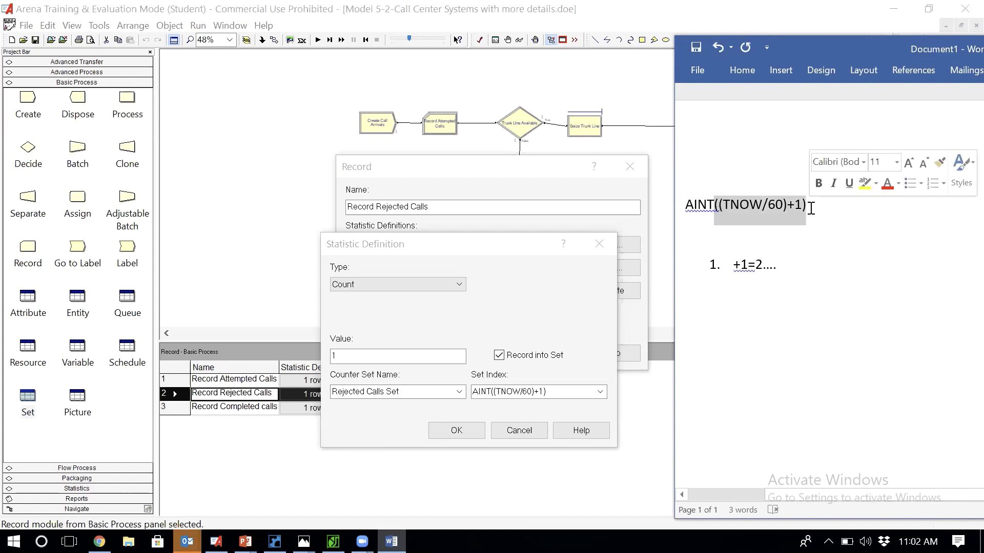
pyautogui.click(756, 264)
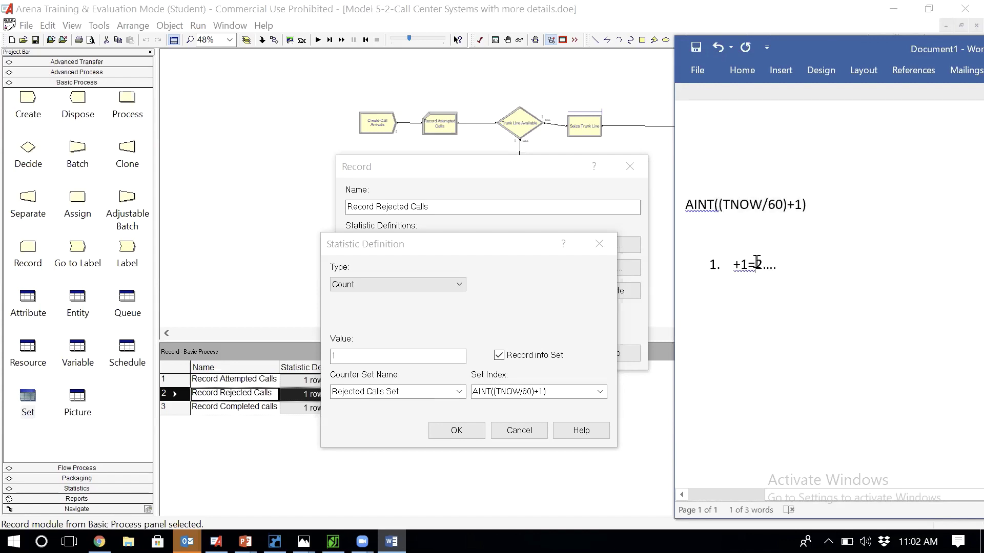
pyautogui.doubleClick(763, 261)
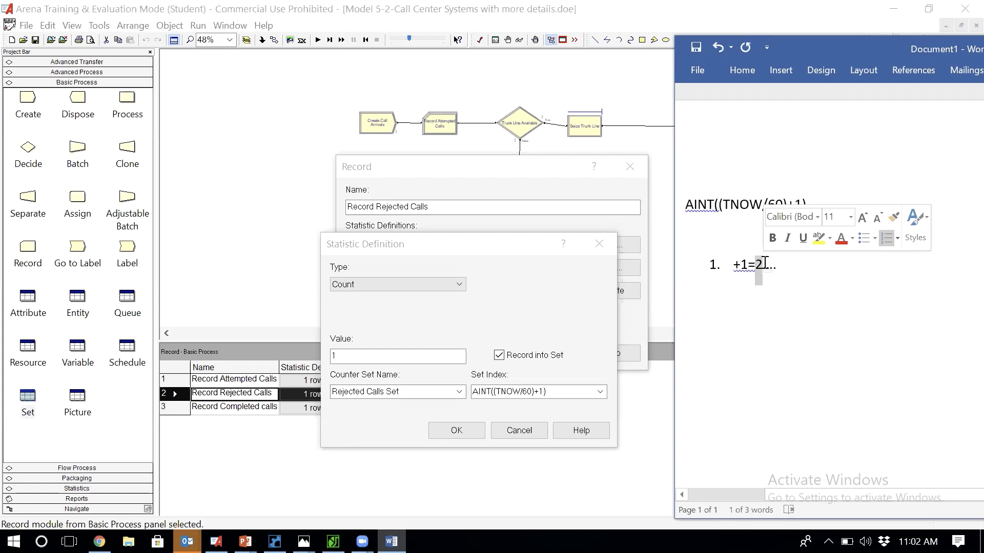
# Return to Arena and accept the statistic definition for Record Rejected Calls
pyautogui.click(769, 308)
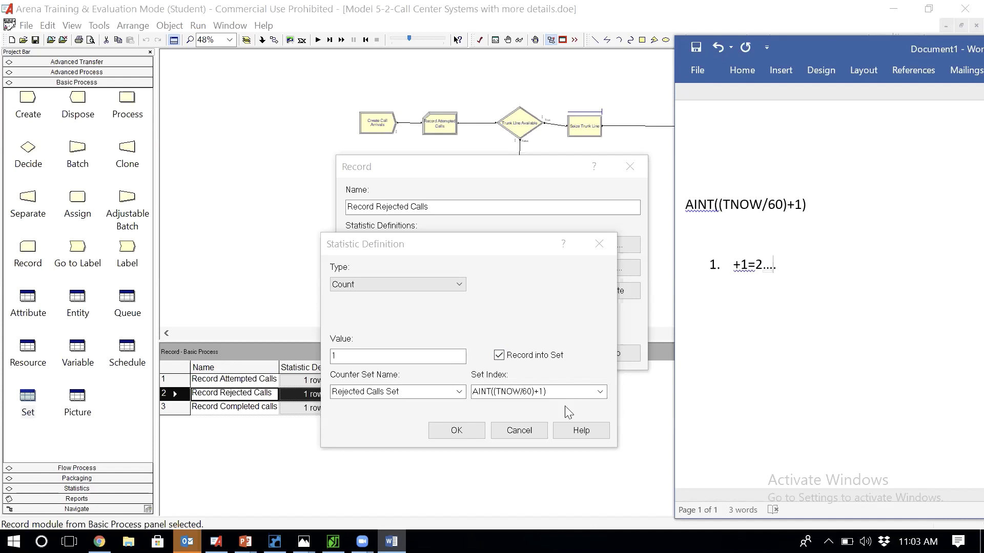
pyautogui.click(631, 79)
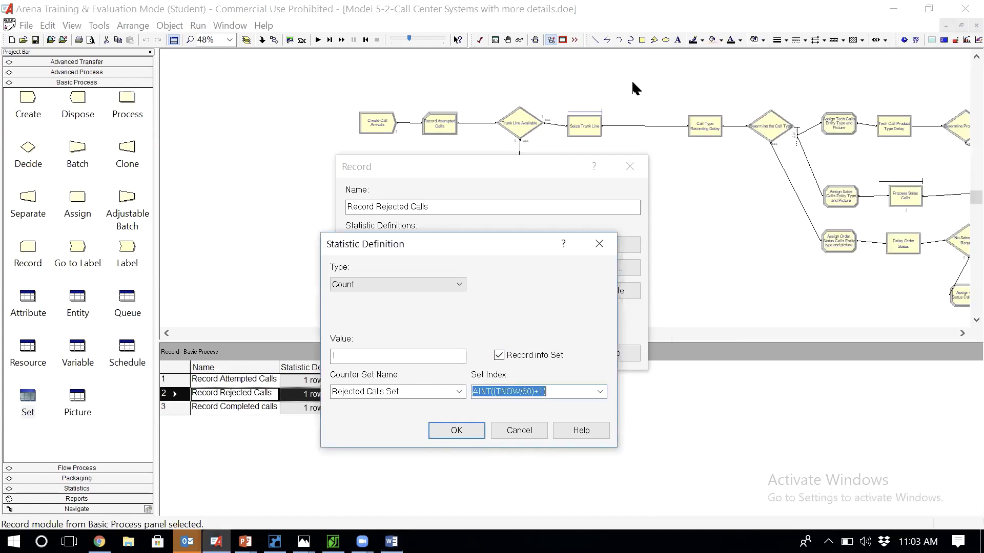
pyautogui.click(458, 432)
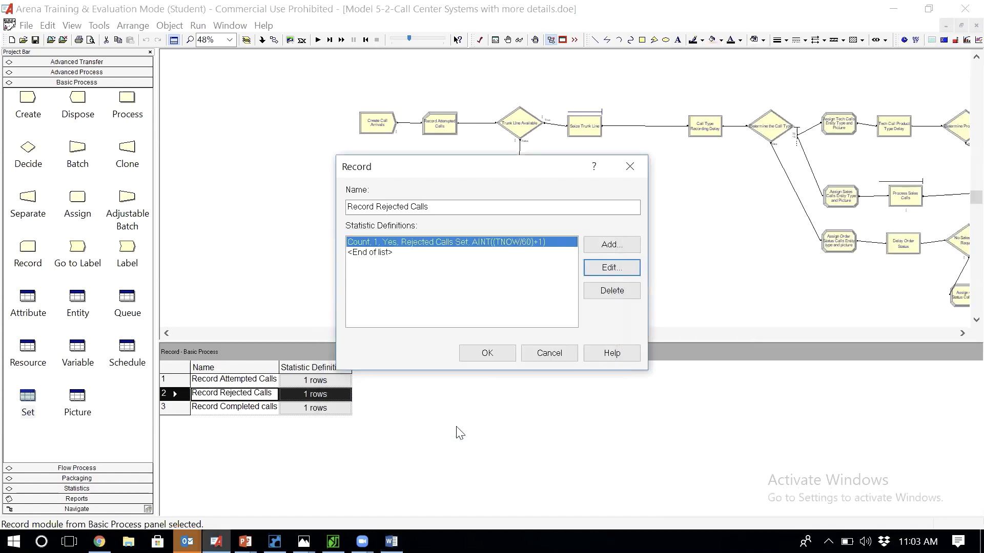
# Accept the Record Rejected Calls module settings and save the model
pyautogui.click(497, 354)
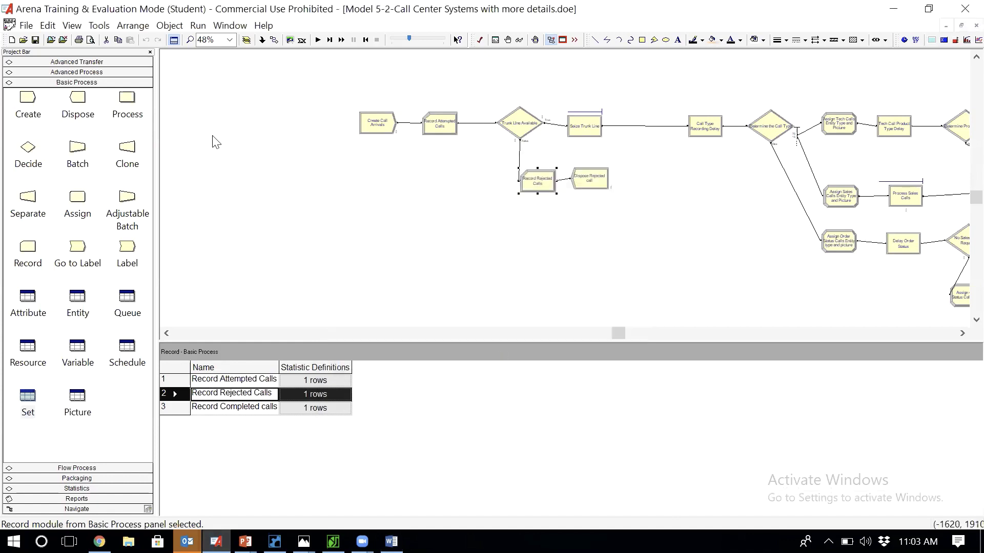
pyautogui.click(36, 39)
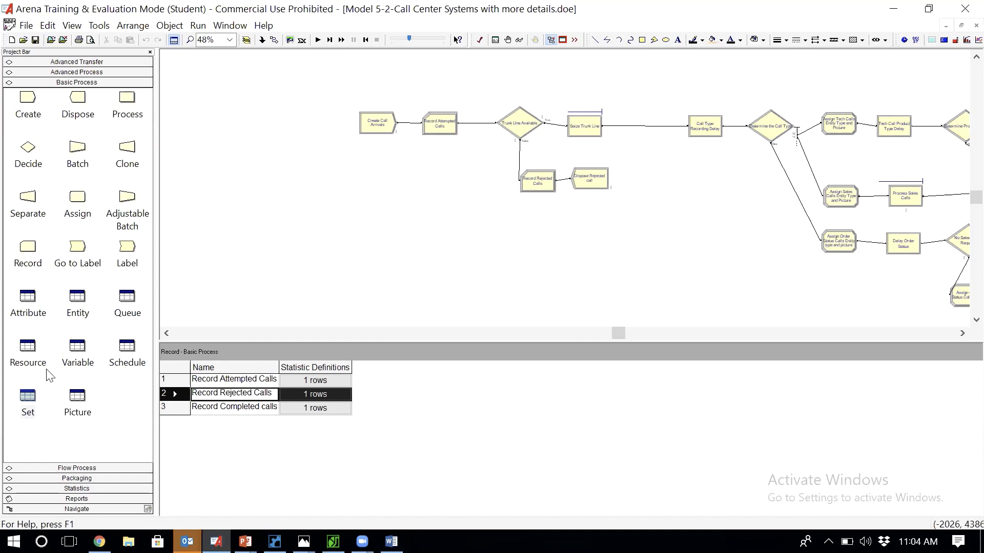
# Open the Rejected Calls Set definition for editing and check its list of period members for gaps
pyautogui.click(28, 396)
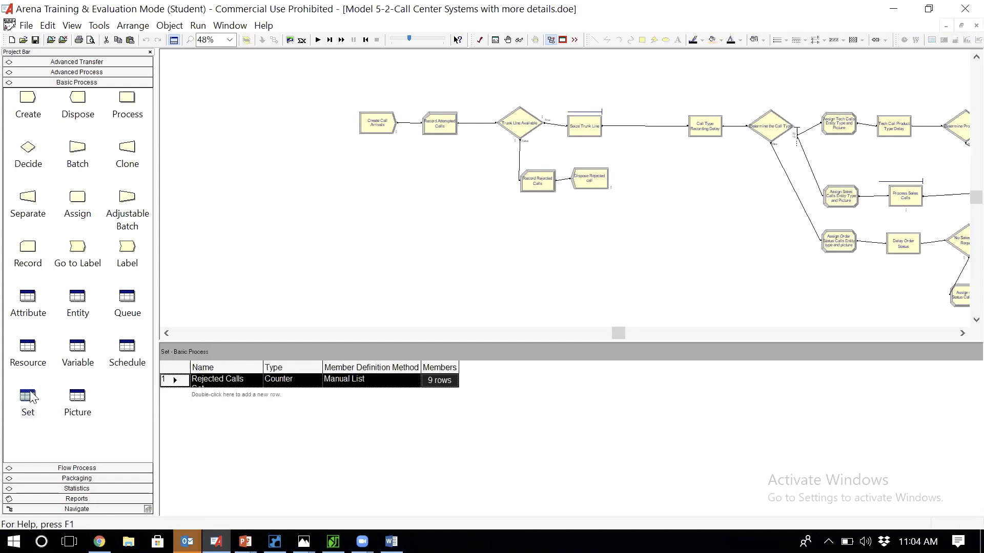
pyautogui.rightClick(174, 382)
pyautogui.click(176, 388)
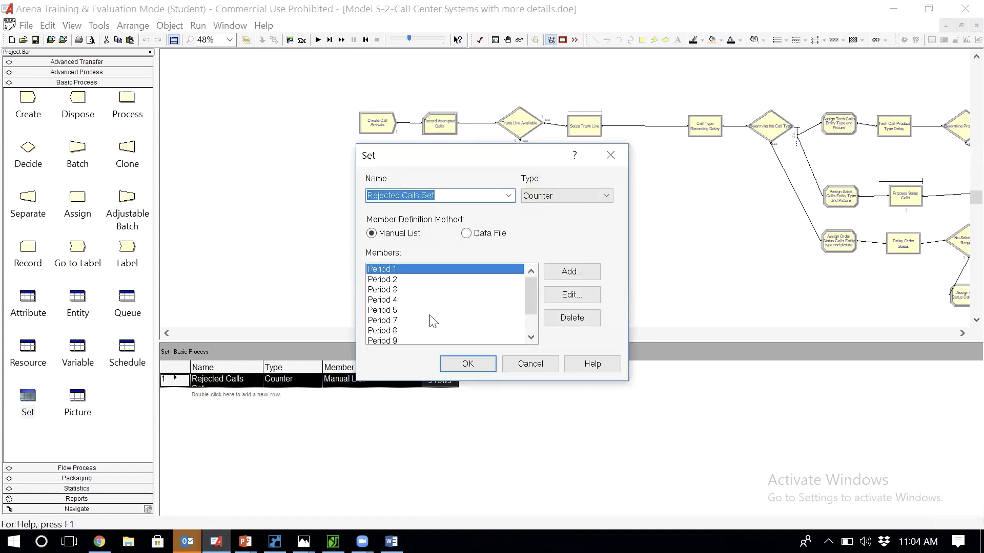
pyautogui.click(531, 337)
pyautogui.click(531, 337)
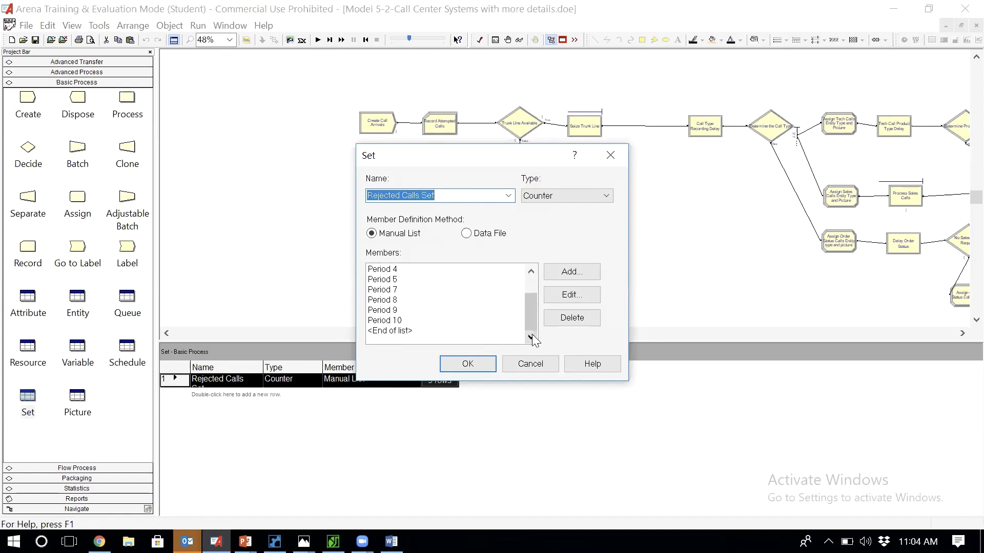
pyautogui.click(531, 270)
pyautogui.click(530, 270)
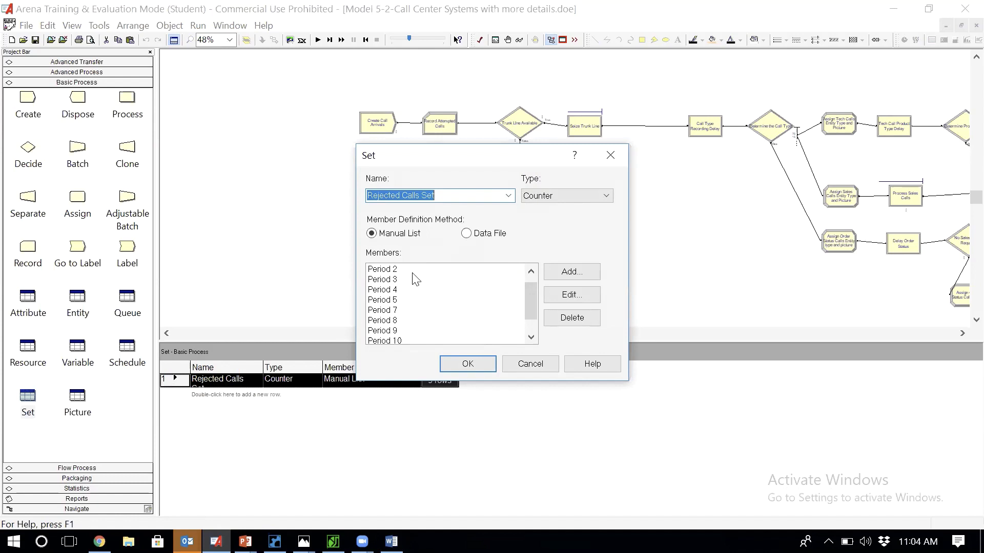
pyautogui.click(569, 272)
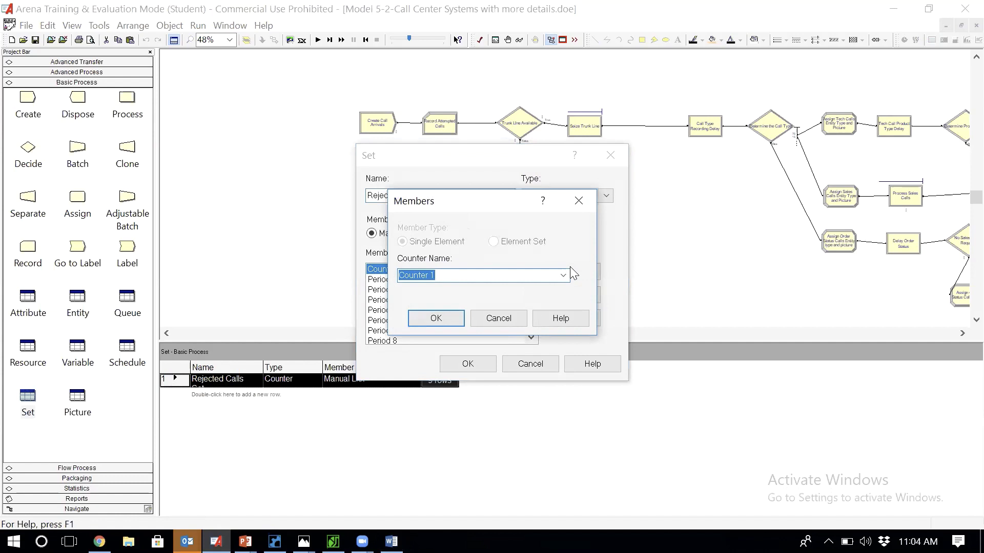
pyautogui.write('Period 1')
pyautogui.click(451, 318)
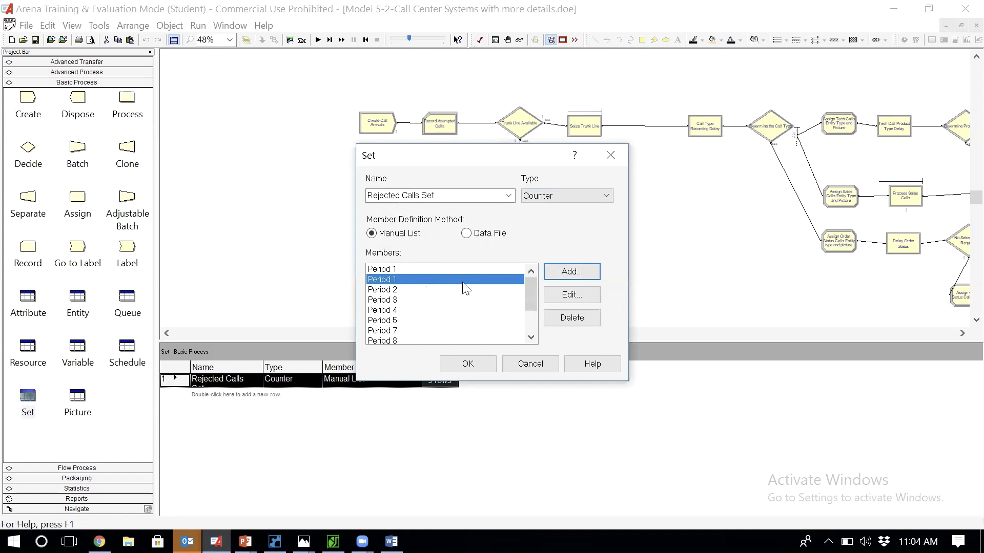
pyautogui.click(571, 322)
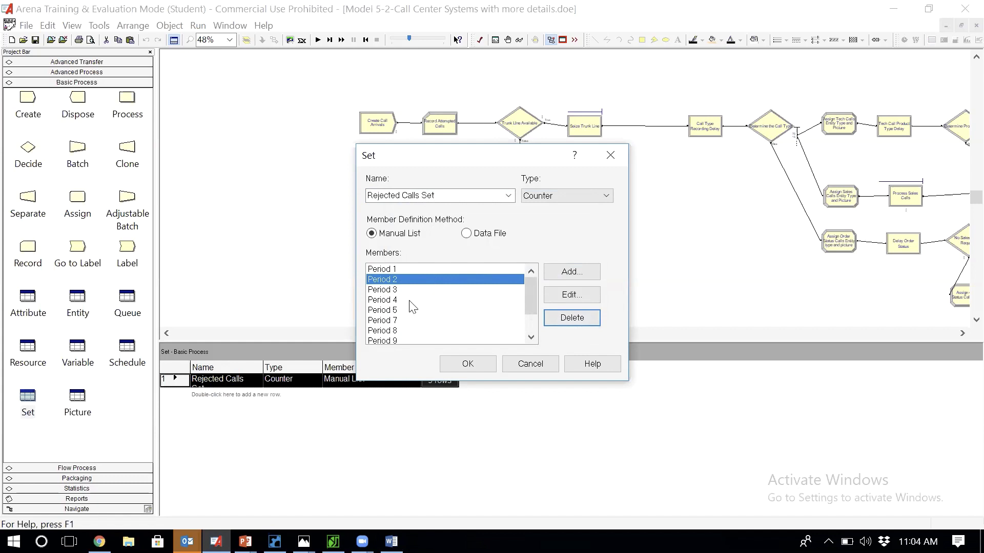
# Insert a counter member named Period 6 ahead of Period 7 in the Rejected Calls Set and accept the set
pyautogui.click(397, 322)
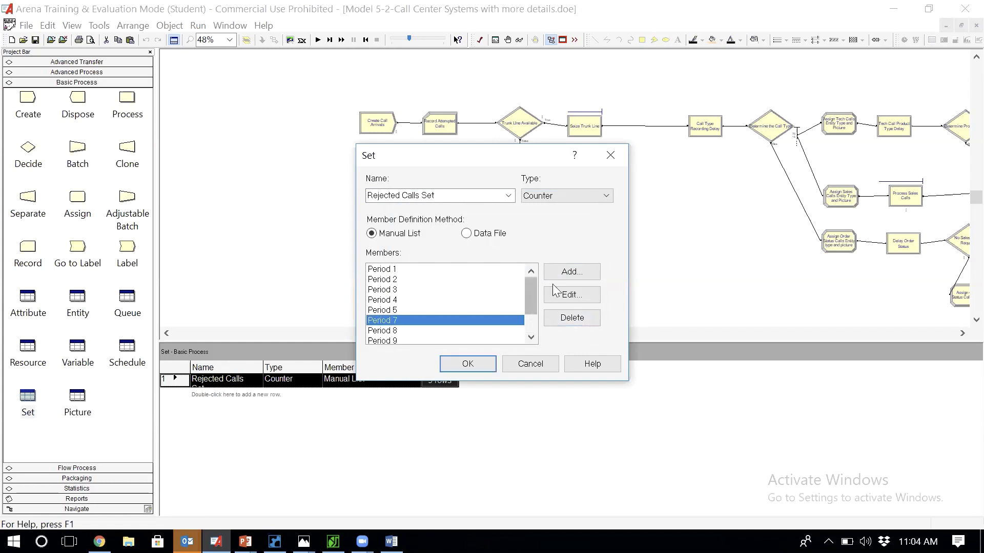
pyautogui.click(580, 275)
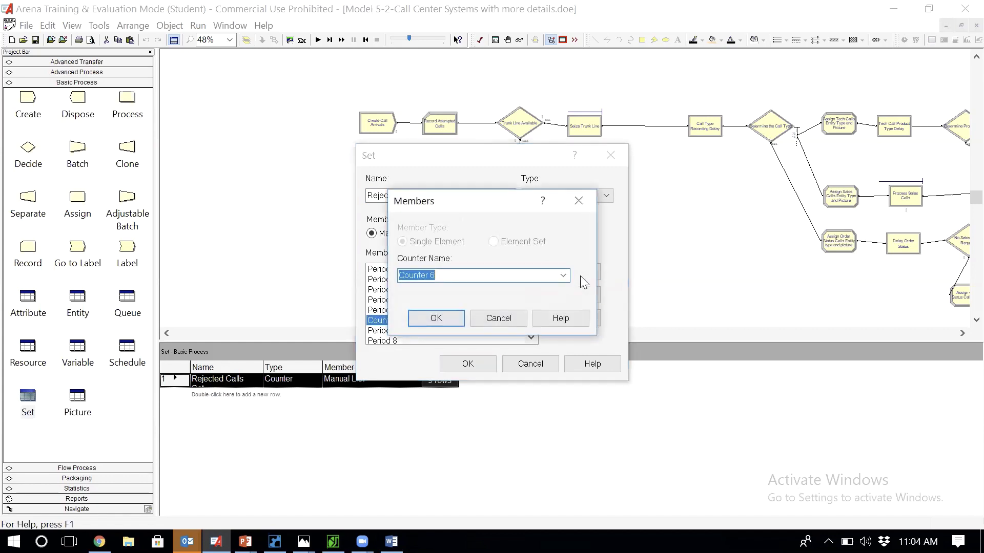
pyautogui.write('Period 6')
pyautogui.click(436, 320)
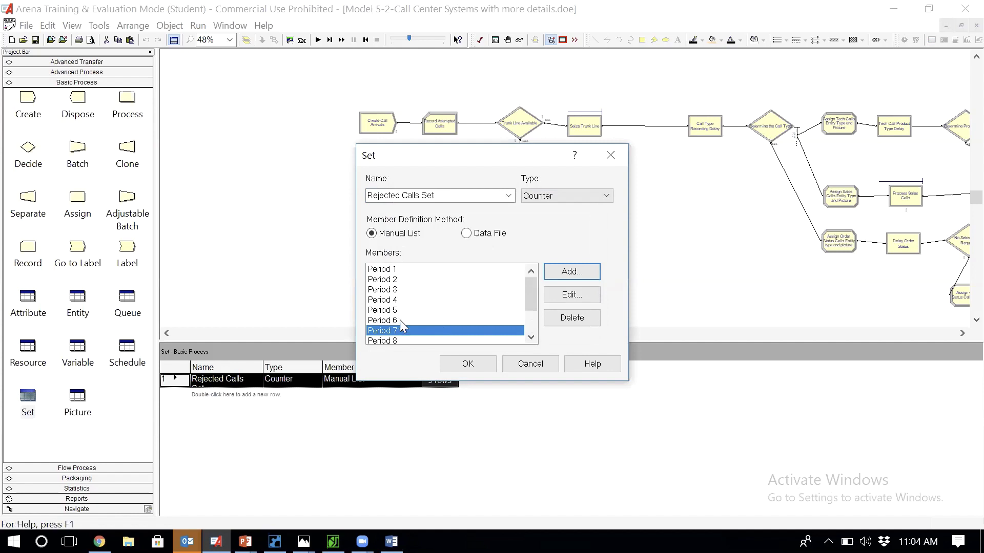
pyautogui.click(530, 338)
pyautogui.click(531, 338)
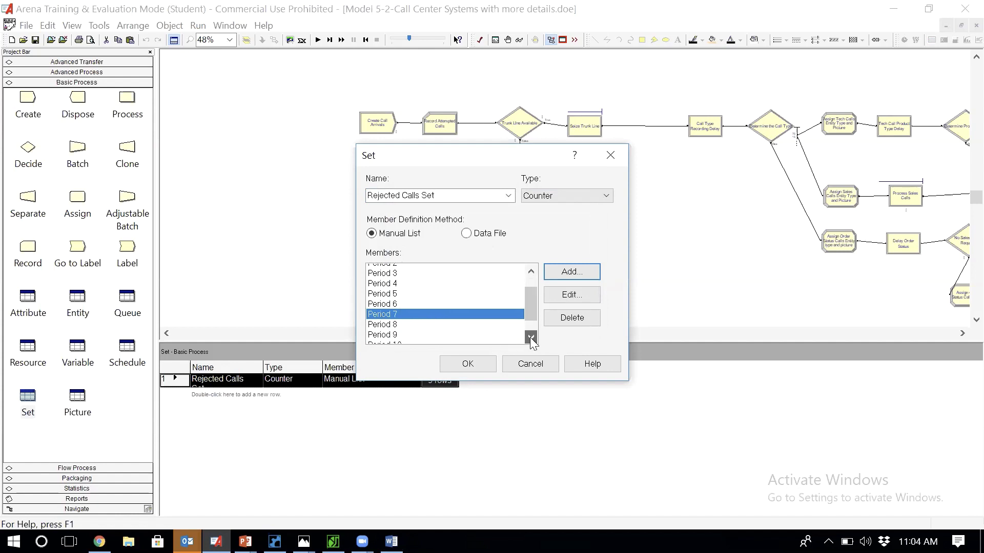
pyautogui.click(530, 338)
pyautogui.click(531, 338)
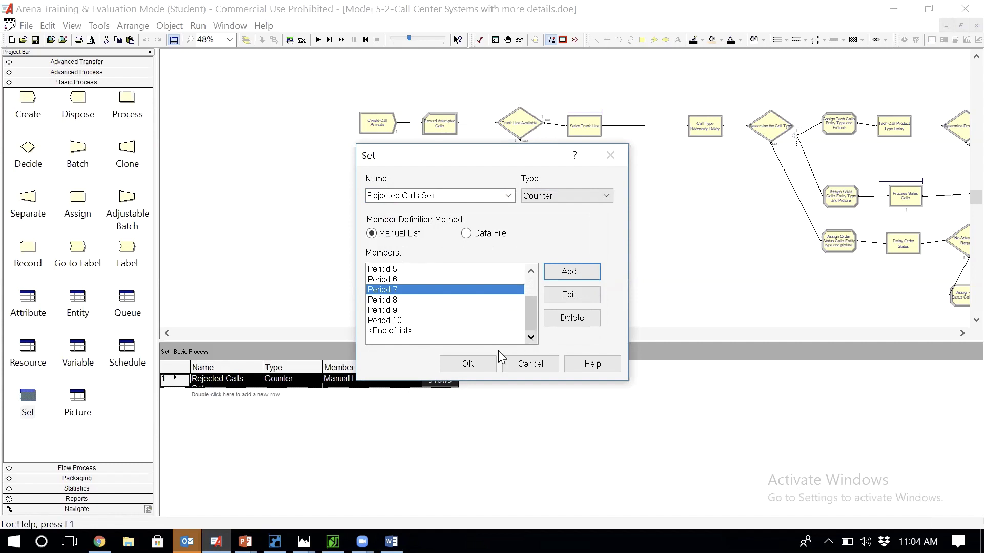
pyautogui.click(472, 368)
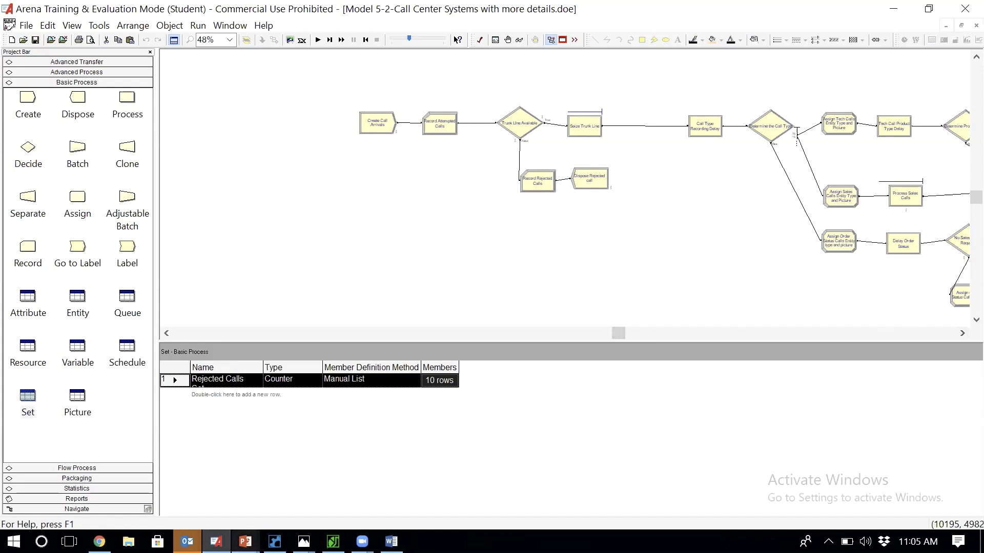
# Switch to the PowerPoint presentation and review the listed model changes, highlighting the bullet on counting rejections per hour
pyautogui.moveTo(245, 542)
pyautogui.click(369, 484)
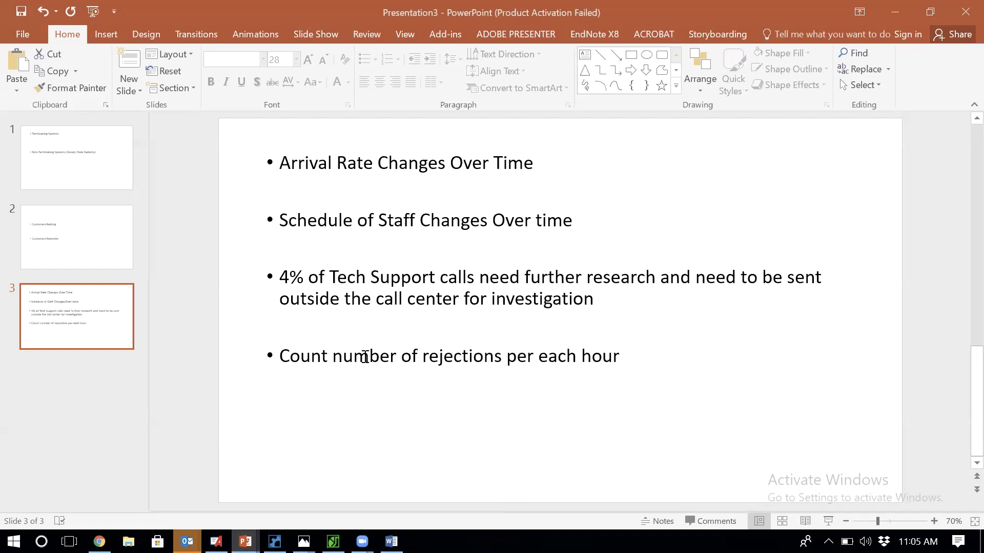
pyautogui.doubleClick(364, 357)
pyautogui.tripleClick(366, 359)
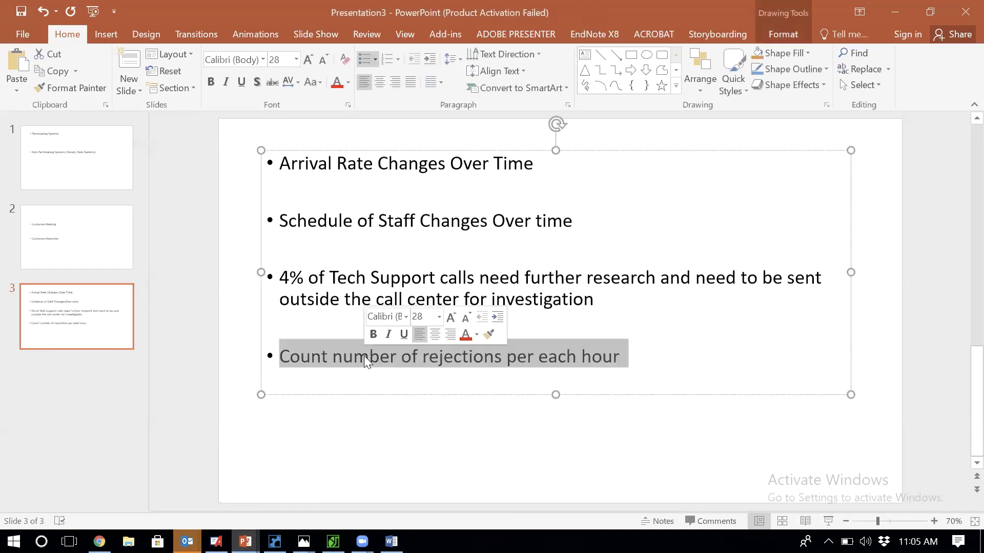
pyautogui.doubleClick(366, 359)
pyautogui.press('Escape')
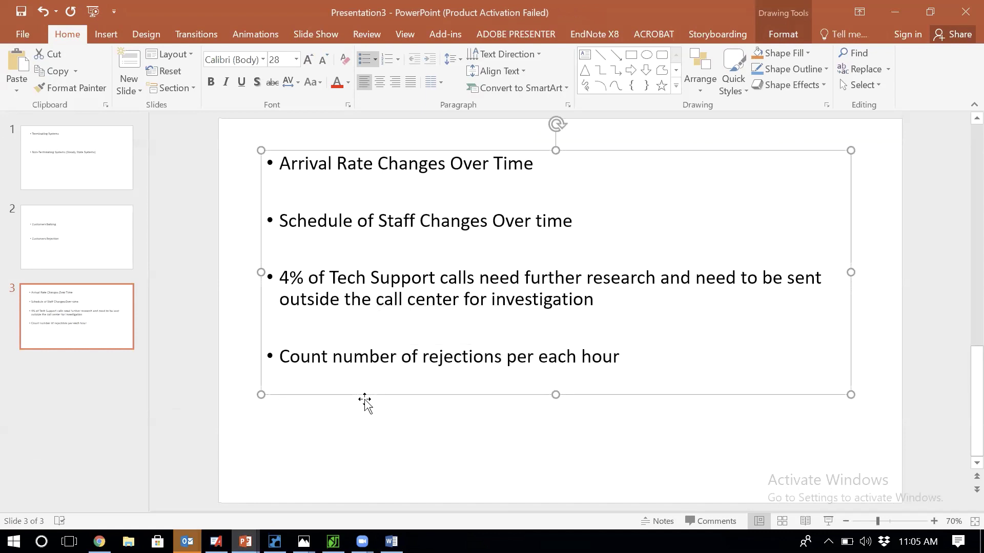
pyautogui.click(490, 140)
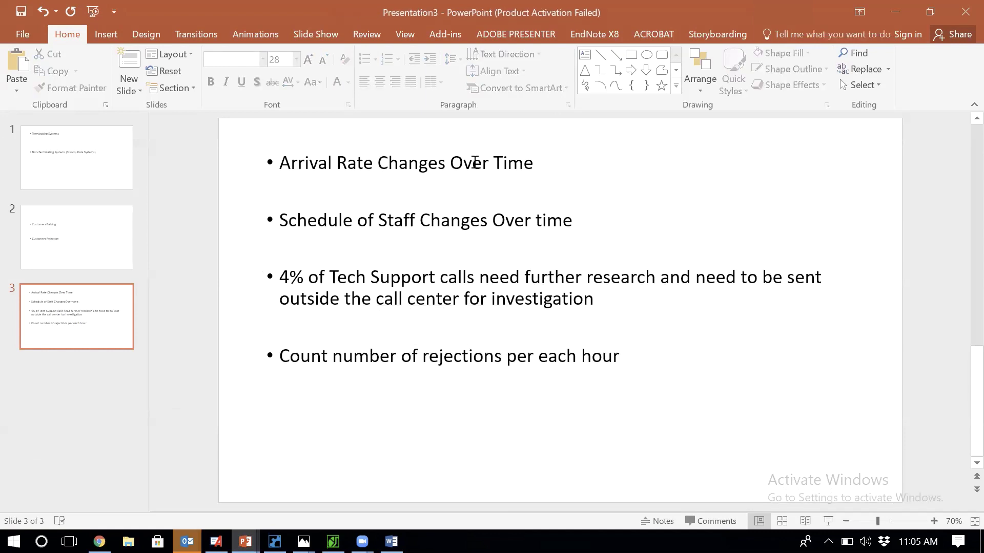
pyautogui.click(472, 163)
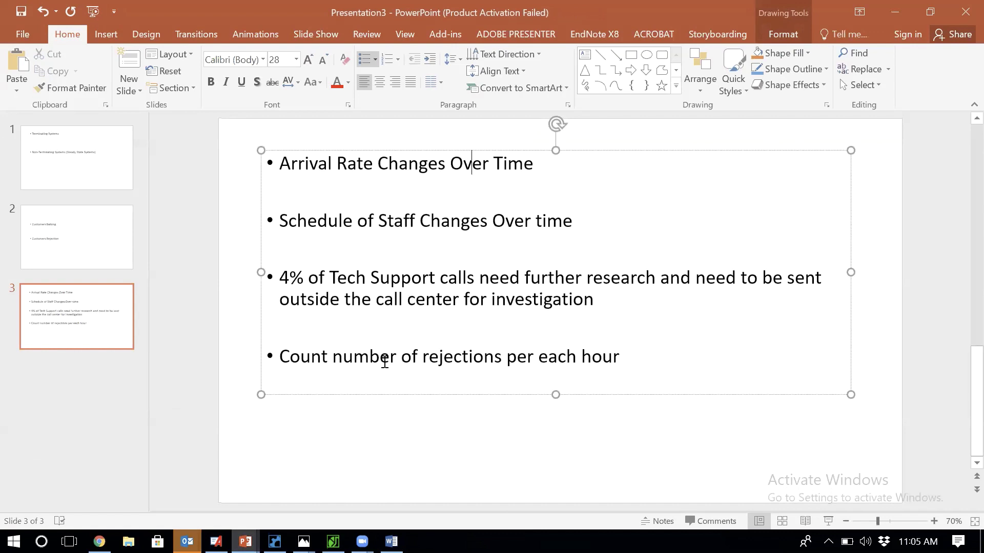
pyautogui.click(384, 361)
pyautogui.click(410, 418)
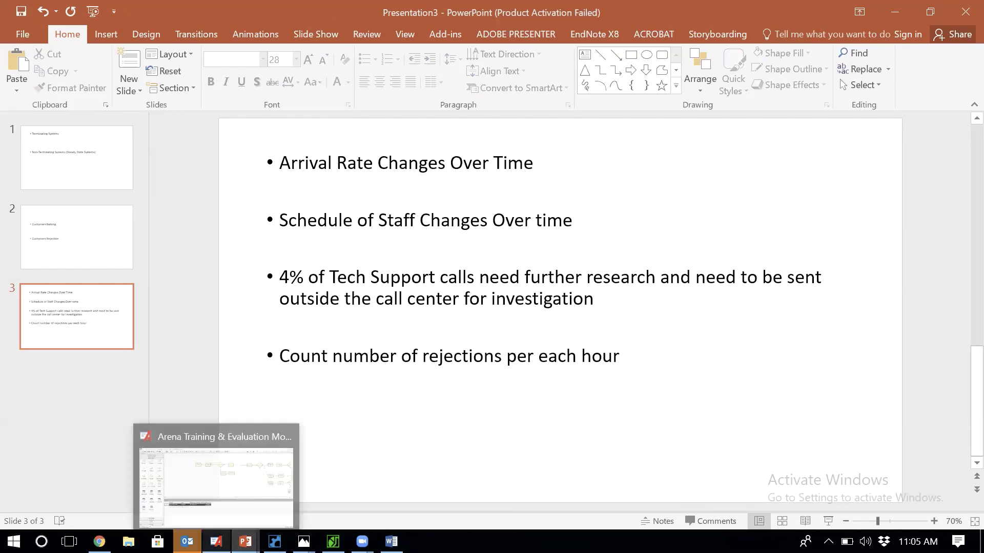
# Return to Arena and shift the module chain from Release Trunk Line through the final Dispose downward, level with the No Sales Person Required decision
pyautogui.click(215, 542)
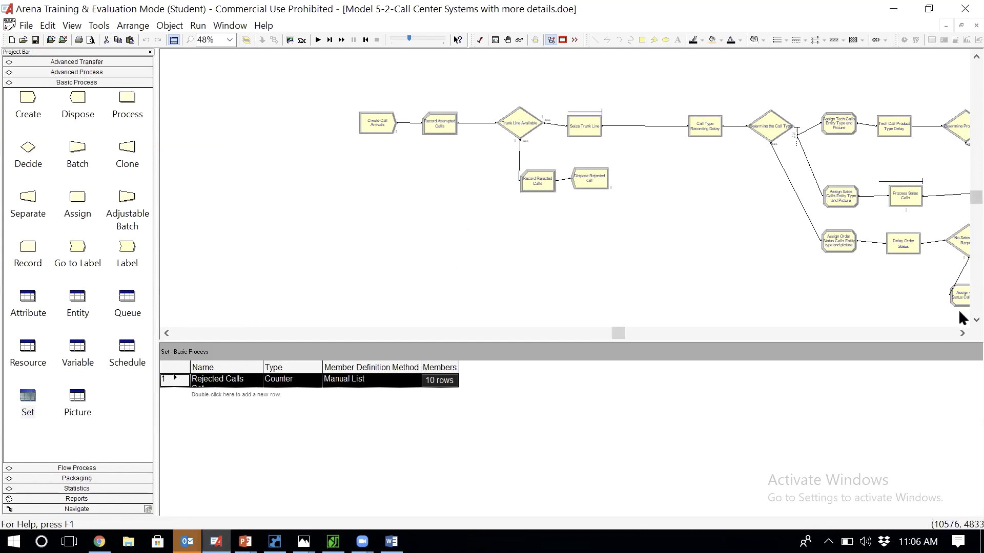
pyautogui.click(961, 333)
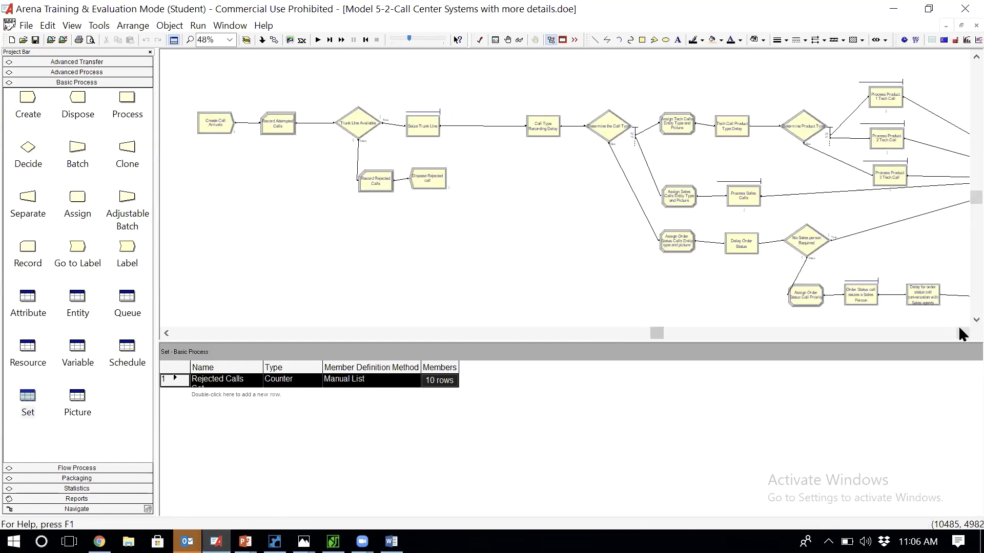
pyautogui.click(961, 333)
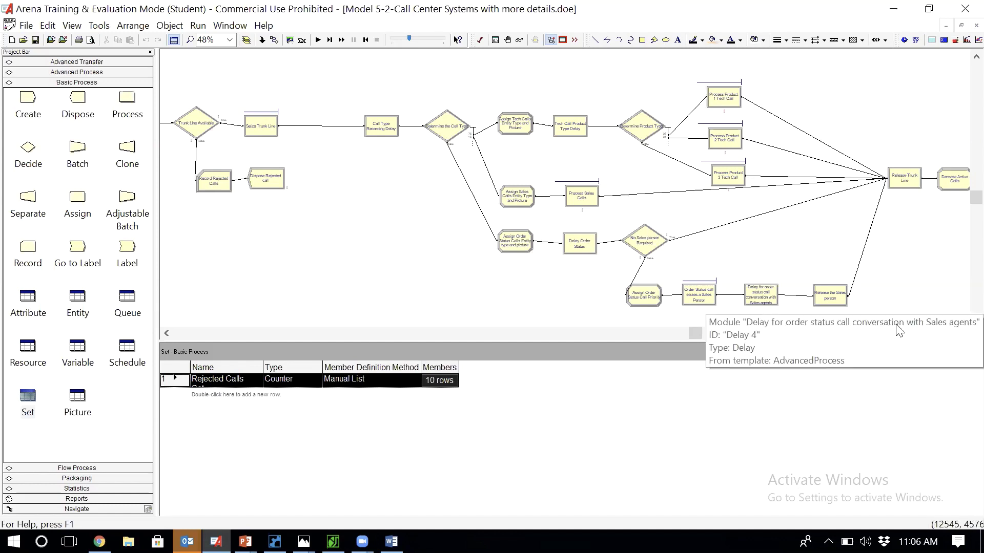
pyautogui.click(962, 334)
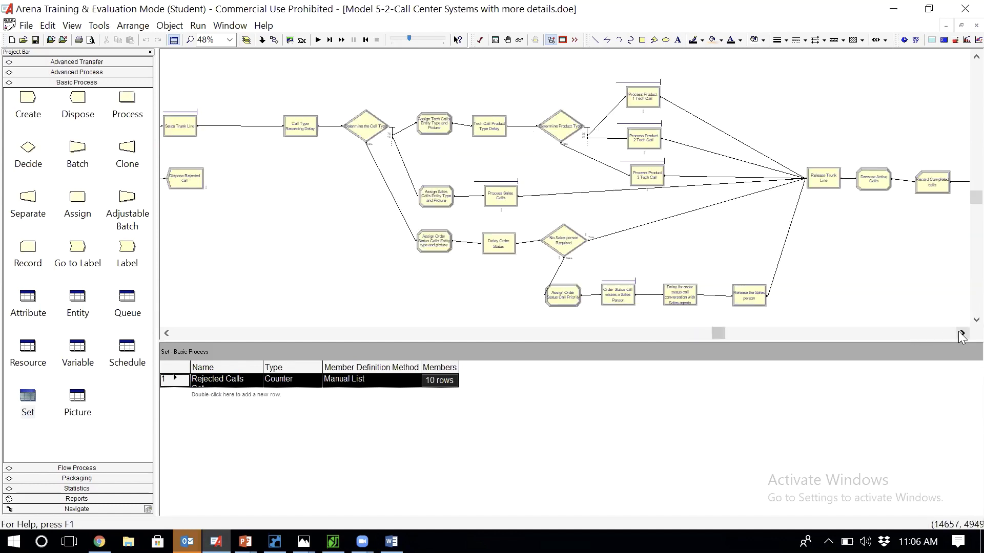
pyautogui.click(962, 333)
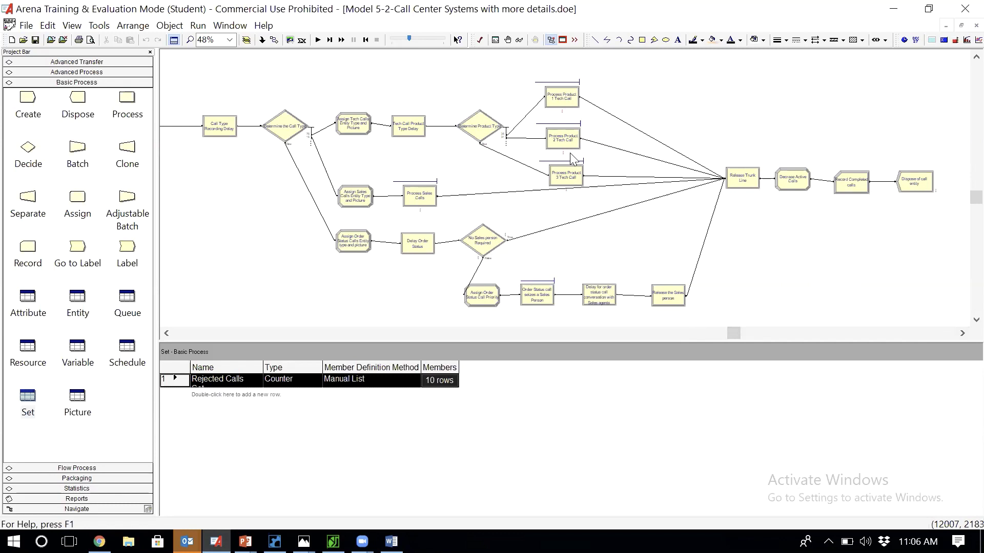
pyautogui.click(961, 333)
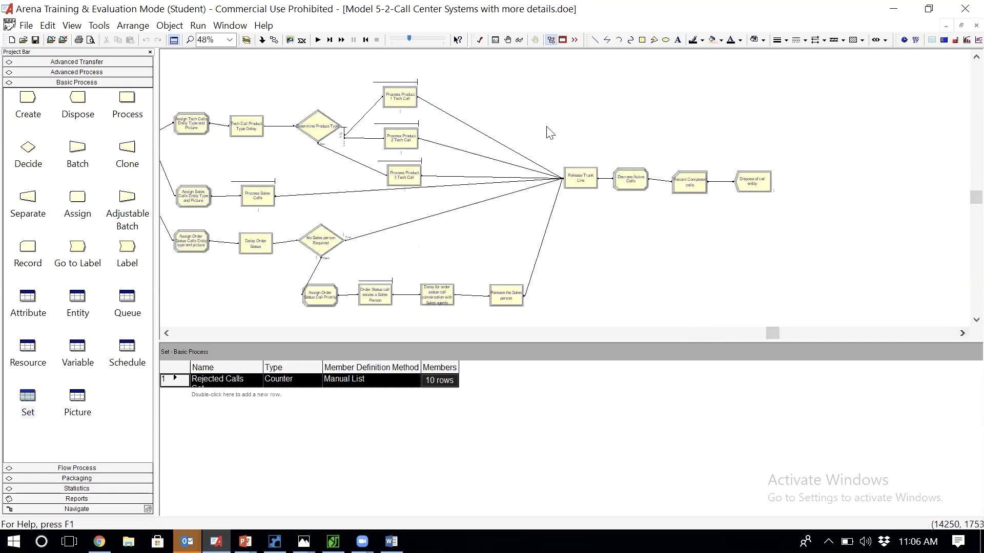
pyautogui.moveTo(545, 140); pyautogui.dragTo(828, 221)
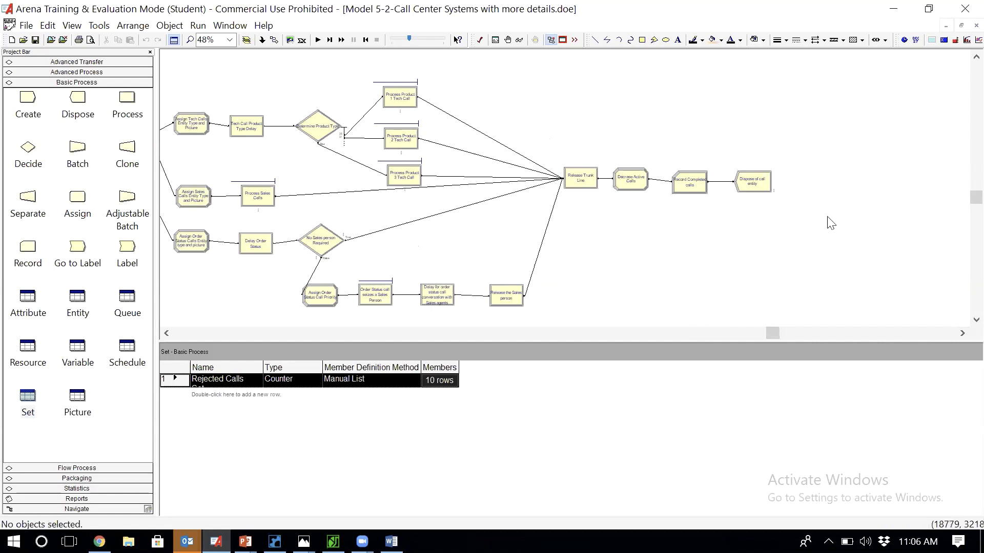
pyautogui.moveTo(555, 144); pyautogui.dragTo(811, 224)
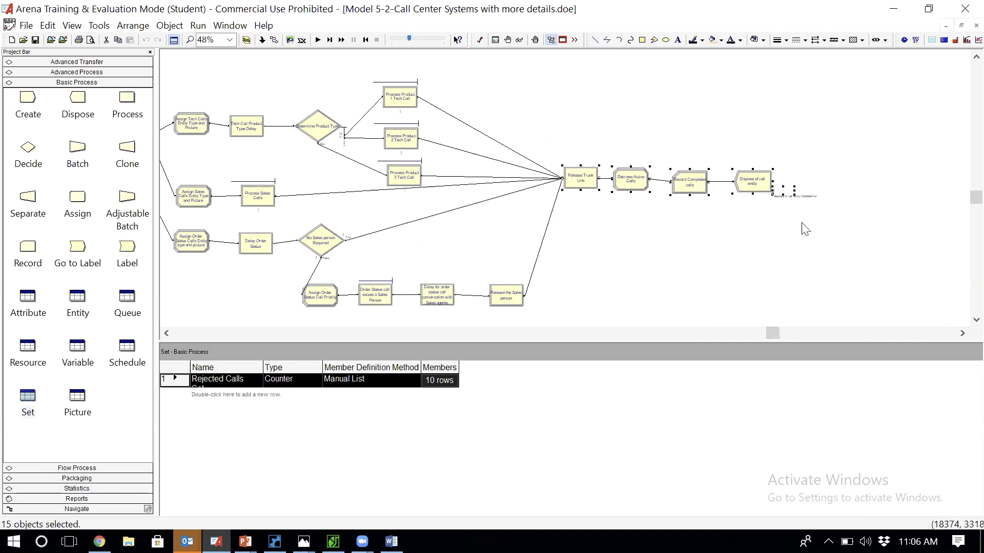
pyautogui.moveTo(688, 182); pyautogui.dragTo(682, 234)
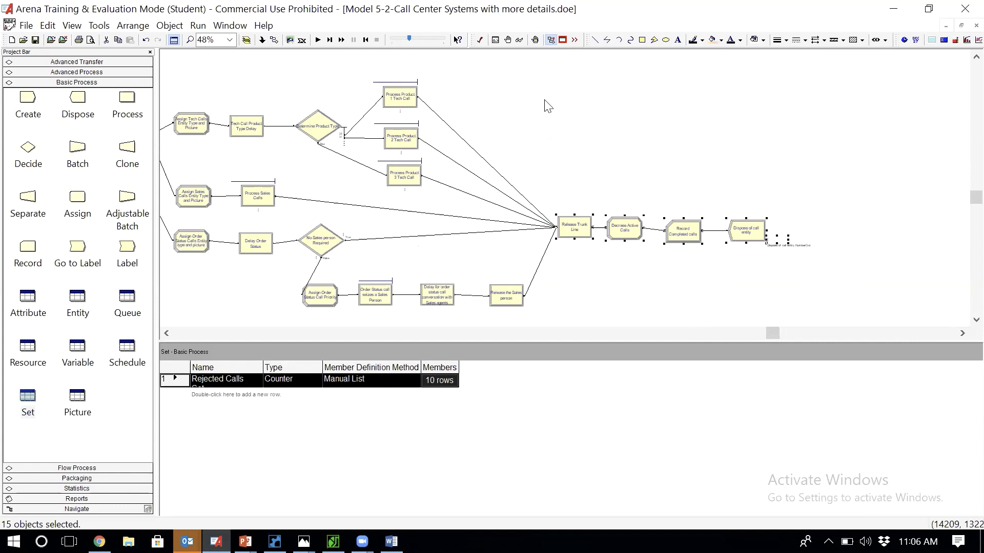
# Delete the connections from the three Process Product Tech Call modules to Release Trunk Line
pyautogui.click(446, 124)
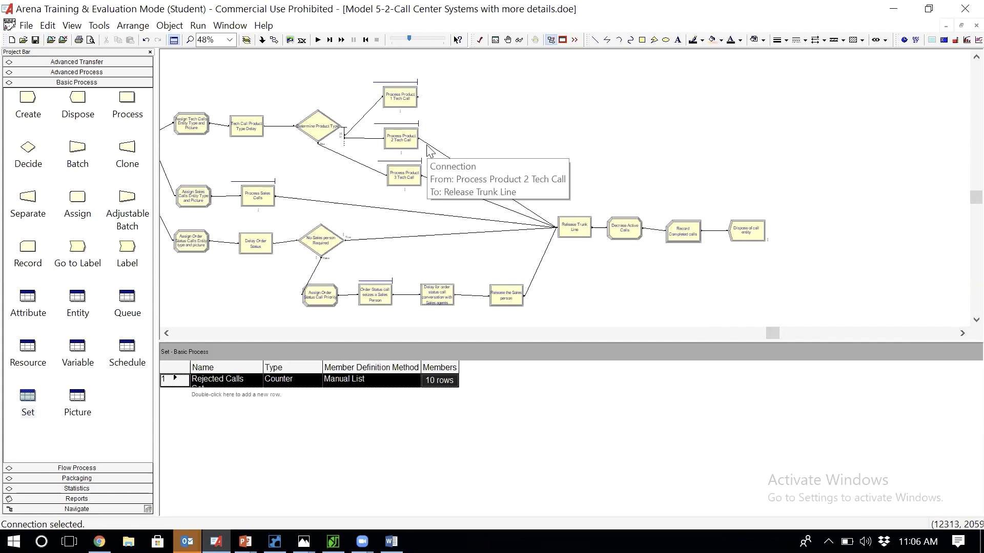
pyautogui.press('Delete')
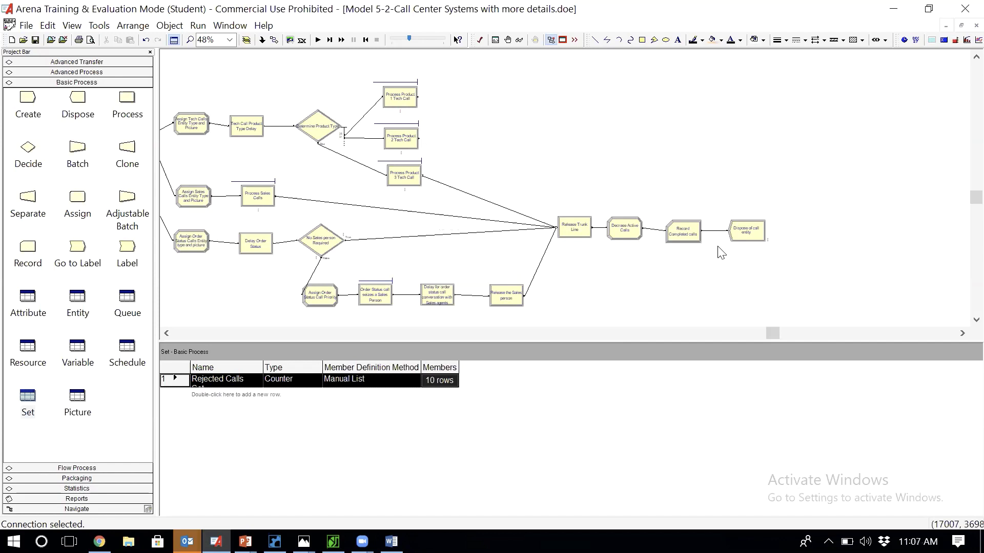
pyautogui.press('Delete')
# Move the Process Product 1, 2 and 3 Tech Call modules farther right, away from the product type decision
pyautogui.moveTo(375, 75); pyautogui.dragTo(436, 197)
pyautogui.moveTo(401, 100); pyautogui.dragTo(460, 98)
pyautogui.moveTo(409, 139); pyautogui.dragTo(464, 132)
pyautogui.moveTo(405, 180); pyautogui.dragTo(460, 175)
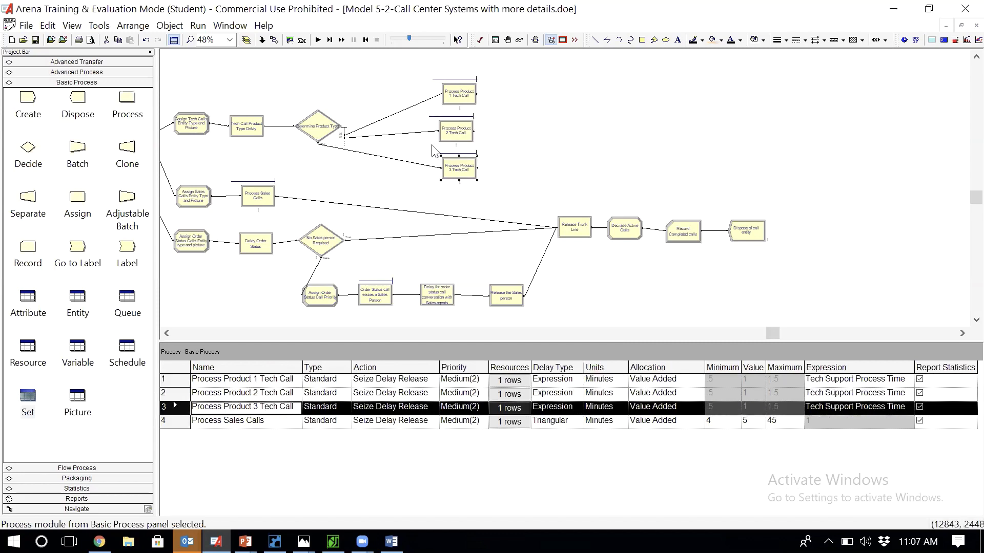
# Delete the connections from the product type decision to the three Process Product Tech Call modules
pyautogui.click(404, 110)
pyautogui.press('Delete')
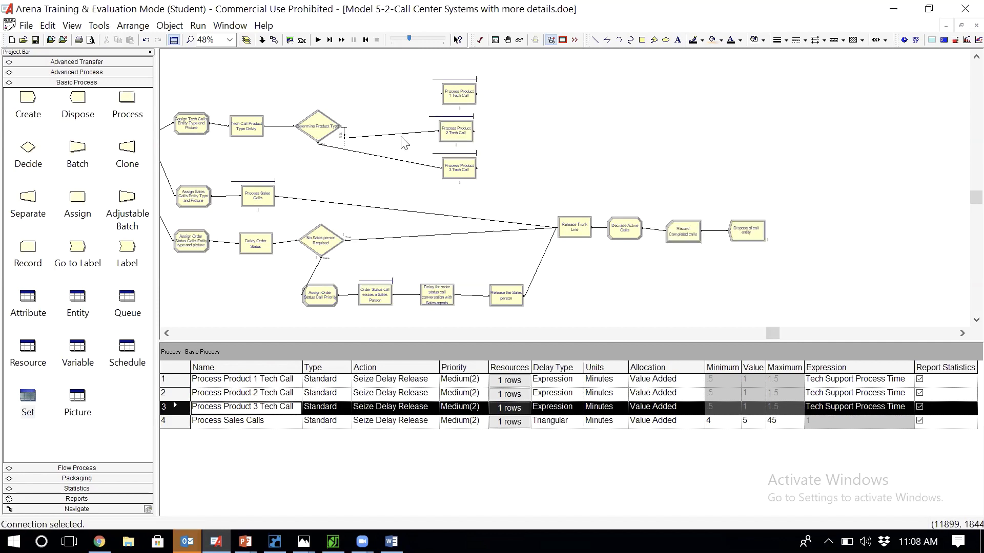
pyautogui.click(405, 136)
pyautogui.press('Delete')
pyautogui.press('Delete')
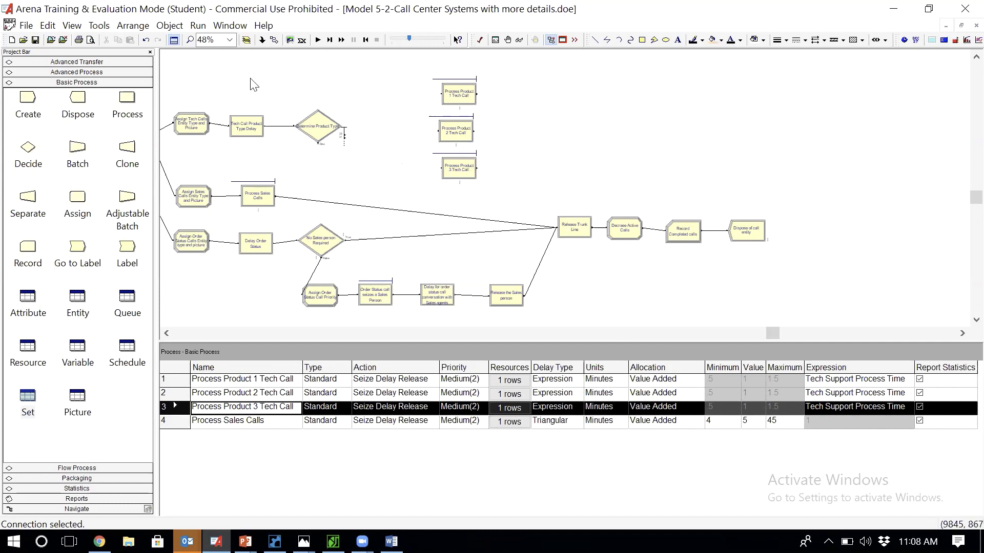
# Place an Assign module beside Process Product 1 Tech Call and name it "Assign entity type and pic to tech call product 1"
pyautogui.click(77, 201)
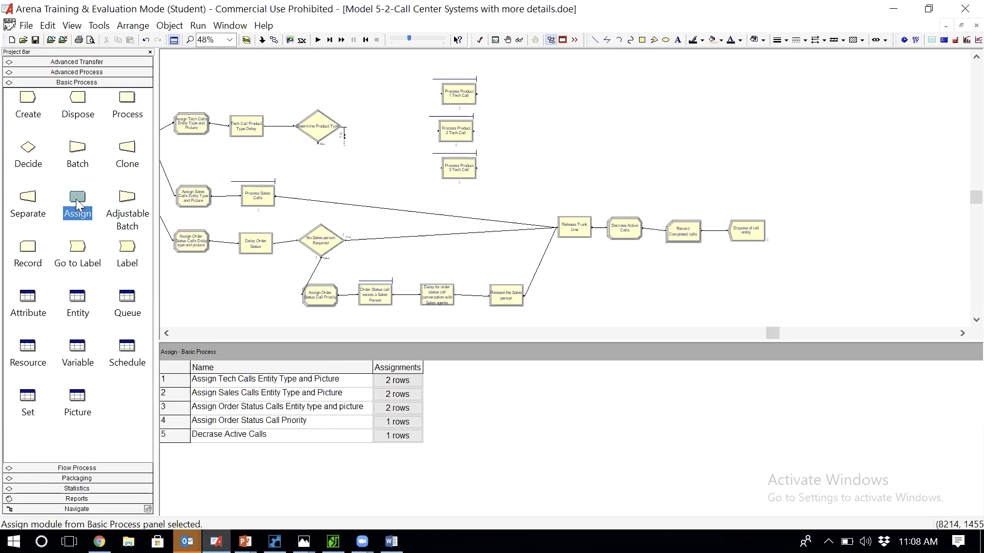
pyautogui.click(377, 99)
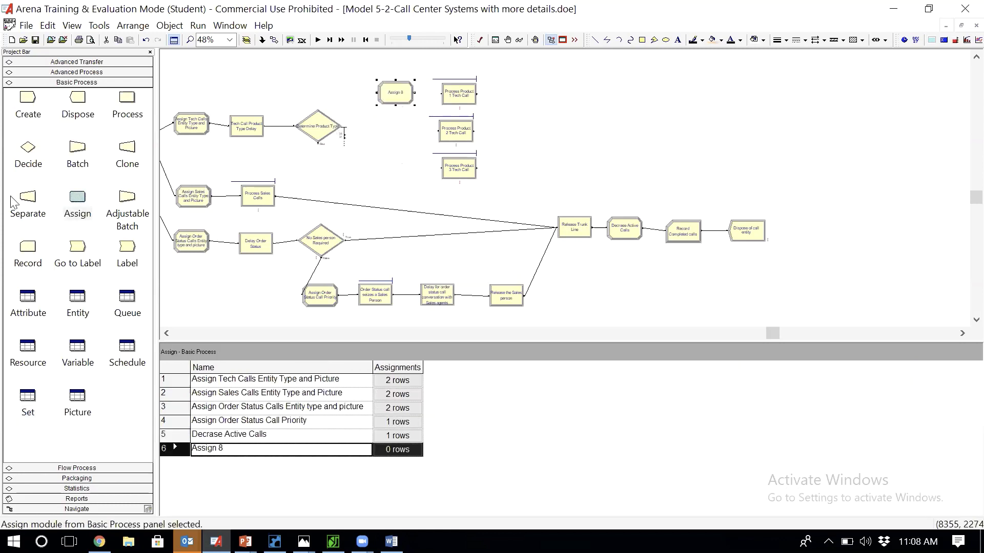
pyautogui.doubleClick(396, 94)
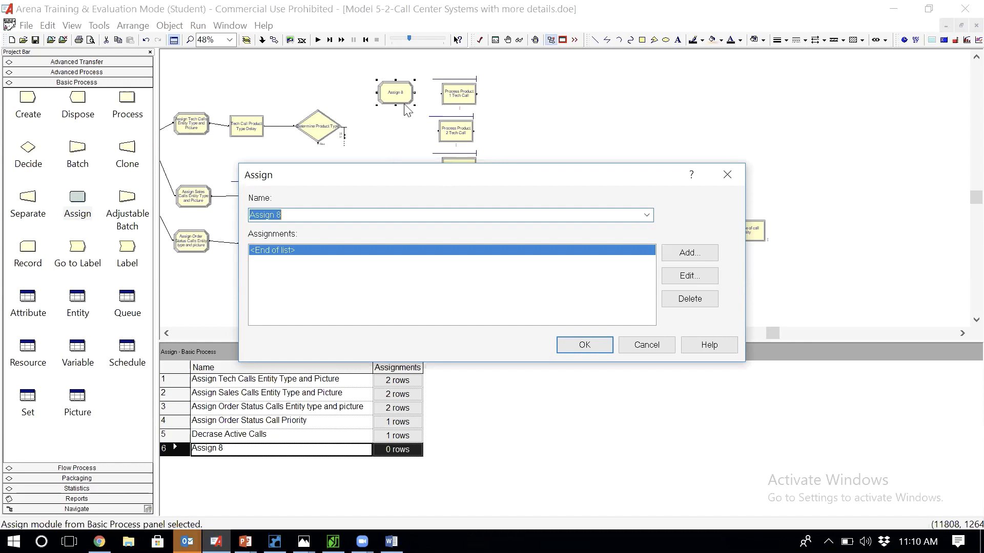
pyautogui.click(374, 215)
pyautogui.press('BackSpace')
pyautogui.write('entity typ e')
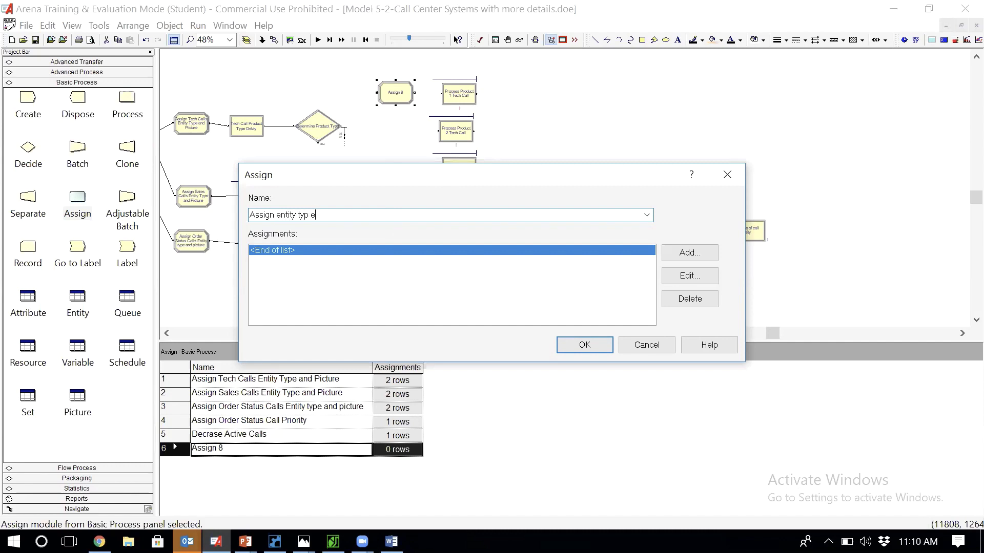
pyautogui.press('BackSpace')
pyautogui.press('BackSpace')
pyautogui.write('e and pic to product 1tech call')
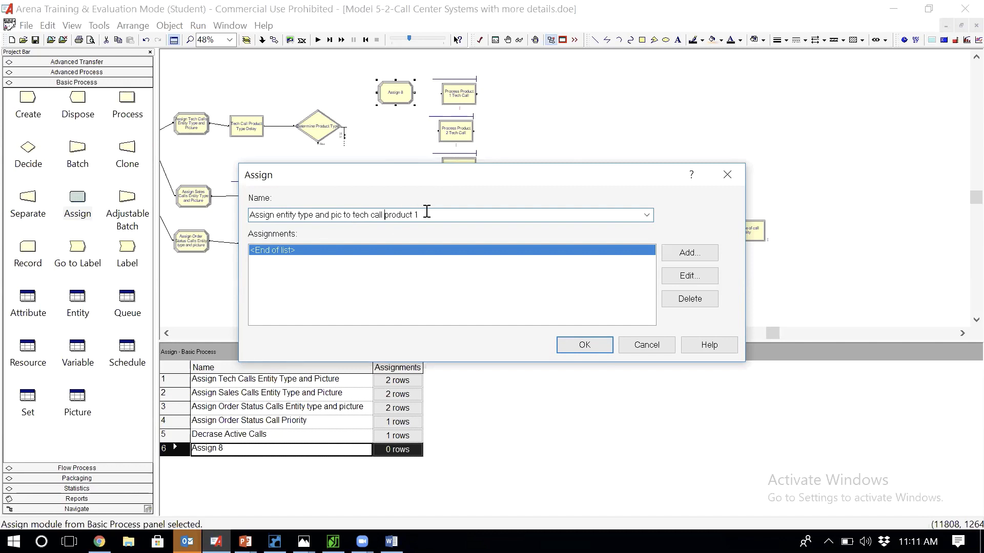
pyautogui.moveTo(426, 211); pyautogui.dragTo(253, 215)
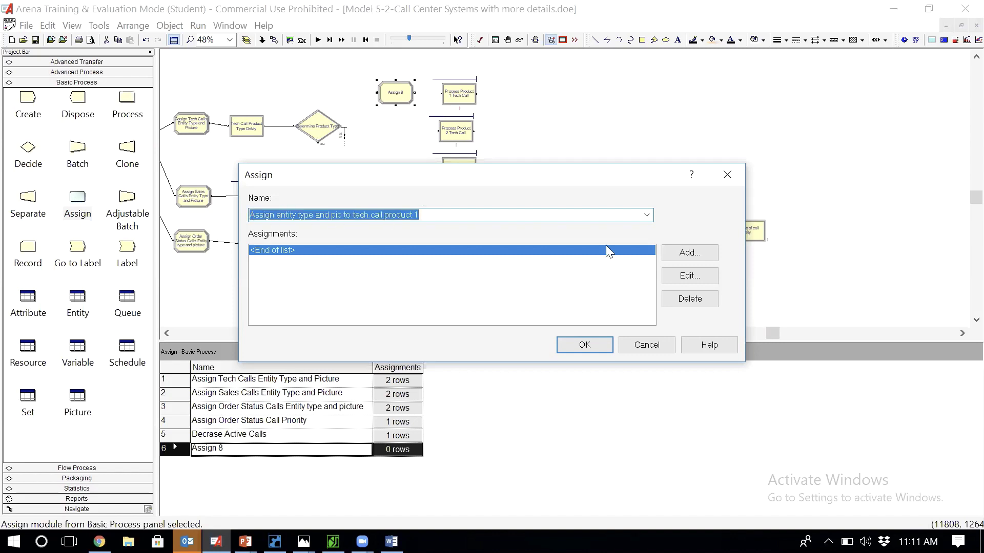
# Add an Entity Type assignment to the new Assign module with the entity type "Tech call Product 1"
pyautogui.click(690, 253)
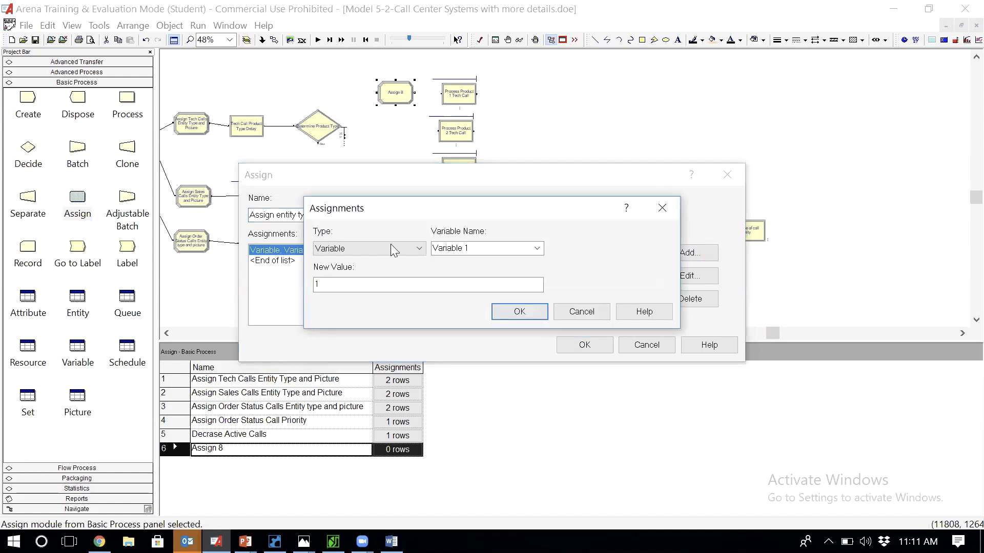
pyautogui.click(411, 251)
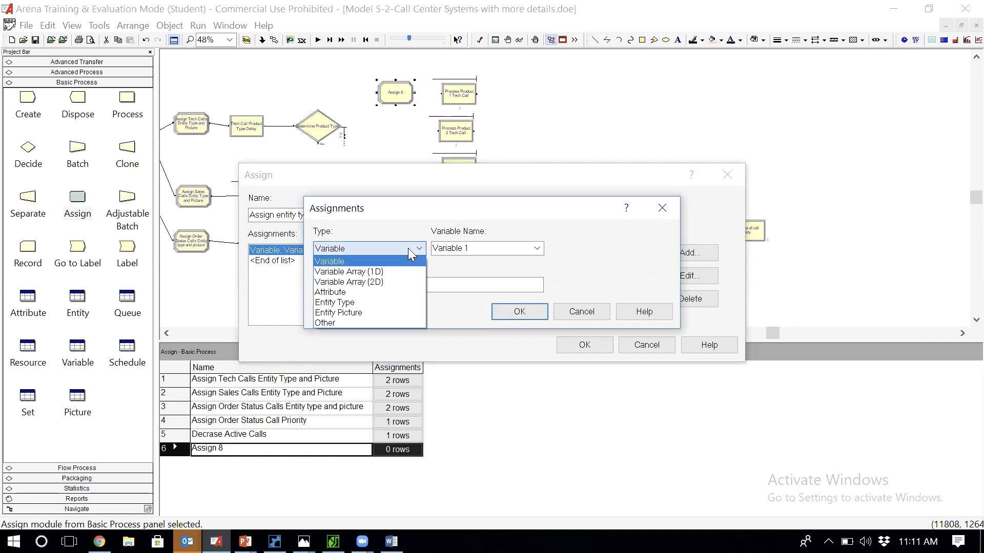
pyautogui.click(364, 303)
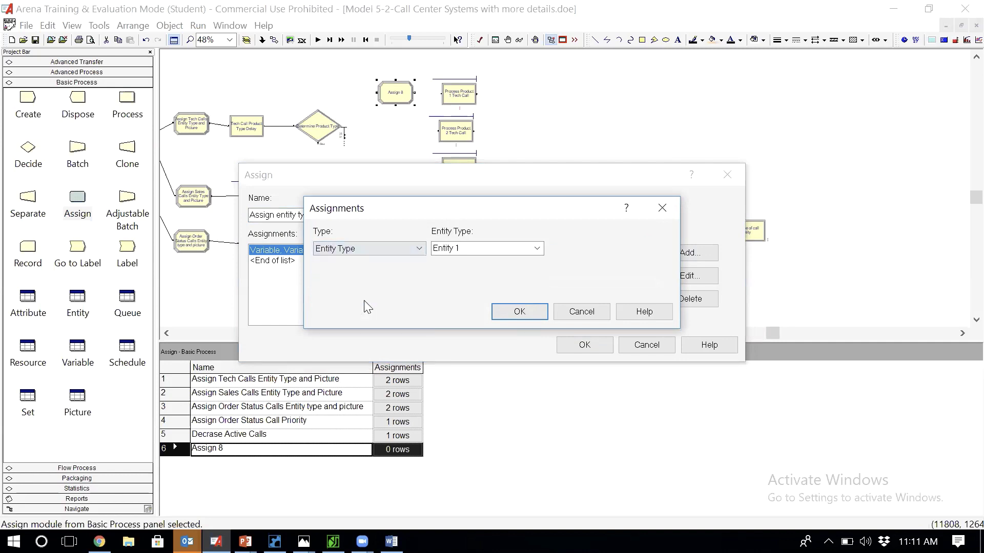
pyautogui.click(486, 248)
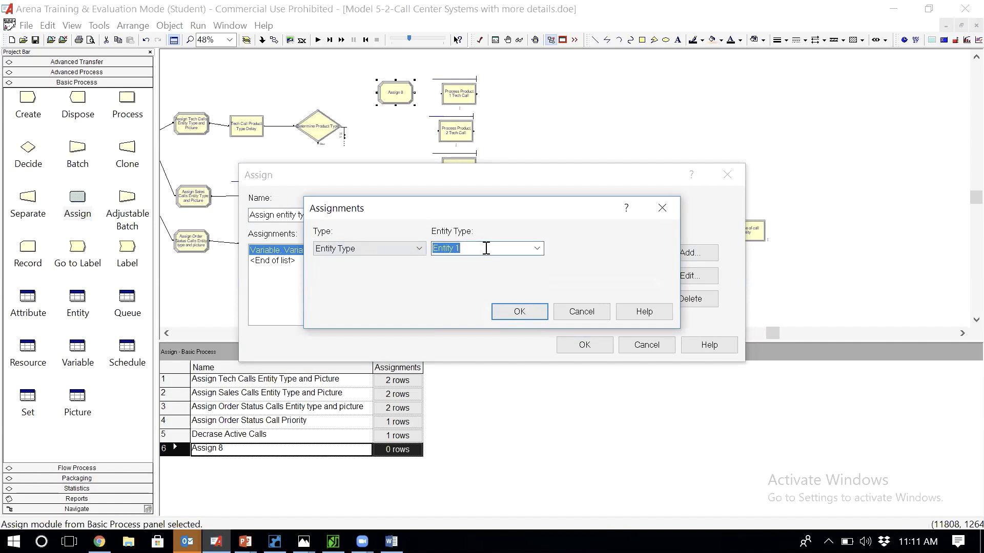
pyautogui.write('Tech call Product')
pyautogui.click(519, 312)
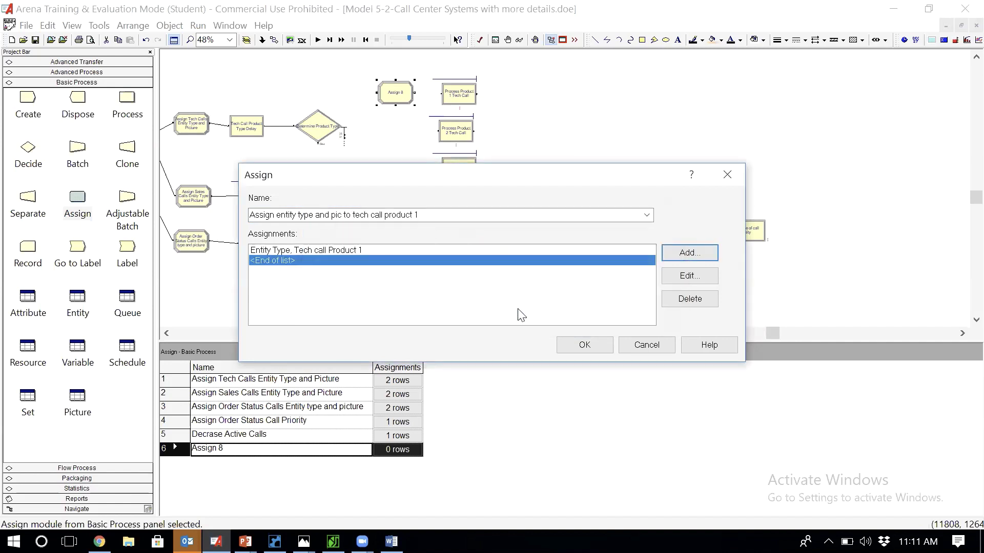
# Add an Entity Picture assignment to the product 1 Assign module using Picture.Yellow Page
pyautogui.click(686, 253)
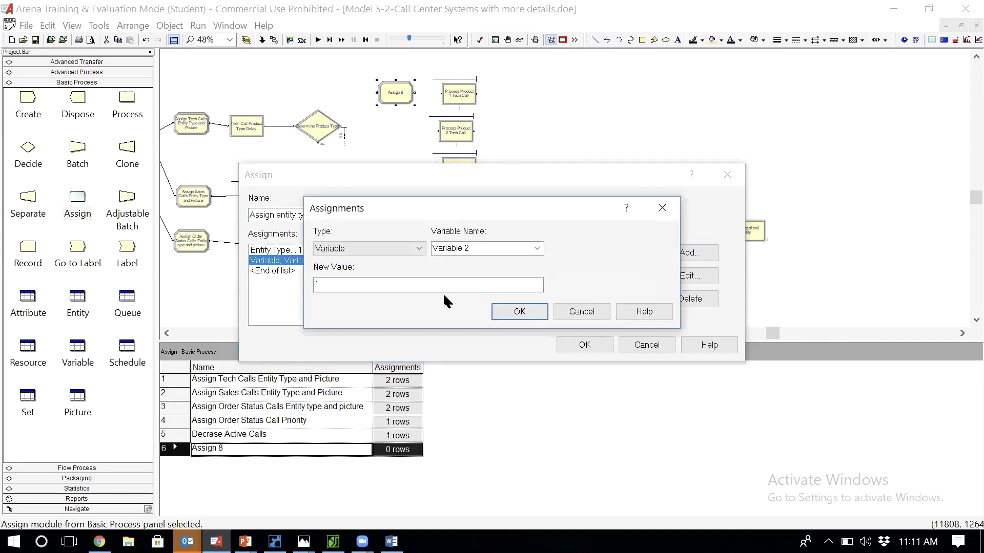
pyautogui.click(419, 248)
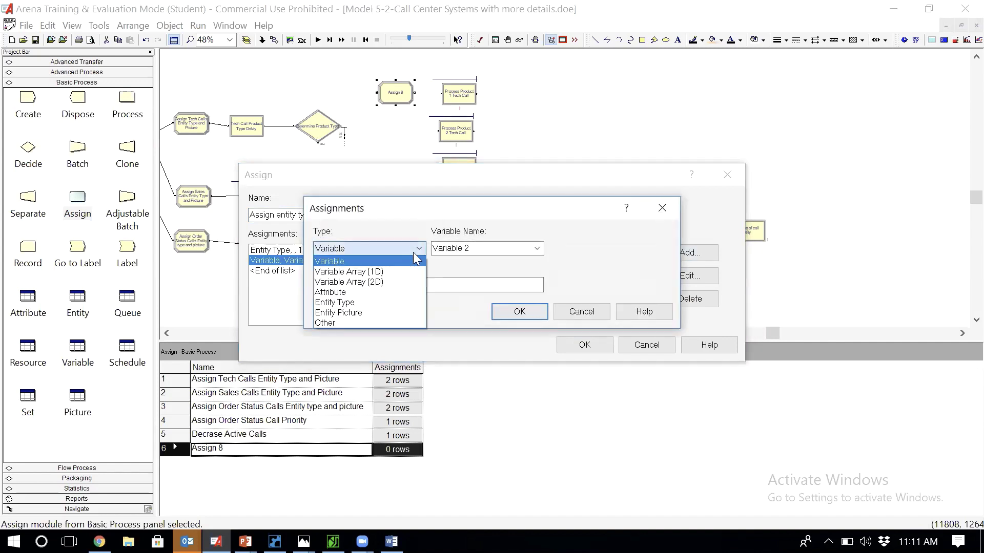
pyautogui.click(379, 314)
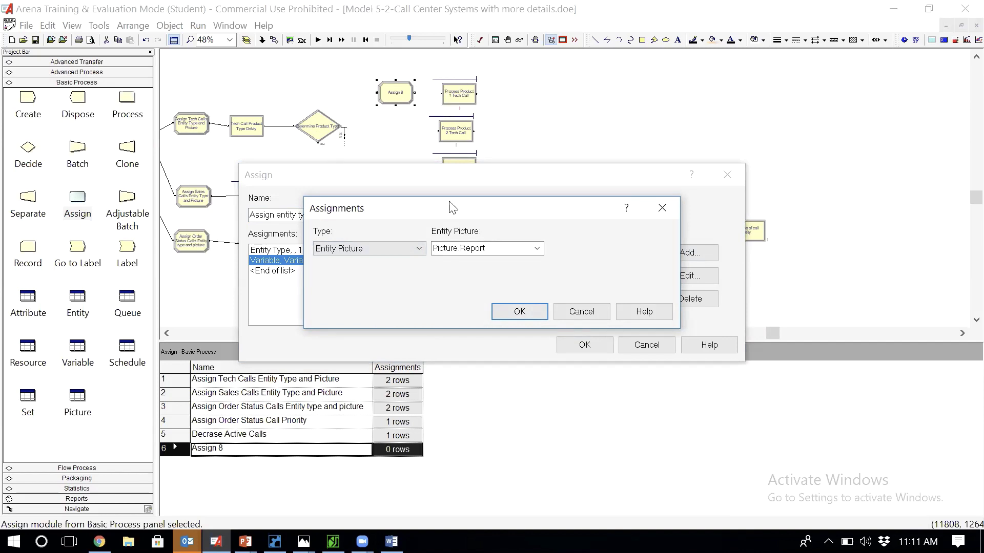
pyautogui.click(537, 249)
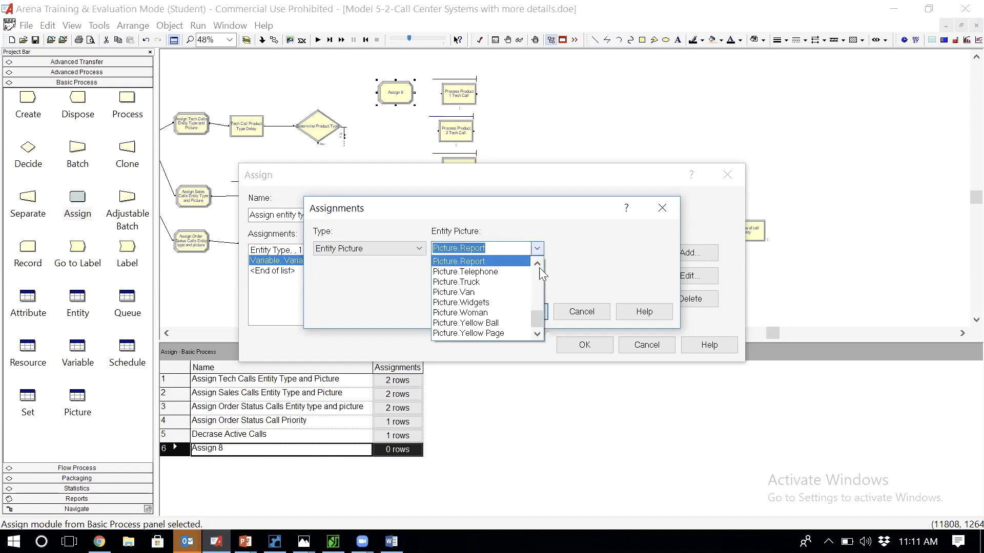
pyautogui.click(502, 334)
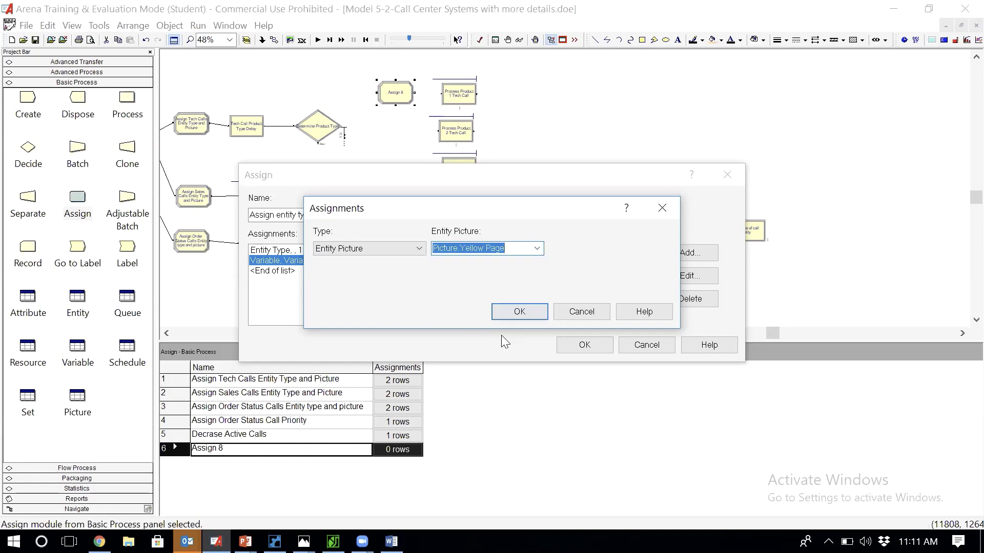
pyautogui.click(520, 313)
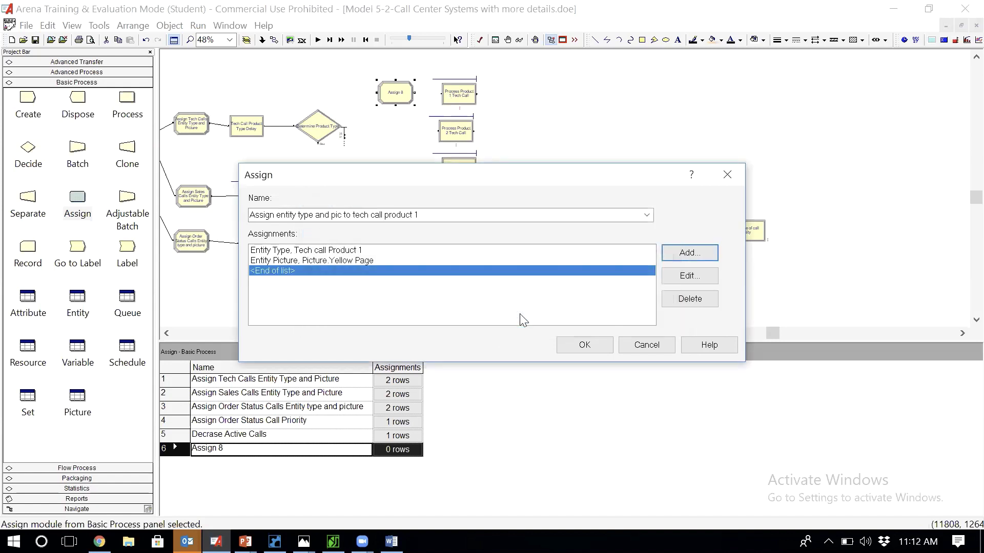
# Add an Attribute assignment named "Tech Call Type" with the value 1 to the product 1 Assign module
pyautogui.click(693, 252)
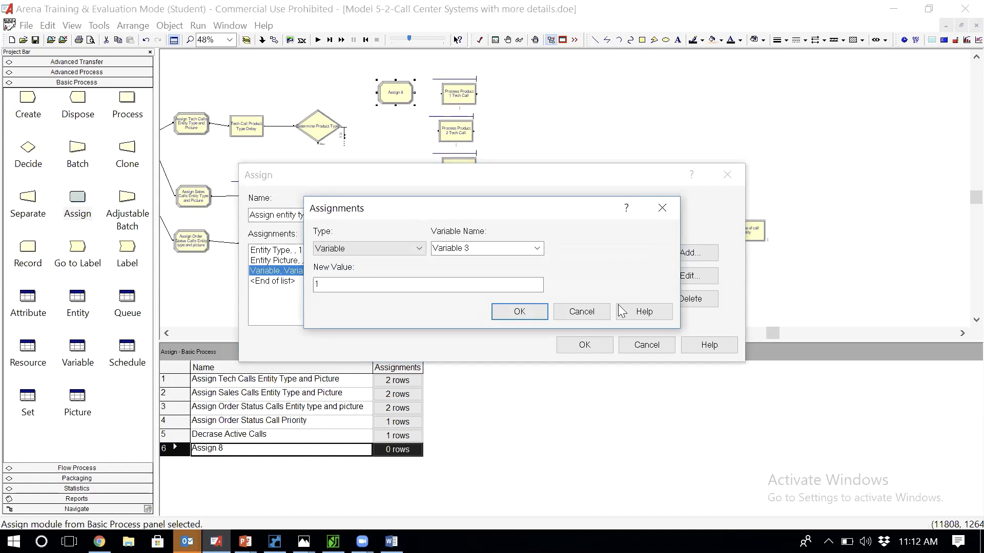
pyautogui.click(421, 248)
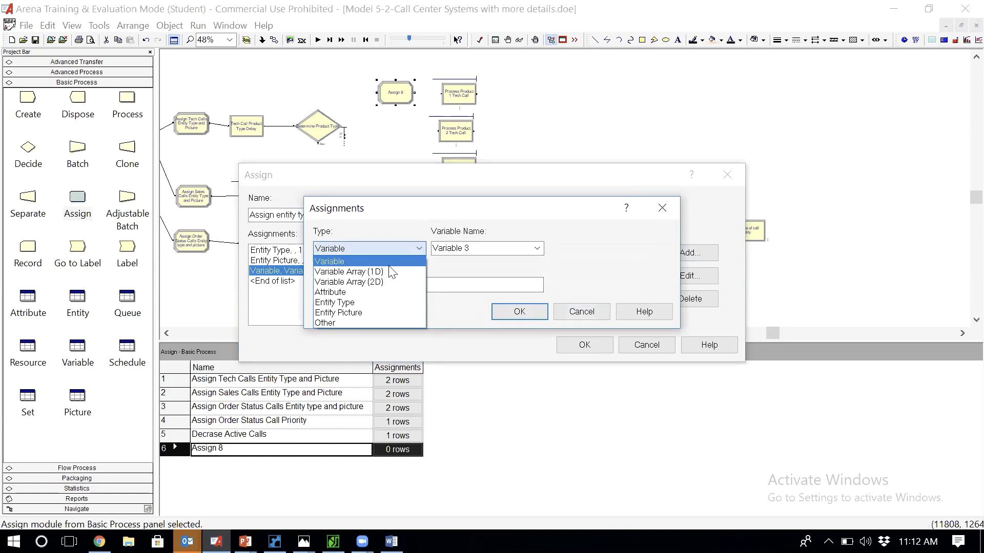
pyautogui.click(361, 296)
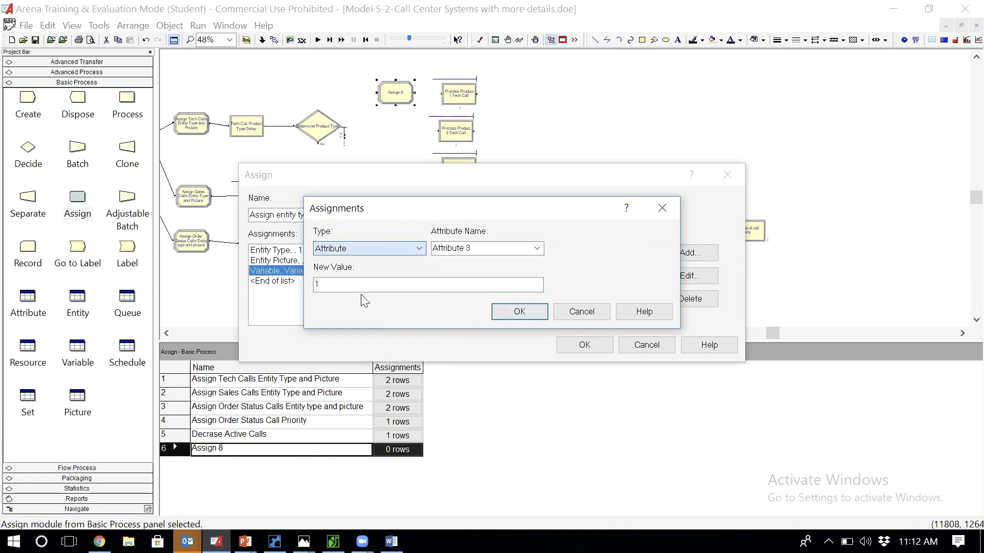
pyautogui.click(533, 252)
pyautogui.doubleClick(477, 253)
pyautogui.press('BackSpace')
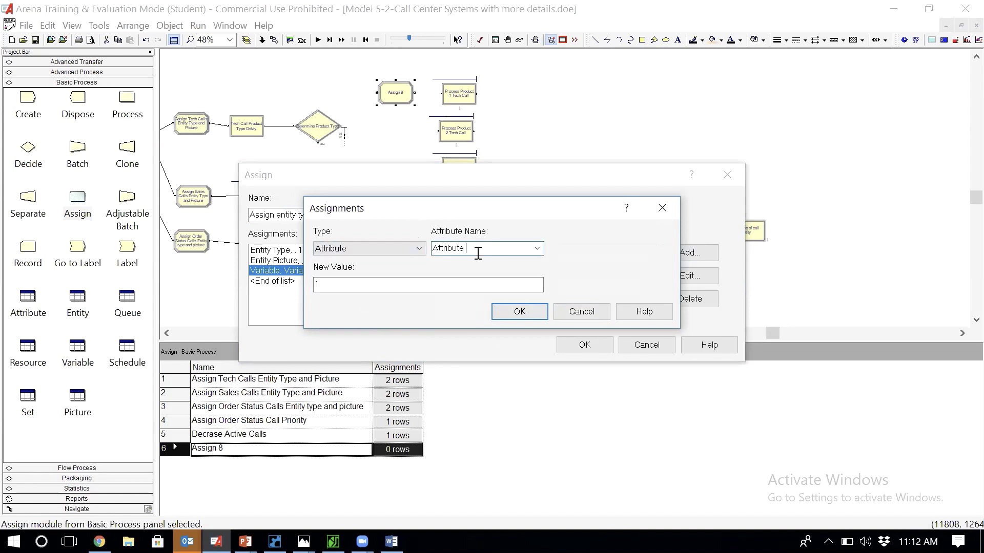
pyautogui.press('BackSpace')
pyautogui.press('BackSpace')
pyautogui.press('BackSpace')
pyautogui.press('BackSpace')
pyautogui.press('BackSpace')
pyautogui.press('BackSpace')
pyautogui.press('BackSpace')
pyautogui.press('BackSpace')
pyautogui.press('BackSpace')
pyautogui.press('BackSpace')
pyautogui.write('tech Call Type')
pyautogui.click(436, 248)
pyautogui.press('BackSpace')
pyautogui.write('T')
pyautogui.click(518, 313)
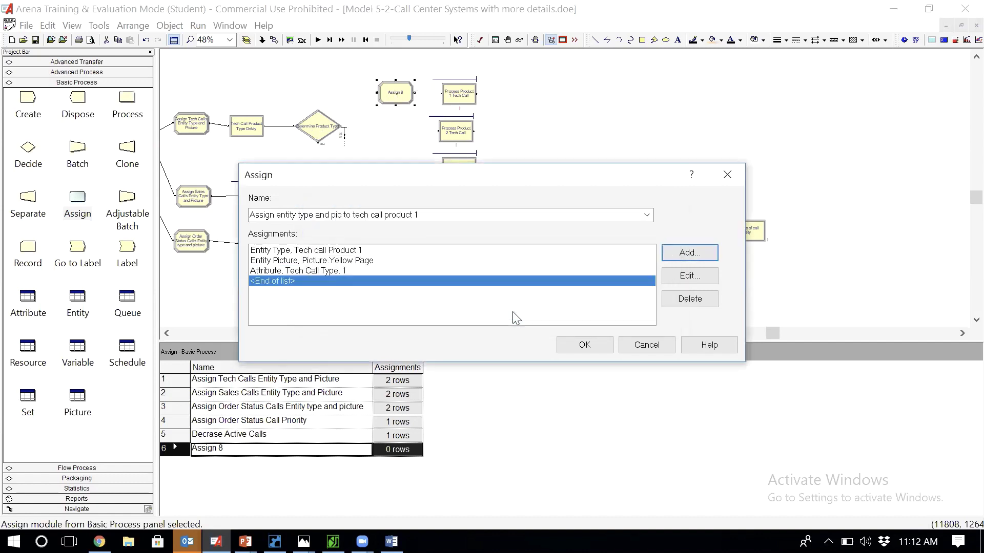
# Accept the product 1 assignments, place another Assign module beneath that one, and delete the automatic connector between the two
pyautogui.click(584, 345)
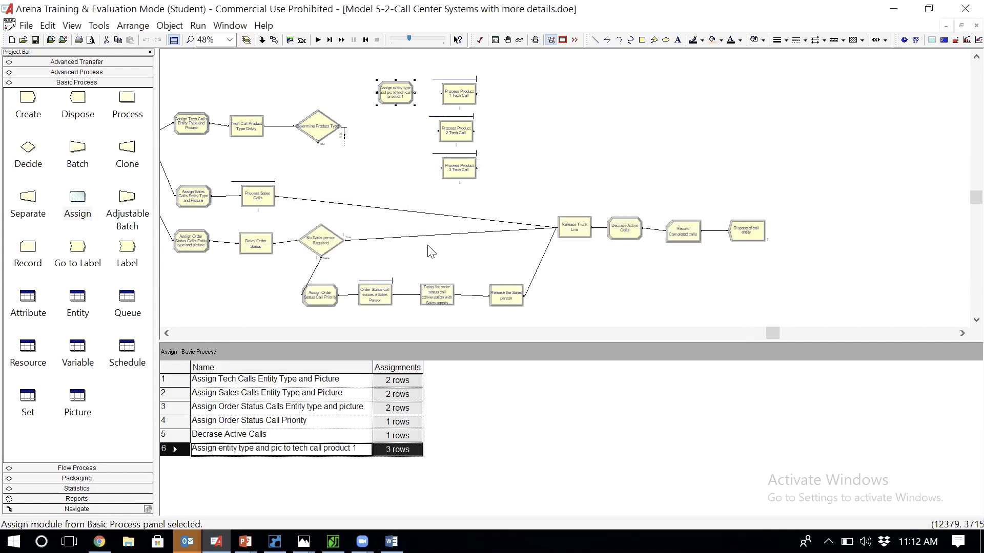
pyautogui.moveTo(127, 199); pyautogui.dragTo(375, 132)
pyautogui.click(375, 131)
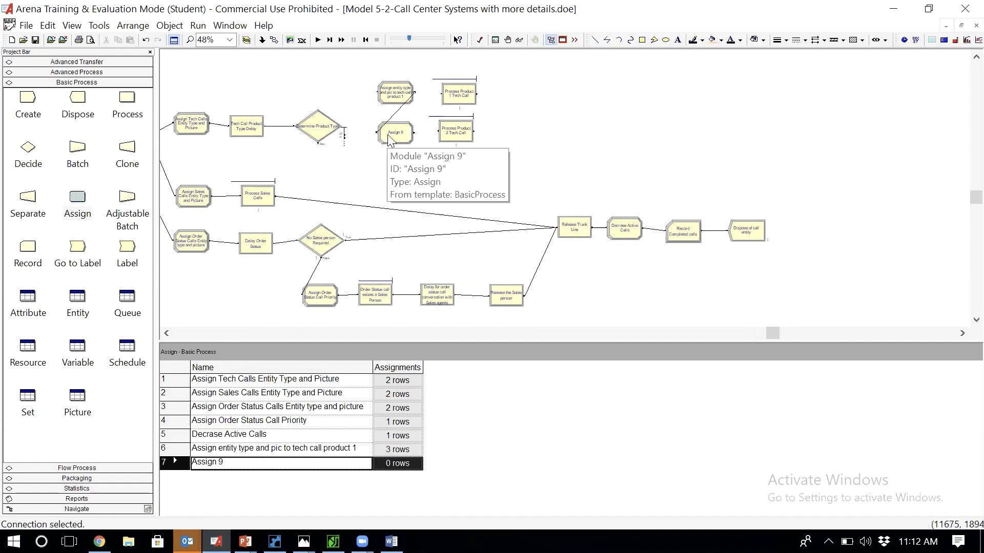
pyautogui.press('Delete')
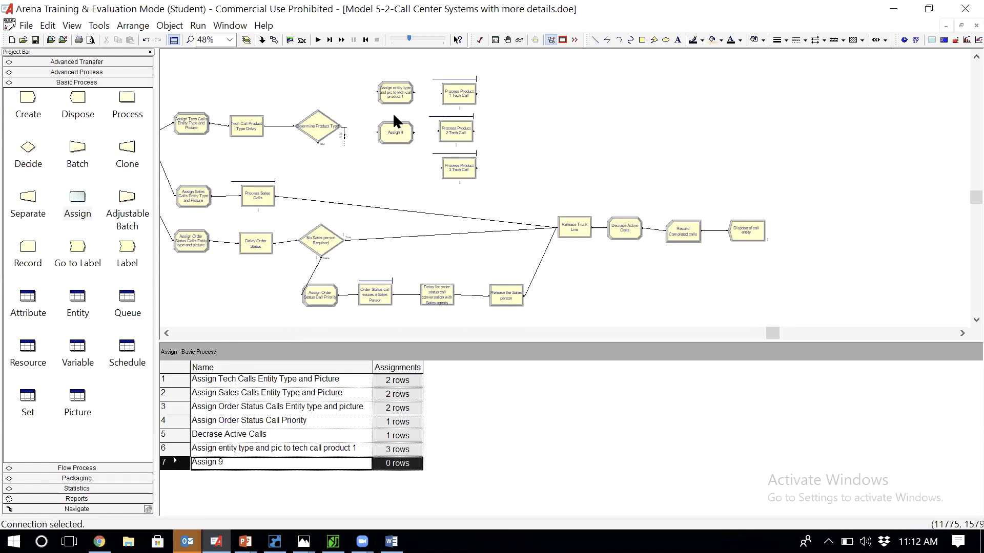
# Name the new Assign module "Assign entity type and pic to tech call product 2"
pyautogui.doubleClick(393, 129)
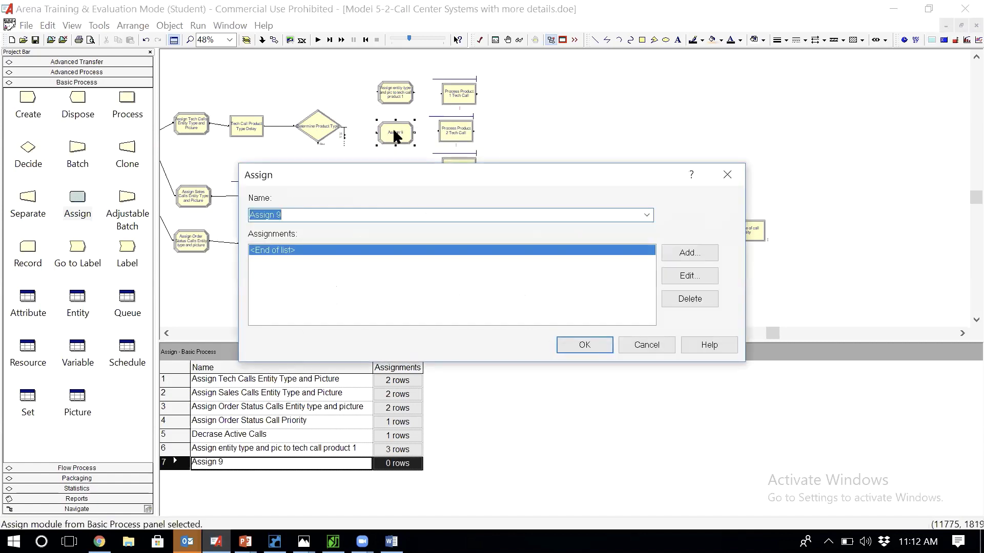
pyautogui.write('Assign entity type and pic to tech call product 1')
pyautogui.press('BackSpace')
pyautogui.write('2')
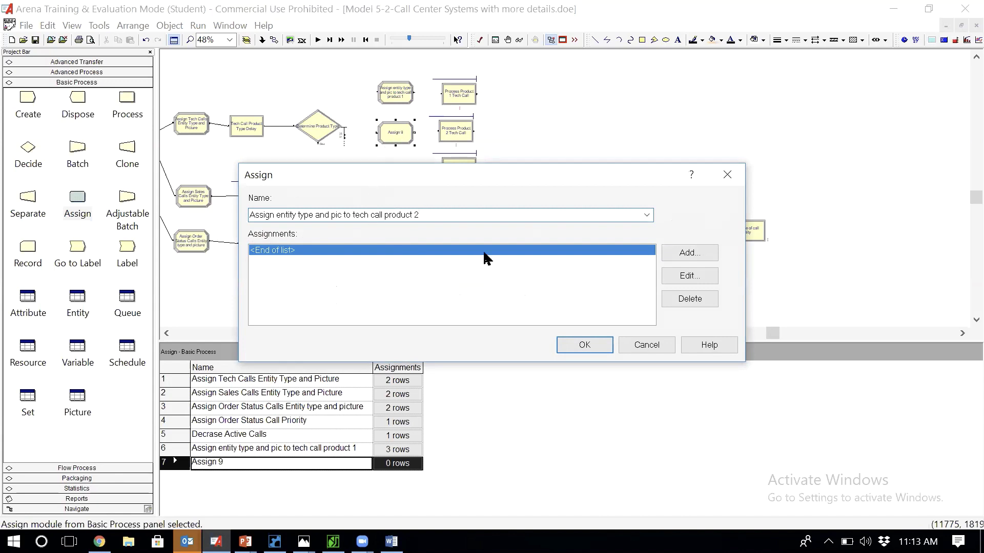
# Add an Entity Type assignment to the product 2 Assign module with the new entity type "Tech call Product 2"
pyautogui.click(672, 250)
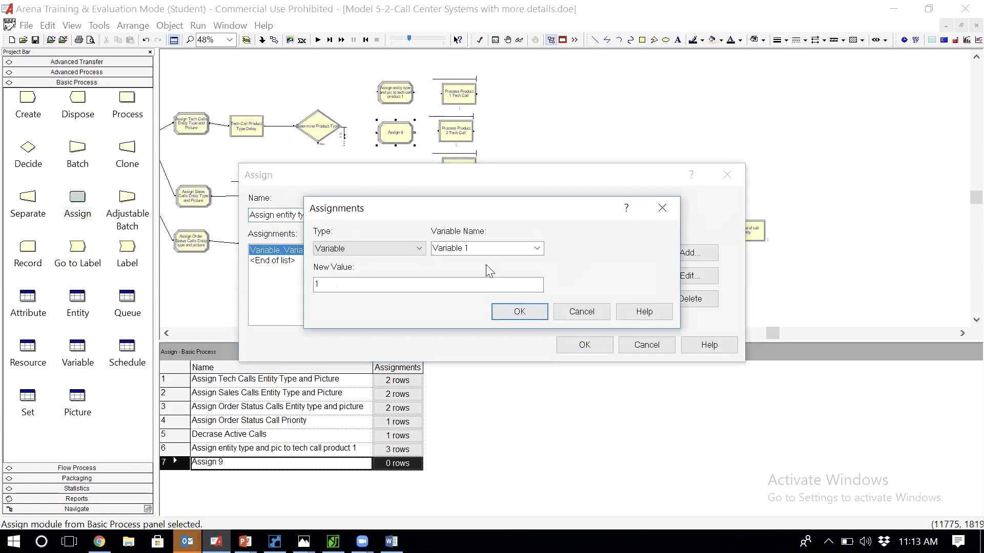
pyautogui.click(424, 253)
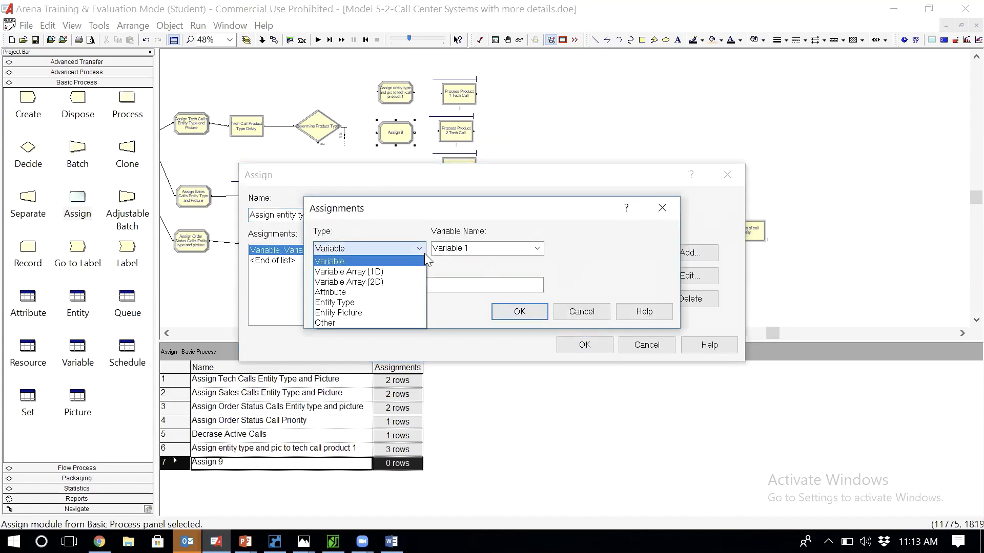
pyautogui.click(374, 303)
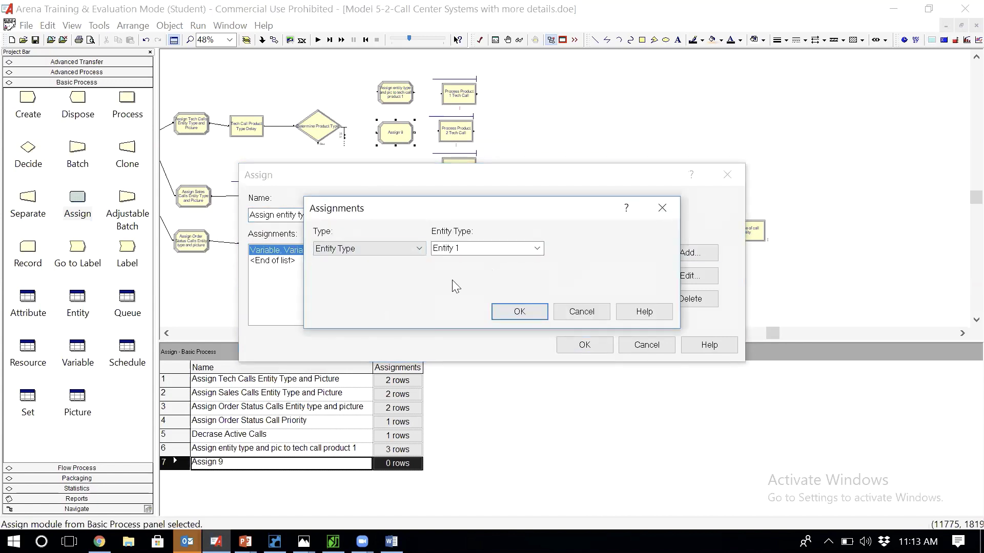
pyautogui.click(536, 248)
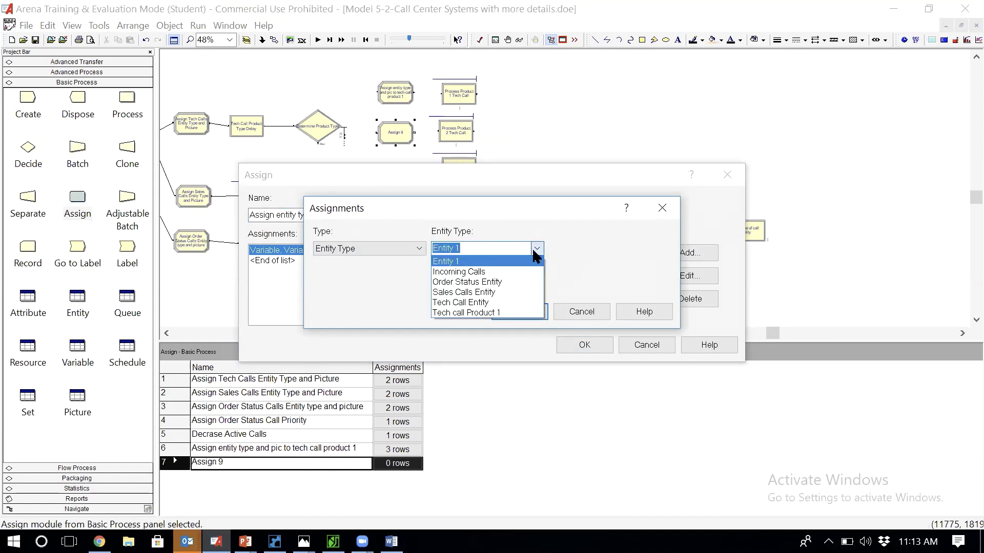
pyautogui.click(595, 234)
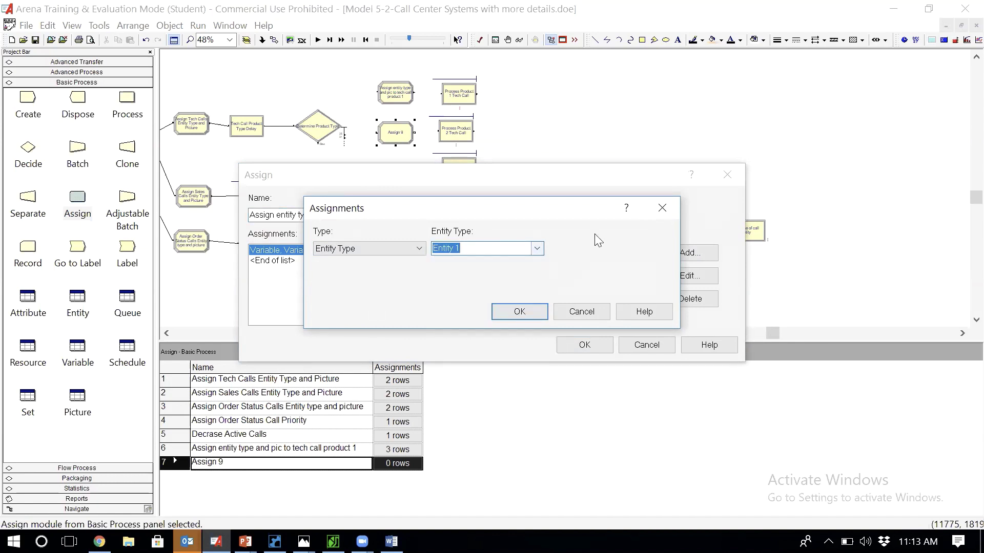
pyautogui.click(537, 249)
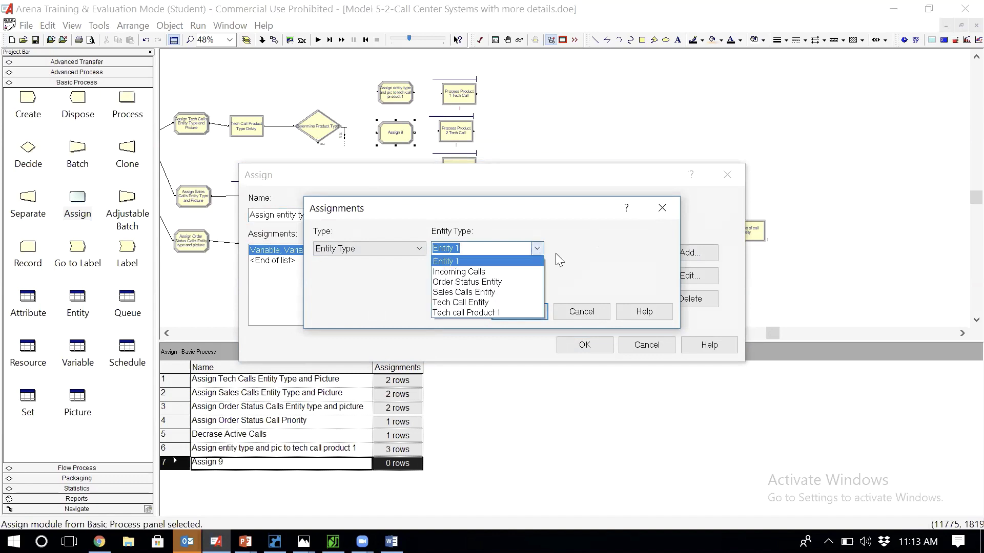
pyautogui.click(503, 311)
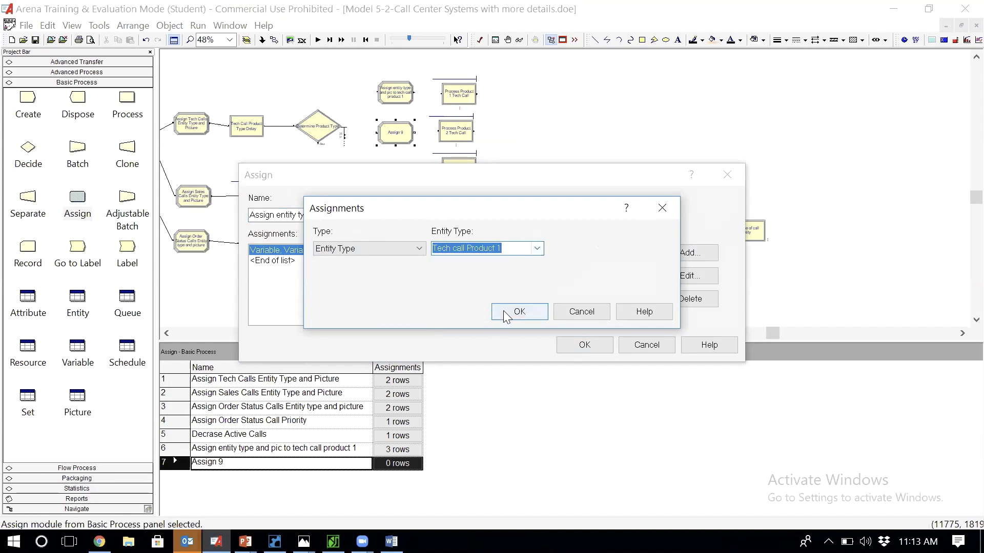
pyautogui.press('End')
pyautogui.press('BackSpace')
pyautogui.write('2')
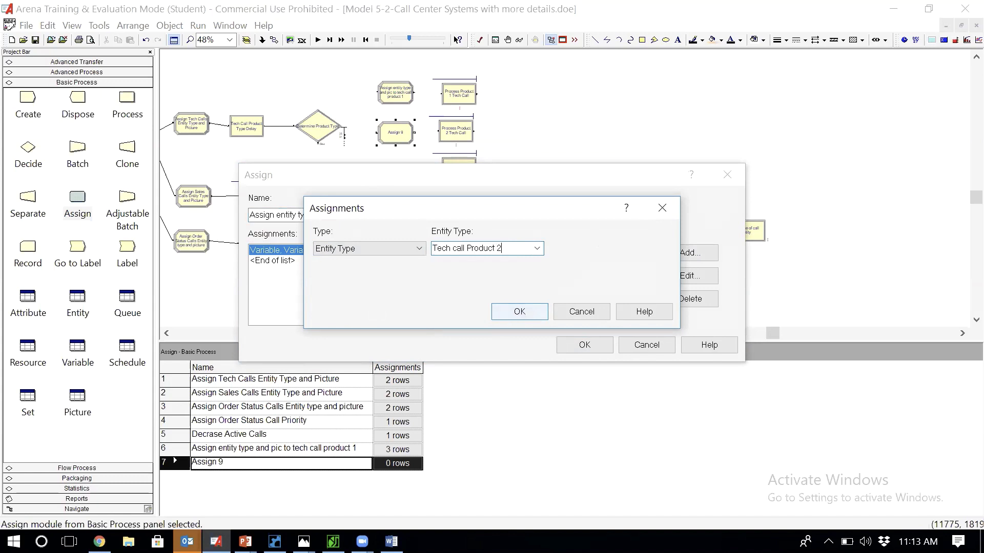
pyautogui.click(529, 313)
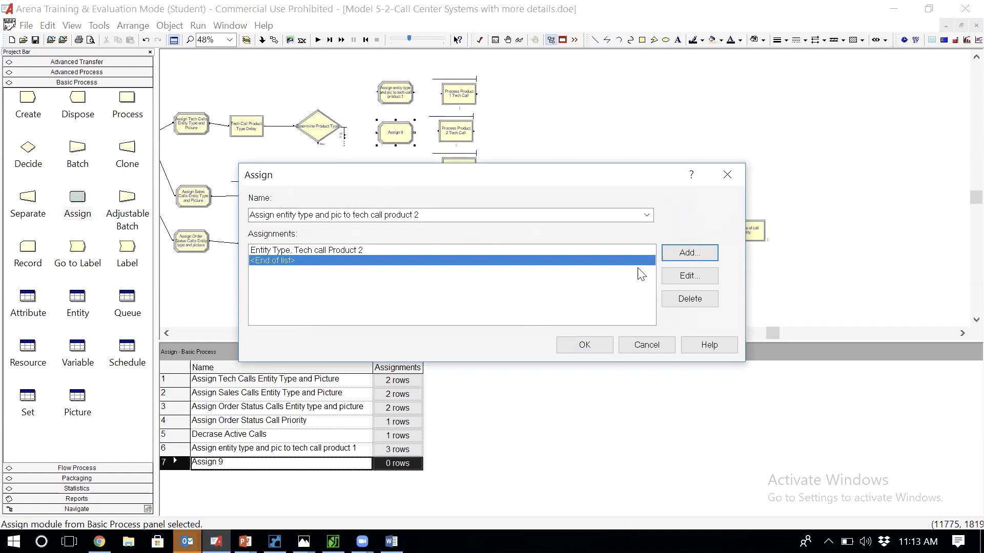
# Add an Entity Picture assignment using Picture.Red Page to the product 2 Assign module
pyautogui.click(687, 253)
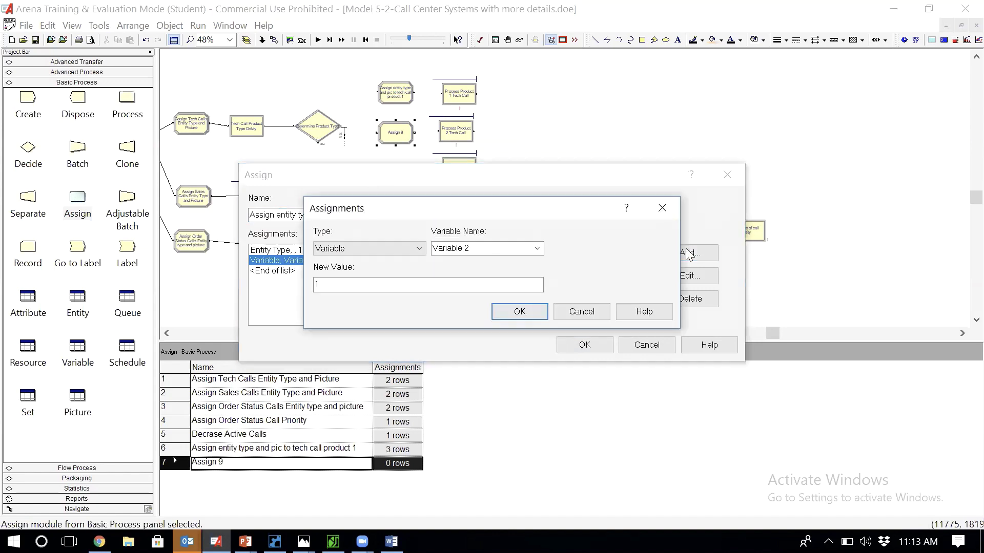
pyautogui.click(423, 250)
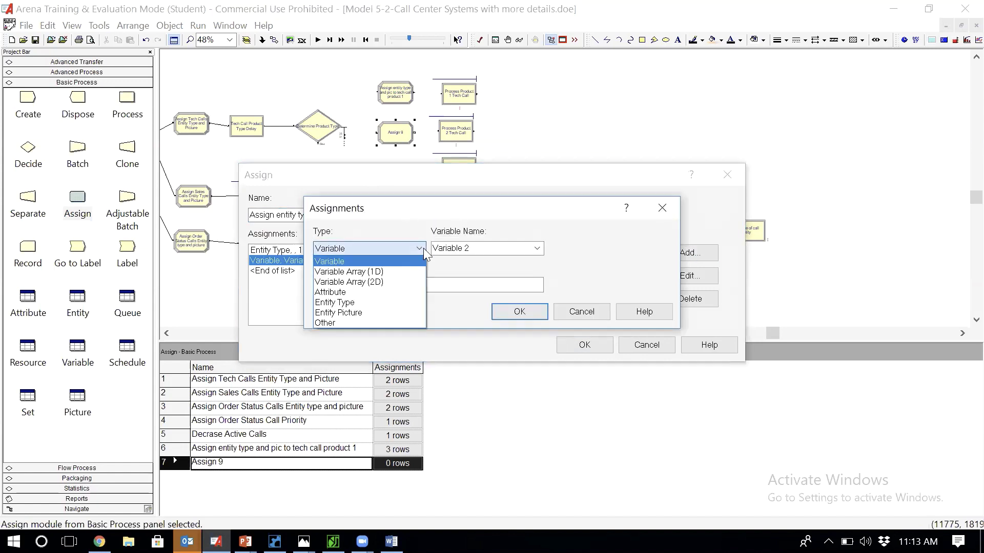
pyautogui.click(384, 310)
pyautogui.click(537, 249)
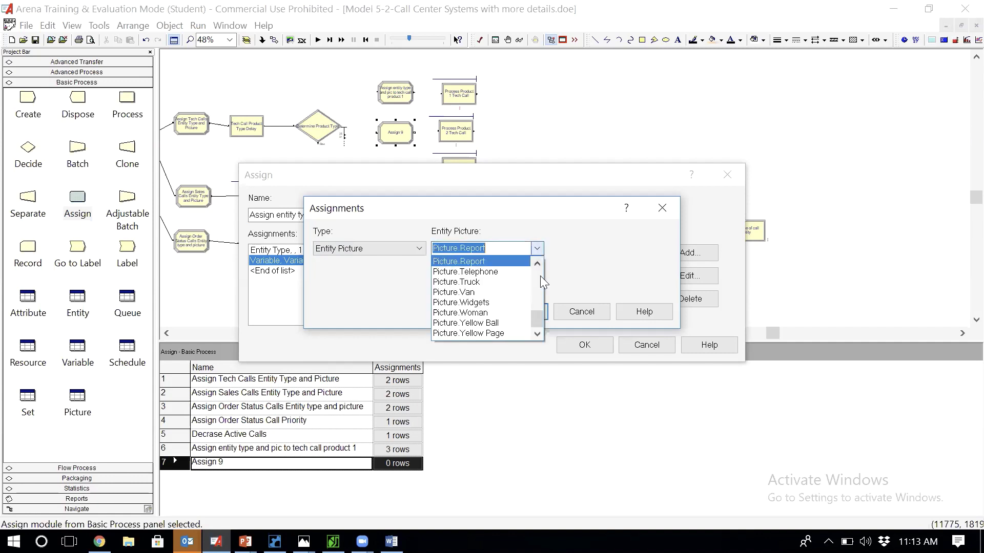
pyautogui.click(538, 262)
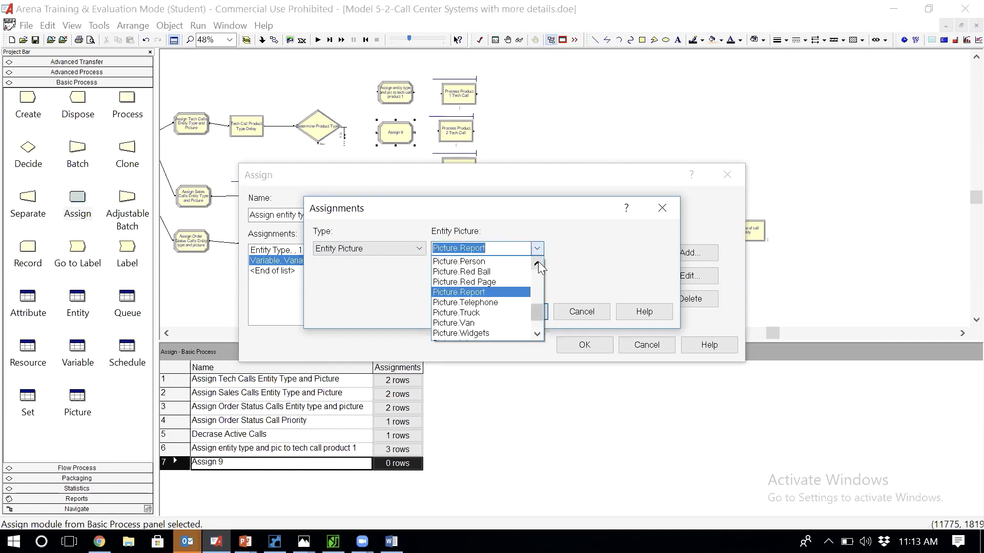
pyautogui.click(476, 282)
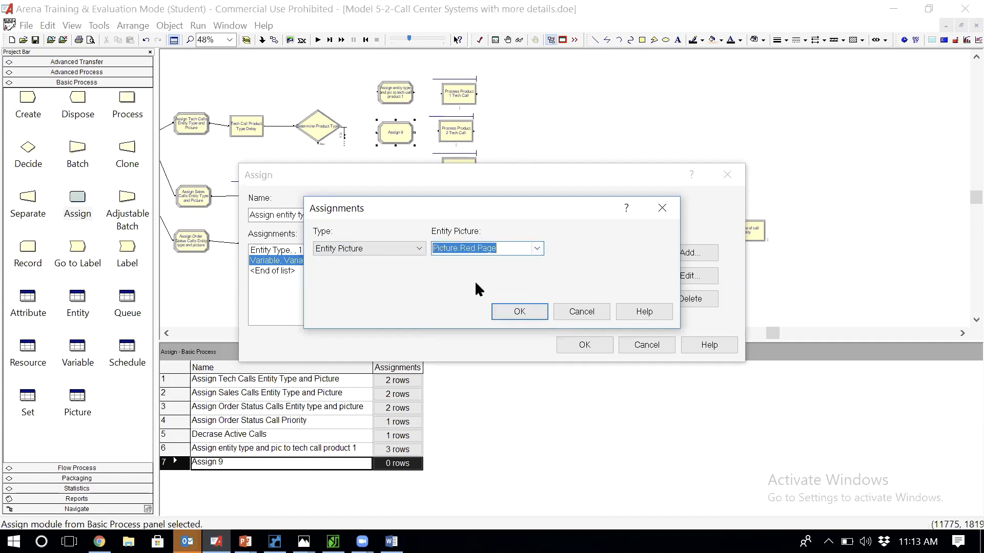
pyautogui.click(516, 314)
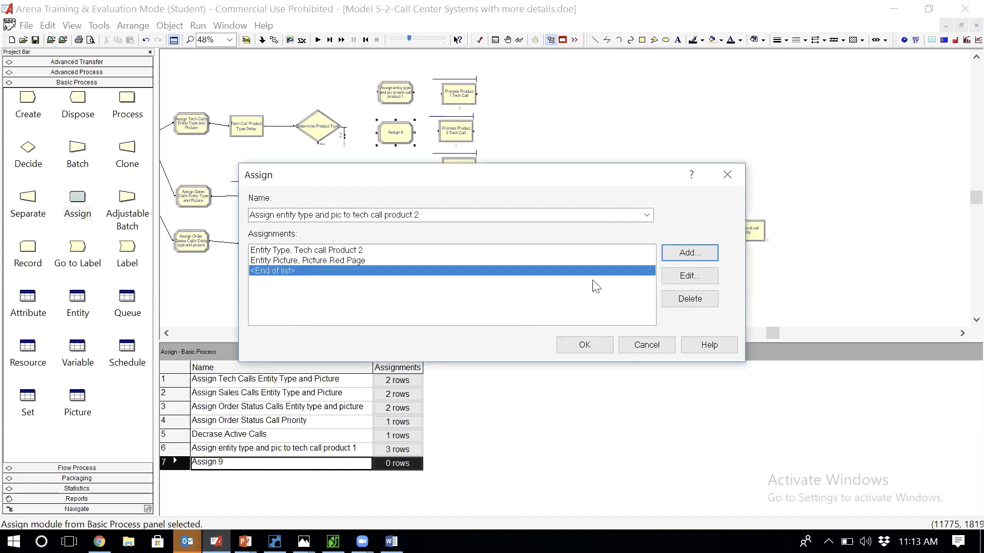
# Add an Attribute assignment setting Tech Call Type to 2, and accept the product 2 Assign module
pyautogui.click(689, 252)
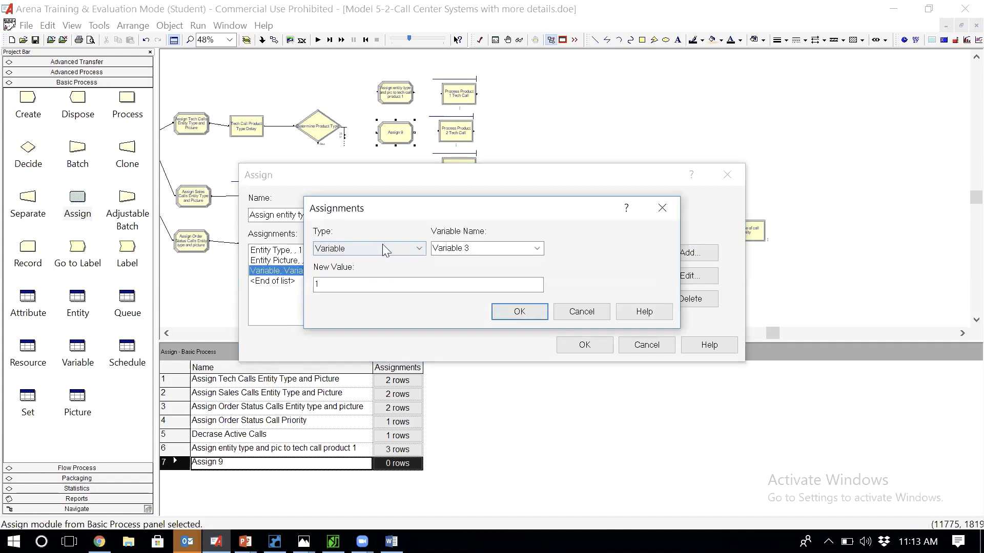
pyautogui.click(418, 249)
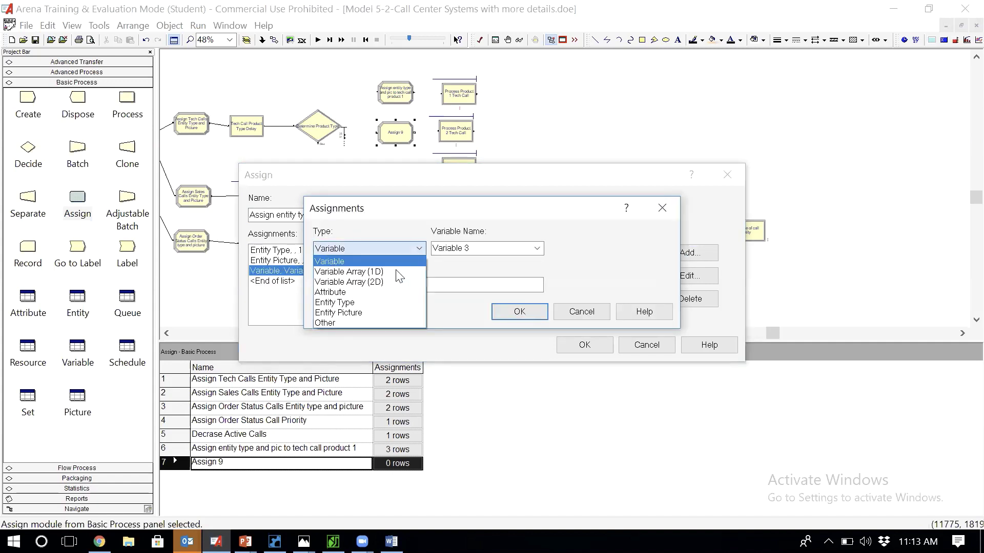
pyautogui.click(379, 292)
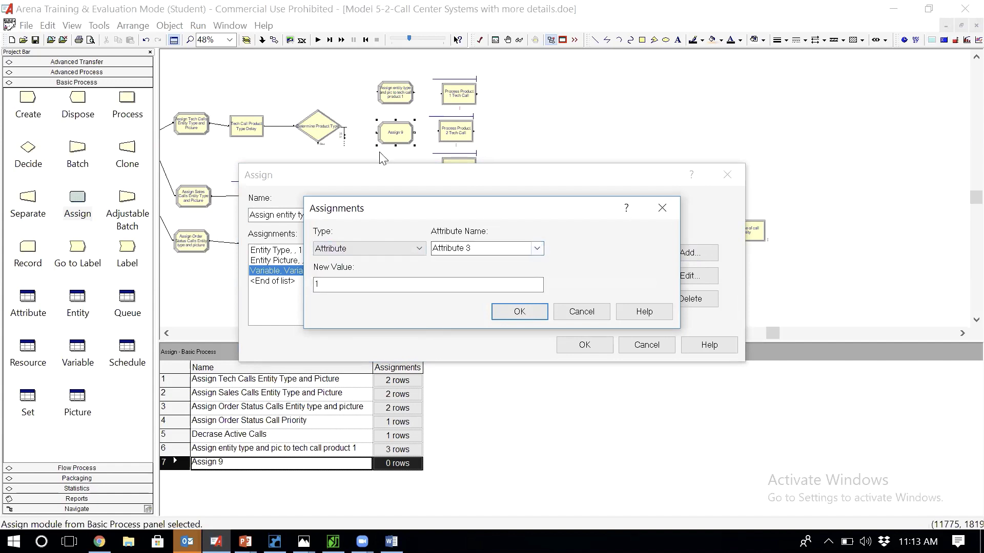
pyautogui.click(540, 246)
pyautogui.click(537, 333)
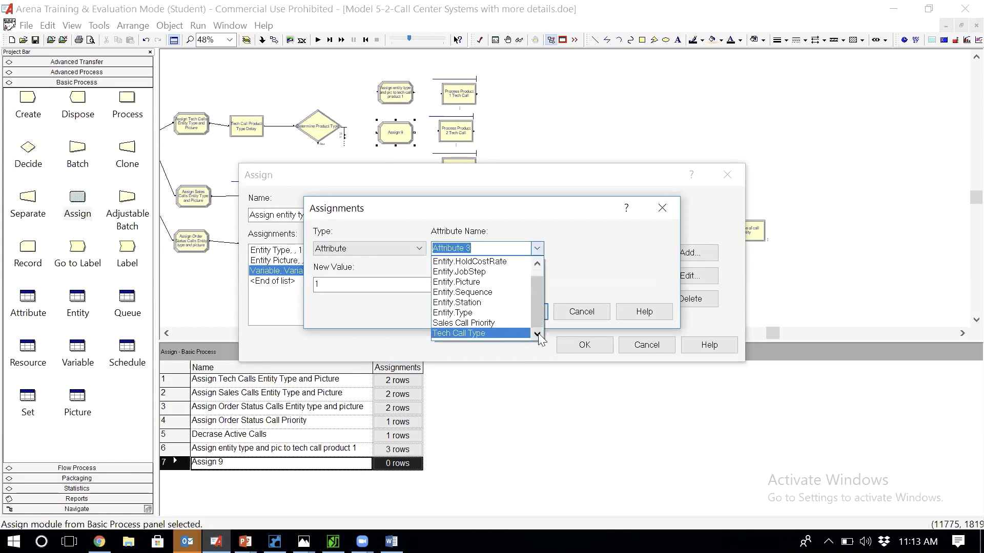
pyautogui.click(496, 332)
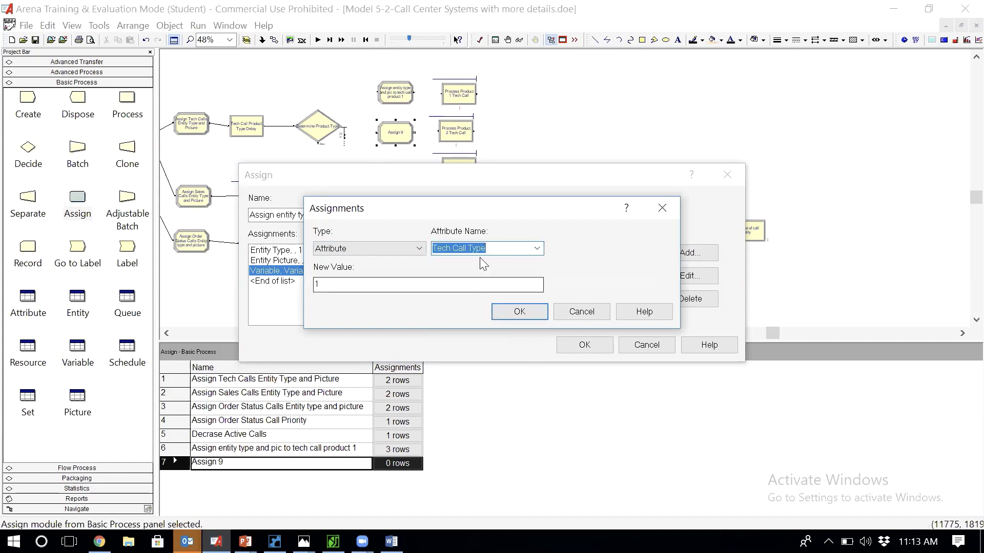
pyautogui.click(368, 284)
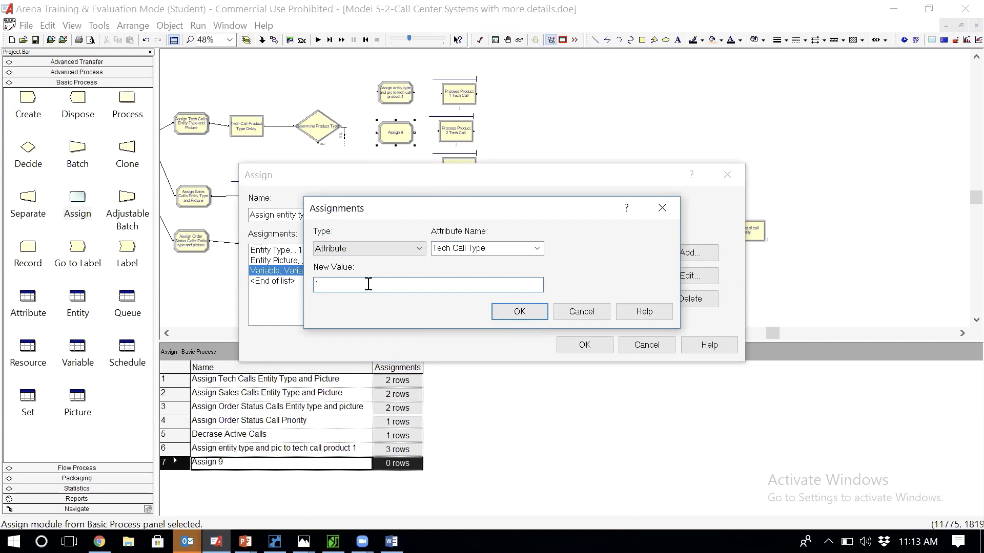
pyautogui.press('BackSpace')
pyautogui.write('2')
pyautogui.click(516, 314)
pyautogui.click(584, 344)
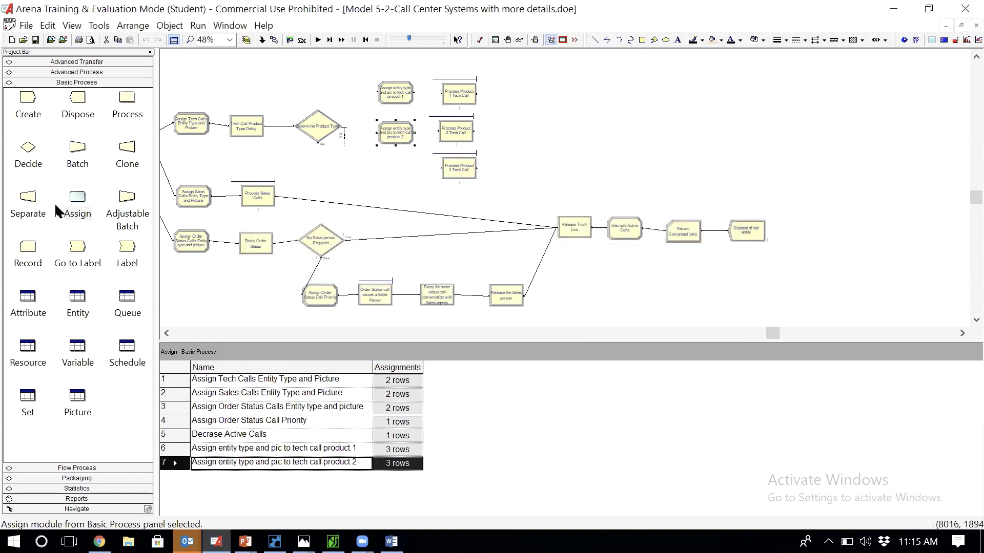
# Place an Assign module below the product 2 one and name it "Assign entity type and pic to tech call product 3"
pyautogui.click(71, 200)
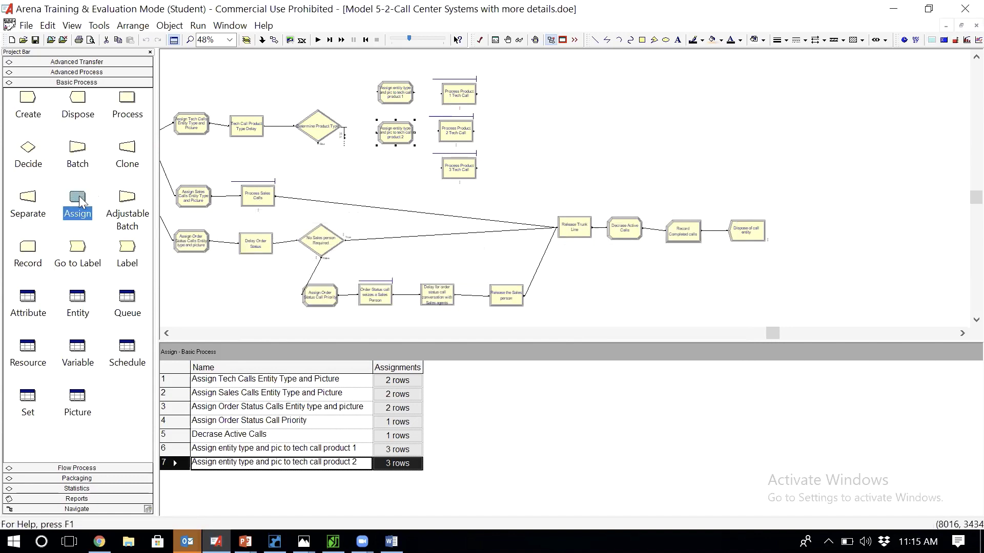
pyautogui.moveTo(78, 198); pyautogui.dragTo(379, 176)
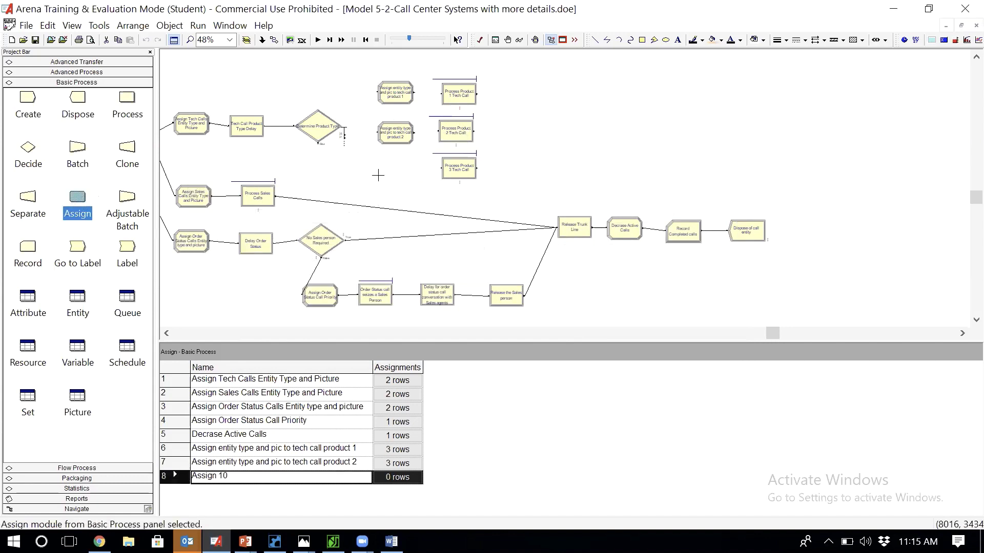
pyautogui.doubleClick(395, 178)
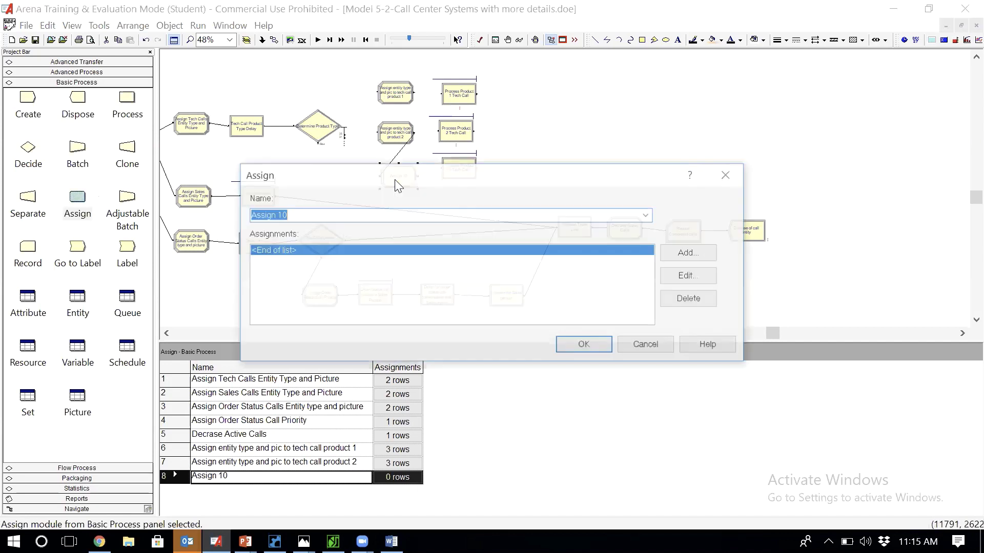
pyautogui.write('Assign entity type and pic to tech call product 1')
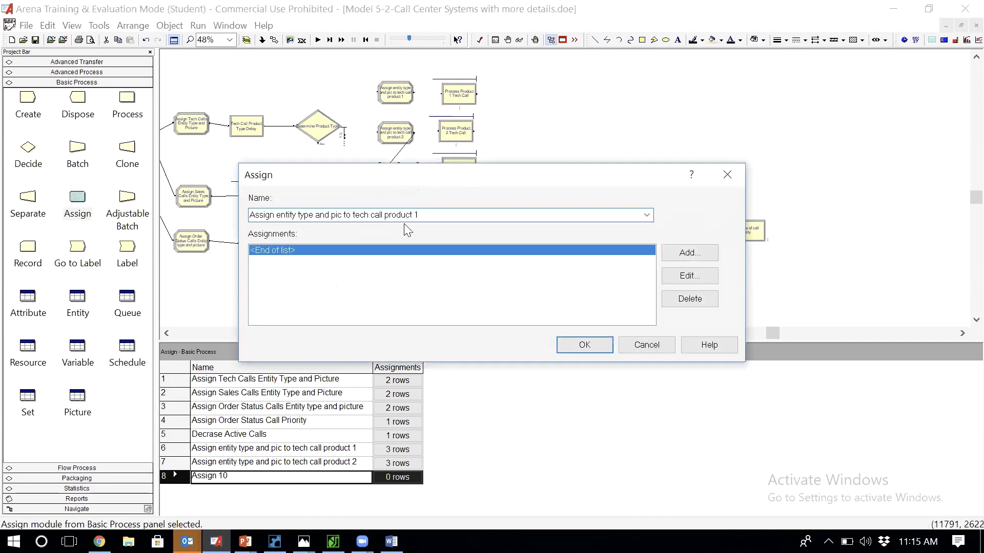
pyautogui.press('BackSpace')
pyautogui.write('3')
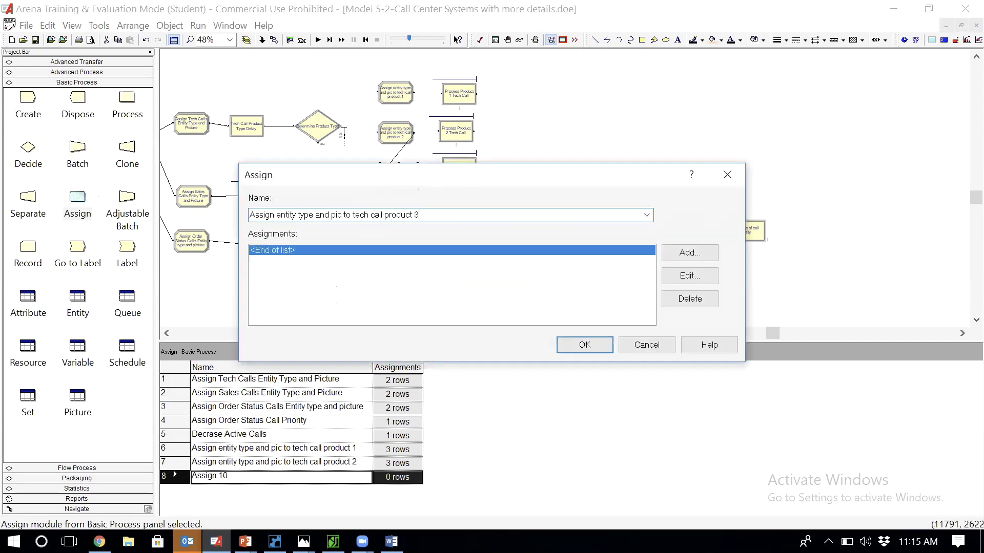
# Add an Entity Type assignment to the product 3 Assign module with the new entity type "Tech call Product 3"
pyautogui.click(687, 253)
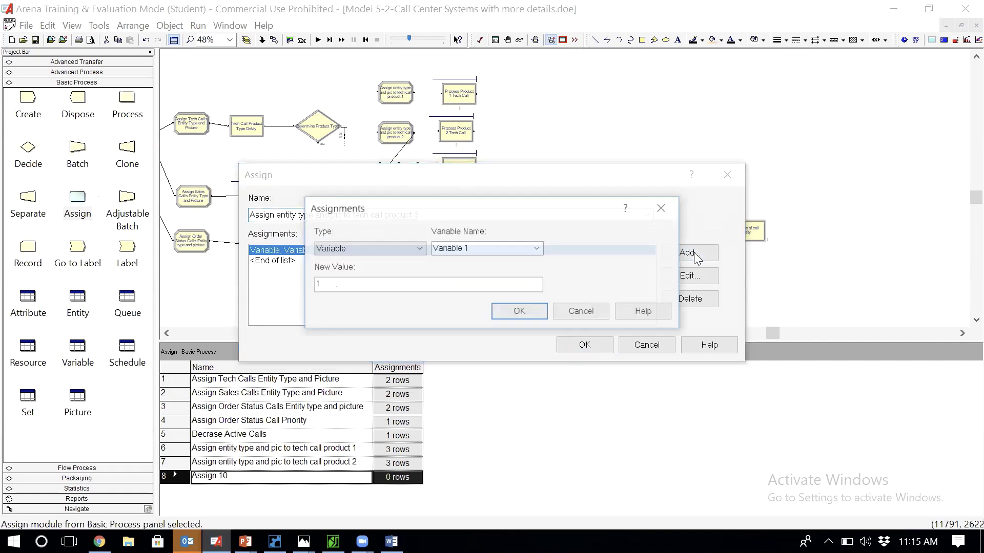
pyautogui.click(419, 250)
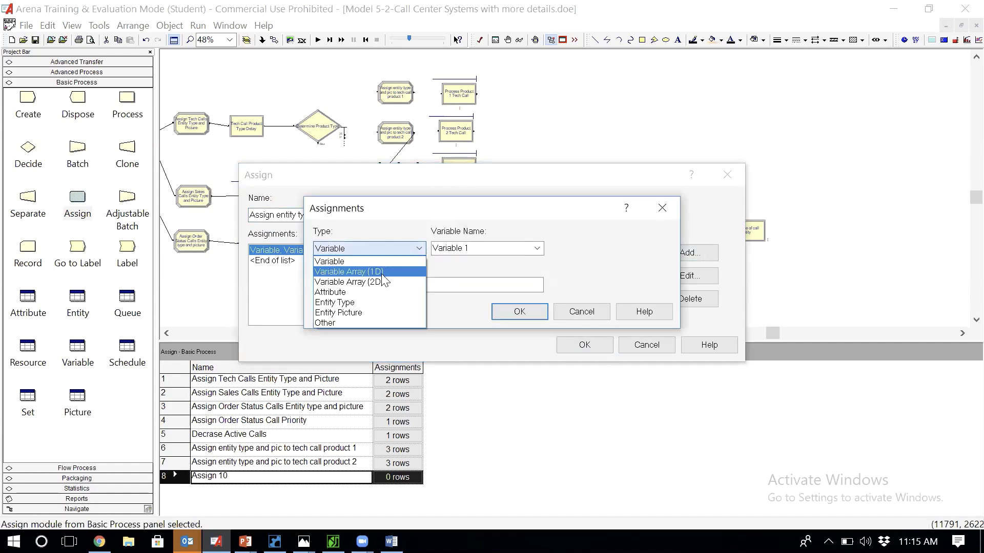
pyautogui.click(381, 302)
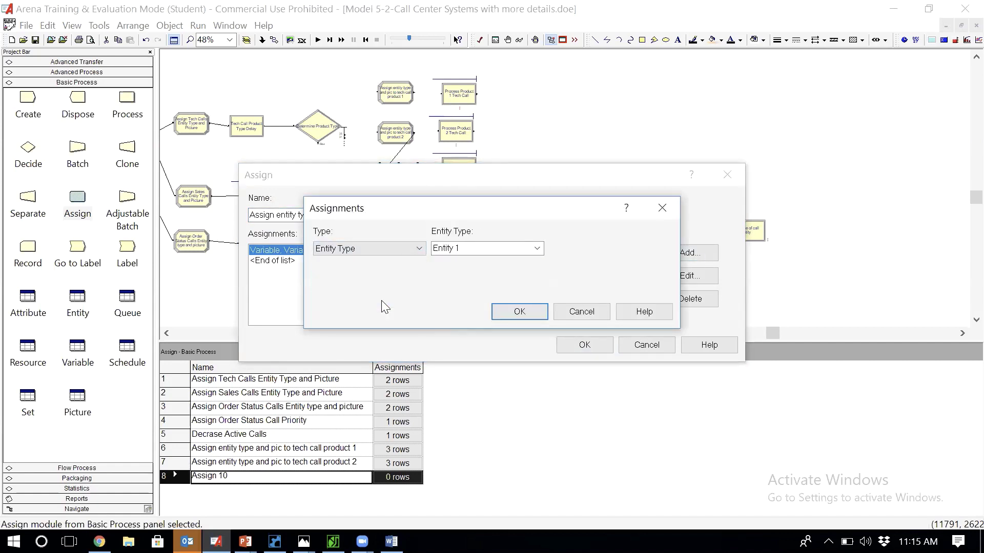
pyautogui.click(536, 249)
pyautogui.click(513, 320)
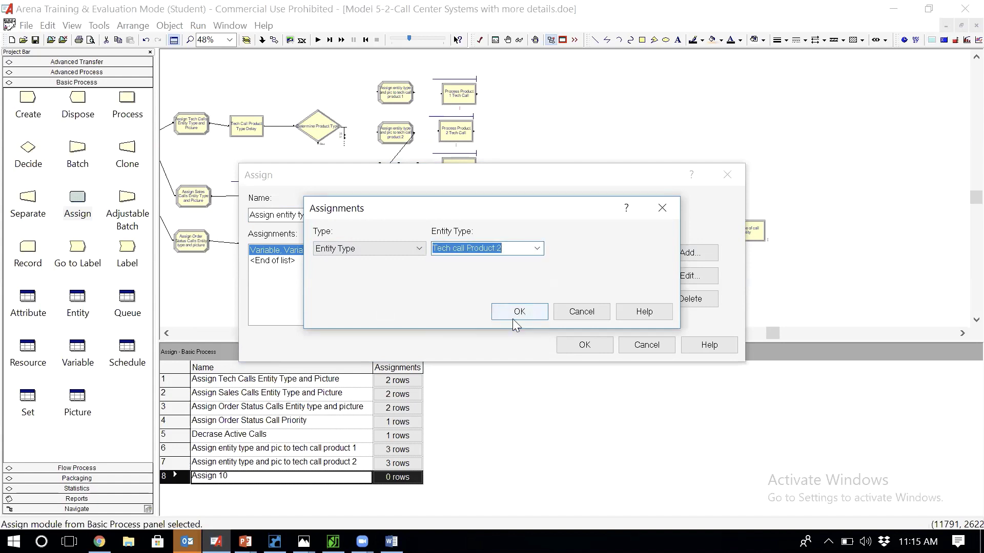
pyautogui.click(512, 318)
pyautogui.press('BackSpace')
pyautogui.write('3')
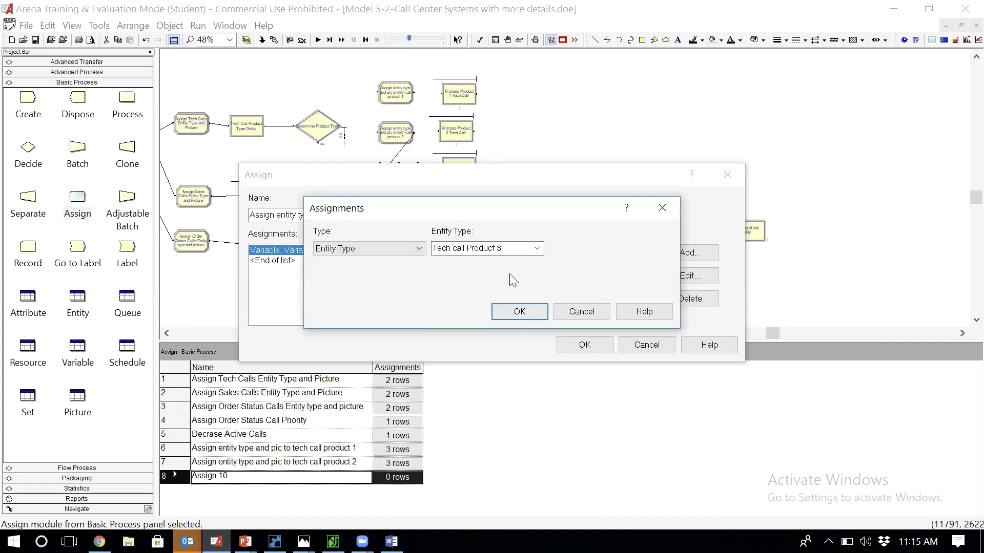
pyautogui.click(519, 311)
# Add an Entity Picture assignment using Picture.Green Page to the product 3 Assign module
pyautogui.click(680, 252)
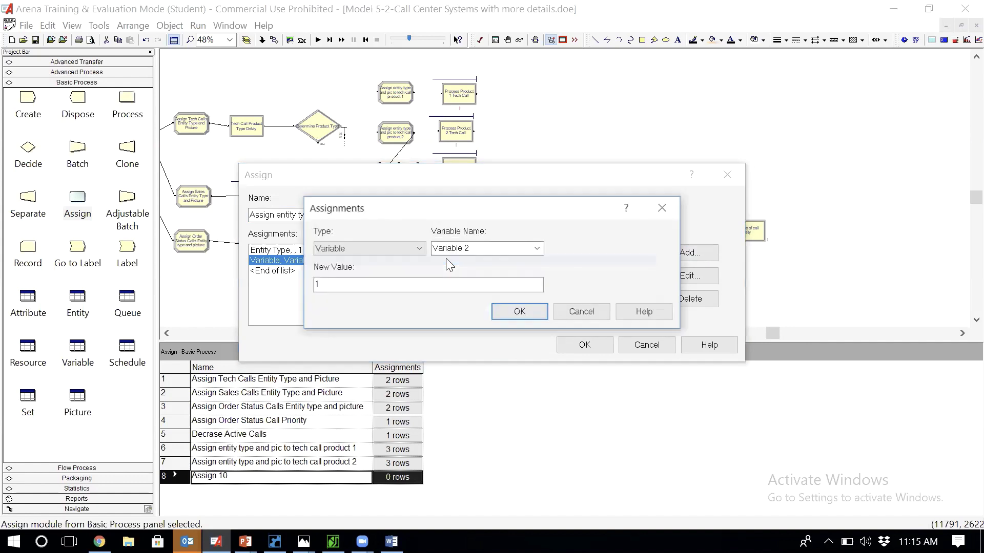
pyautogui.click(421, 249)
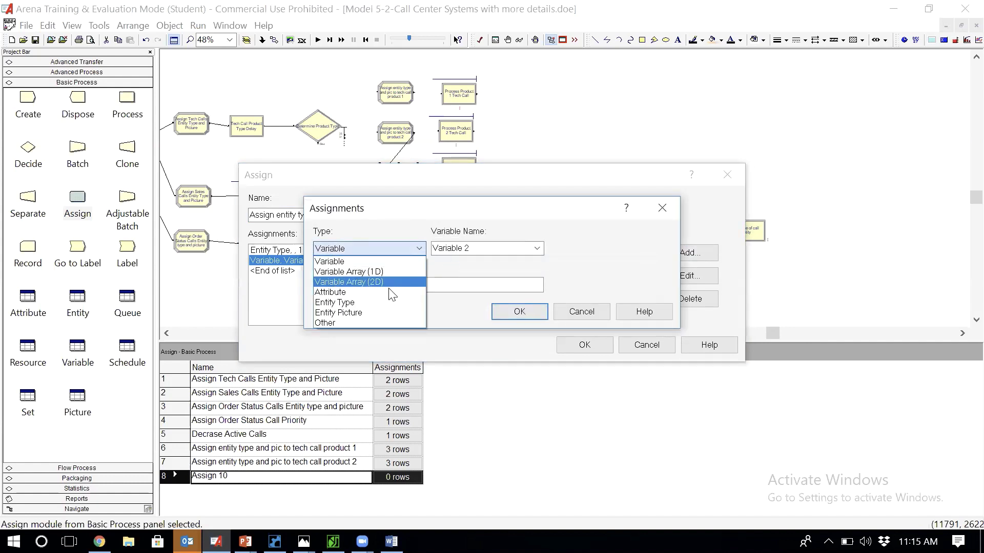
pyautogui.click(386, 310)
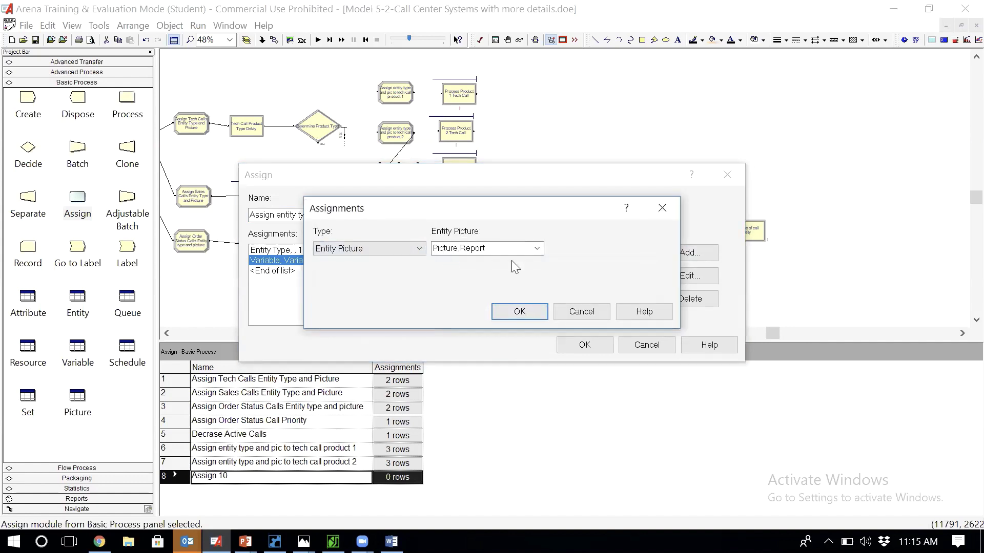
pyautogui.click(537, 249)
pyautogui.scroll(2, 537, 265)
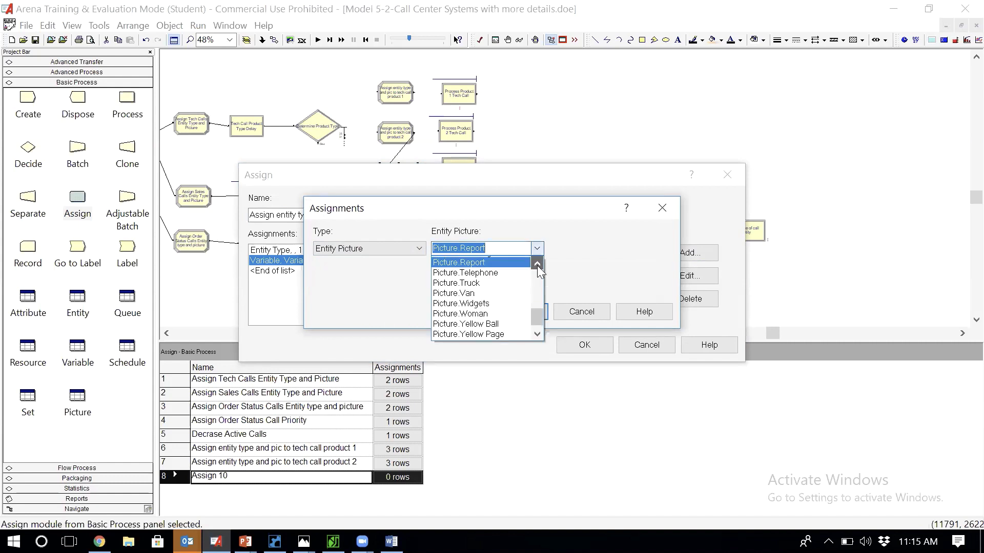
pyautogui.scroll(2, 536, 265)
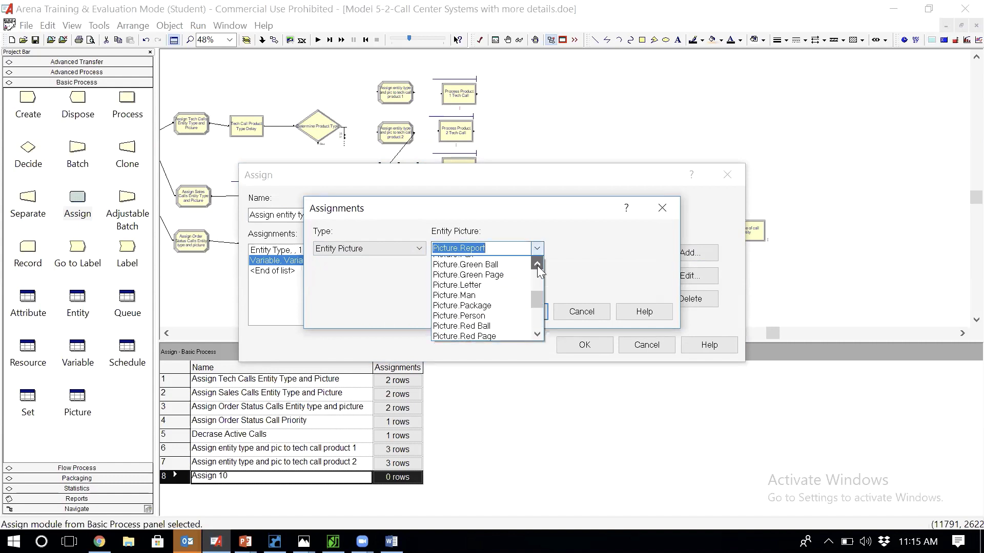
pyautogui.click(490, 303)
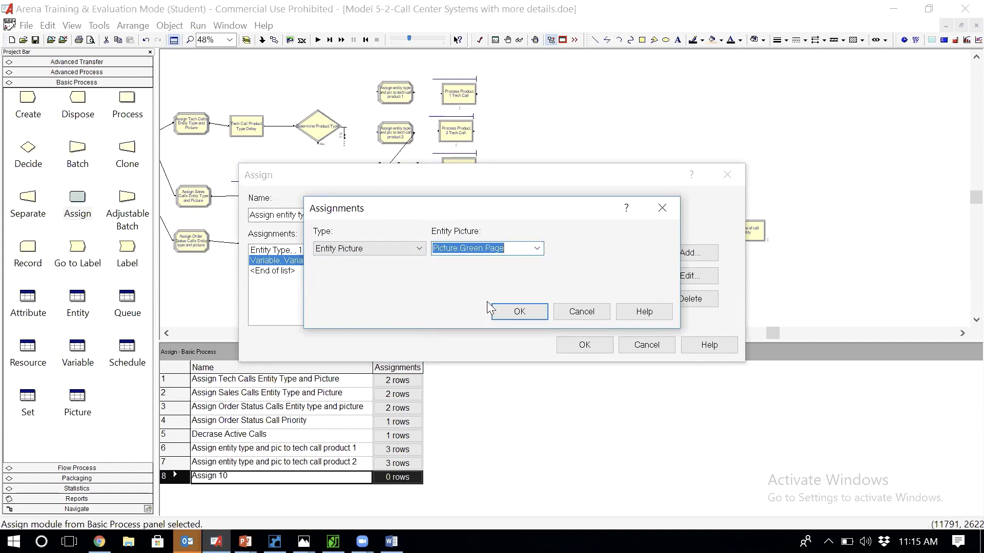
pyautogui.click(519, 311)
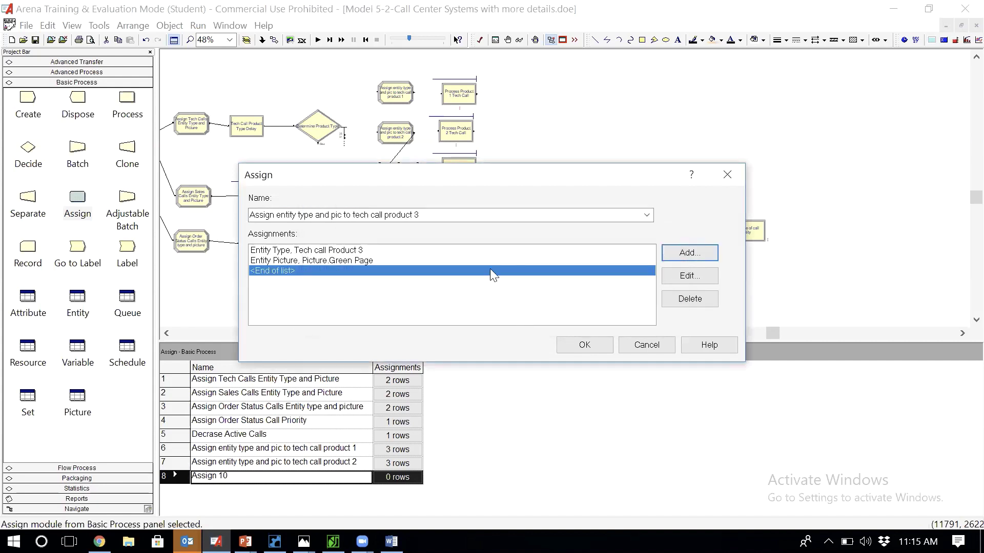
# Add an Attribute assignment setting Tech Call Type to 3, and accept the product 3 Assign module
pyautogui.click(689, 252)
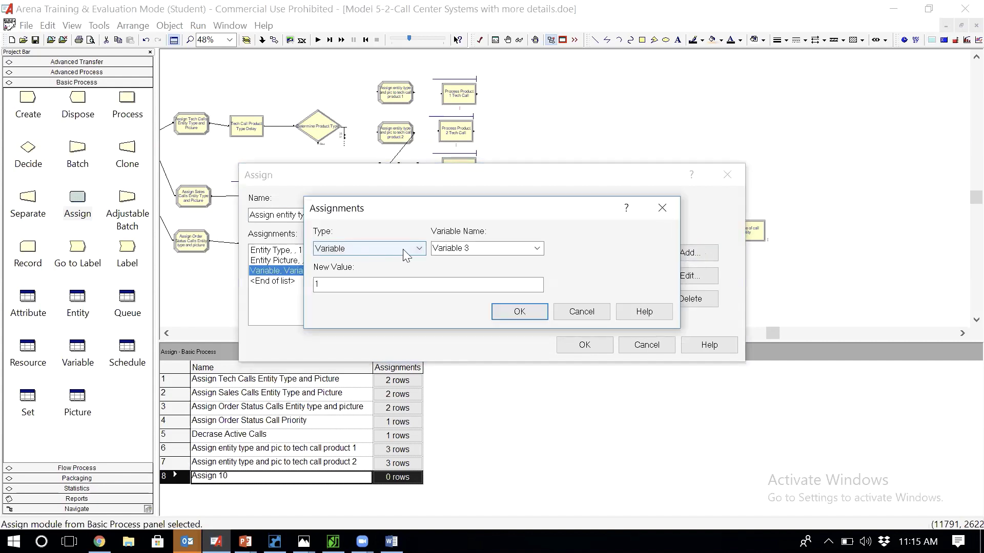
pyautogui.click(413, 250)
pyautogui.press('a')
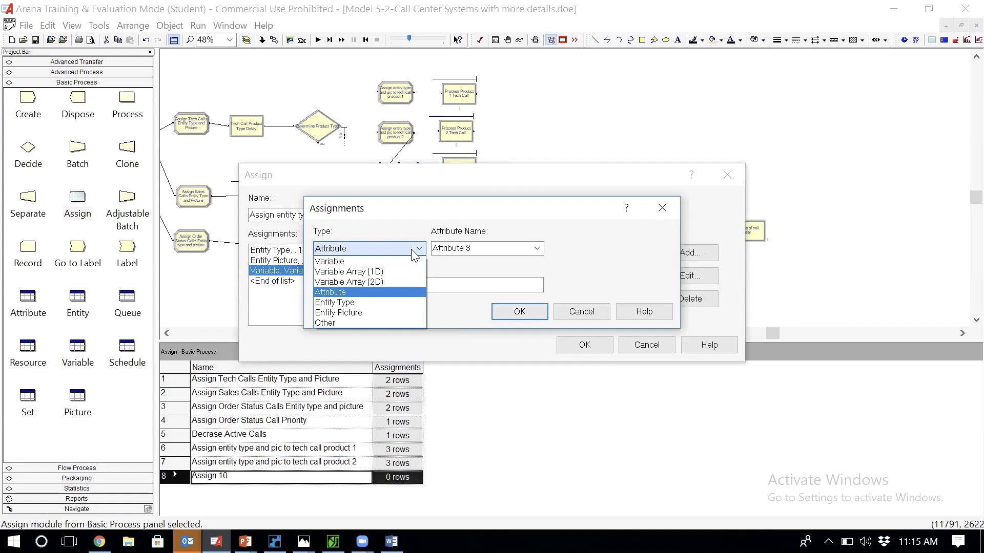
pyautogui.click(415, 254)
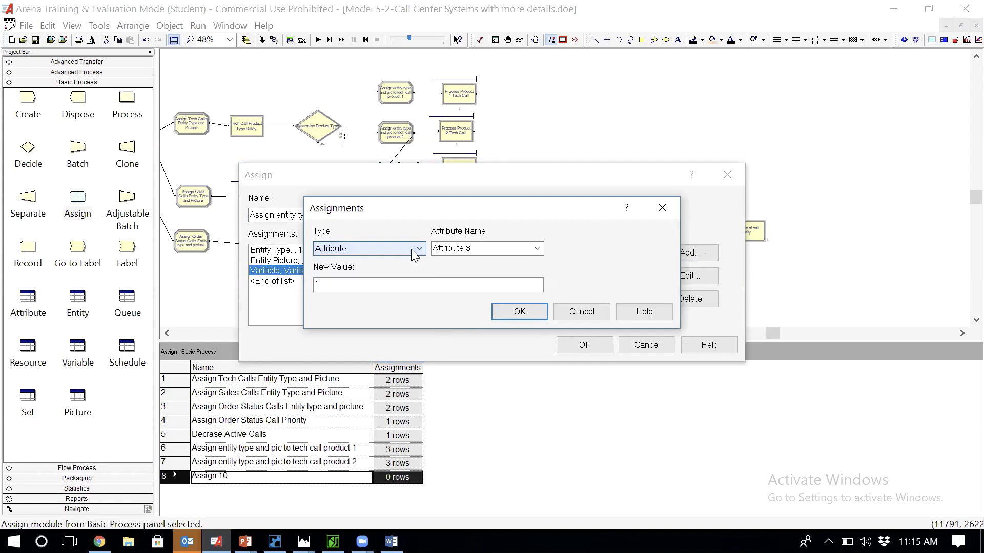
pyautogui.click(537, 248)
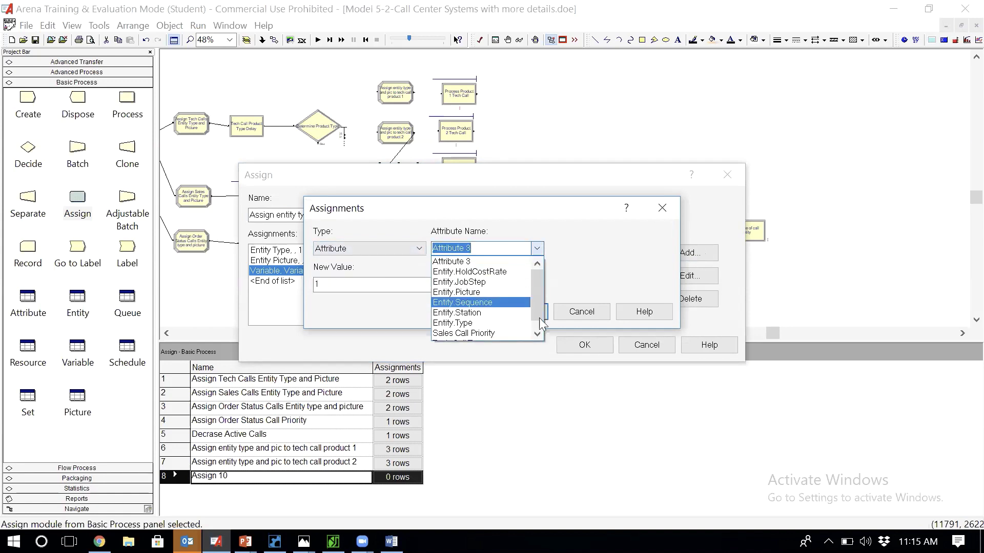
pyautogui.click(537, 334)
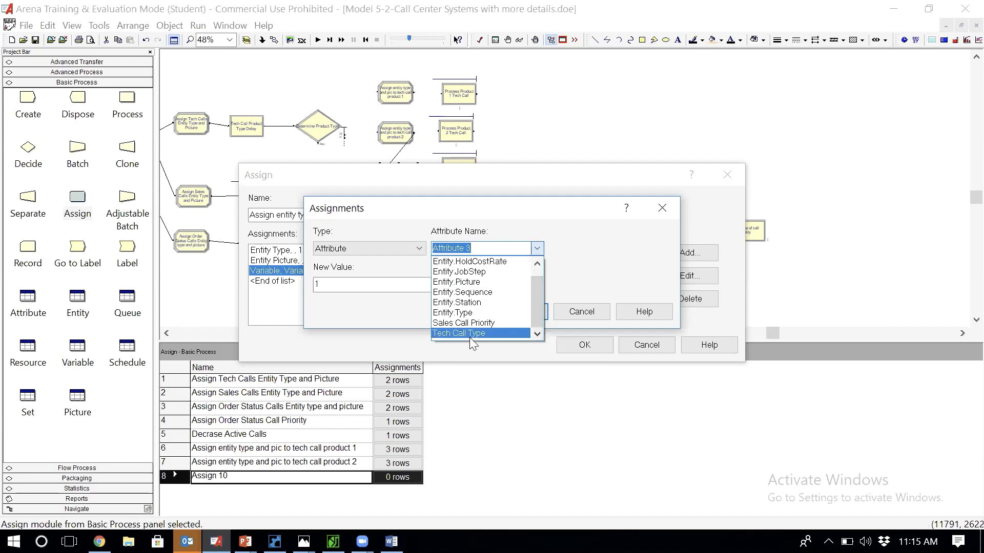
pyautogui.click(469, 337)
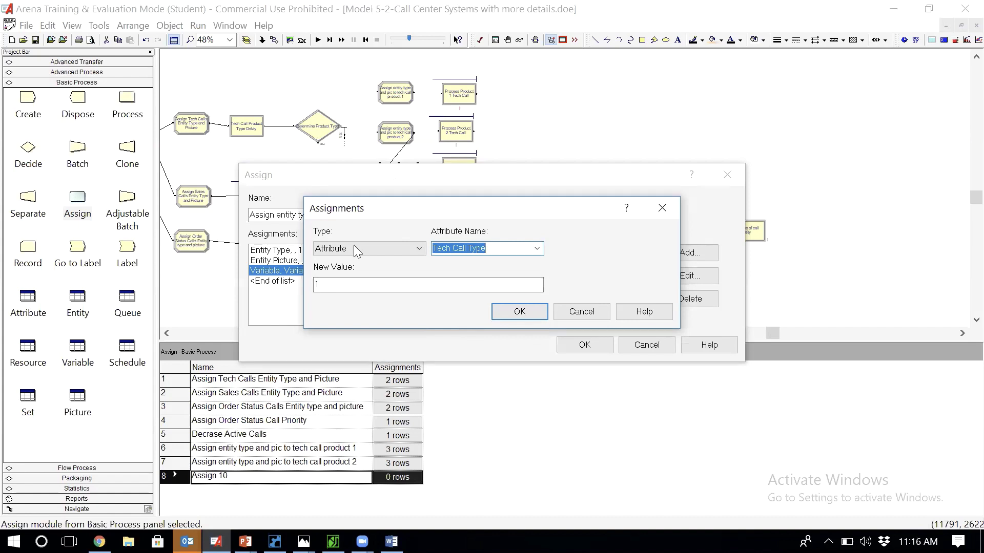
pyautogui.click(349, 281)
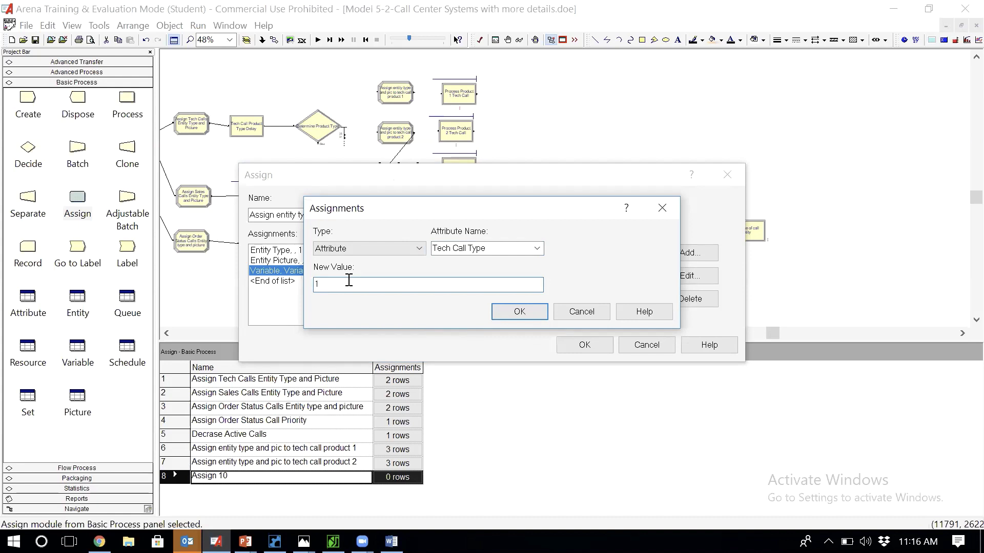
pyautogui.write('3')
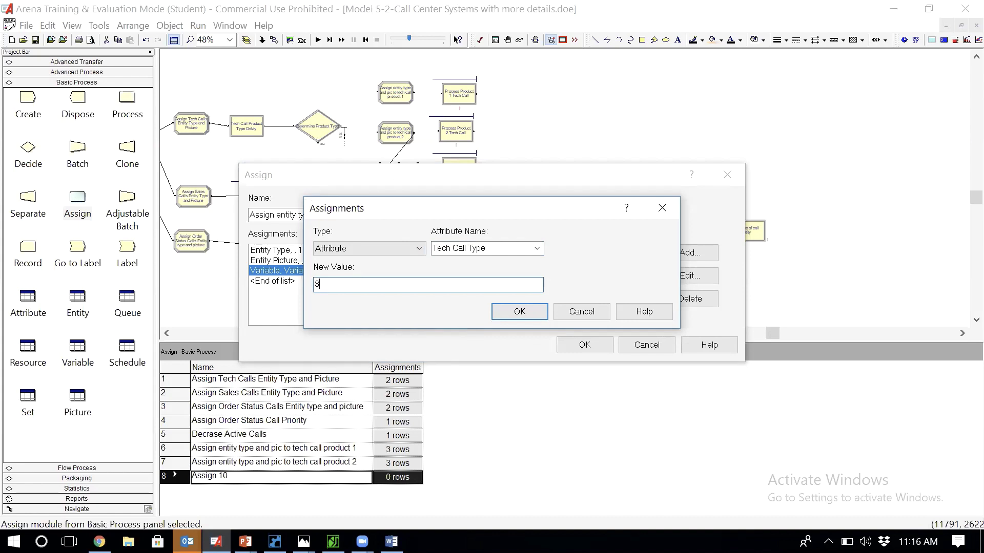
pyautogui.click(521, 312)
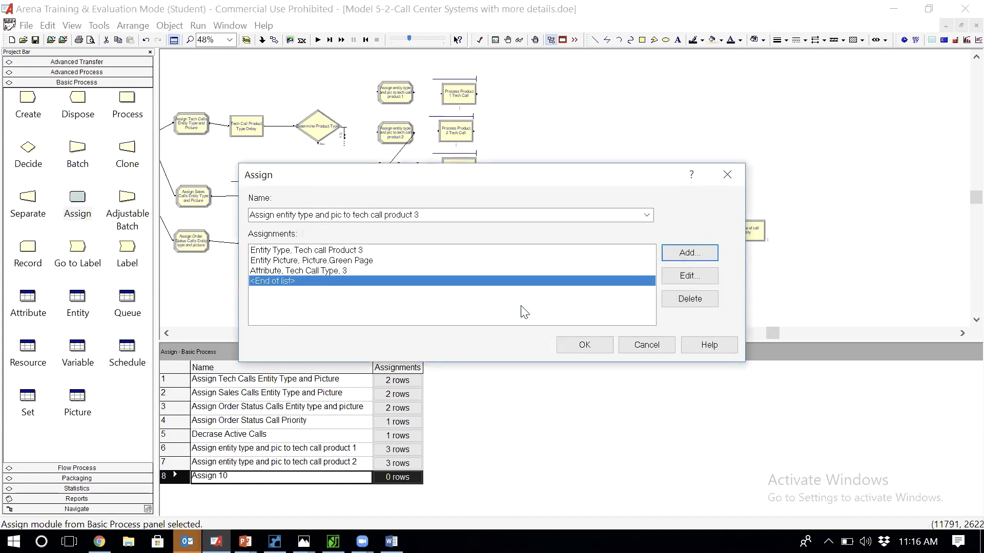
pyautogui.click(589, 345)
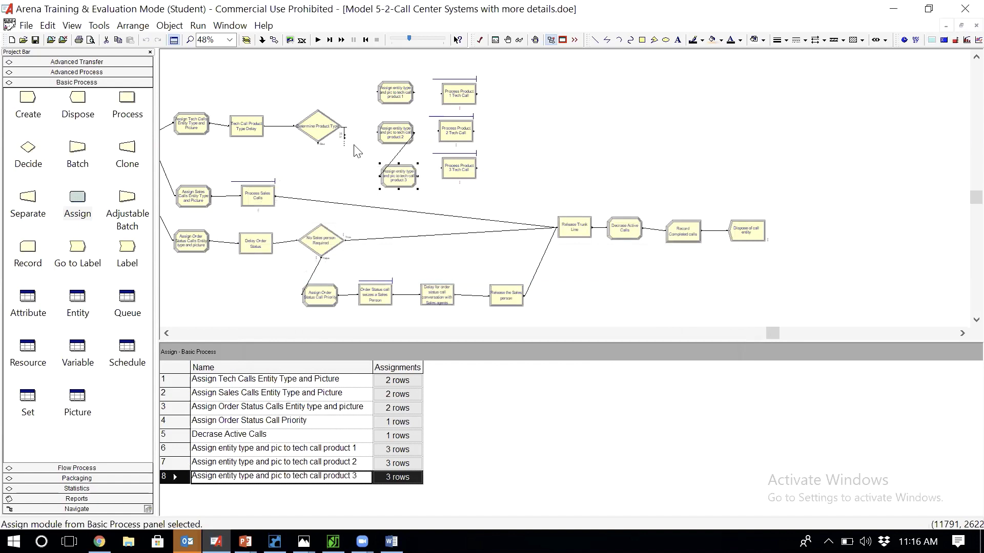
# Delete the connector between the product 2 and 3 Assign modules, and connect the product type Decide module's exits to Assign modules 1, 2 and 3
pyautogui.click(400, 156)
pyautogui.press('Delete')
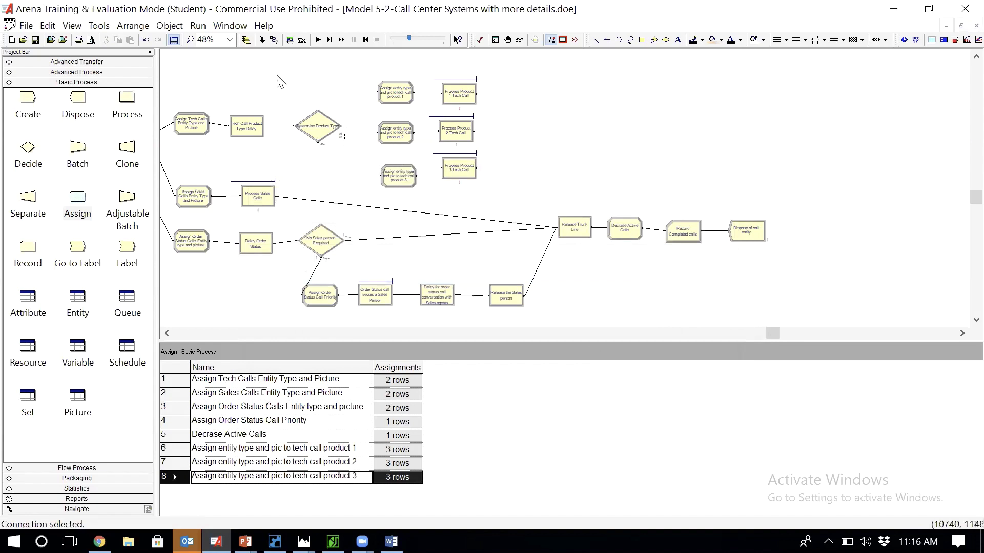
pyautogui.click(274, 40)
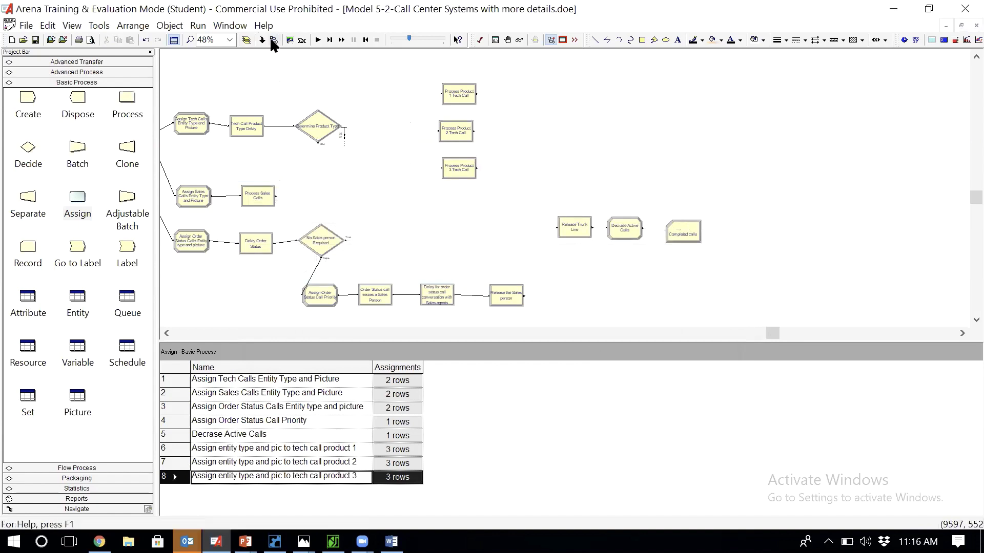
pyautogui.click(344, 135)
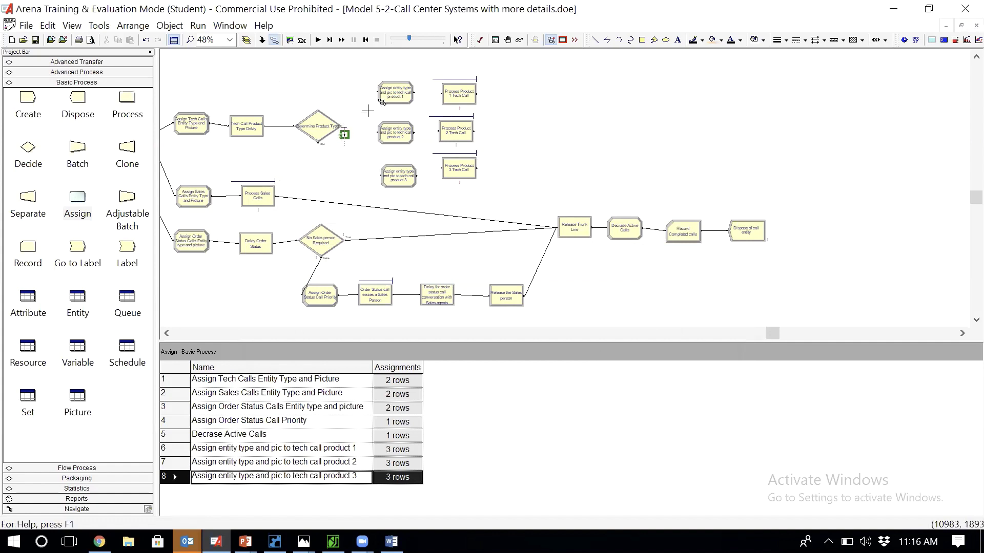
pyautogui.click(377, 92)
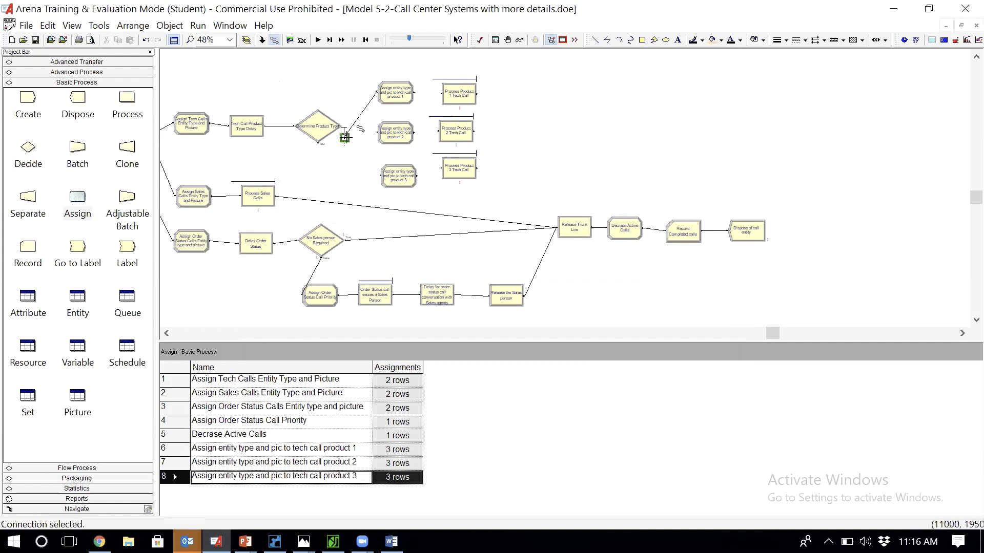
pyautogui.click(345, 137)
pyautogui.click(378, 132)
pyautogui.click(317, 143)
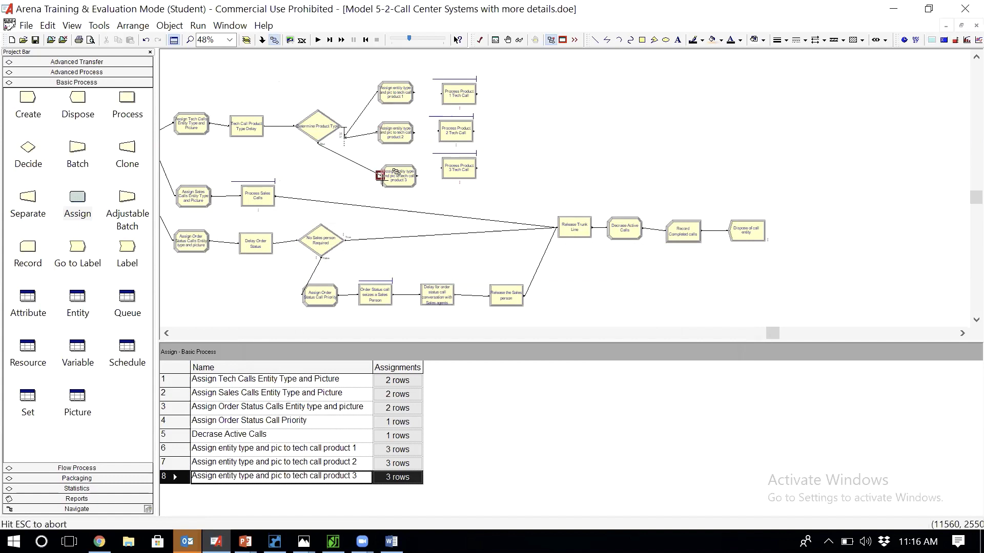
pyautogui.click(380, 175)
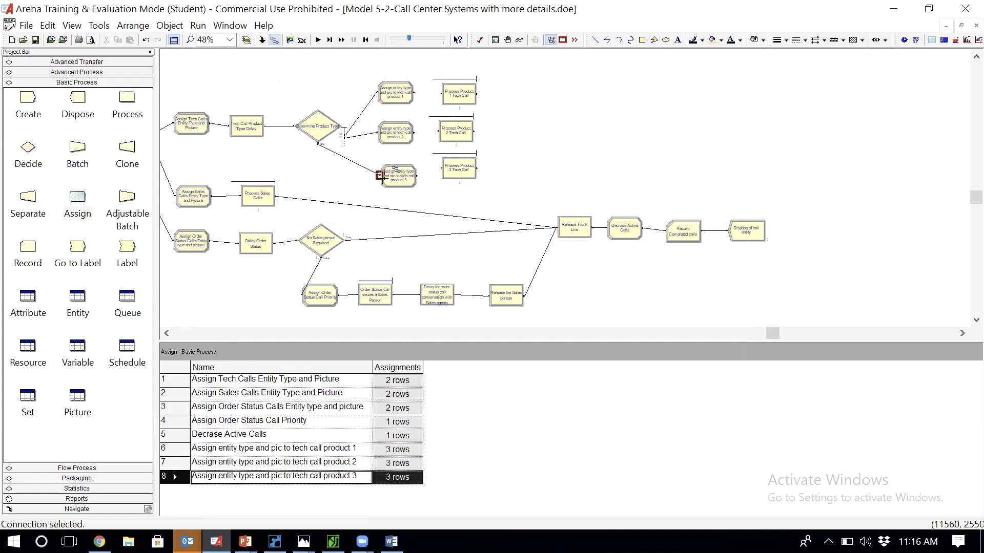
# Connect each product's Assign module to its matching Process Tech Call module, and align the product 3 Assign and Process modules in a row
pyautogui.click(414, 92)
pyautogui.click(441, 94)
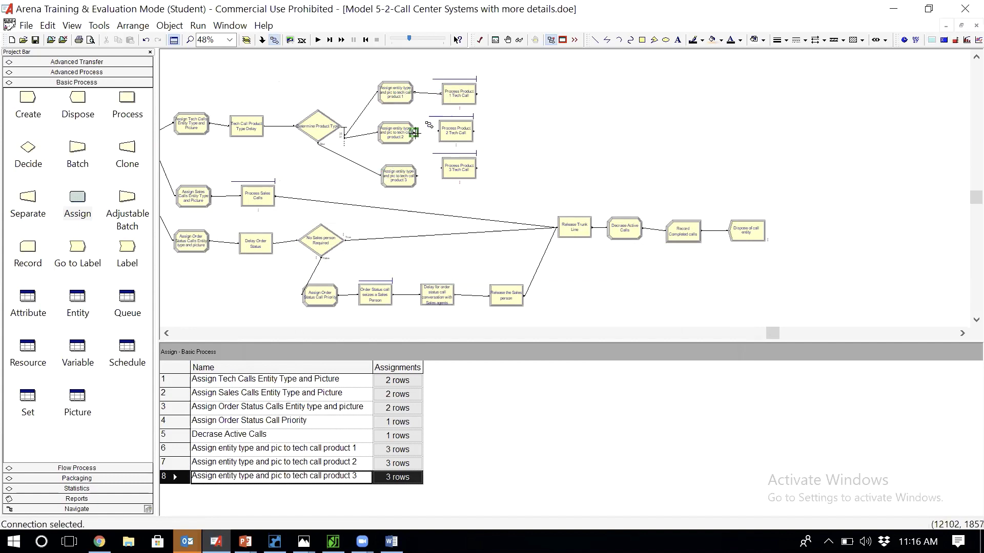
pyautogui.click(414, 133)
pyautogui.click(439, 131)
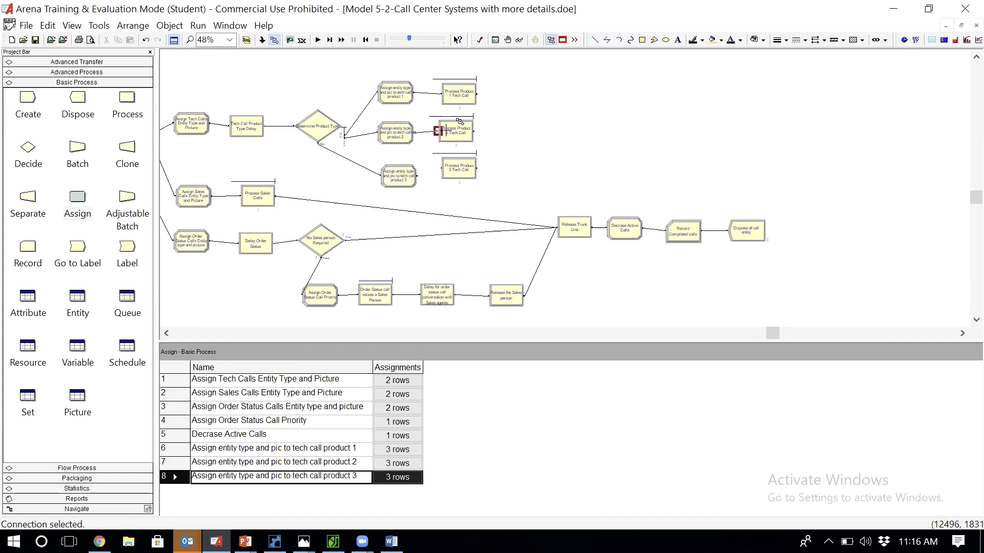
pyautogui.click(416, 175)
pyautogui.click(441, 168)
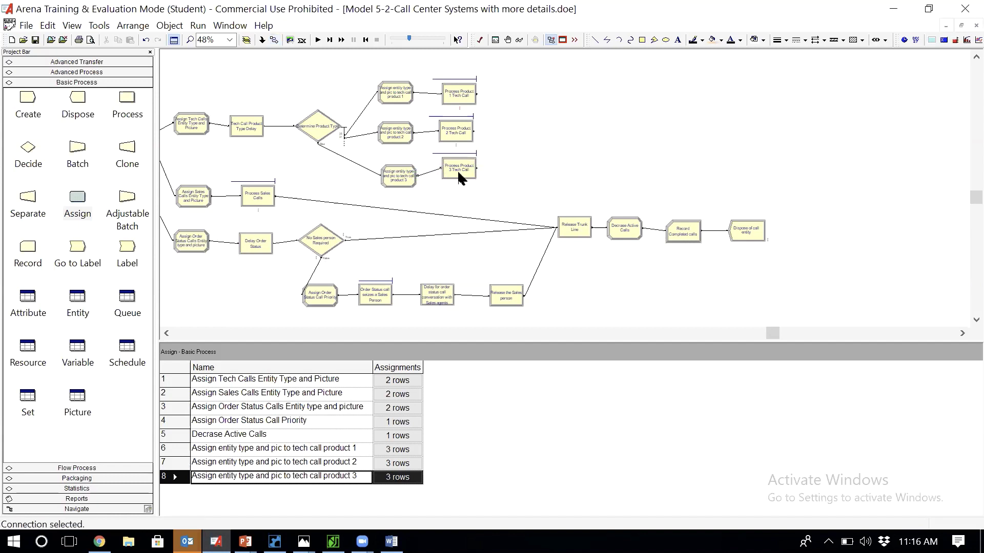
pyautogui.moveTo(457, 171); pyautogui.dragTo(400, 178)
pyautogui.click(402, 184)
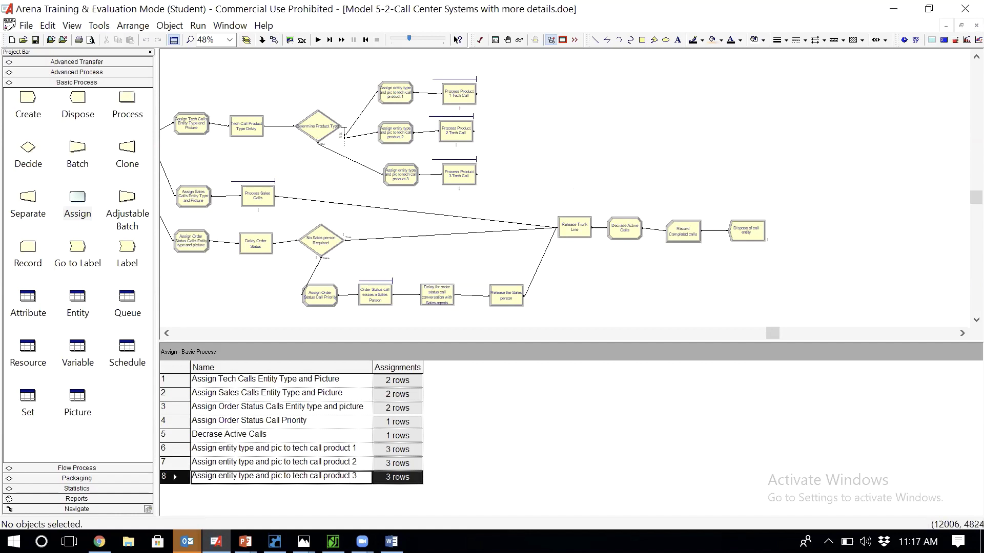
# Switch to Presentation3 in PowerPoint and review the staff schedule requirement on slide 3
pyautogui.moveTo(245, 541)
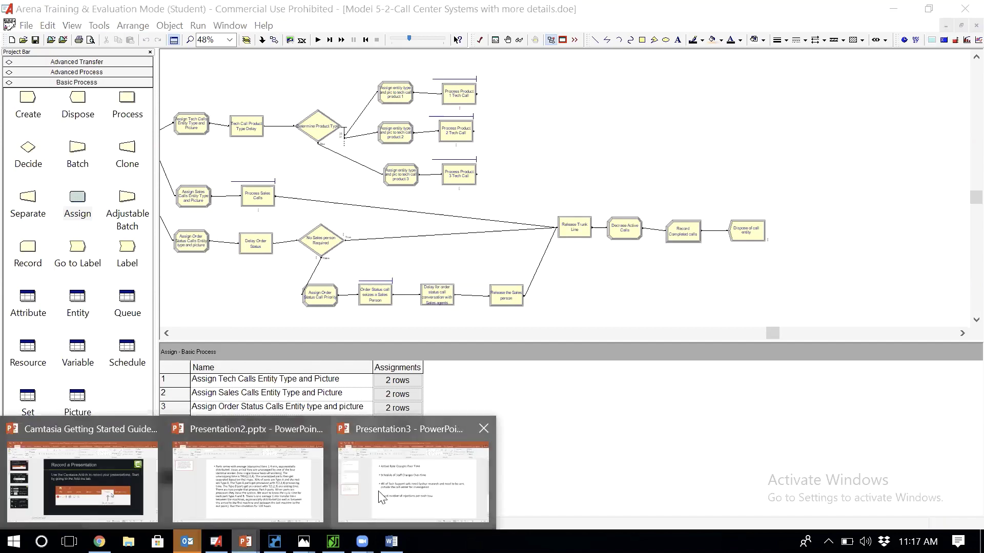
pyautogui.click(341, 487)
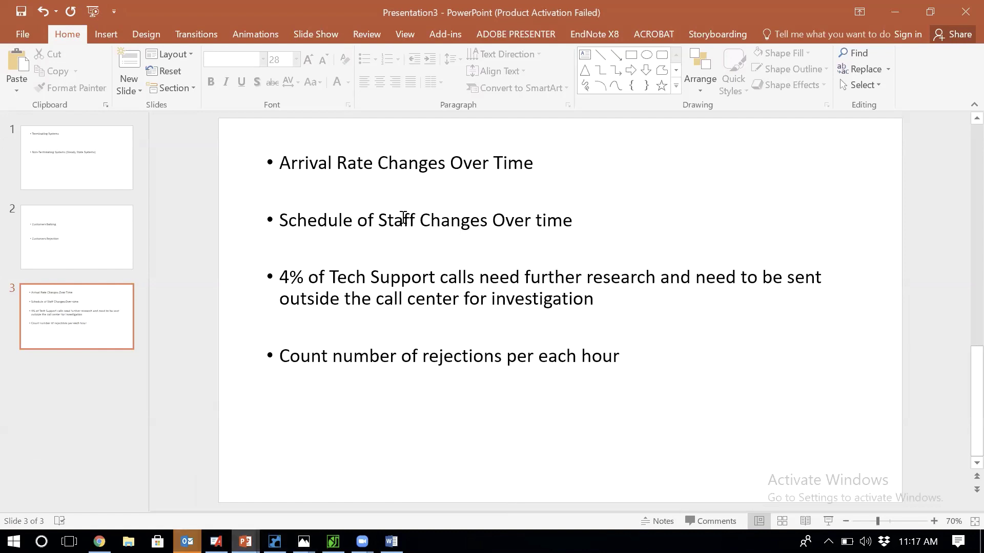
pyautogui.doubleClick(398, 222)
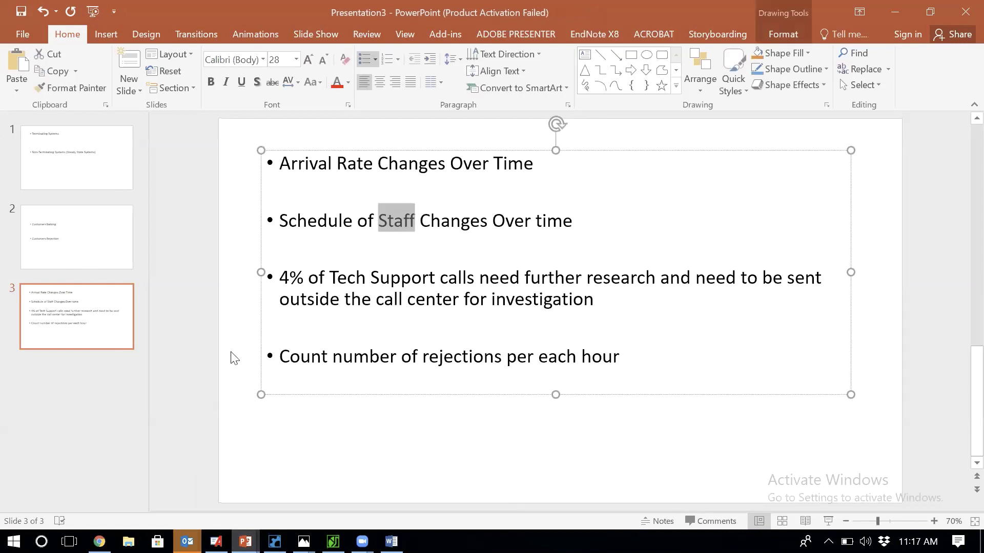
# Switch to Arena and check which resource each of the Process Product 1, 2 and 3 Tech Call modules uses
pyautogui.click(217, 541)
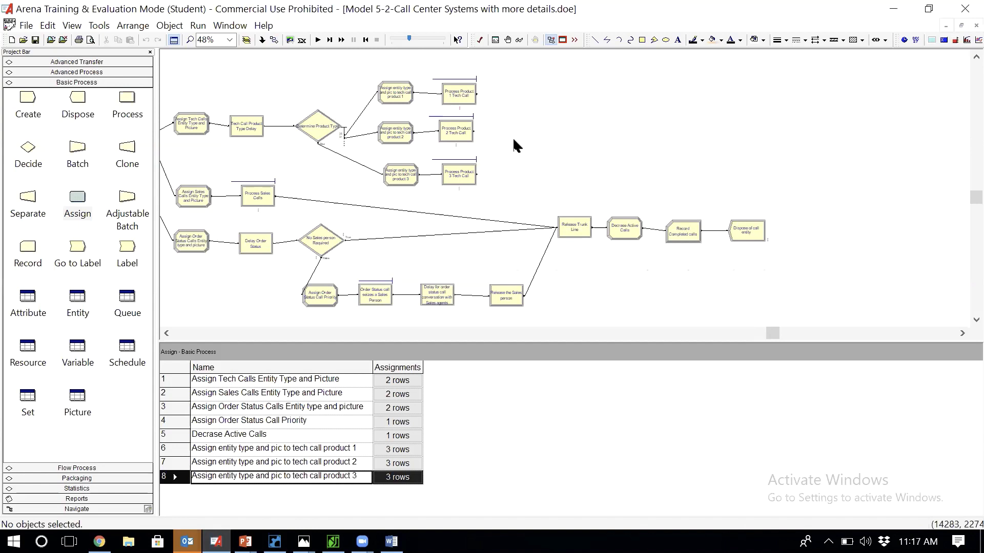
pyautogui.click(466, 101)
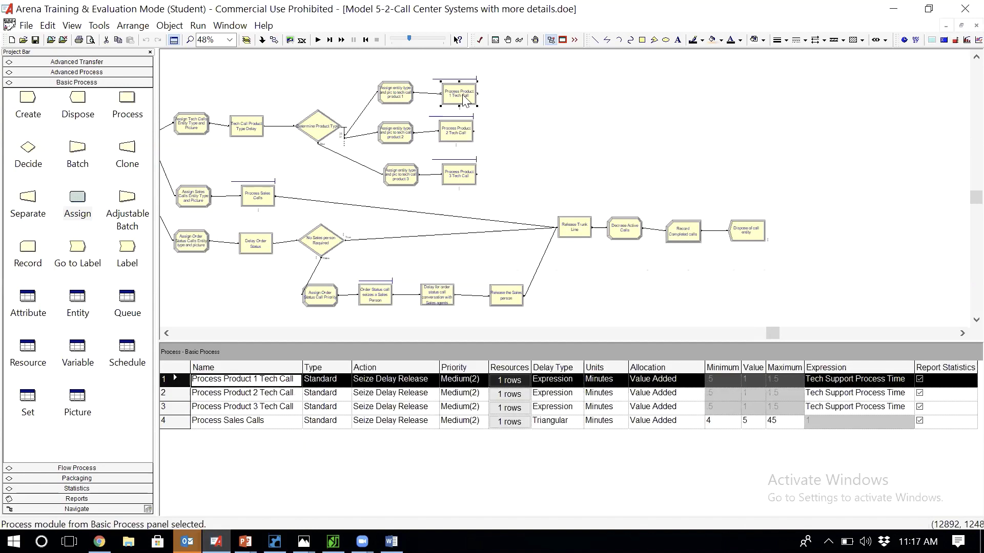
pyautogui.doubleClick(465, 99)
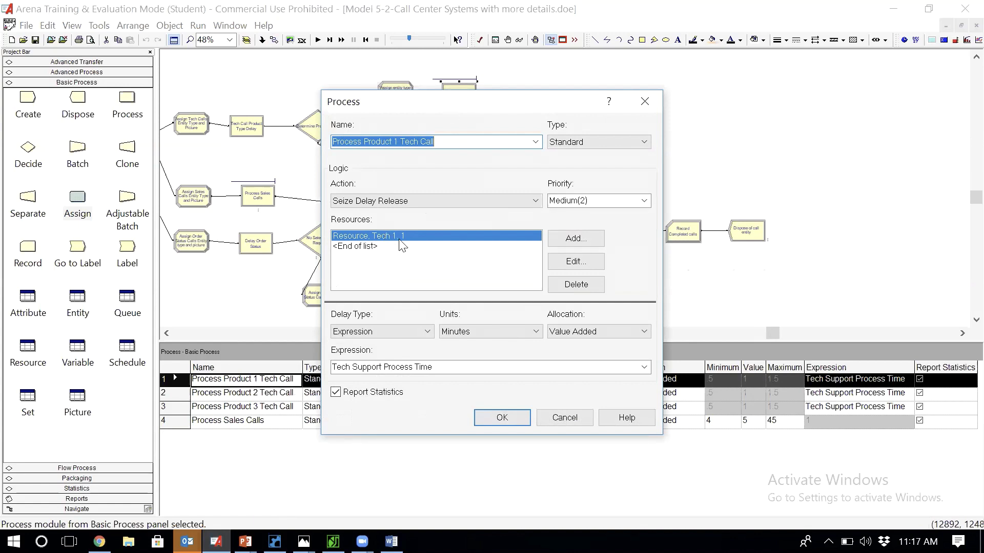
pyautogui.press('Return')
pyautogui.doubleClick(467, 132)
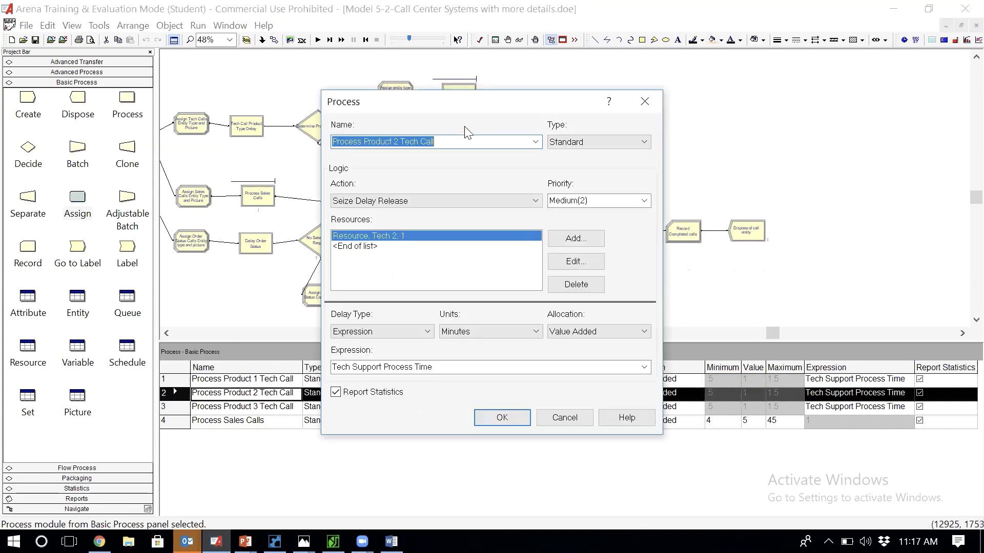
pyautogui.press('Return')
pyautogui.click(461, 171)
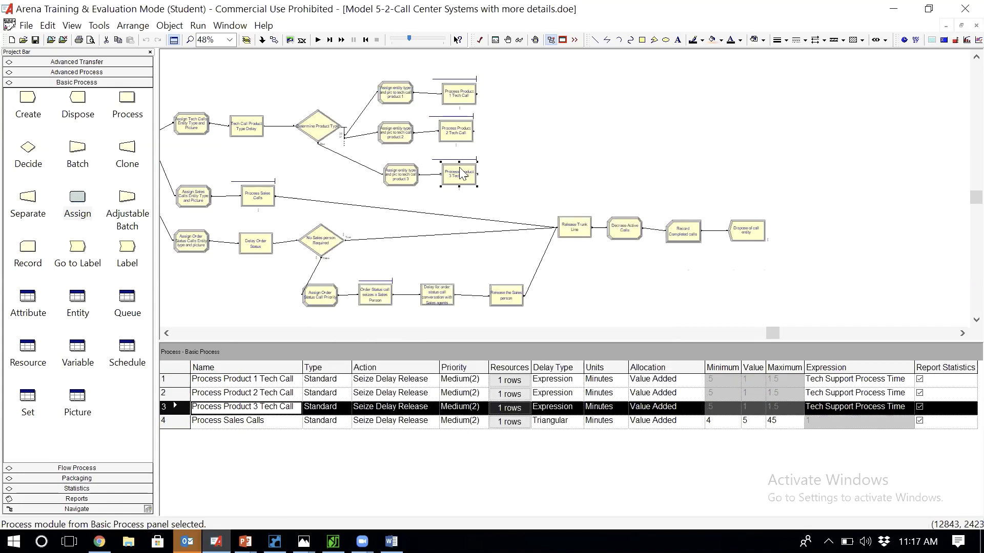
pyautogui.doubleClick(460, 171)
pyautogui.press('Return')
# Show the model's resource list and review the types and capacities of the tech support resources
pyautogui.click(43, 361)
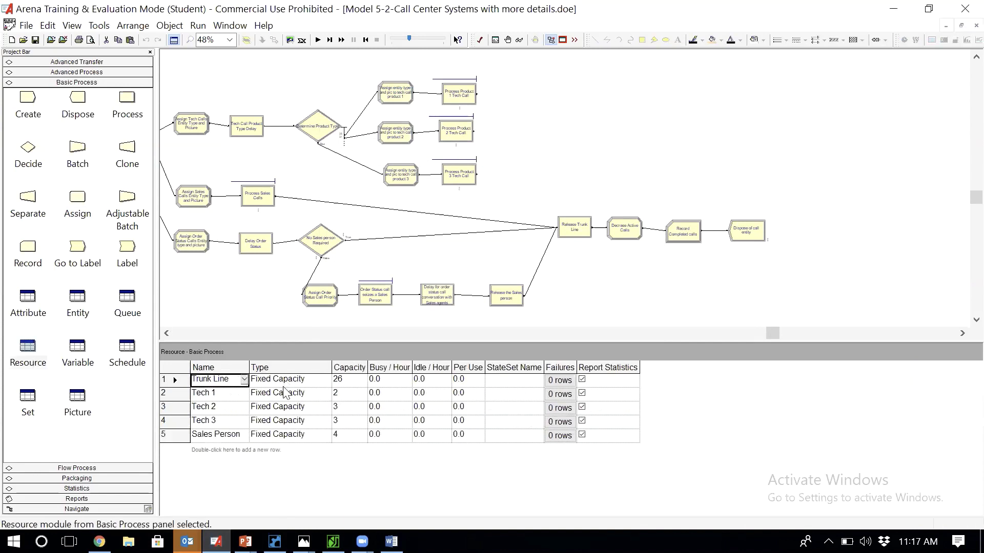
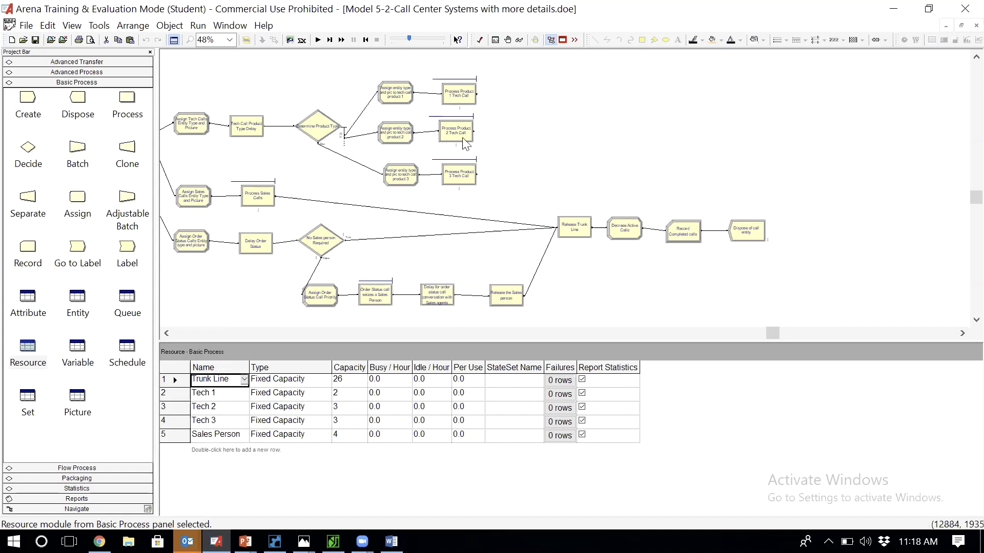
pyautogui.click(522, 131)
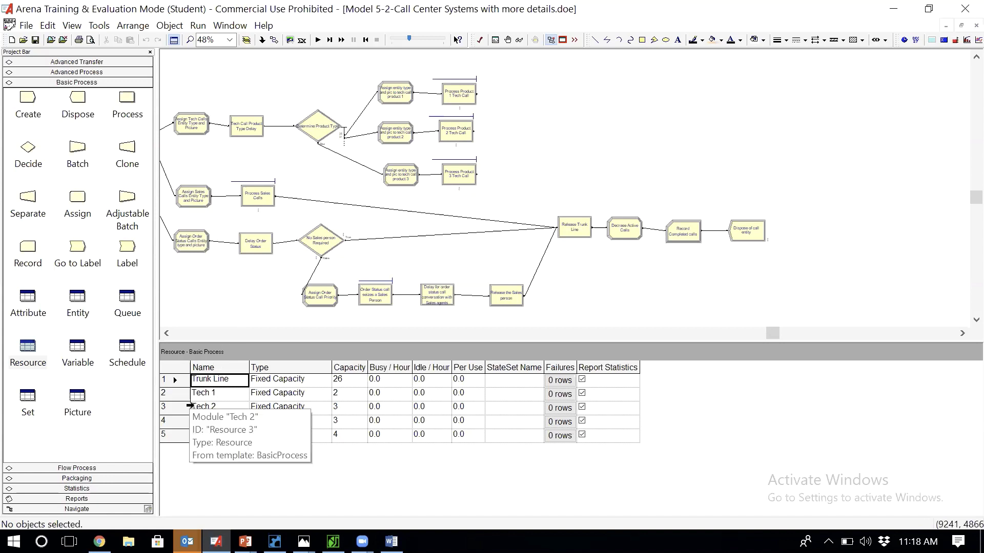
pyautogui.click(28, 347)
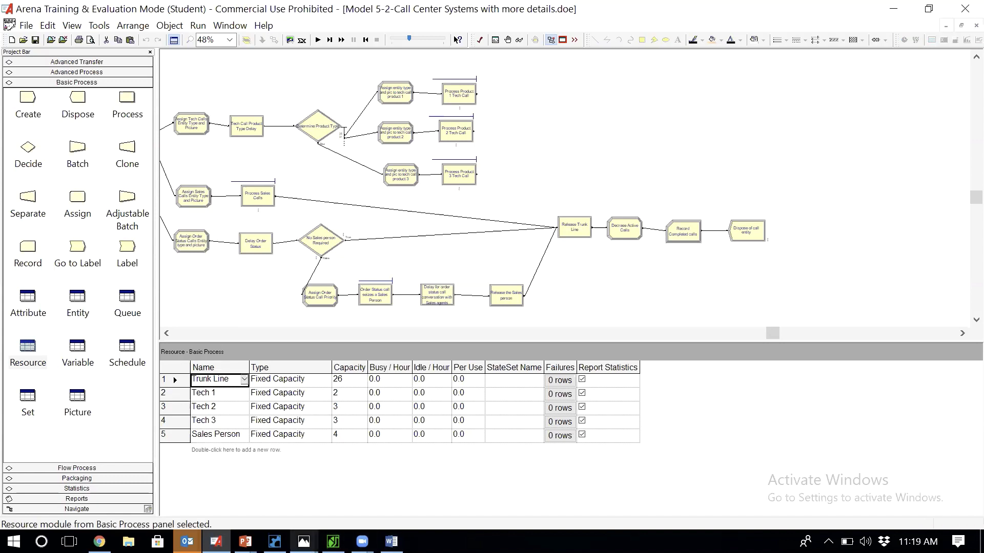
# Switch to the Photos image of Table 5-3, Technical Support Schedules, examine each technician's product lines and time periods, and return to Arena
pyautogui.click(304, 541)
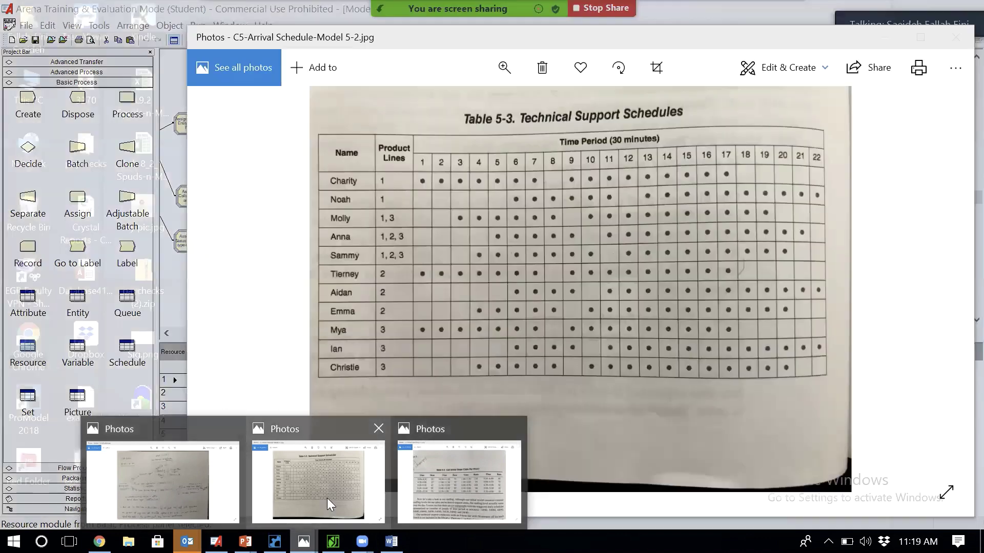
pyautogui.click(327, 498)
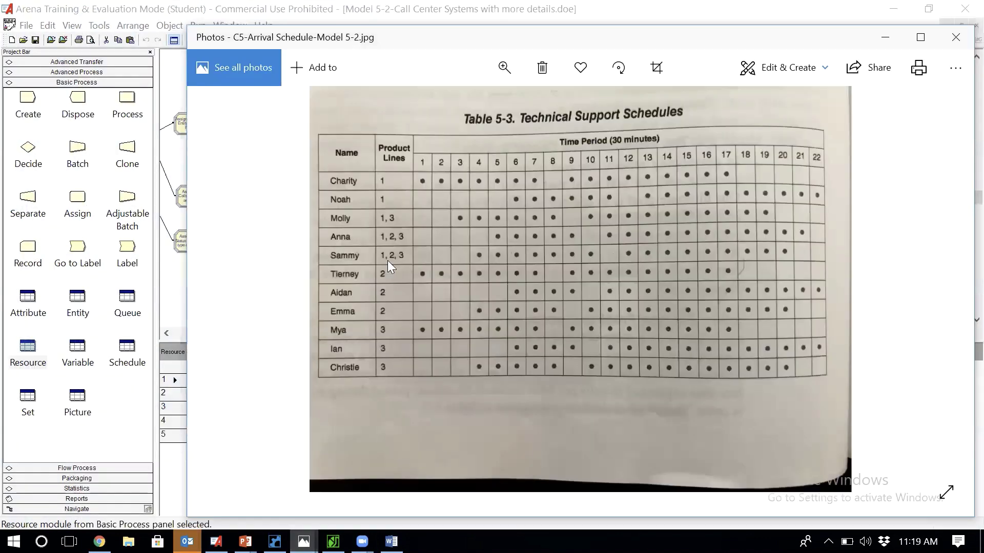
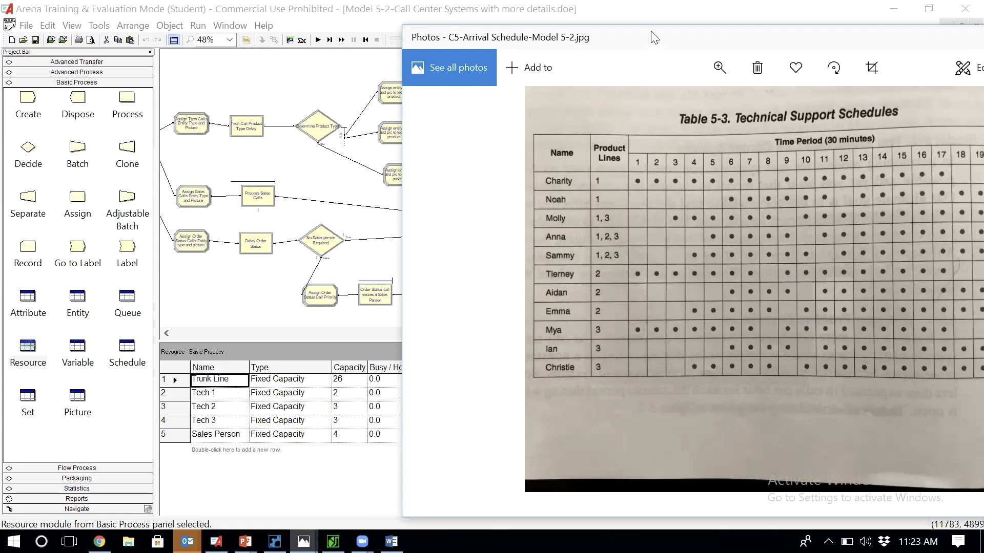
pyautogui.moveTo(655, 38); pyautogui.dragTo(428, 34)
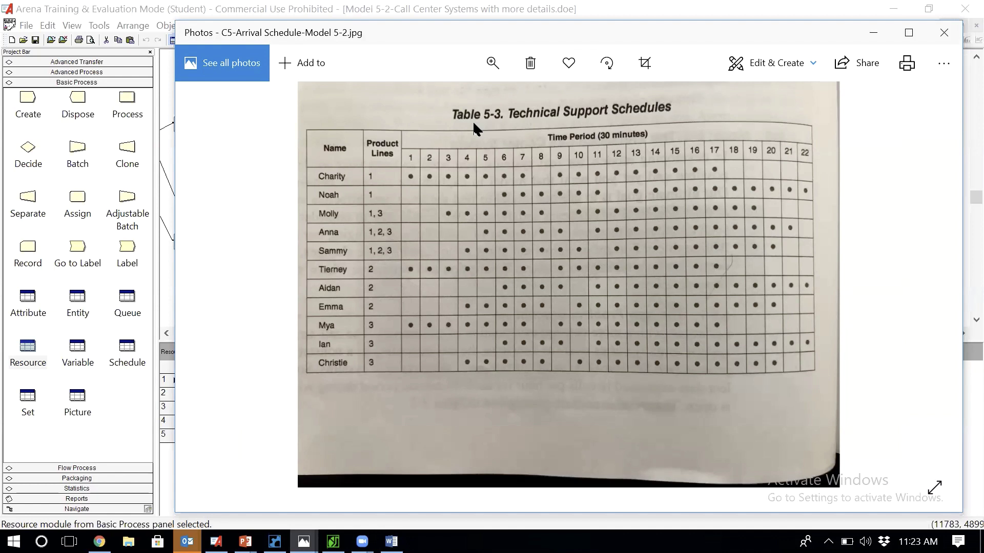
pyautogui.click(169, 310)
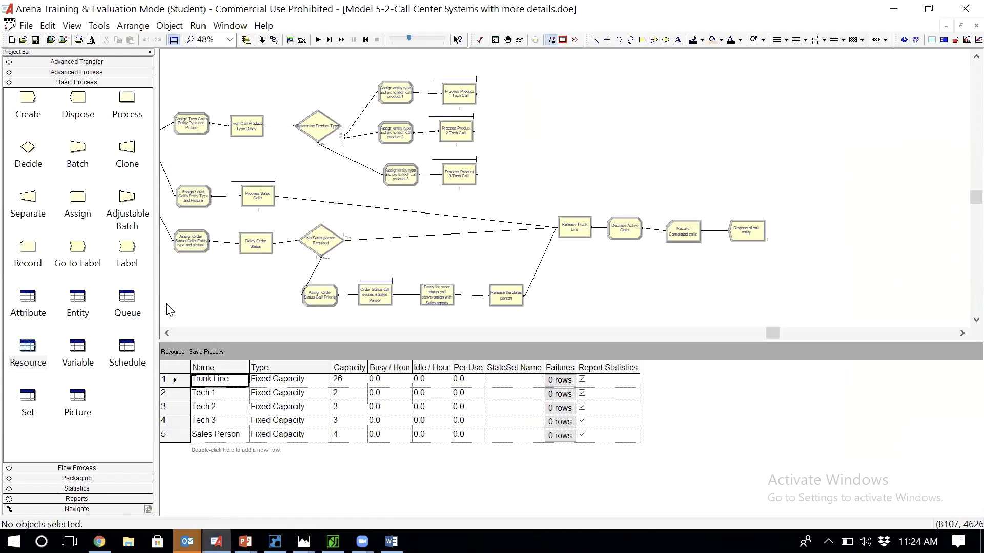
# Rename the Tech 1 resource with the name of the first technician in the Technical Support Schedules table
pyautogui.click(208, 398)
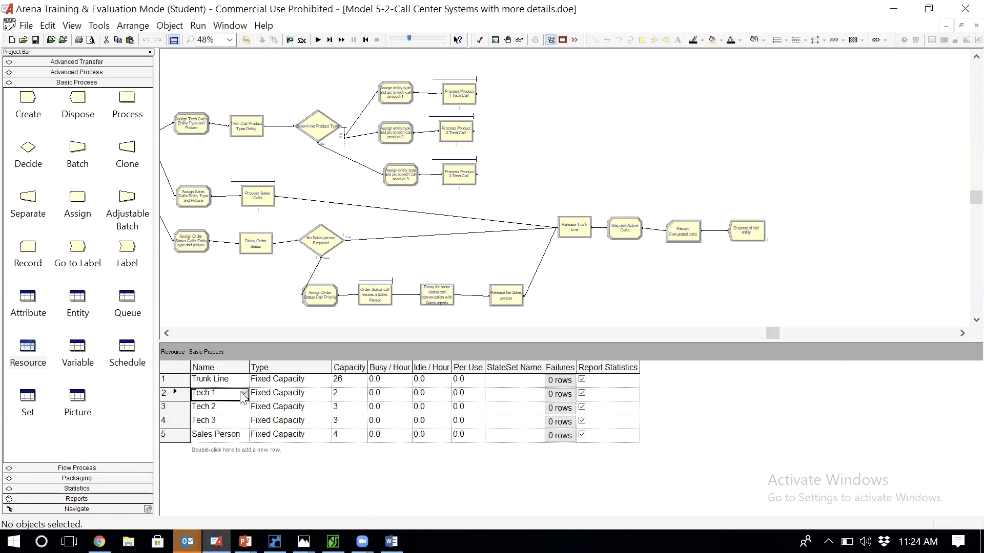
pyautogui.click(230, 393)
pyautogui.write('Charitt')
pyautogui.click(223, 410)
pyautogui.click(172, 436)
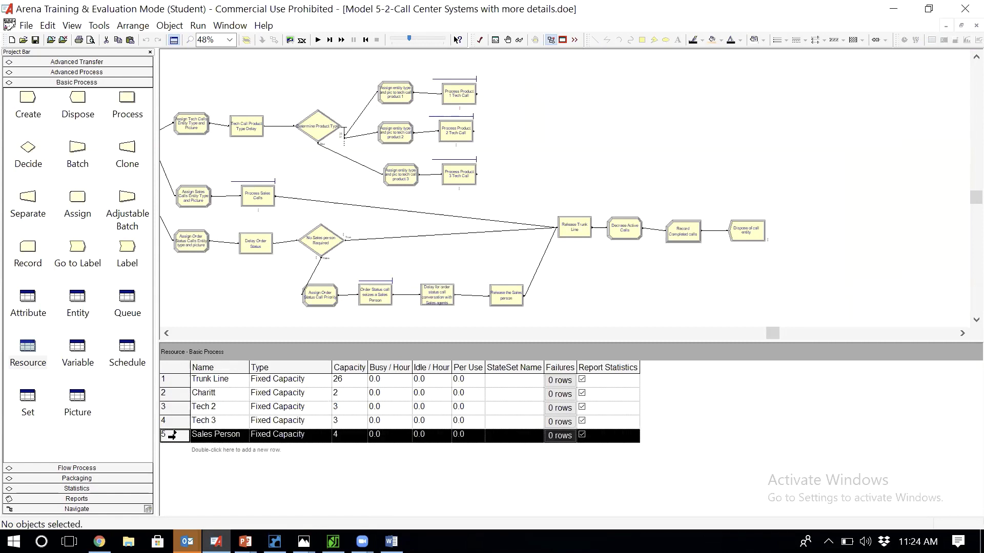
pyautogui.click(171, 435)
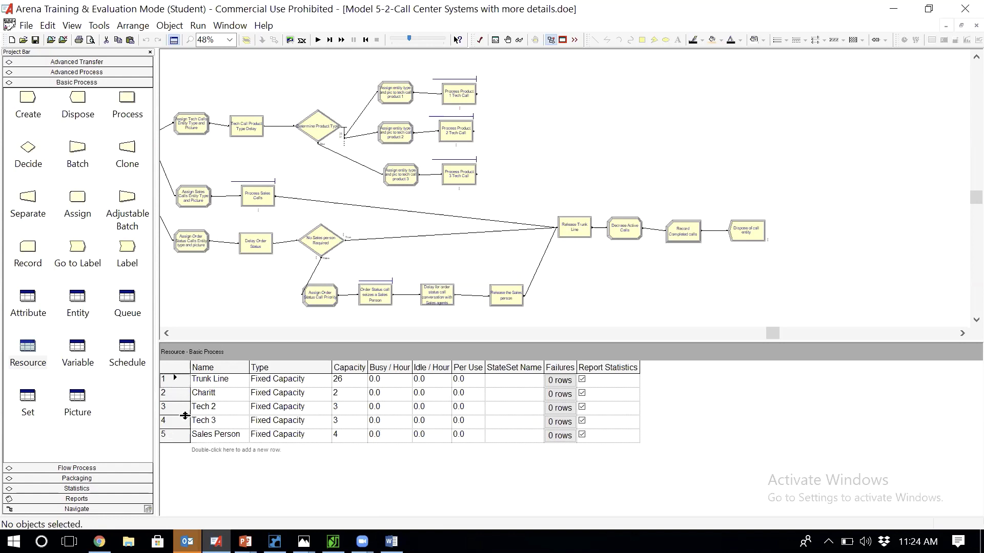
pyautogui.click(224, 395)
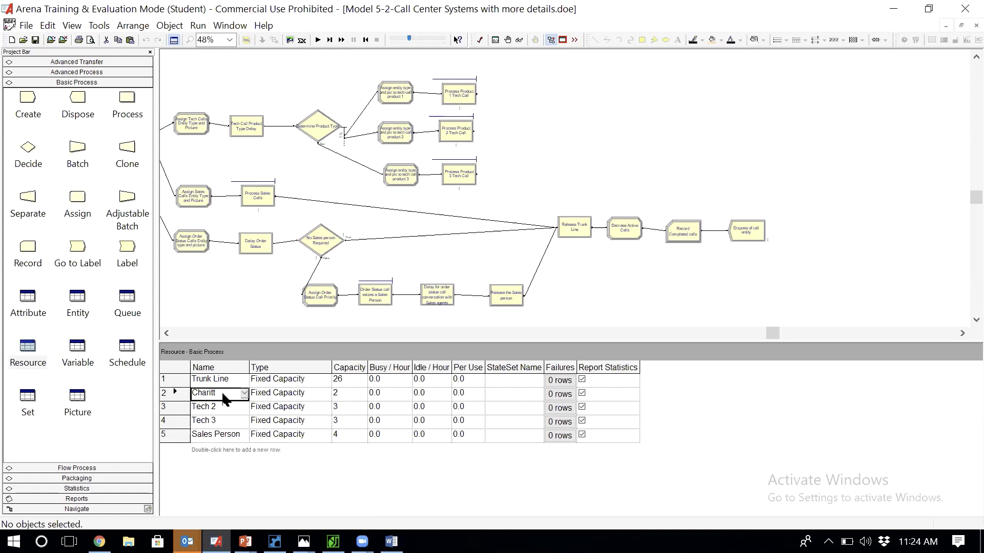
pyautogui.click(224, 395)
pyautogui.write('y')
pyautogui.click(345, 394)
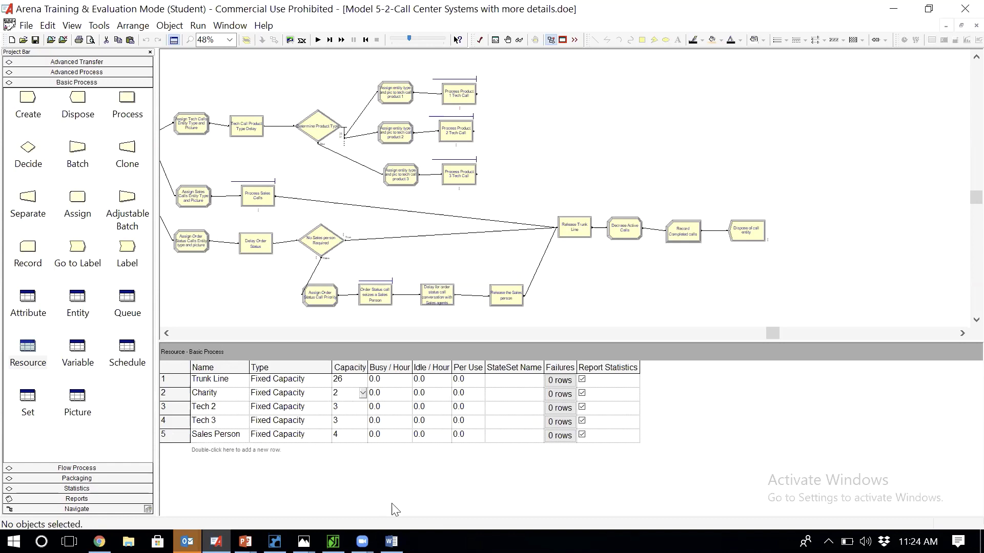
# Rename the Tech 2 and Tech 3 resources with the names of the second and third technicians in the schedule table
pyautogui.click(304, 541)
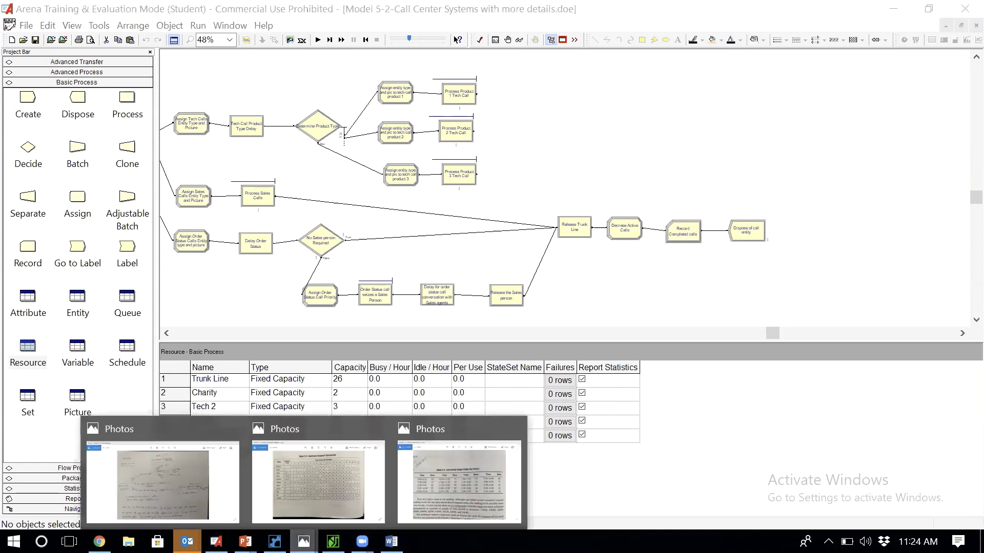
pyautogui.click(222, 397)
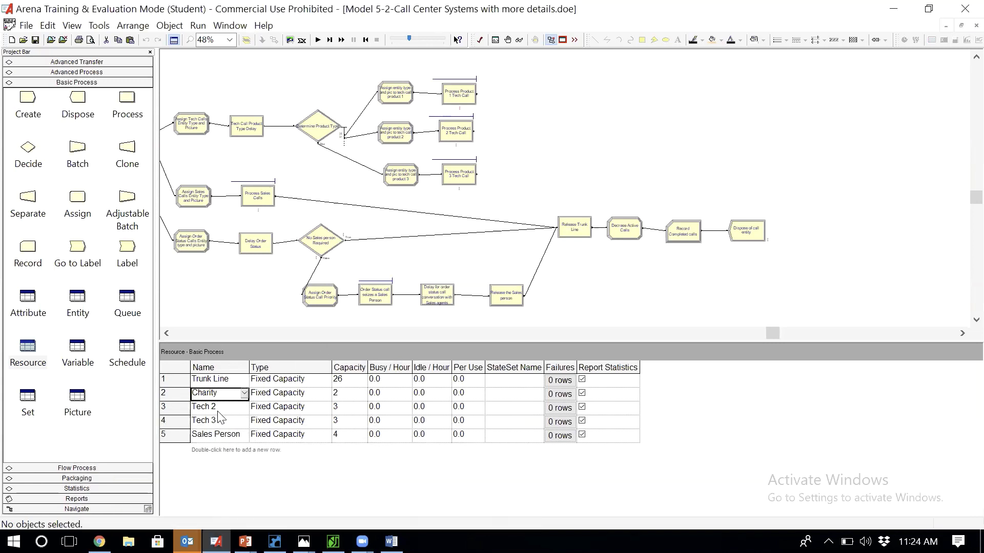
pyautogui.click(222, 409)
pyautogui.write('Noah')
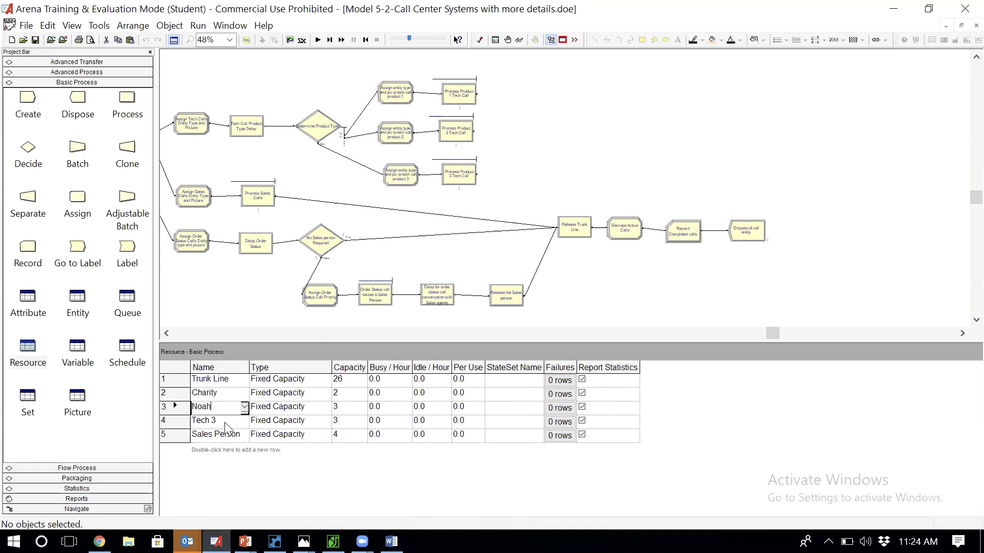
pyautogui.click(226, 422)
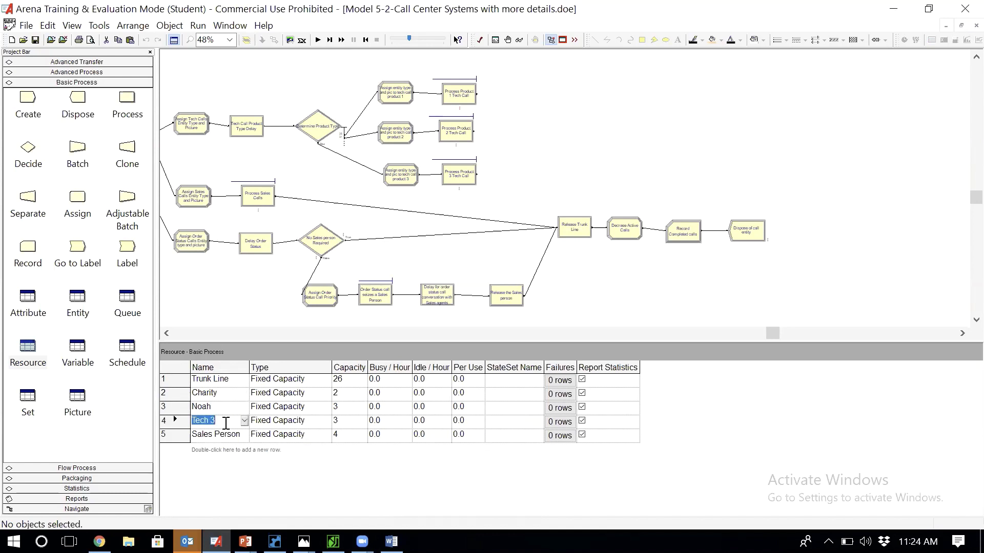
pyautogui.write('Molly')
# Add a resource below Sales Person and name it after the fourth technician in the schedule table
pyautogui.doubleClick(226, 450)
pyautogui.click(226, 450)
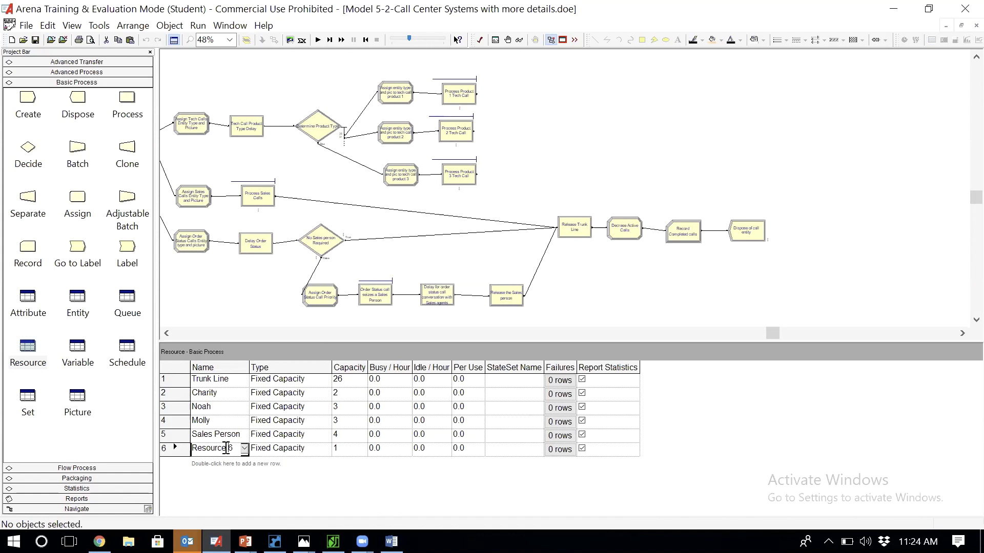
pyautogui.press('Delete')
pyautogui.press('Delete')
pyautogui.press('BackSpace')
pyautogui.press('BackSpace')
pyautogui.press('BackSpace')
pyautogui.press('BackSpace')
pyautogui.press('BackSpace')
pyautogui.press('BackSpace')
pyautogui.press('BackSpace')
pyautogui.press('BackSpace')
pyautogui.write('Anna')
# Add a seventh resource row and name it after the fifth technician in the schedule table
pyautogui.doubleClick(221, 467)
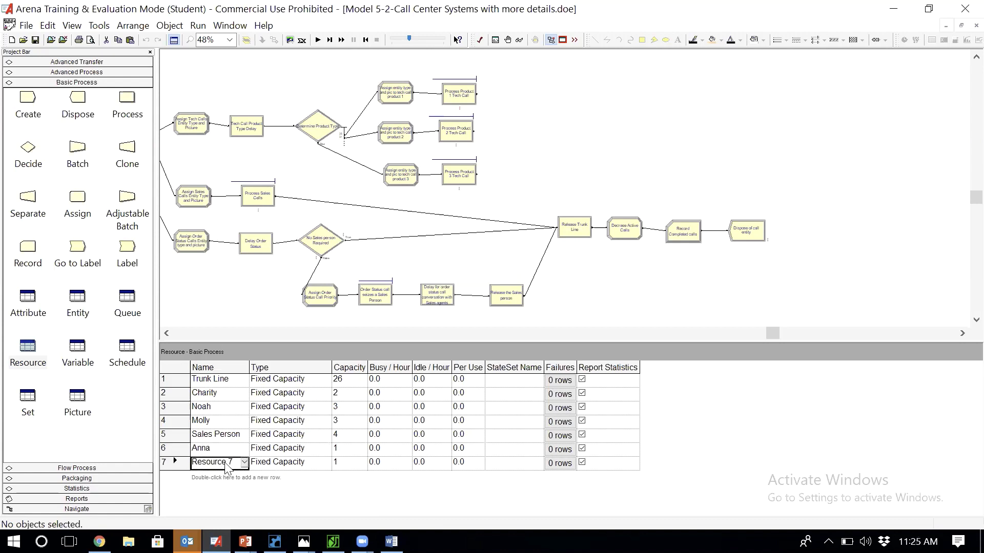
pyautogui.click(236, 461)
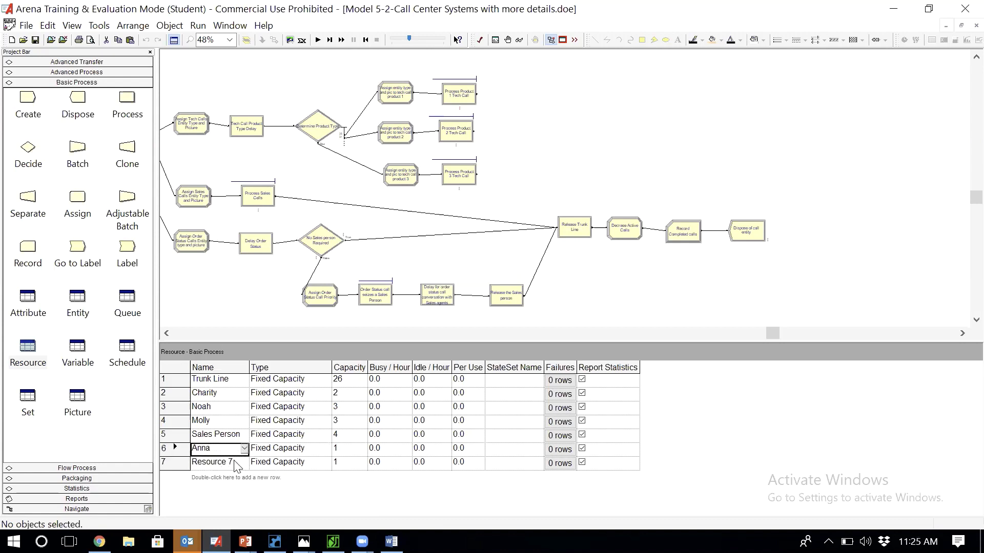
pyautogui.click(235, 461)
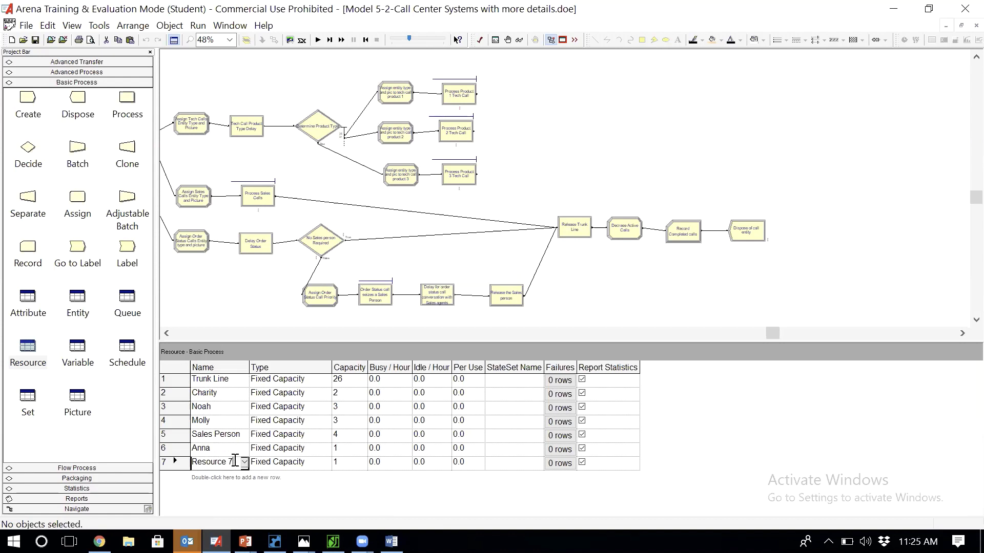
pyautogui.press('BackSpace')
pyautogui.press('BackSpace')
pyautogui.press('BackSpace')
pyautogui.press('BackSpace')
pyautogui.press('BackSpace')
pyautogui.press('BackSpace')
pyautogui.press('BackSpace')
pyautogui.press('BackSpace')
pyautogui.press('BackSpace')
pyautogui.press('BackSpace')
pyautogui.write('Sammy')
pyautogui.press('Tab')
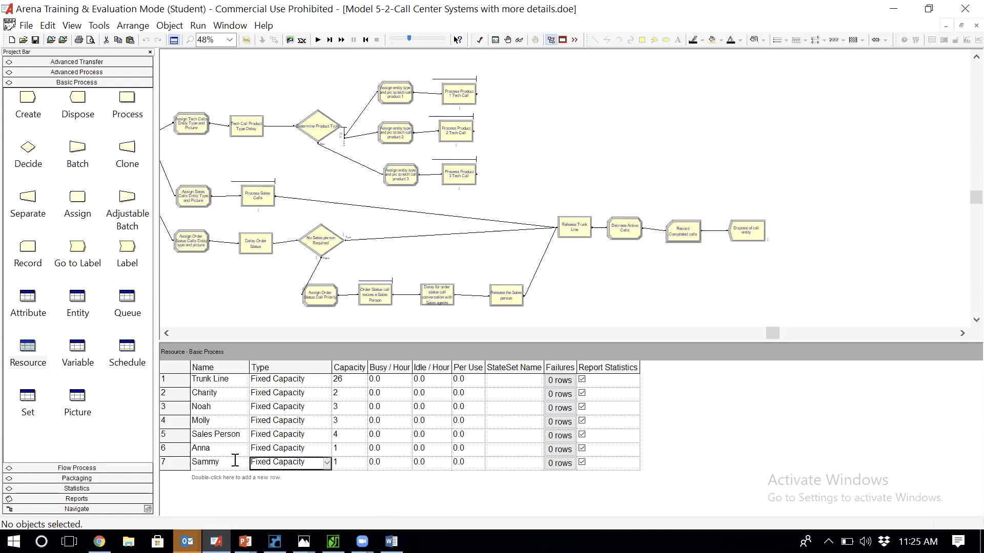
# Add an eighth resource row and name it after the sixth technician in the schedule table
pyautogui.doubleClick(234, 477)
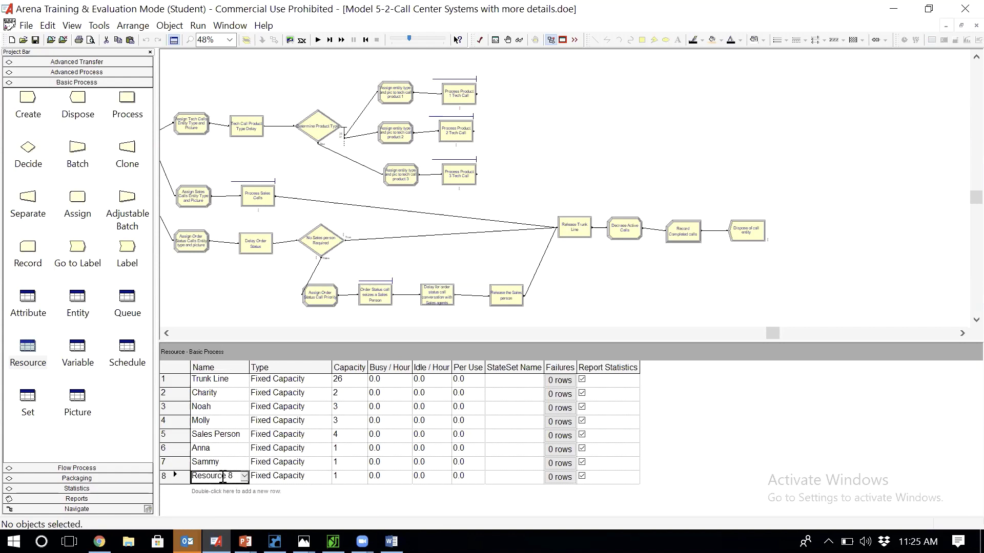
pyautogui.click(223, 476)
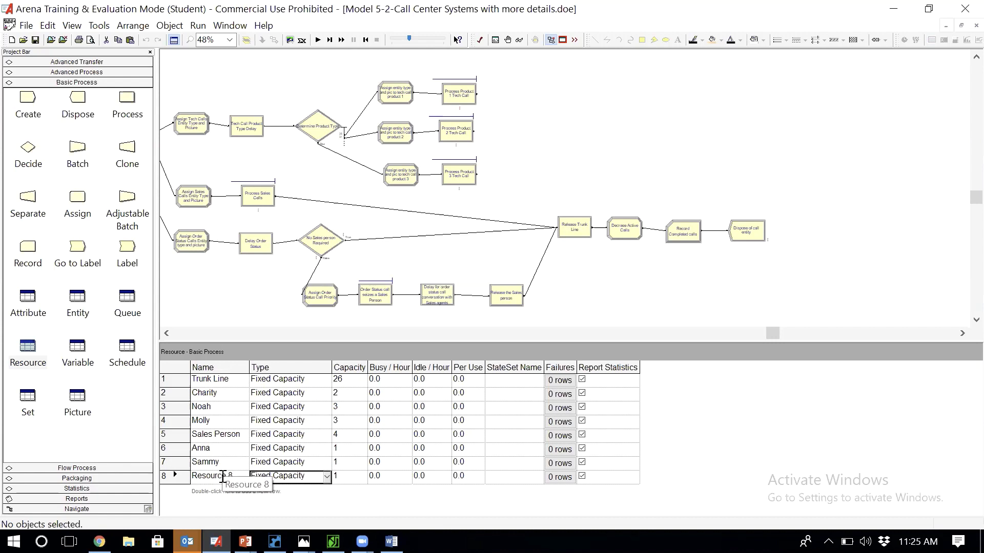
pyautogui.hotkey('ctrl', 'a')
pyautogui.press('BackSpace')
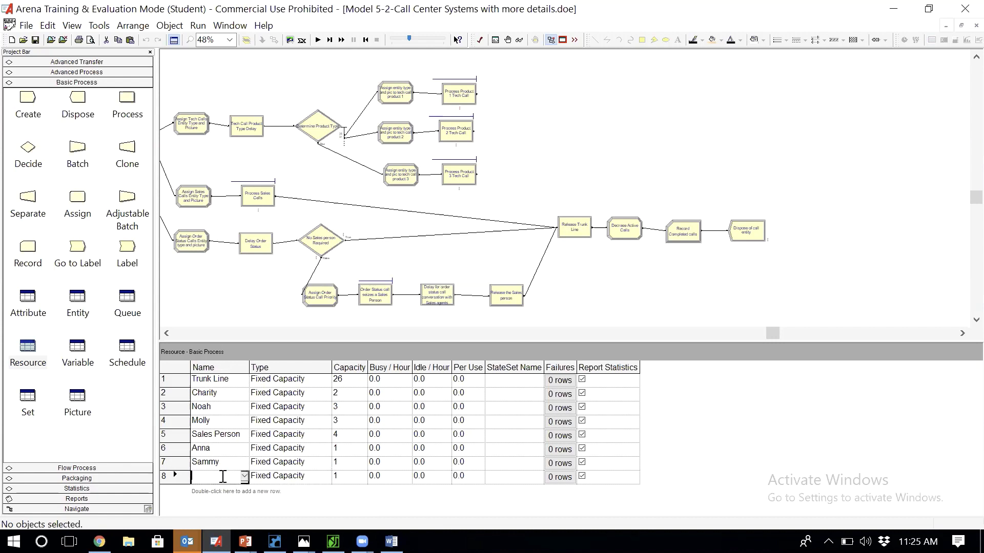
pyautogui.write('Tierney')
# Add a ninth resource row and name it after the seventh technician in the schedule table
pyautogui.doubleClick(214, 491)
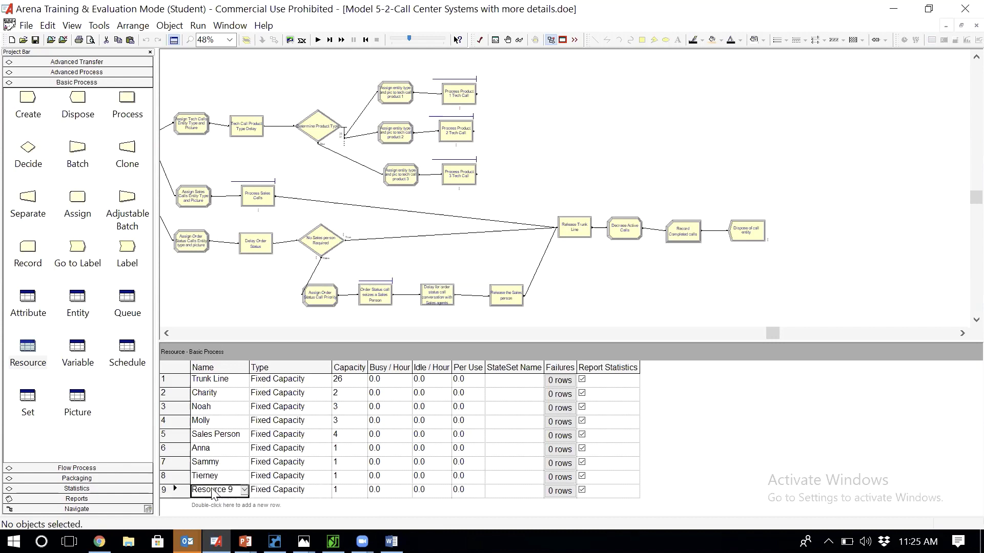
pyautogui.click(232, 490)
pyautogui.press('BackSpace')
pyautogui.press('BackSpace')
pyautogui.press('BackSpace')
pyautogui.press('BackSpace')
pyautogui.press('BackSpace')
pyautogui.press('BackSpace')
pyautogui.press('BackSpace')
pyautogui.press('BackSpace')
pyautogui.press('BackSpace')
pyautogui.press('BackSpace')
pyautogui.write('Aidan')
# Add a tenth resource row and name it after the eighth technician in the schedule table
pyautogui.doubleClick(233, 506)
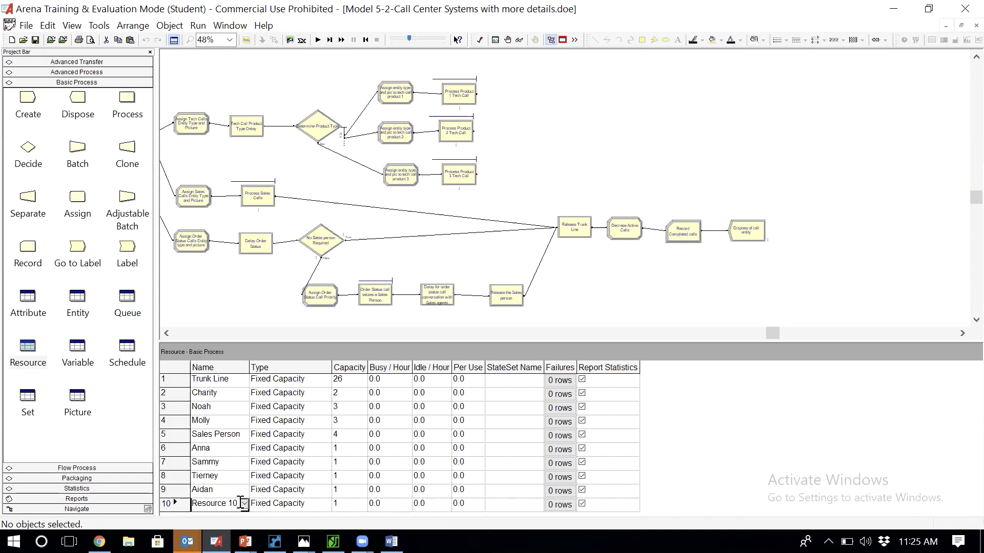
pyautogui.press('BackSpace')
pyautogui.press('BackSpace')
pyautogui.press('BackSpace')
pyautogui.press('BackSpace')
pyautogui.press('BackSpace')
pyautogui.press('BackSpace')
pyautogui.press('BackSpace')
pyautogui.press('BackSpace')
pyautogui.press('BackSpace')
pyautogui.press('BackSpace')
pyautogui.press('BackSpace')
pyautogui.write('Emma')
# Enlarge the resource spreadsheet area, add an eleventh resource row and name it after the ninth technician in the schedule table
pyautogui.moveTo(684, 342); pyautogui.dragTo(692, 253)
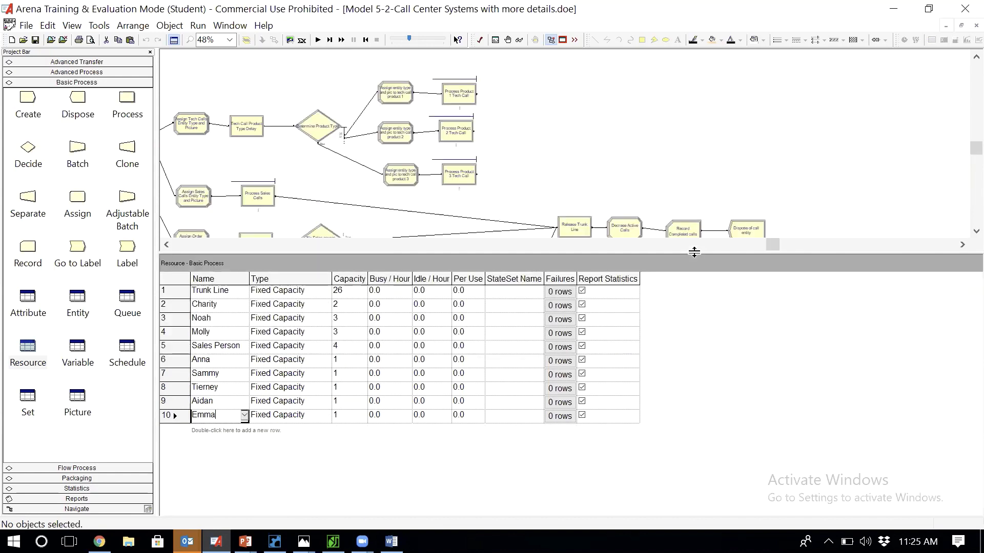
pyautogui.doubleClick(219, 432)
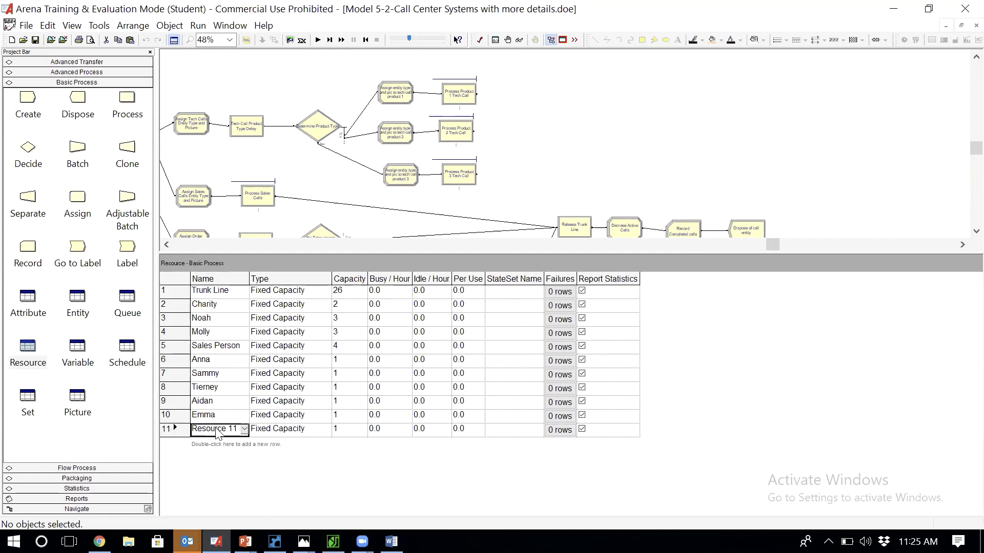
pyautogui.click(235, 429)
pyautogui.press('BackSpace')
pyautogui.press('BackSpace')
pyautogui.press('BackSpace')
pyautogui.press('BackSpace')
pyautogui.press('BackSpace')
pyautogui.press('BackSpace')
pyautogui.press('BackSpace')
pyautogui.press('BackSpace')
pyautogui.press('BackSpace')
pyautogui.press('BackSpace')
pyautogui.press('BackSpace')
pyautogui.write('Mya')
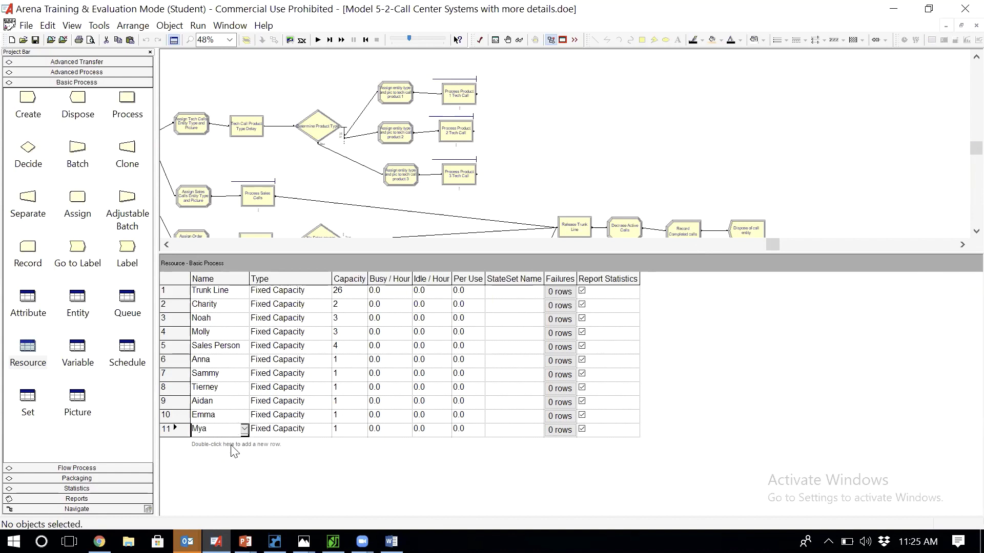
# Add a twelfth resource row and name it after the tenth technician in the schedule table
pyautogui.doubleClick(234, 445)
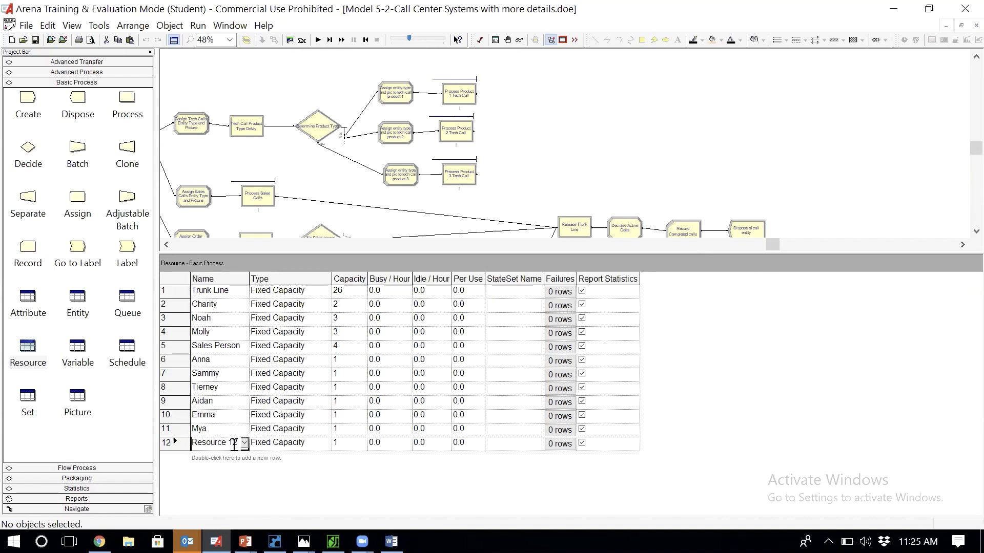
pyautogui.press('BackSpace')
pyautogui.press('BackSpace')
pyautogui.press('BackSpace')
pyautogui.press('BackSpace')
pyautogui.press('BackSpace')
pyautogui.press('BackSpace')
pyautogui.press('BackSpace')
pyautogui.press('BackSpace')
pyautogui.press('BackSpace')
pyautogui.press('BackSpace')
pyautogui.press('BackSpace')
pyautogui.write('Ian')
# Add a thirteenth resource row and name it after the eleventh technician in the schedule table
pyautogui.doubleClick(229, 460)
pyautogui.click(230, 457)
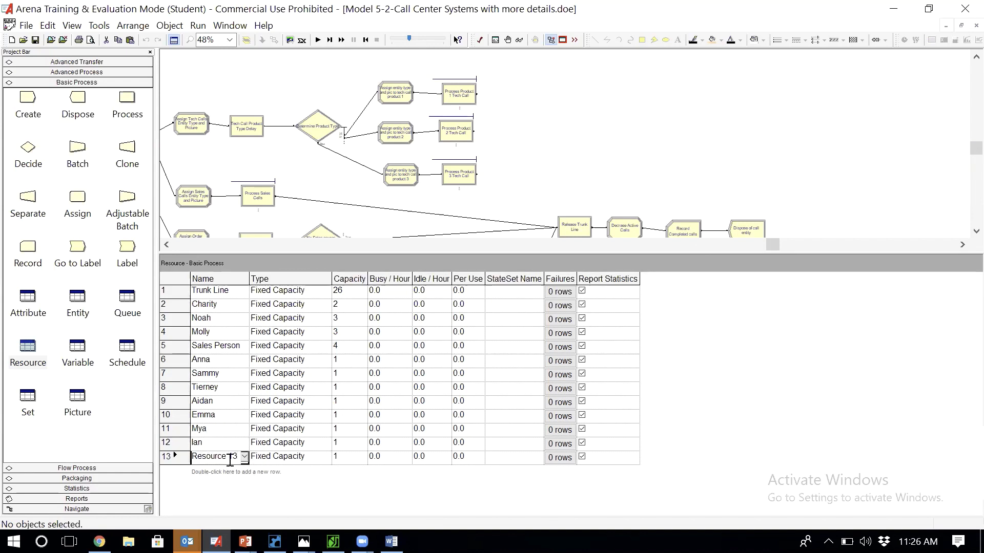
pyautogui.press('BackSpace')
pyautogui.press('BackSpace')
pyautogui.press('BackSpace')
pyautogui.press('BackSpace')
pyautogui.press('BackSpace')
pyautogui.press('BackSpace')
pyautogui.press('BackSpace')
pyautogui.press('BackSpace')
pyautogui.press('BackSpace')
pyautogui.press('BackSpace')
pyautogui.press('BackSpace')
pyautogui.write('Christie')
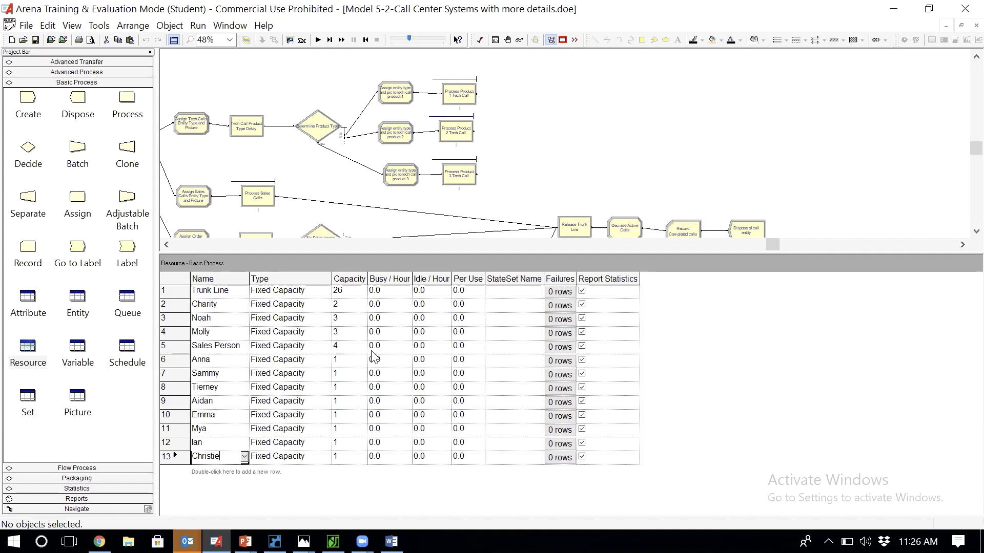
# Set the capacity of the first three technician resources, in rows 2 to 4, to 1 each
pyautogui.click(349, 347)
pyautogui.click(349, 304)
pyautogui.write('1')
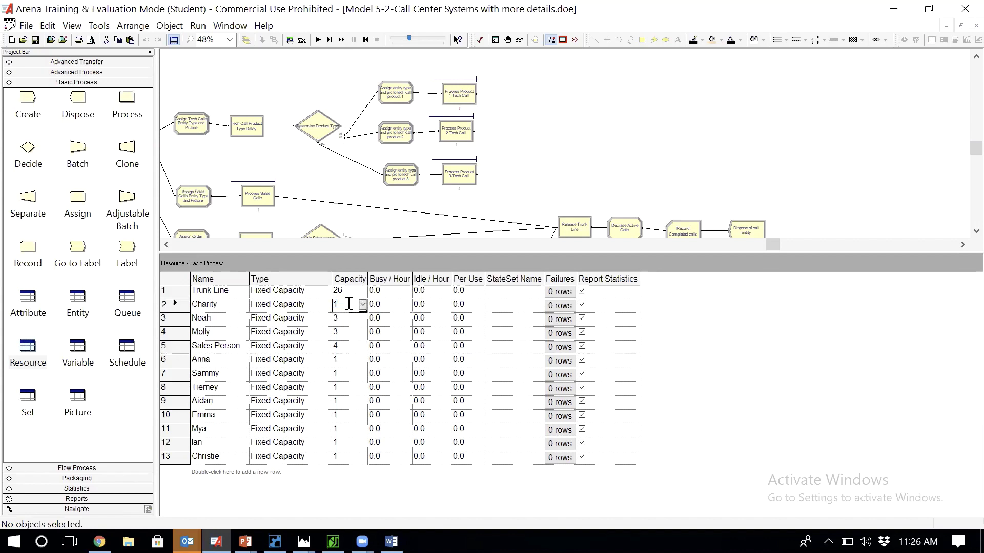
pyautogui.click(348, 322)
pyautogui.write('1')
pyautogui.click(349, 330)
pyautogui.write('1')
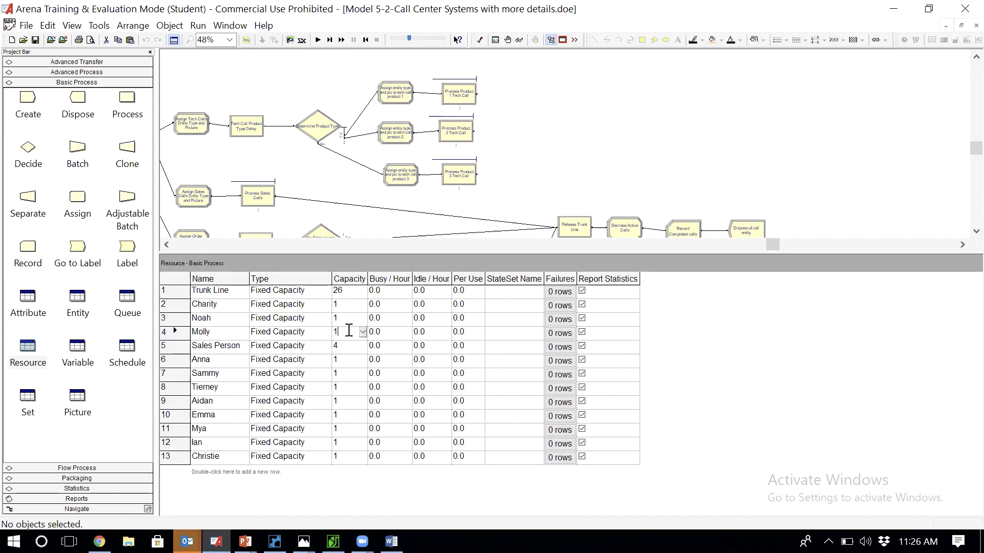
pyautogui.click(351, 364)
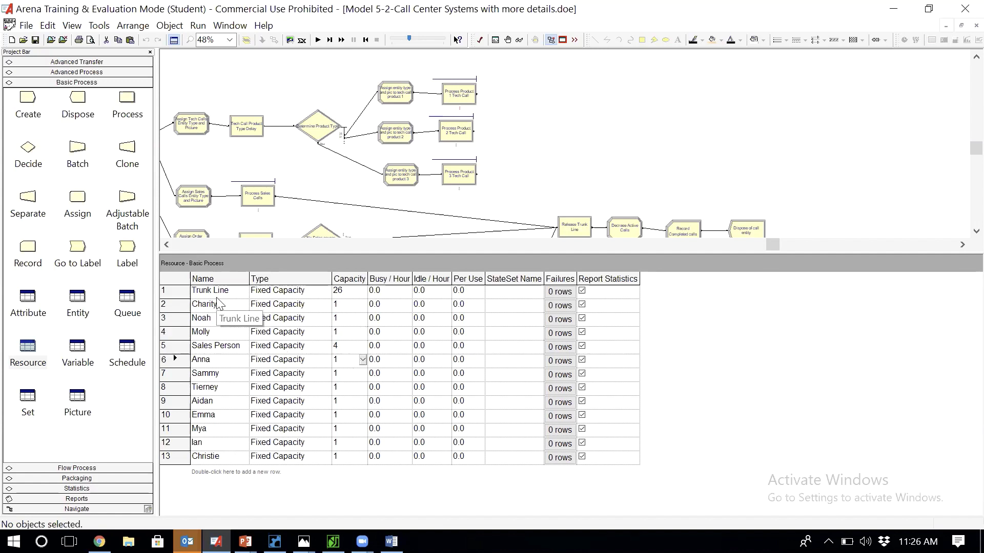
# Set the capacity of the Sales Person resource to 6
pyautogui.click(177, 291)
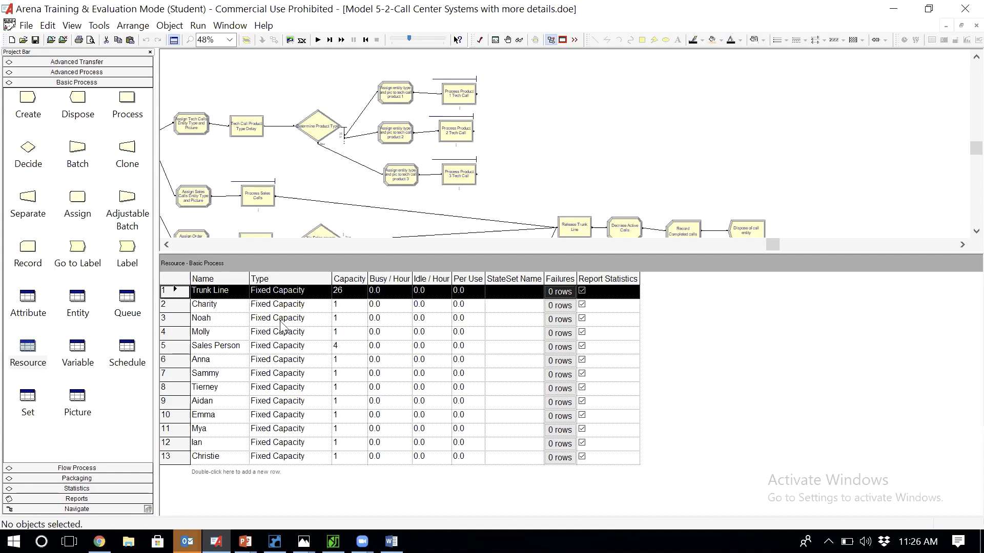
pyautogui.click(174, 346)
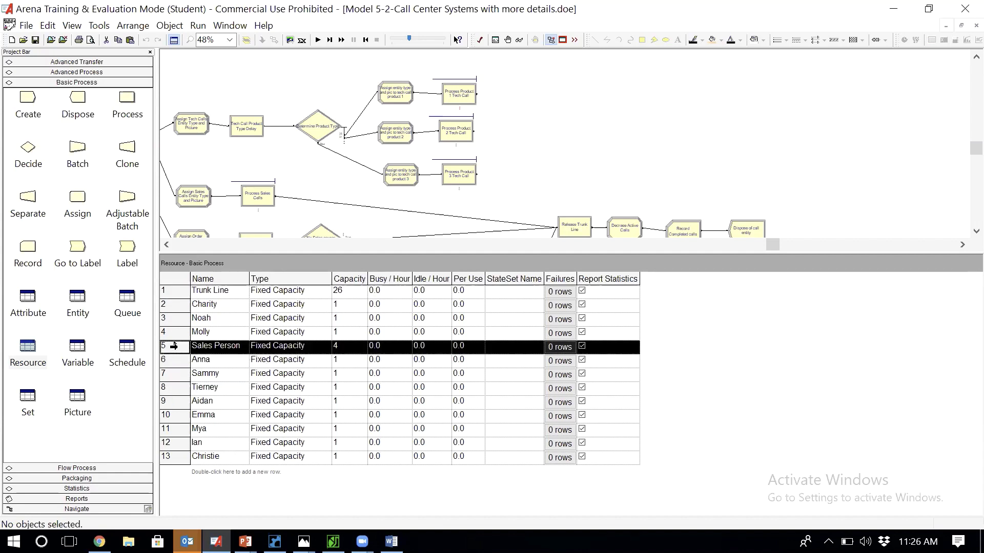
pyautogui.click(345, 352)
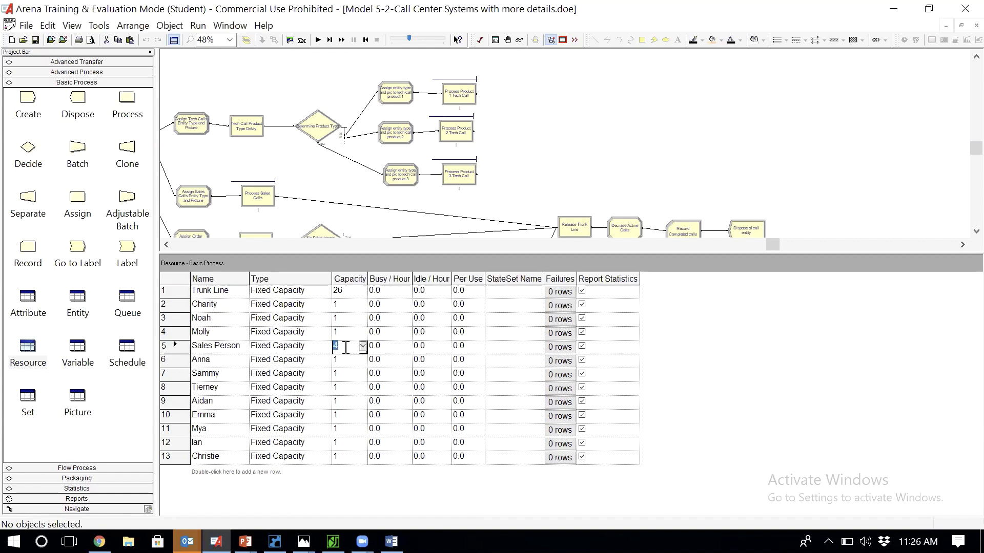
pyautogui.write('6')
pyautogui.click(350, 374)
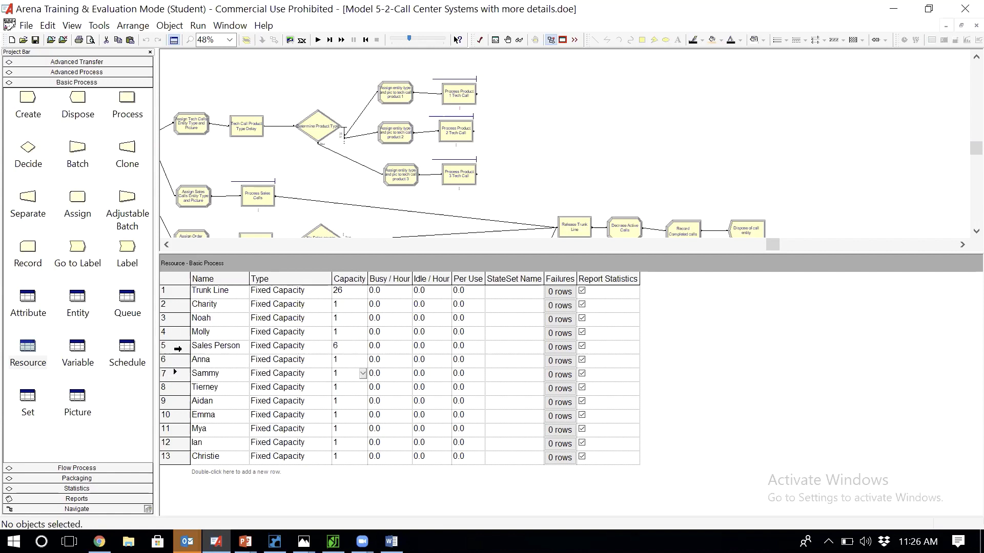
# Highlight the Trunk Line and Sales Person resource rows and preview the open photos of the schedule tables
pyautogui.click(173, 347)
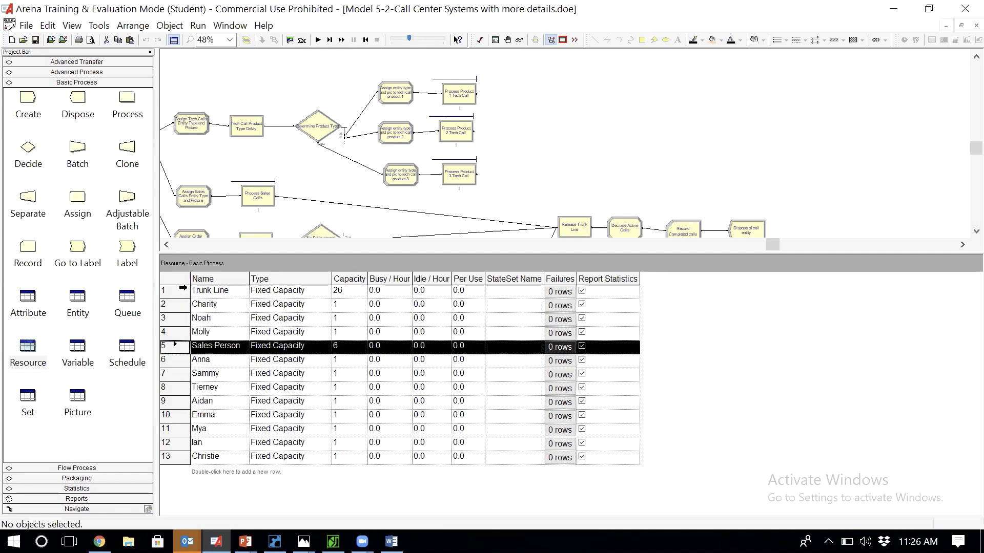
pyautogui.keyDown('ctrl'); pyautogui.click(183, 289); pyautogui.keyUp('ctrl')
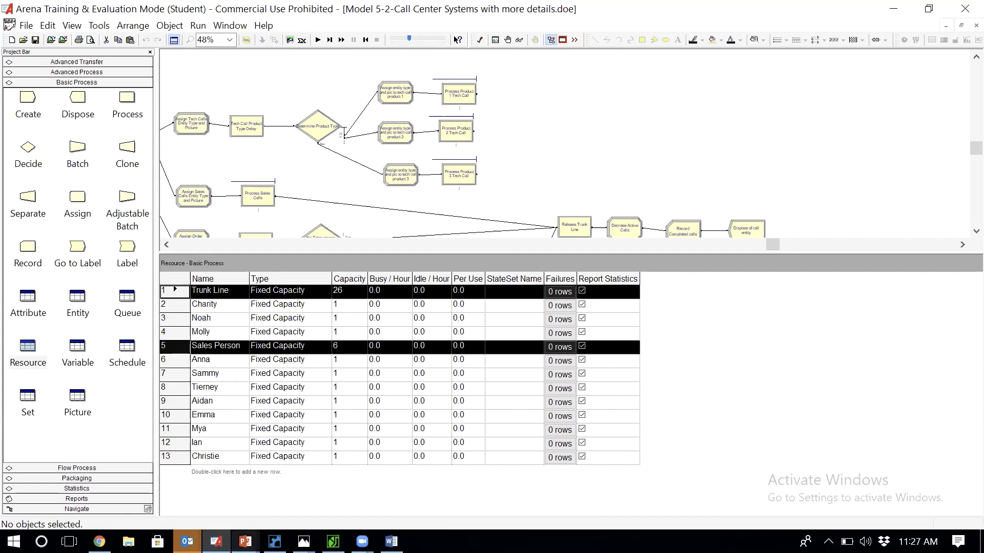
pyautogui.click(303, 542)
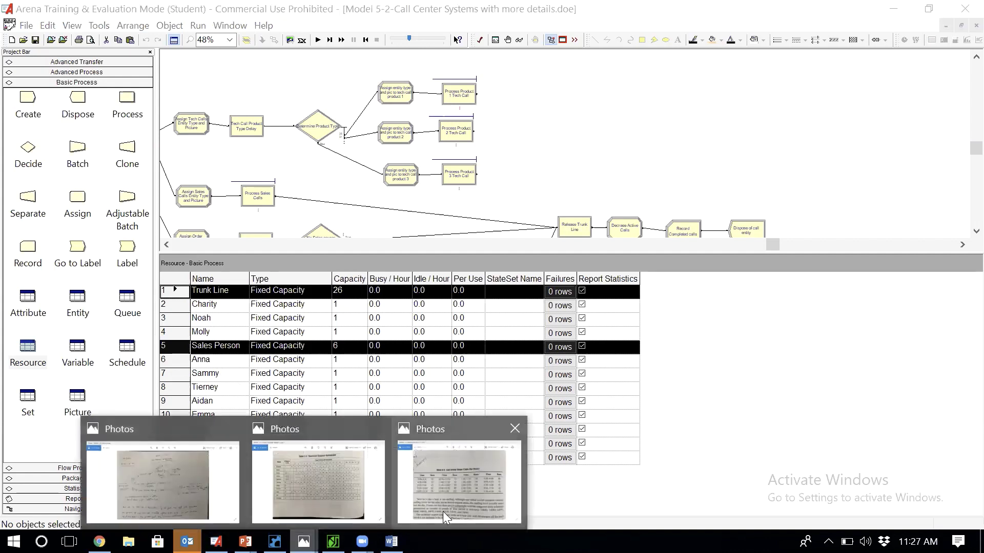
pyautogui.moveTo(298, 489)
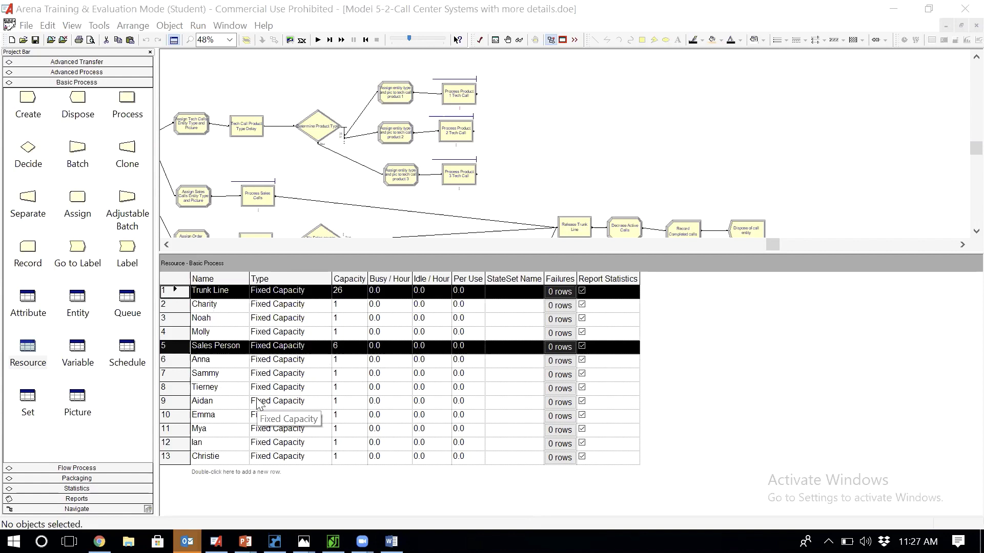
pyautogui.moveTo(303, 542)
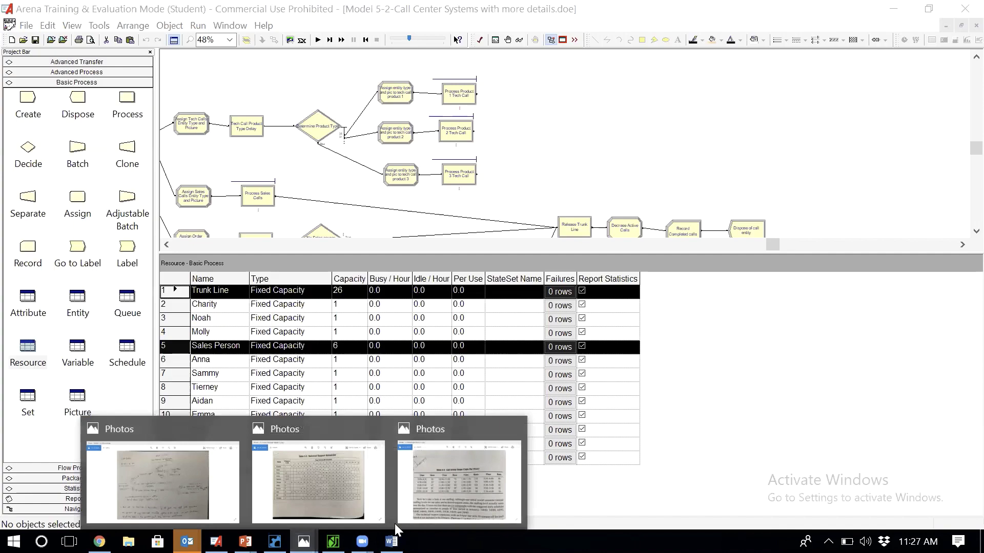
pyautogui.moveTo(334, 484)
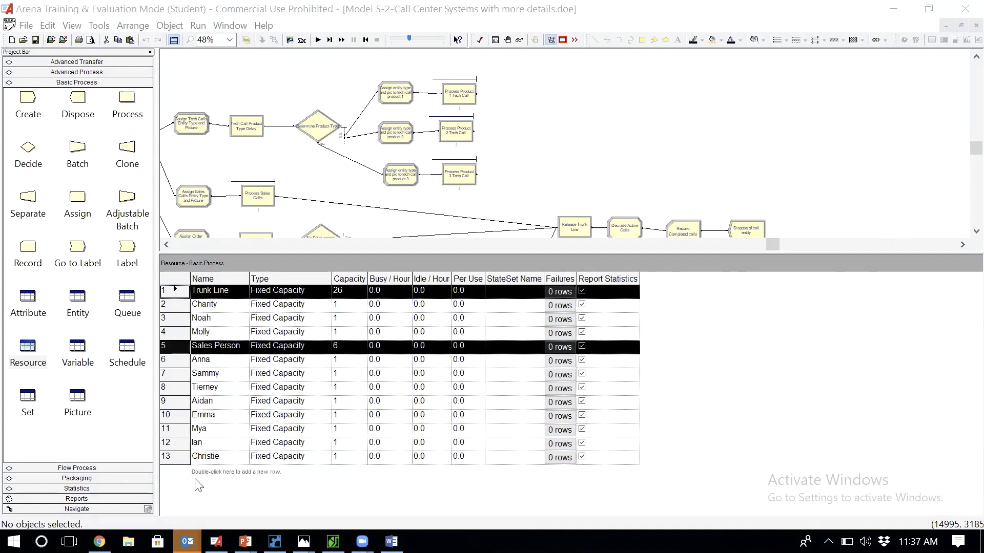
# Show the Schedule data module, widen its Name column, add a second schedule row and check the technician schedule photo
pyautogui.click(127, 349)
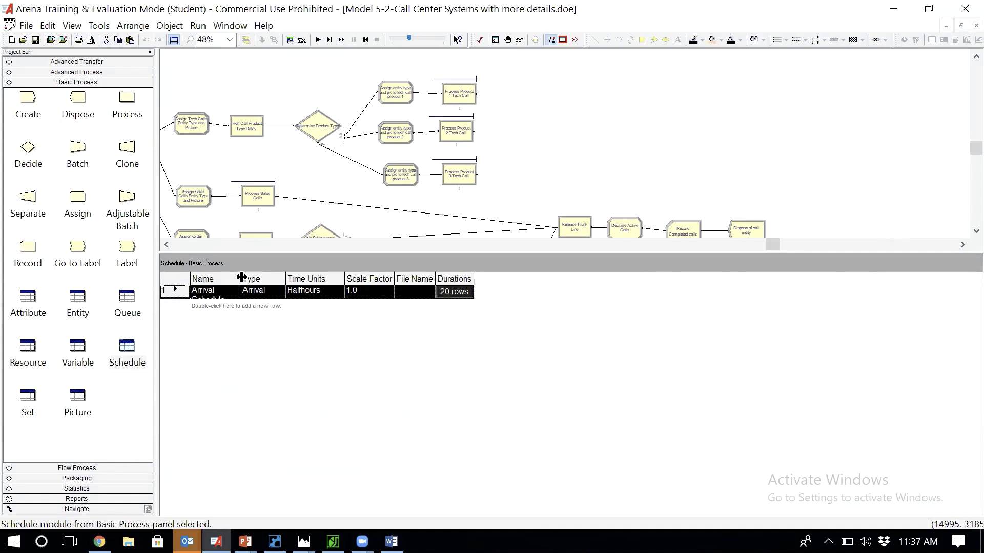
pyautogui.moveTo(242, 277); pyautogui.dragTo(274, 280)
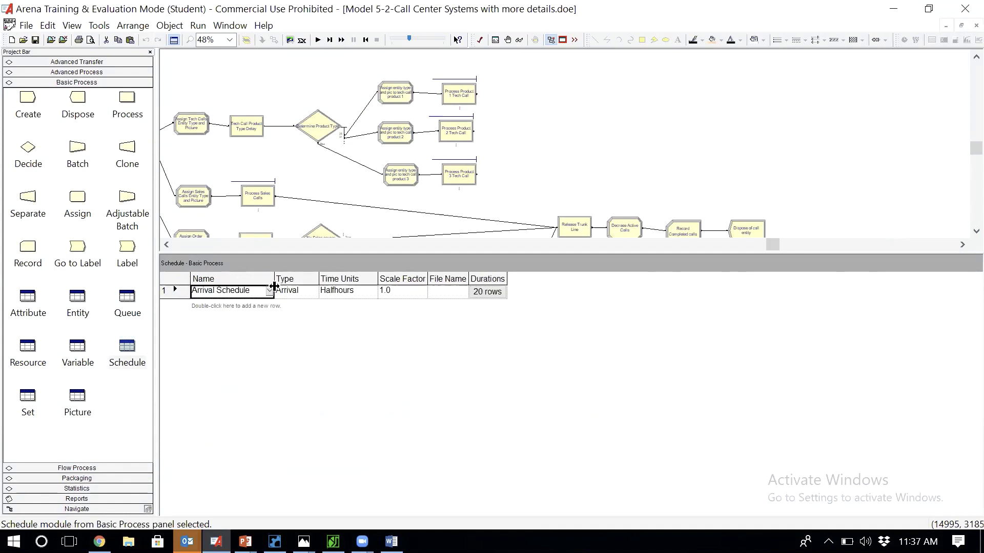
pyautogui.doubleClick(250, 308)
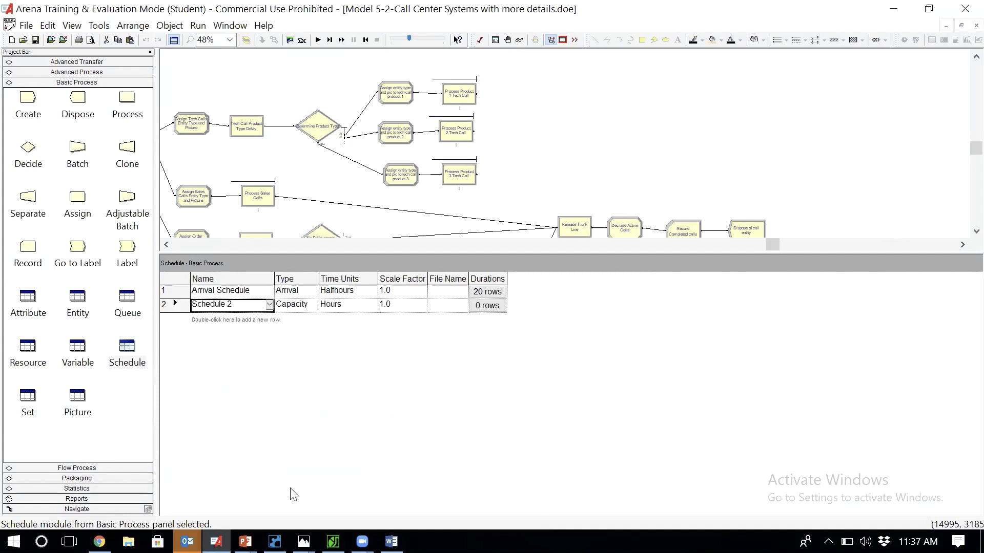
pyautogui.click(304, 542)
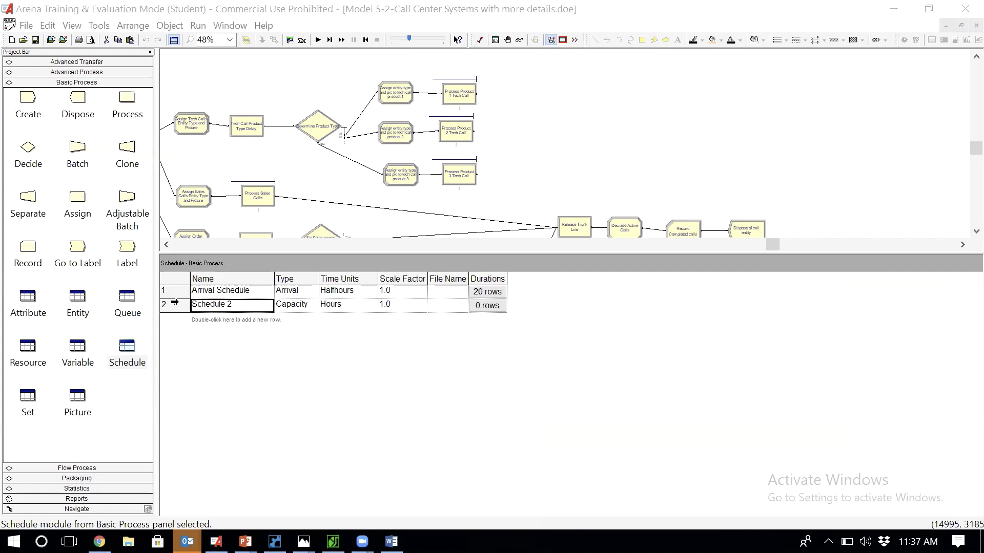
# Rename the new capacity schedule to the first technician's name followed by "Schedule" and set its time units to Halfhours
pyautogui.click(173, 305)
pyautogui.doubleClick(173, 307)
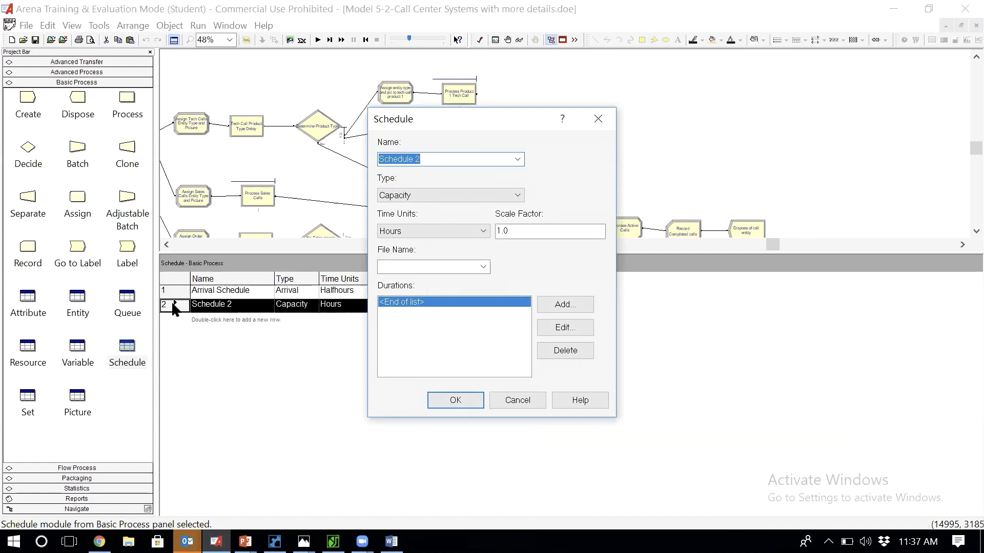
pyautogui.click(420, 156)
pyautogui.press('BackSpace')
pyautogui.press('Home')
pyautogui.write('Charity')
pyautogui.click(459, 231)
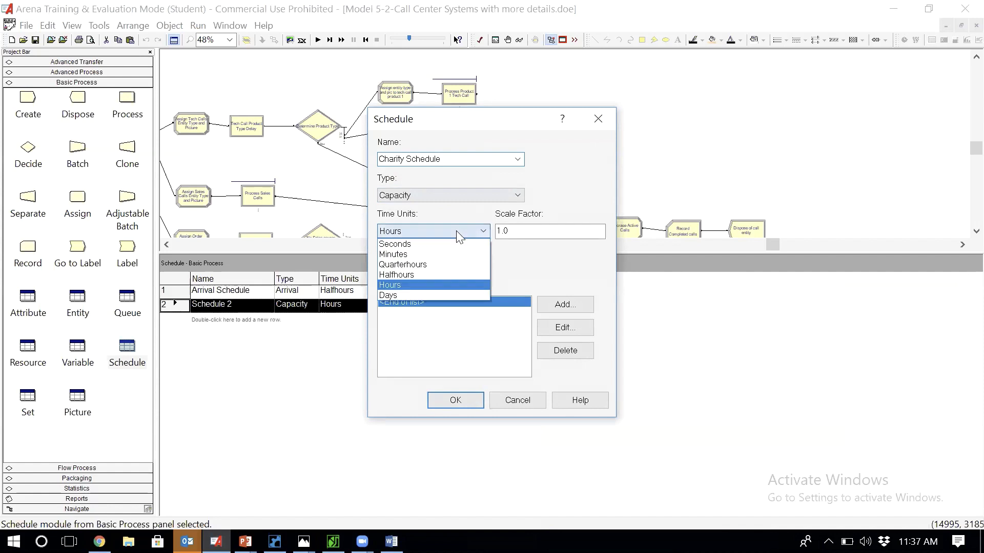
pyautogui.click(421, 274)
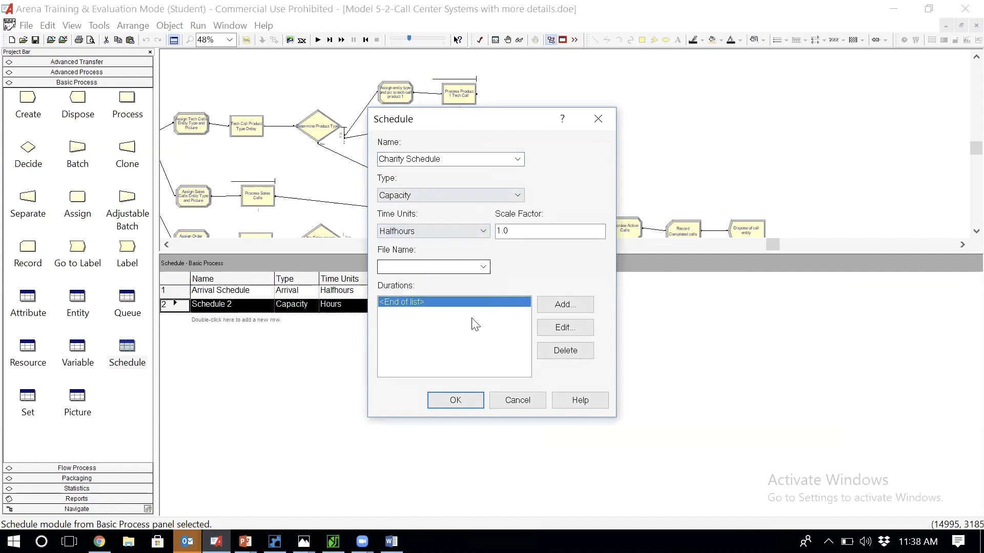
# Add a first duration entry to the technician's schedule with capacity 1 and duration 7
pyautogui.click(566, 304)
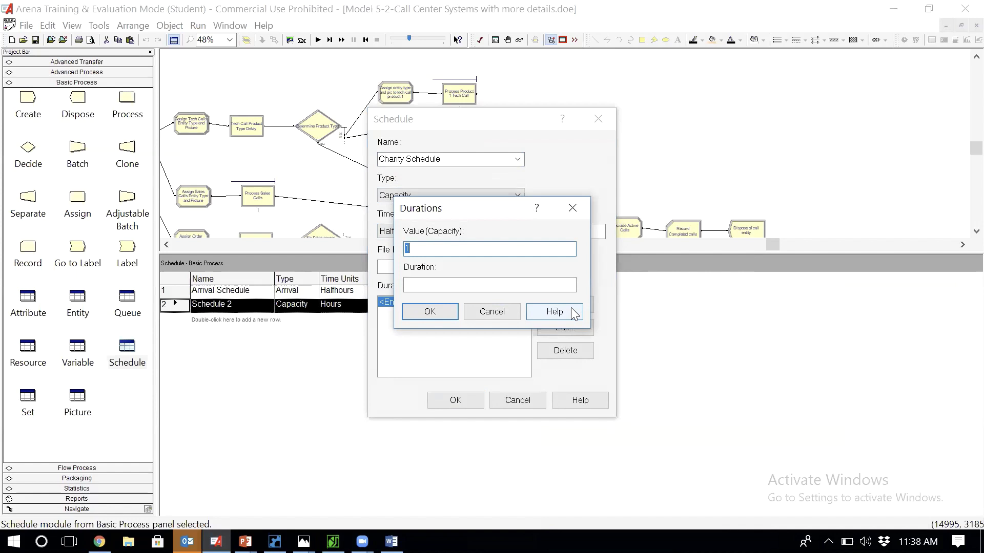
pyautogui.click(515, 288)
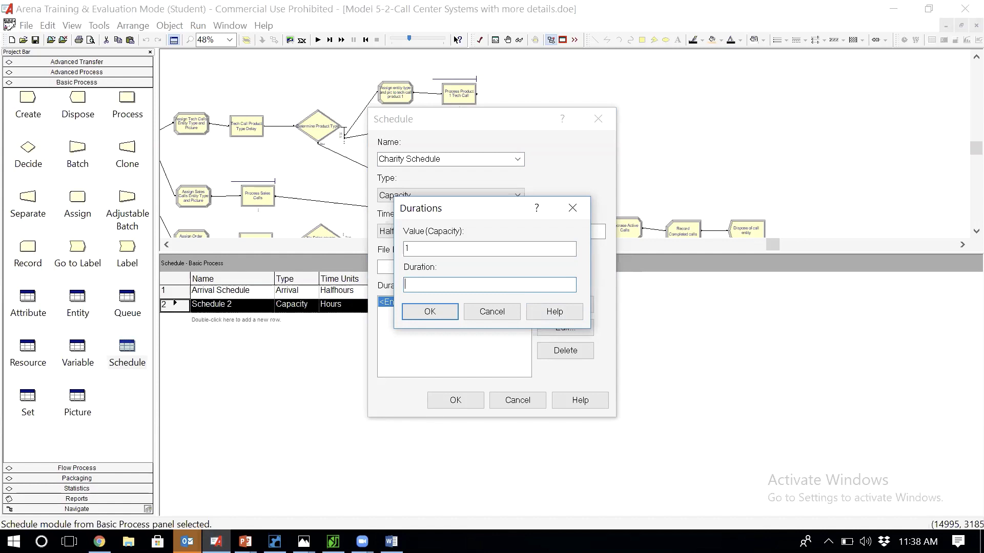
pyautogui.write('7')
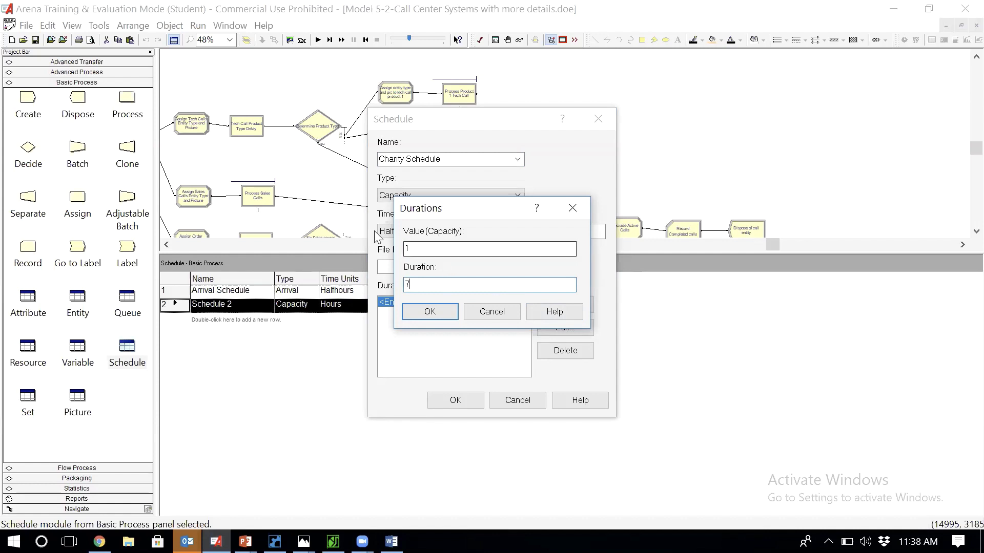
pyautogui.click(431, 313)
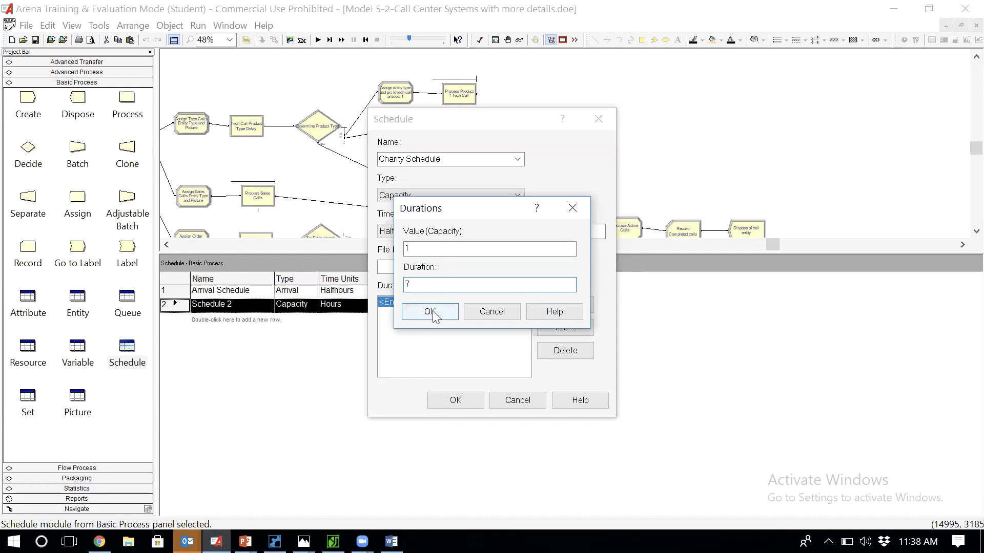
# Add a second duration entry to the technician's schedule with capacity 0 and duration 1
pyautogui.click(562, 306)
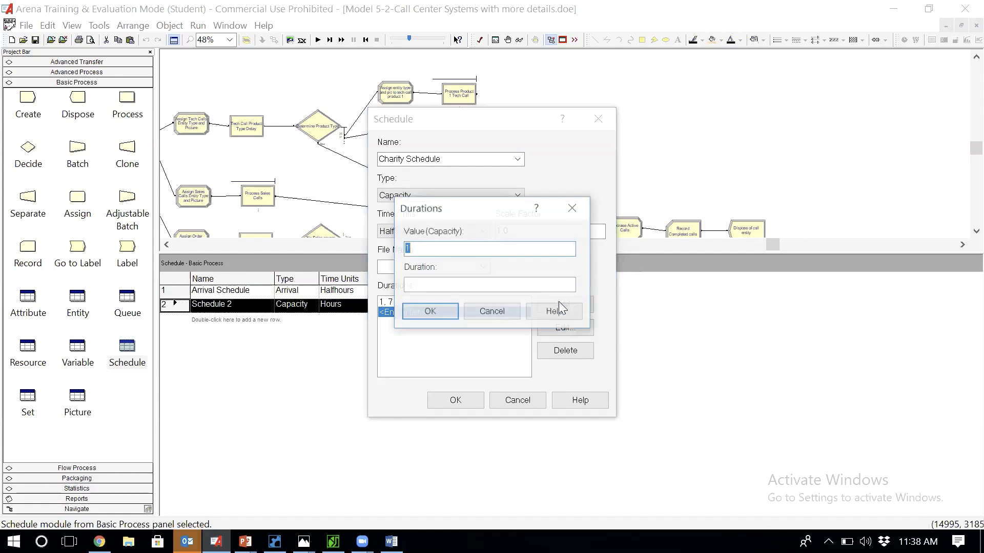
pyautogui.write('0')
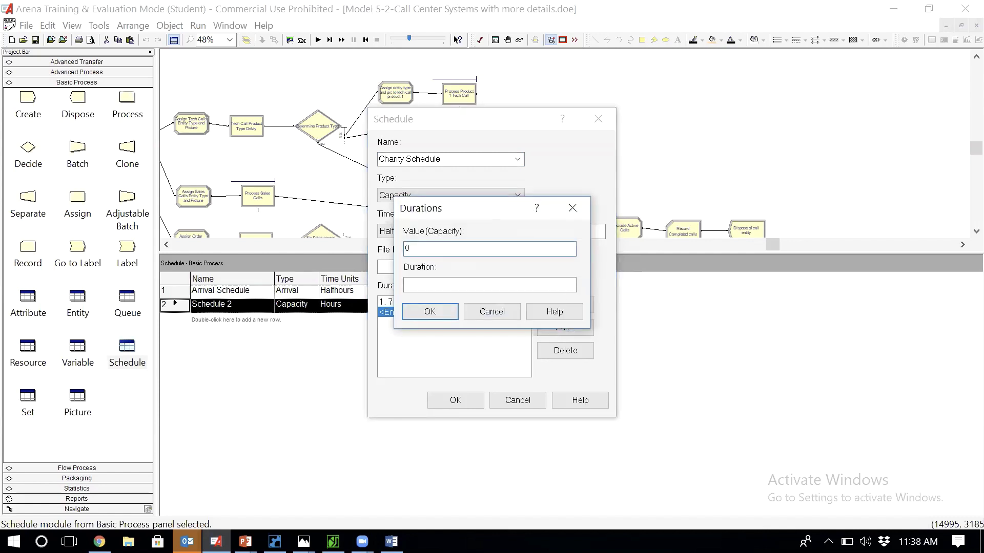
pyautogui.press('Tab')
pyautogui.write('1')
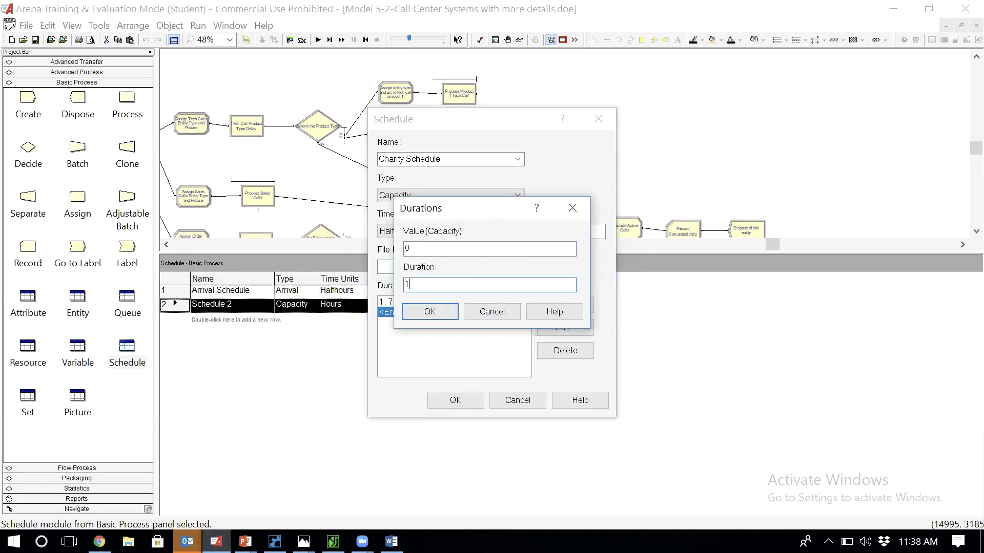
pyautogui.click(439, 314)
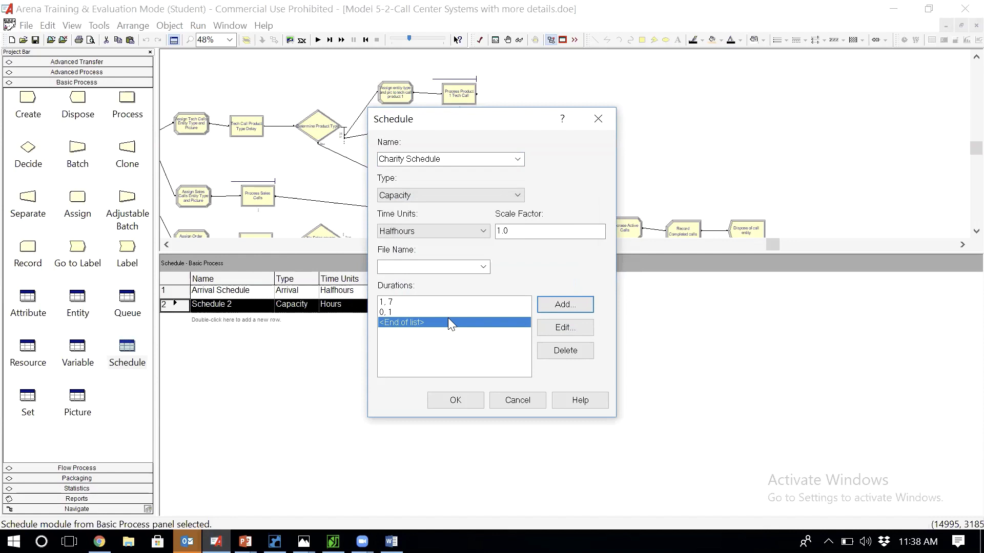
# Add a third duration entry to the first technician's schedule with capacity 1 and duration 9
pyautogui.click(581, 302)
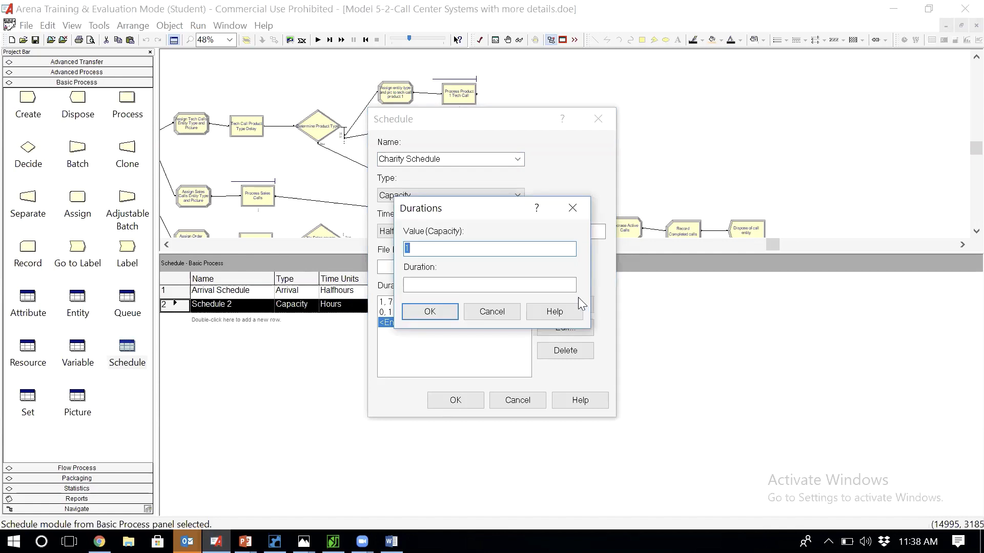
pyautogui.click(521, 284)
pyautogui.write('9')
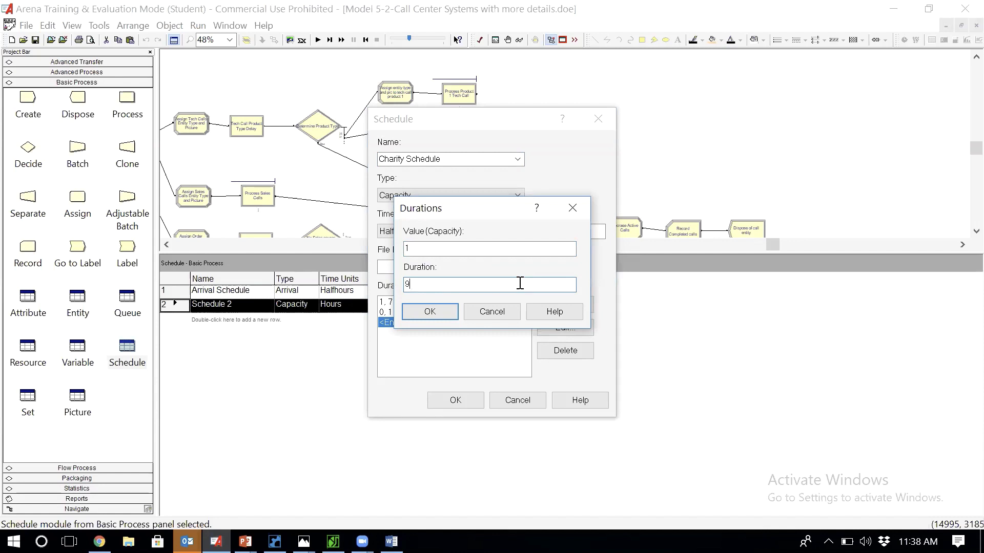
pyautogui.click(434, 317)
# Add a fourth duration entry with capacity 0 and duration 5, and accept the first technician's schedule
pyautogui.click(553, 309)
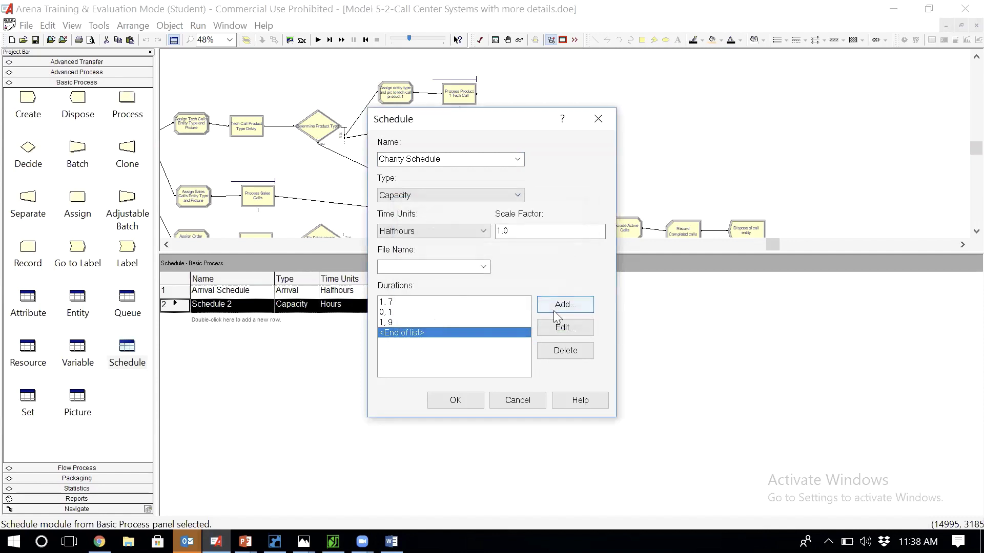
pyautogui.write('0')
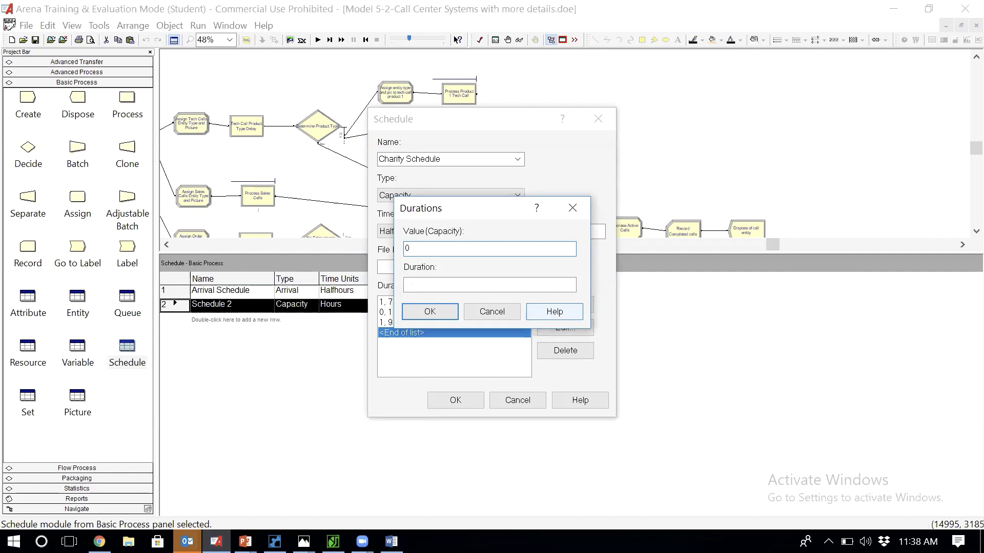
pyautogui.click(458, 285)
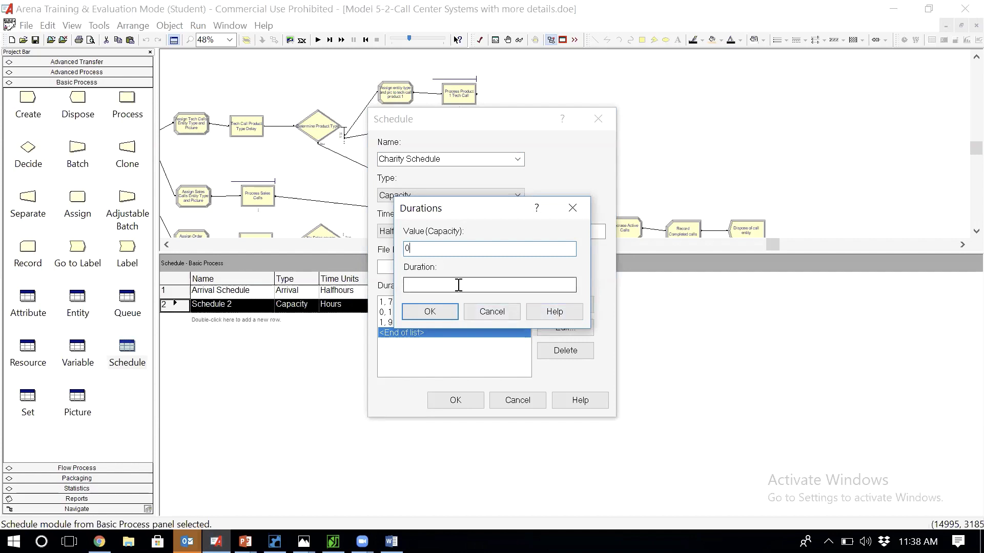
pyautogui.write('5')
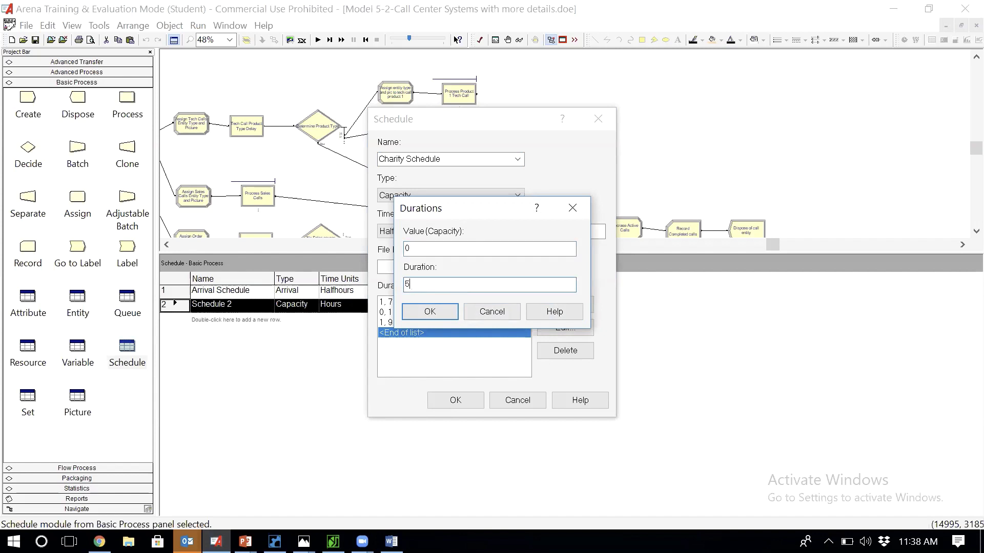
pyautogui.click(430, 311)
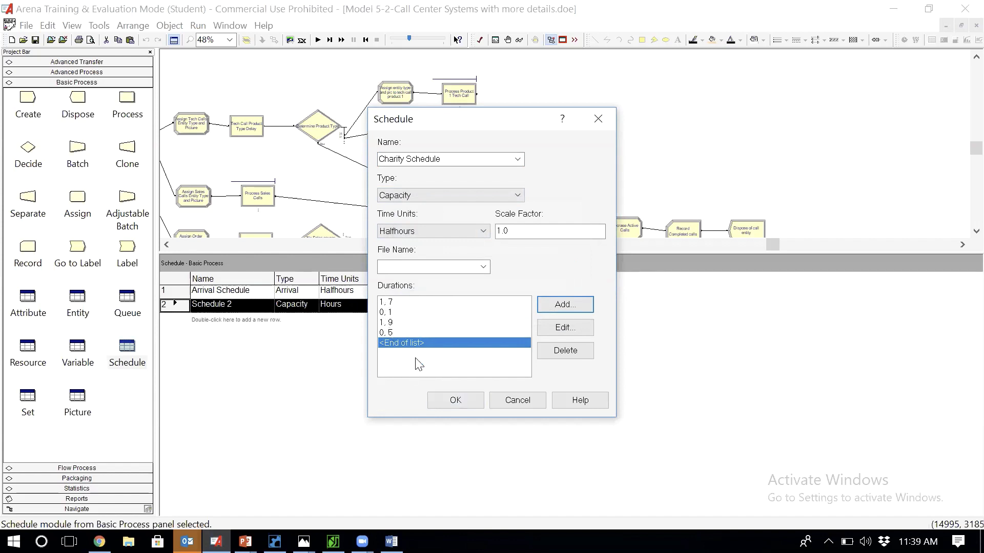
pyautogui.click(455, 401)
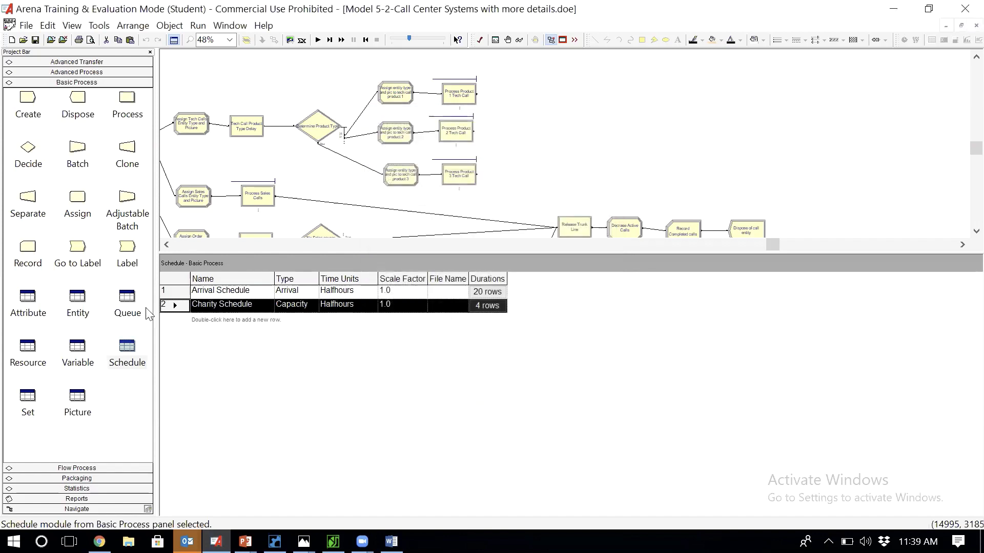
# Add a third schedule row, name it with the second technician's first name and set its time units to Halfhours
pyautogui.doubleClick(208, 320)
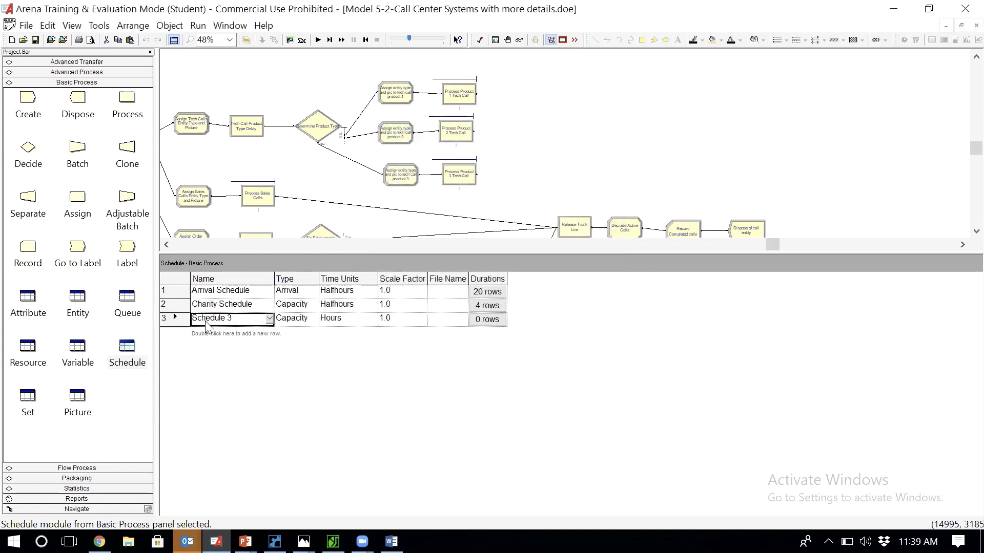
pyautogui.doubleClick(174, 321)
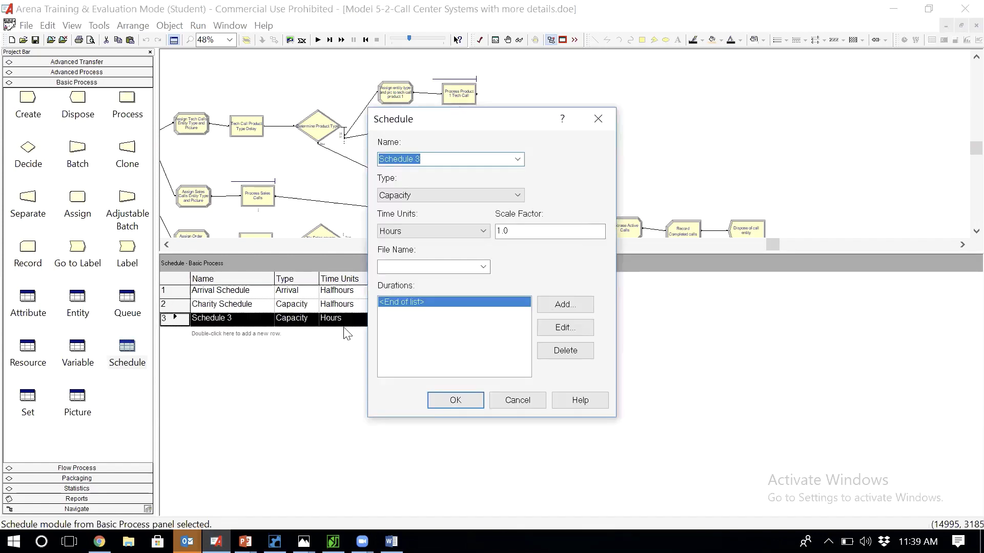
pyautogui.write('Noah')
pyautogui.click(457, 229)
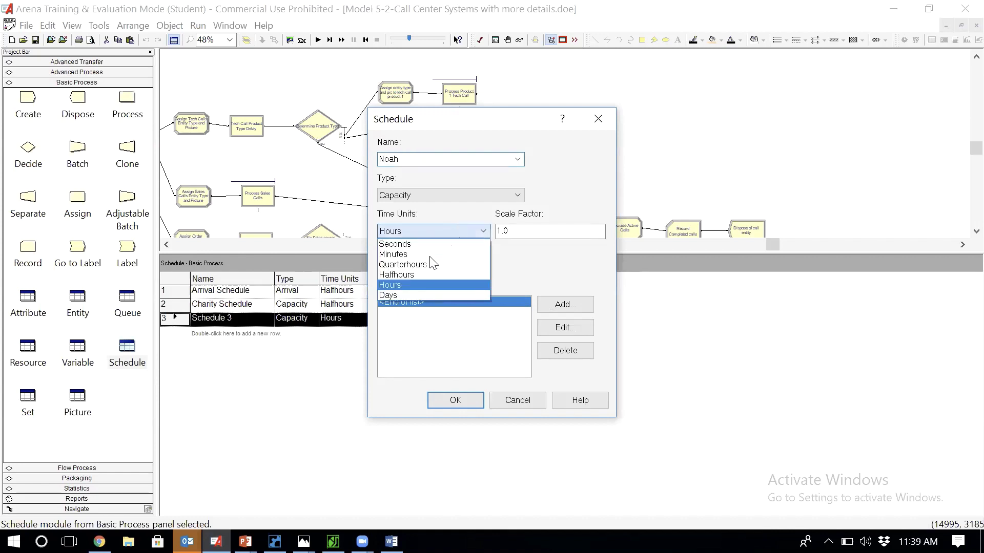
pyautogui.click(428, 275)
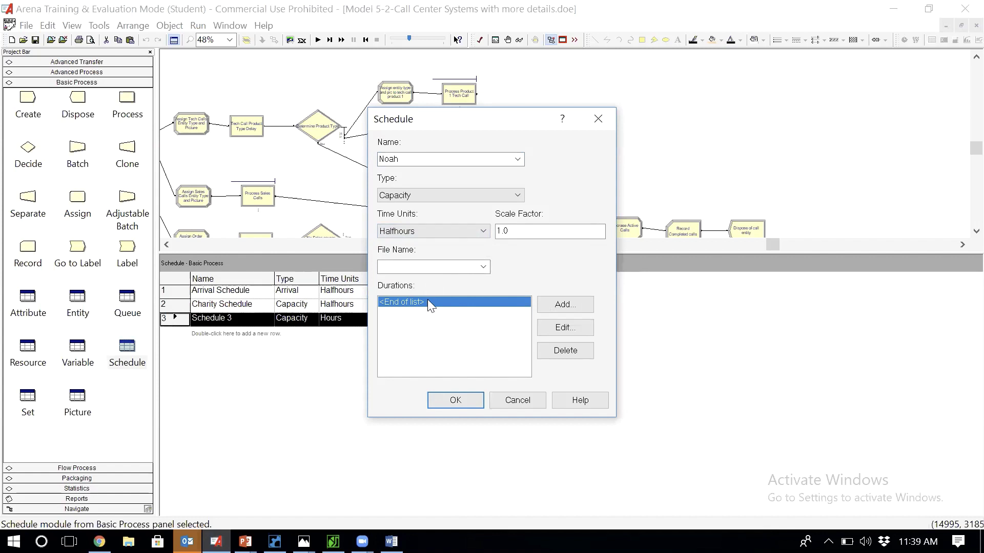
# Add a first duration entry of 5 to the second technician's schedule and set its capacity to 0
pyautogui.doubleClick(427, 301)
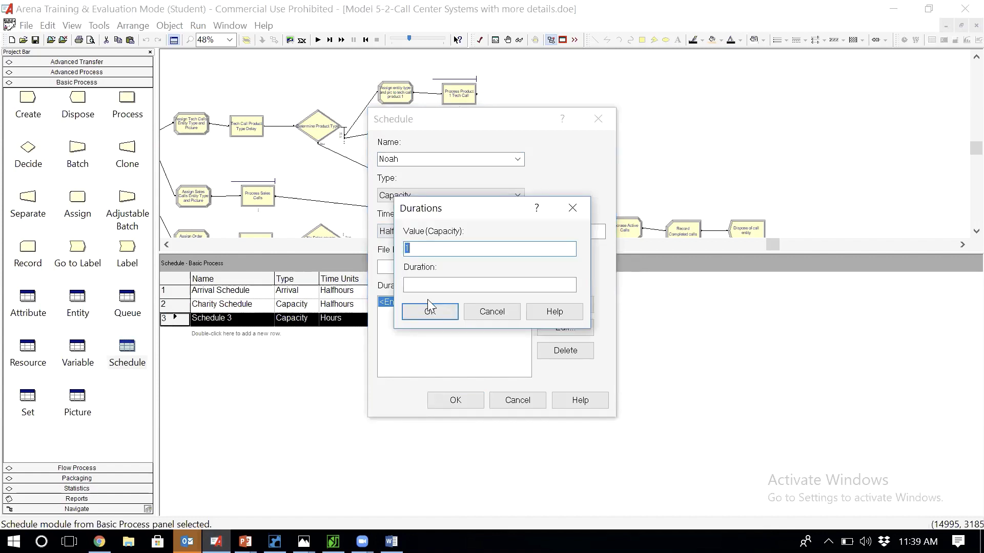
pyautogui.press('Tab')
pyautogui.write('5')
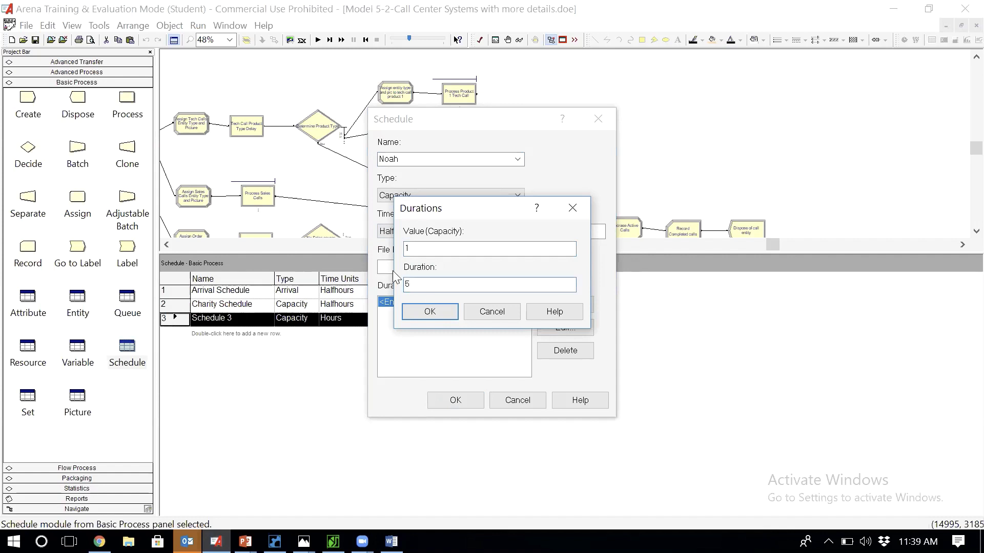
pyautogui.click(431, 311)
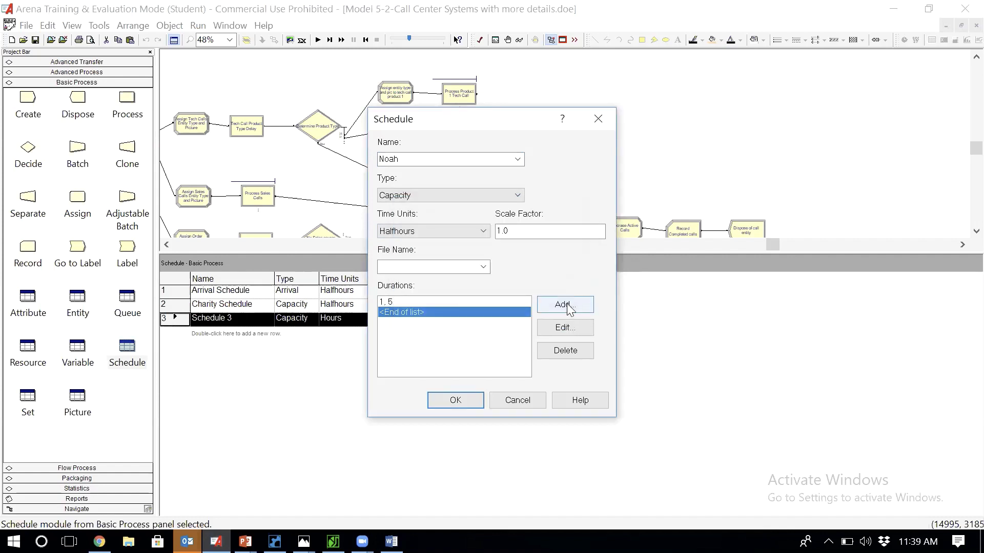
pyautogui.click(566, 303)
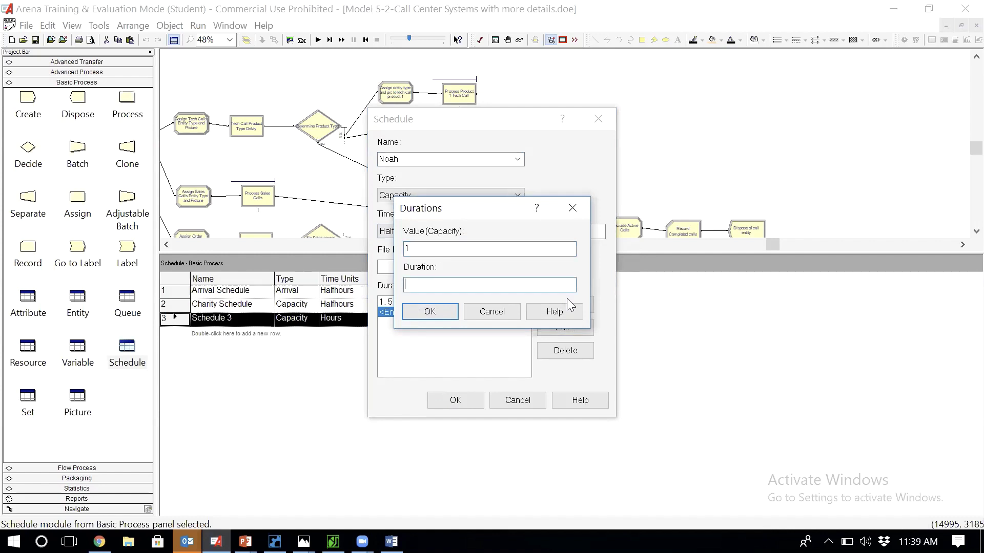
pyautogui.press('Escape')
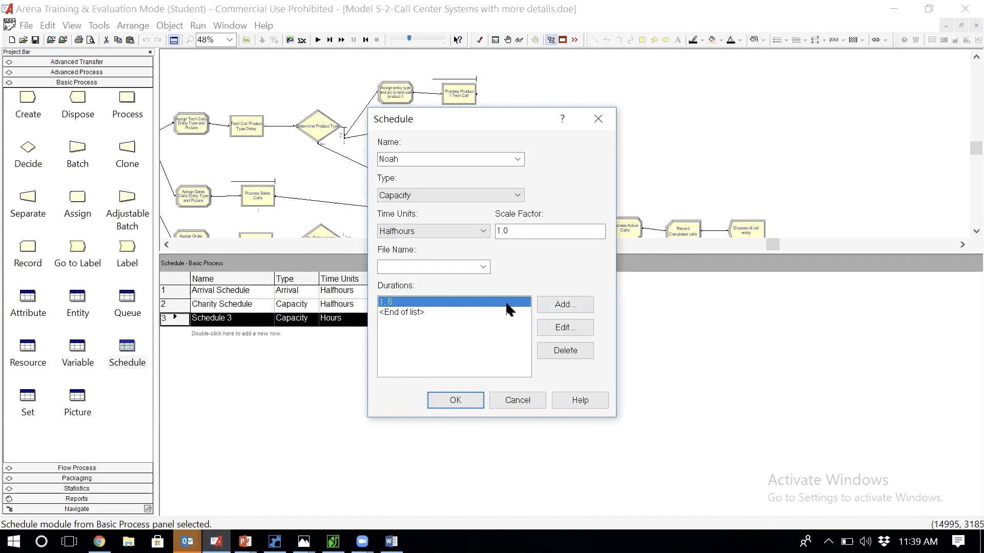
pyautogui.click(565, 328)
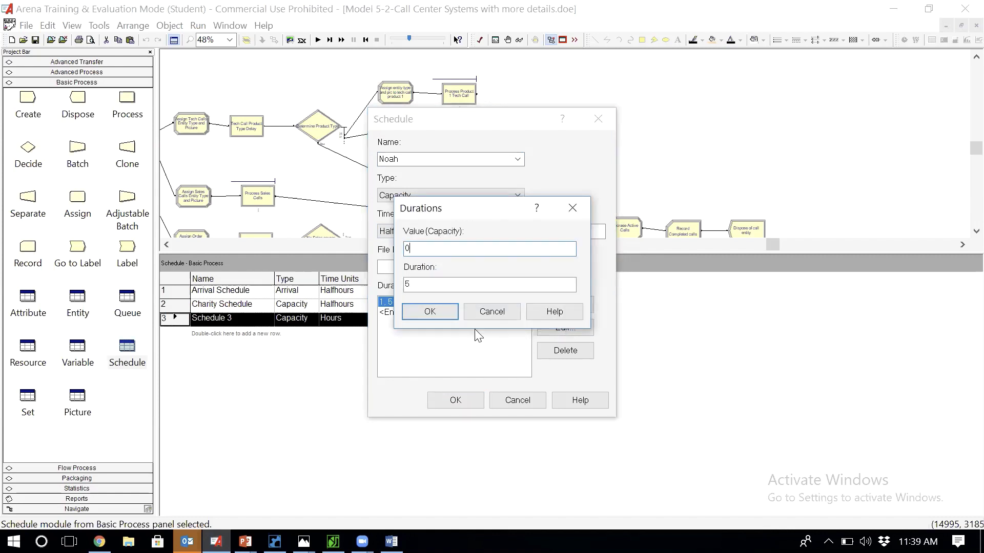
pyautogui.click(438, 311)
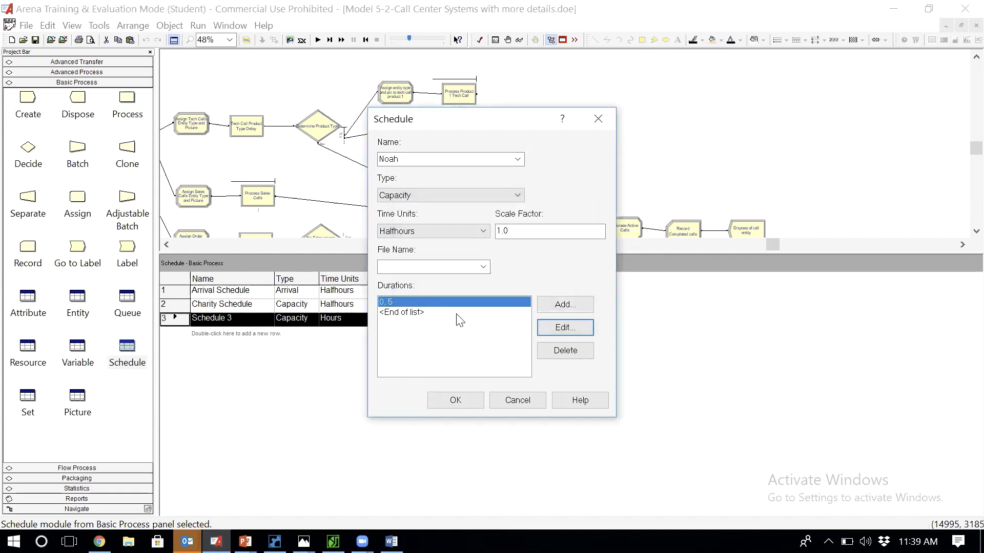
# Add a second duration entry to the second technician's schedule with capacity 1 and duration 6
pyautogui.click(457, 320)
pyautogui.click(546, 305)
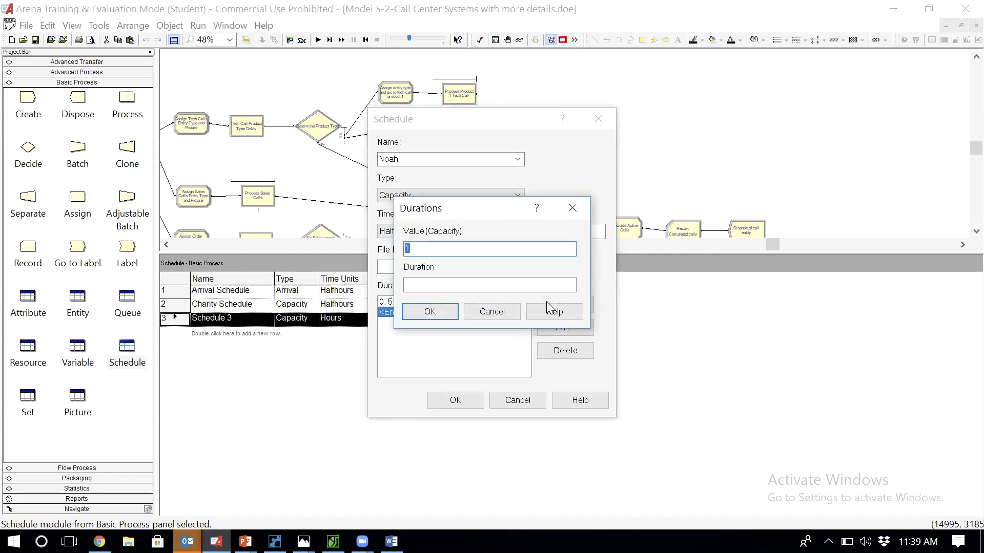
pyautogui.press('Tab')
pyautogui.write('6')
pyautogui.press('Return')
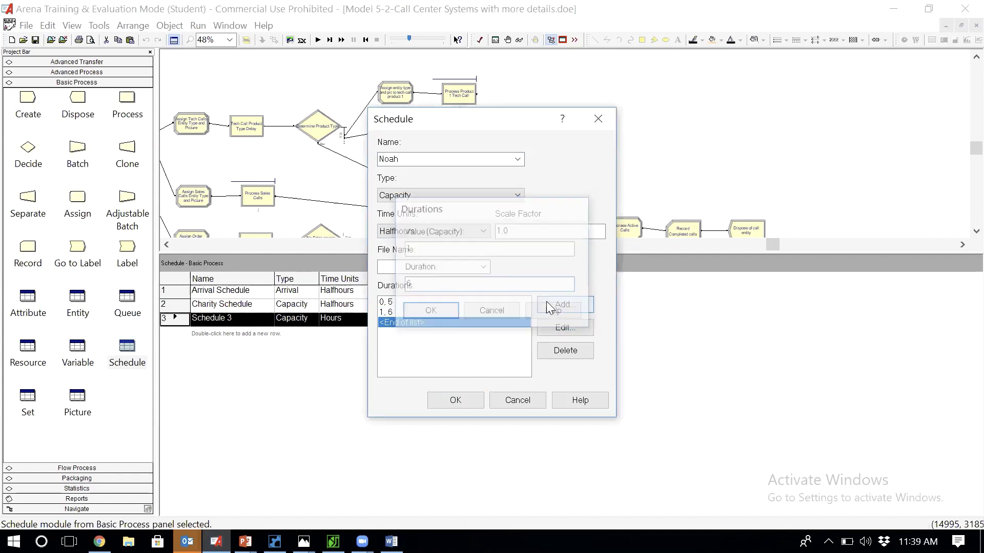
# Add a third duration entry to the second technician's schedule with capacity 0 and duration 1
pyautogui.click(564, 309)
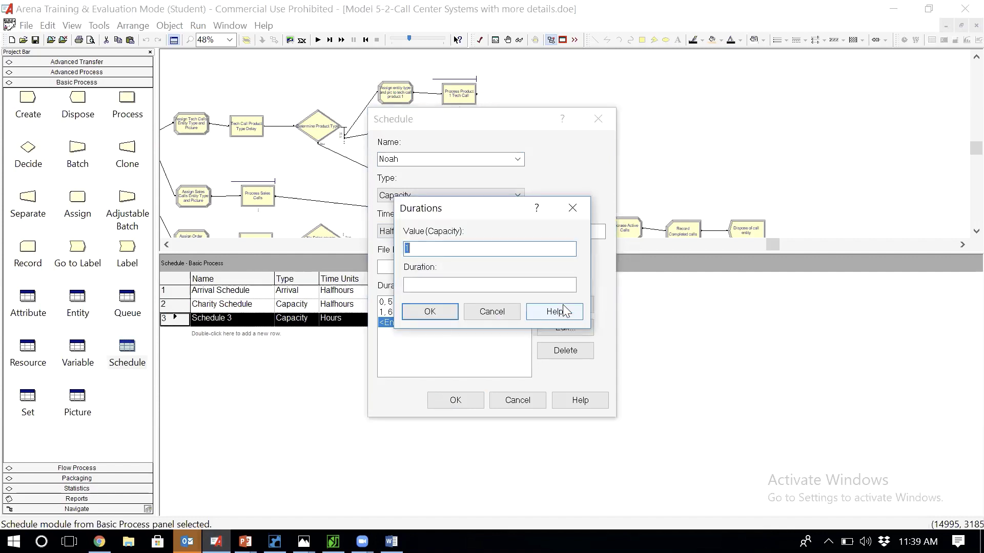
pyautogui.write('0')
pyautogui.press('Tab')
pyautogui.press('Return')
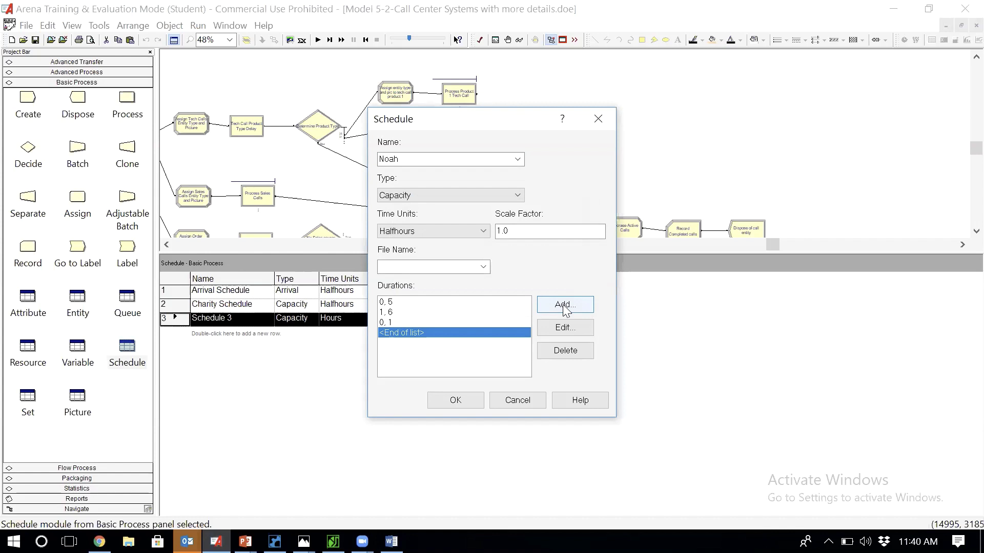
# Add a fourth duration entry to the second technician's schedule with capacity 1 and duration 10
pyautogui.click(564, 306)
pyautogui.click(493, 283)
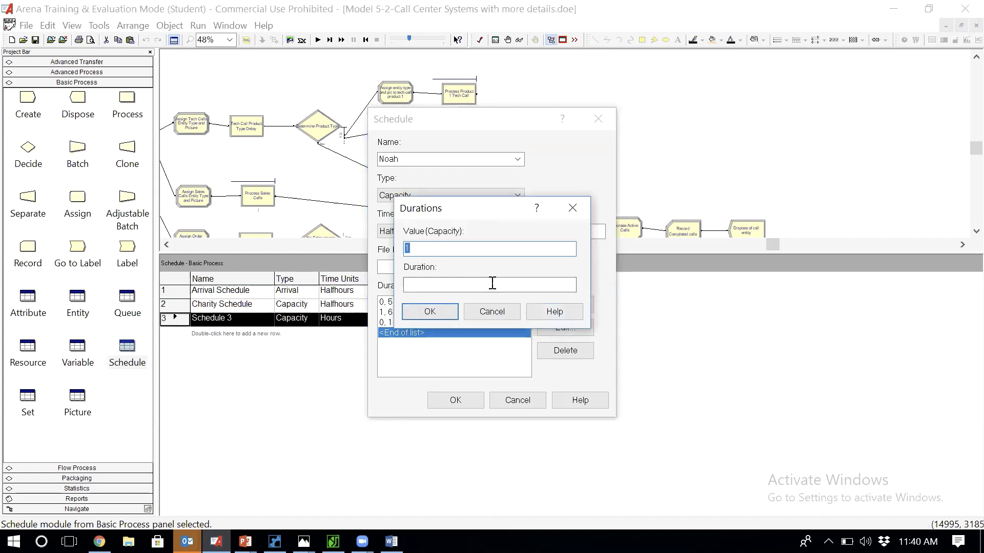
pyautogui.write('10')
pyautogui.click(429, 314)
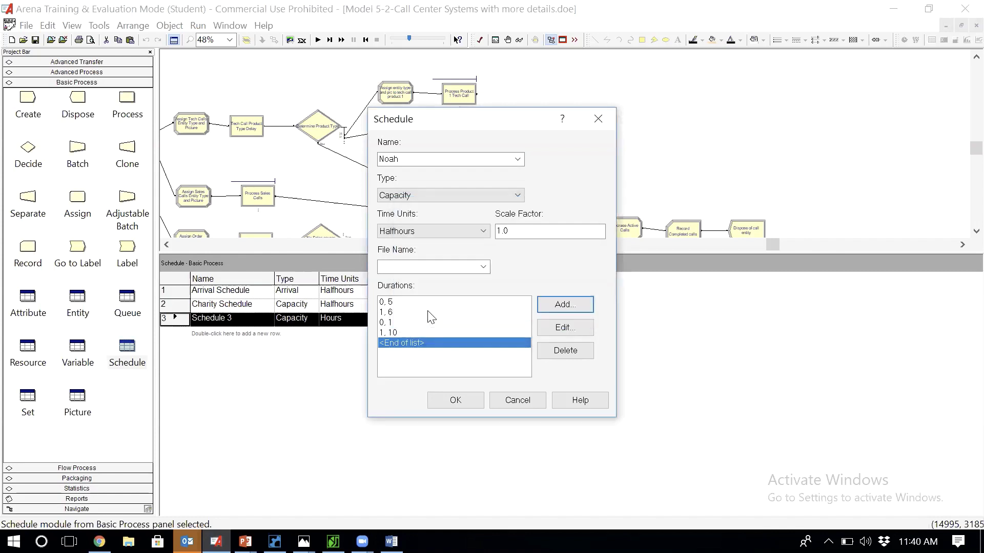
# Try to accept the new schedule under the technician's name alone, rechecking its last duration entry
pyautogui.click(454, 406)
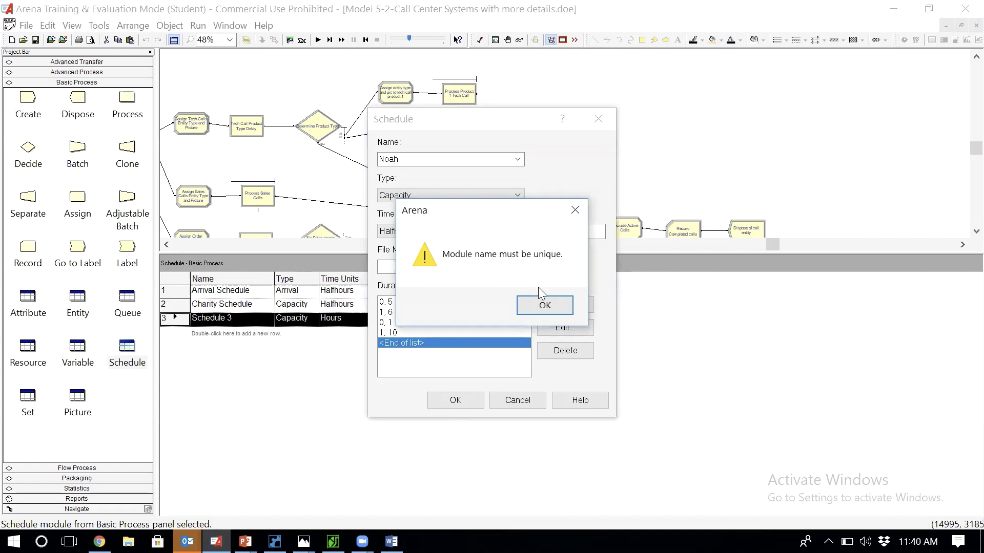
pyautogui.click(539, 303)
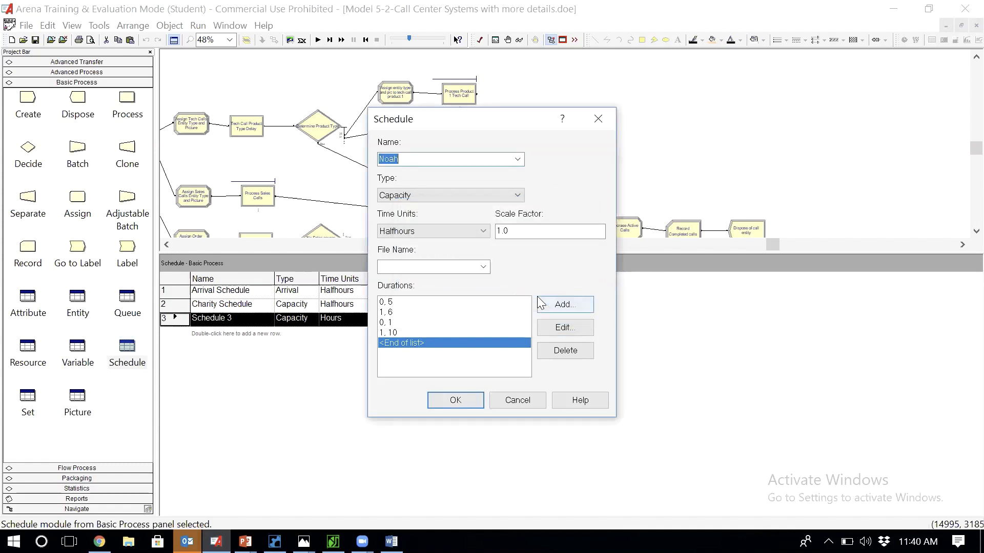
pyautogui.doubleClick(442, 331)
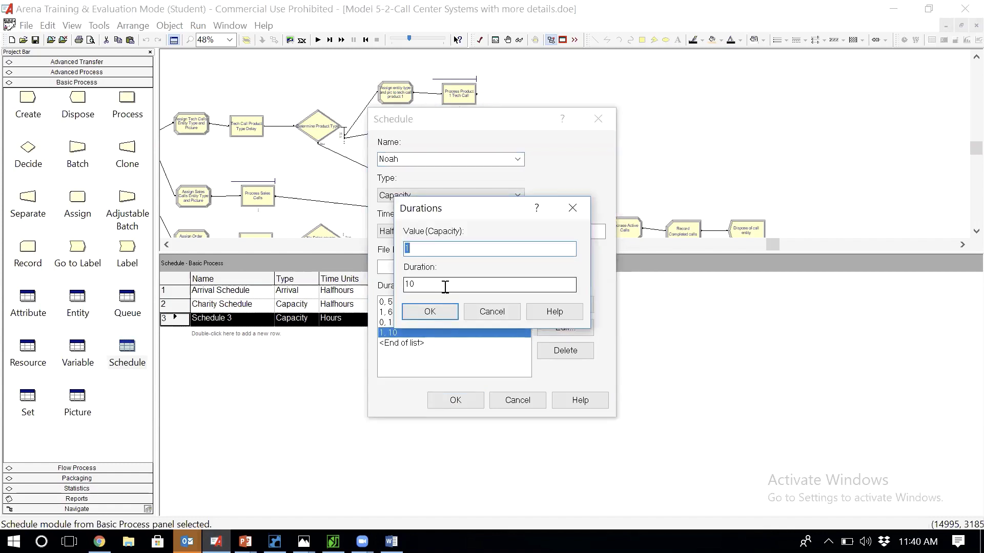
pyautogui.click(440, 308)
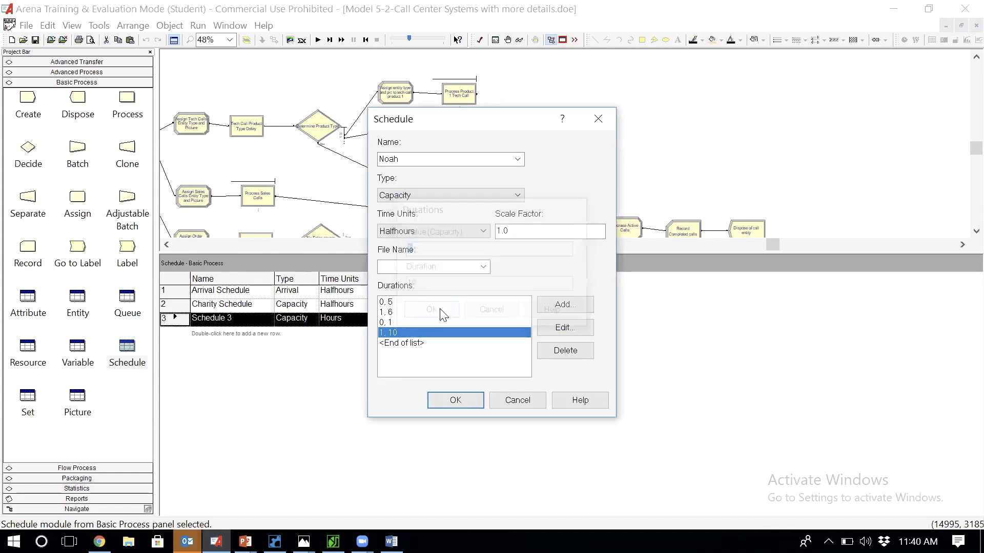
pyautogui.click(453, 400)
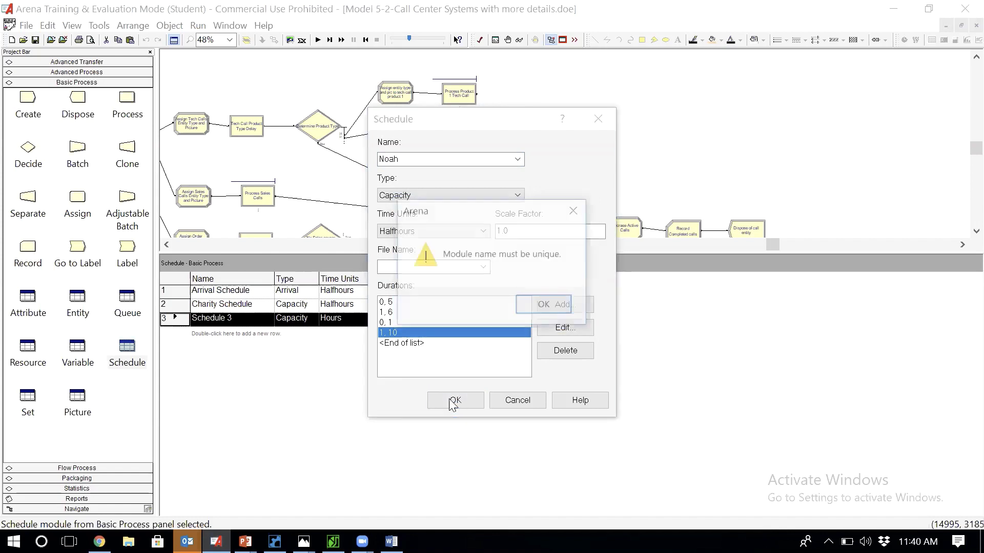
pyautogui.press('Return')
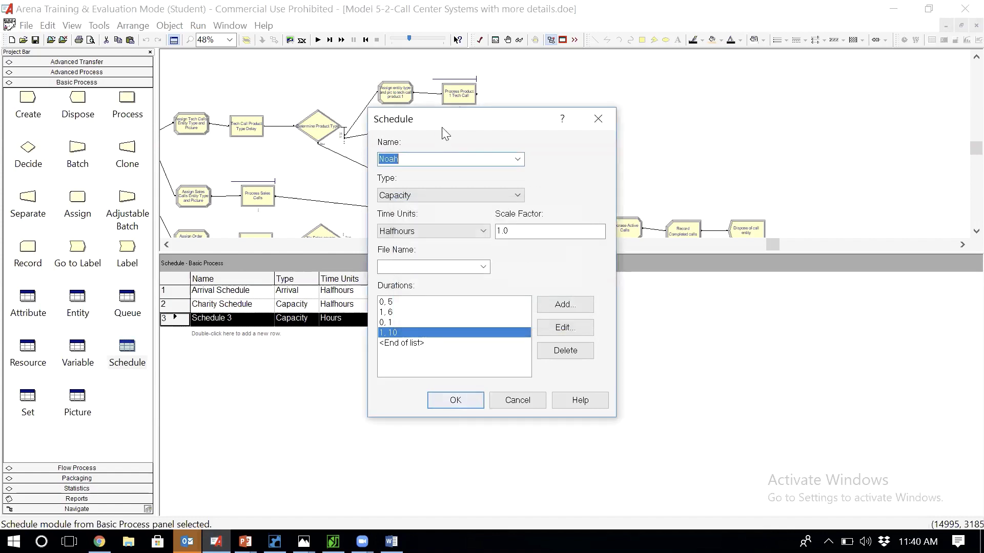
# Append "Schedule" to the second technician's name in the schedule's name and accept the schedule
pyautogui.click(431, 158)
pyautogui.write('Schedule')
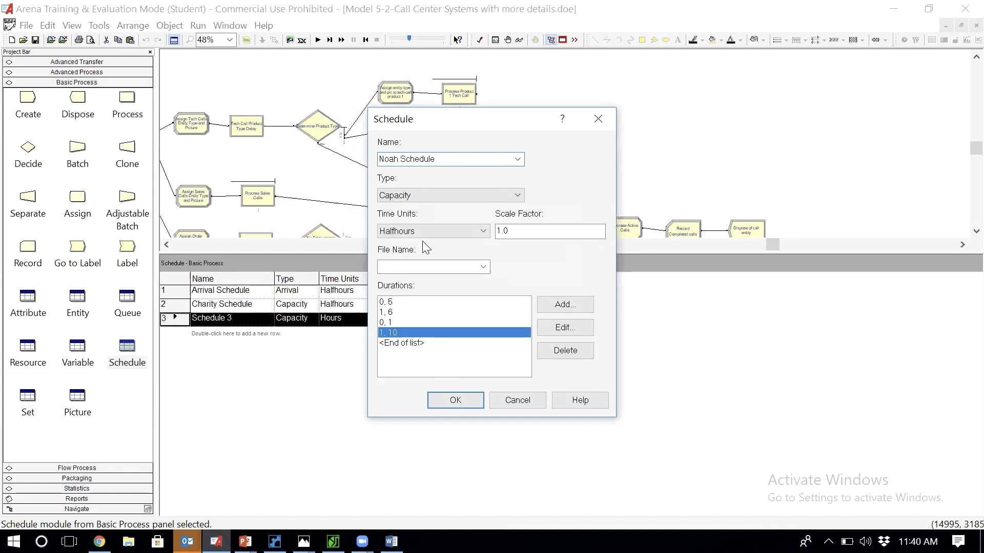
pyautogui.click(446, 398)
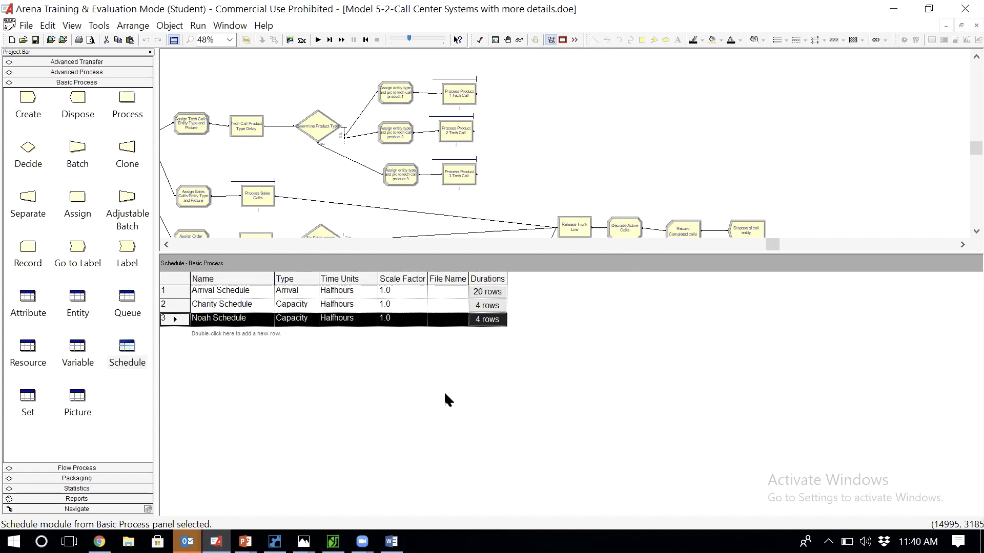
# Switch to the Photos window with the Technical Support Schedules table to check the technicians' time periods
pyautogui.moveTo(304, 542)
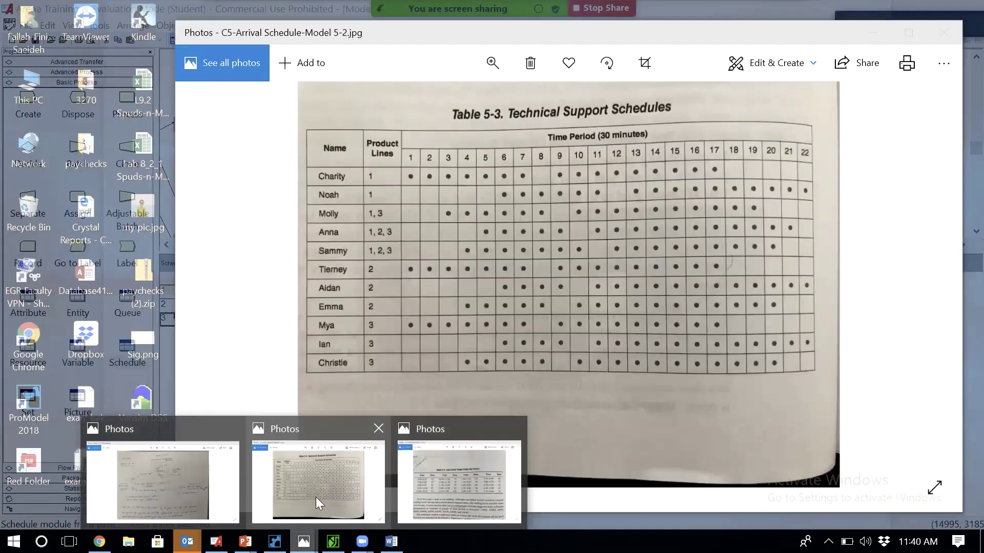
pyautogui.click(316, 497)
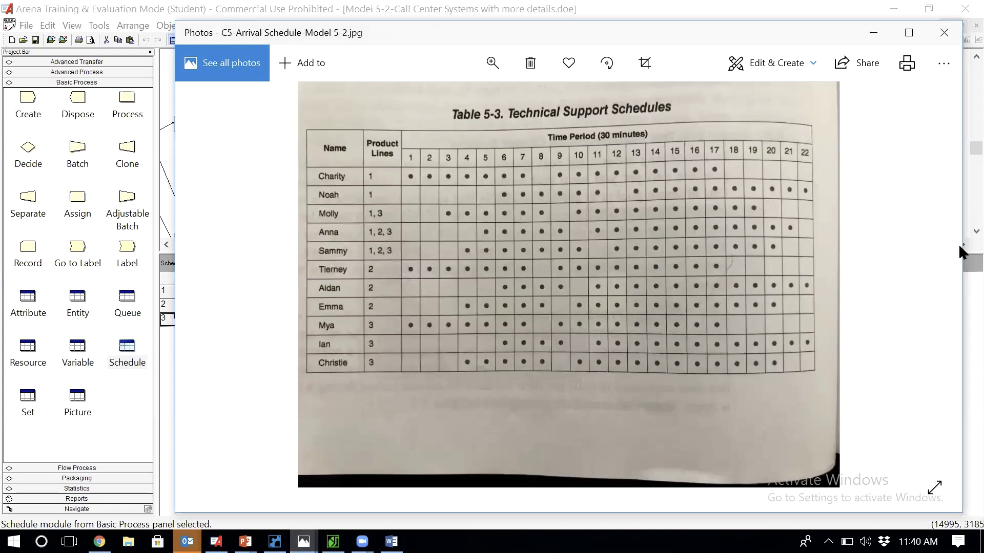
# Back in Arena, add a schedule named with the third technician's name plus "Schedule" and set its time units to Halfhours
pyautogui.click(165, 398)
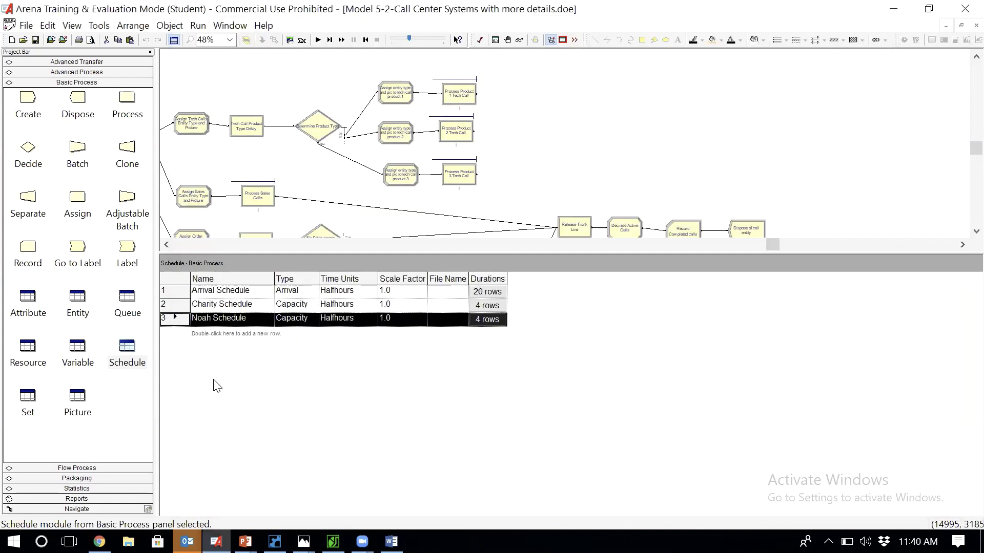
pyautogui.doubleClick(208, 334)
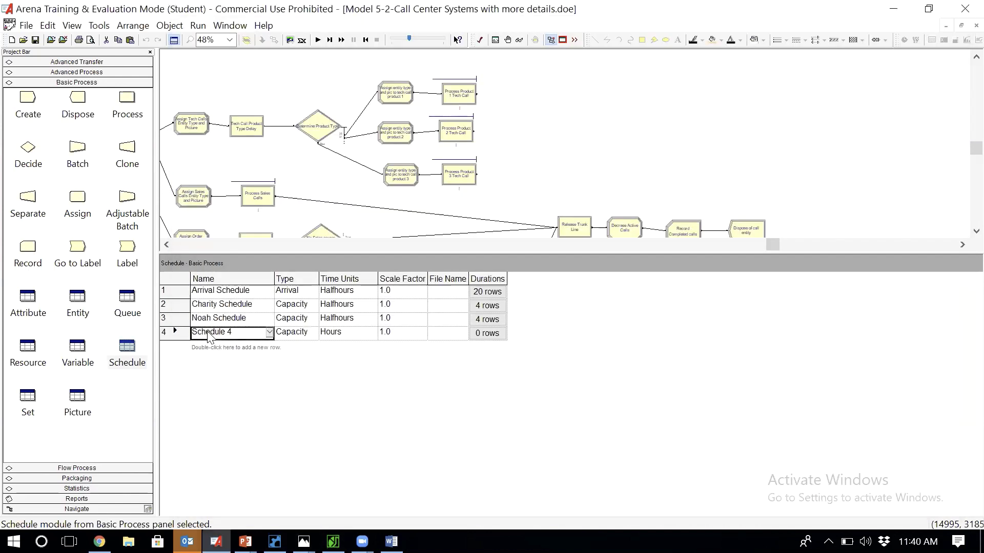
pyautogui.doubleClick(178, 334)
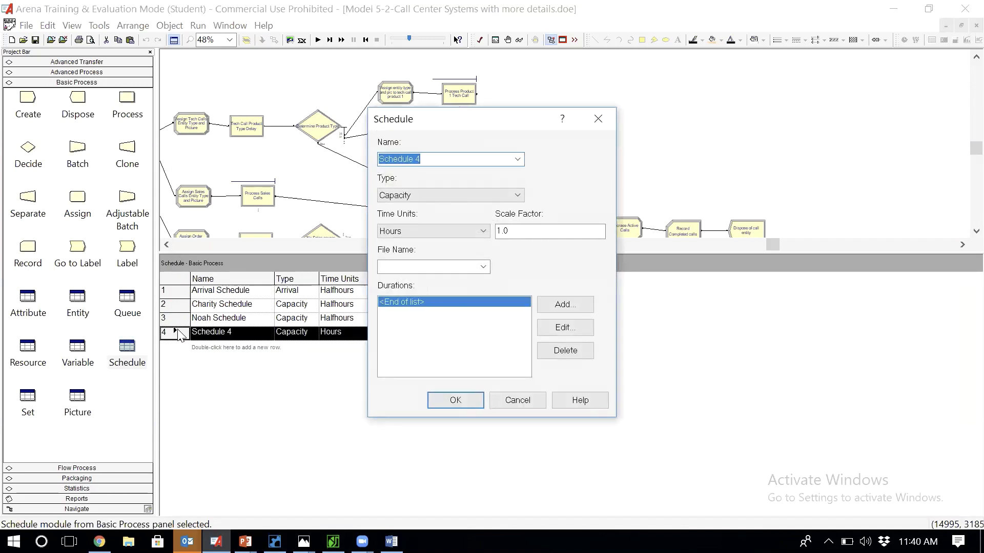
pyautogui.press('End')
pyautogui.press('BackSpace')
pyautogui.write('Molly')
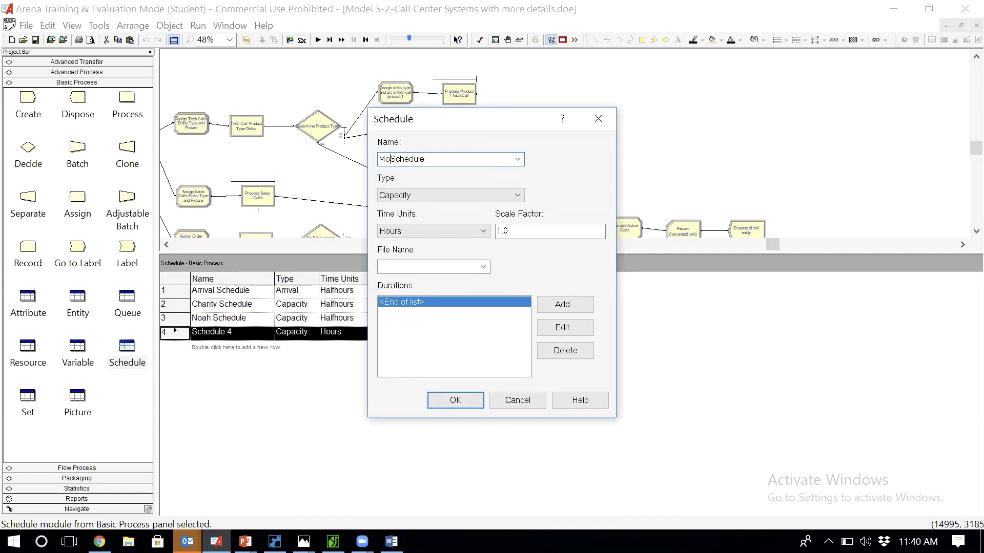
pyautogui.click(460, 231)
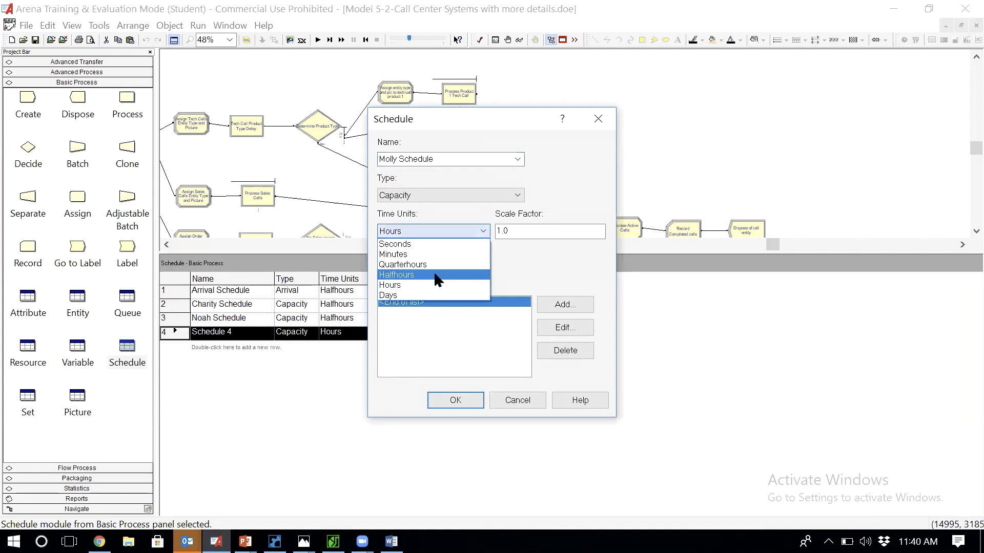
pyautogui.click(436, 275)
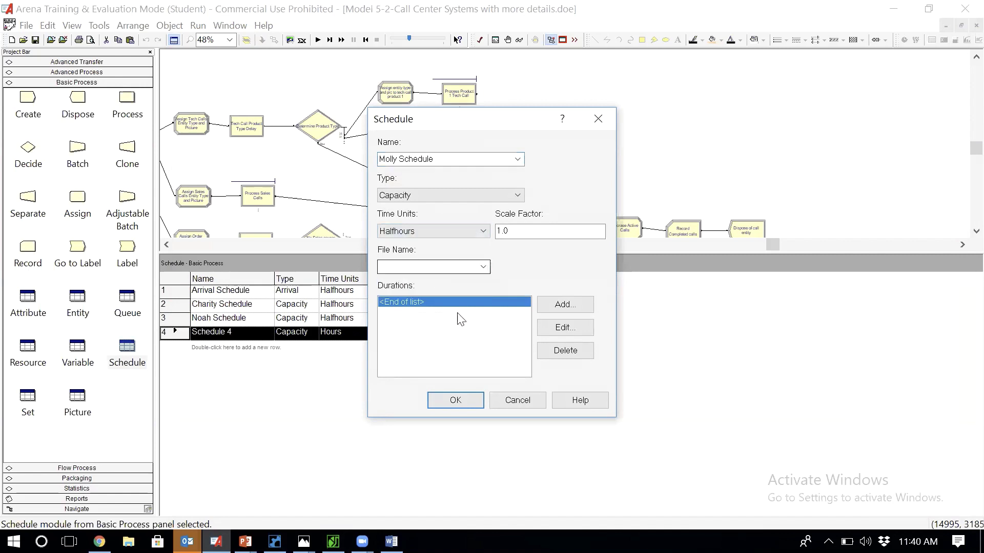
# Add two duration entries to the third technician's schedule: capacity 1 with duration 2, and capacity 1 with duration 6
pyautogui.click(563, 304)
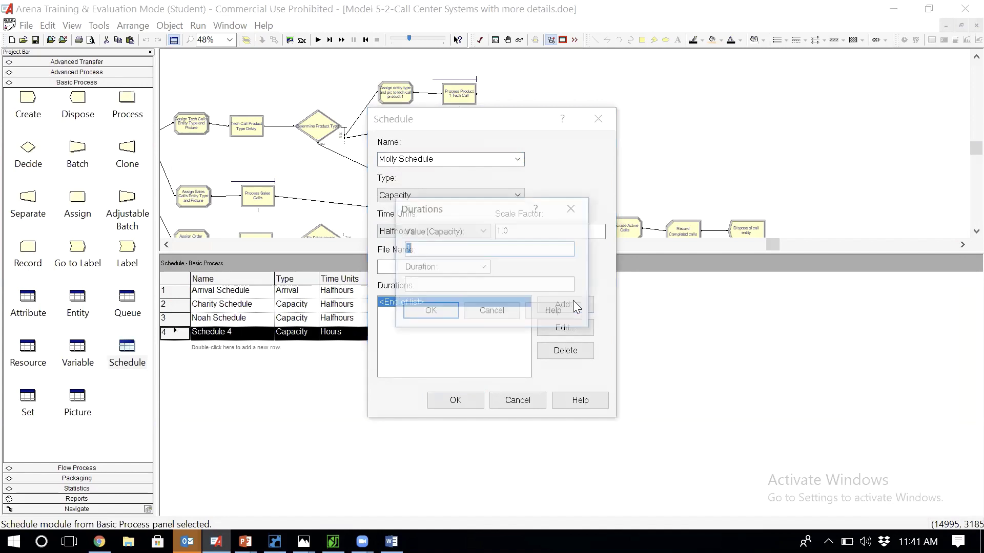
pyautogui.press('Tab')
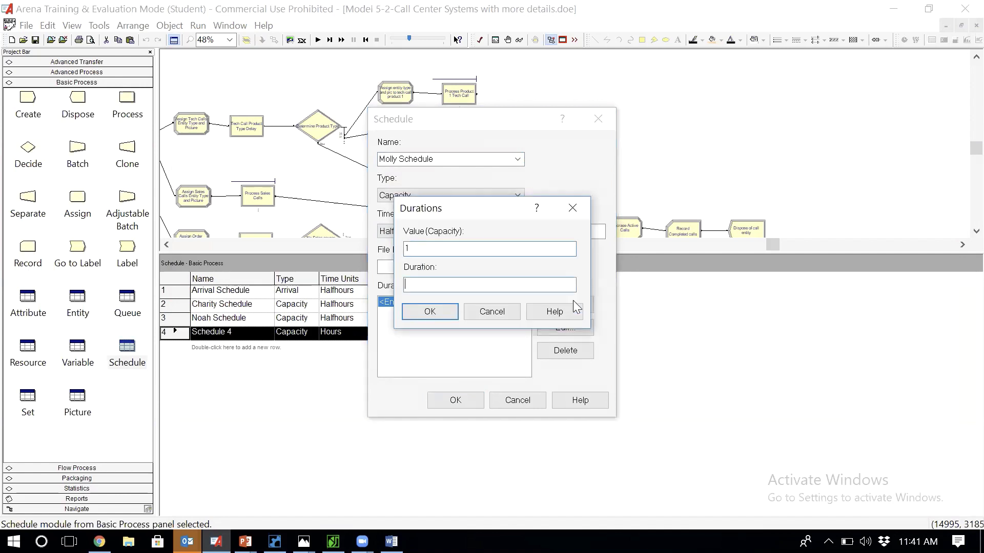
pyautogui.write('2')
pyautogui.click(456, 312)
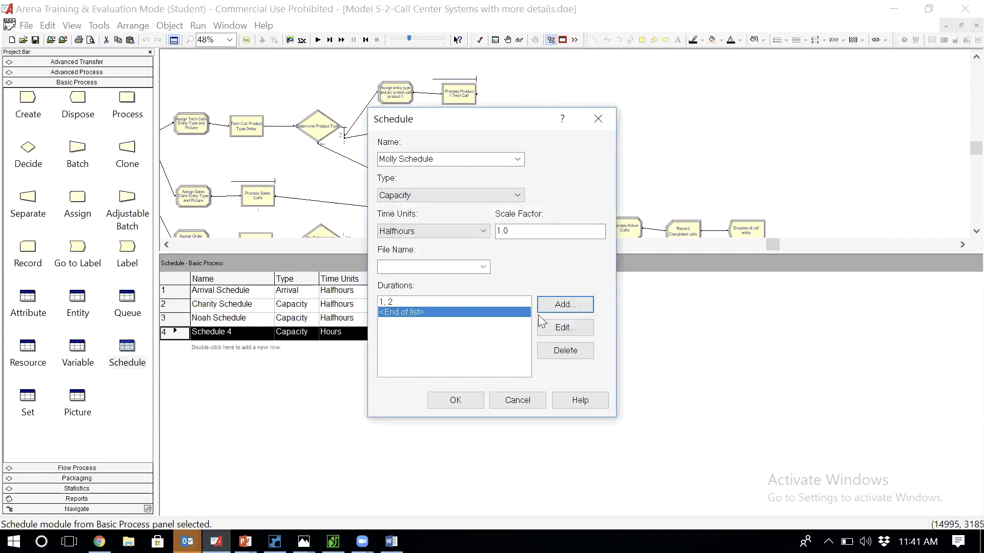
pyautogui.click(560, 306)
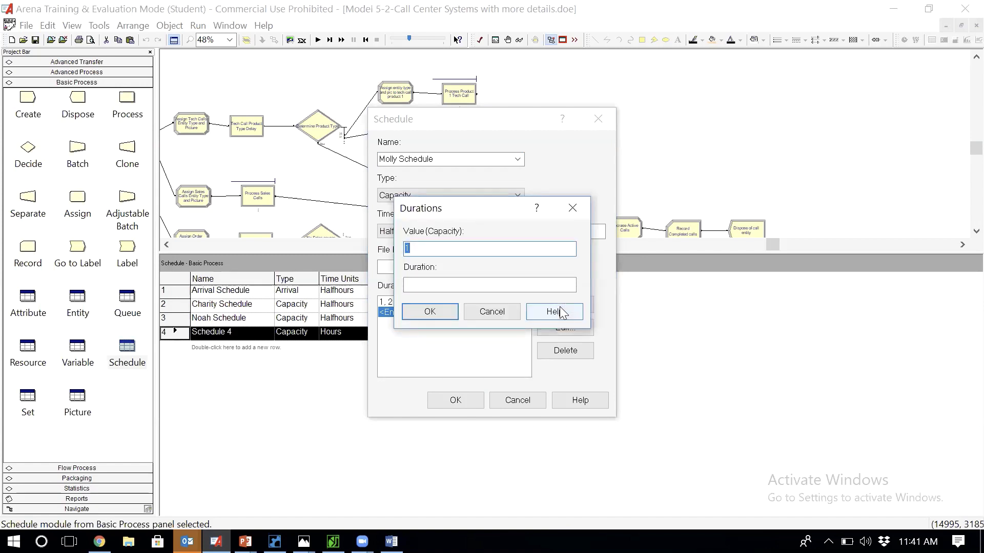
pyautogui.press('Tab')
pyautogui.write('6')
pyautogui.press('Return')
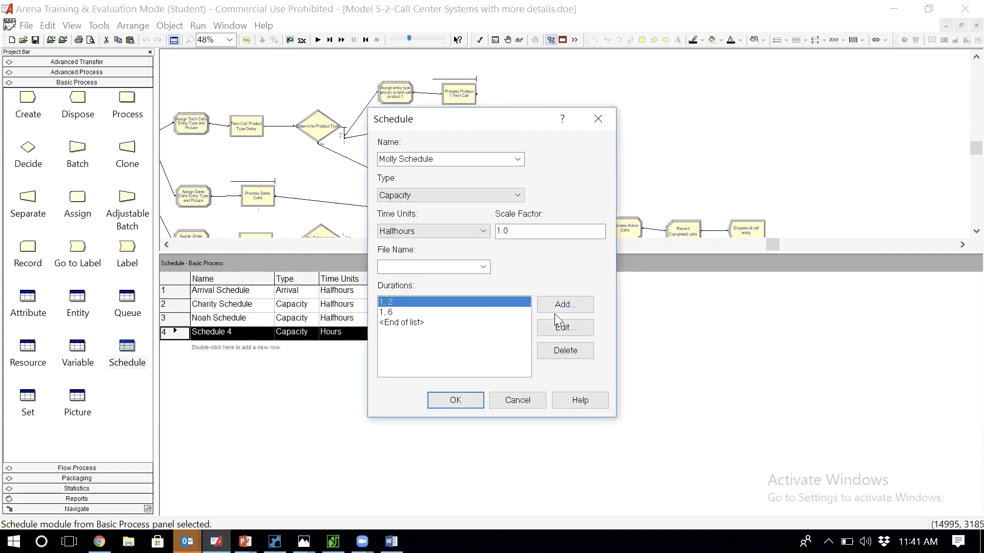
# Set the capacity of the third technician's first duration entry to 0
pyautogui.click(561, 327)
pyautogui.write('0')
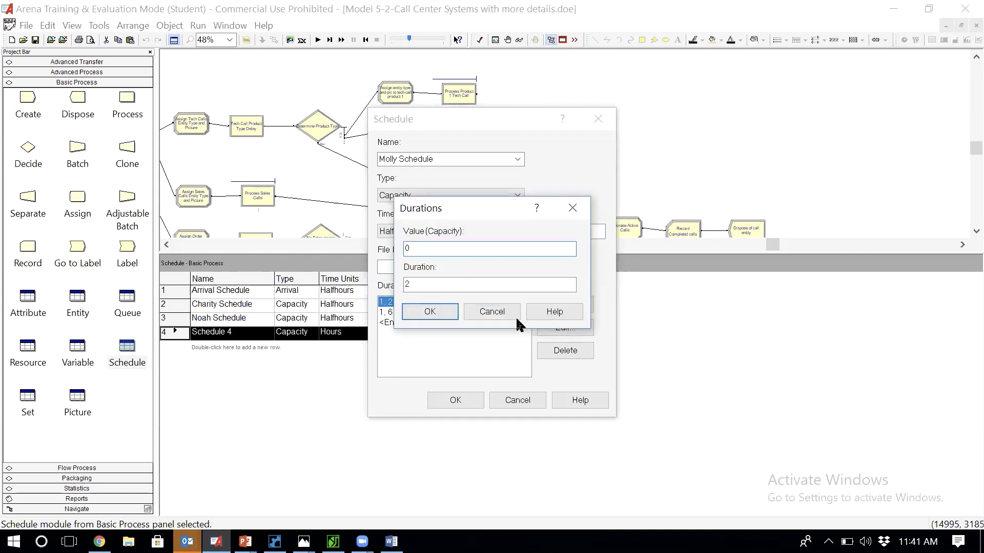
pyautogui.click(444, 312)
# Add a third duration entry with capacity 0 and duration 1 at the end of the third technician's schedule
pyautogui.click(404, 322)
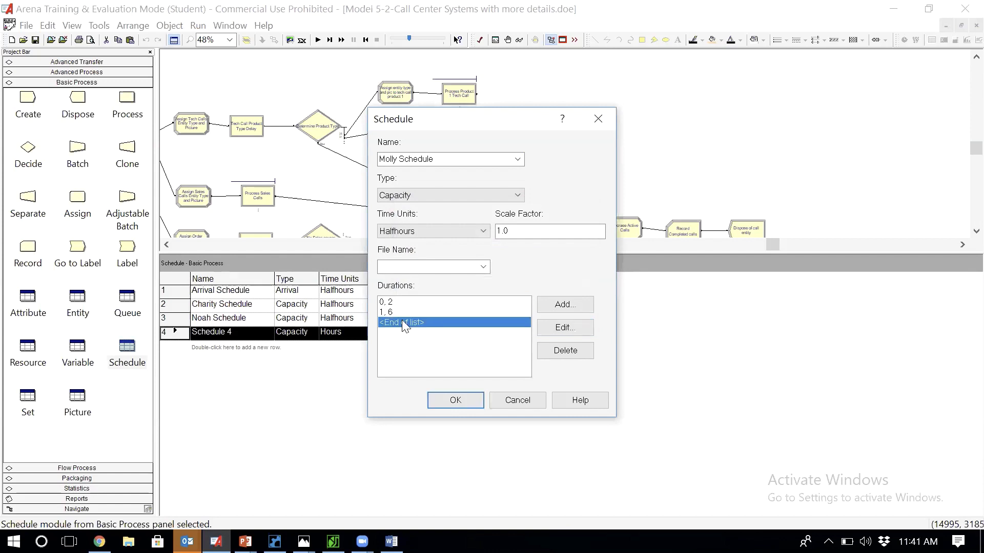
pyautogui.click(556, 307)
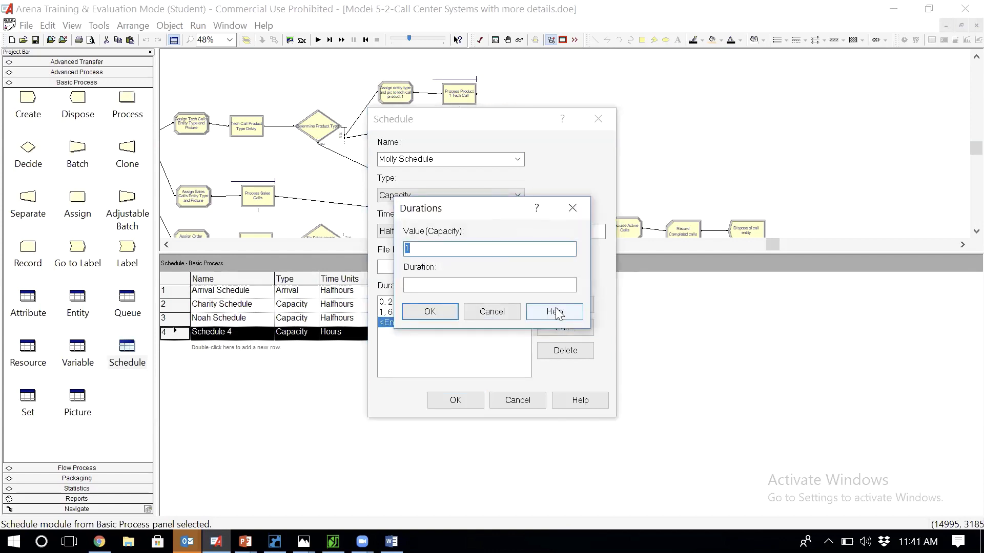
pyautogui.write('0')
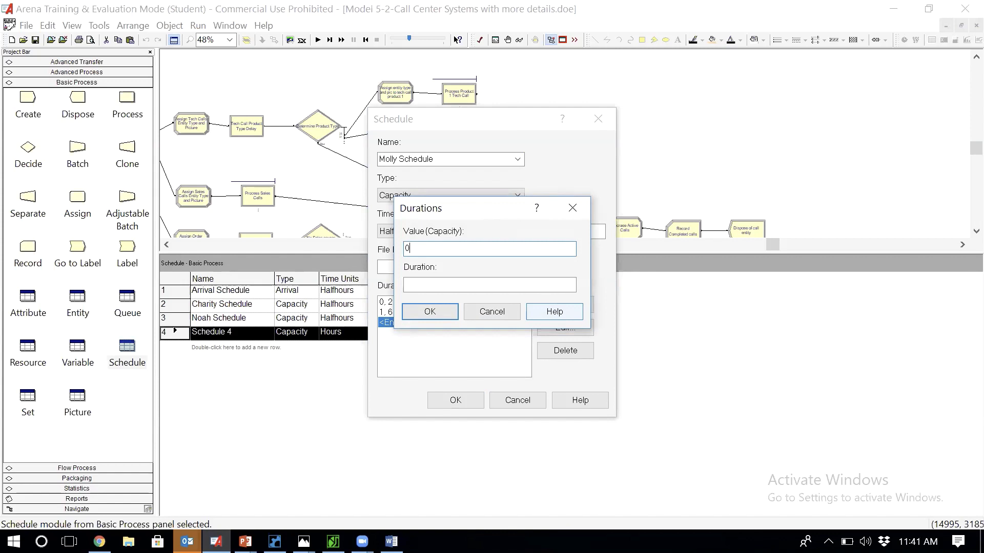
pyautogui.click(475, 286)
pyautogui.write('1')
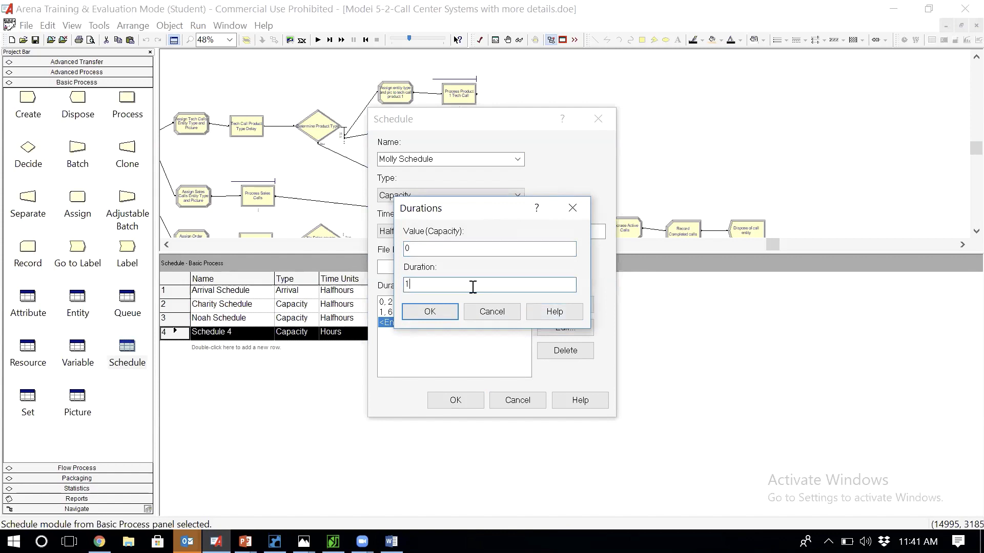
pyautogui.click(450, 310)
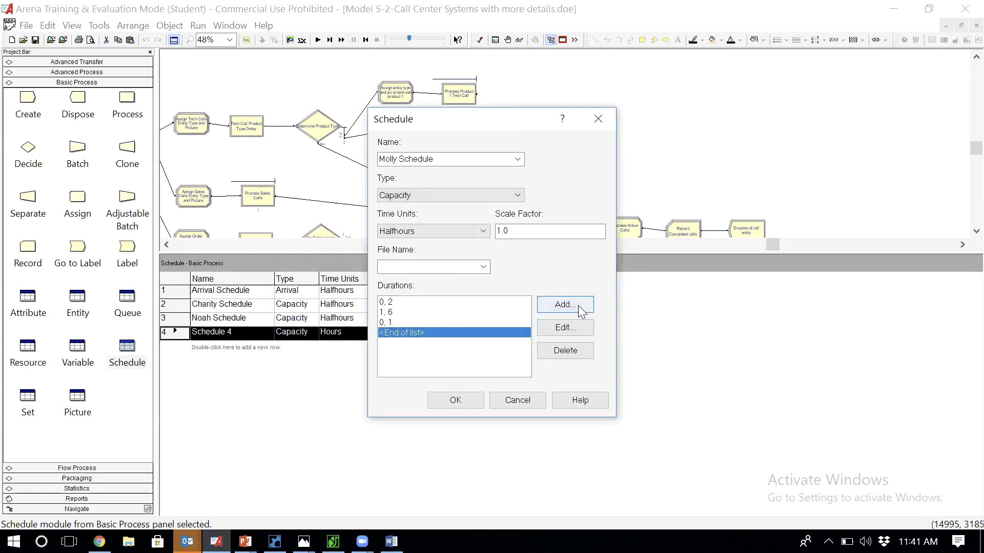
# Add a fourth duration entry to the third technician's schedule with capacity 1 and duration 10
pyautogui.click(578, 305)
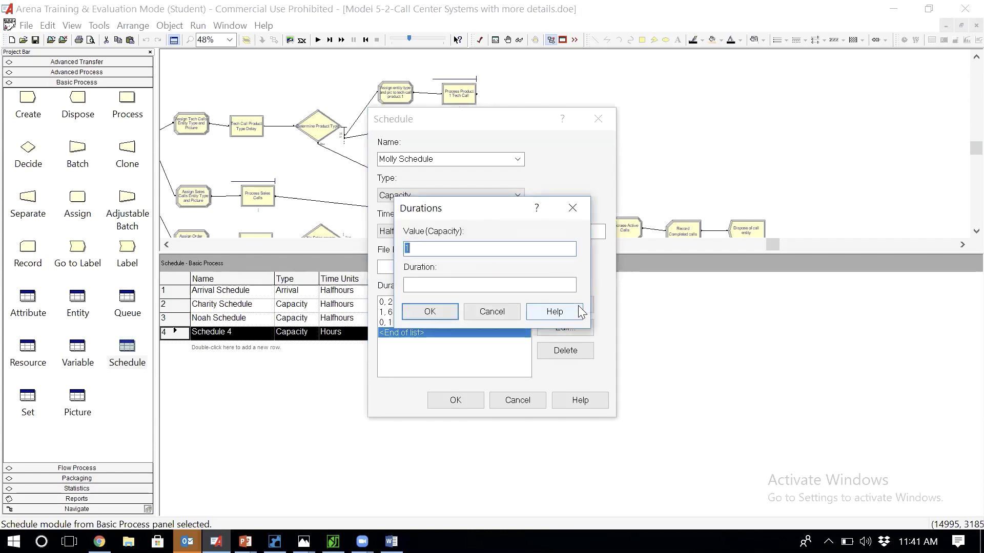
pyautogui.click(516, 280)
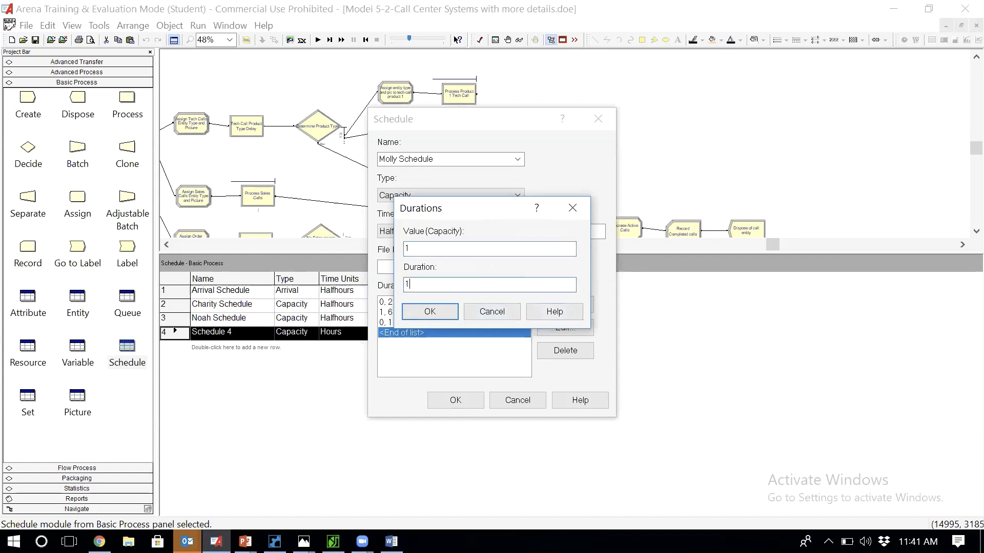
pyautogui.write('0')
pyautogui.click(423, 313)
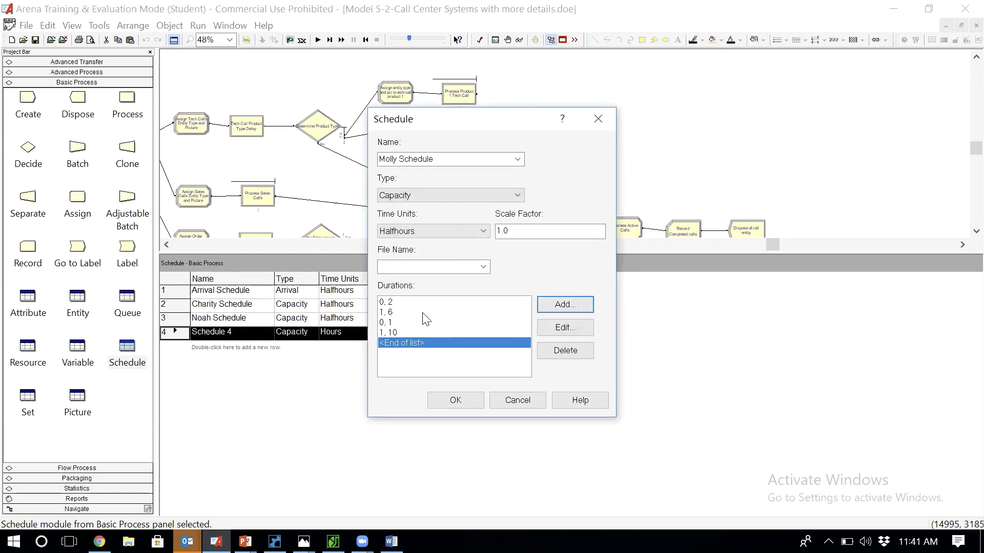
# Add a fifth duration entry with capacity 0 and duration 3, and accept the third technician's schedule
pyautogui.click(542, 311)
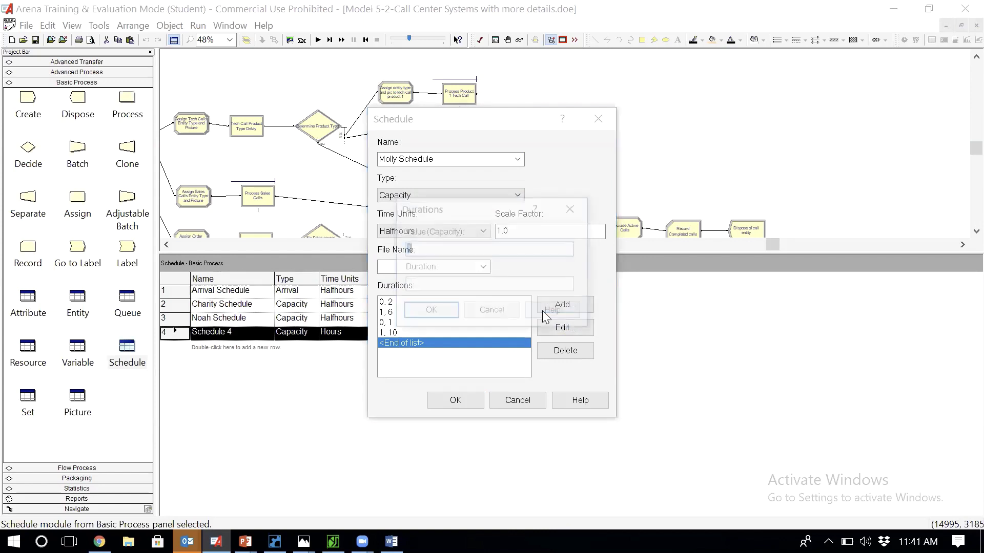
pyautogui.write('0')
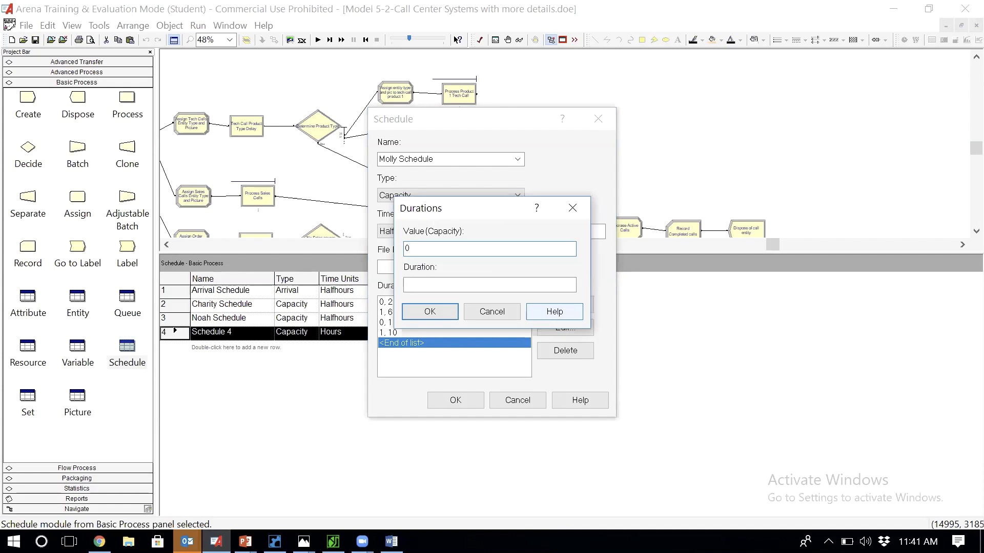
pyautogui.press('Tab')
pyautogui.write('3')
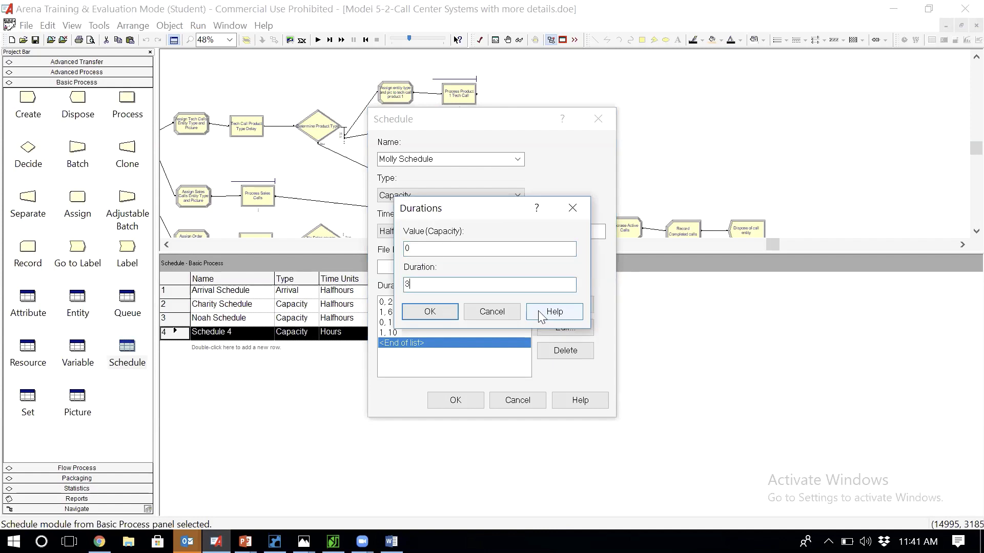
pyautogui.click(439, 311)
pyautogui.click(454, 401)
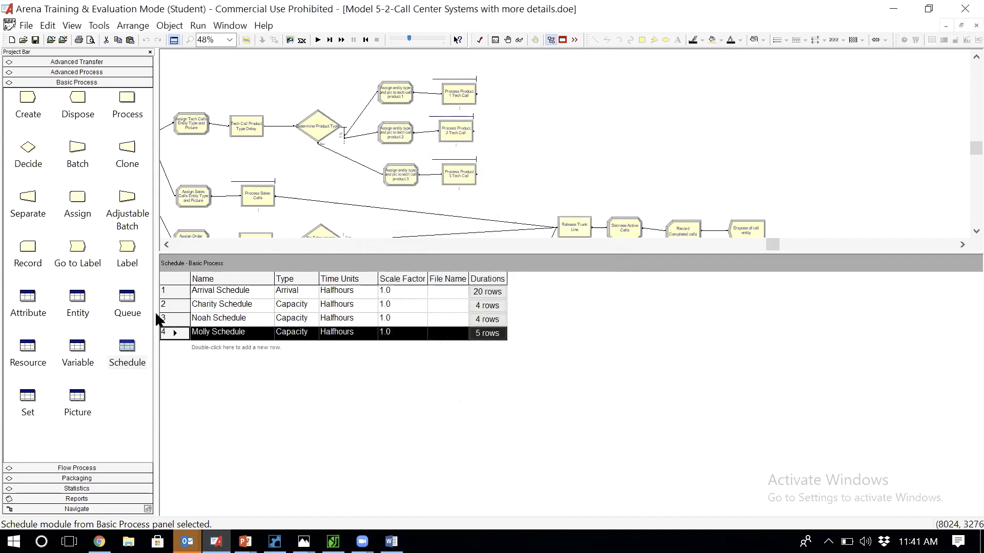
# Add another schedule and name it with the fourth technician's name plus "Schedule"
pyautogui.doubleClick(246, 350)
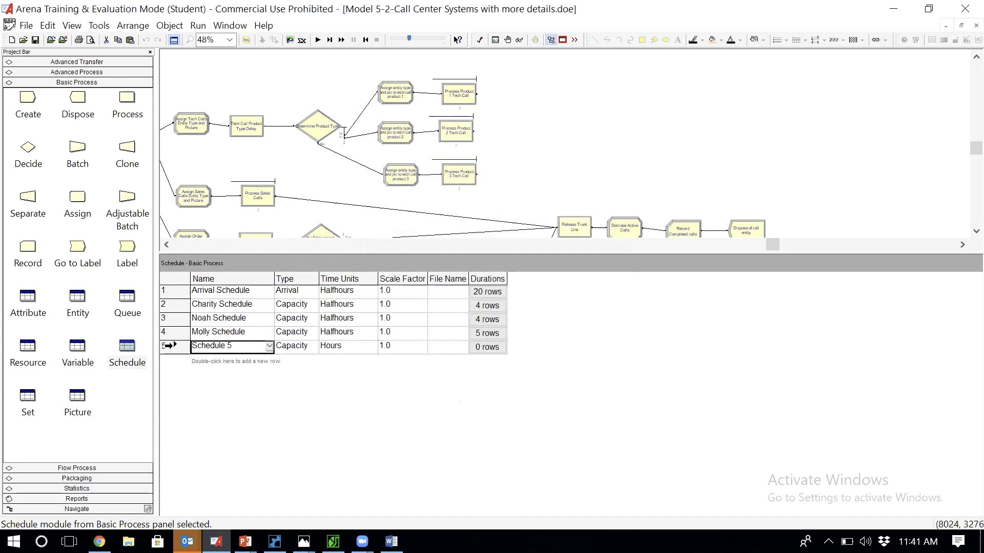
pyautogui.doubleClick(168, 346)
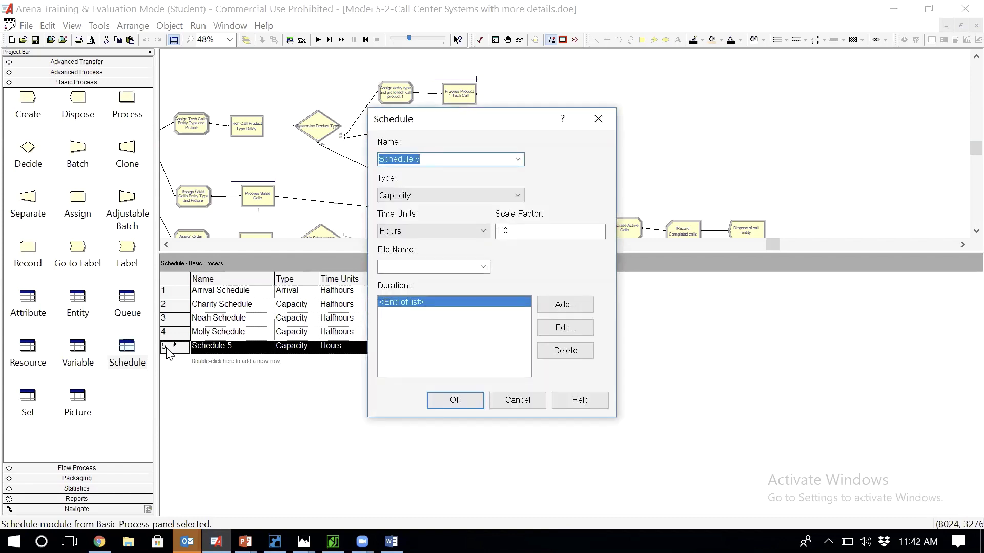
pyautogui.press('End')
pyautogui.write('Anna')
# Add two duration entries to the fourth technician's schedule: capacity 0 with duration 4, and capacity 1 with duration 5
pyautogui.click(565, 304)
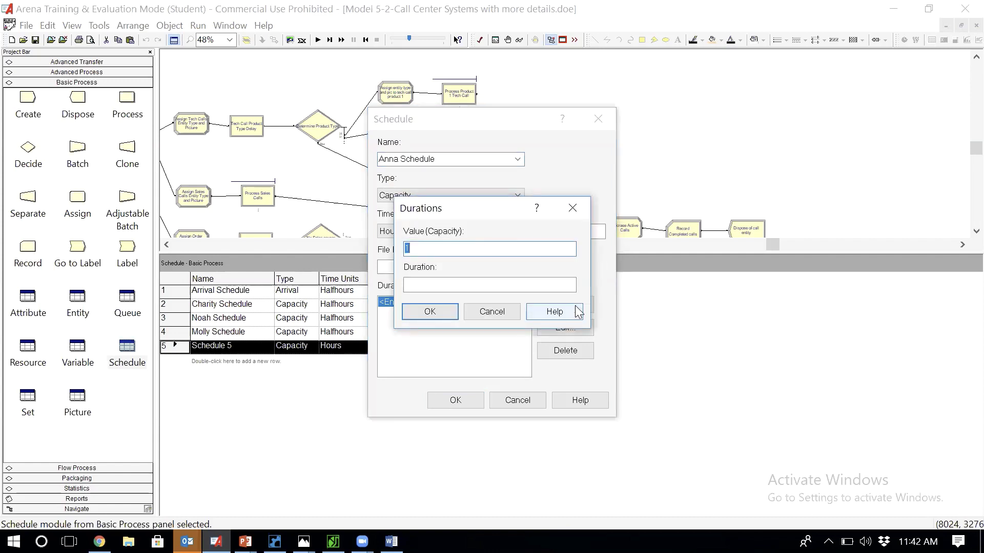
pyautogui.write('0, ')
pyautogui.write('4')
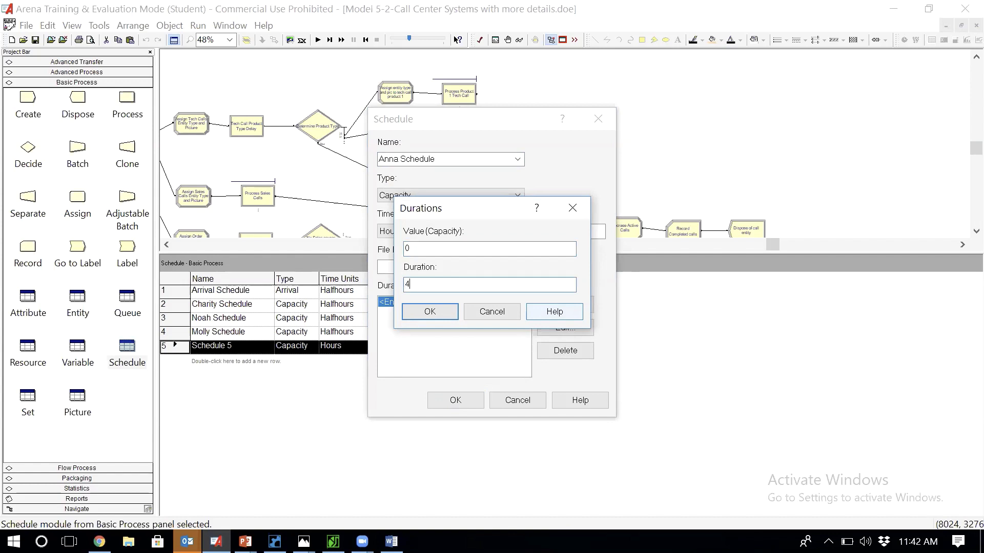
pyautogui.press('Return')
pyautogui.click(575, 306)
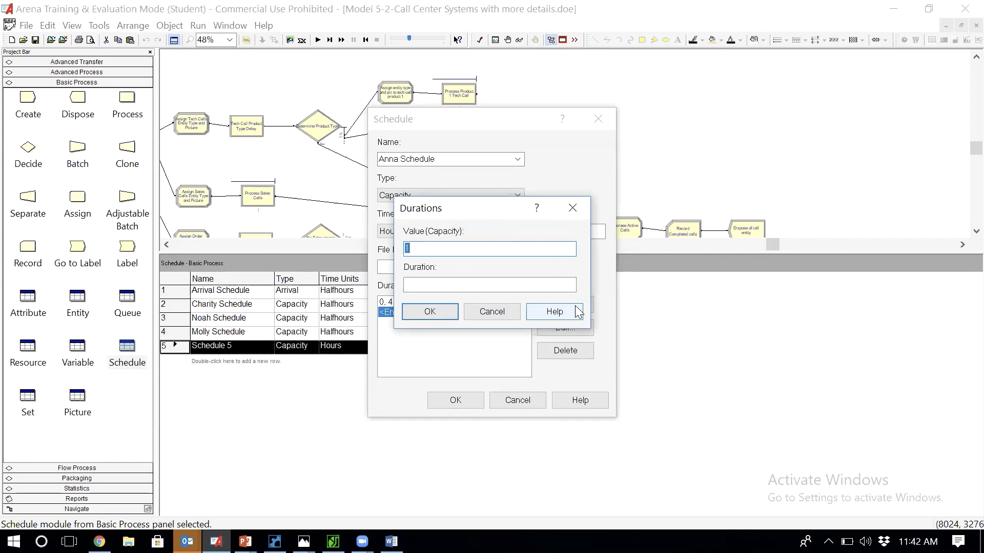
pyautogui.write('1, ')
pyautogui.write('5')
pyautogui.press('Return')
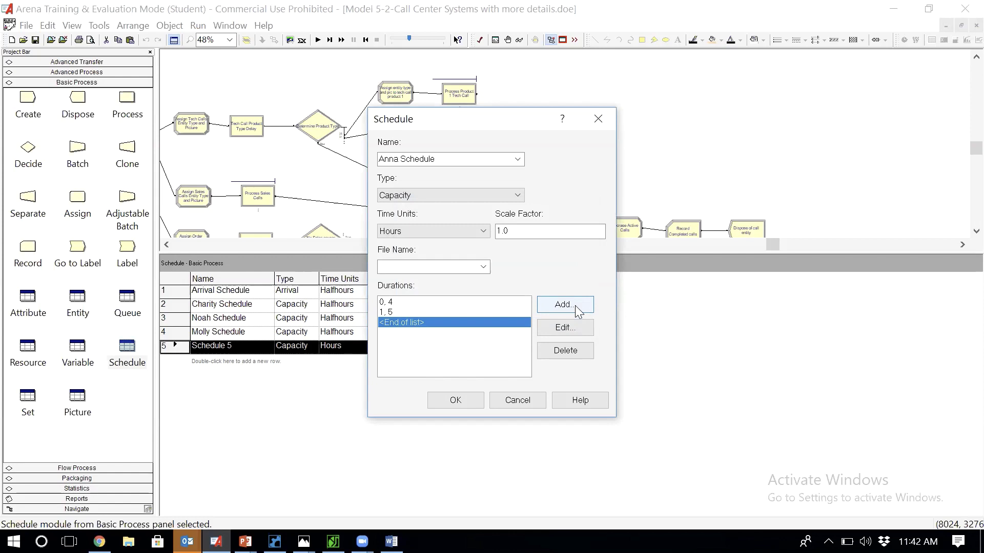
# Add a third duration entry to the fourth technician's schedule with capacity 0 and duration 1
pyautogui.click(578, 307)
pyautogui.click(577, 310)
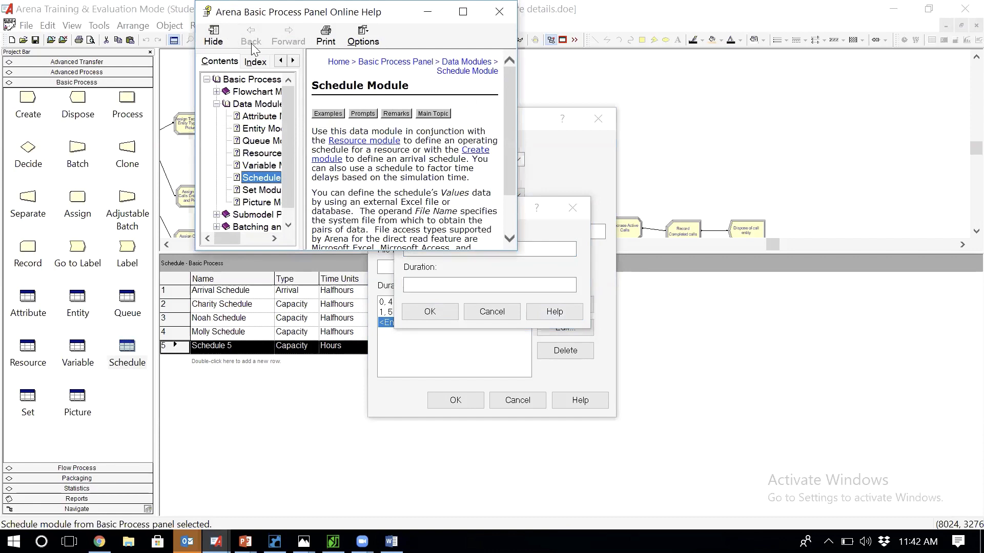
pyautogui.moveTo(348, 12); pyautogui.dragTo(274, 147)
pyautogui.click(425, 149)
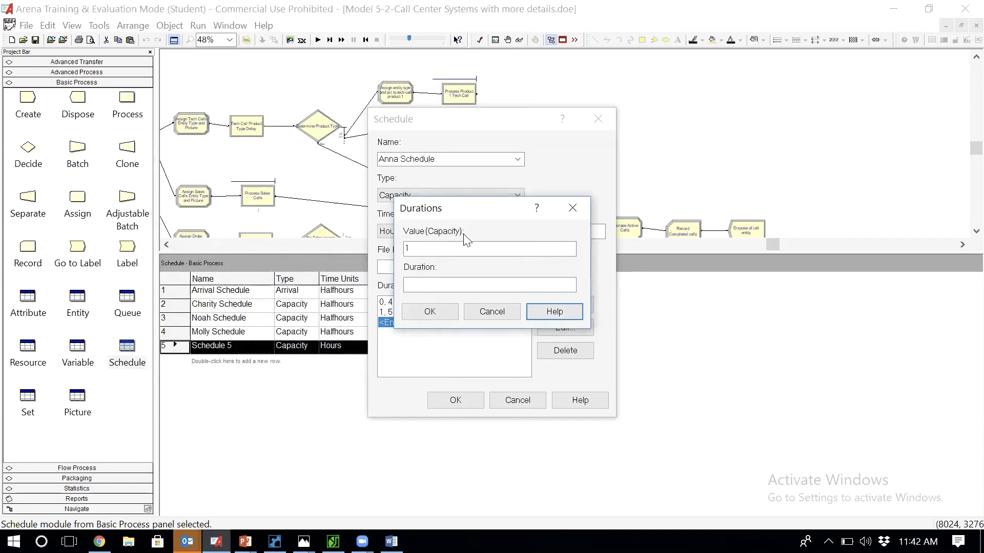
pyautogui.click(439, 286)
pyautogui.write('1')
pyautogui.doubleClick(428, 248)
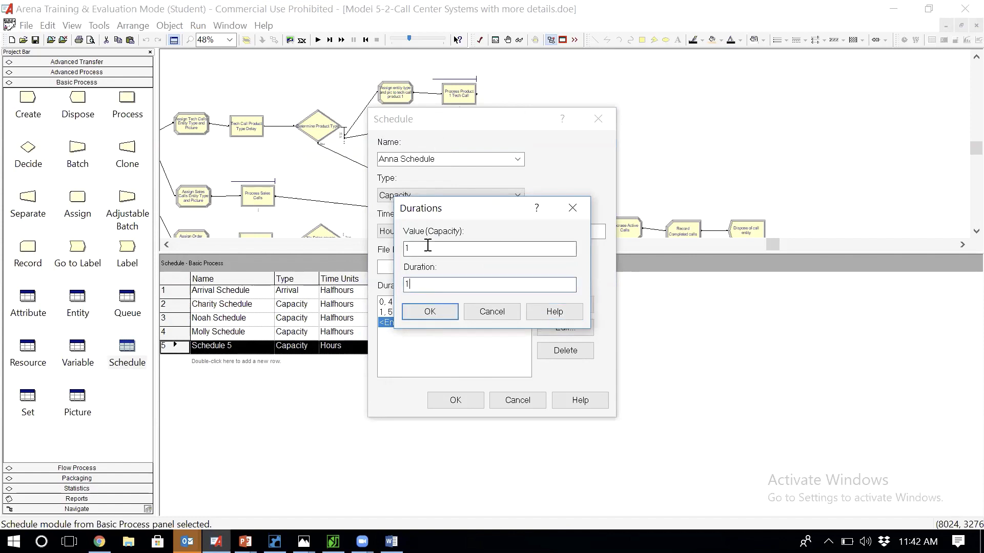
pyautogui.write('0')
pyautogui.click(417, 309)
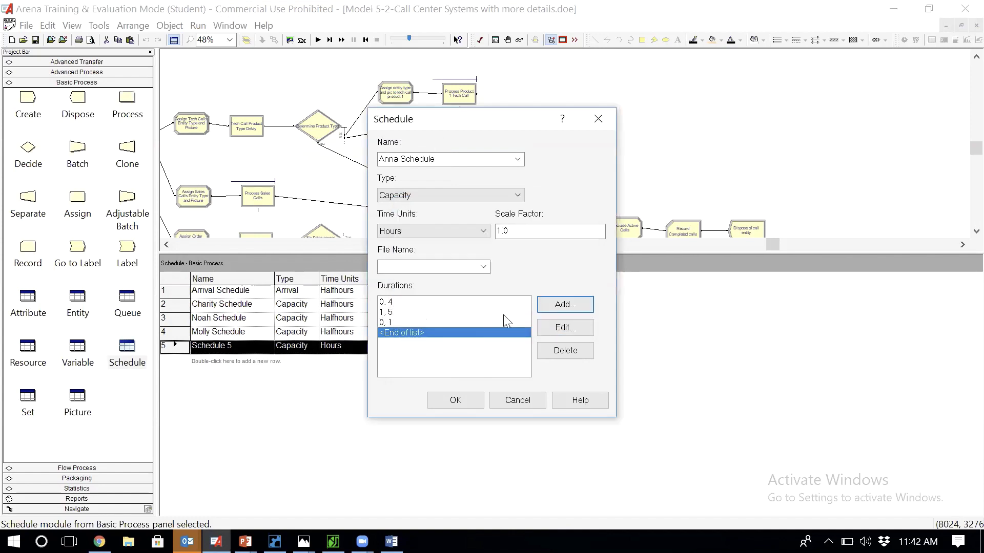
# Add a fourth duration entry to the fourth technician's schedule with capacity 1 and duration 11
pyautogui.click(558, 307)
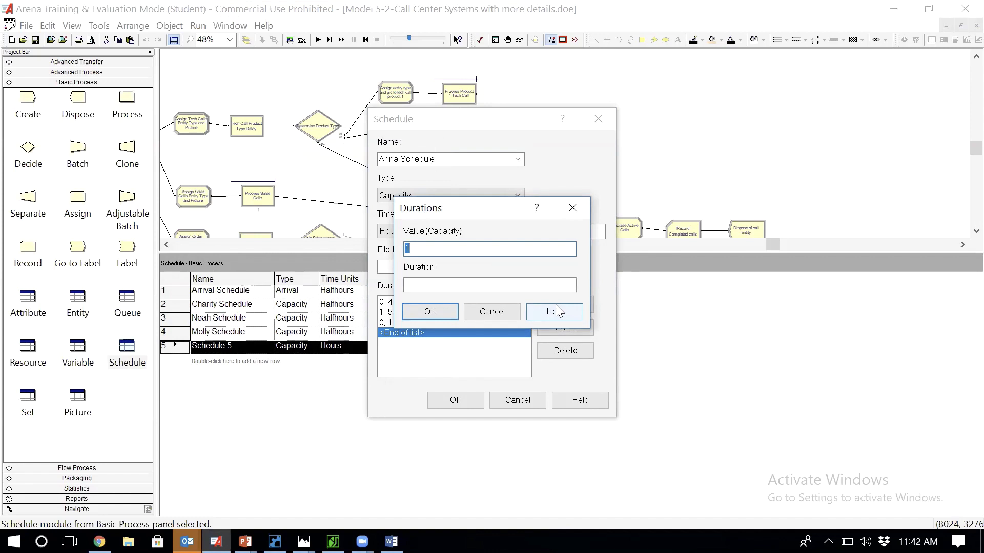
pyautogui.press('Tab')
pyautogui.write('11')
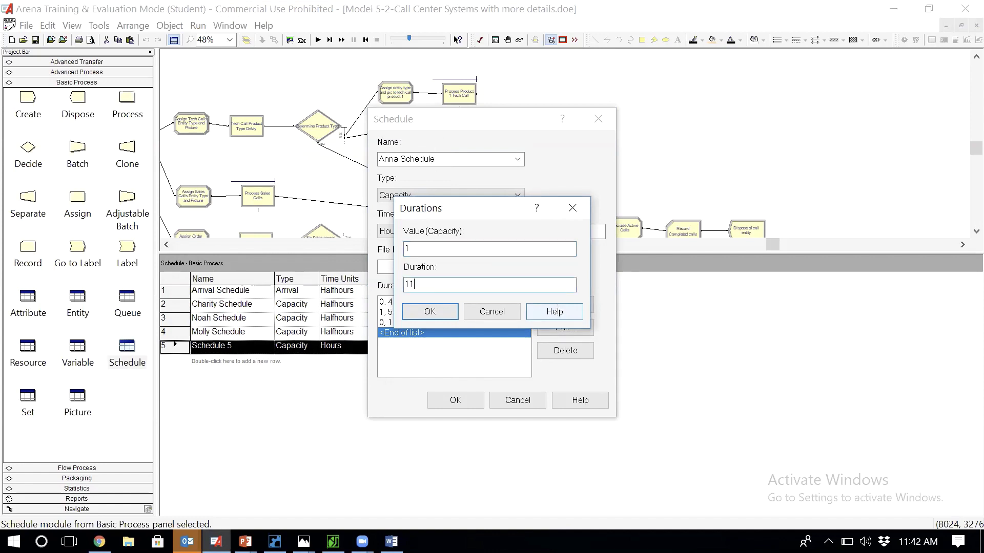
pyautogui.click(437, 311)
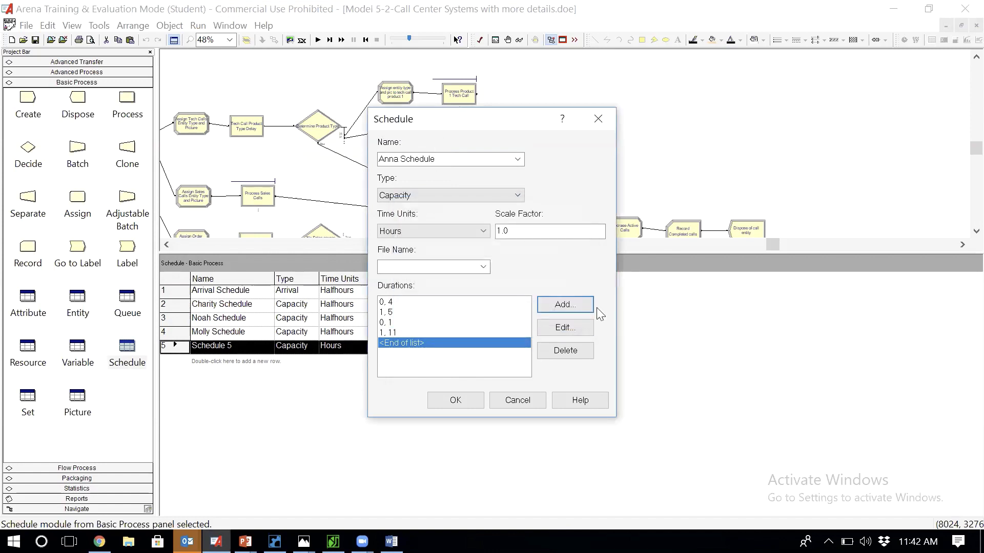
# Add a fifth duration entry with capacity 0 and duration 1, and accept the fourth technician's schedule
pyautogui.click(567, 305)
pyautogui.write('0')
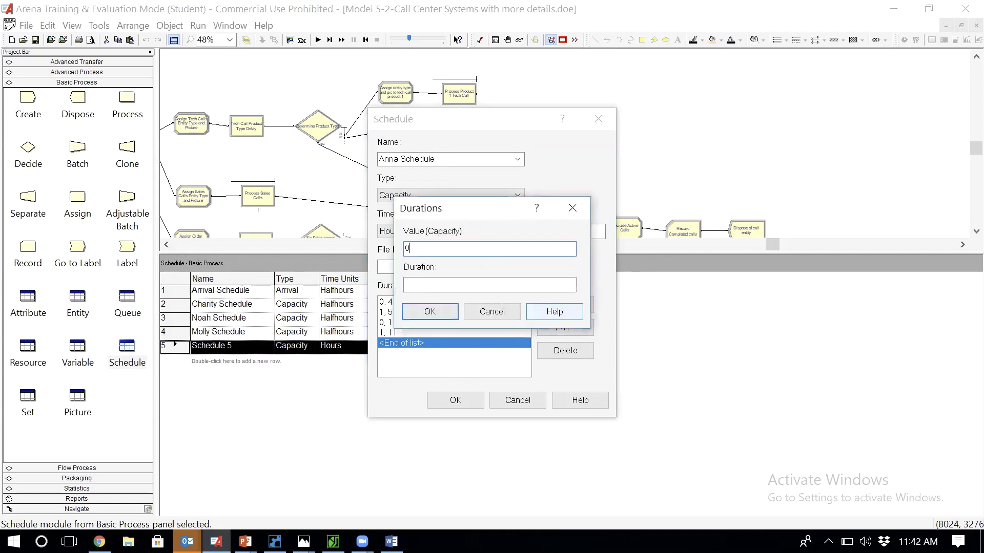
pyautogui.press('Tab')
pyautogui.write('1')
pyautogui.click(448, 315)
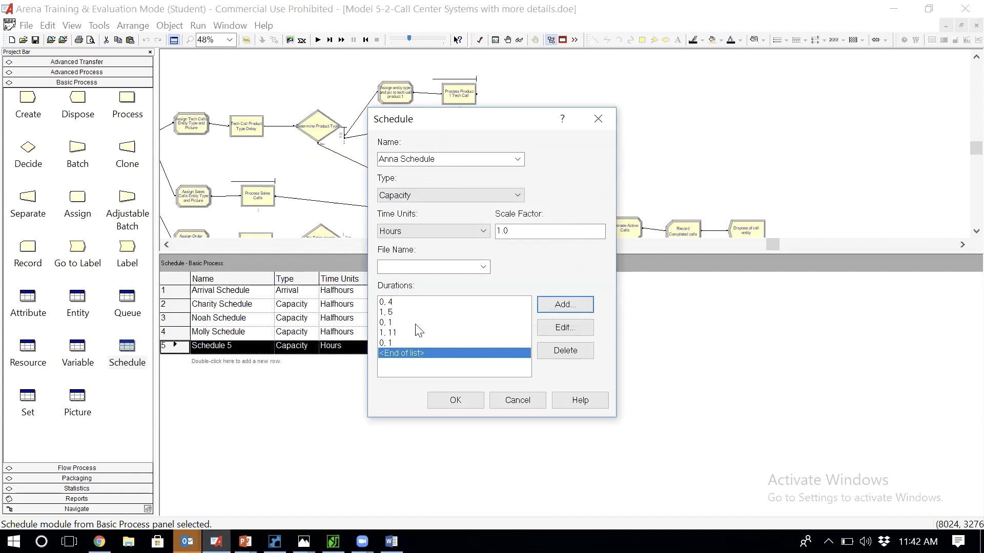
pyautogui.click(463, 401)
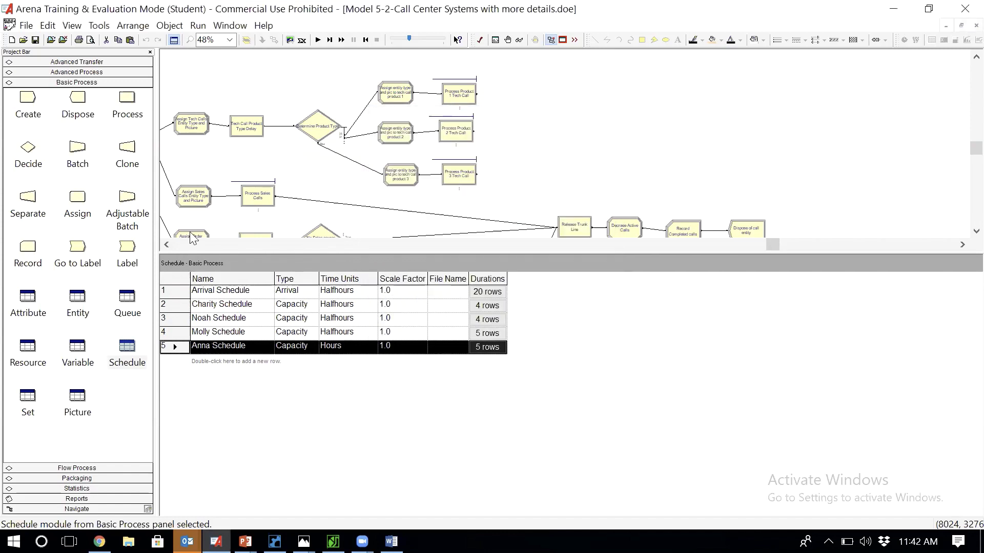
# Add another schedule named with the fifth technician's name plus "Schedule", and set its time units to Halfhours
pyautogui.doubleClick(222, 362)
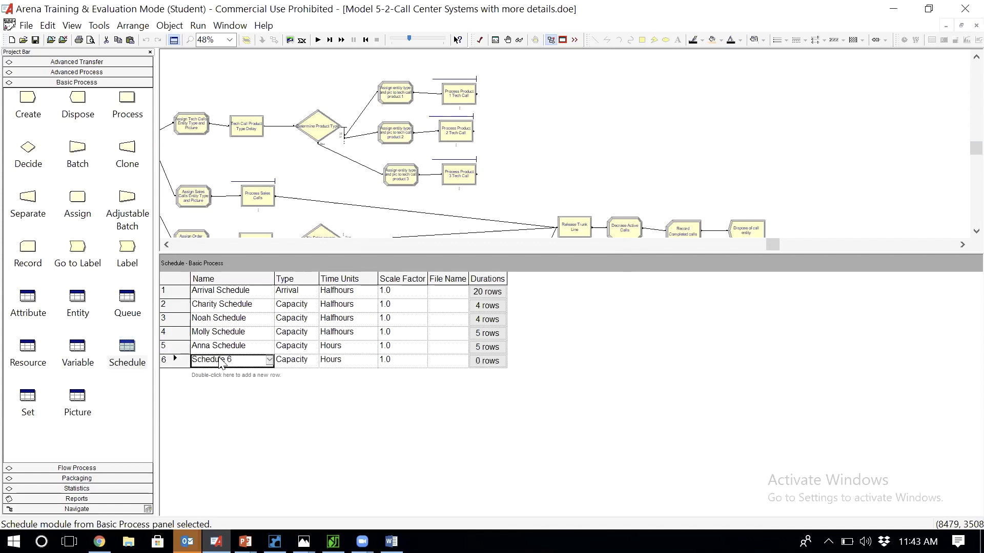
pyautogui.doubleClick(176, 363)
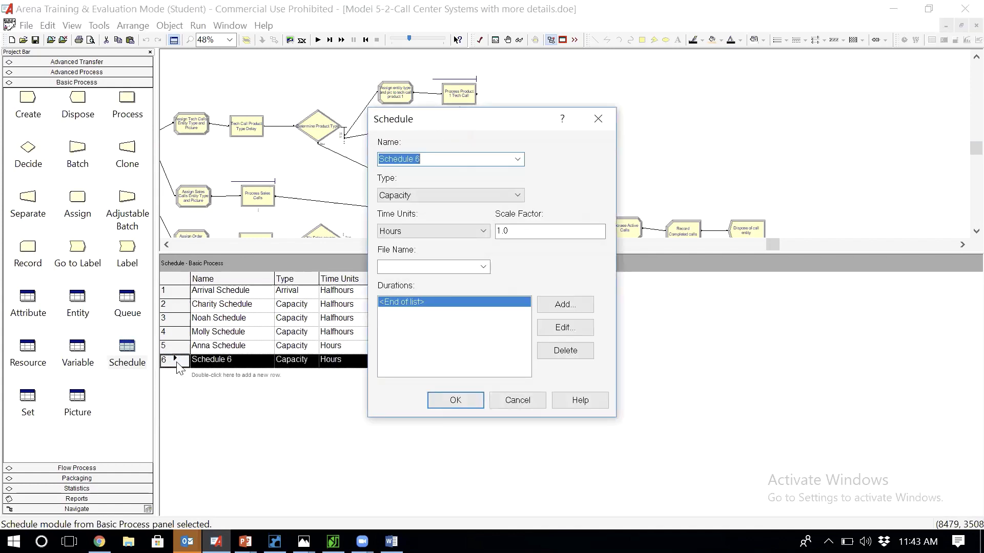
pyautogui.press('End')
pyautogui.press('BackSpace')
pyautogui.click(380, 160)
pyautogui.write('Sammy')
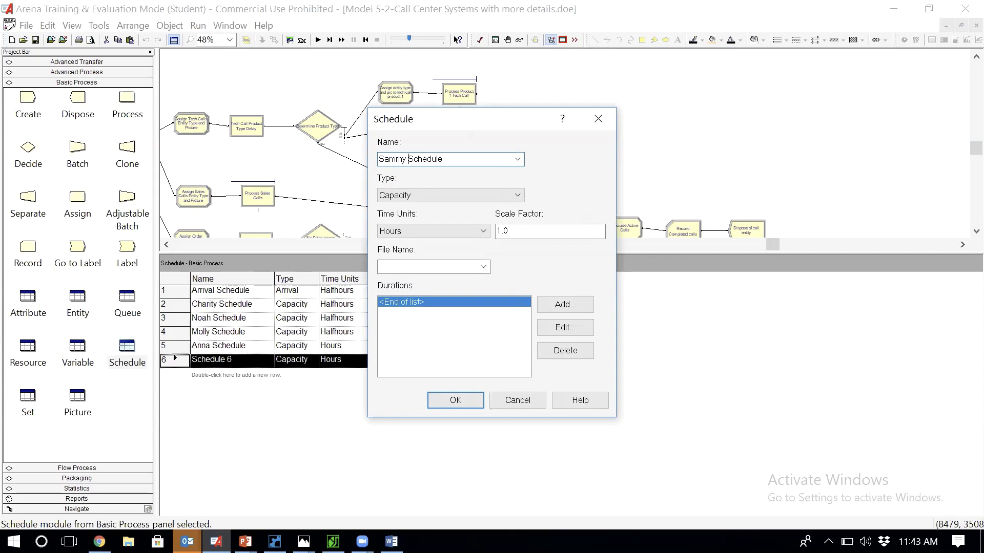
pyautogui.click(427, 230)
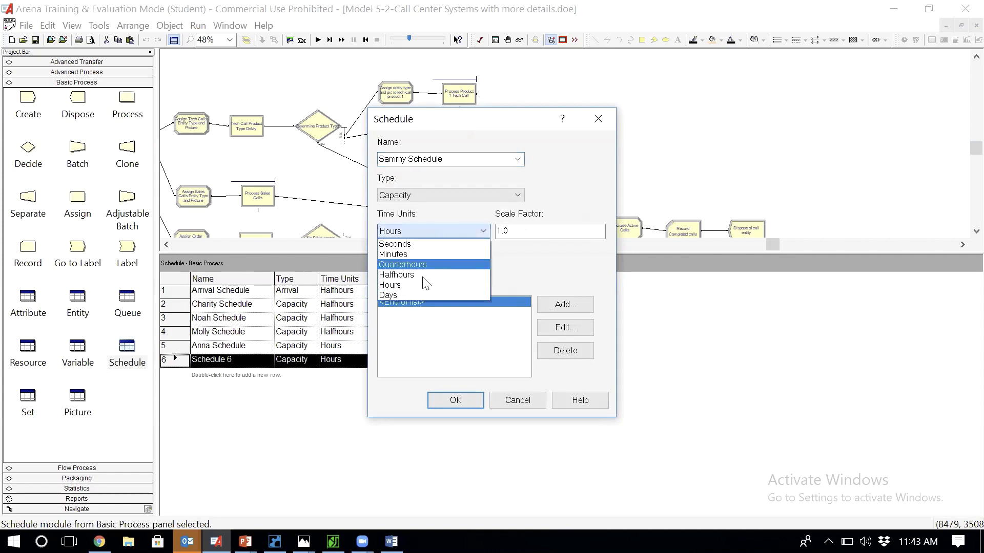
pyautogui.click(425, 275)
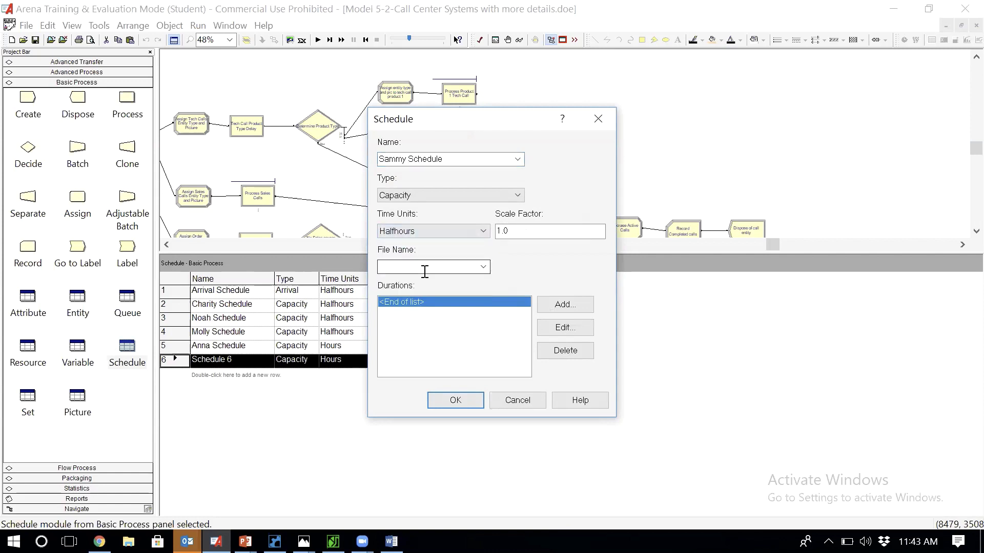
# Add two duration entries to the fifth technician's schedule: capacity 0 with duration 3, and capacity 1 with duration 7
pyautogui.click(575, 306)
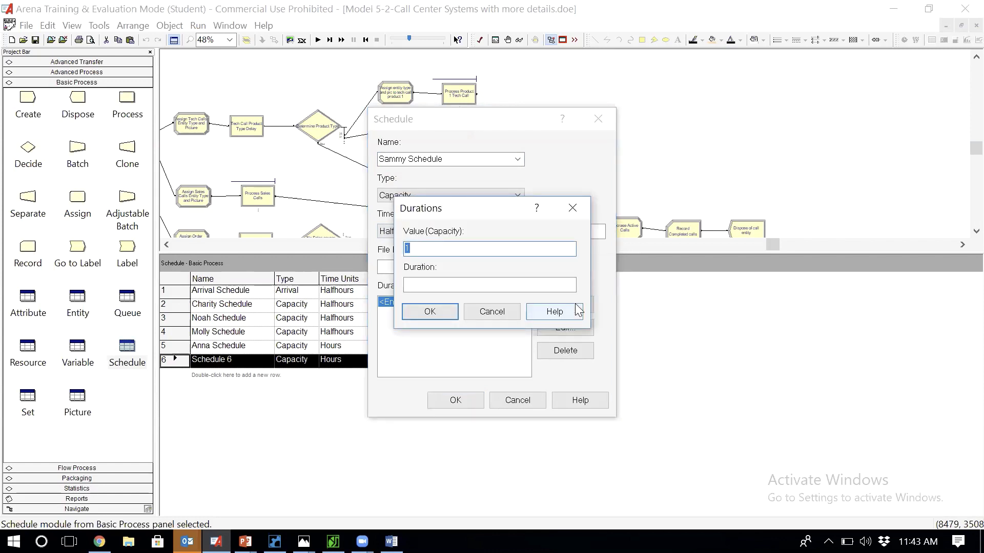
pyautogui.write('0')
pyautogui.press('Tab')
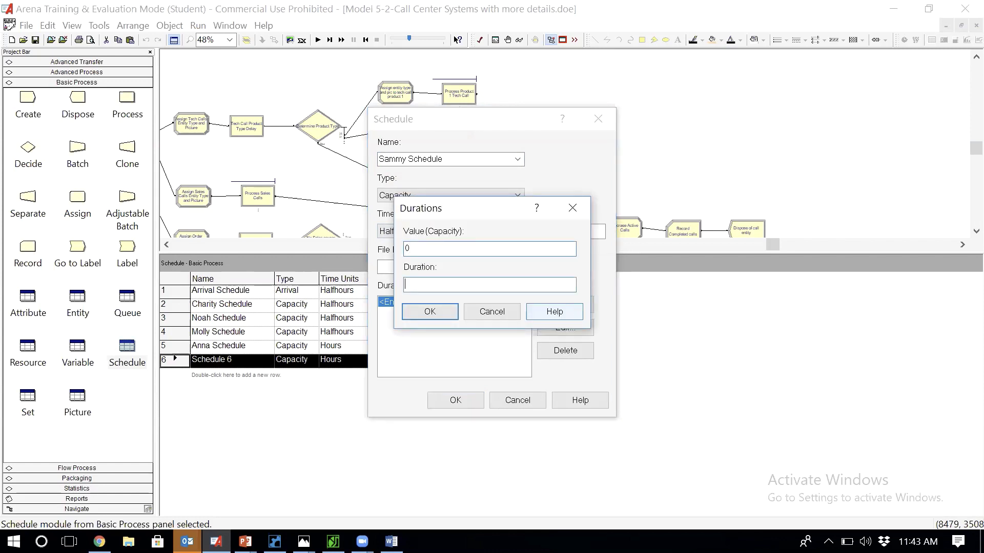
pyautogui.write('3')
pyautogui.press('Return')
pyautogui.click(578, 308)
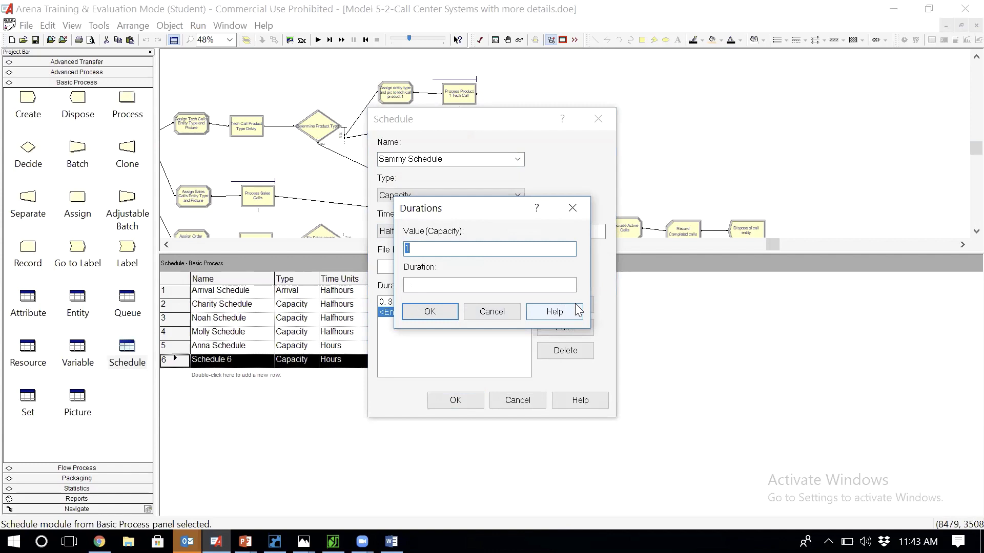
pyautogui.press('Tab')
pyautogui.write('7')
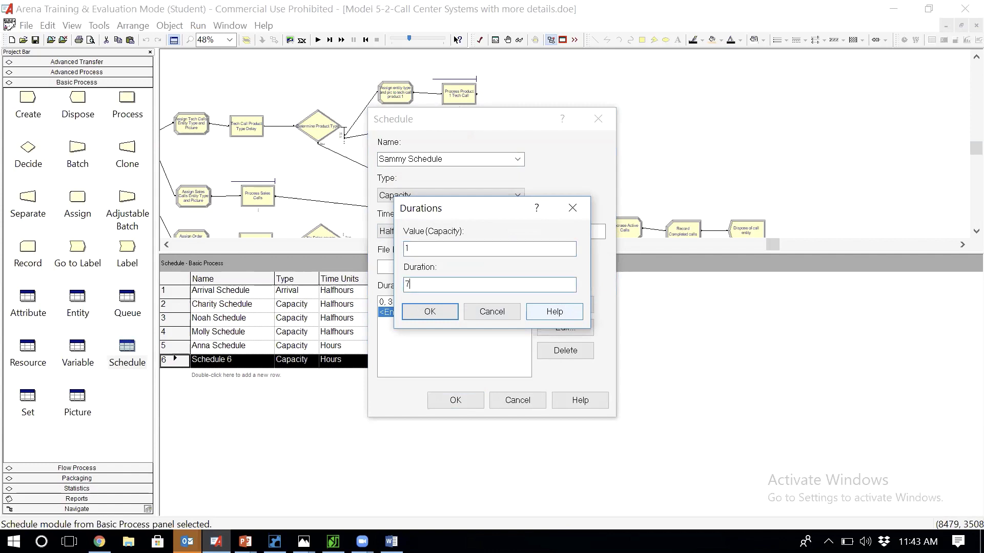
pyautogui.click(441, 310)
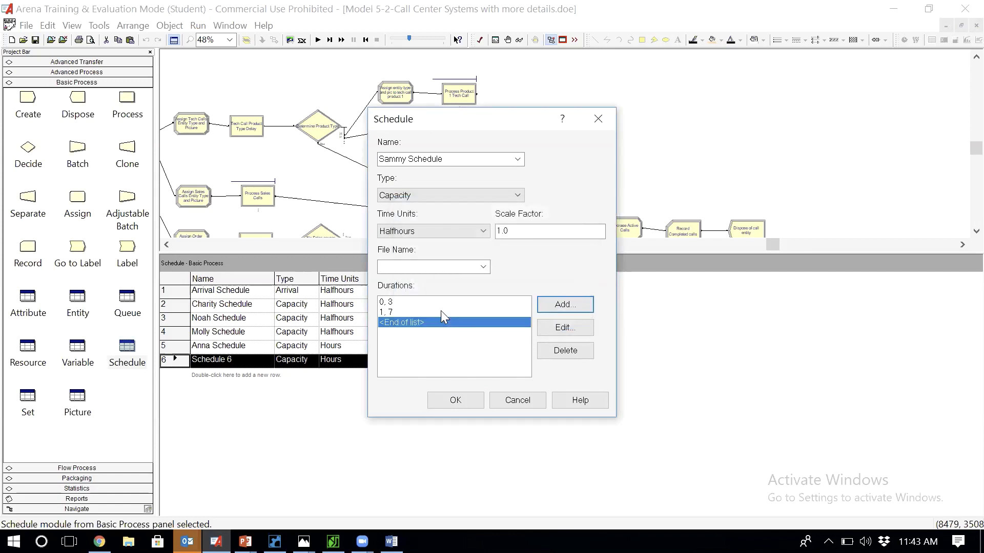
# Add two more duration entries to the fifth technician's schedule: capacity 0 with duration 1, and capacity 1 with duration 9
pyautogui.click(566, 305)
pyautogui.write('0')
pyautogui.press('Tab')
pyautogui.write('1')
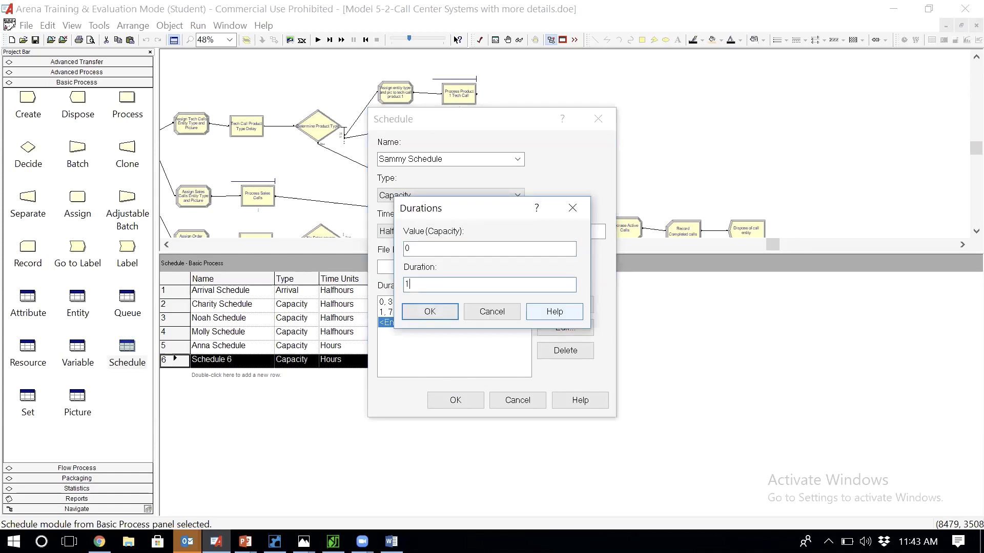
pyautogui.press('Return')
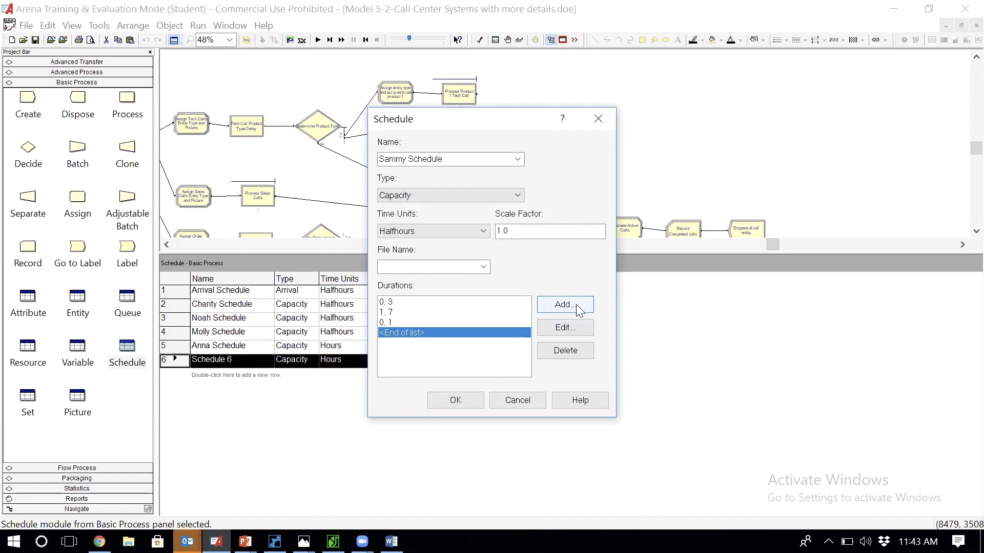
pyautogui.click(576, 304)
pyautogui.write('1')
pyautogui.press('Tab')
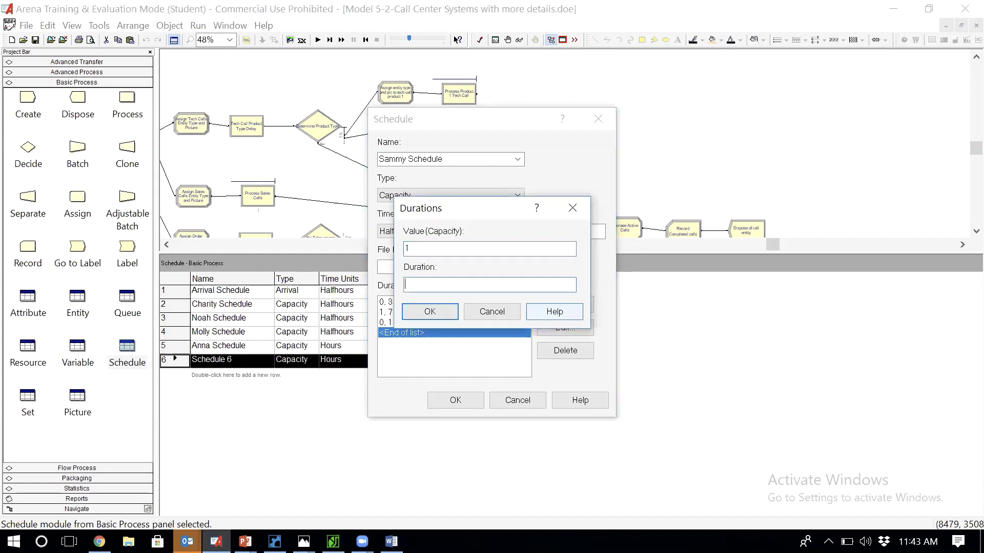
pyautogui.write('9')
pyautogui.press('Return')
# Add a fifth duration entry with capacity 0 and duration 2, and accept the fifth technician's schedule
pyautogui.click(577, 306)
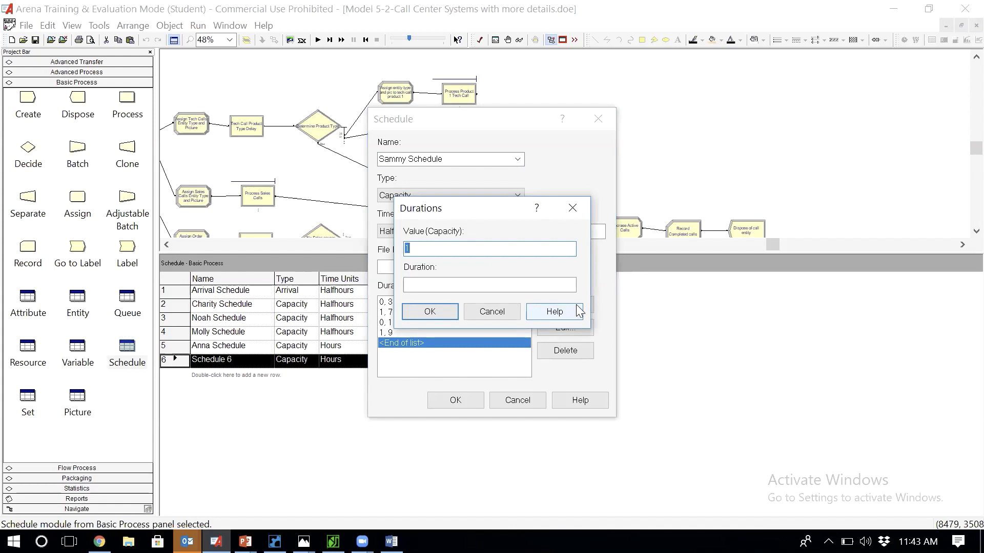
pyautogui.write('1')
pyautogui.write('0')
pyautogui.write('2')
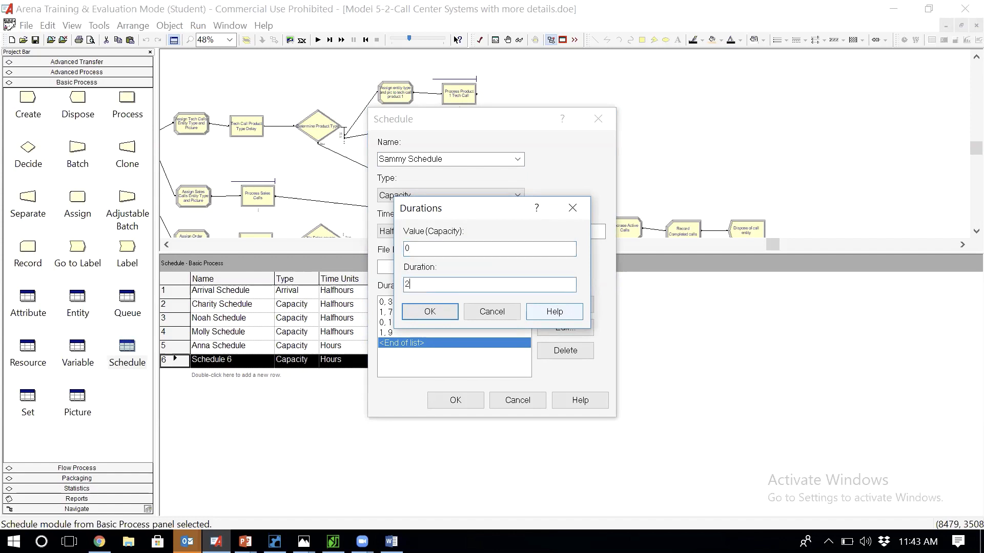
pyautogui.click(444, 310)
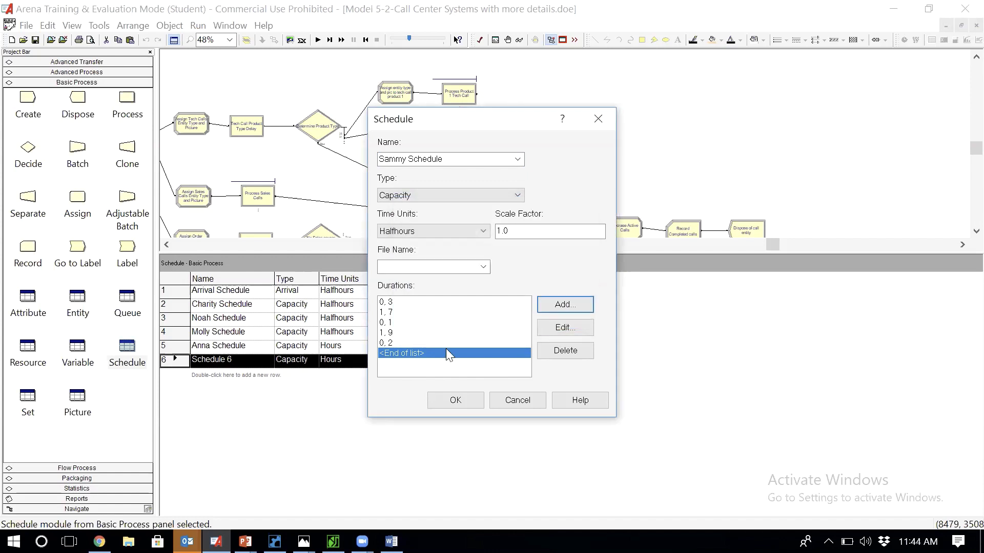
pyautogui.click(451, 405)
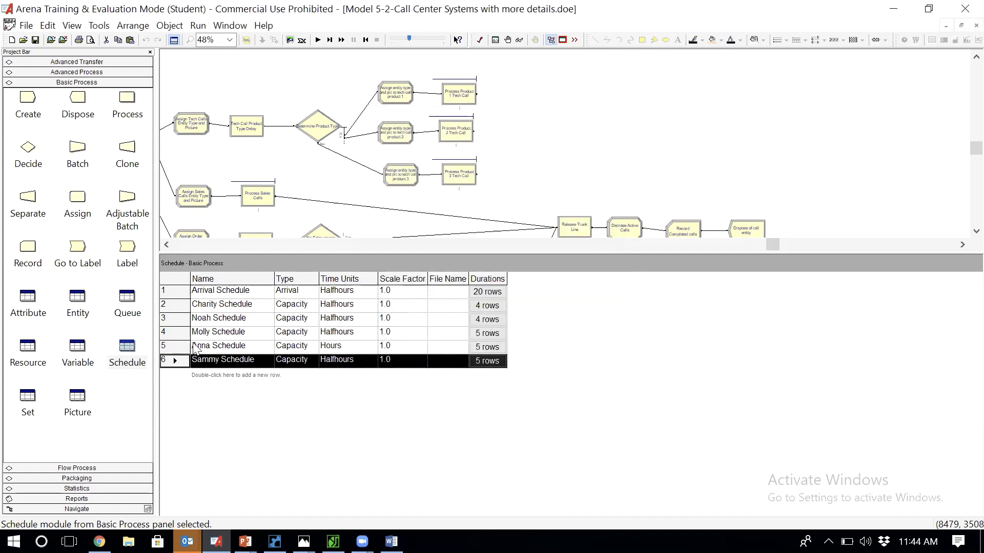
# Add another schedule named with the sixth technician's name plus "Schedule", and set its time units to Halfhours
pyautogui.doubleClick(218, 377)
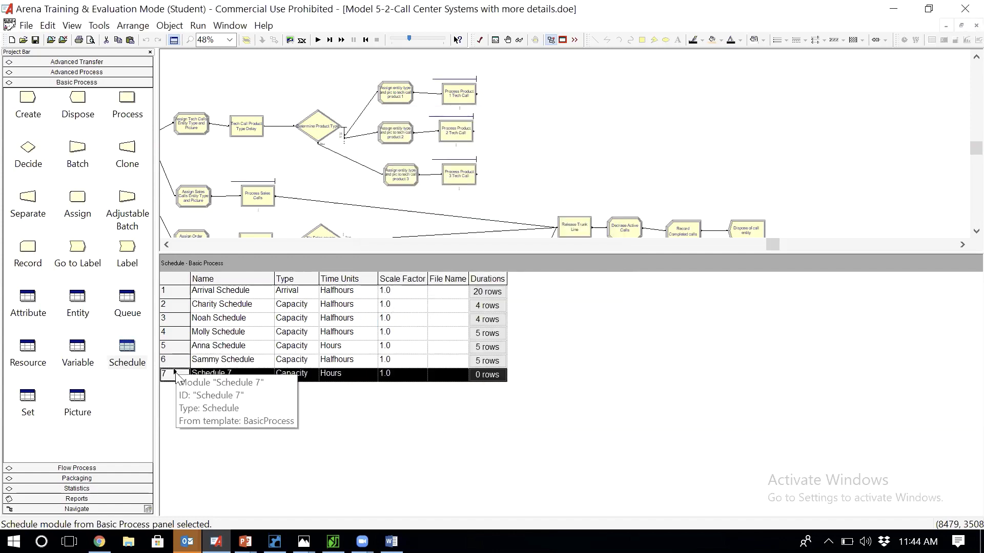
pyautogui.doubleClick(176, 375)
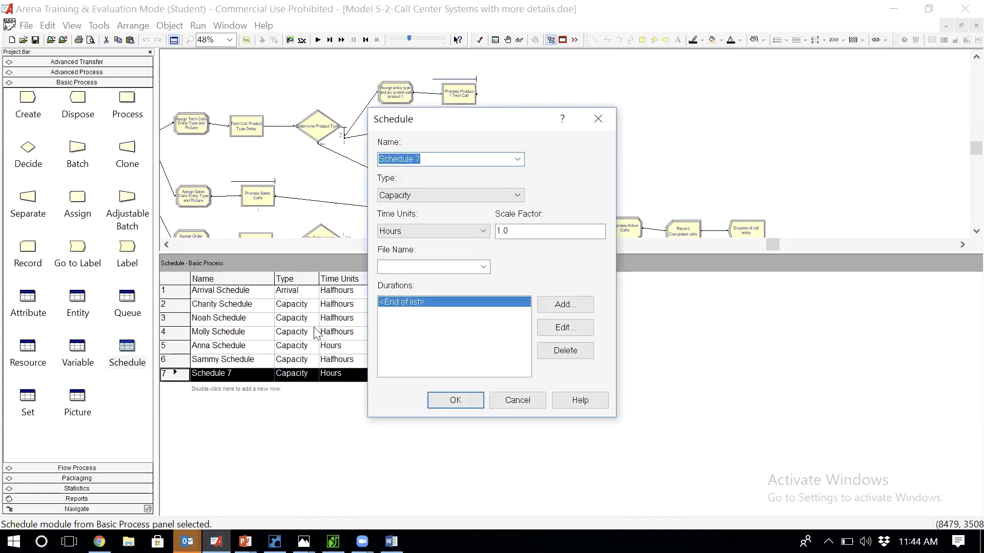
pyautogui.click(450, 154)
pyautogui.press('BackSpace')
pyautogui.press('BackSpace')
pyautogui.press('Home')
pyautogui.write('Tierney')
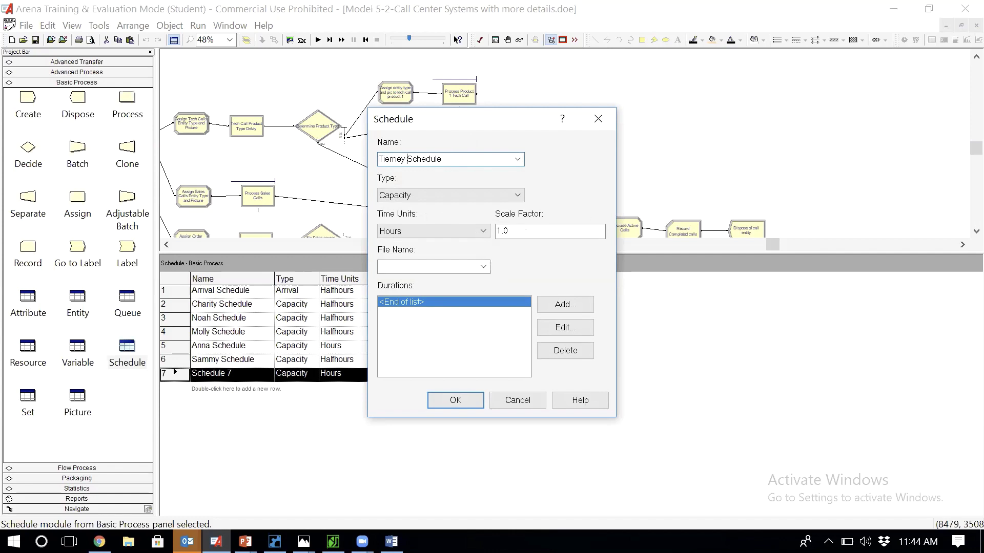
pyautogui.click(458, 233)
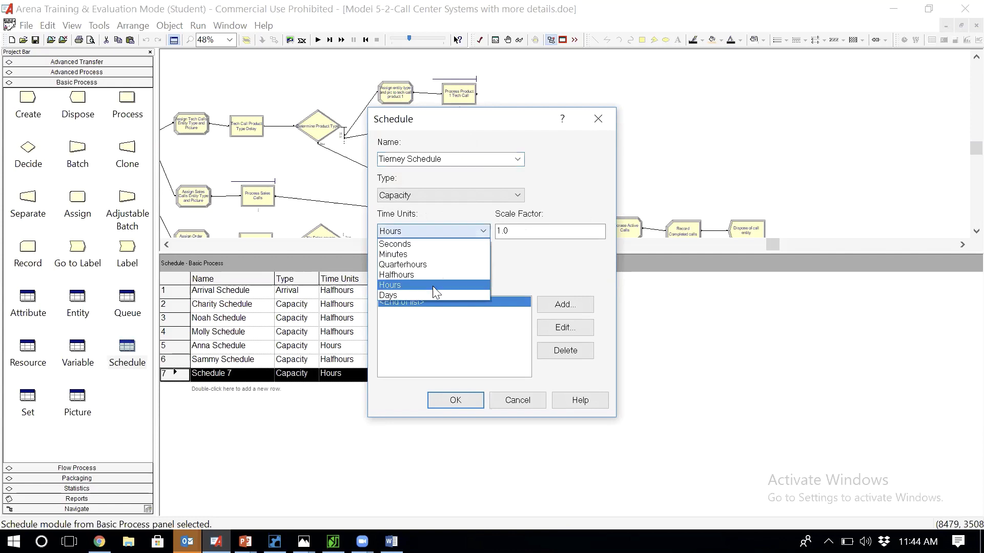
pyautogui.click(433, 276)
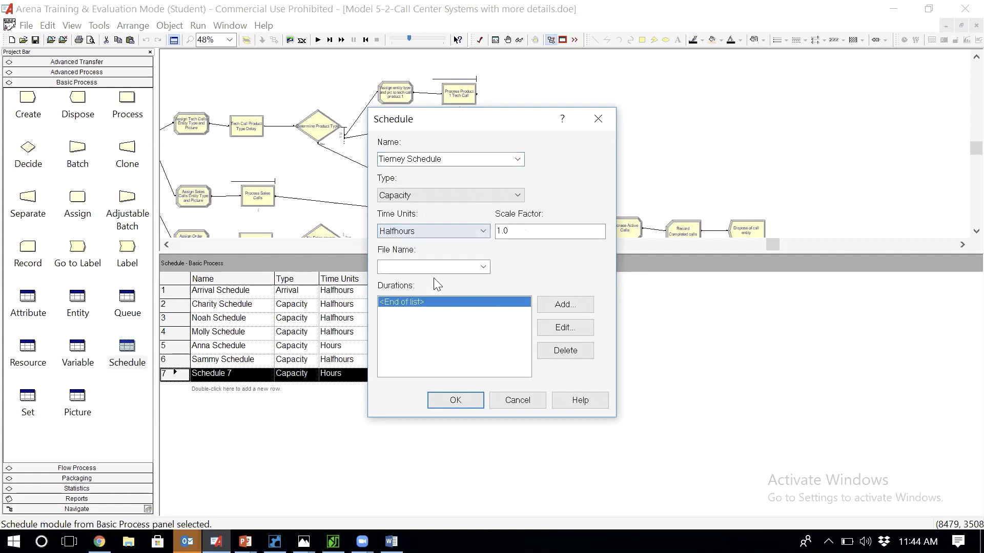
# Add two duration entries to the sixth technician's schedule: capacity 1 with duration 7, and capacity 0 with duration 1
pyautogui.click(564, 305)
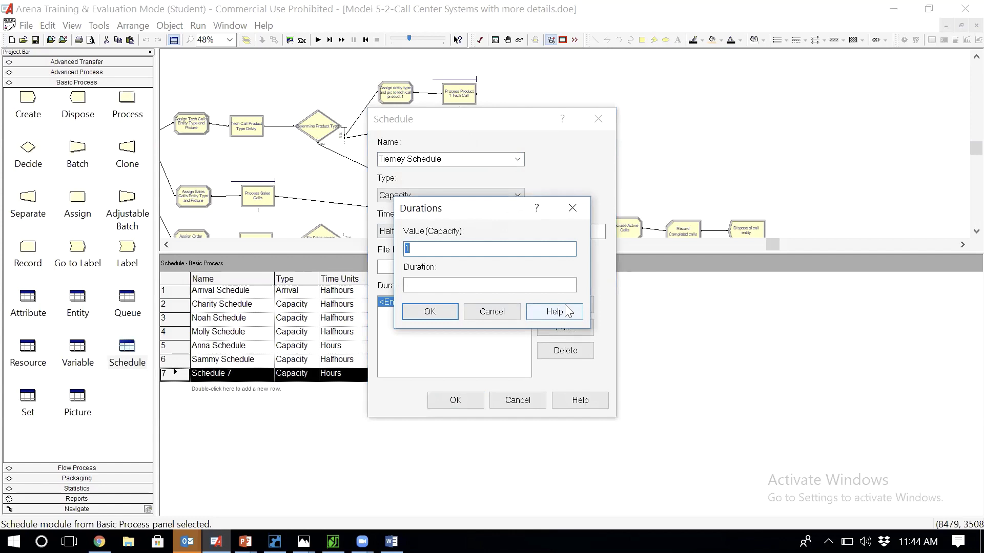
pyautogui.press('Tab')
pyautogui.write('7')
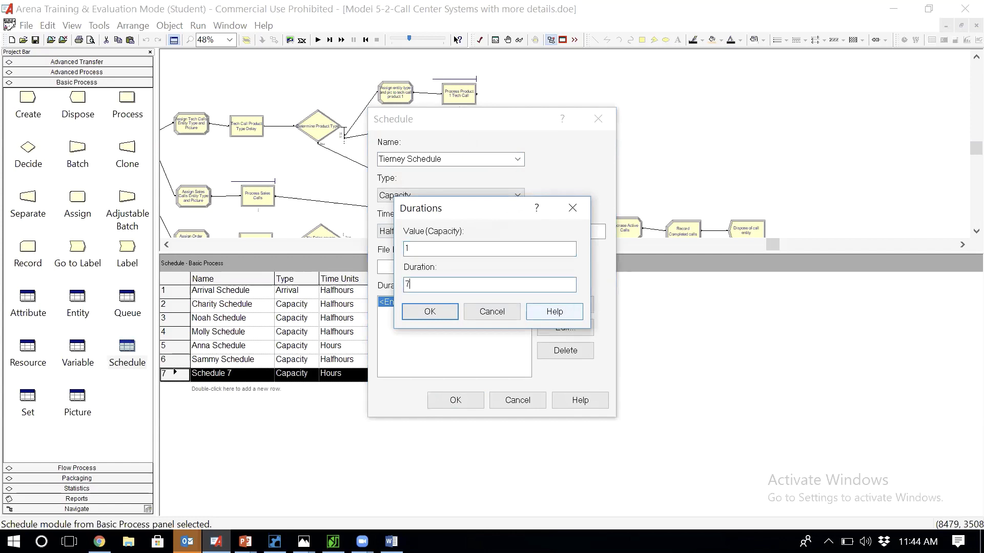
pyautogui.click(442, 309)
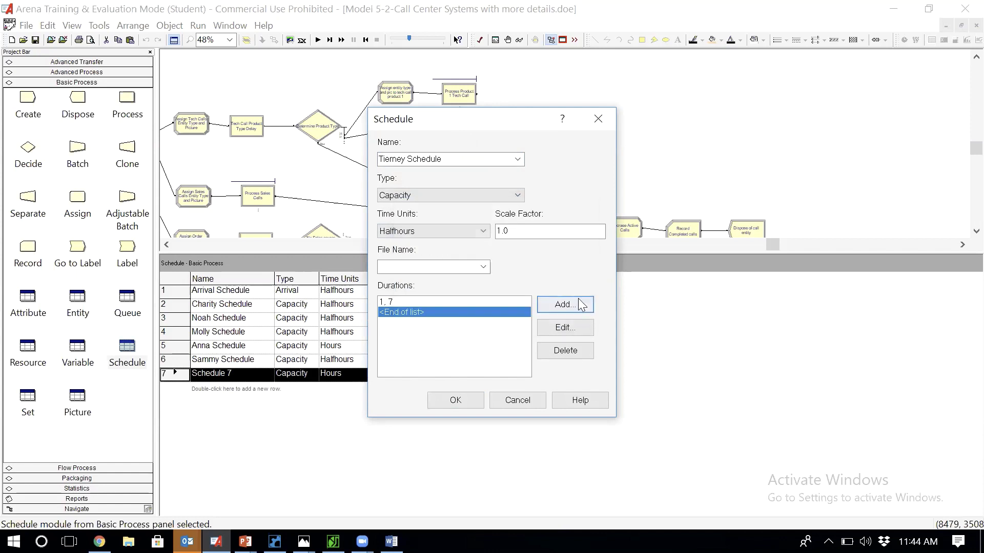
pyautogui.click(564, 305)
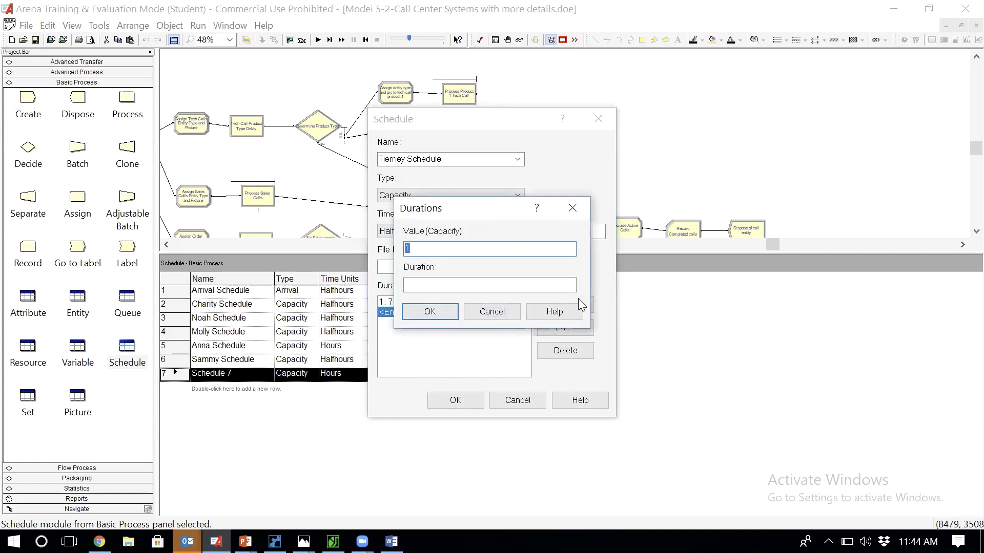
pyautogui.press('Tab')
pyautogui.write('1')
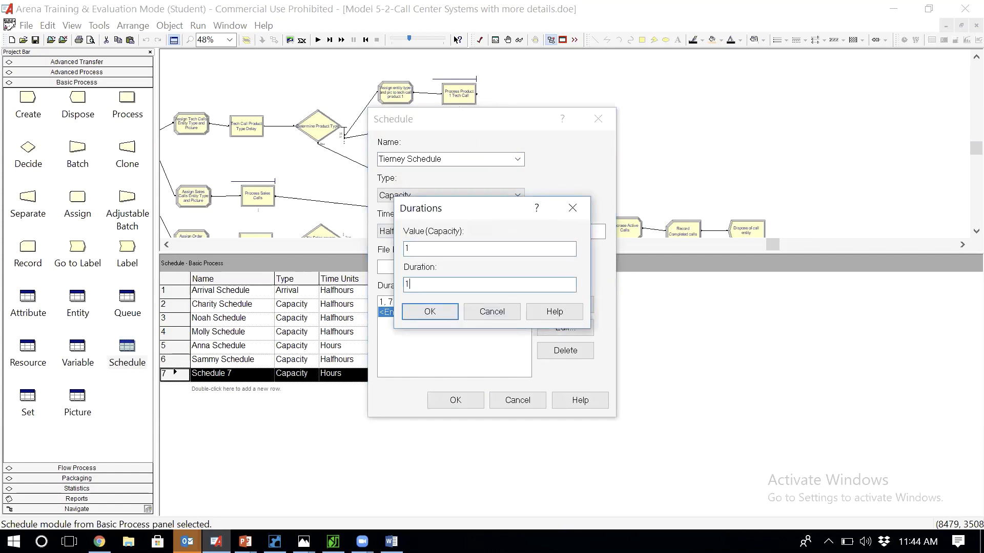
pyautogui.click(460, 251)
pyautogui.press('BackSpace')
pyautogui.write('0')
pyautogui.press('Return')
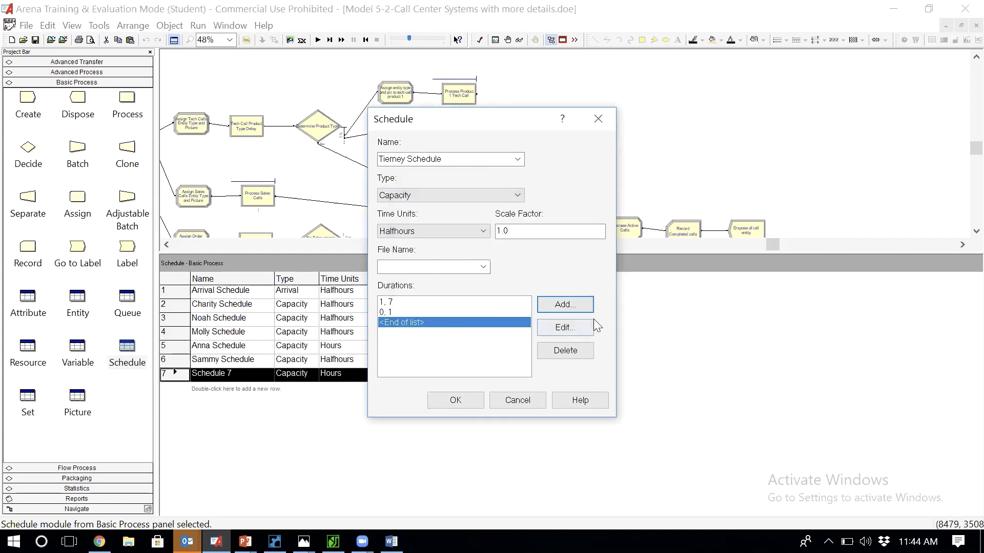
# Add two more duration entries to the sixth technician's schedule, capacity 1 with duration 9 and capacity 0 with duration 5, and accept it
pyautogui.click(578, 310)
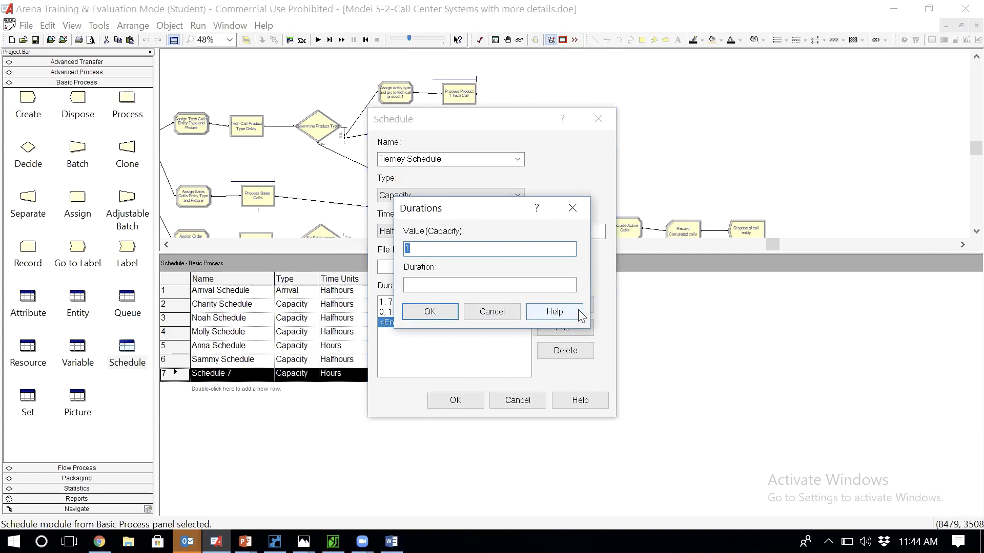
pyautogui.press('Tab')
pyautogui.write('9')
pyautogui.press('Return')
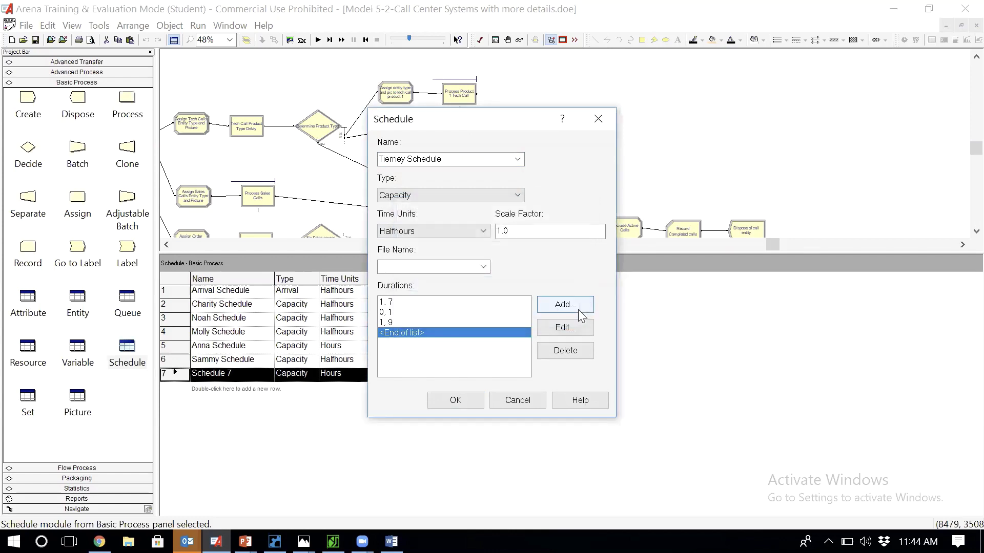
pyautogui.click(578, 310)
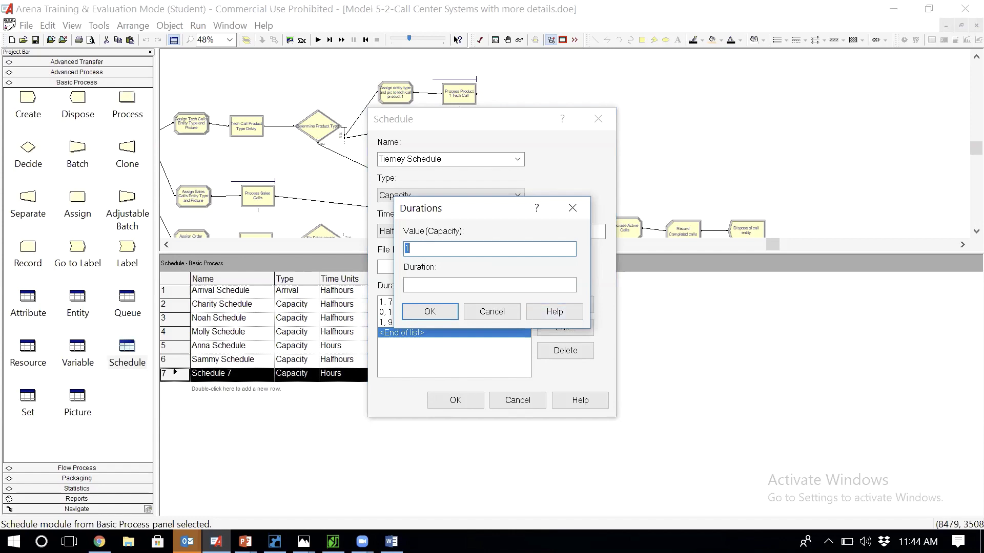
pyautogui.write('0')
pyautogui.press('Tab')
pyautogui.write('5')
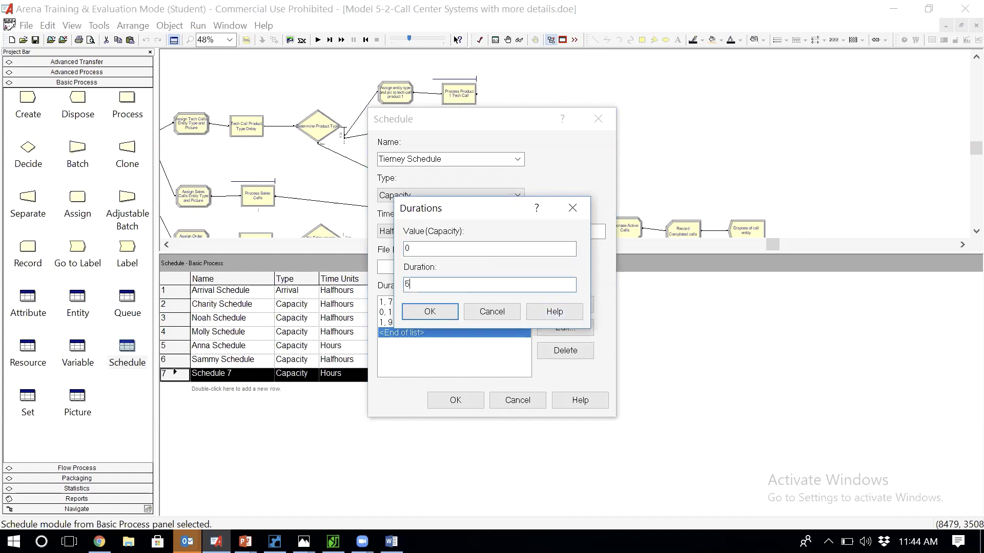
pyautogui.click(430, 311)
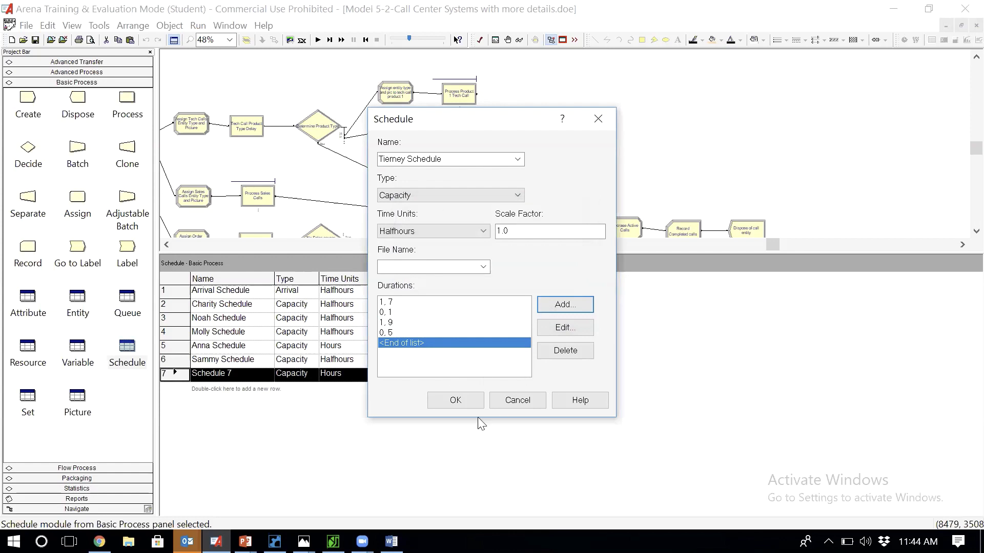
pyautogui.click(456, 401)
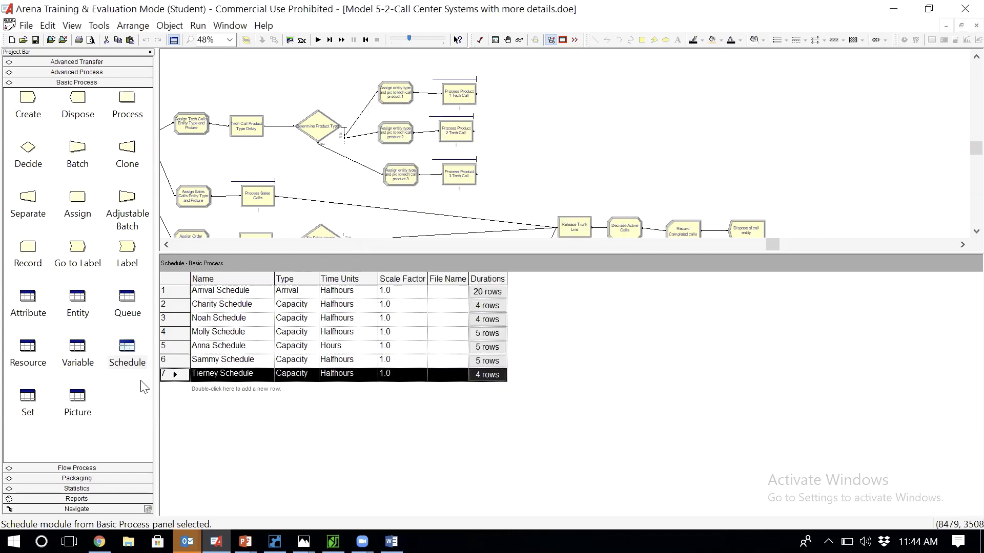
# Add another schedule named with the seventh technician's name plus "Schedule", and set its time units to Halfhours
pyautogui.doubleClick(207, 389)
pyautogui.doubleClick(174, 388)
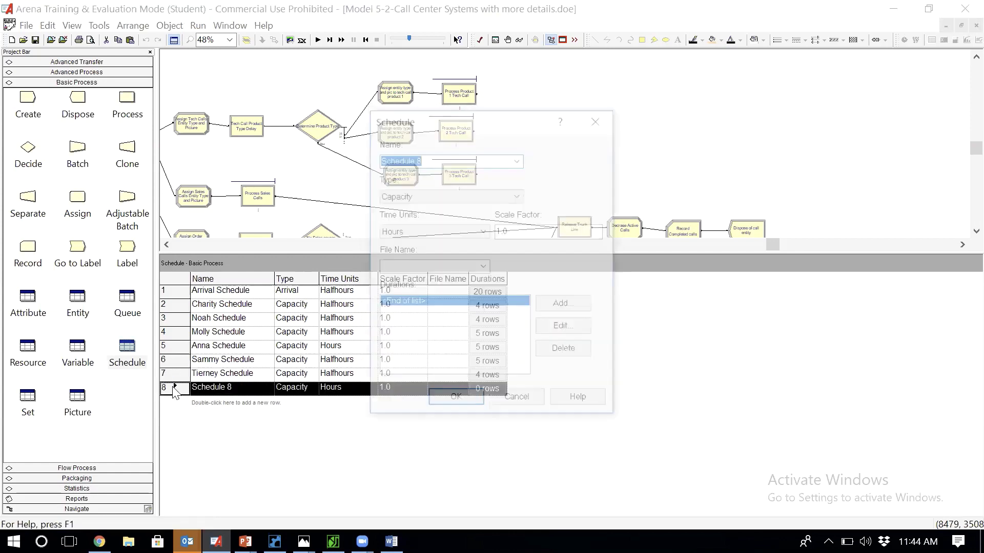
pyautogui.click(442, 153)
pyautogui.press('BackSpace')
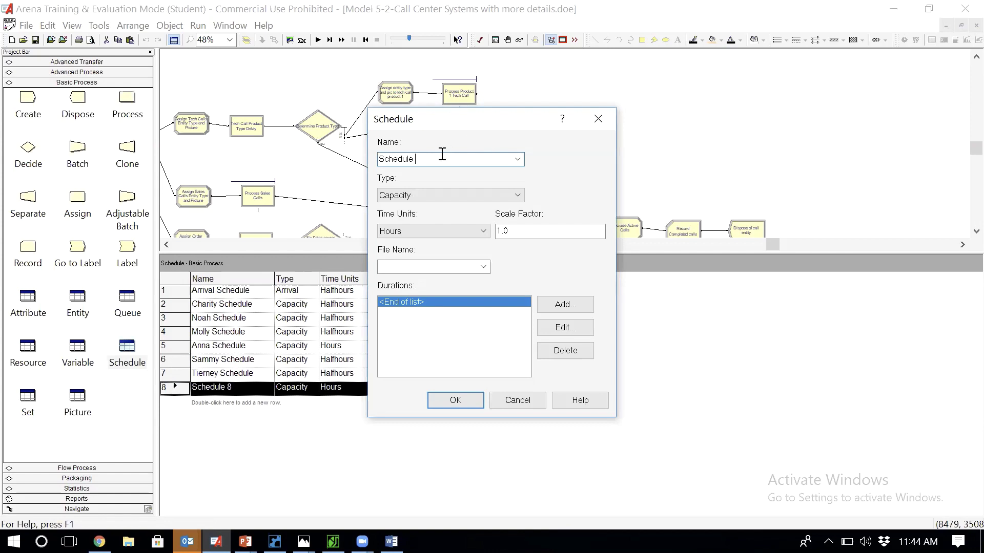
pyautogui.press('Left')
pyautogui.press('Left')
pyautogui.write('Aidan')
pyautogui.click(442, 230)
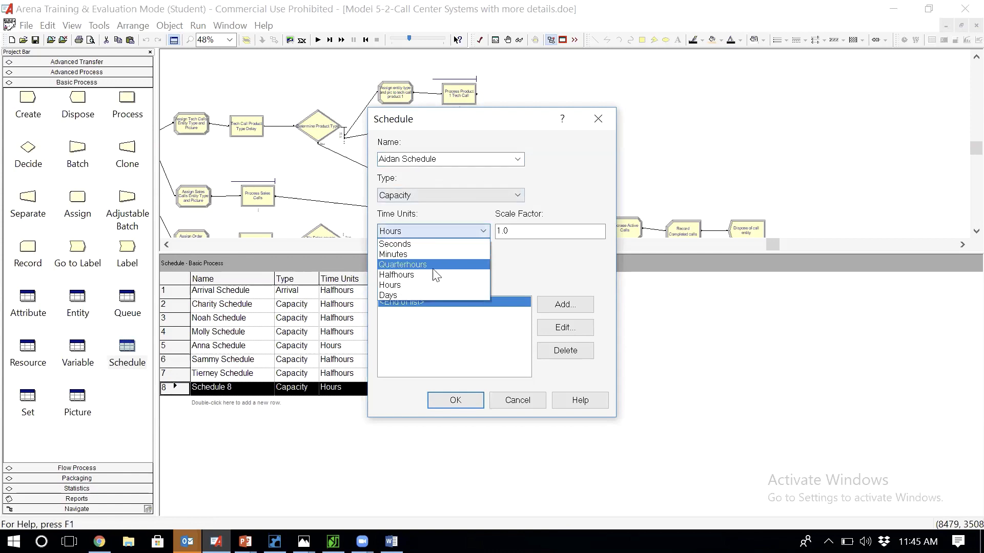
pyautogui.click(435, 277)
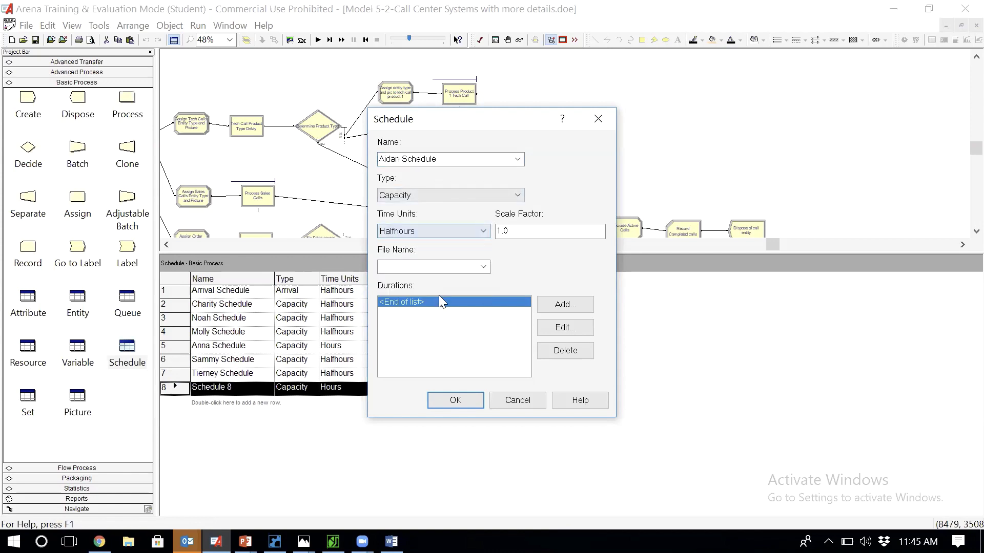
# Add two duration entries to the seventh technician's schedule: capacity 0 with duration 5, and capacity 1 with duration 4
pyautogui.click(563, 304)
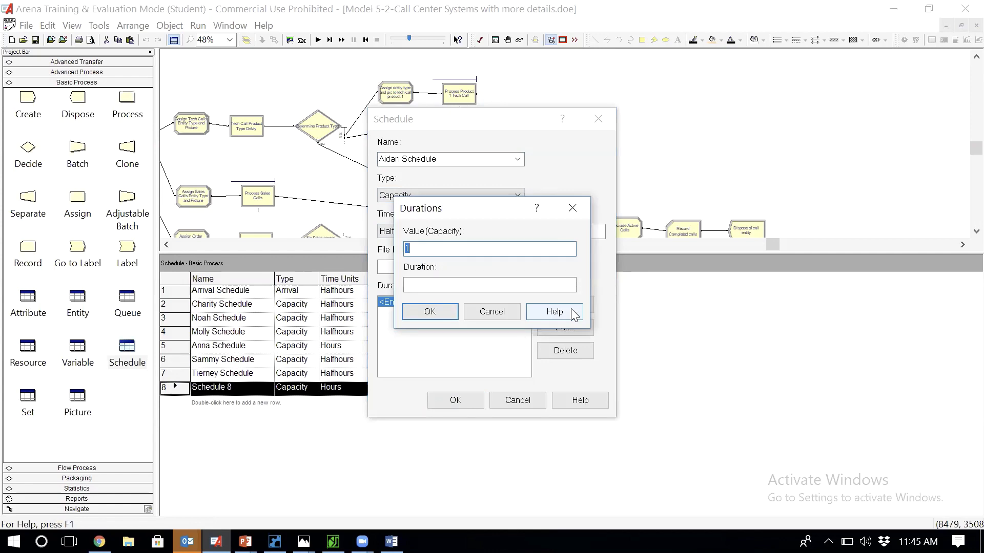
pyautogui.write('0')
pyautogui.press('Tab')
pyautogui.write('5')
pyautogui.press('Return')
pyautogui.click(564, 305)
pyautogui.press('Tab')
pyautogui.write('4')
pyautogui.press('Return')
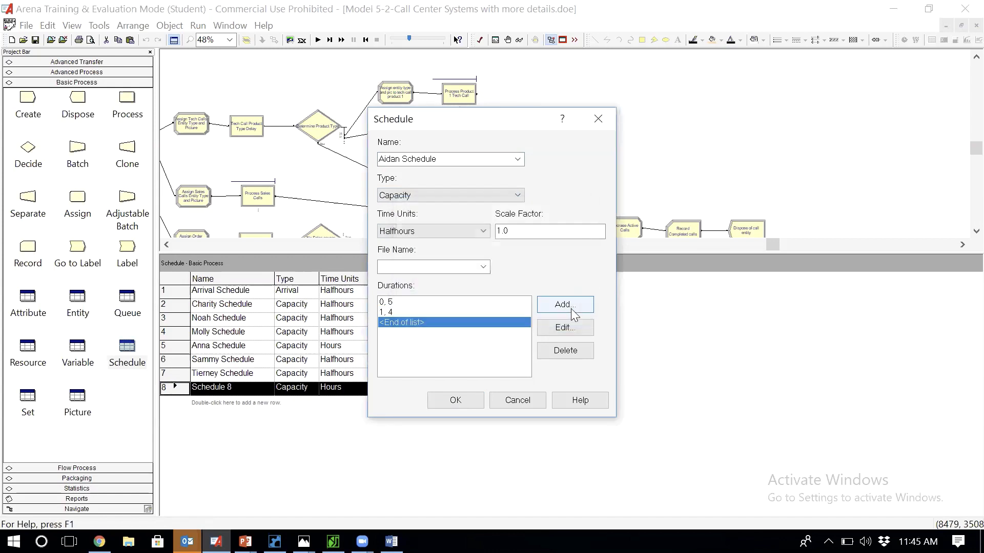
# Add a third duration entry with capacity 1 and duration 12, and accept the seventh technician's schedule
pyautogui.click(573, 309)
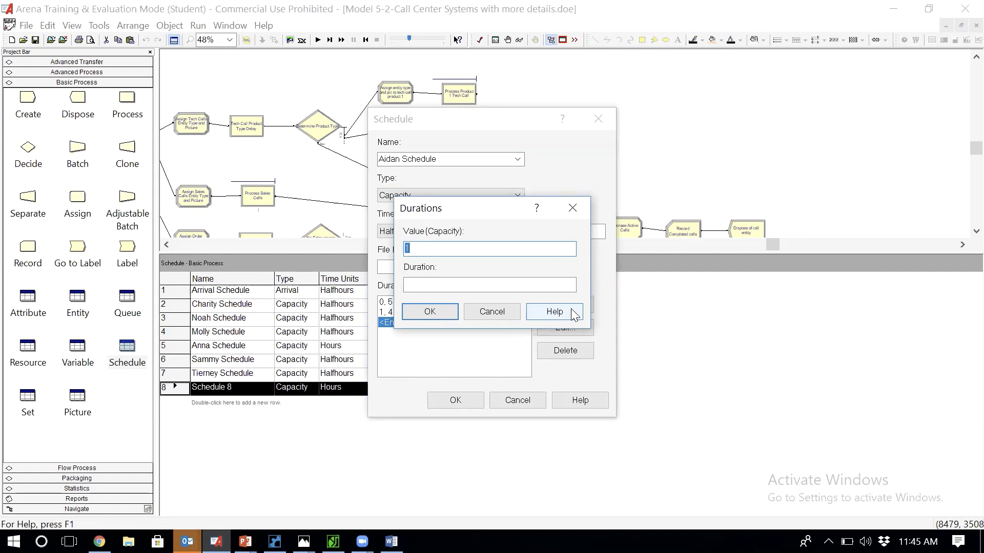
pyautogui.press('Tab')
pyautogui.write('12')
pyautogui.press('Return')
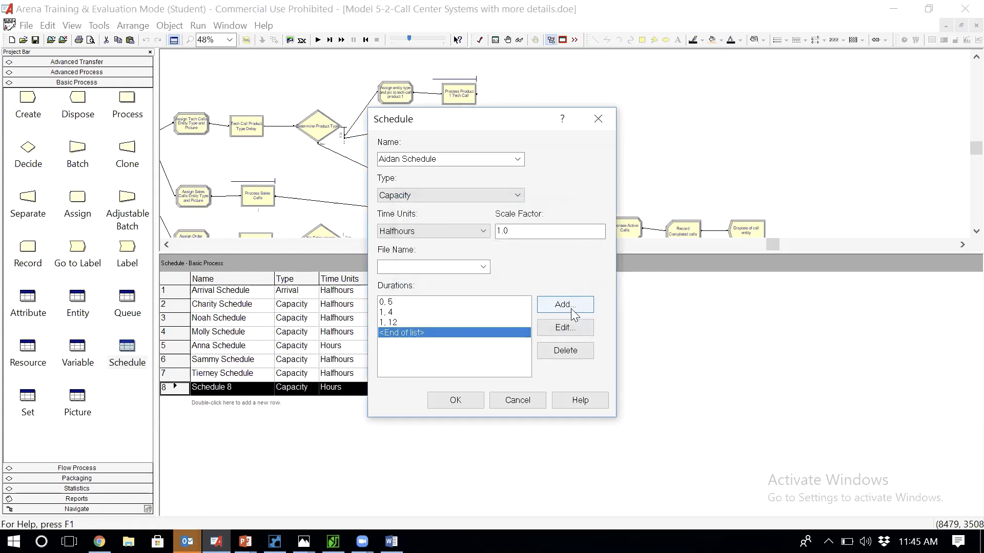
pyautogui.click(575, 314)
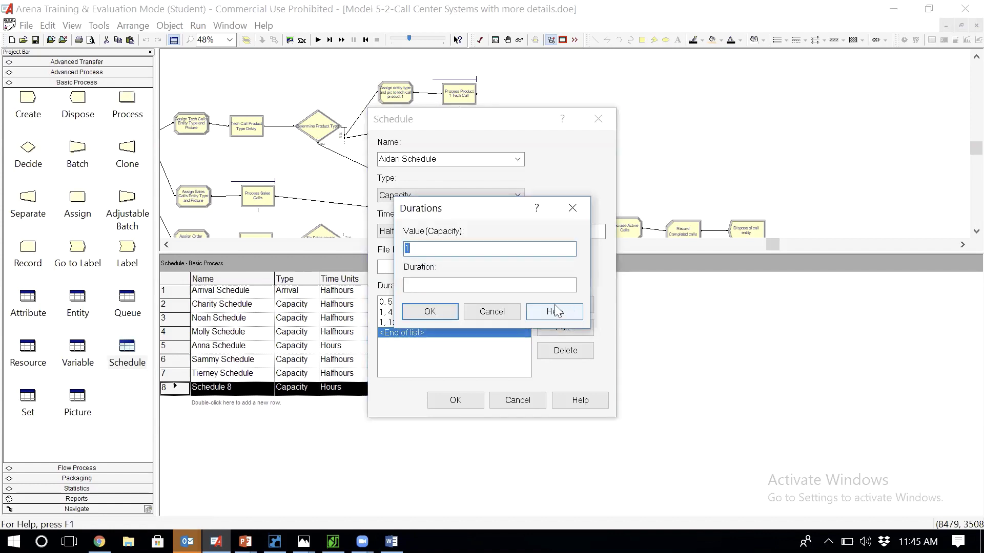
pyautogui.click(446, 312)
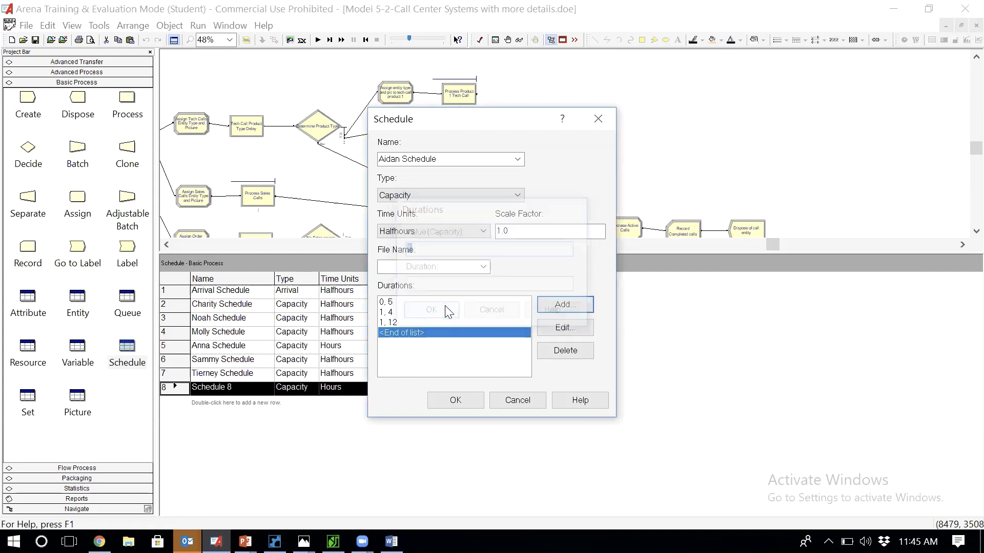
pyautogui.click(450, 401)
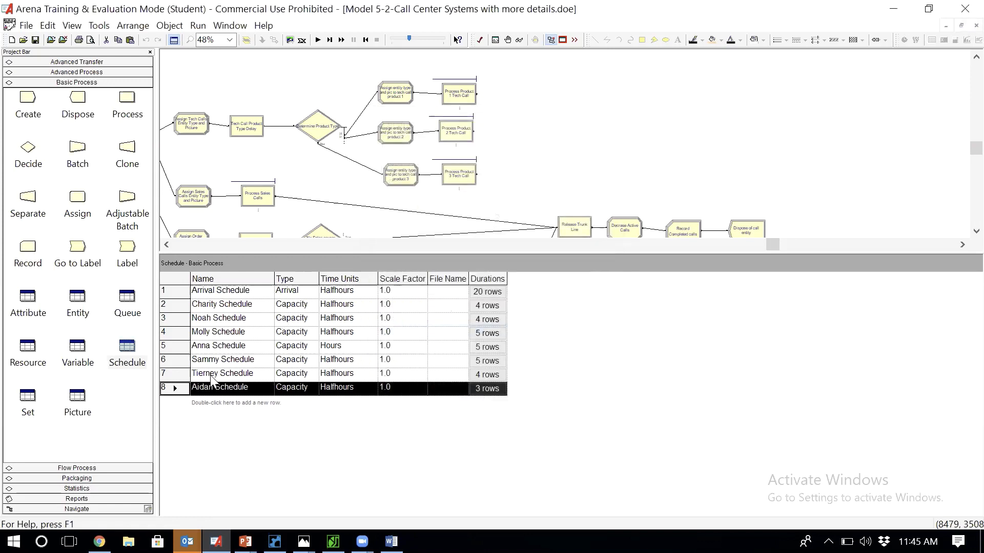
# Add another schedule named with the eighth technician's name plus "Schedule", and set its time units to Halfhours
pyautogui.doubleClick(204, 402)
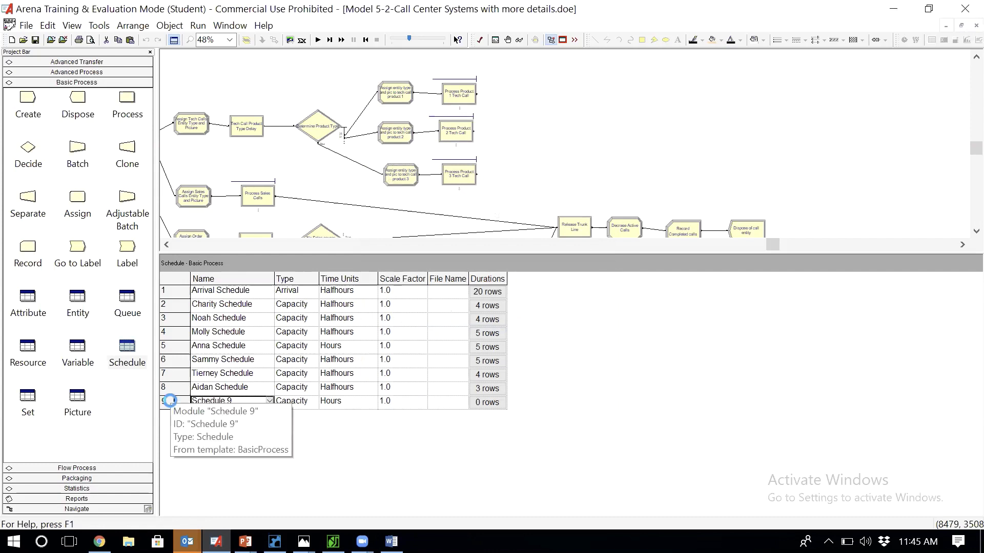
pyautogui.doubleClick(171, 400)
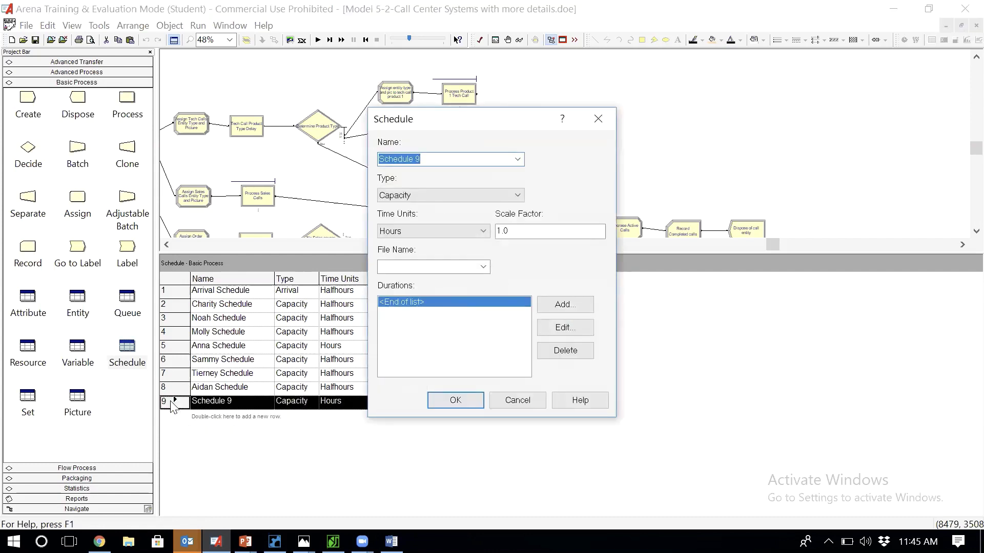
pyautogui.press('End')
pyautogui.press('BackSpace')
pyautogui.press('BackSpace')
pyautogui.press('BackSpace')
pyautogui.write('e')
pyautogui.write('Emma')
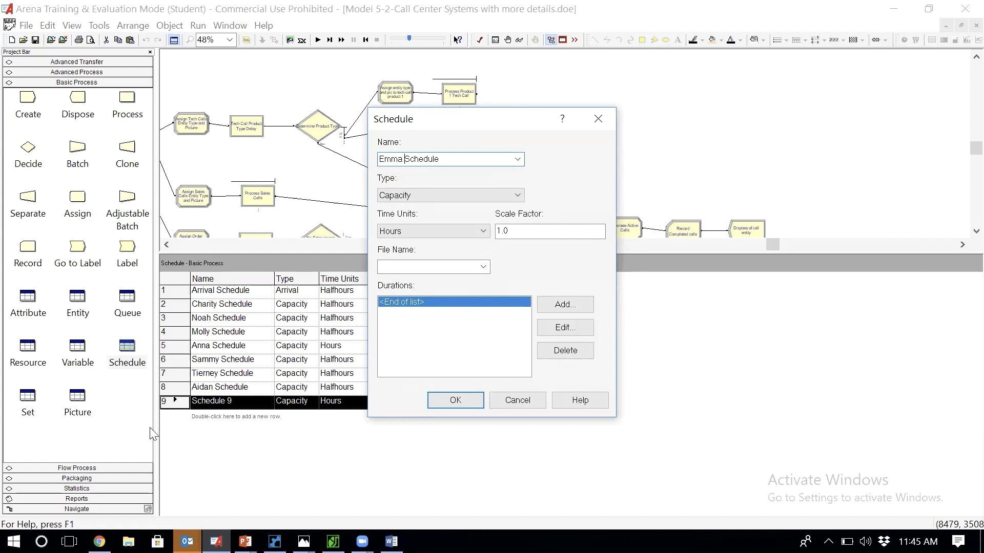
pyautogui.click(443, 226)
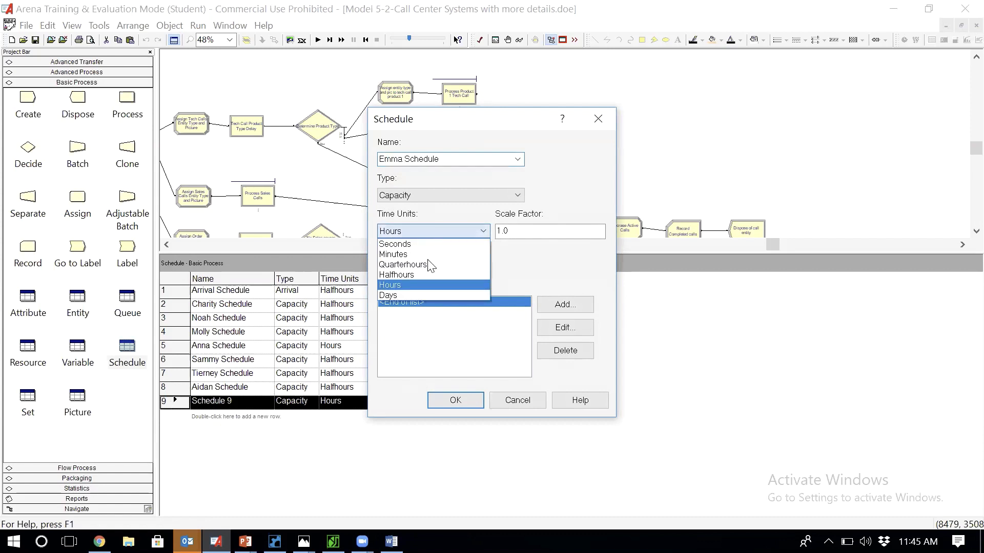
pyautogui.click(425, 275)
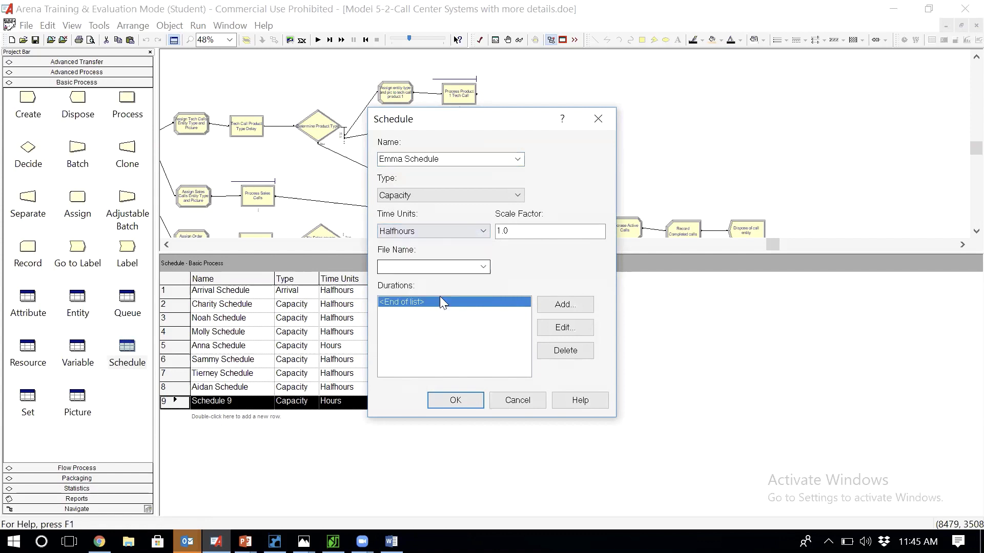
# Add two duration entries to the eighth technician's schedule: capacity 0 with duration 3, and capacity 1 with duration 5
pyautogui.click(539, 306)
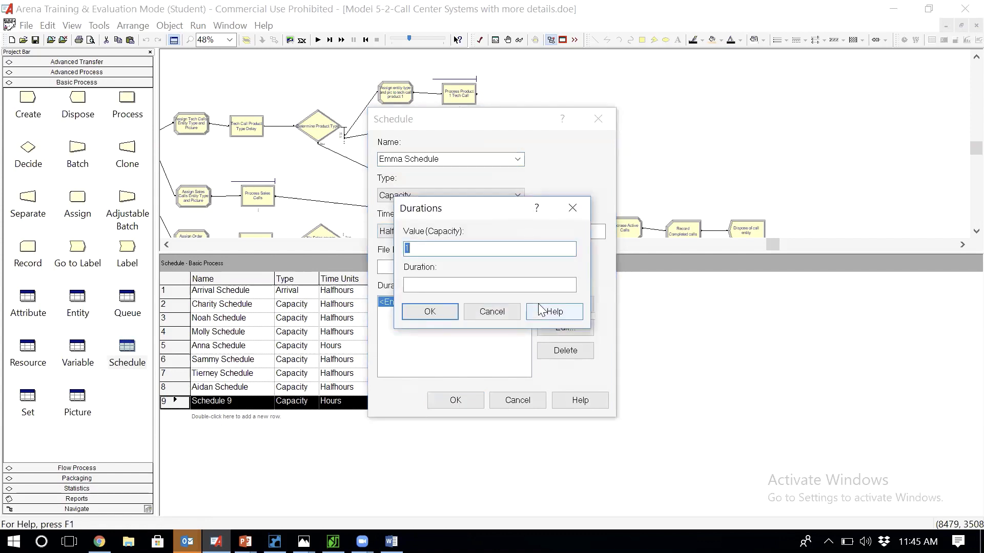
pyautogui.write('03')
pyautogui.press('BackSpace')
pyautogui.write('3')
pyautogui.press('Return')
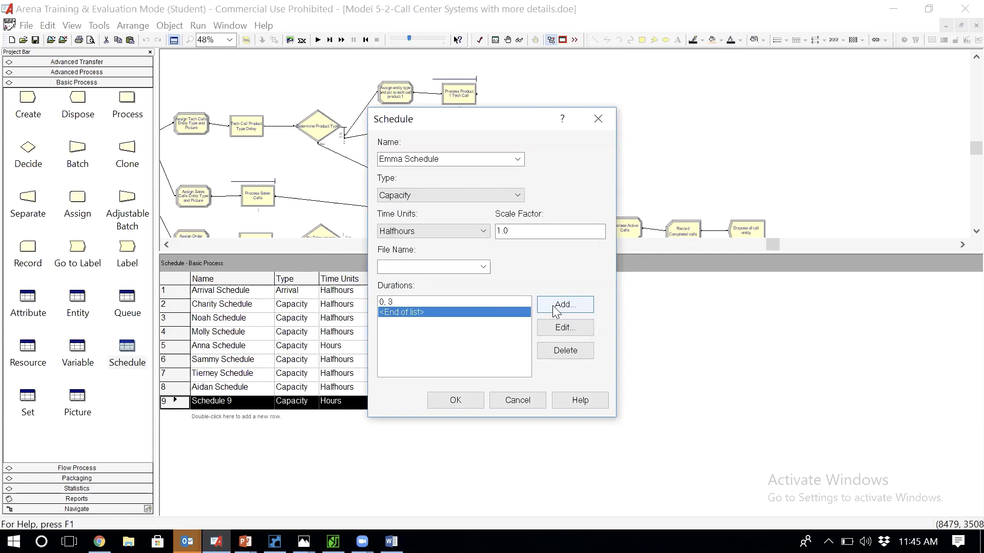
pyautogui.click(561, 305)
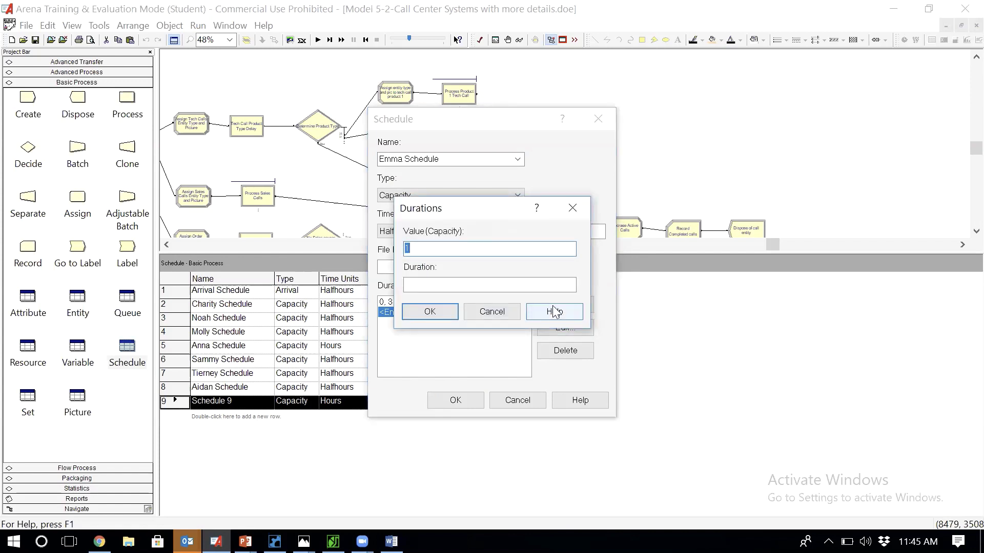
pyautogui.press('Tab')
pyautogui.write('5')
pyautogui.press('Return')
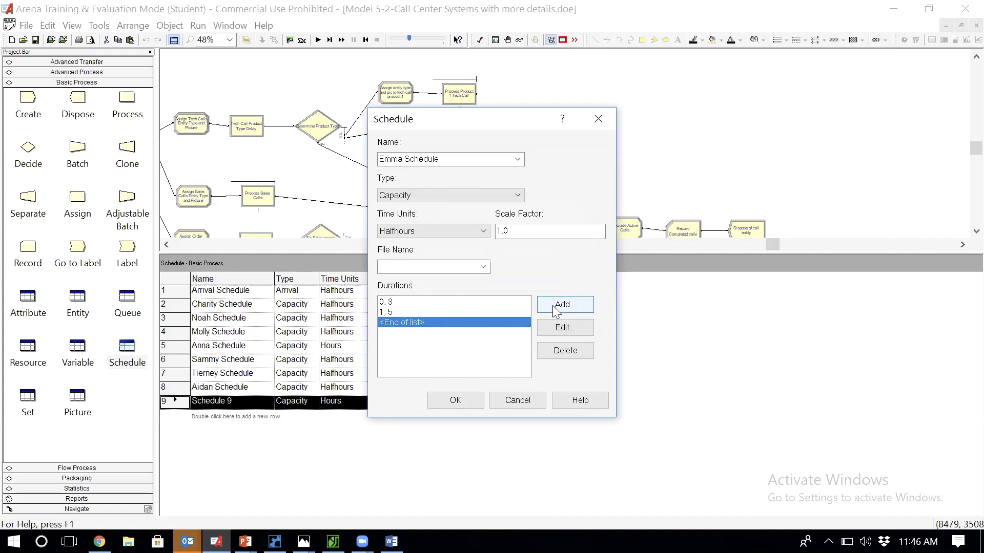
# Add two more duration entries to the eighth technician's schedule: capacity 0 with duration 1, and capacity 1 with duration 11
pyautogui.click(556, 310)
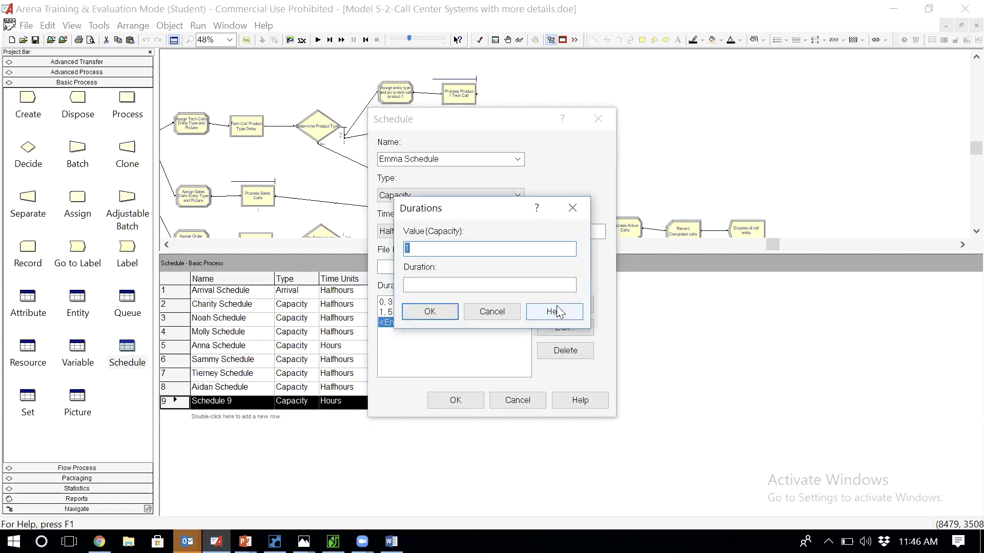
pyautogui.write('0, ')
pyautogui.write('1')
pyautogui.press('Return')
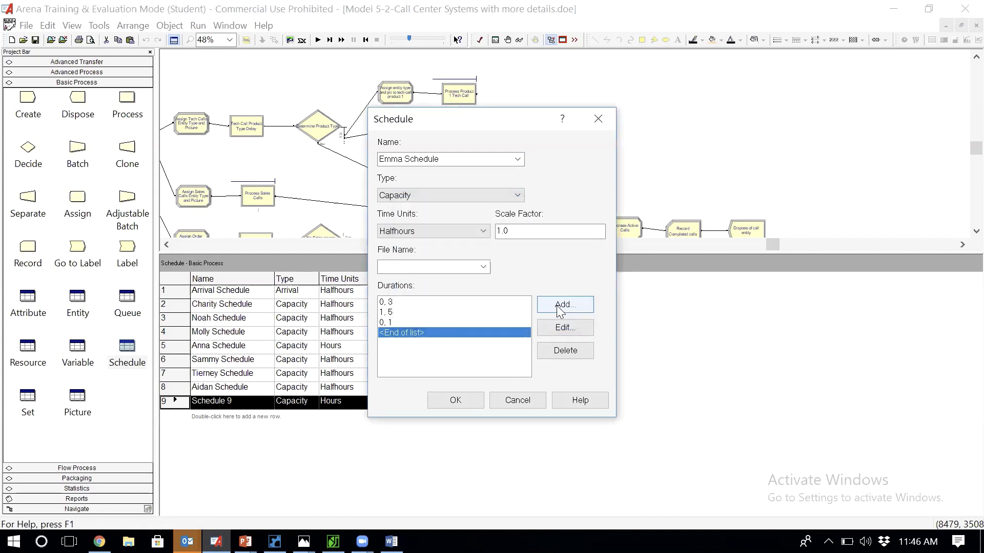
pyautogui.click(558, 310)
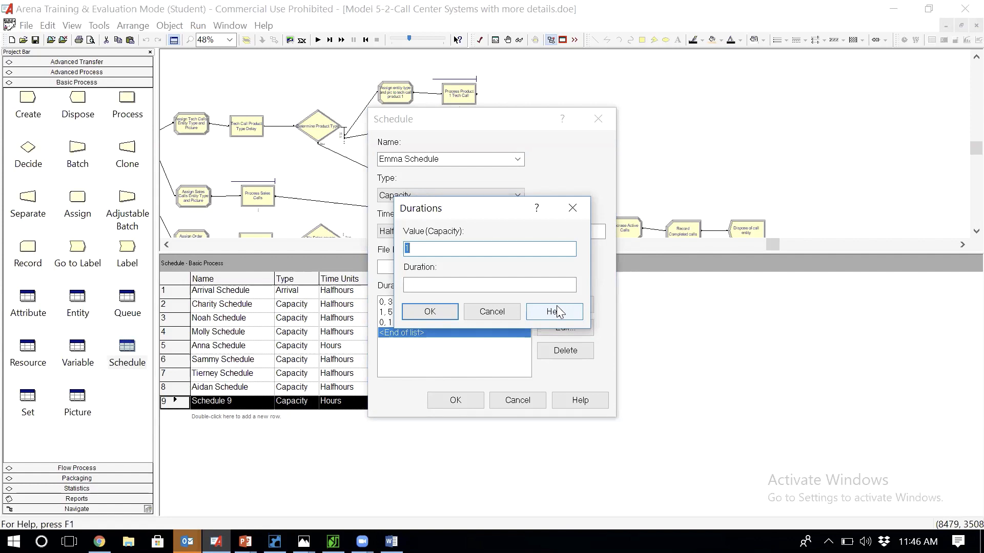
pyautogui.press('Tab')
pyautogui.write('11')
pyautogui.click(437, 313)
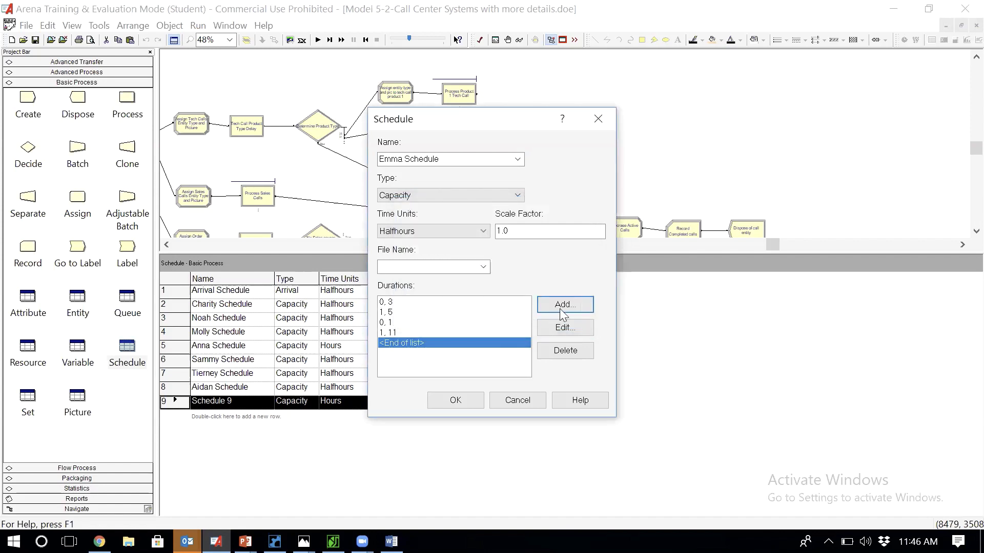
# Add a fifth duration entry with capacity 0 and duration 1 to the eighth technician's schedule
pyautogui.click(571, 306)
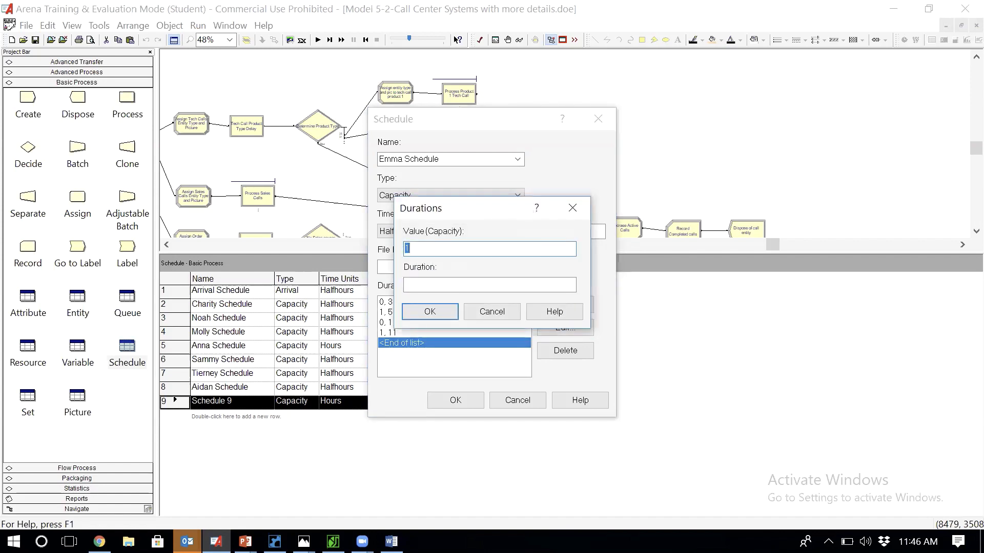
pyautogui.write('0')
pyautogui.press('Tab')
pyautogui.write('1')
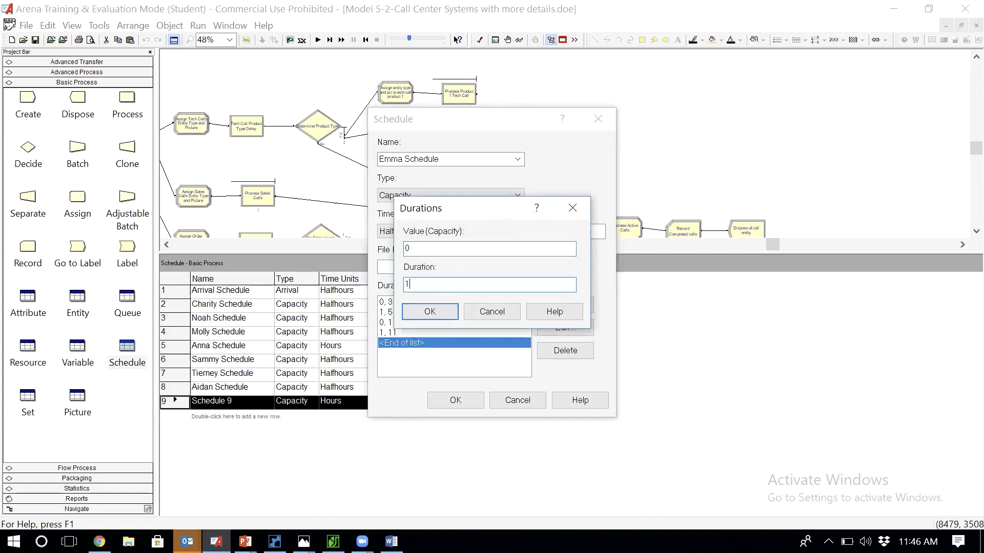
pyautogui.click(452, 312)
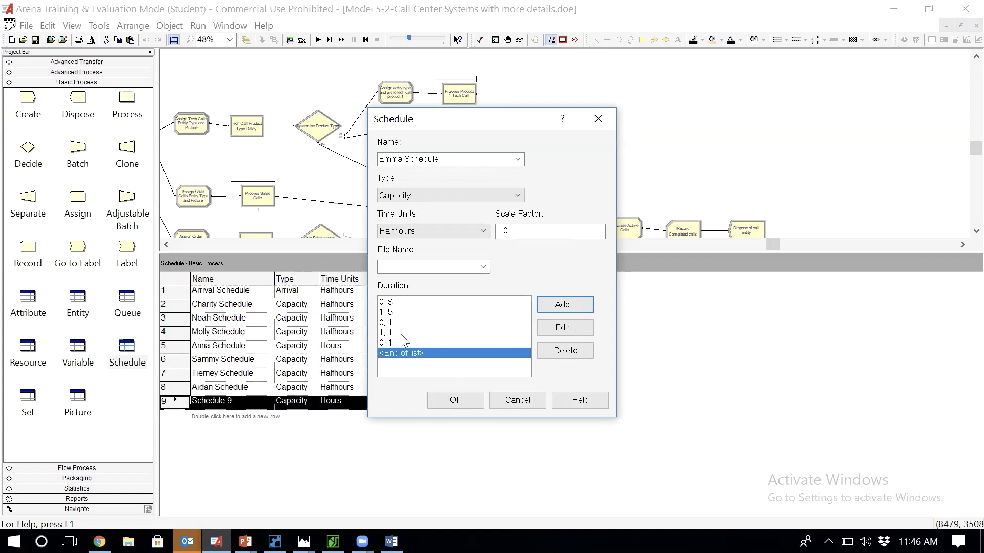
# Set the last duration entry of the eighth technician's schedule to a duration of 2 and accept the schedule
pyautogui.click(393, 343)
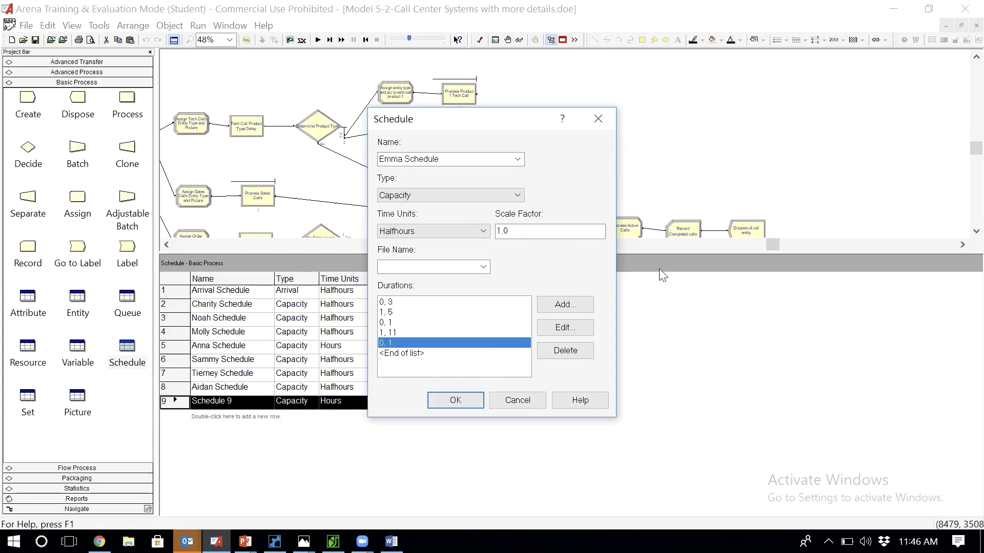
pyautogui.click(577, 332)
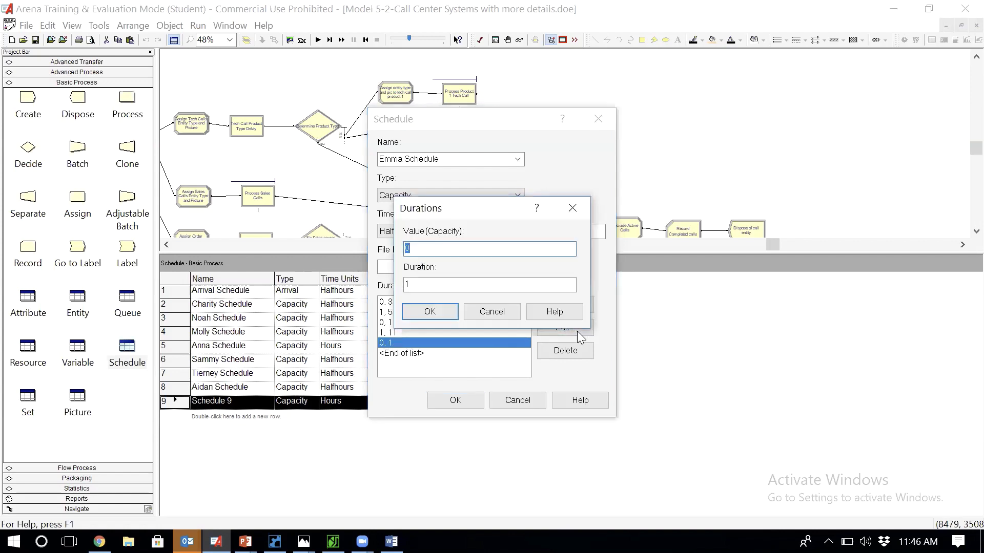
pyautogui.press('Tab')
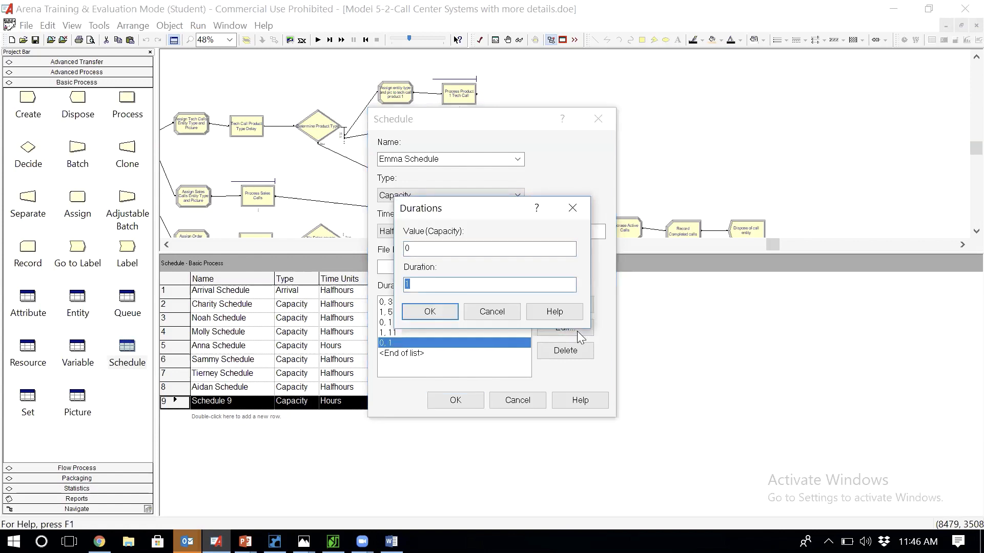
pyautogui.write('2')
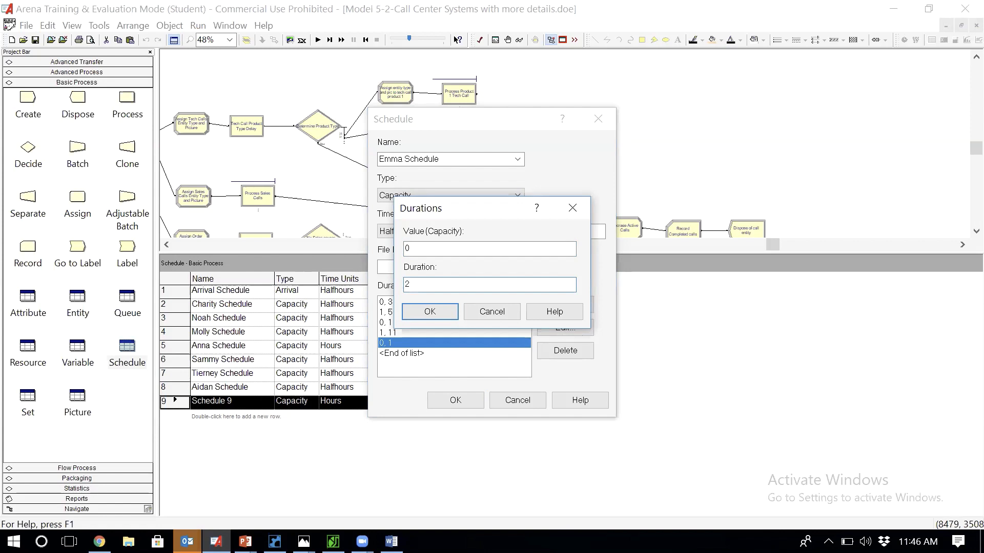
pyautogui.click(430, 313)
pyautogui.click(460, 404)
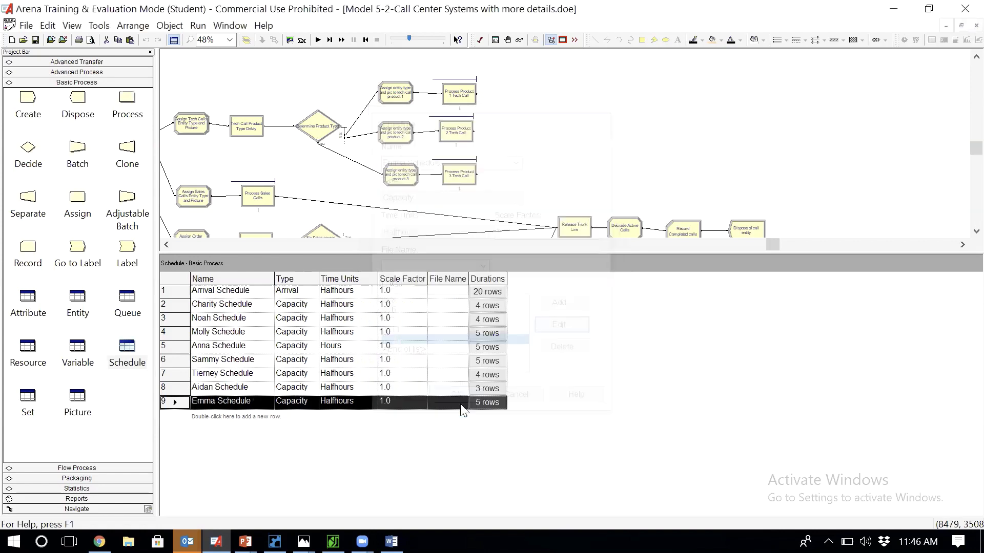
# Add another schedule named with the ninth technician's name plus "Schedule", and set its time units to Halfhours
pyautogui.doubleClick(229, 417)
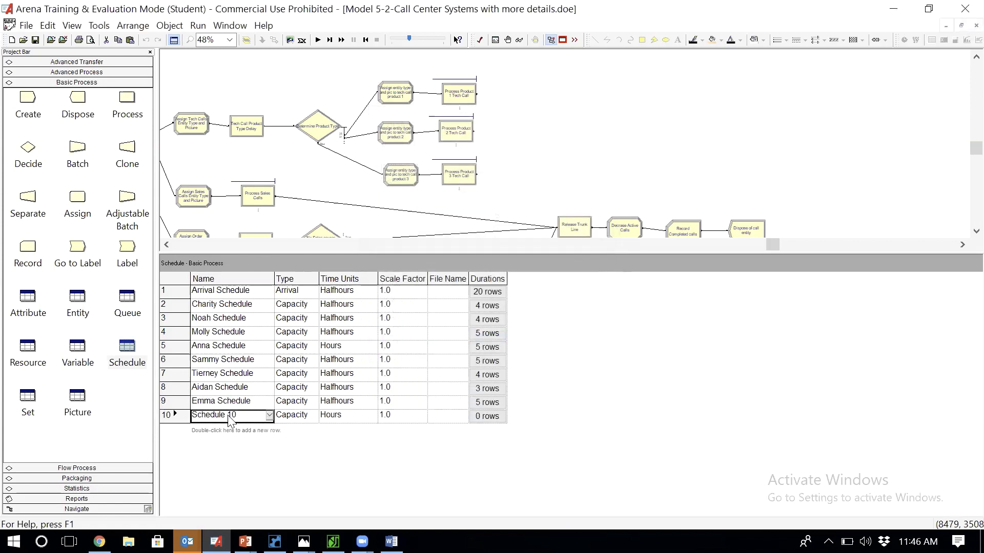
pyautogui.doubleClick(169, 416)
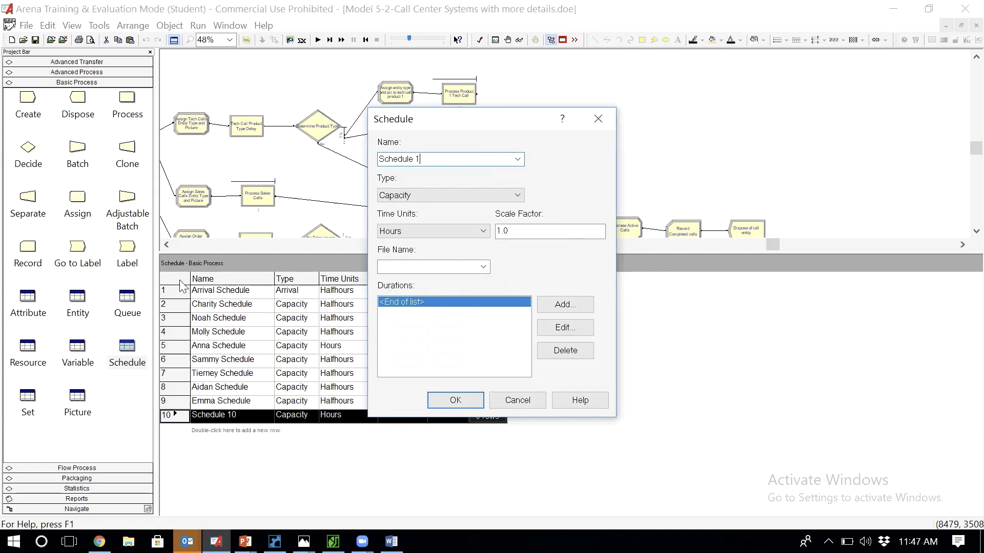
pyautogui.press('BackSpace')
pyautogui.press('BackSpace')
pyautogui.write('Mya')
pyautogui.click(432, 234)
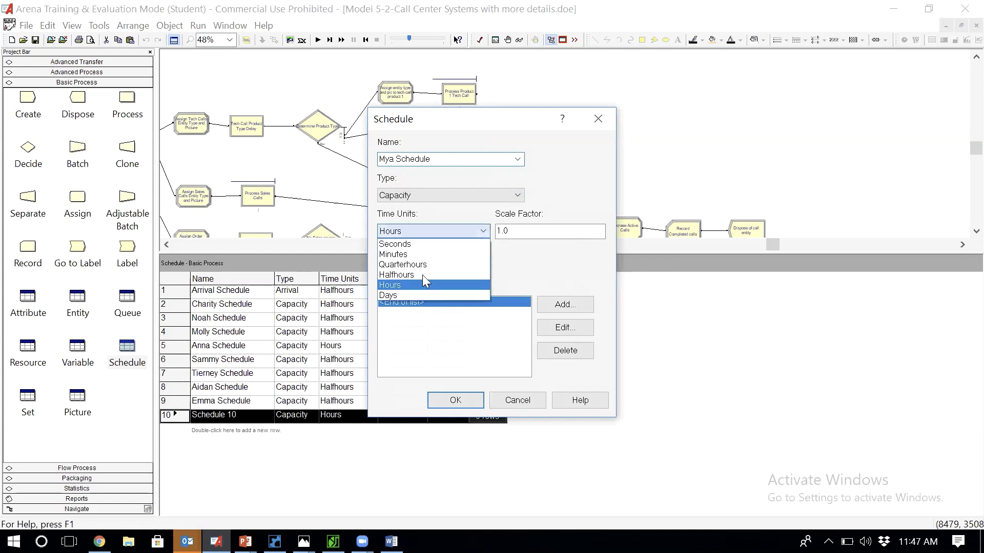
pyautogui.click(421, 274)
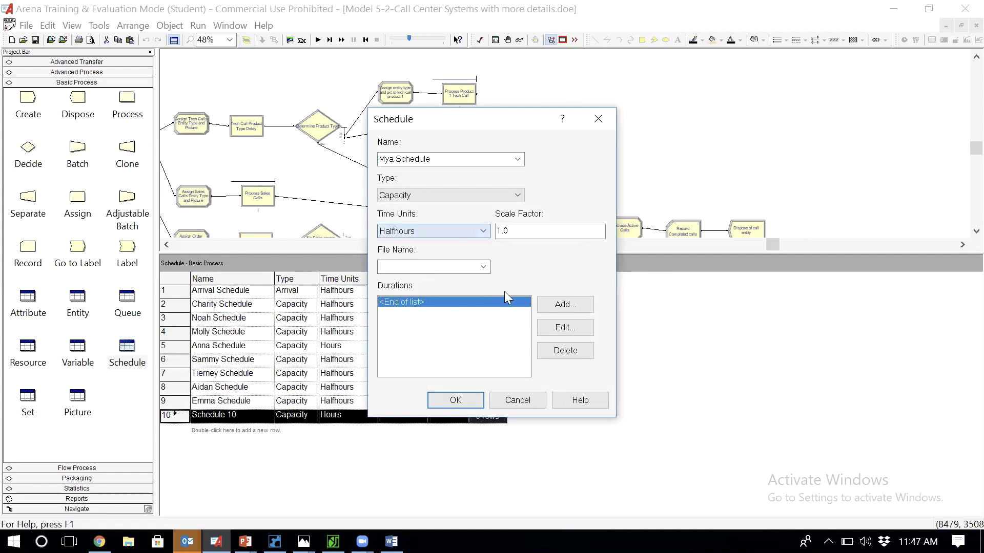
# Add two duration entries to the ninth technician's schedule: capacity 1 with duration 7, and capacity 0 with duration 1
pyautogui.click(565, 308)
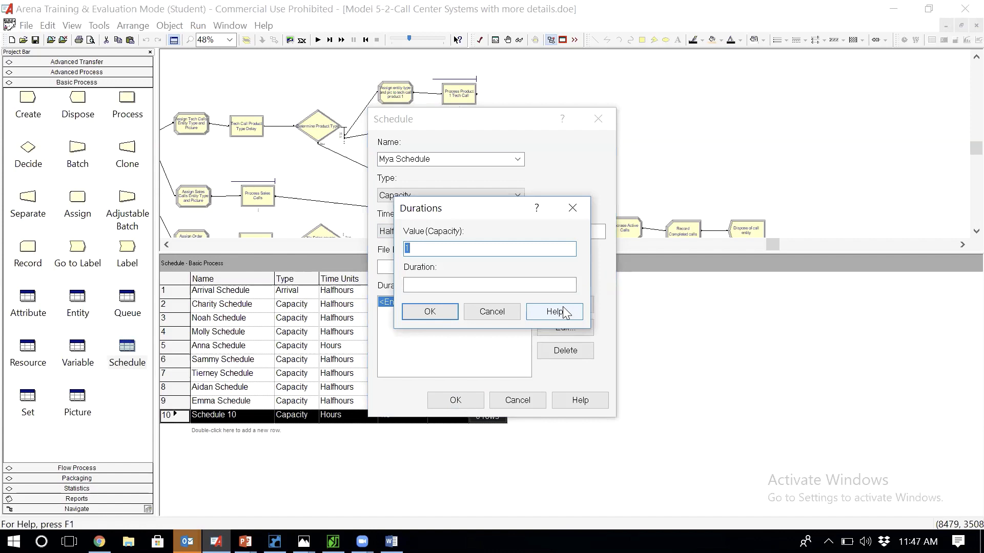
pyautogui.press('Tab')
pyautogui.write('7')
pyautogui.press('Return')
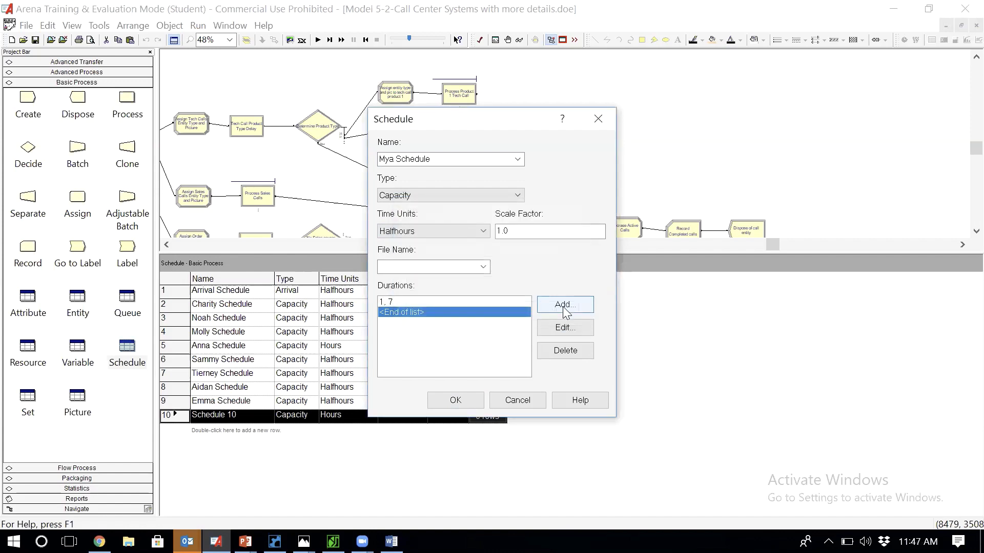
pyautogui.click(564, 309)
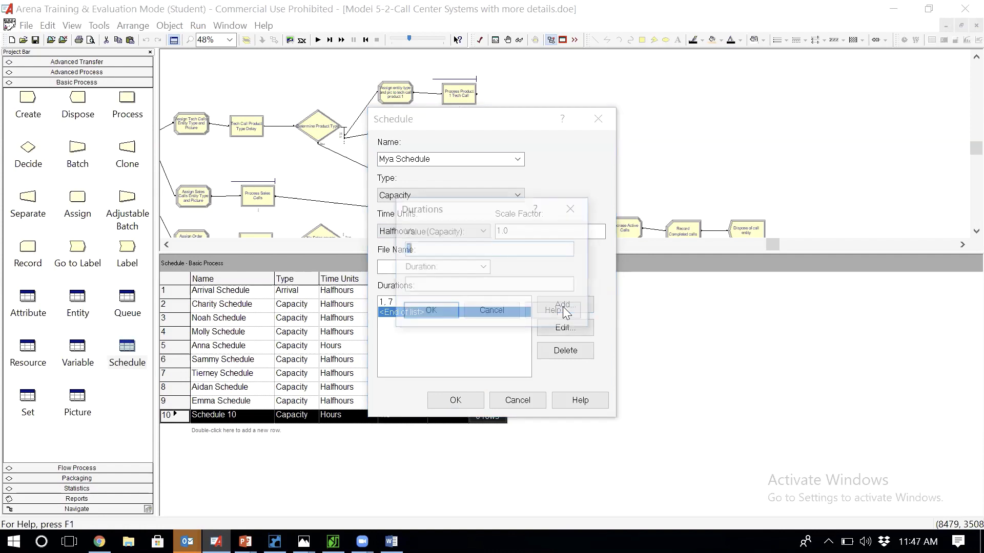
pyautogui.press('Tab')
pyautogui.write('1')
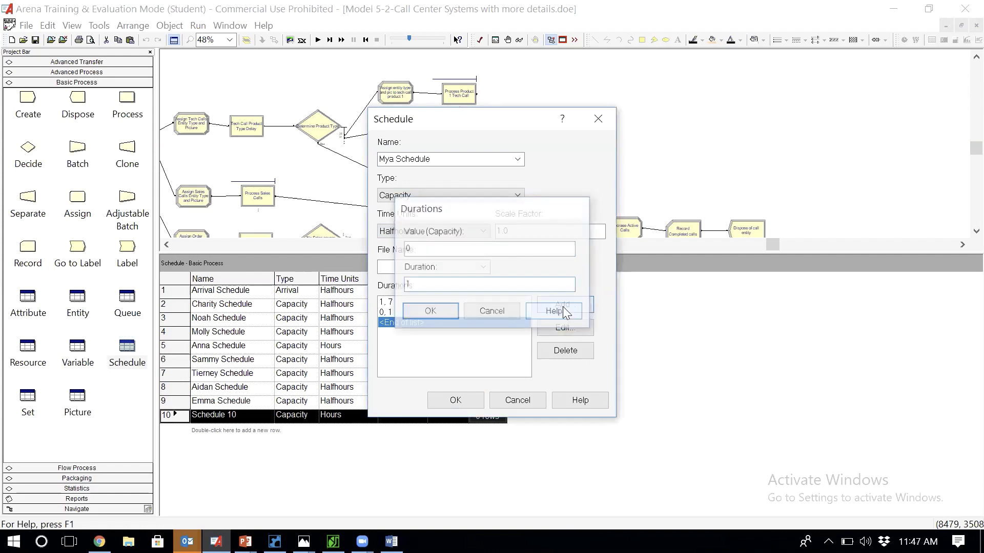
pyautogui.press('Return')
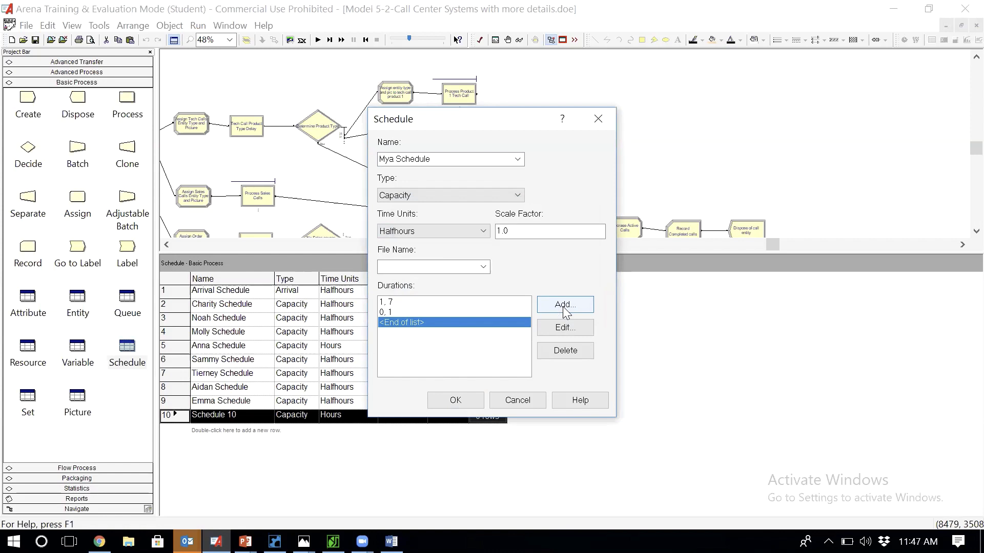
# Complete the ninth technician's schedule with two more duration entries: capacity 1 with duration 9, and capacity 0 with duration 5
pyautogui.click(564, 307)
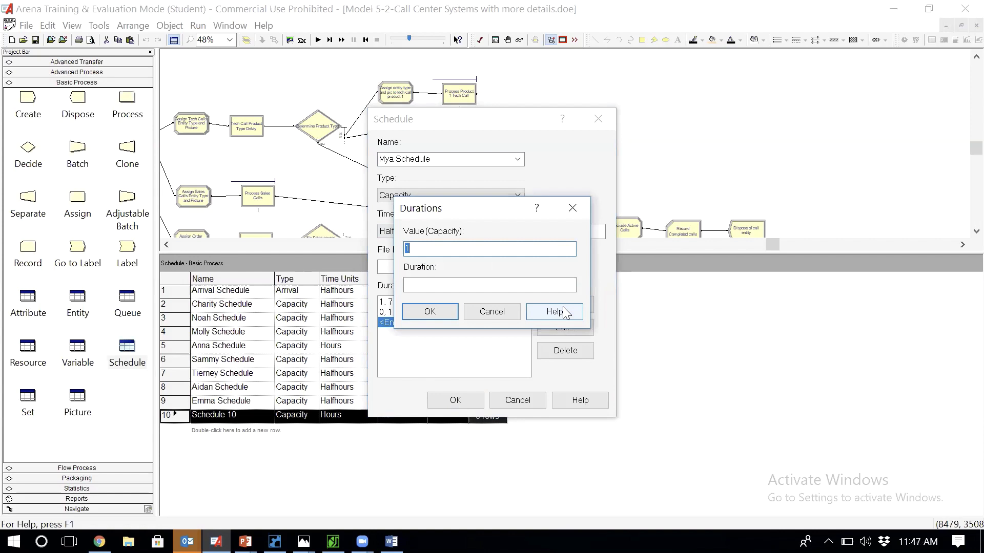
pyautogui.press('Tab')
pyautogui.write('9')
pyautogui.press('Return')
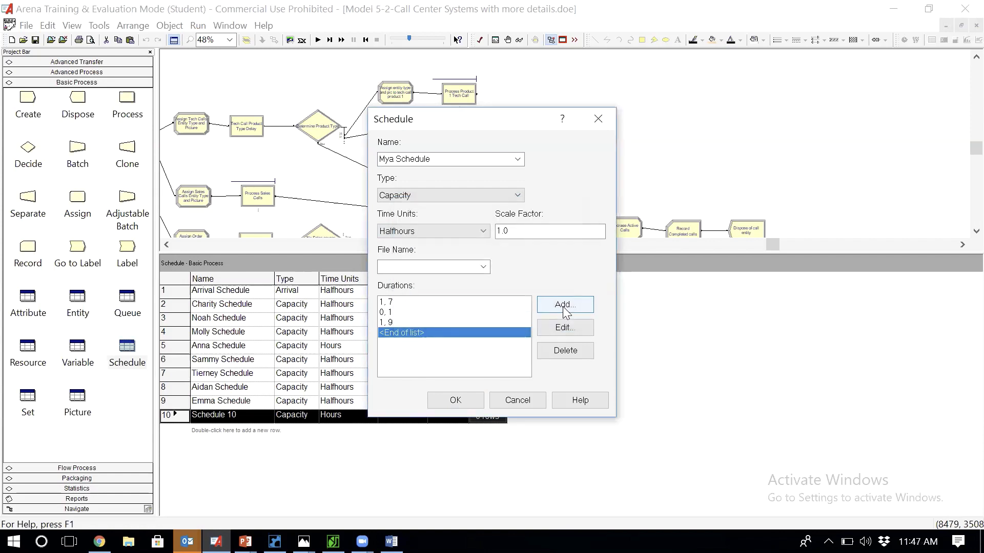
pyautogui.click(564, 306)
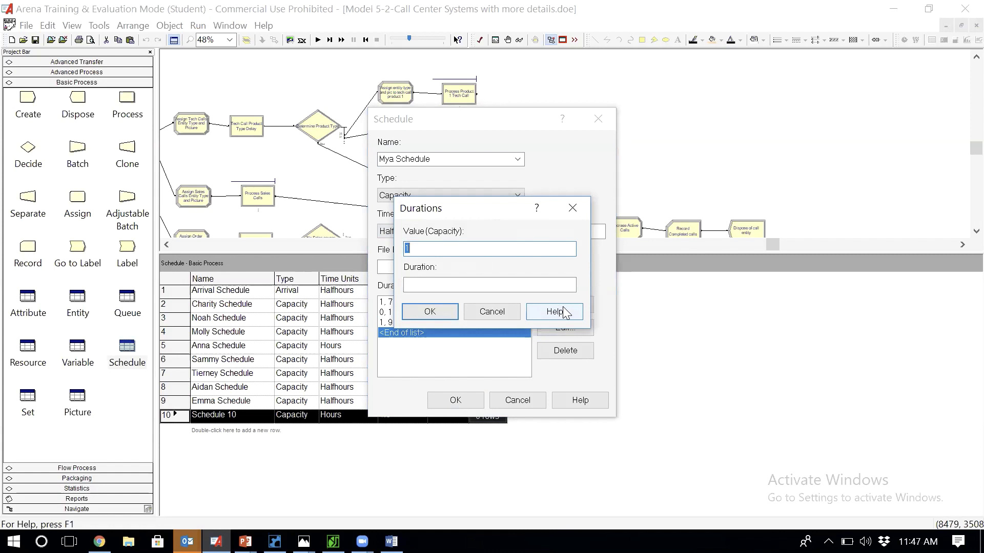
pyautogui.write('0, ')
pyautogui.write('5')
pyautogui.press('Return')
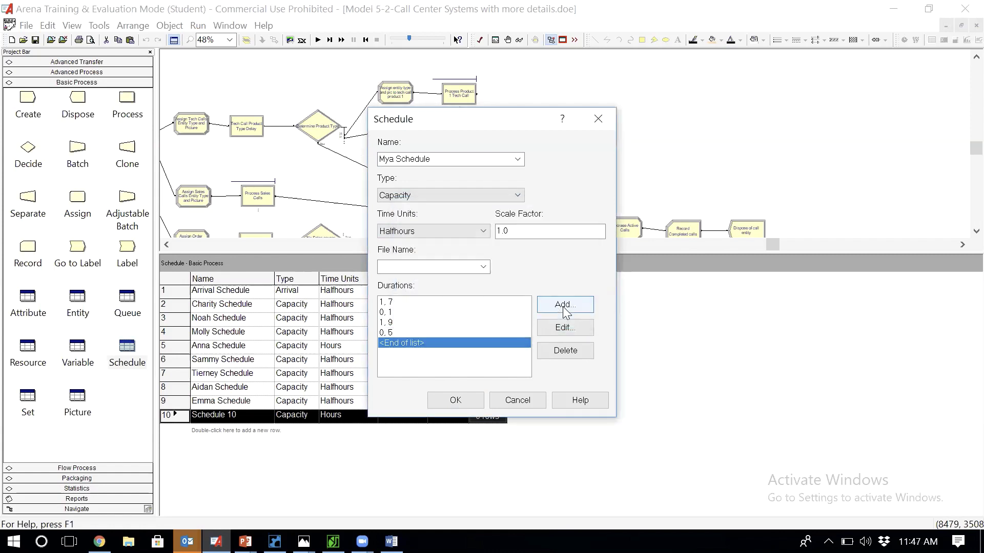
pyautogui.click(455, 401)
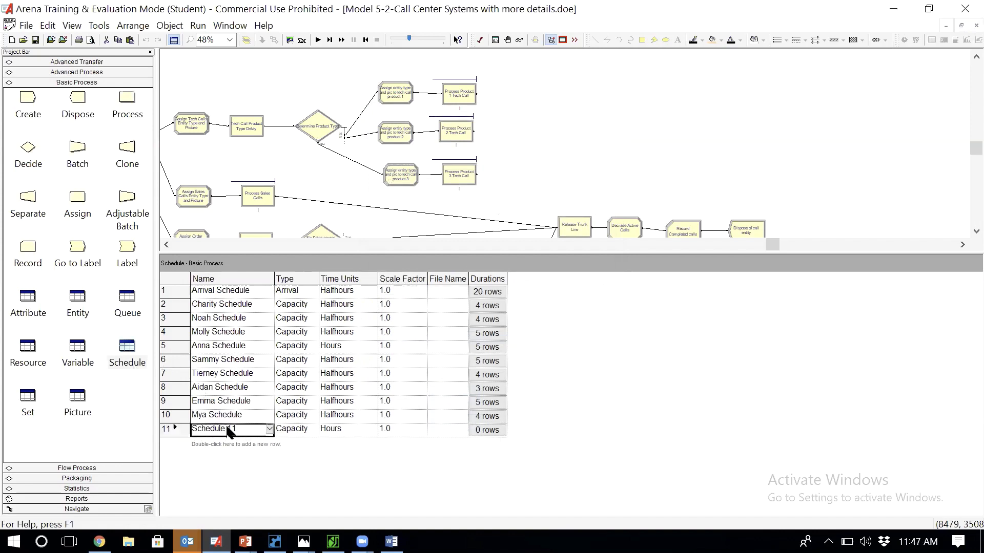
# Add another schedule named with the tenth technician's name plus "Schedule", and set its time units to Halfhours
pyautogui.doubleClick(228, 431)
pyautogui.doubleClick(167, 429)
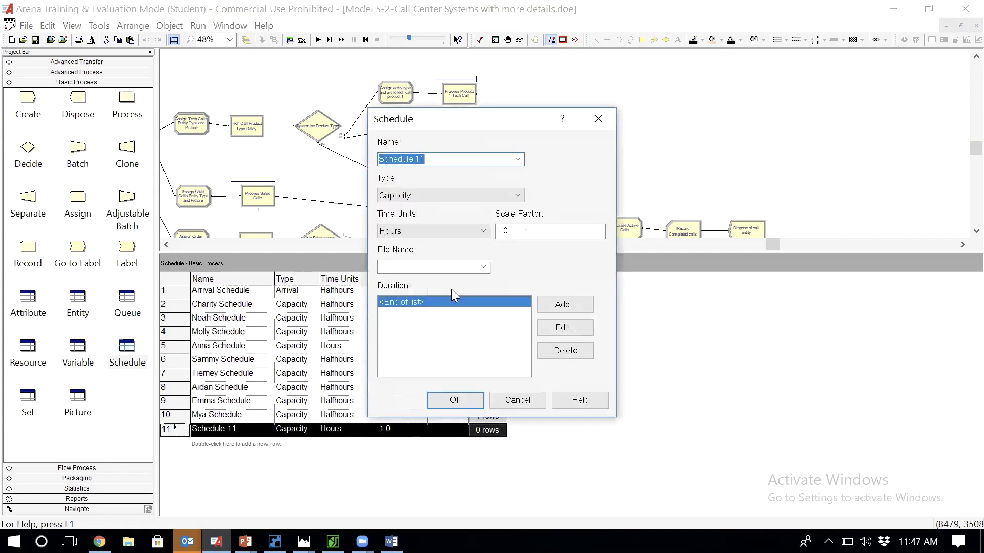
pyautogui.click(436, 159)
pyautogui.press('BackSpace')
pyautogui.press('BackSpace')
pyautogui.press('BackSpace')
pyautogui.write('Ian')
pyautogui.click(436, 235)
pyautogui.click(428, 276)
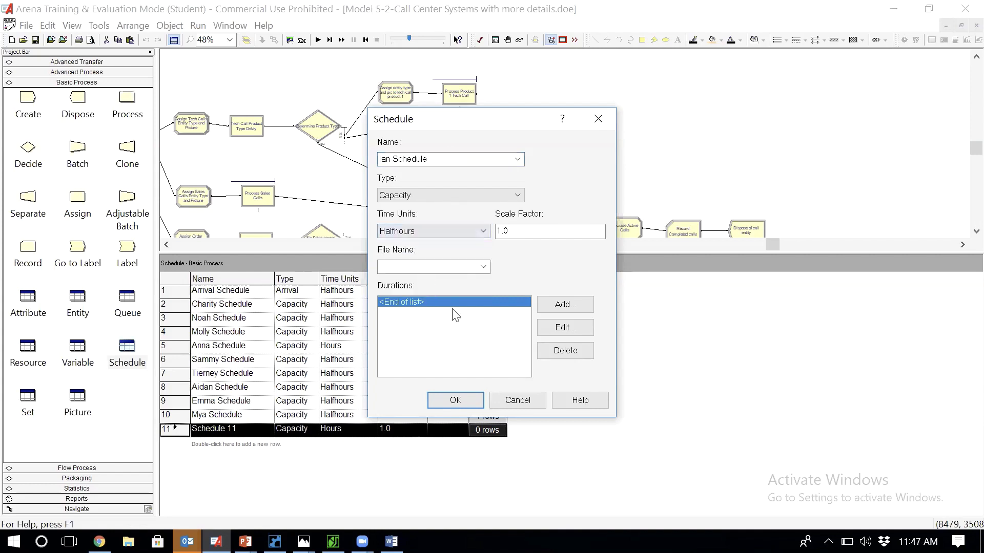
# Add a first duration entry to the tenth technician's schedule and set it to capacity 0 with duration 5
pyautogui.click(560, 310)
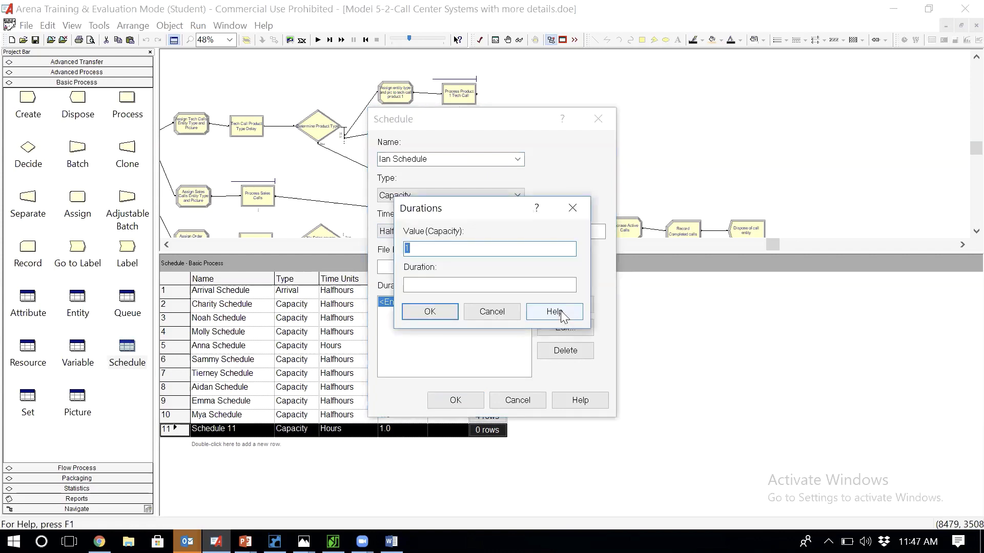
pyautogui.press('Tab')
pyautogui.write('16')
pyautogui.press('Return')
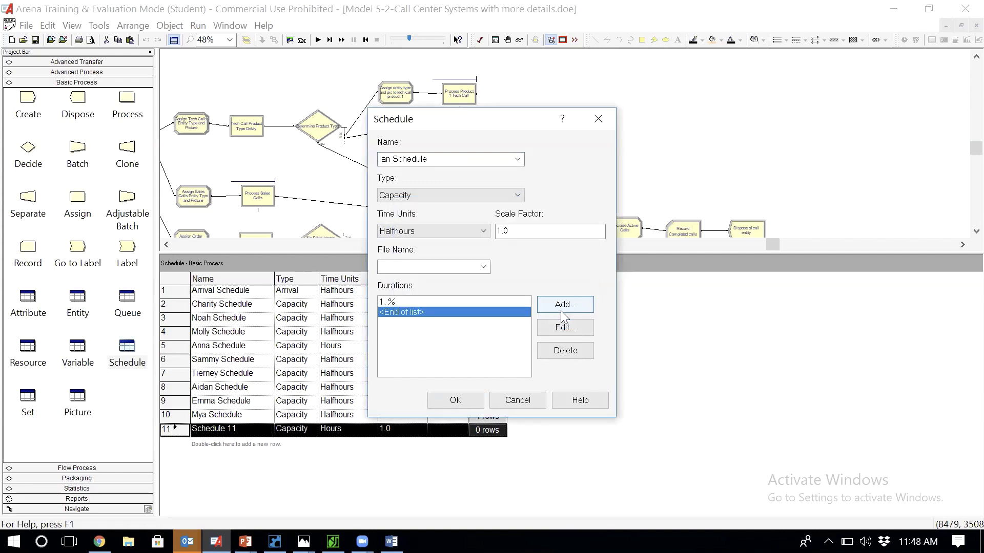
pyautogui.click(471, 301)
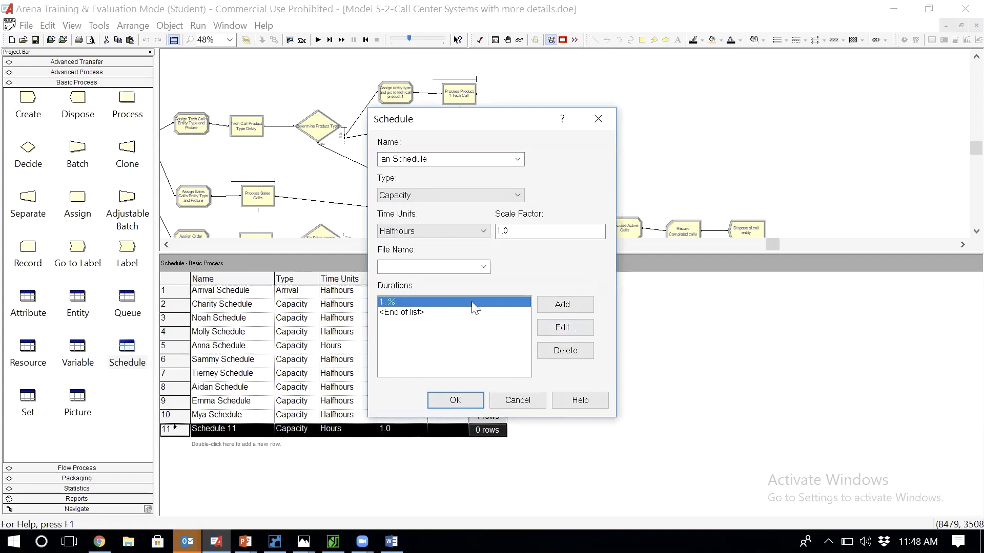
pyautogui.click(556, 328)
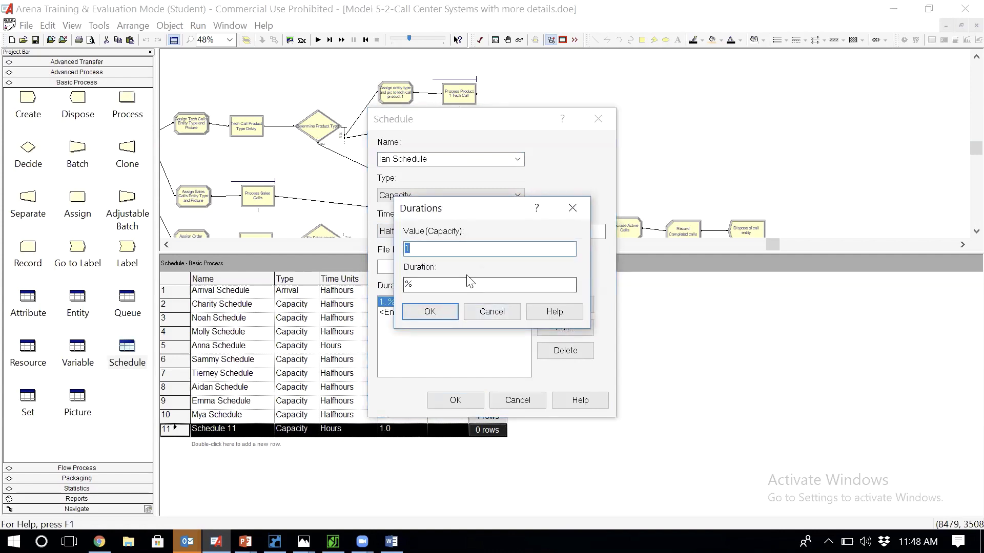
pyautogui.write('0')
pyautogui.press('Tab')
pyautogui.write('5')
pyautogui.press('Return')
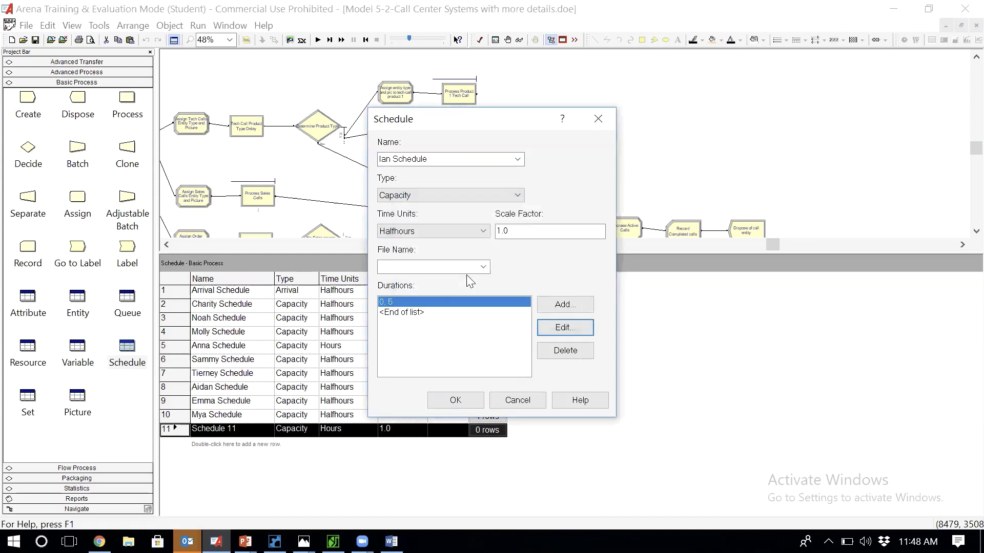
# Add a duration entry with capacity 1 and duration 4 to the tenth technician's schedule, and place it after the capacity 0 entry
pyautogui.click(558, 304)
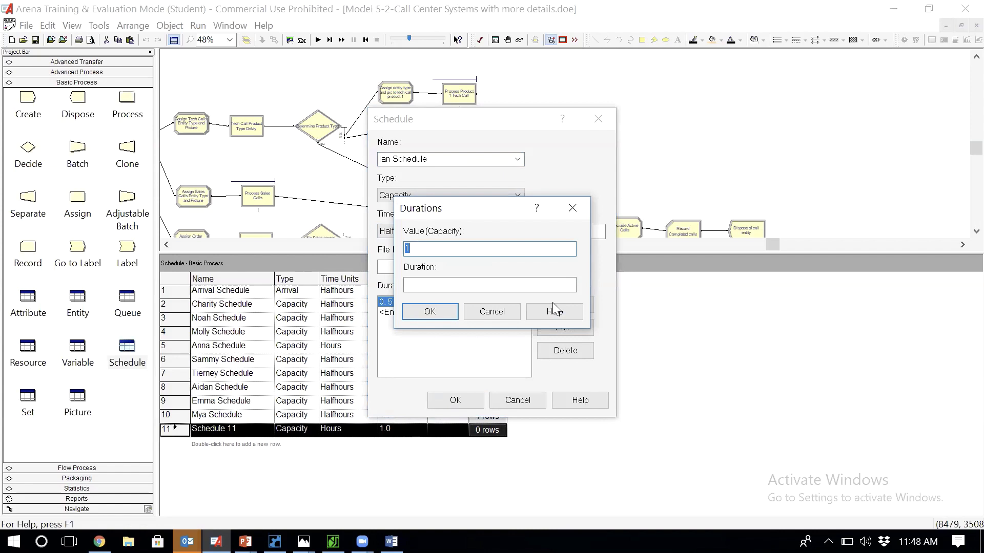
pyautogui.press('Tab')
pyautogui.write('4')
pyautogui.press('Return')
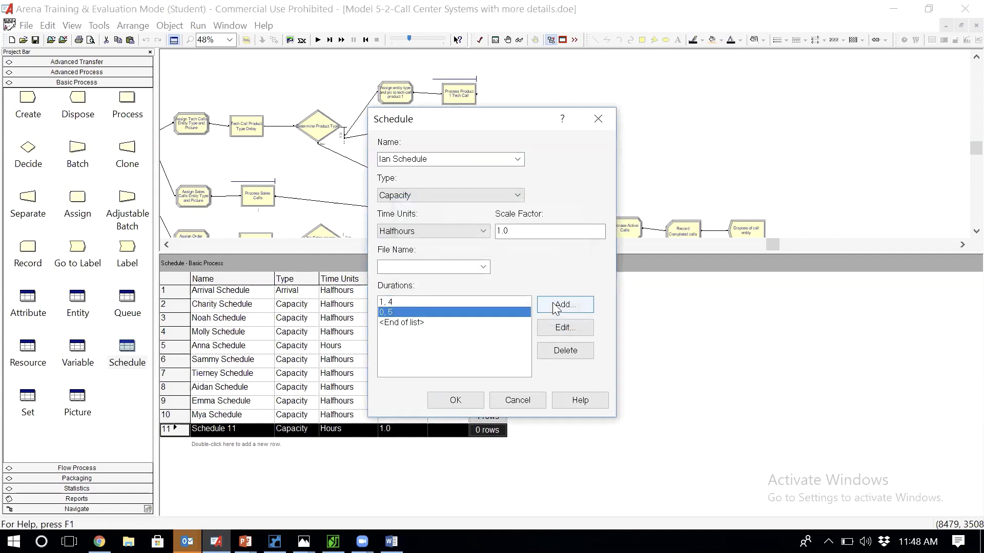
pyautogui.click(471, 300)
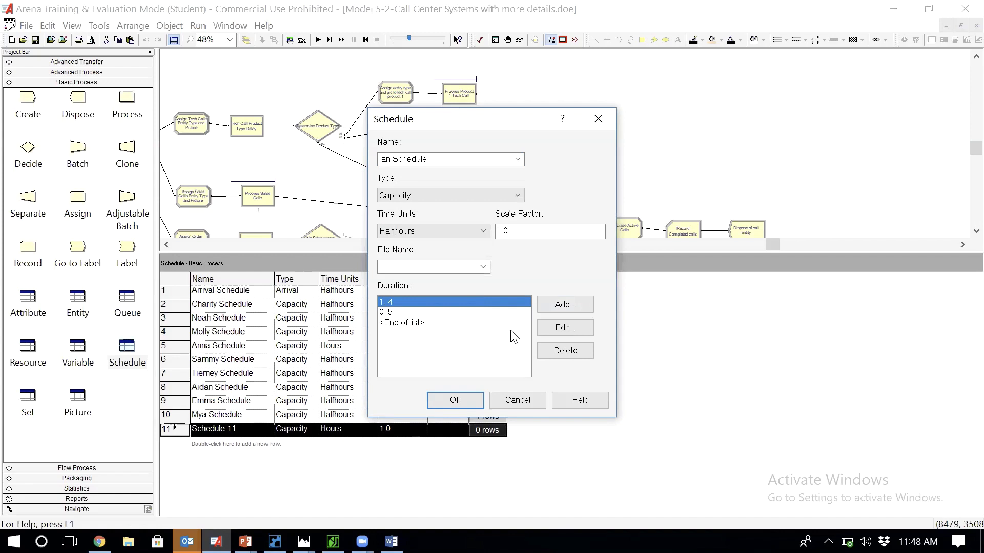
pyautogui.hotkey('ctrl', 'Down')
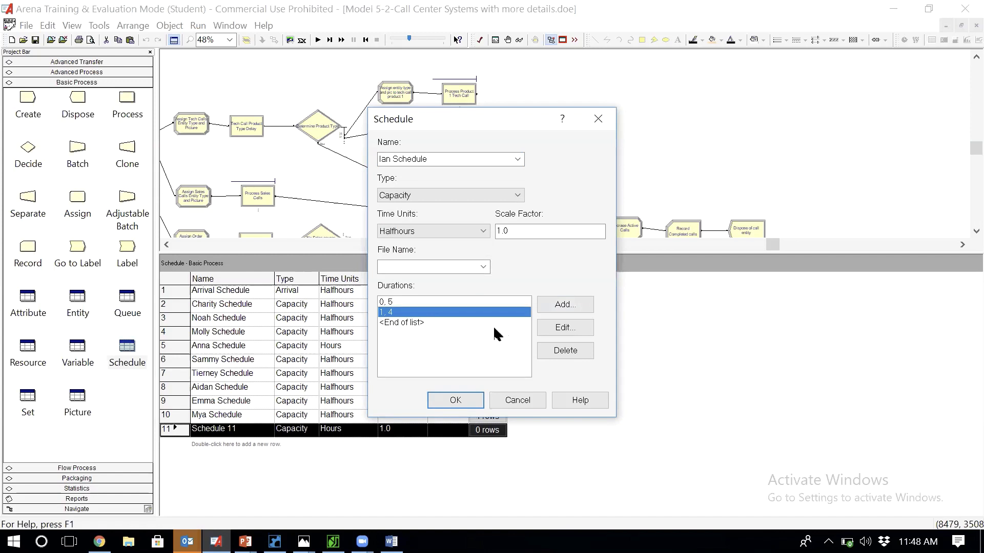
# Append two duration entries to the tenth technician's schedule: capacity 0 with duration 1, and capacity 1 with duration 12
pyautogui.click(429, 323)
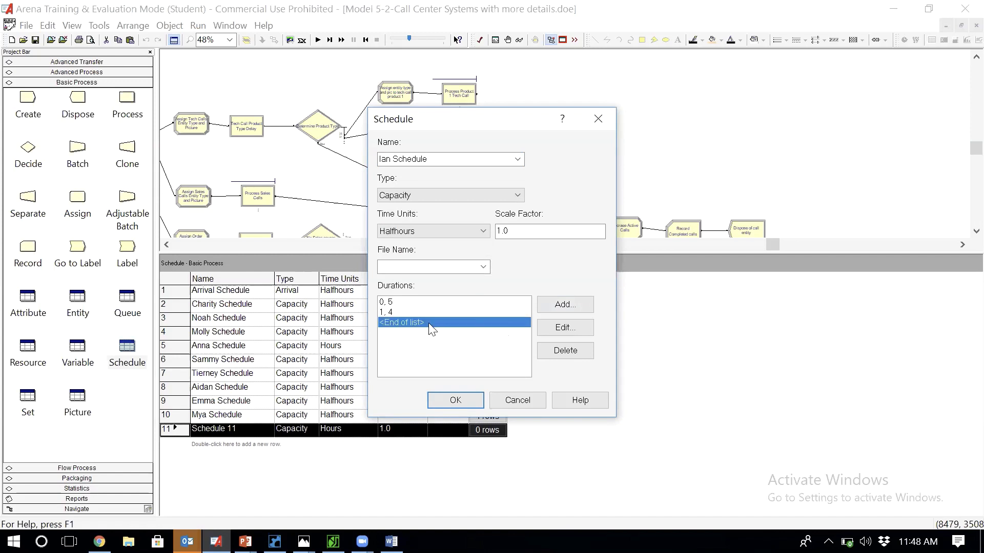
pyautogui.click(562, 305)
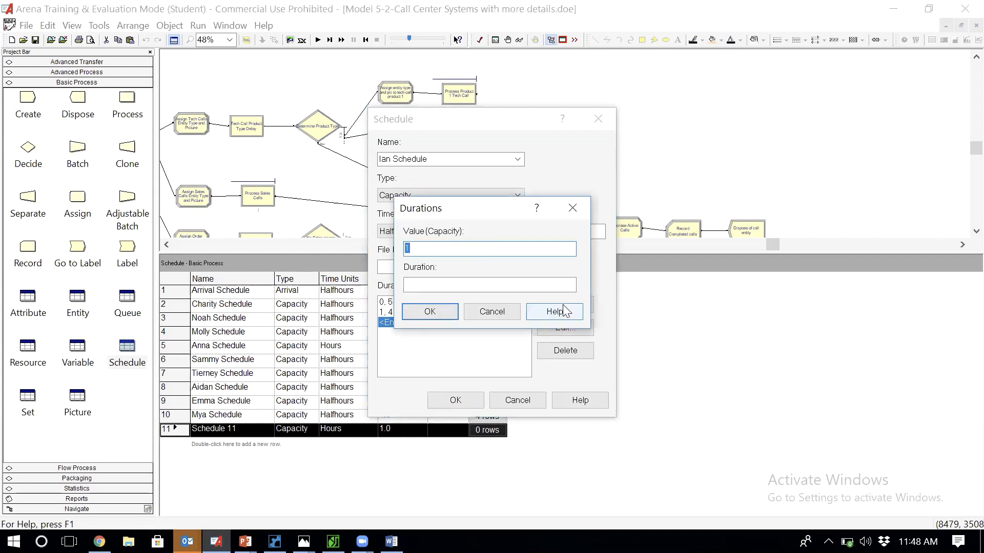
pyautogui.write('0, ')
pyautogui.write('1')
pyautogui.press('Return')
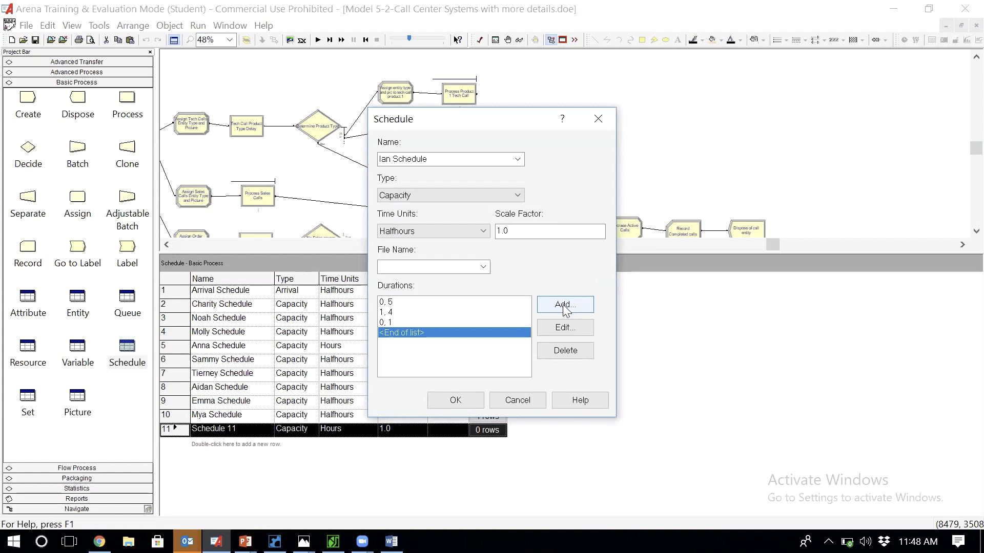
pyautogui.click(564, 307)
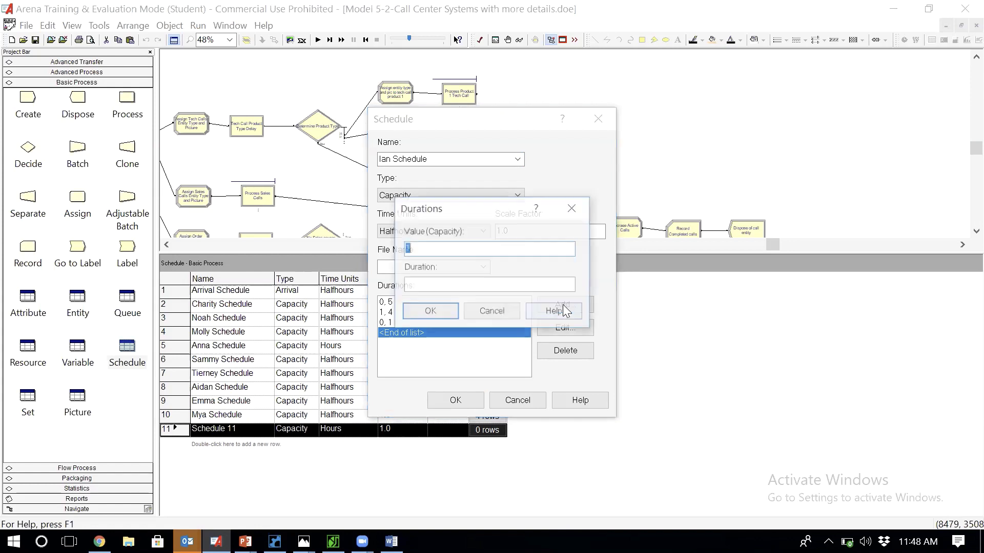
pyautogui.press('Tab')
pyautogui.write('12')
pyautogui.press('Return')
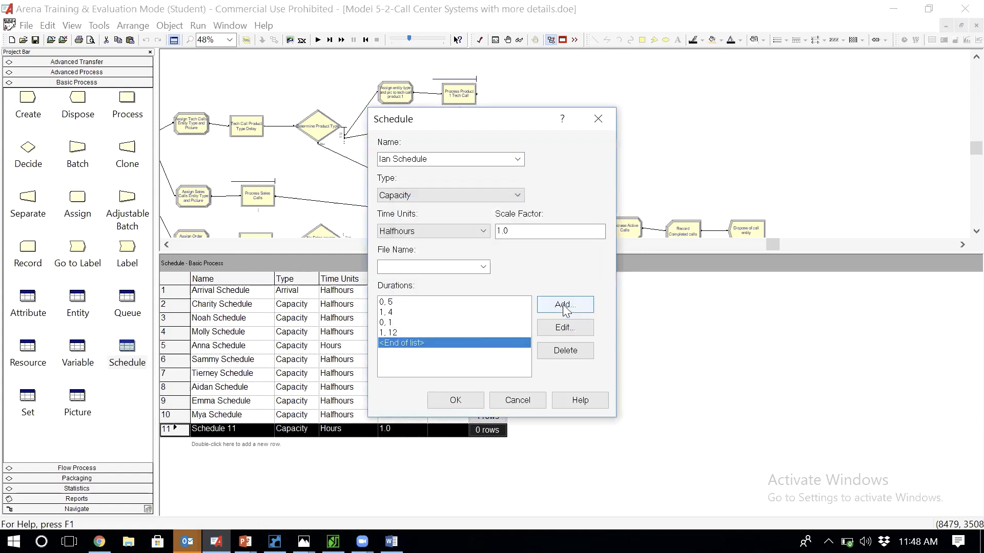
# Accept the tenth technician's schedule, and add another named with the eleventh technician's name plus "Schedule" using Halfhours as time units
pyautogui.click(456, 401)
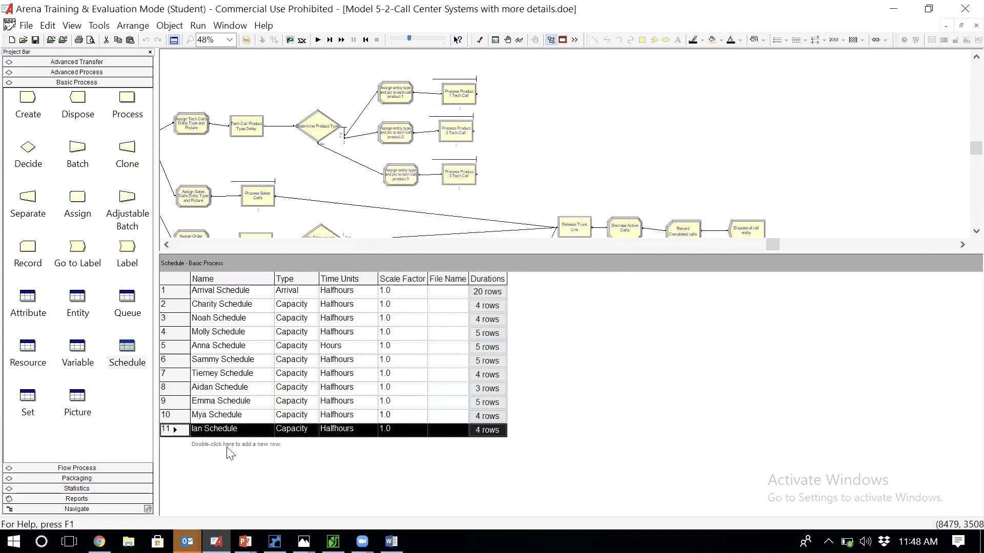
pyautogui.doubleClick(219, 444)
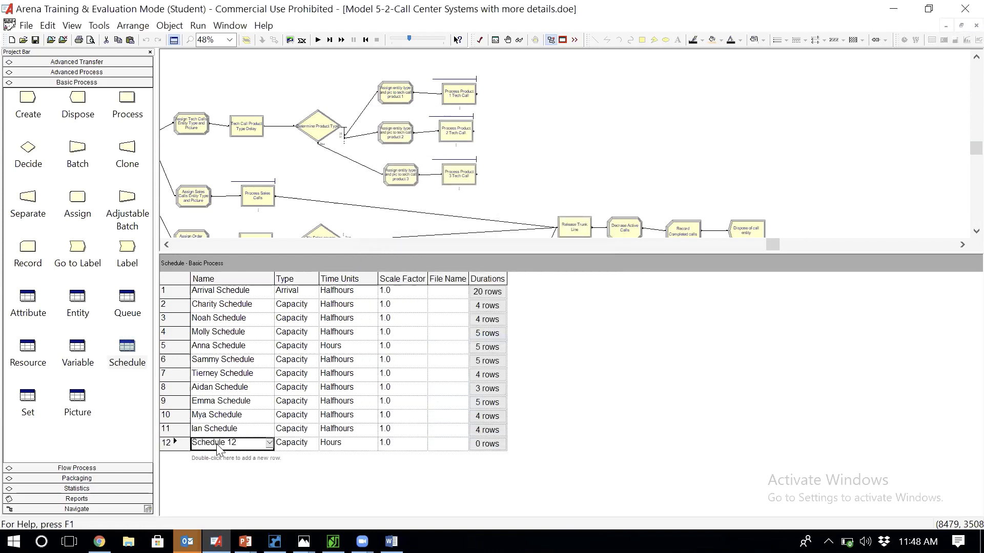
pyautogui.doubleClick(180, 444)
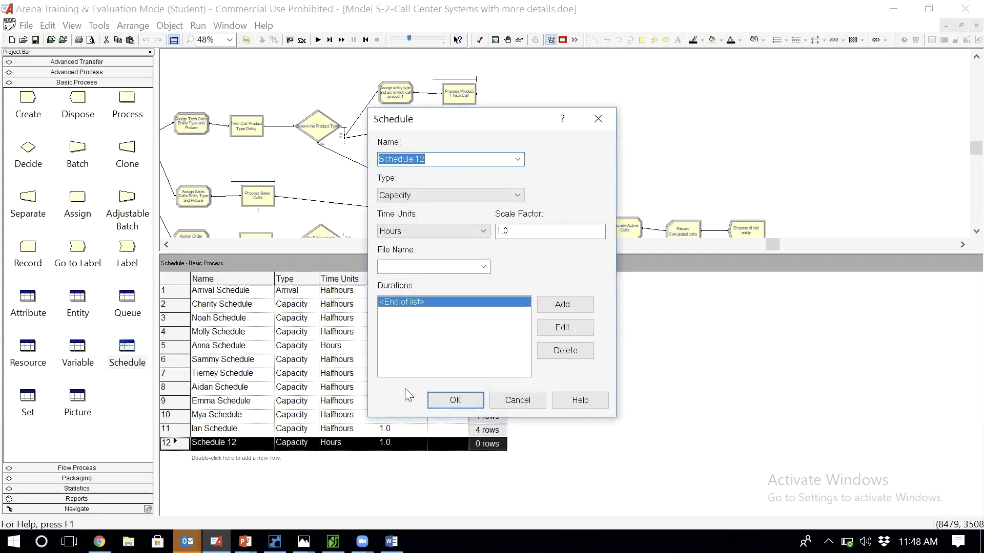
pyautogui.click(445, 160)
pyautogui.press('BackSpace')
pyautogui.press('BackSpace')
pyautogui.write('Christie')
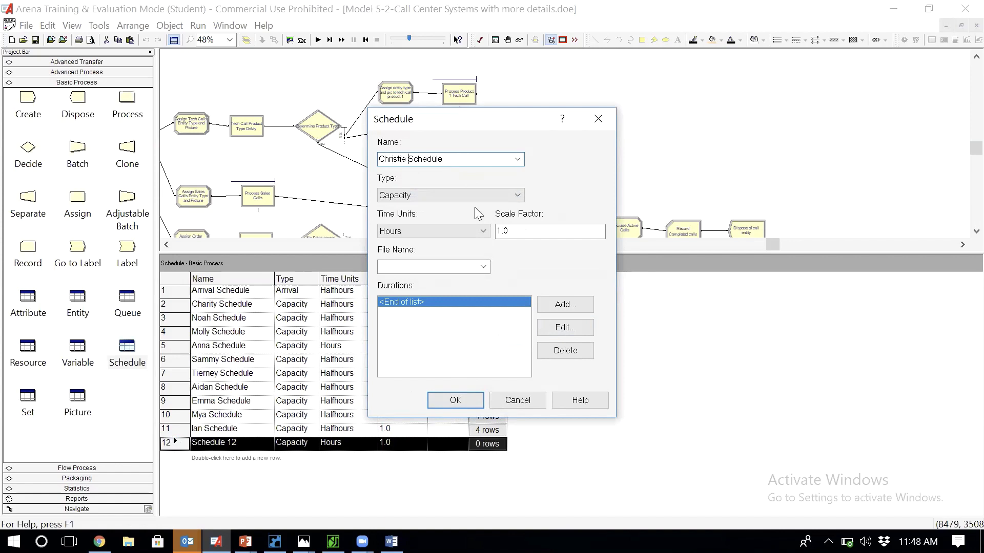
pyautogui.click(449, 234)
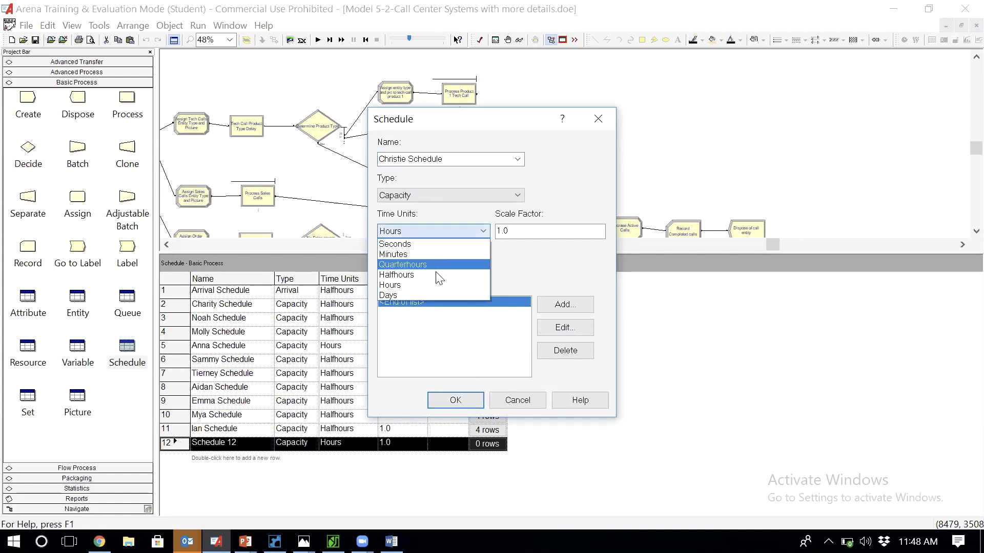
pyautogui.click(435, 276)
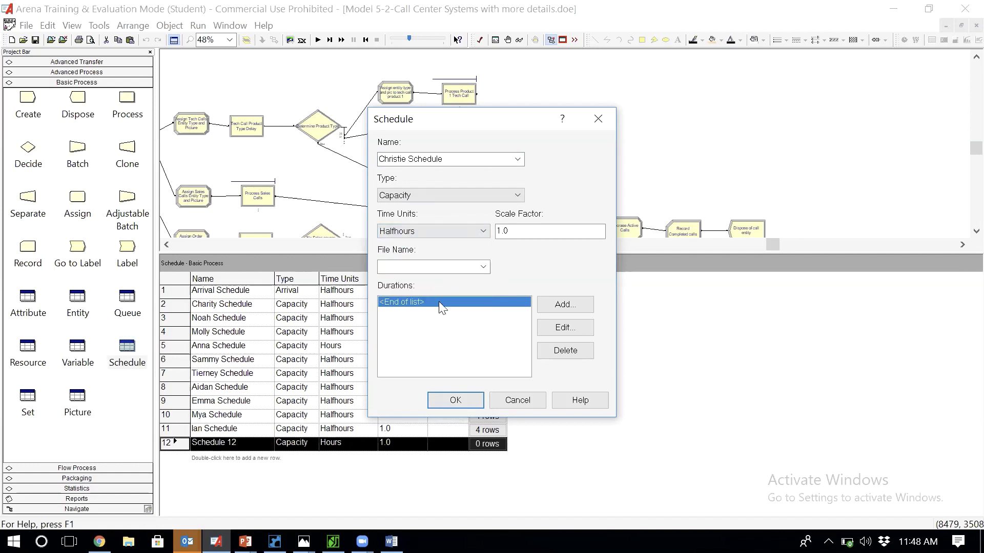
# Add a first duration entry to the eleventh technician's schedule with capacity 0 and duration 3
pyautogui.click(565, 305)
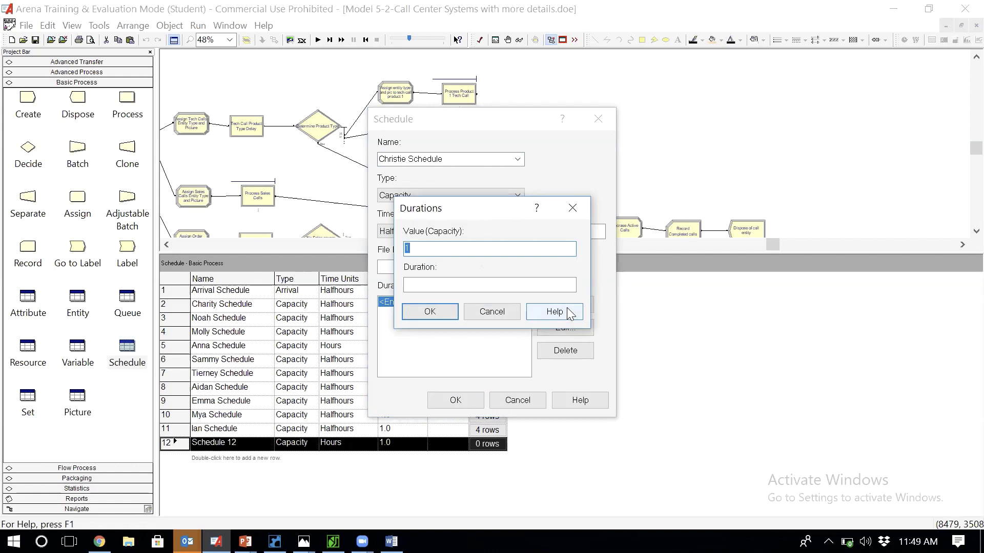
pyautogui.press('Tab')
pyautogui.write('4')
pyautogui.hotkey('shift', 'Tab')
pyautogui.write('0')
pyautogui.press('Tab')
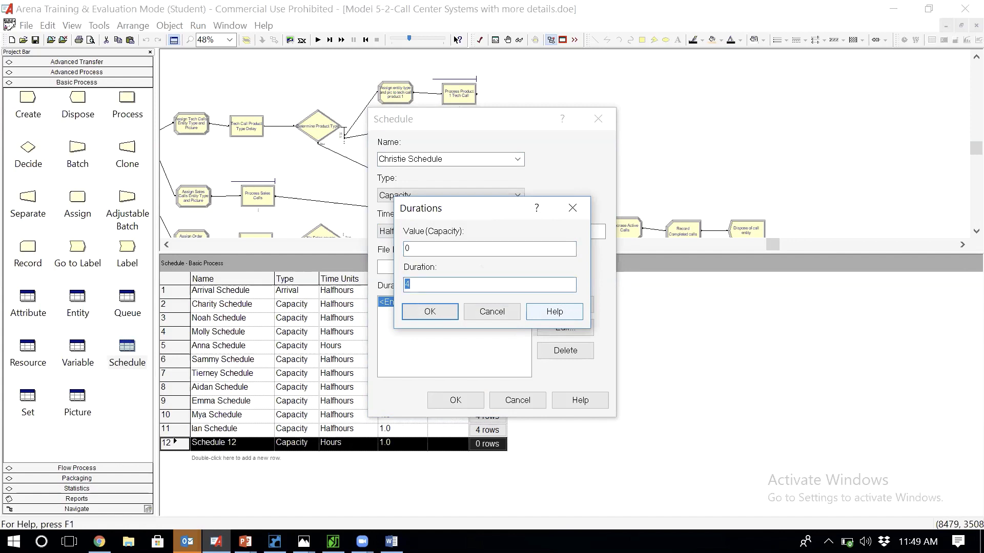
pyautogui.write('3')
pyautogui.press('Return')
# Append a duration entry with capacity 1 and duration 5 to the eleventh technician's schedule
pyautogui.click(569, 310)
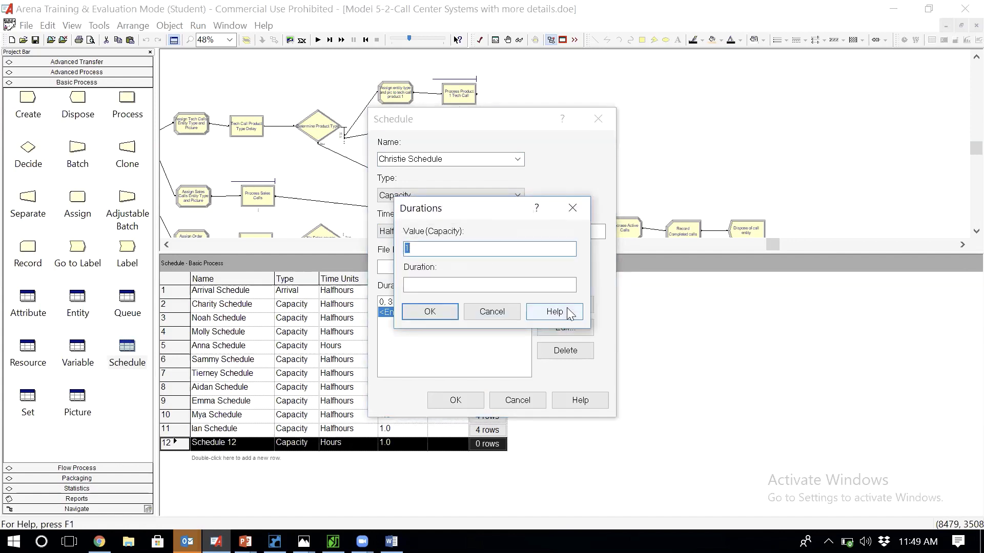
pyautogui.press('Tab')
pyautogui.write('5')
pyautogui.press('Return')
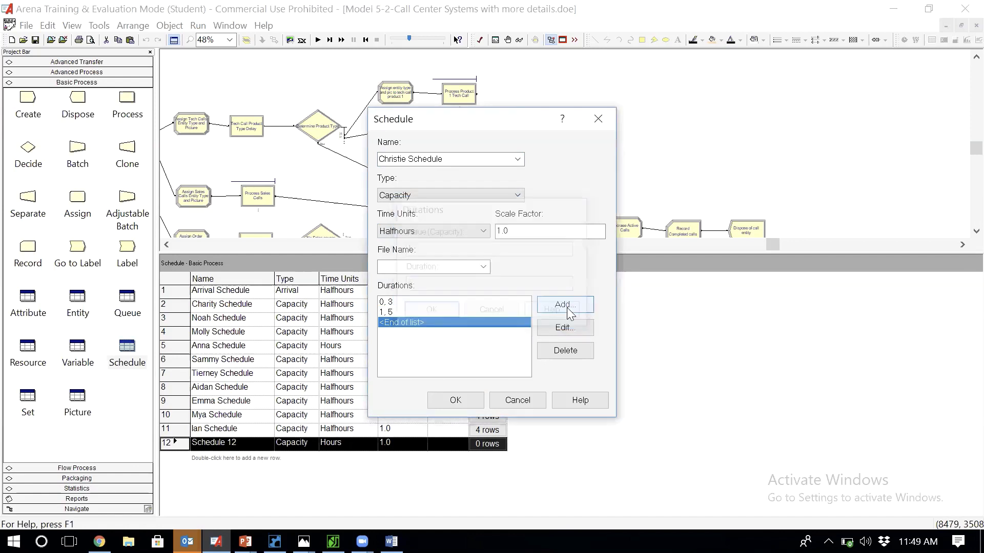
# Start a third duration entry in the eleventh technician's schedule and set its capacity to 0
pyautogui.click(566, 305)
pyautogui.write('0')
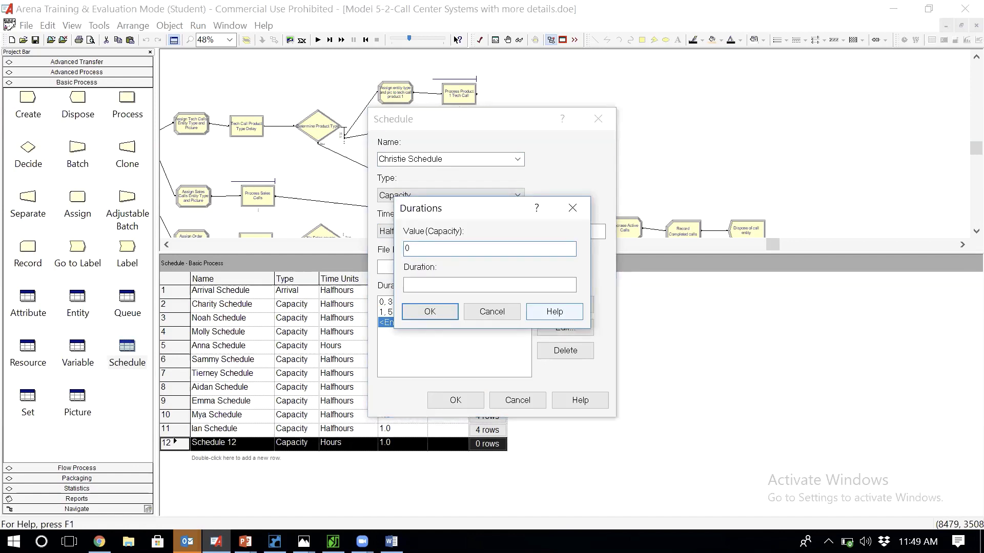
# Add capacity 0 for 1 half-hour and capacity 1 for 11 half-hours to the new schedule's durations
pyautogui.press('Tab')
pyautogui.write('1')
pyautogui.press('Return')
pyautogui.click(566, 305)
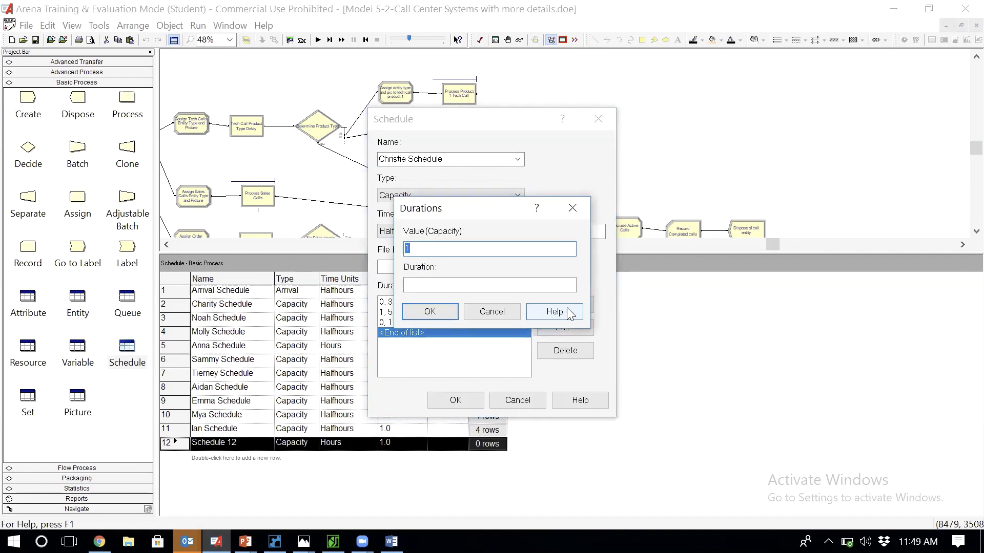
pyautogui.press('Tab')
pyautogui.write('11')
pyautogui.press('Return')
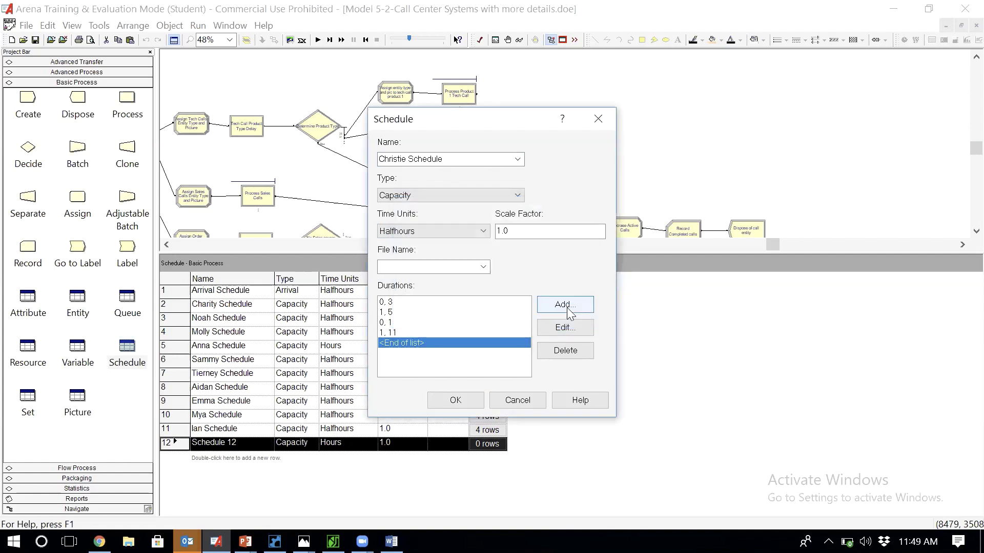
# Add a final duration of capacity 0 for 2 half-hours and save the new schedule
pyautogui.click(566, 306)
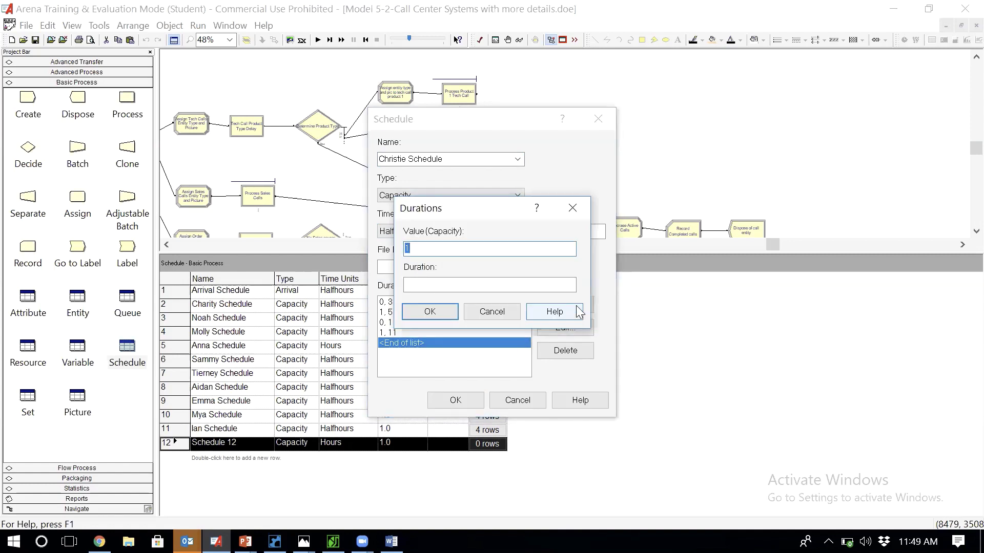
pyautogui.write('0')
pyautogui.write('2')
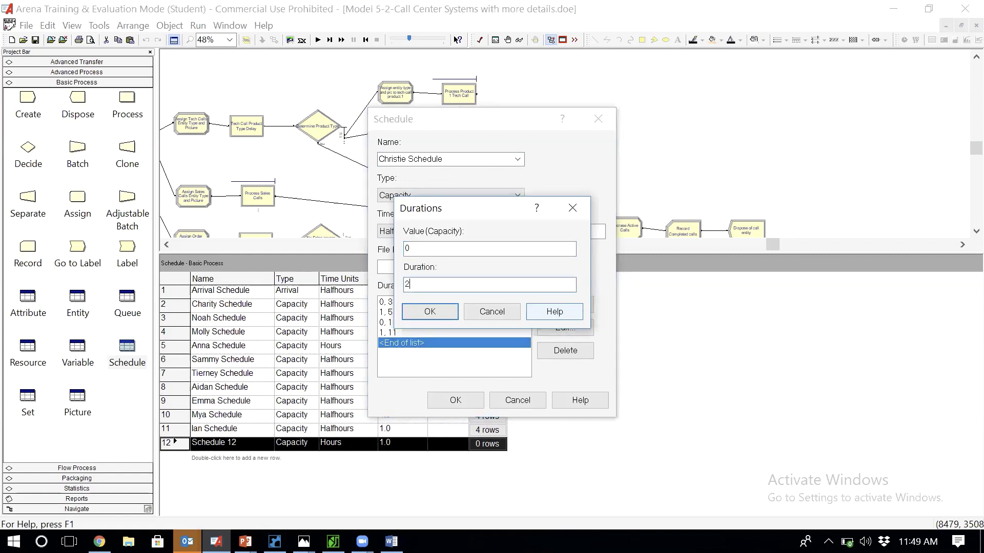
pyautogui.click(430, 312)
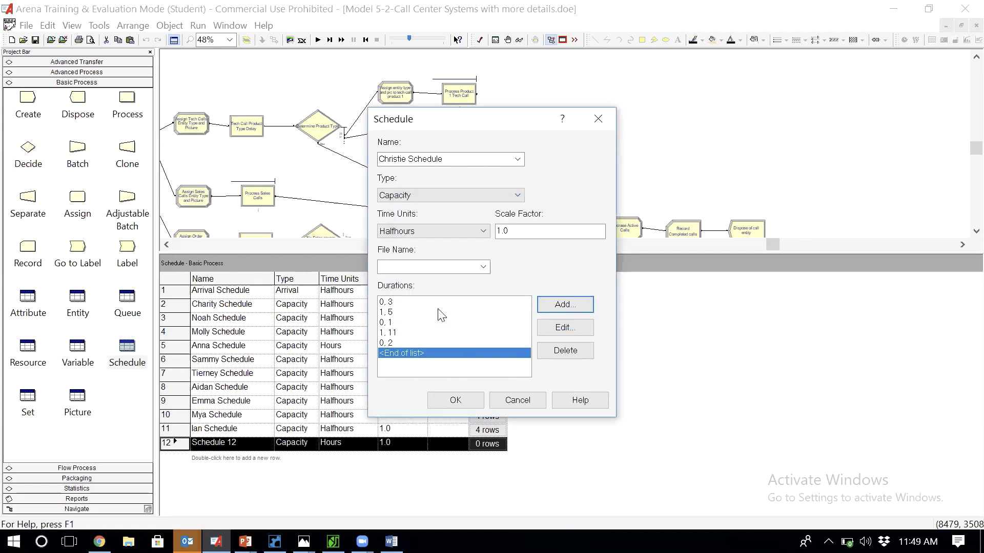
pyautogui.click(462, 399)
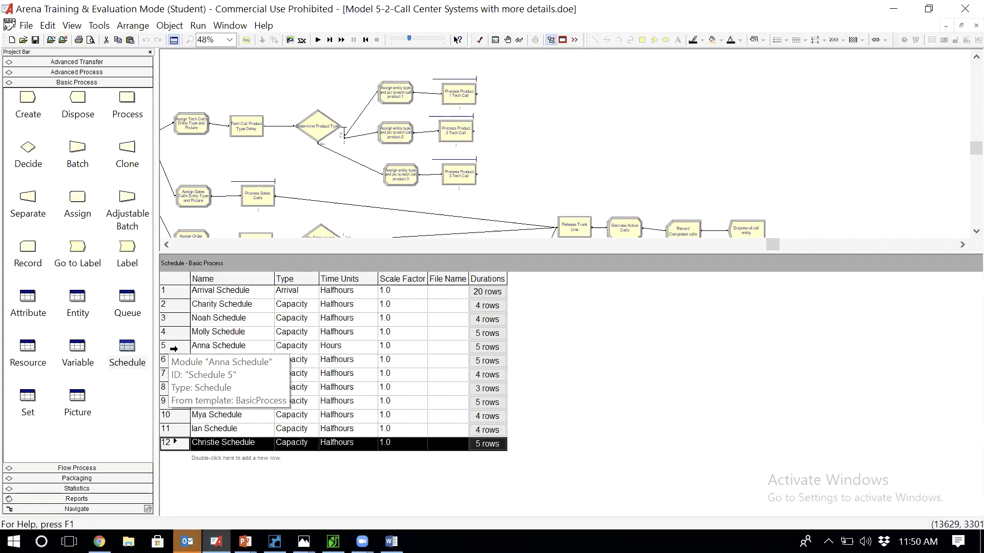
# Change the time units of the schedule in row 5 to Halfhours
pyautogui.click(215, 390)
pyautogui.click(448, 230)
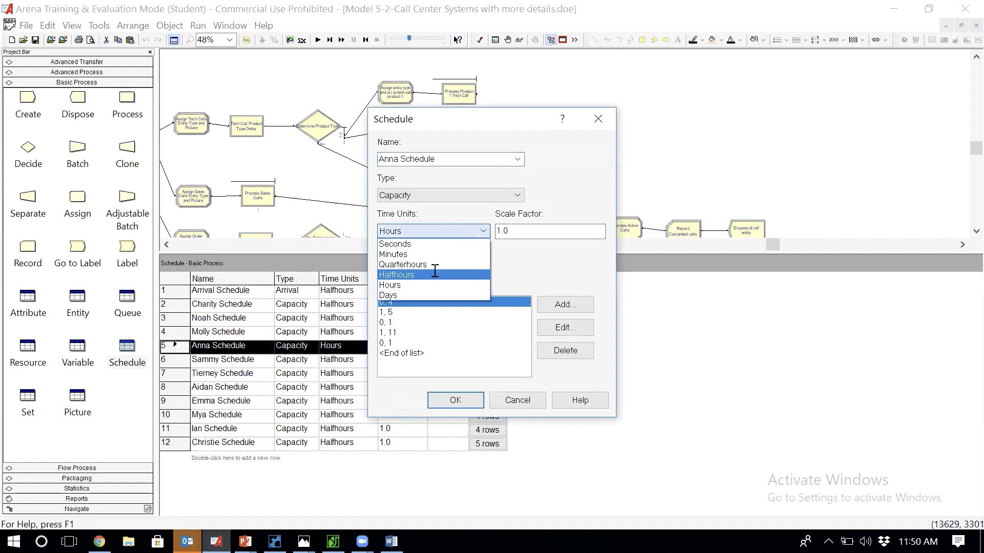
pyautogui.click(434, 274)
pyautogui.click(456, 400)
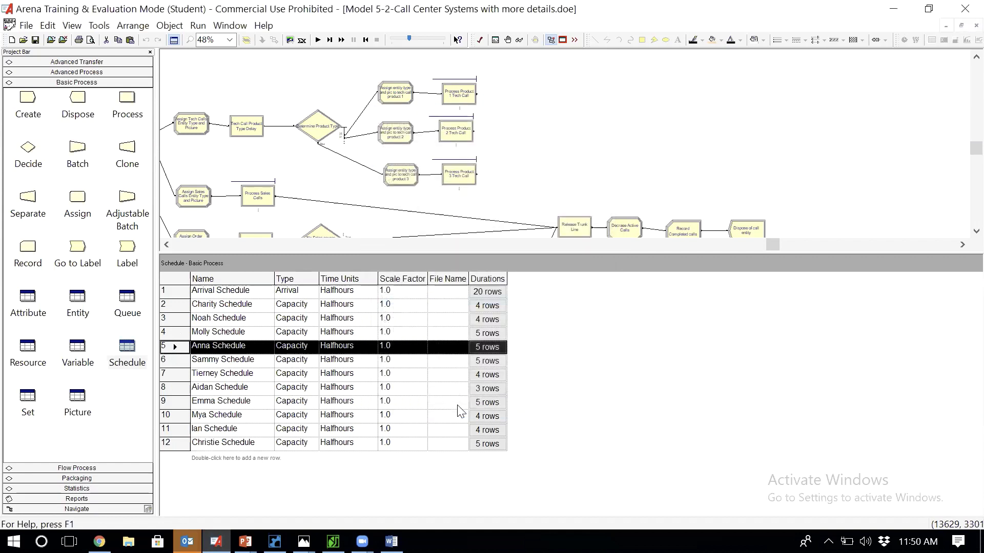
pyautogui.click(676, 137)
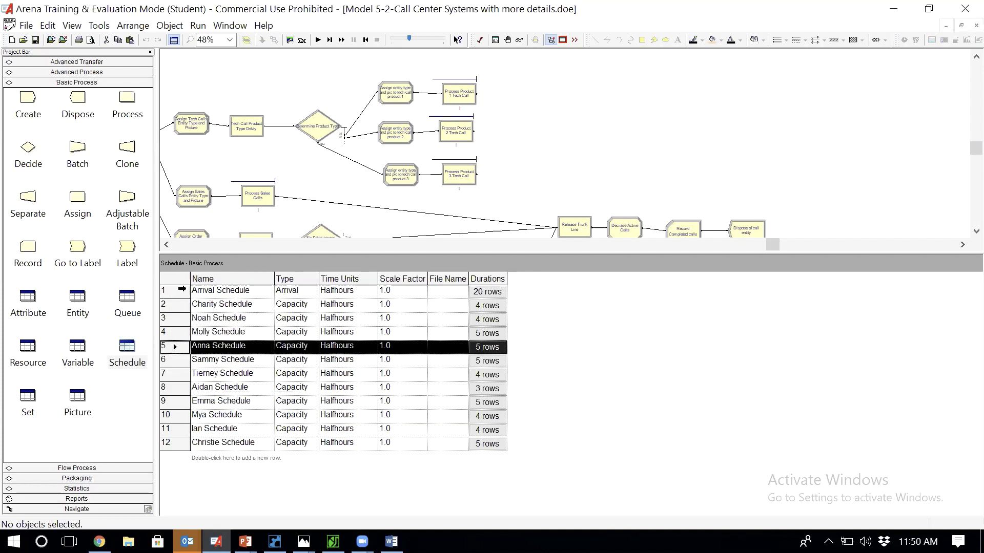
pyautogui.click(170, 292)
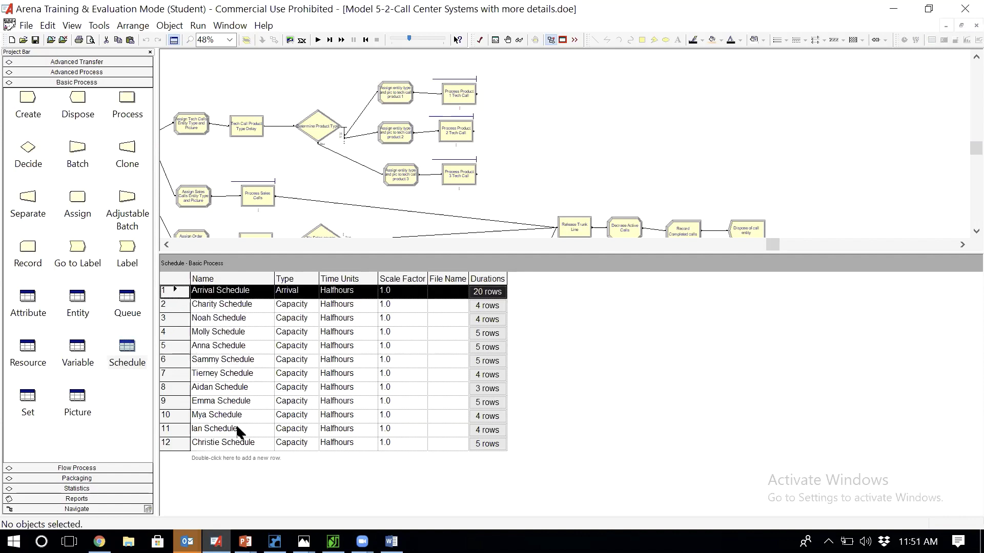
# In the Resource table, set the type of the row 2 resource to Based on Schedule
pyautogui.click(41, 364)
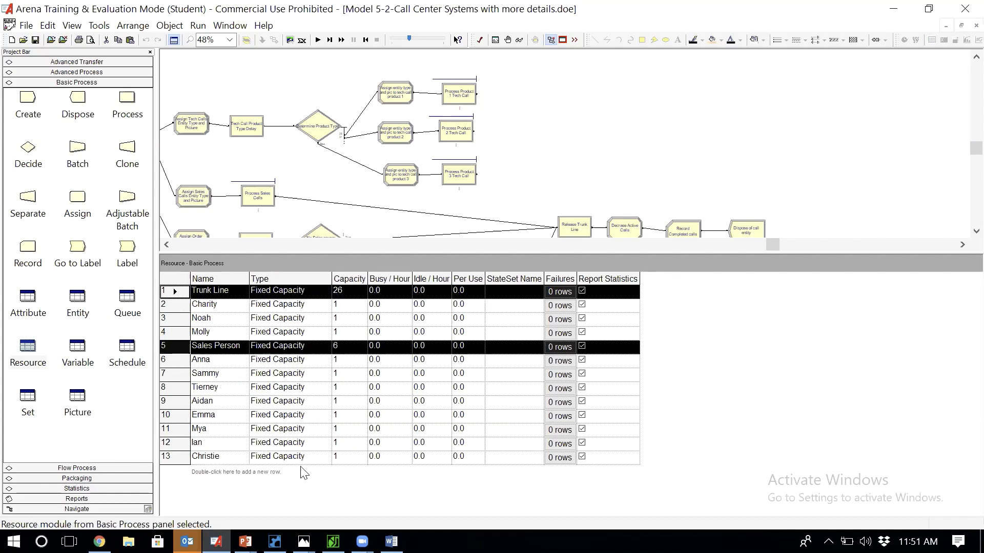
pyautogui.click(290, 306)
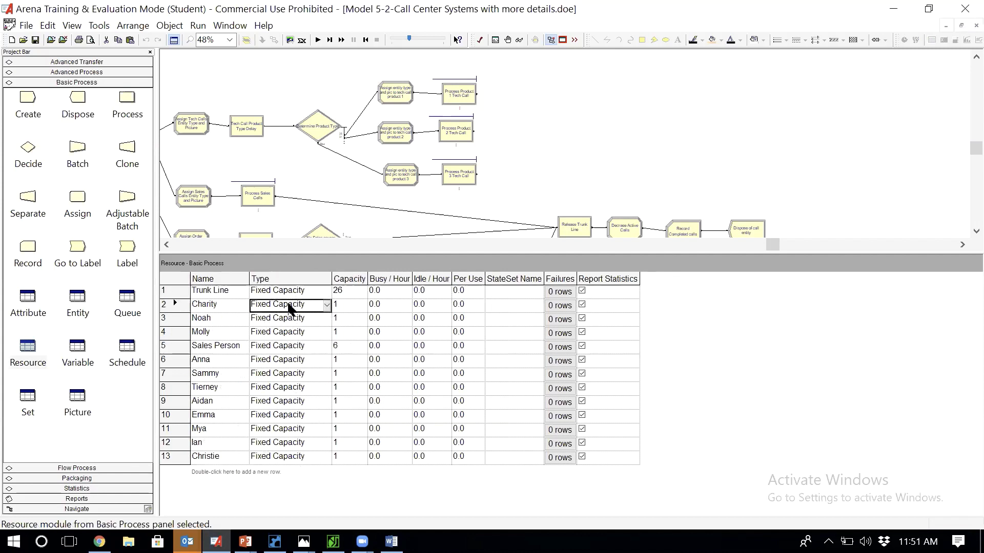
pyautogui.click(327, 305)
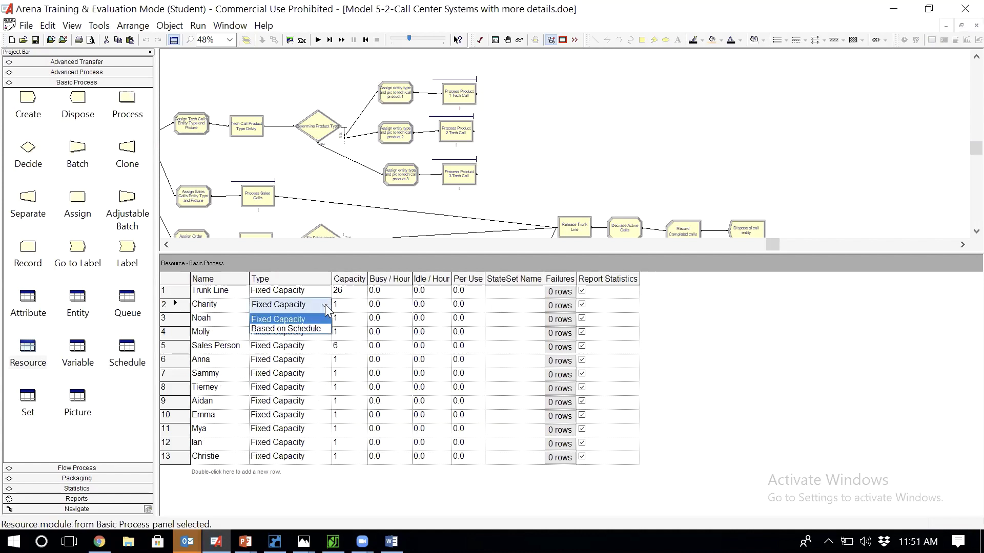
pyautogui.click(310, 331)
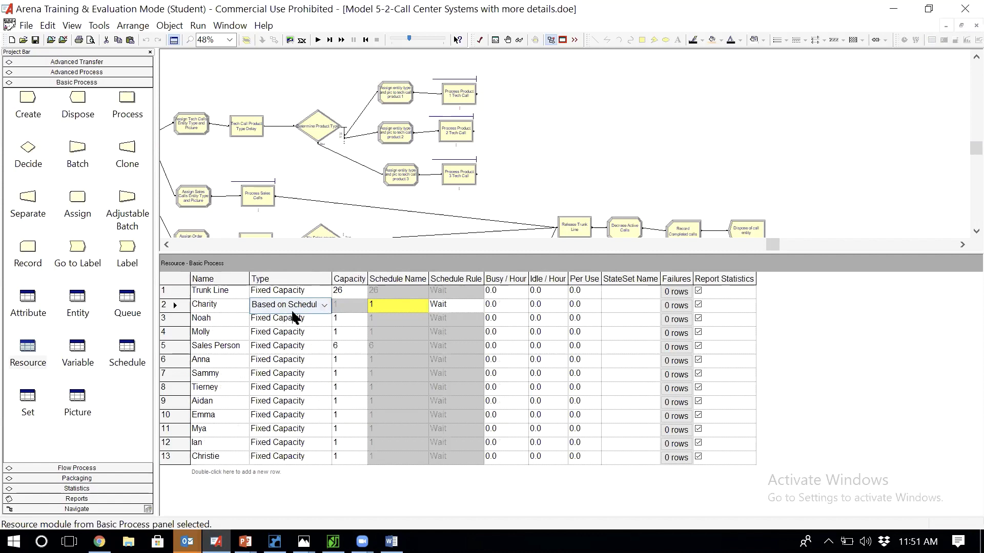
# Assign the row 2 resource the schedule bearing its own name and widen the Schedule Name column to show full names
pyautogui.click(402, 306)
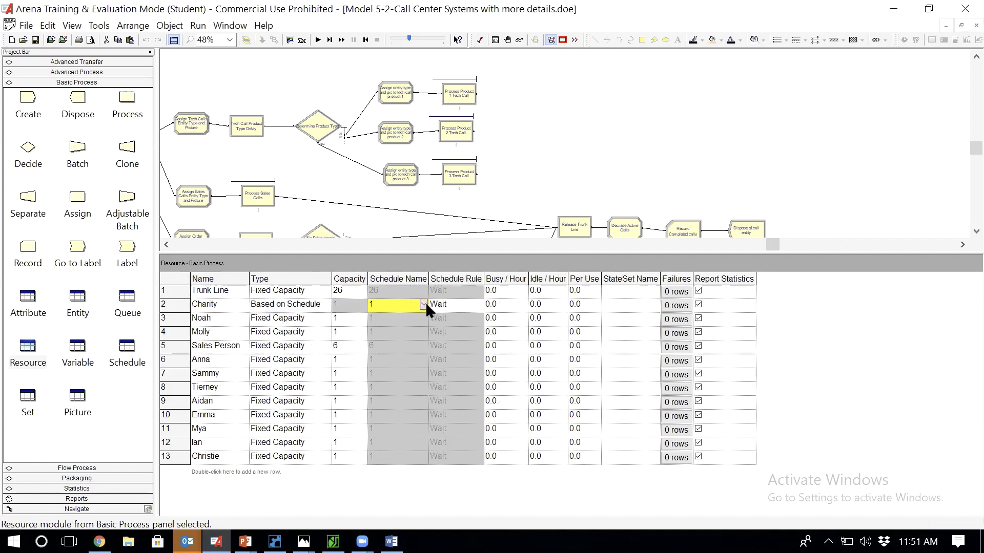
pyautogui.click(423, 304)
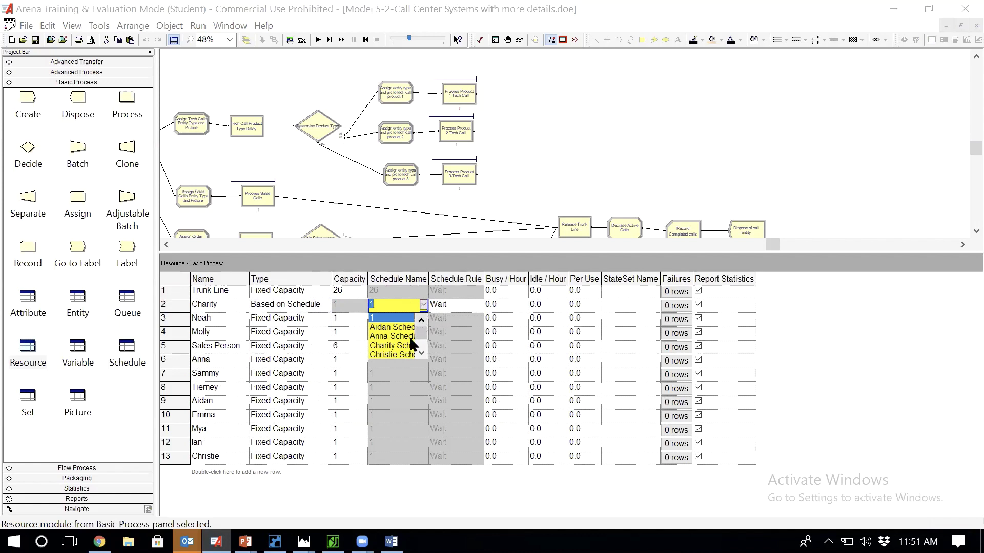
pyautogui.click(393, 345)
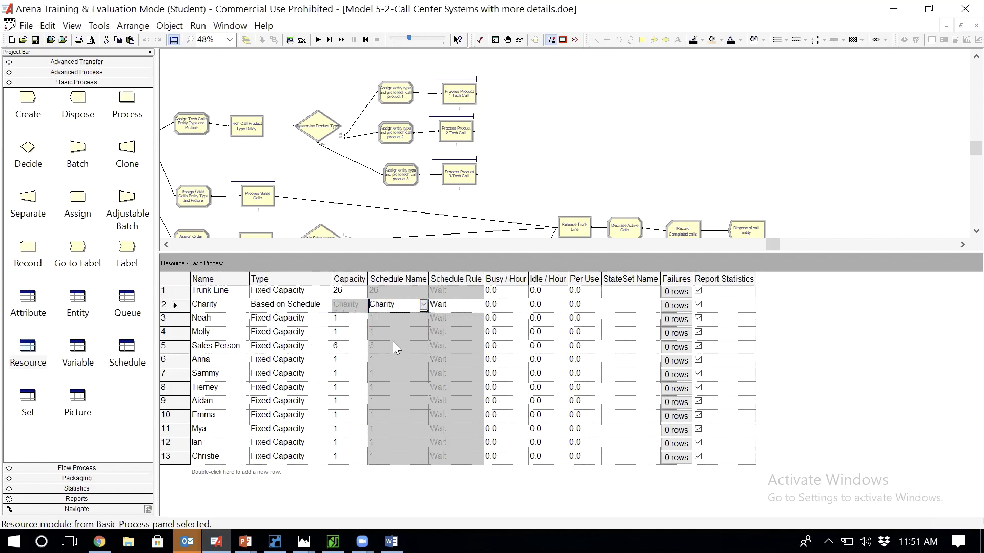
pyautogui.moveTo(430, 278); pyautogui.dragTo(478, 279)
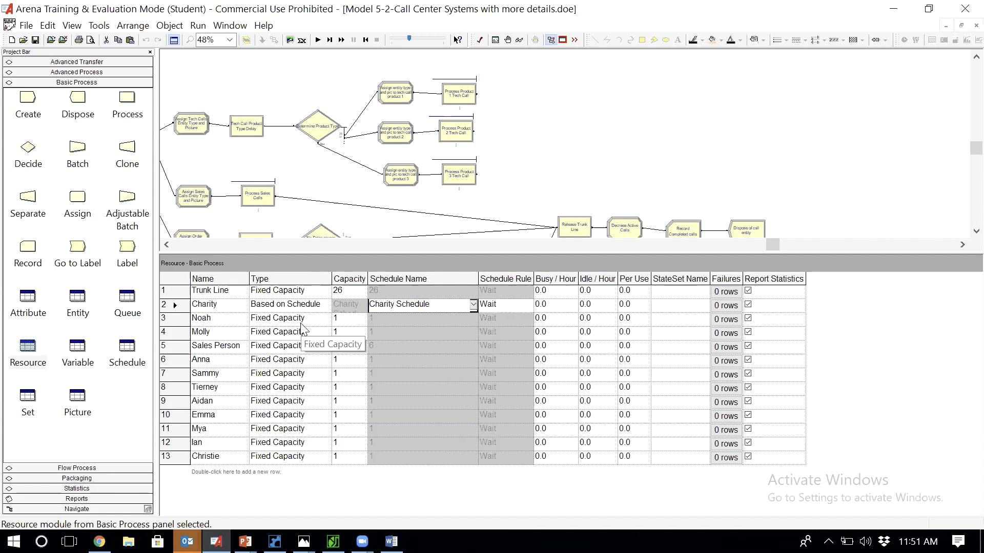
# Set the row 3 resource to Based on Schedule and assign the schedule bearing its own name
pyautogui.doubleClick(327, 321)
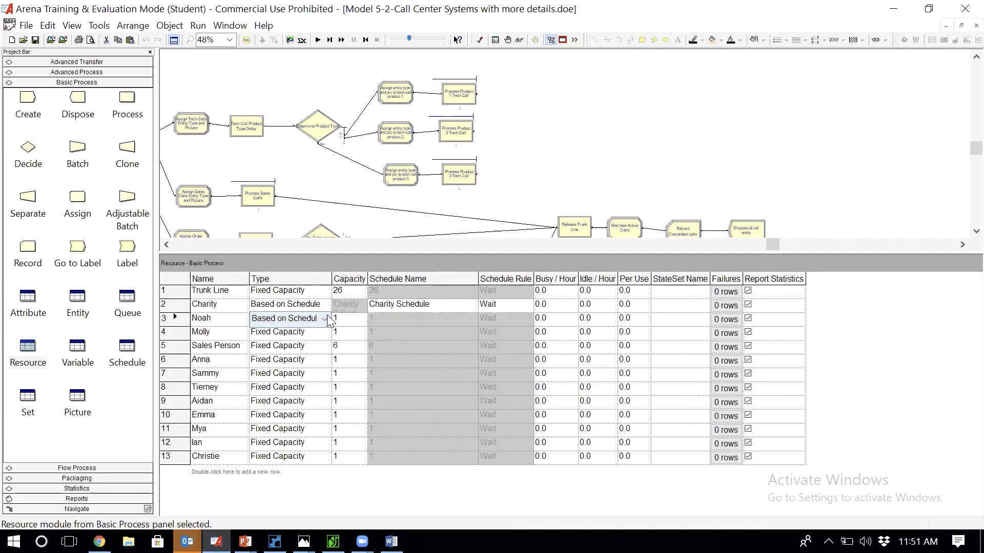
pyautogui.click(451, 318)
pyautogui.click(472, 319)
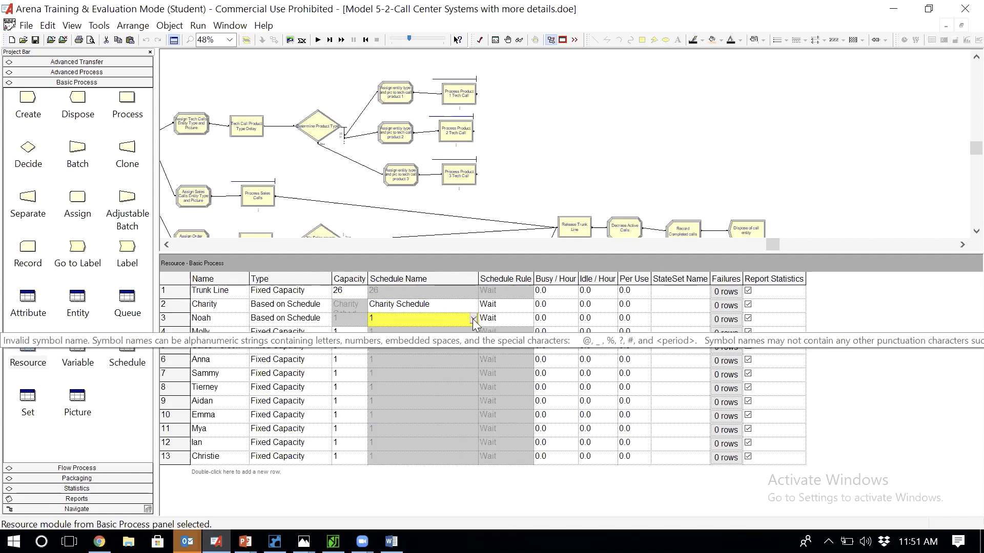
pyautogui.press('n')
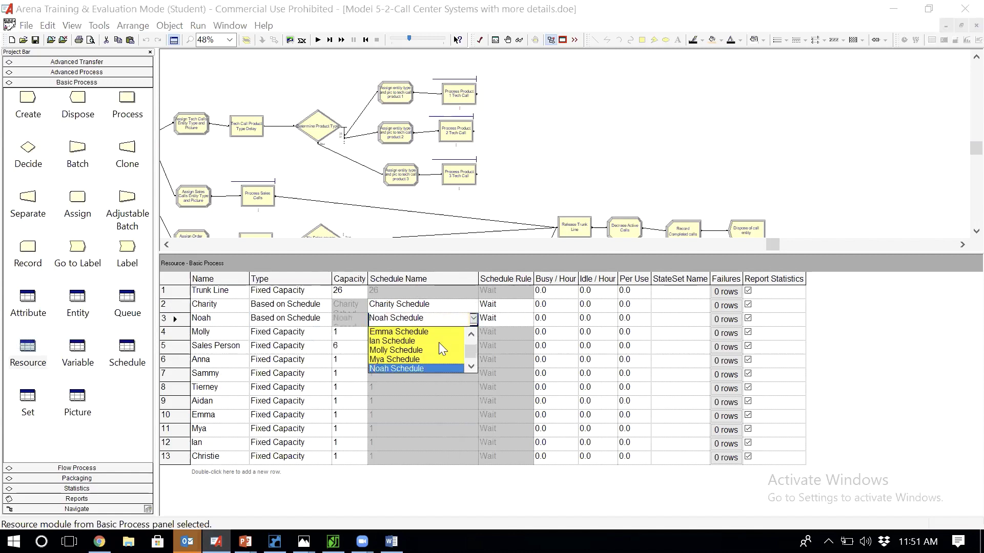
pyautogui.press('Return')
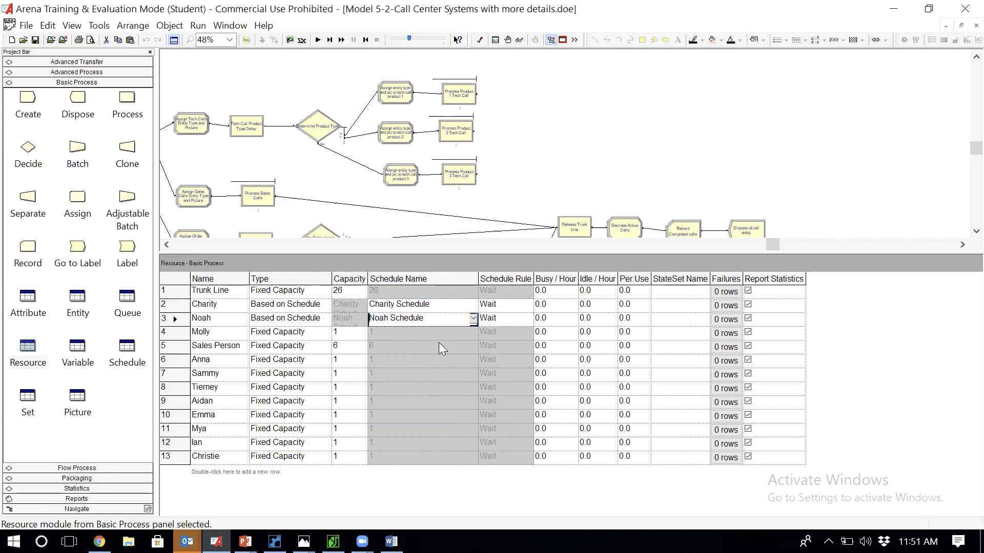
# Set the row 4 resource to Based on Schedule and assign the schedule bearing its own name
pyautogui.click(303, 333)
pyautogui.press('b')
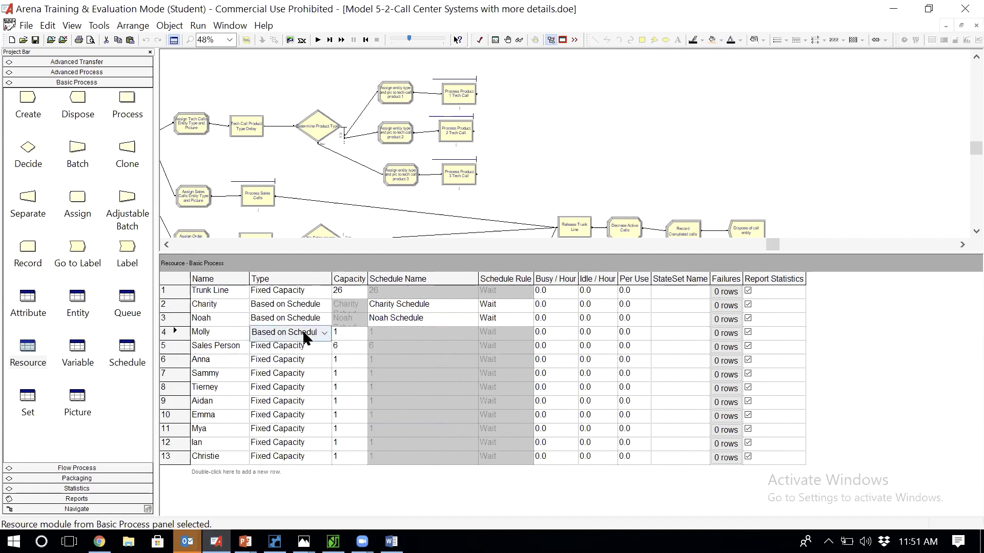
pyautogui.press('Tab')
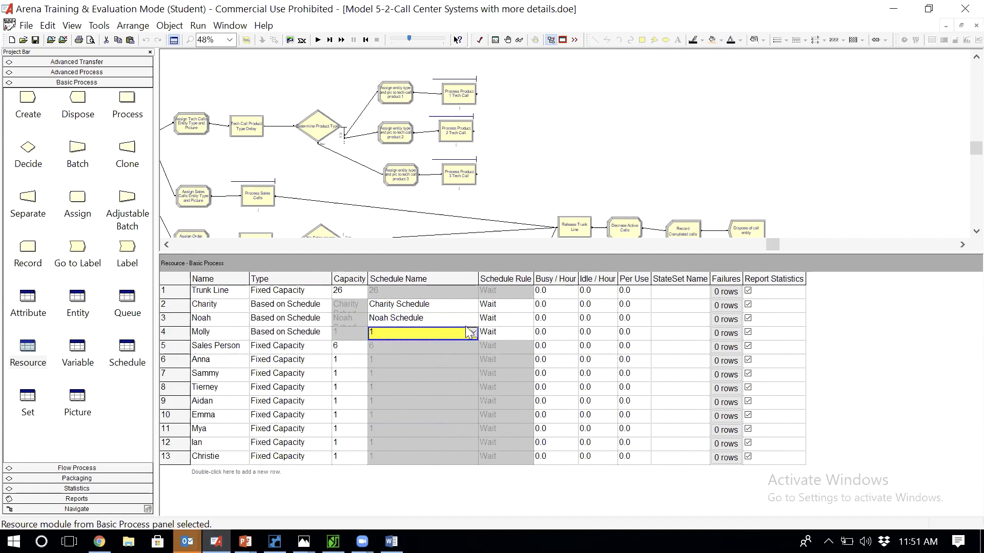
pyautogui.write('m')
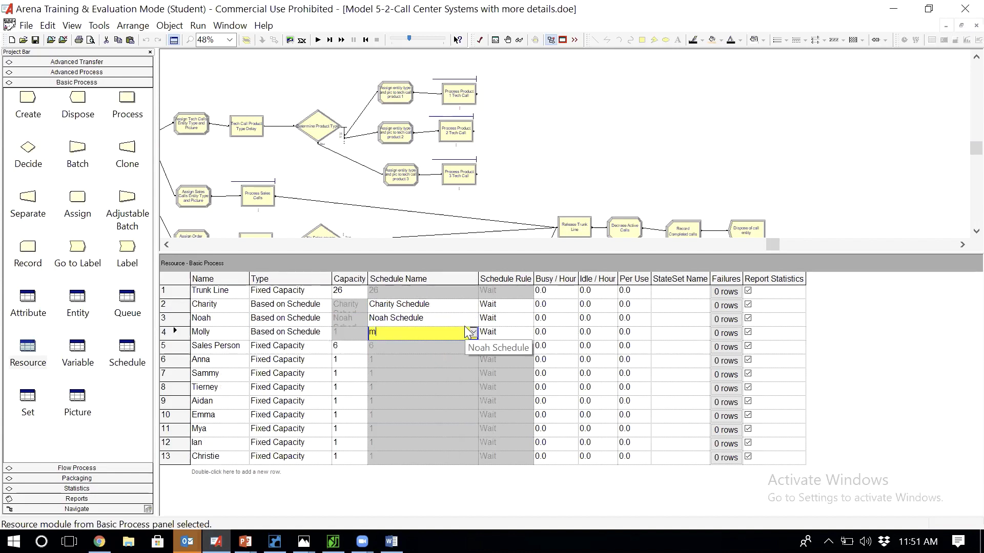
pyautogui.write('o')
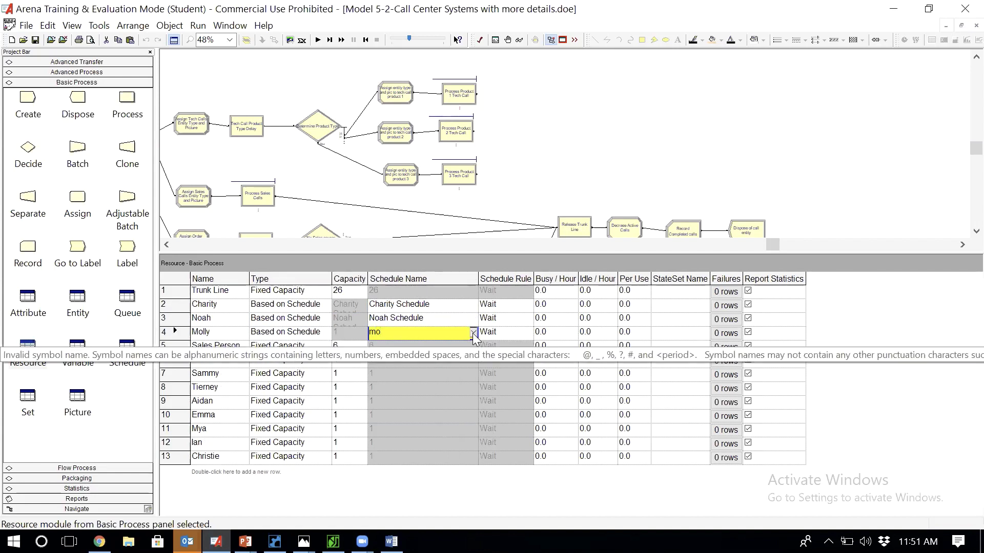
pyautogui.press('Return')
pyautogui.click(474, 333)
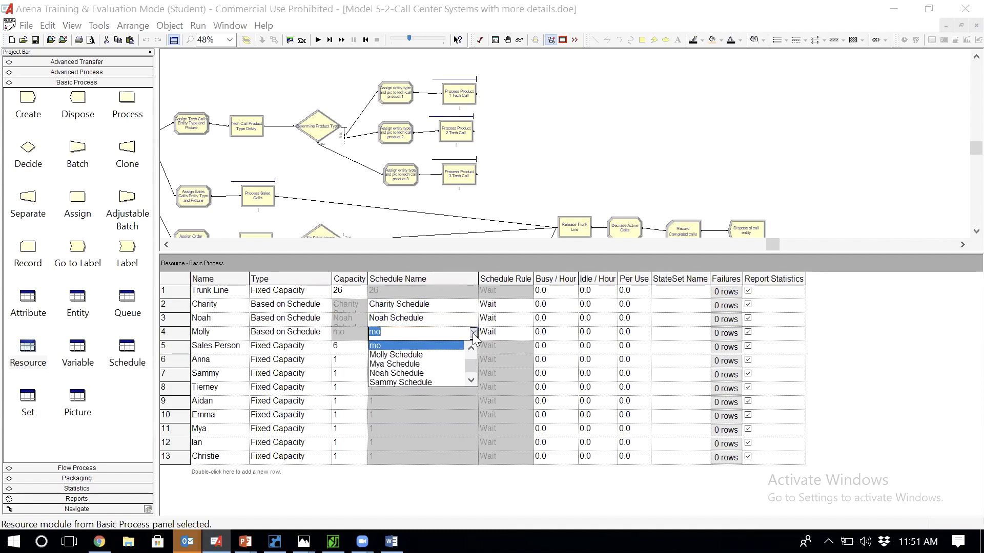
pyautogui.click(415, 355)
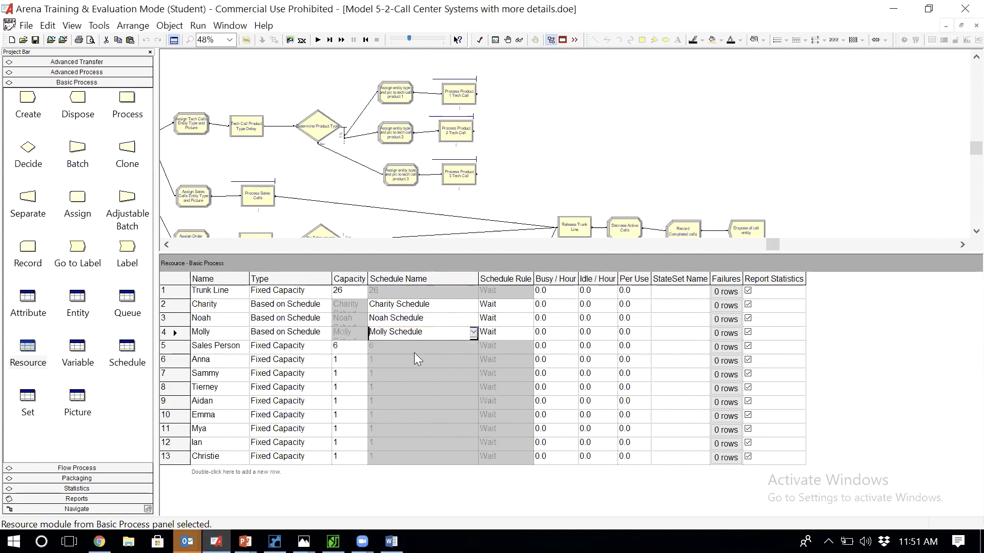
# Set the row 6 resource to Based on Schedule and assign the schedule bearing its own name
pyautogui.click(304, 351)
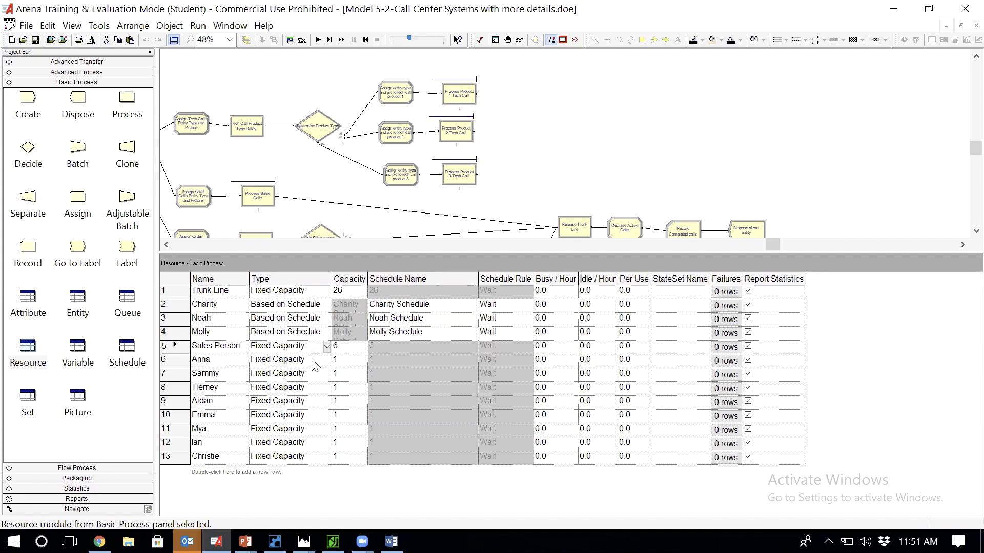
pyautogui.click(314, 364)
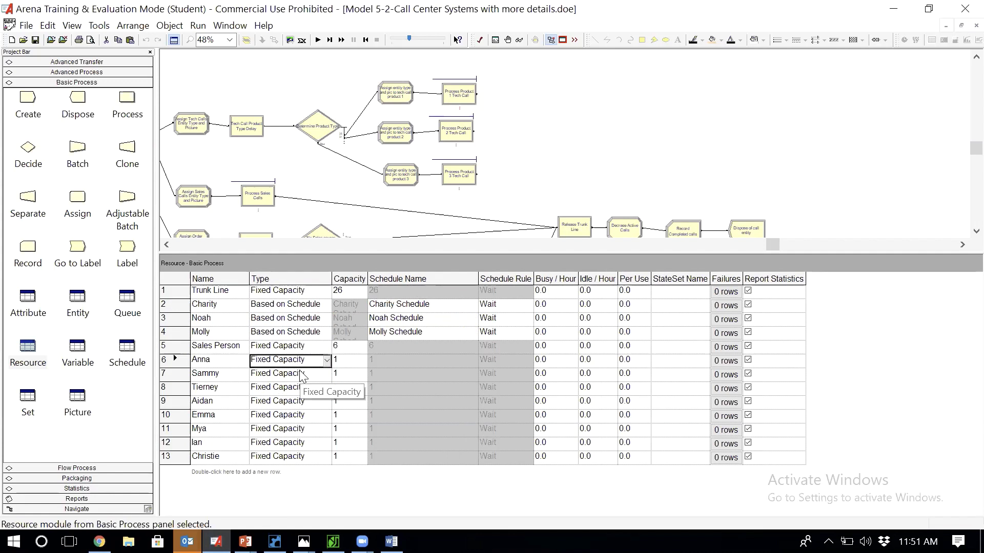
pyautogui.press('Down')
pyautogui.press('Tab')
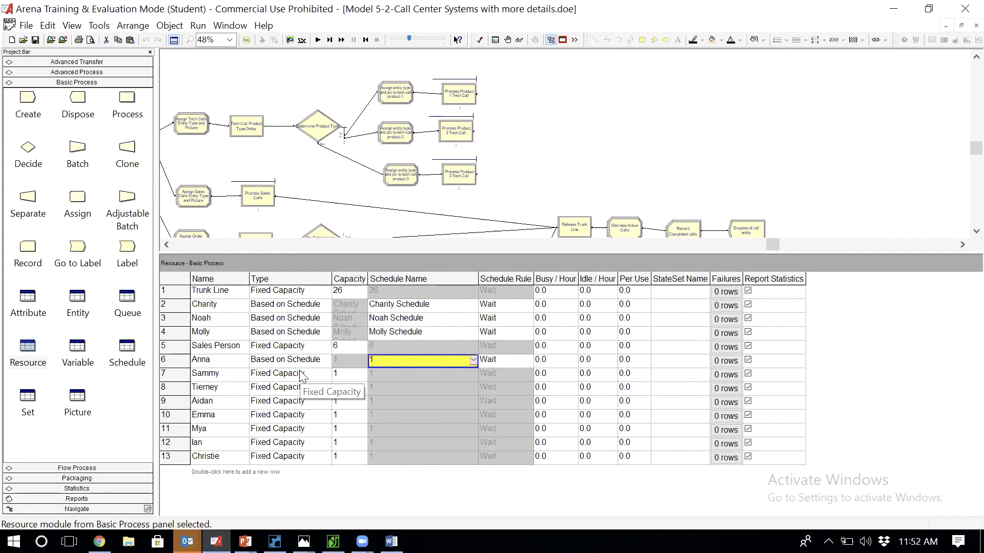
pyautogui.click(472, 361)
pyautogui.click(472, 361)
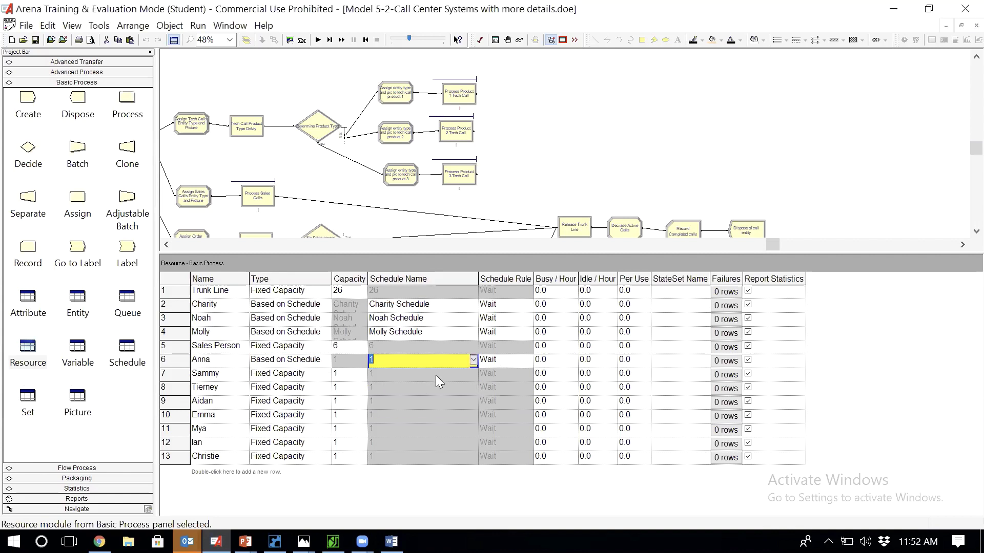
pyautogui.click(474, 360)
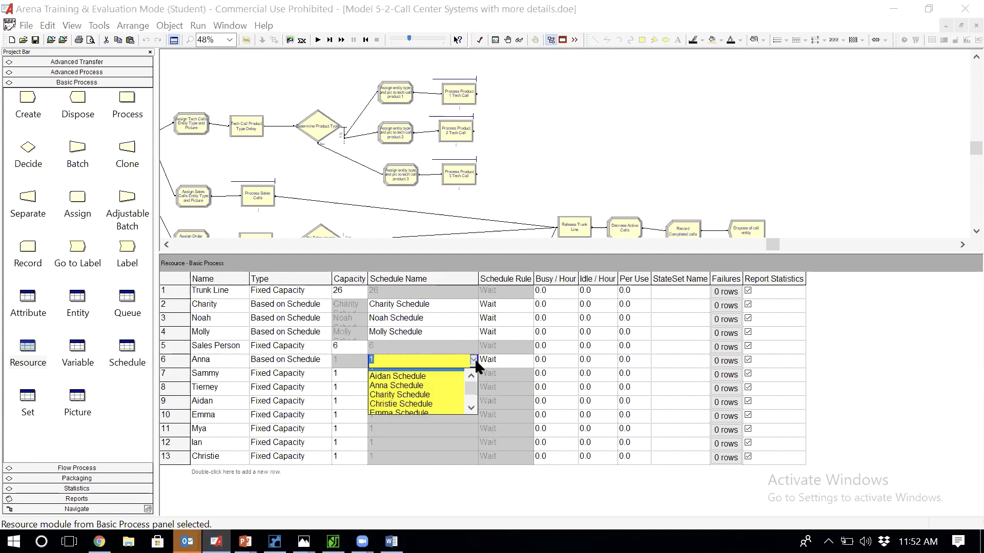
pyautogui.click(396, 392)
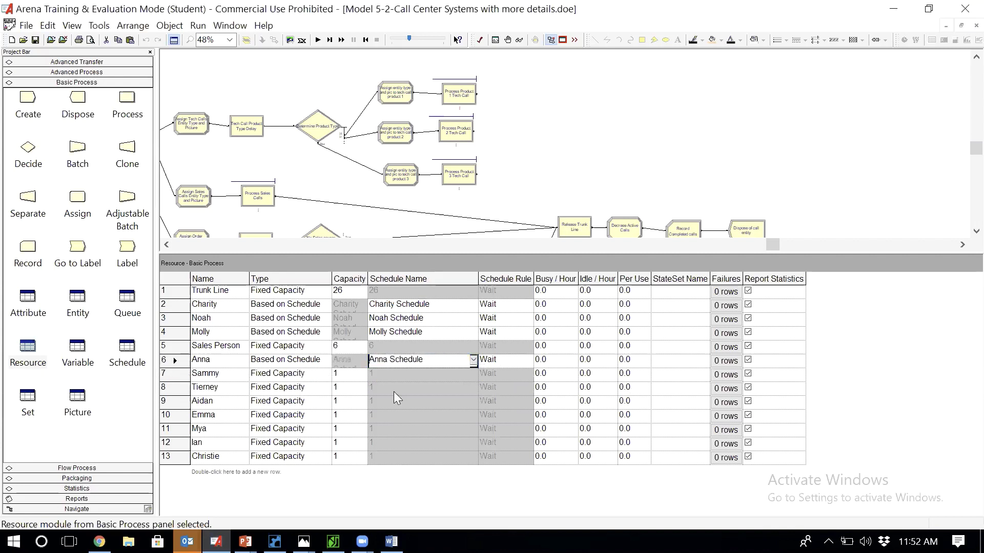
# Set the row 7 resource to Based on Schedule and assign the schedule bearing its own name
pyautogui.doubleClick(307, 377)
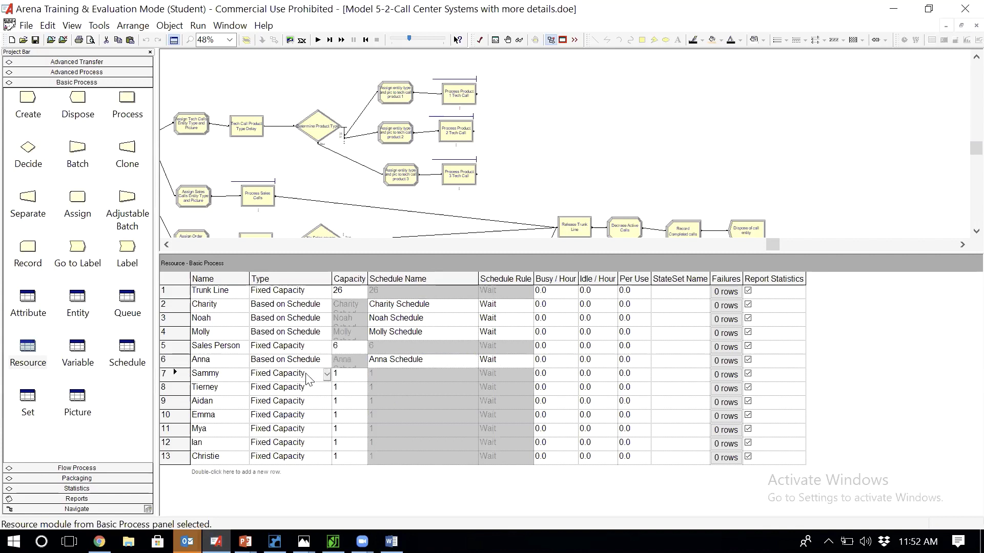
pyautogui.click(431, 373)
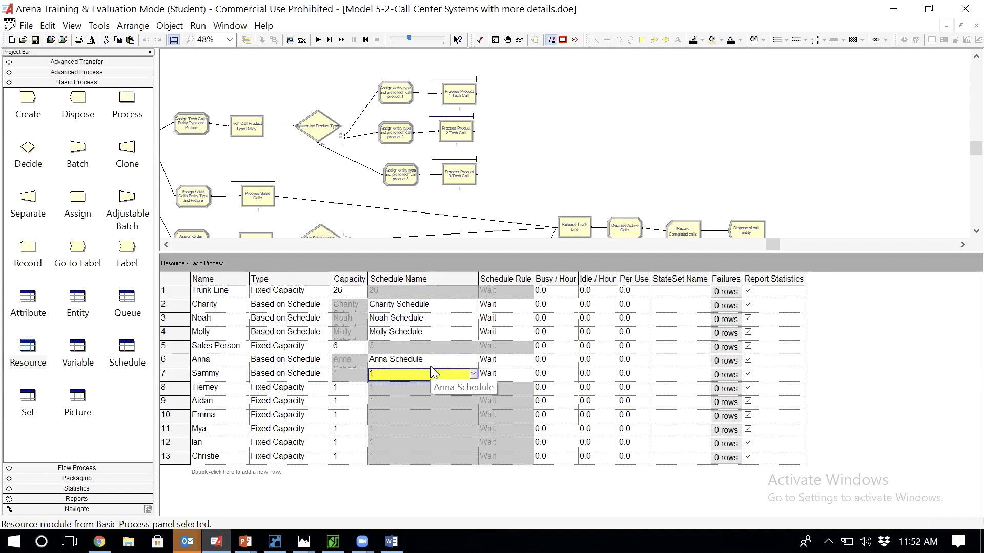
pyautogui.click(473, 374)
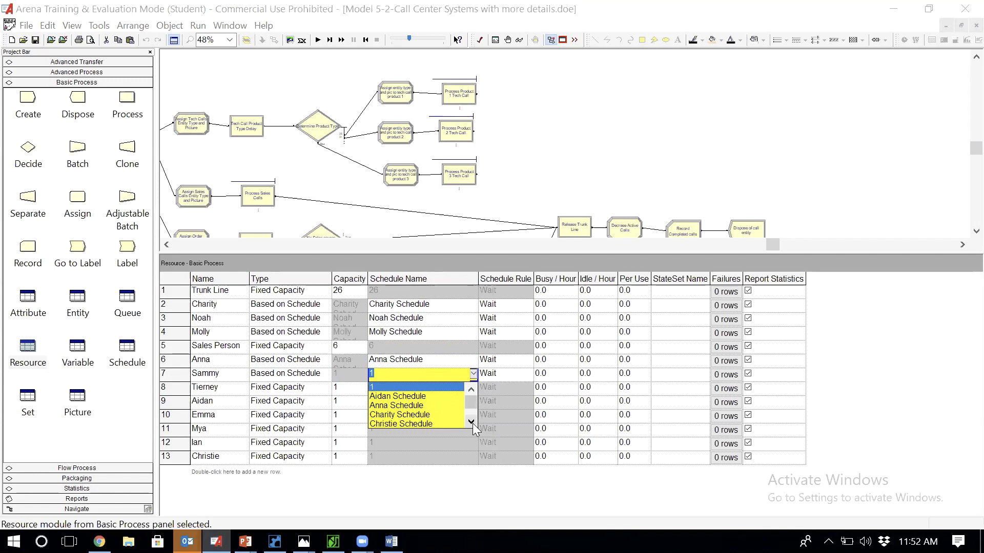
pyautogui.press('Down')
pyautogui.press('Down')
pyautogui.press('Down')
pyautogui.press('Down')
pyautogui.press('Down')
pyautogui.press('Down')
pyautogui.press('Down')
pyautogui.press('Down')
pyautogui.press('Down')
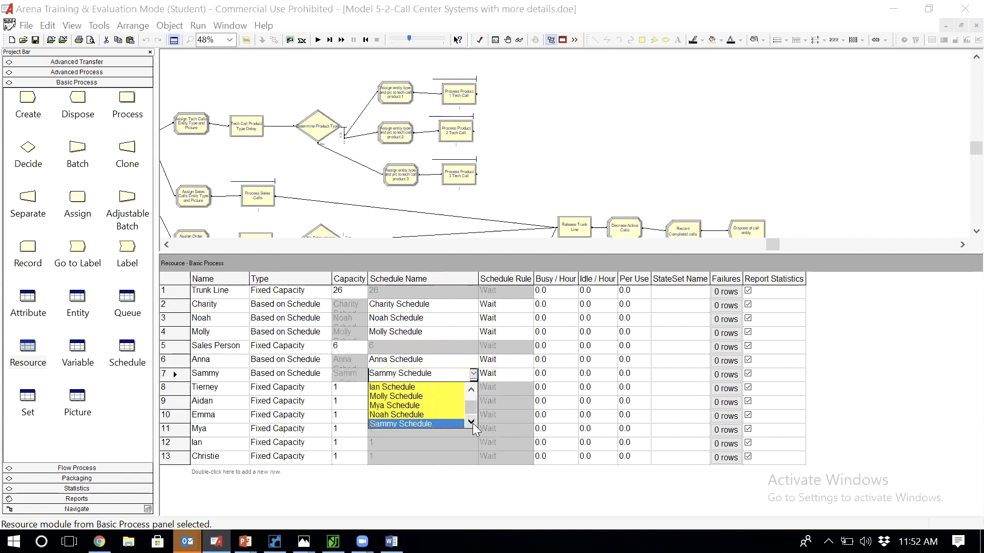
pyautogui.click(459, 424)
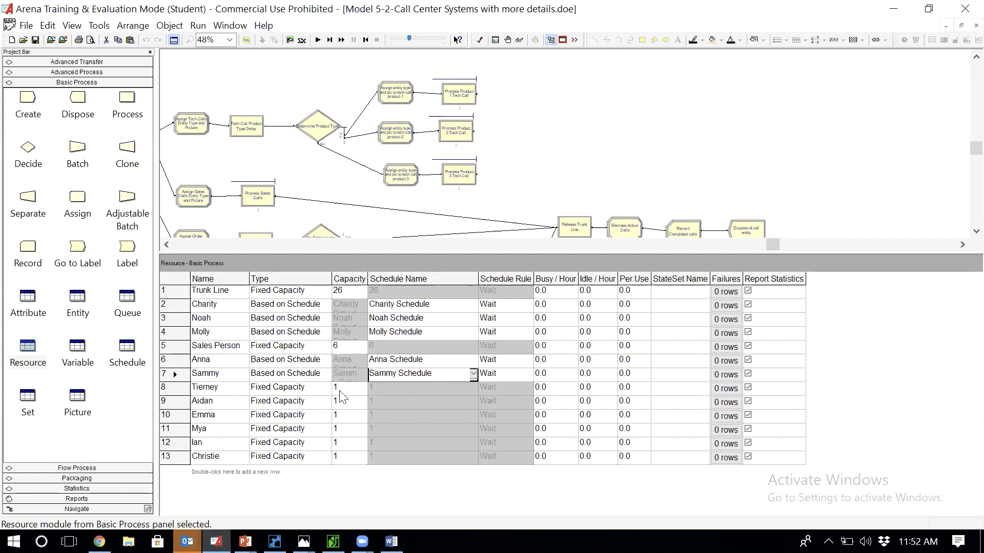
# Set the row 8 resource to Based on Schedule and assign the schedule bearing its own name
pyautogui.click(310, 390)
pyautogui.doubleClick(310, 389)
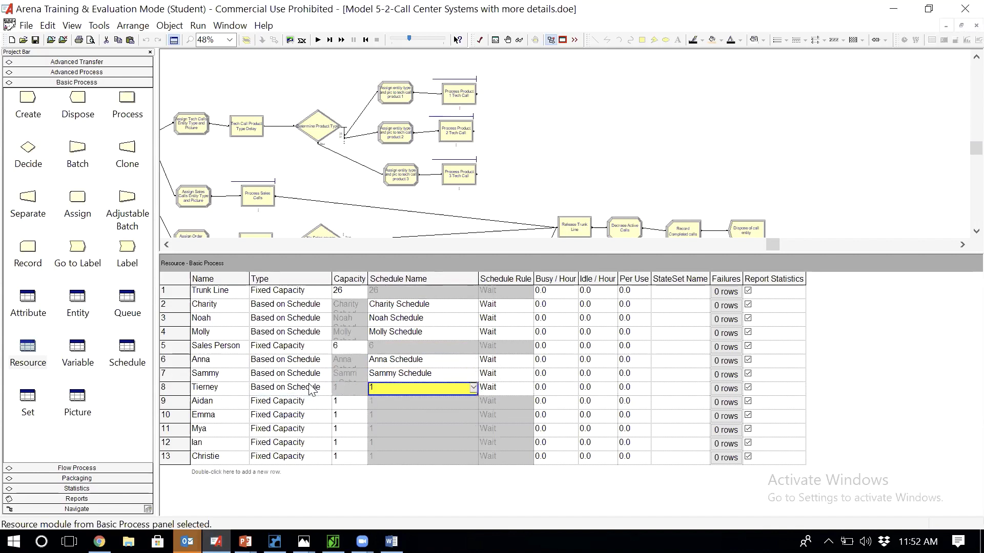
pyautogui.click(472, 388)
pyautogui.write('Tierney Schedule')
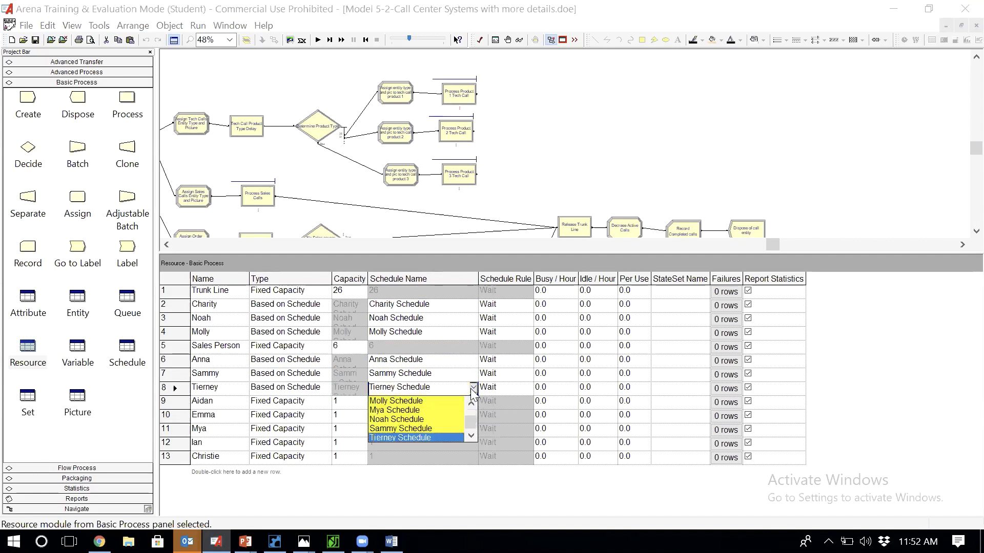
pyautogui.click(472, 393)
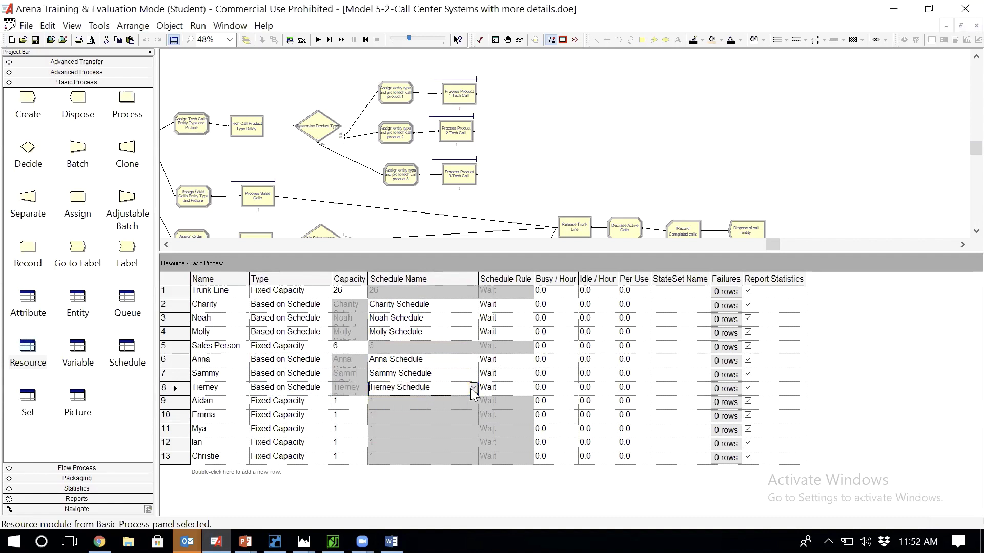
# Set the row 9 resource to Based on Schedule and assign the schedule bearing its own name
pyautogui.click(317, 407)
pyautogui.doubleClick(316, 405)
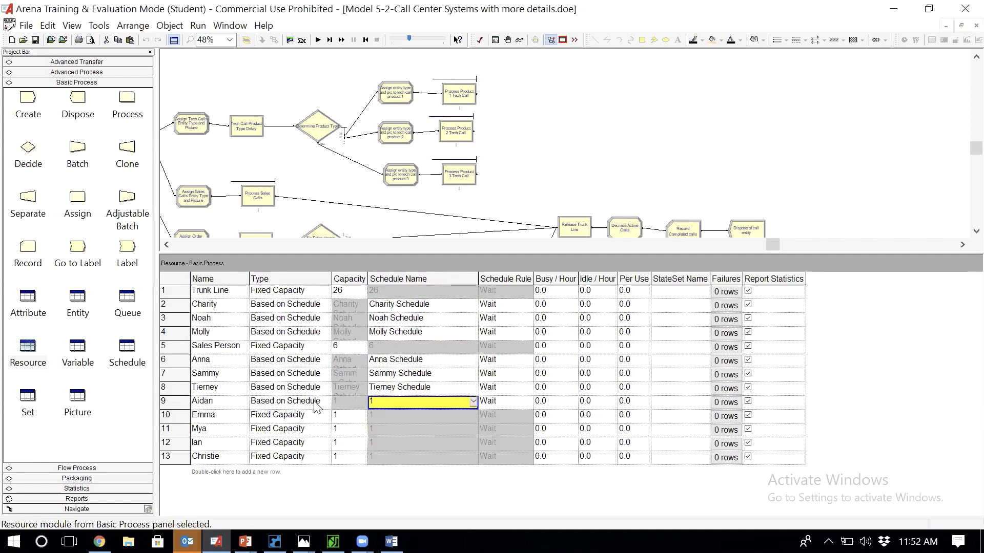
pyautogui.click(473, 403)
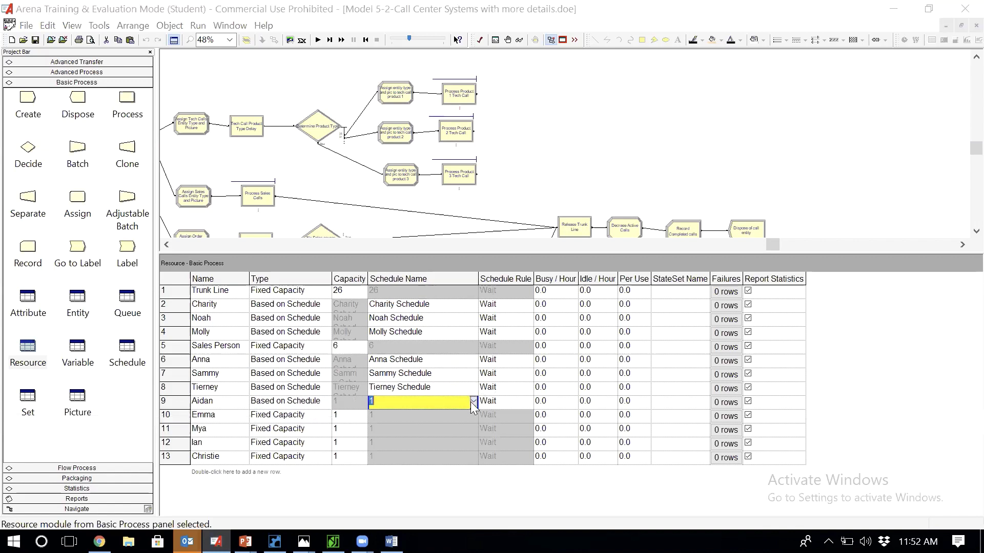
pyautogui.click(430, 424)
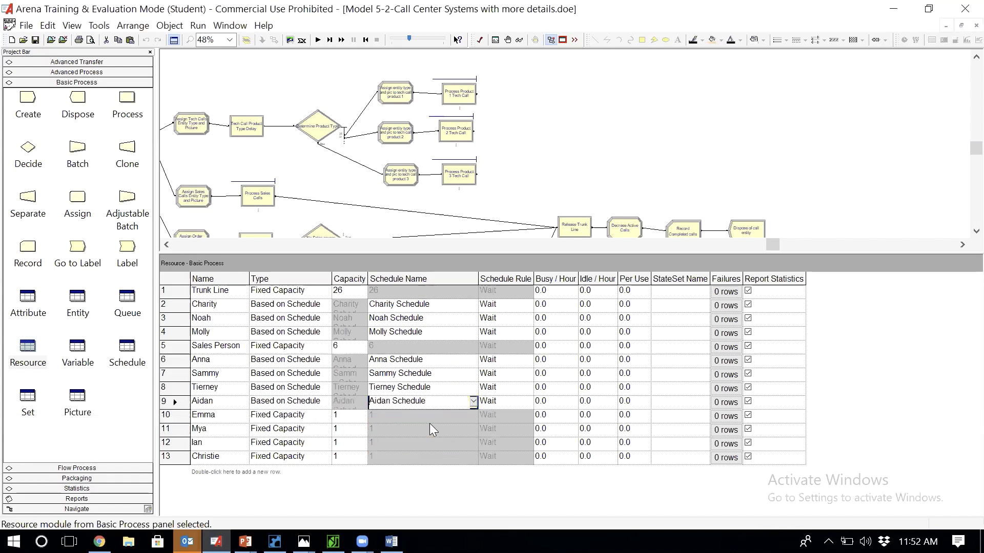
# Set the row 10 resource to Based on Schedule and assign the schedule bearing its own name
pyautogui.doubleClick(303, 420)
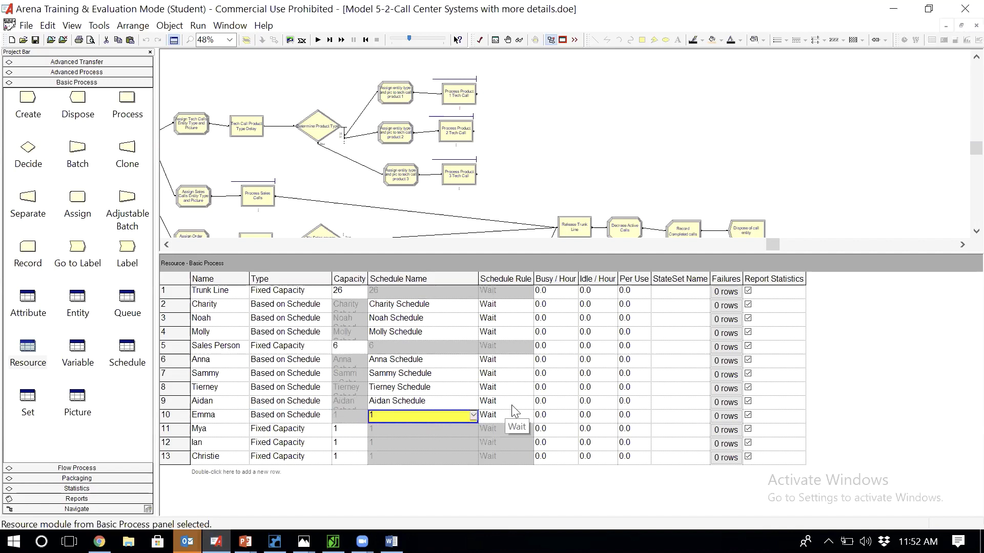
pyautogui.click(473, 415)
pyautogui.click(474, 418)
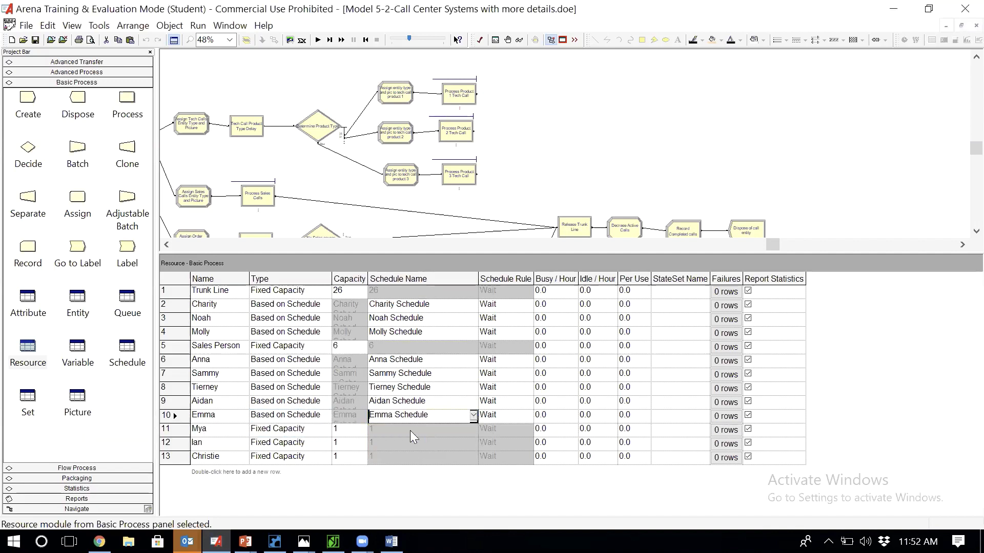
# Set the row 11 resource to Based on Schedule and assign the schedule bearing its own name
pyautogui.doubleClick(299, 432)
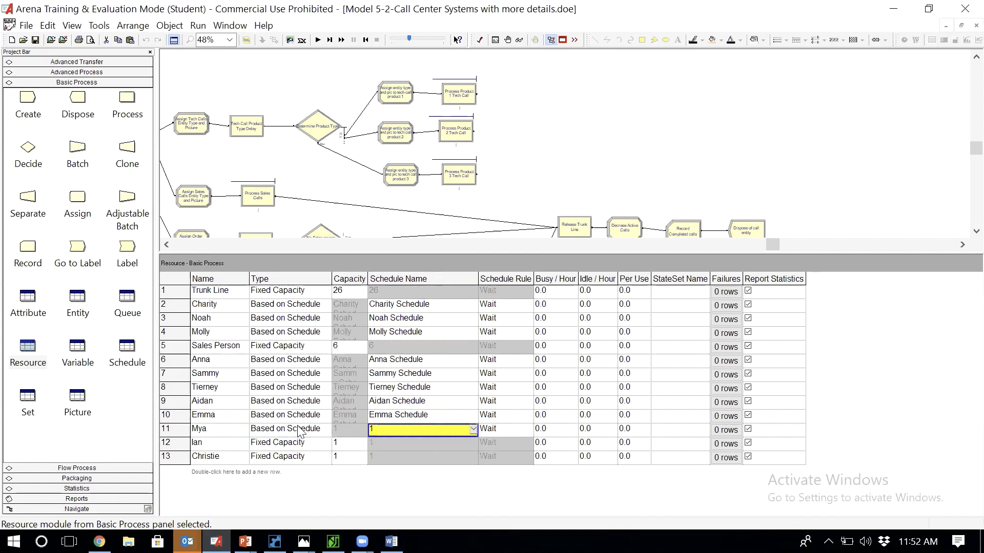
pyautogui.click(473, 430)
pyautogui.write('M')
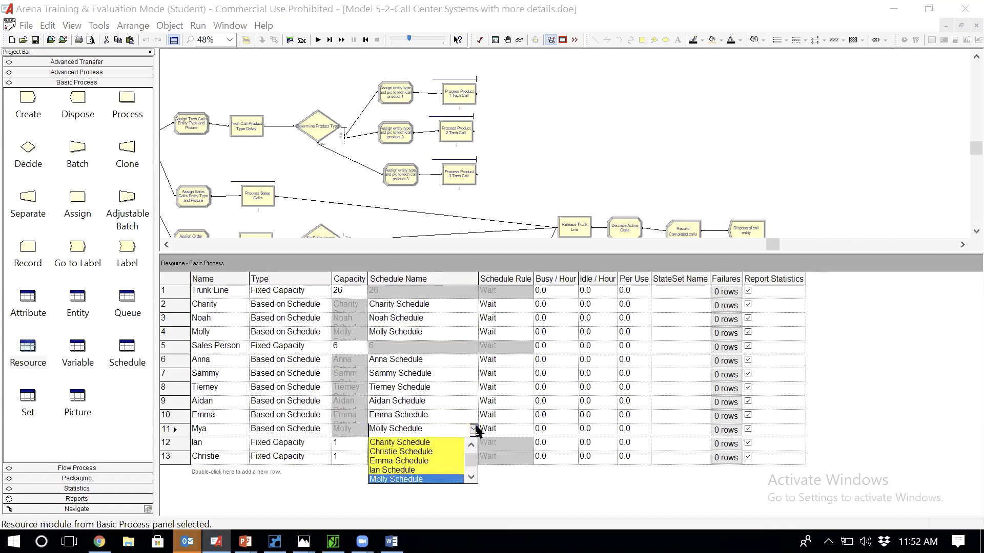
pyautogui.write('y')
pyautogui.click(473, 429)
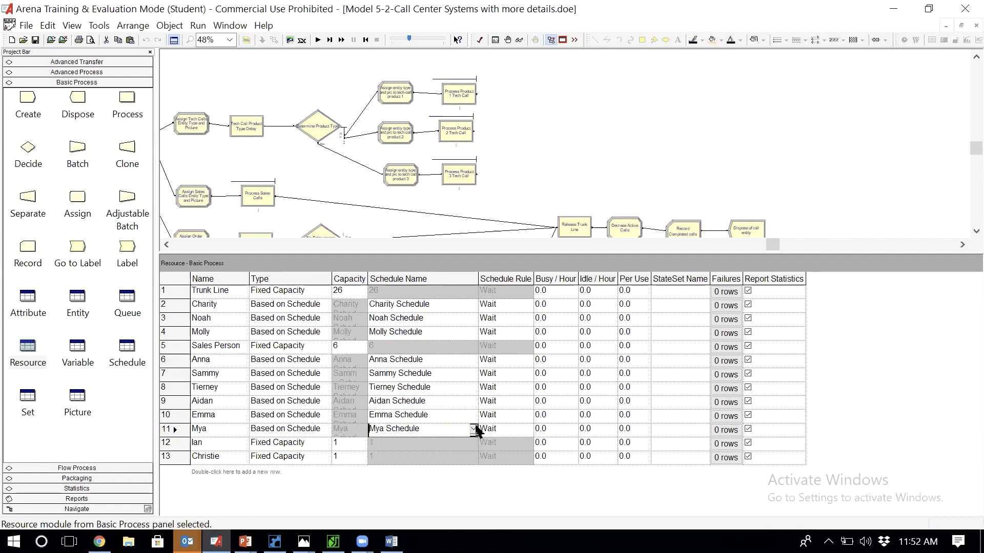
# Set the row 12 resource to Based on Schedule and assign the schedule bearing its own name
pyautogui.doubleClick(319, 443)
pyautogui.press('Tab')
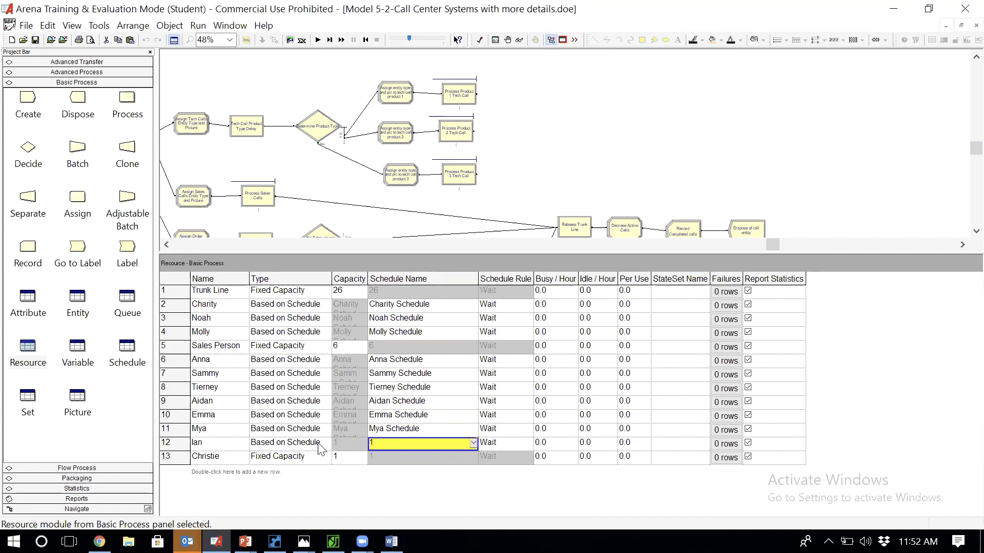
pyautogui.click(473, 444)
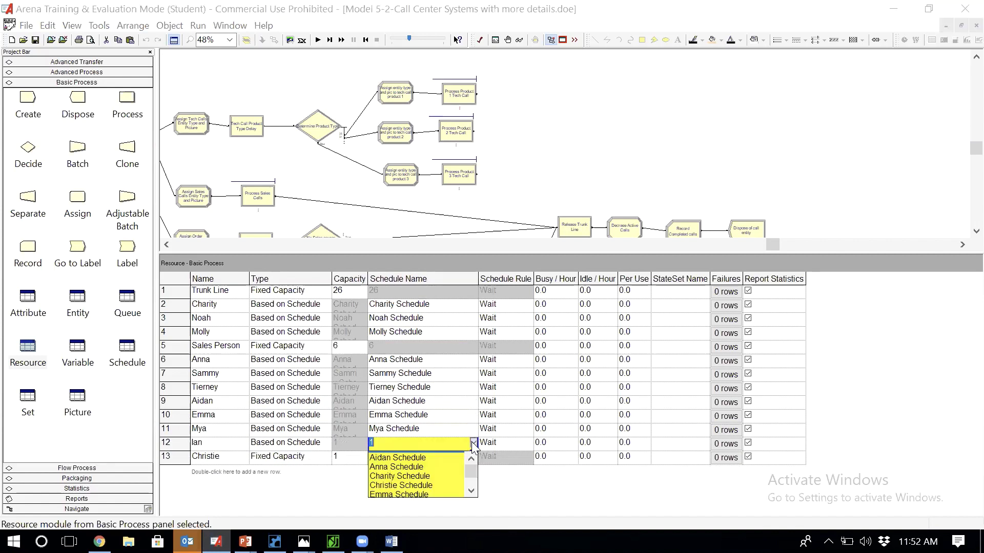
pyautogui.write('i')
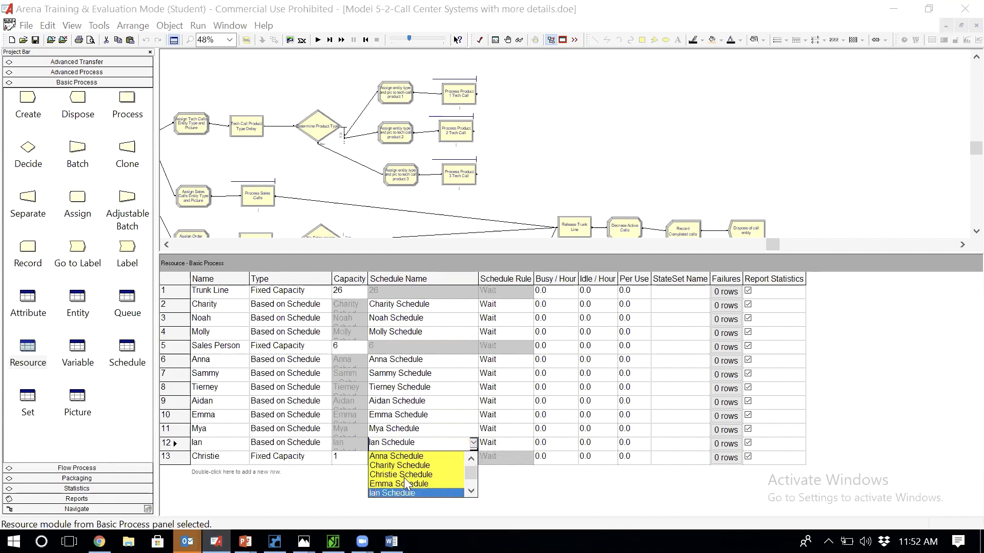
pyautogui.press('Return')
# Set the row 13 resource to Based on Schedule and assign the schedule bearing its own name
pyautogui.click(317, 457)
pyautogui.write('b')
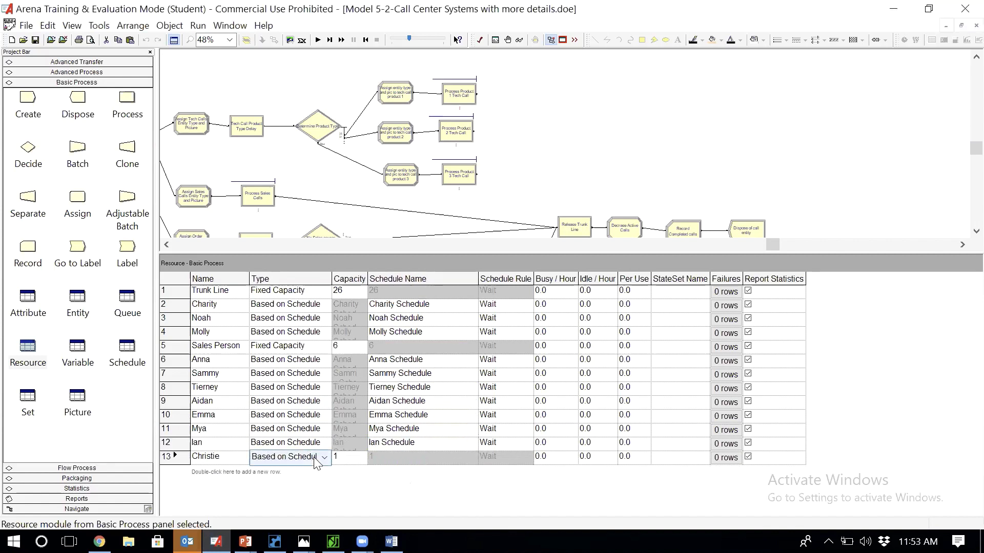
pyautogui.press('Tab')
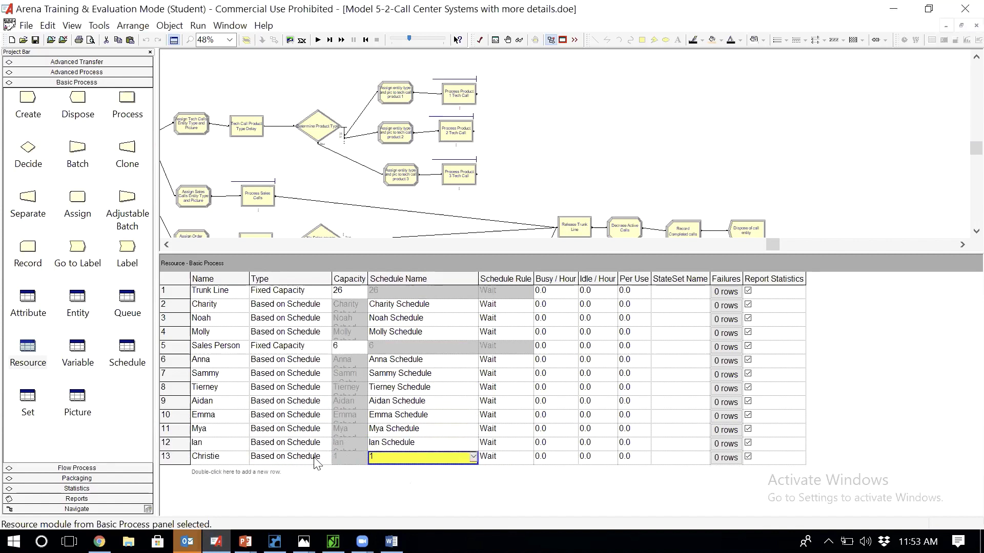
pyautogui.click(473, 456)
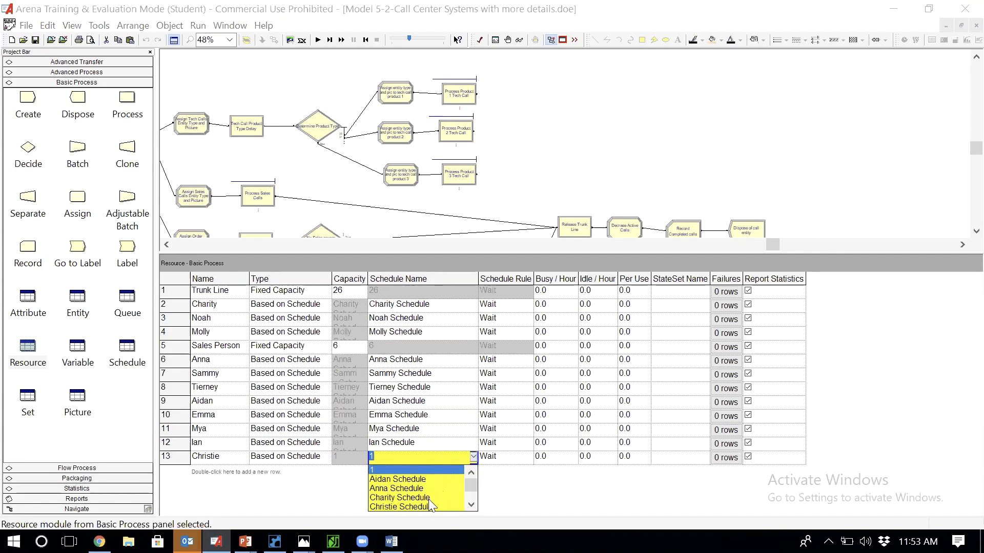
pyautogui.click(401, 507)
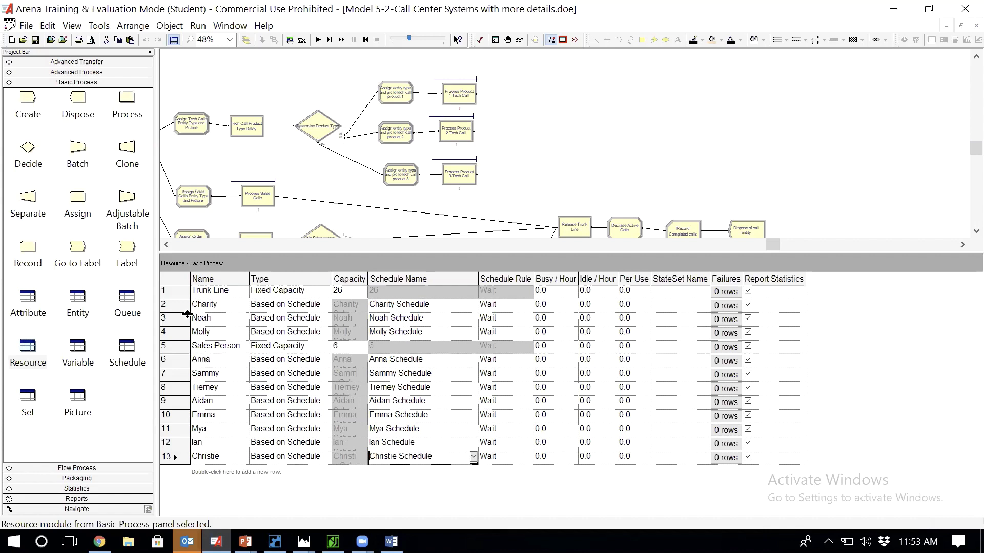
# Compare the schedules defined in the Schedule module with the assignments in the Resource module
pyautogui.click(31, 350)
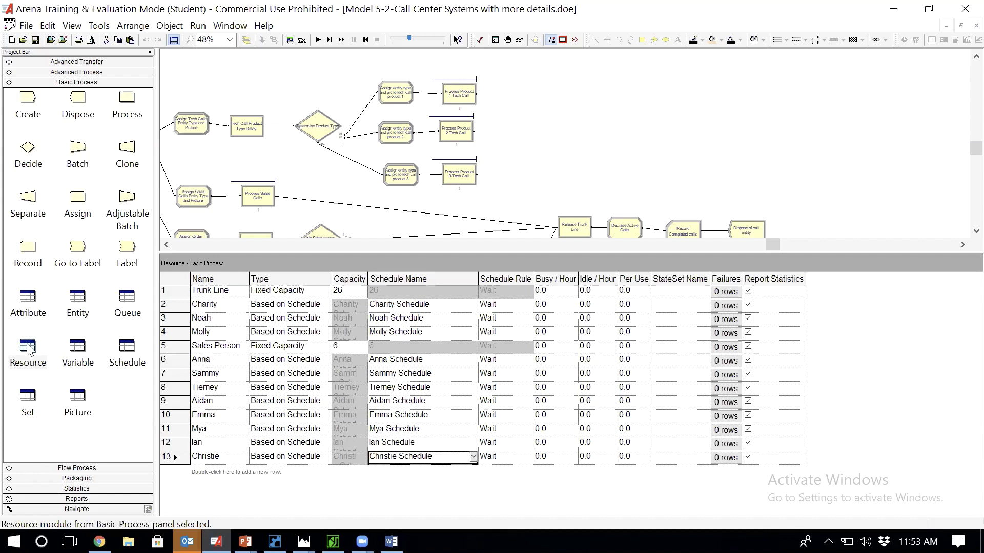
pyautogui.click(128, 354)
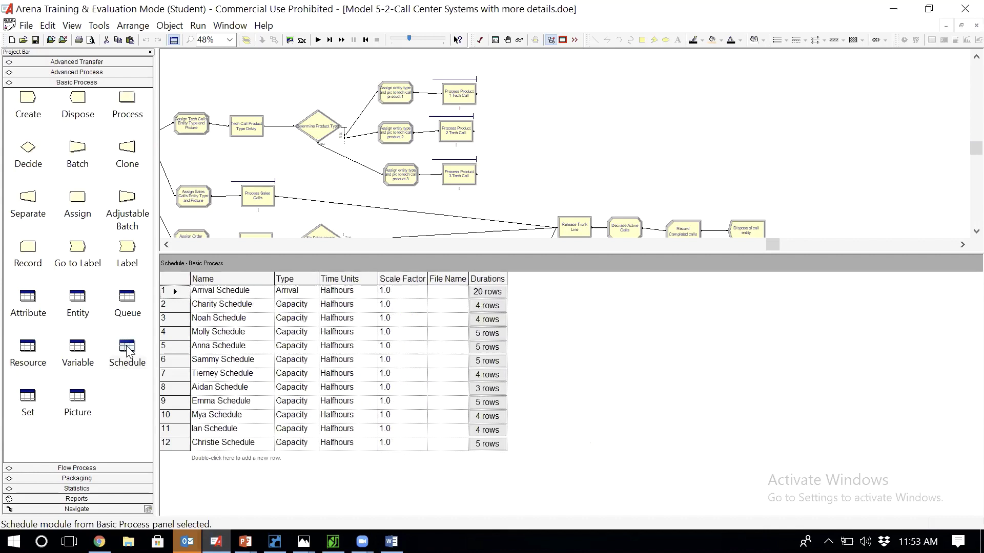
pyautogui.click(19, 349)
pyautogui.click(131, 351)
pyautogui.click(23, 351)
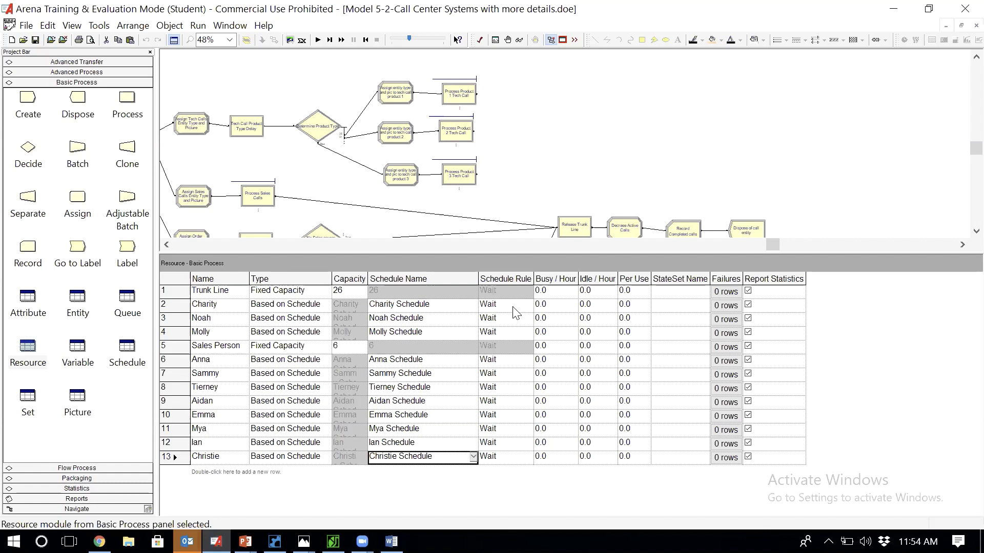
# Set the Schedule Rule to Ignore for the resources in rows 2, 3 and 4
pyautogui.click(514, 307)
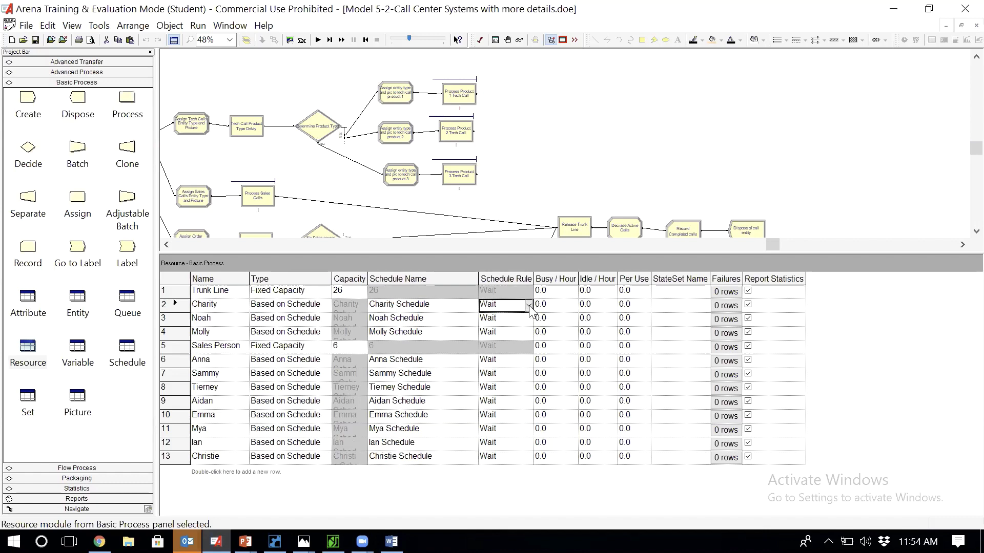
pyautogui.click(530, 308)
pyautogui.click(516, 326)
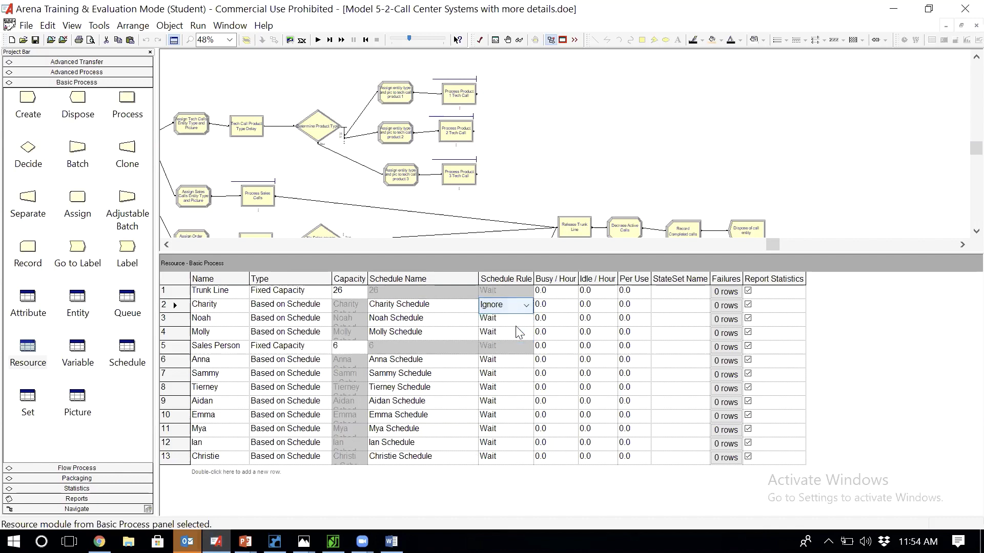
pyautogui.click(516, 323)
pyautogui.click(515, 318)
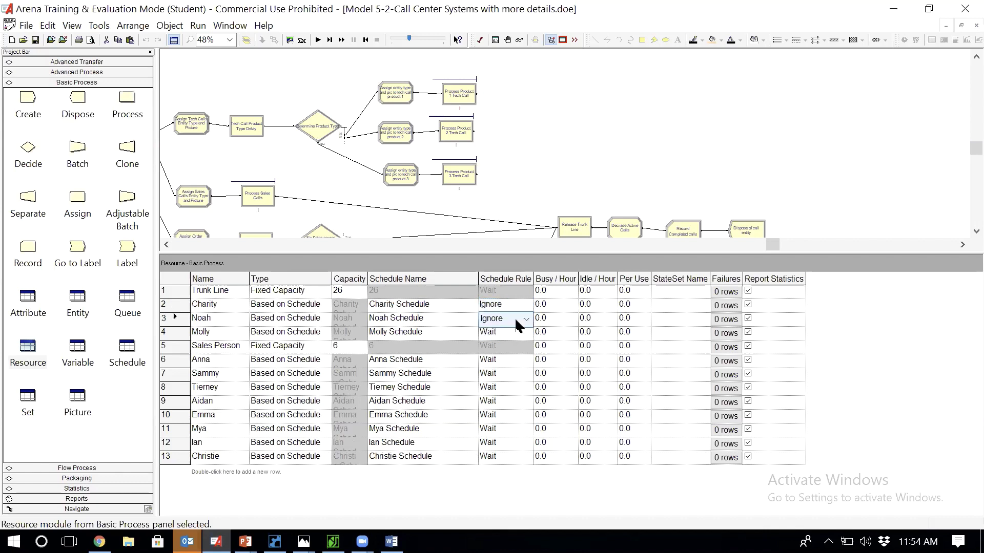
pyautogui.press('Tab')
pyautogui.doubleClick(512, 334)
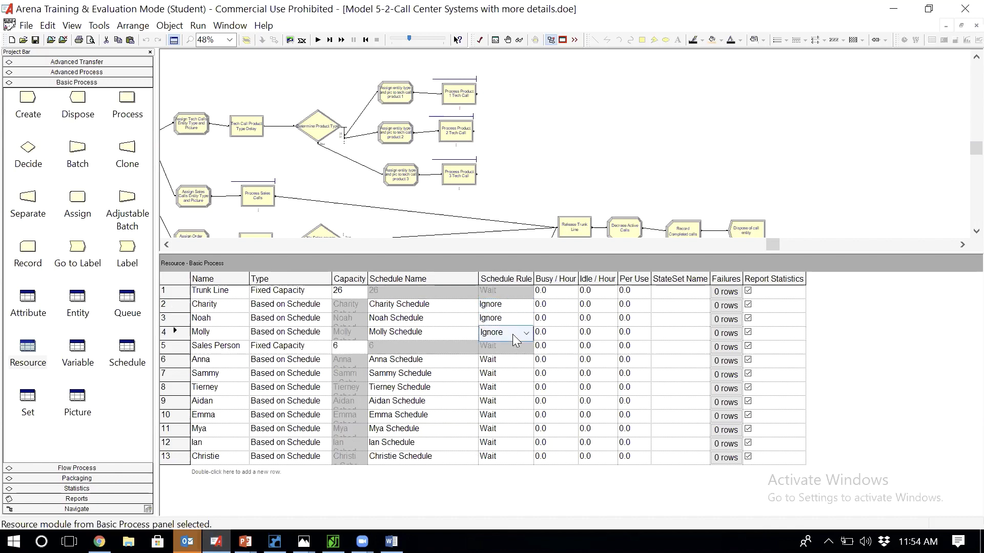
pyautogui.press('Tab')
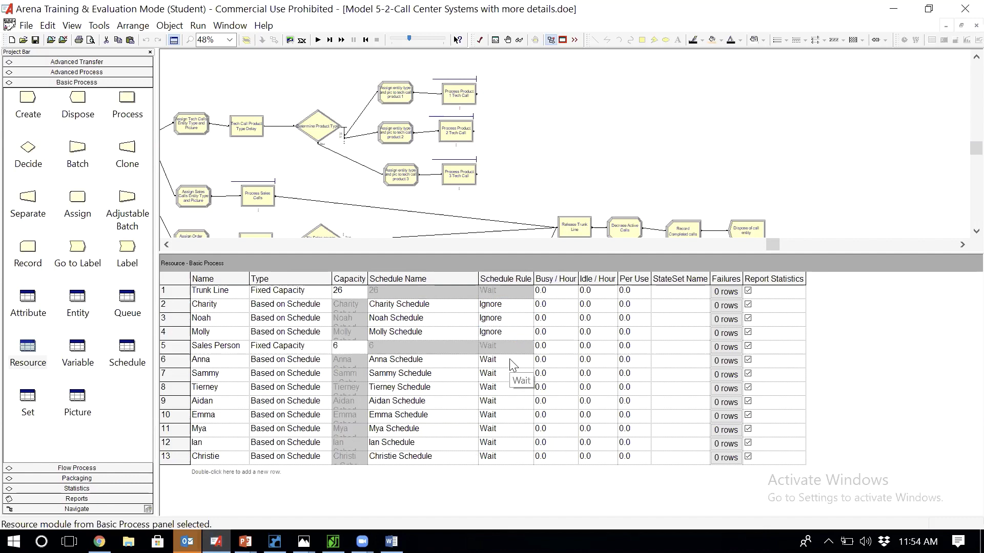
# Set the Schedule Rule to Ignore for the resources in rows 6, 7 and 8
pyautogui.click(512, 361)
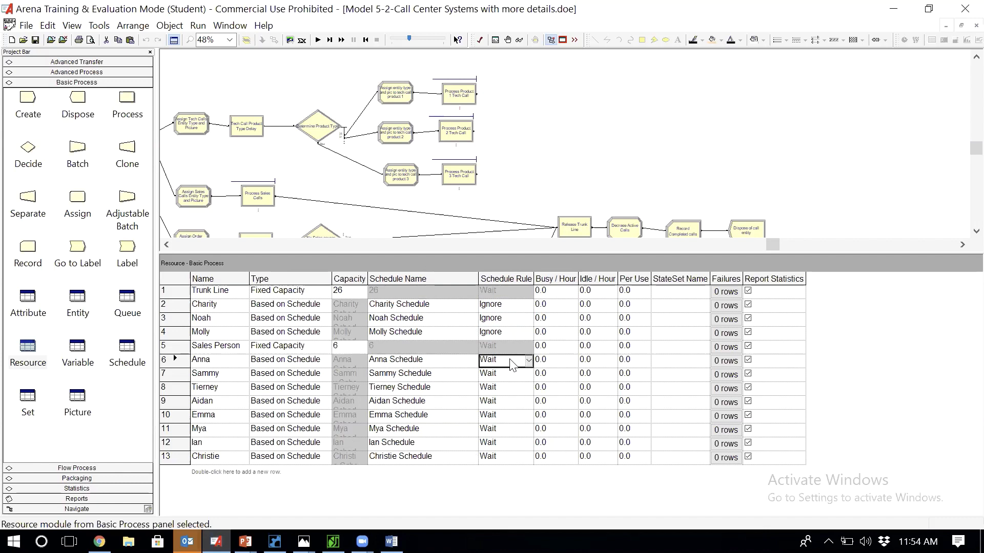
pyautogui.doubleClick(511, 363)
pyautogui.press('Tab')
pyautogui.click(505, 376)
pyautogui.doubleClick(505, 375)
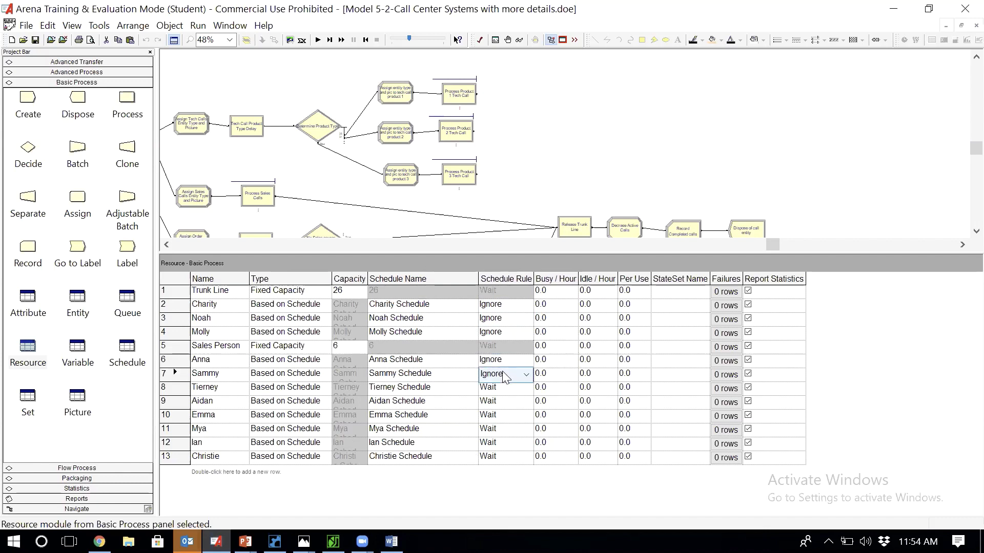
pyautogui.press('Tab')
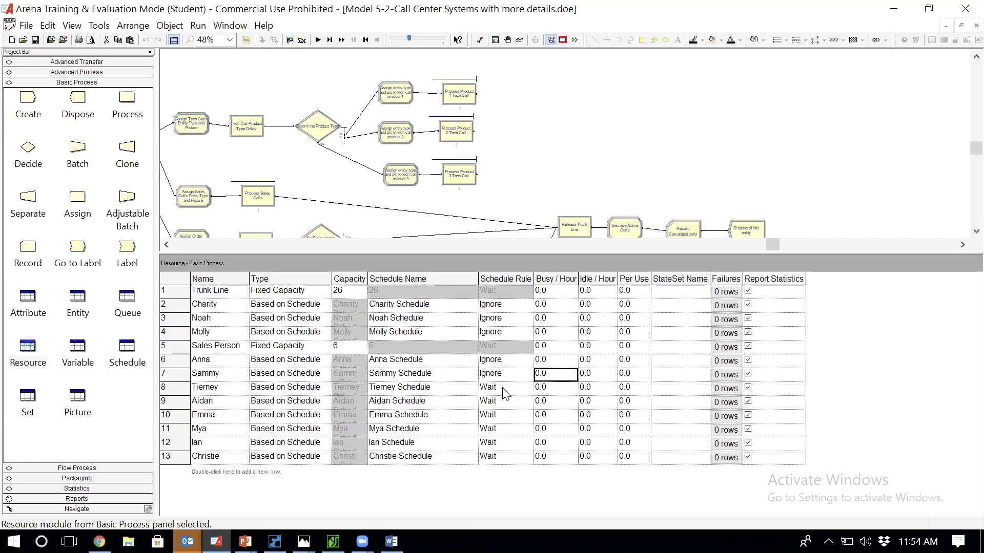
pyautogui.doubleClick(504, 391)
pyautogui.press('Tab')
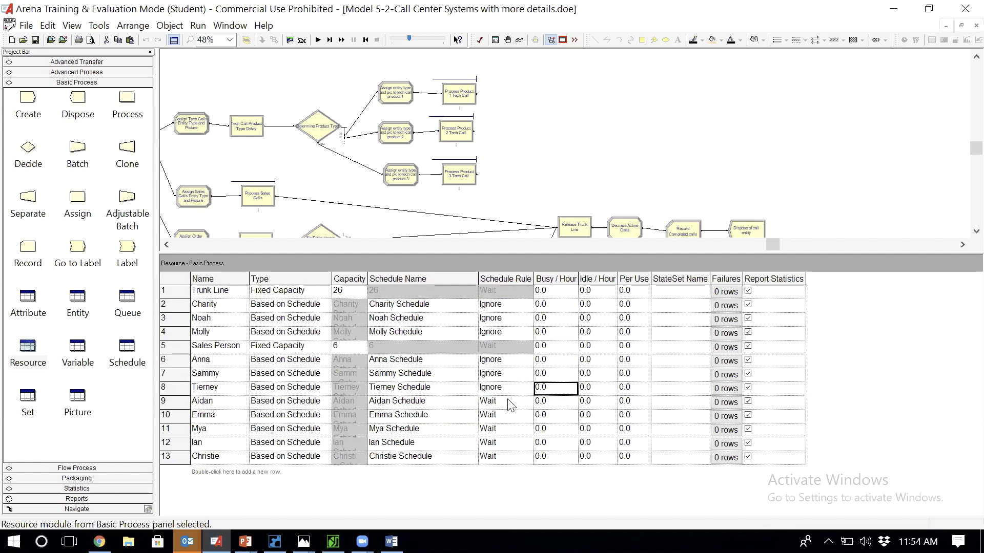
# Set the Schedule Rule to Ignore for the resources in rows 9, 10 and 11
pyautogui.click(509, 404)
pyautogui.doubleClick(509, 404)
pyautogui.press('Tab')
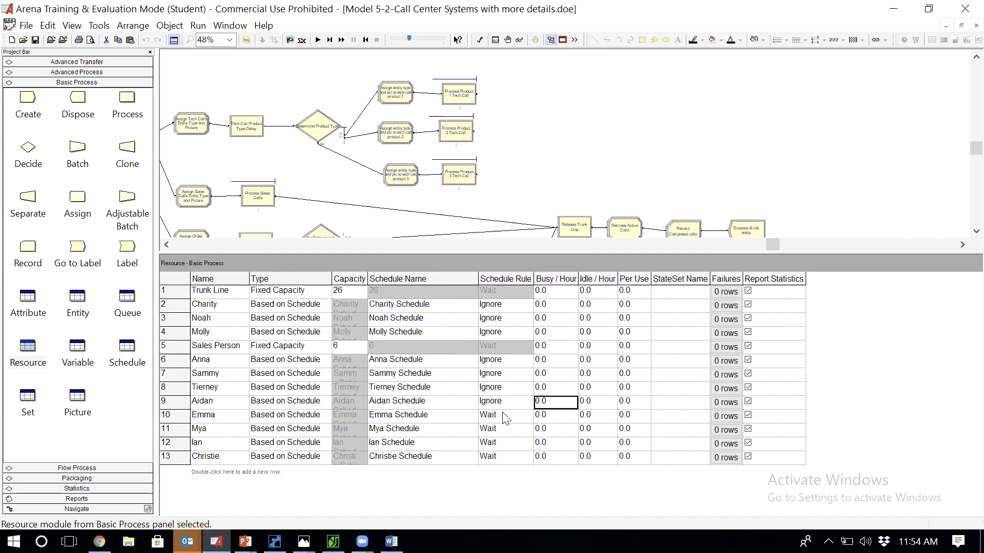
pyautogui.doubleClick(505, 416)
pyautogui.press('Tab')
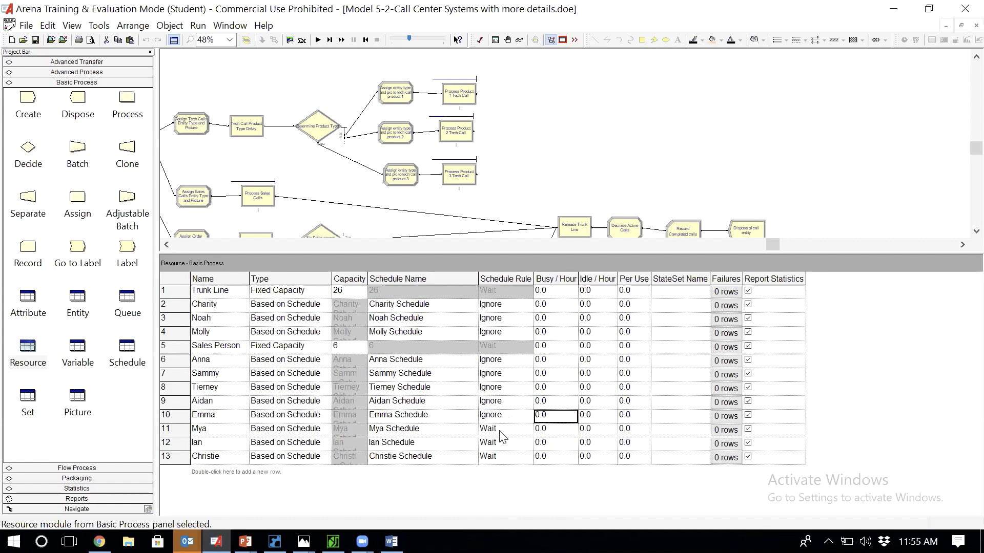
pyautogui.click(501, 433)
pyautogui.doubleClick(501, 433)
pyautogui.press('Tab')
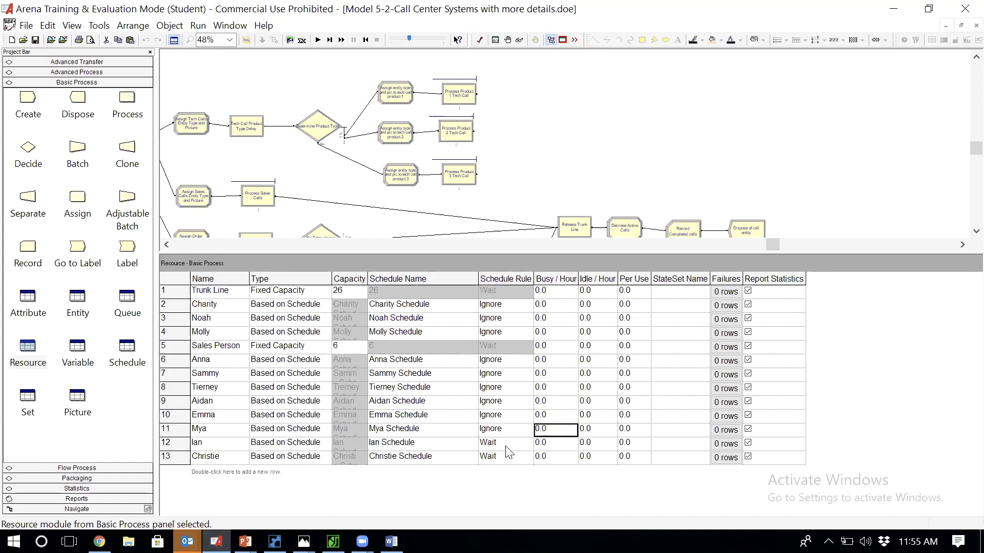
# Set the Schedule Rule to Ignore for the resources in rows 12 and 13
pyautogui.click(506, 445)
pyautogui.doubleClick(507, 445)
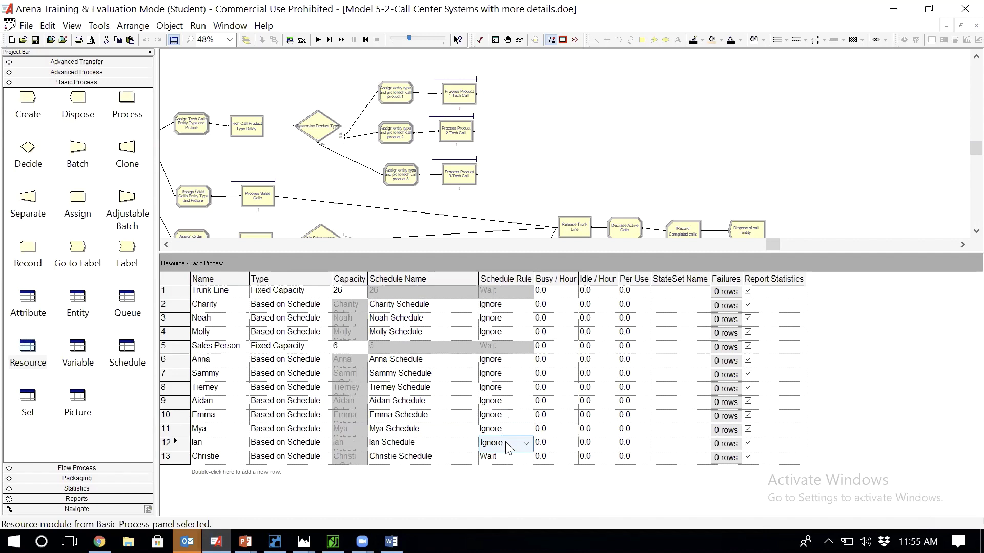
pyautogui.press('Tab')
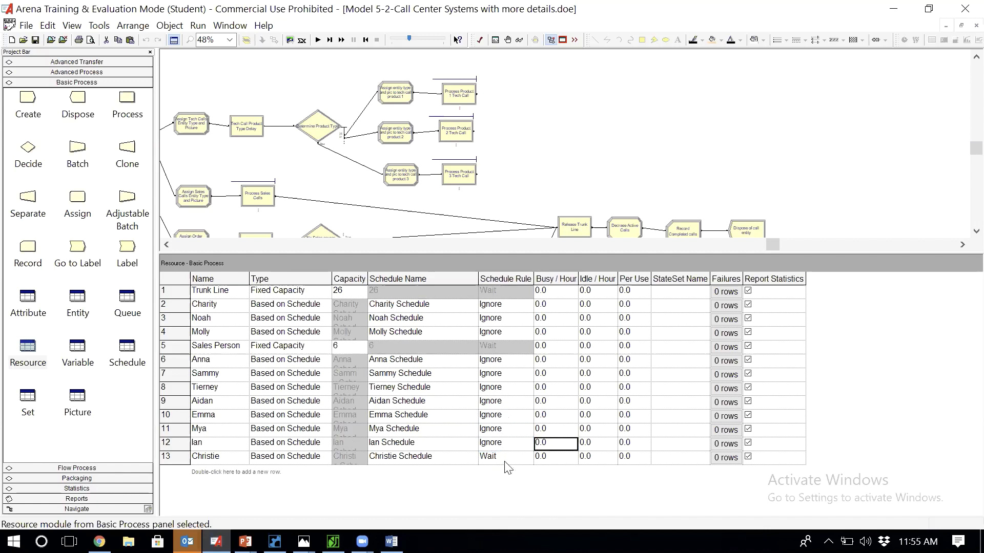
pyautogui.click(506, 463)
pyautogui.doubleClick(506, 462)
pyautogui.press('Tab')
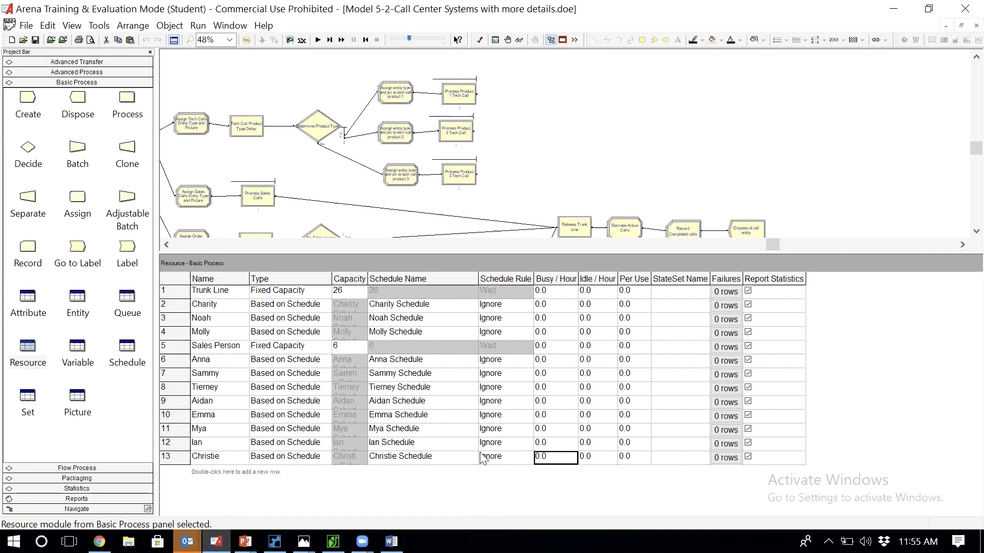
# Read the salespeople's staggered staffing levels in the C5-Arrival Rates-Model 5-2.jpg image in Photos, and return to Arena's Schedule module
pyautogui.moveTo(304, 540)
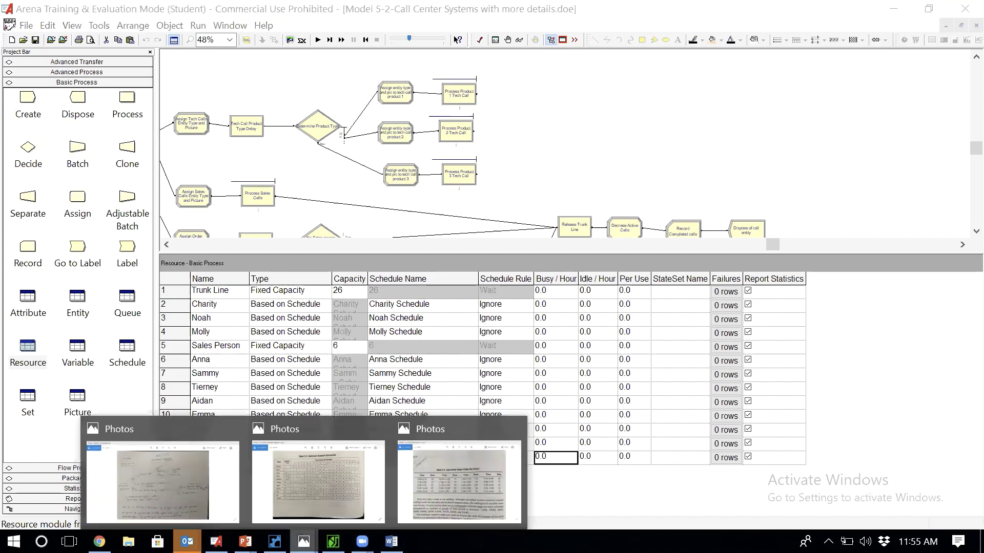
pyautogui.click(447, 492)
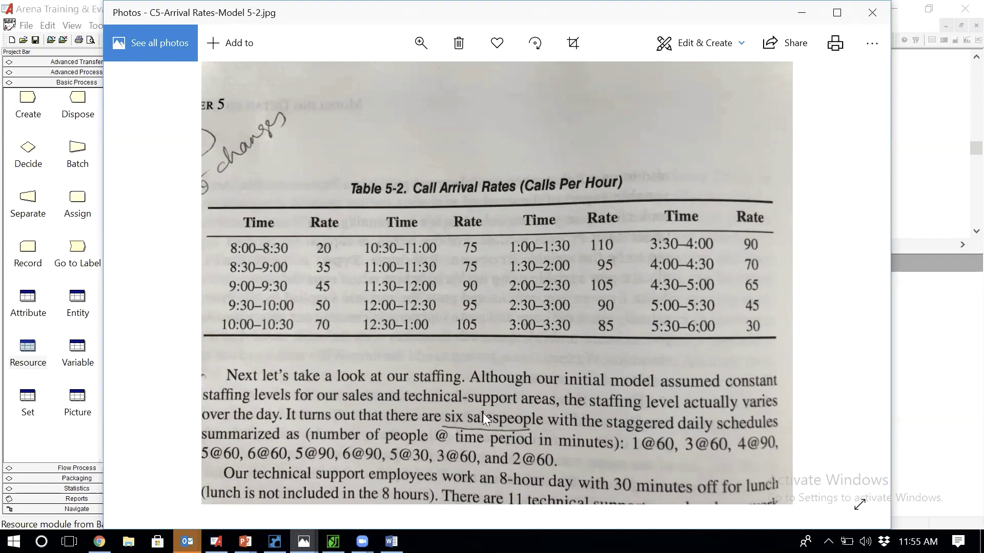
pyautogui.click(937, 370)
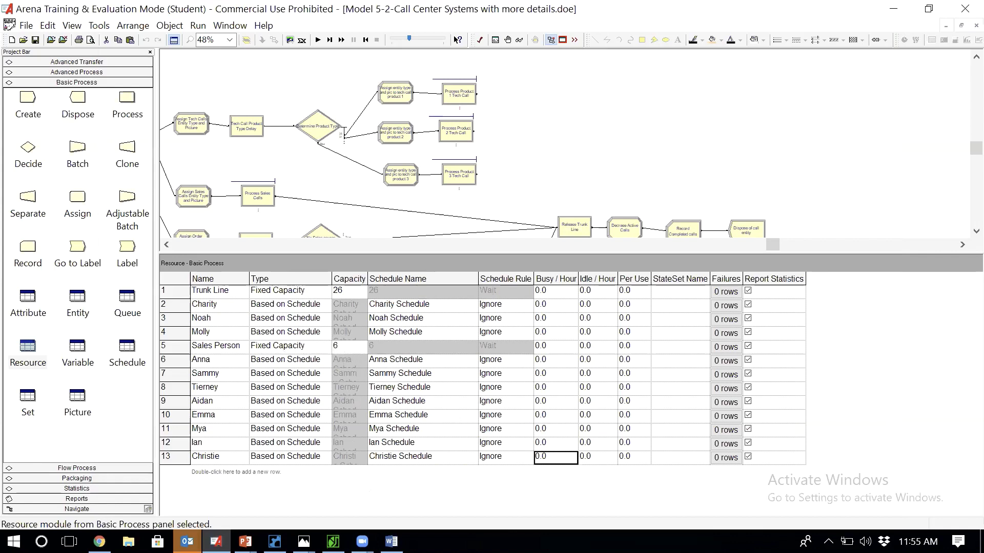
pyautogui.moveTo(303, 541)
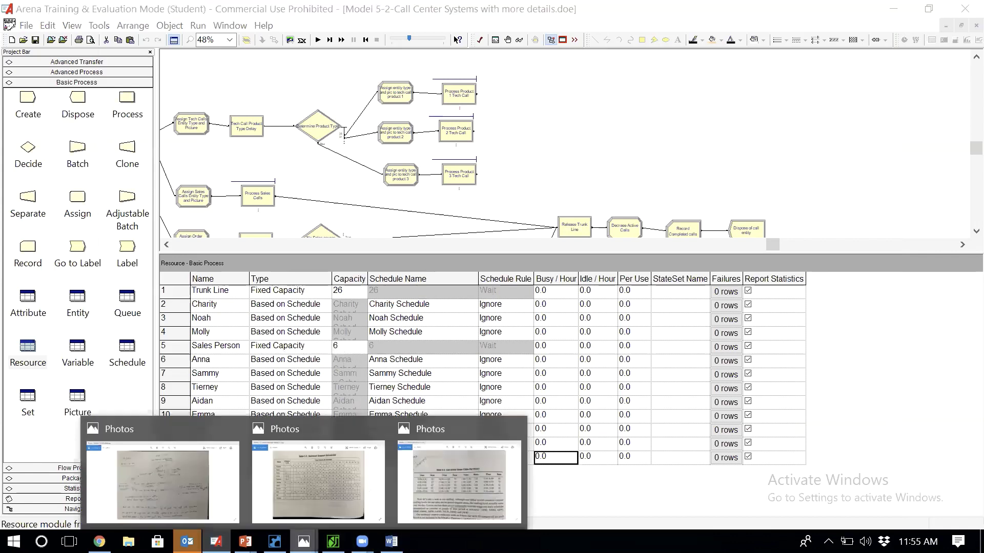
pyautogui.click(426, 485)
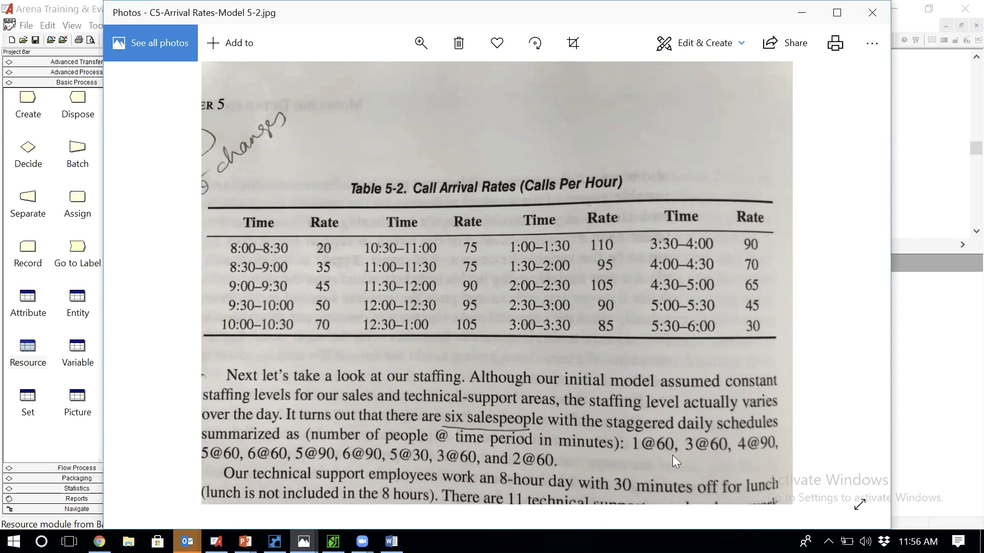
pyautogui.click(28, 359)
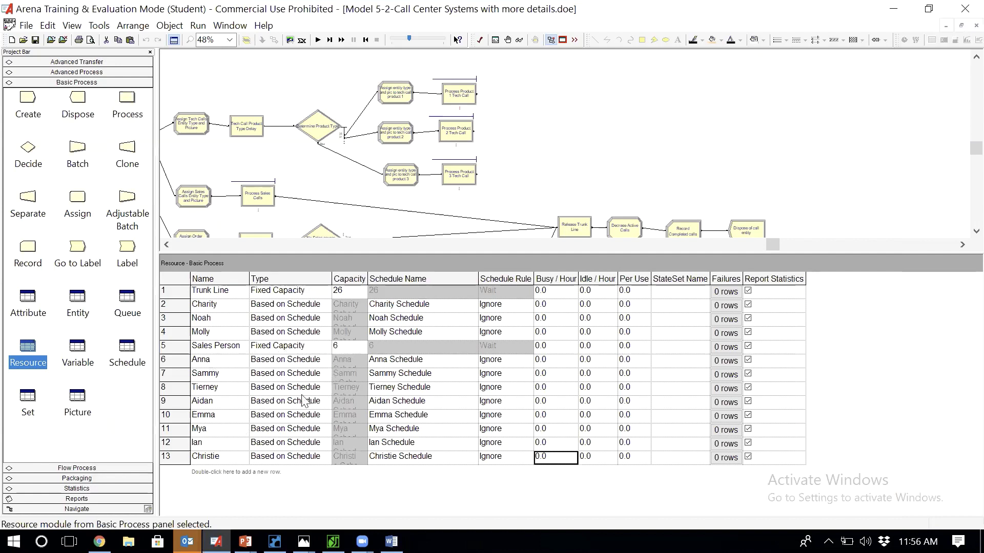
pyautogui.click(303, 542)
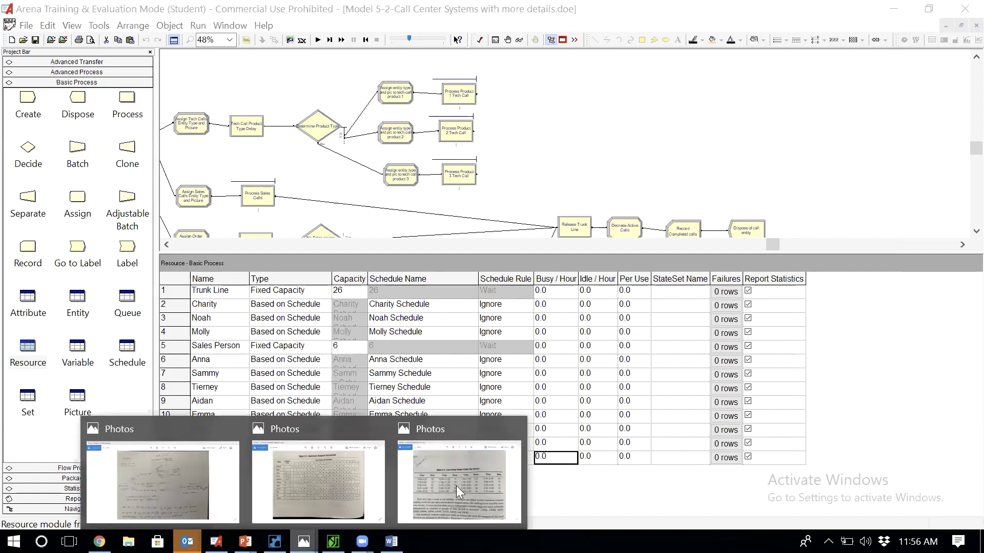
pyautogui.click(460, 484)
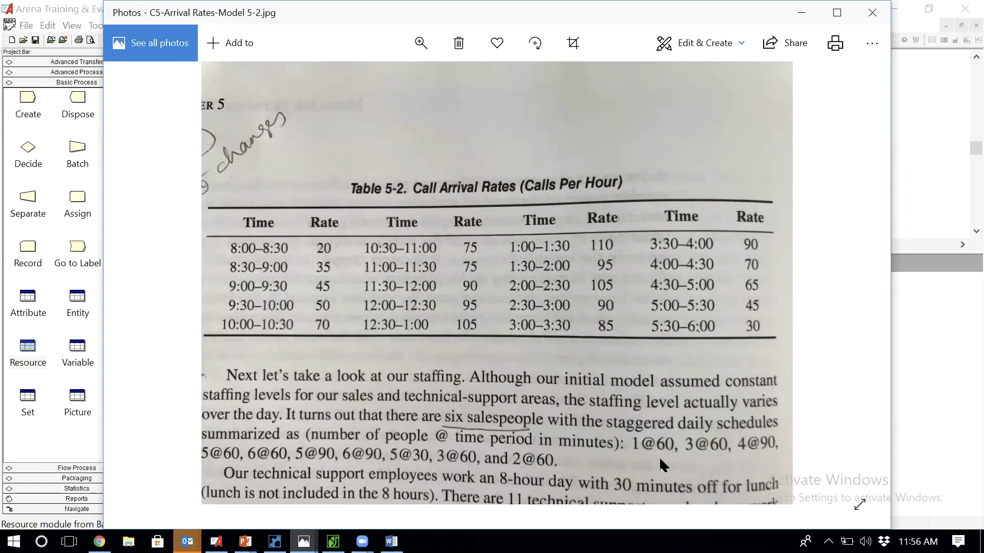
pyautogui.click(78, 368)
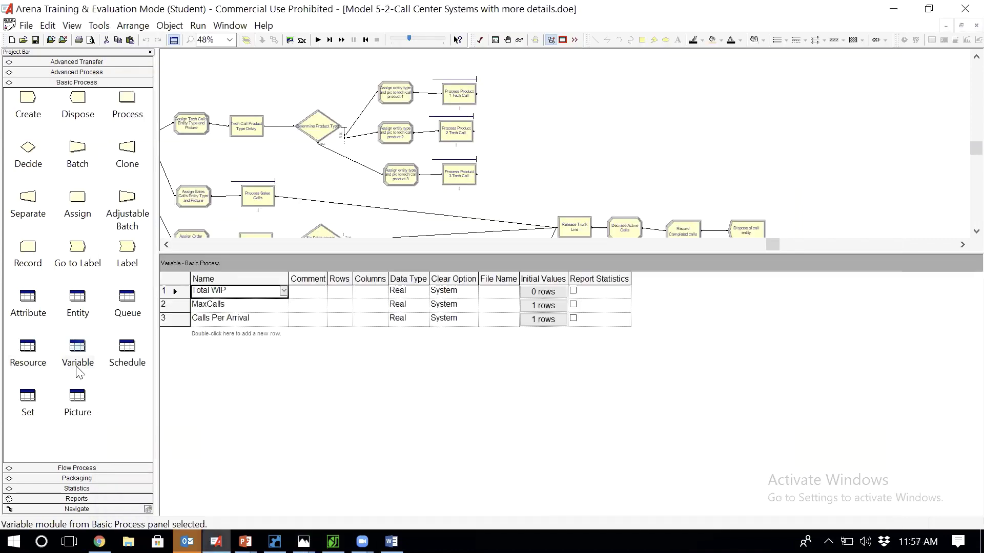
pyautogui.click(125, 351)
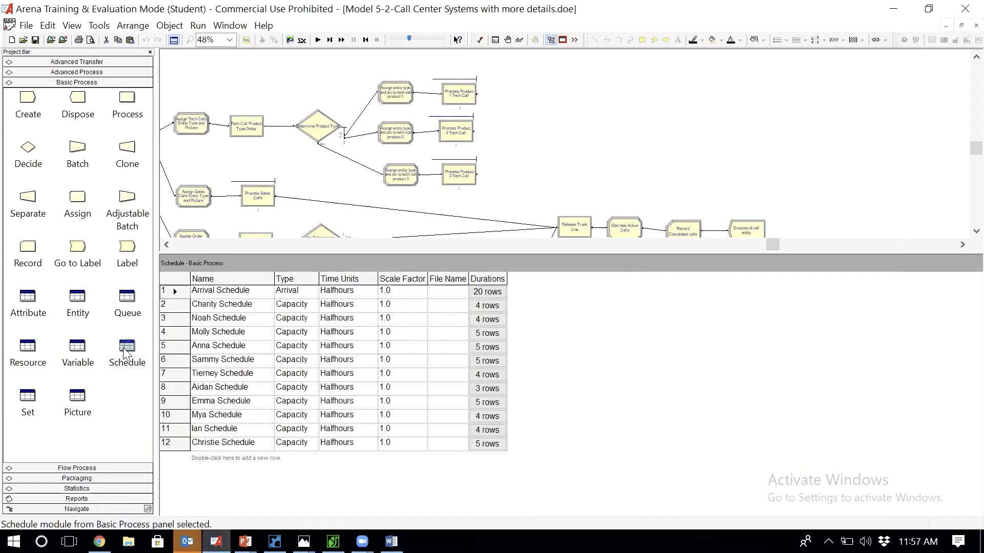
pyautogui.doubleClick(224, 459)
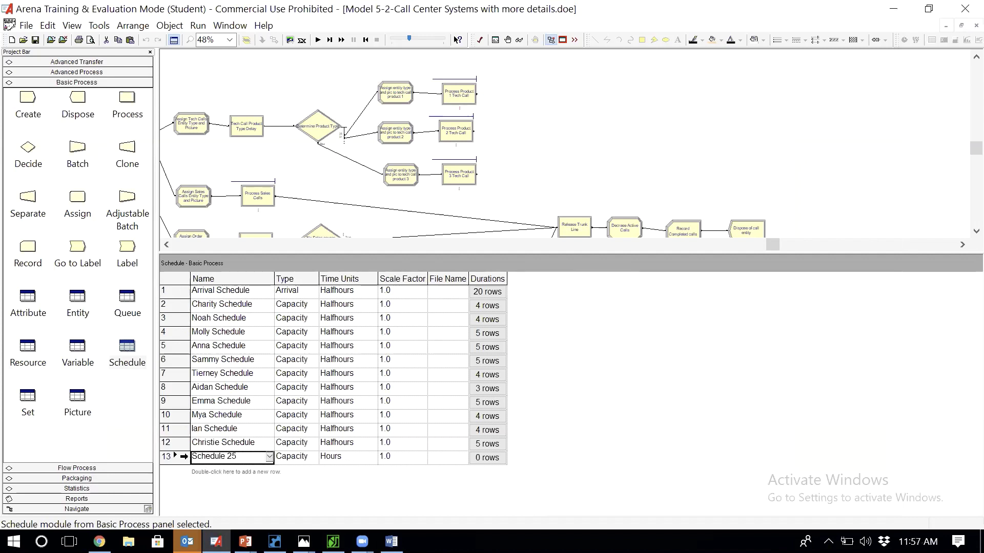
pyautogui.click(177, 456)
pyautogui.rightClick(177, 456)
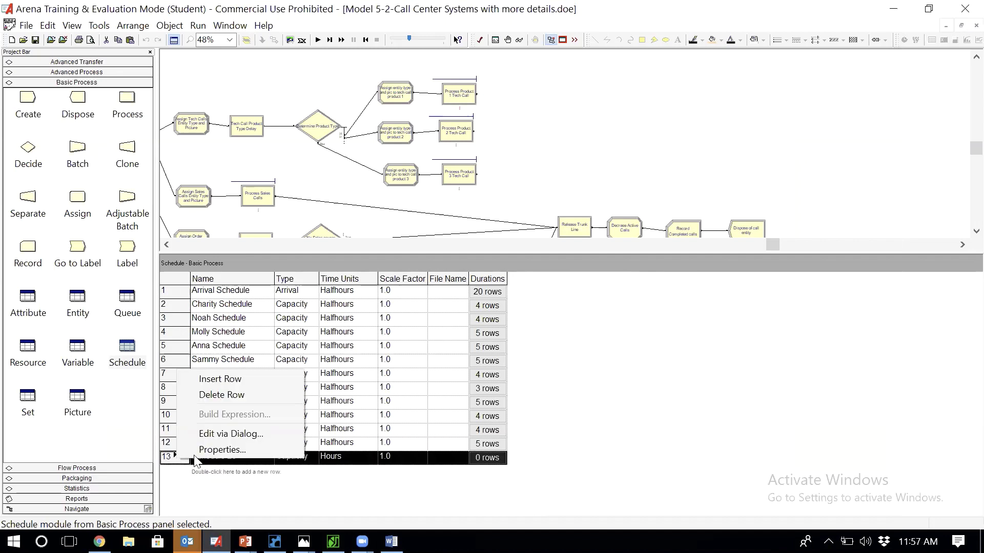
pyautogui.click(236, 394)
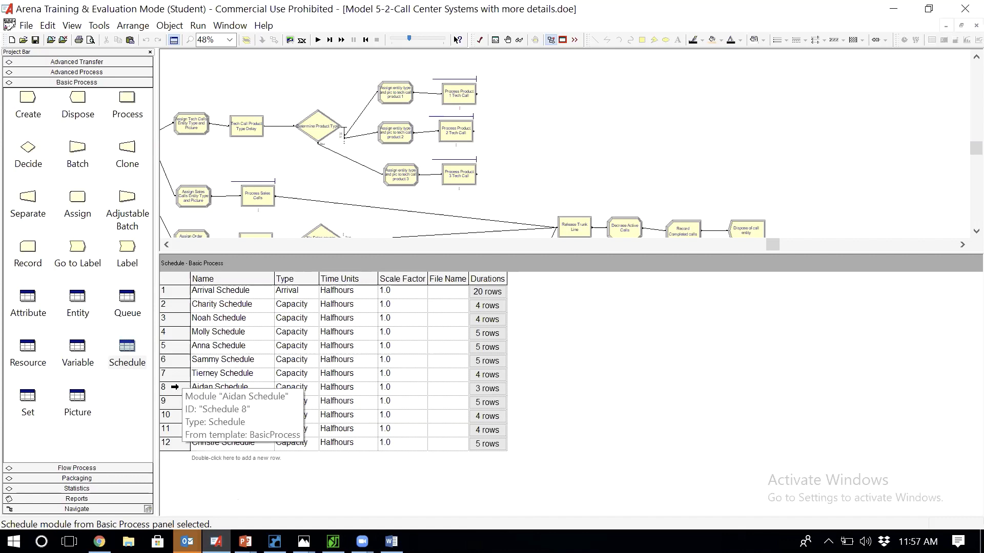
# Add a duration entry with capacity 0 and duration 1 to the schedule in row 8
pyautogui.doubleClick(174, 388)
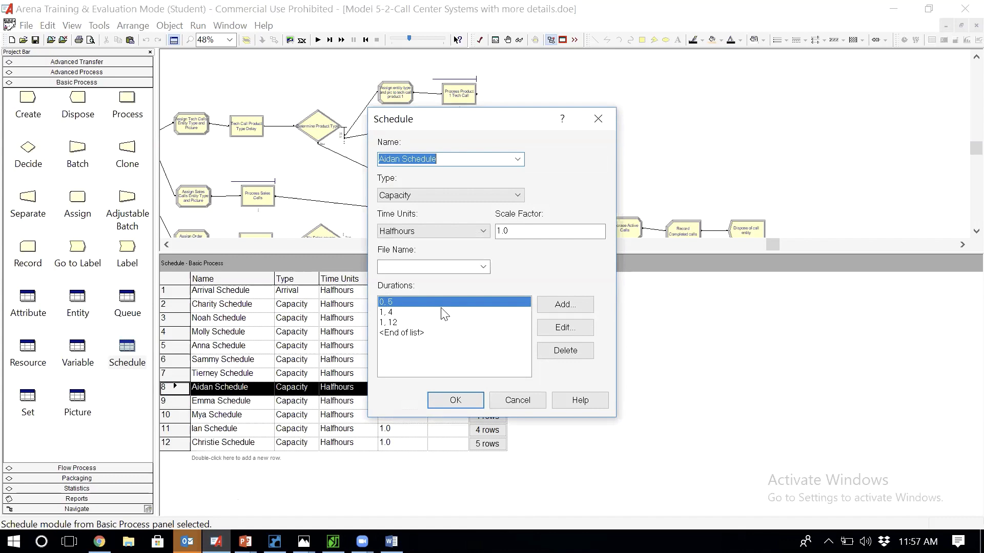
pyautogui.click(423, 333)
pyautogui.click(576, 306)
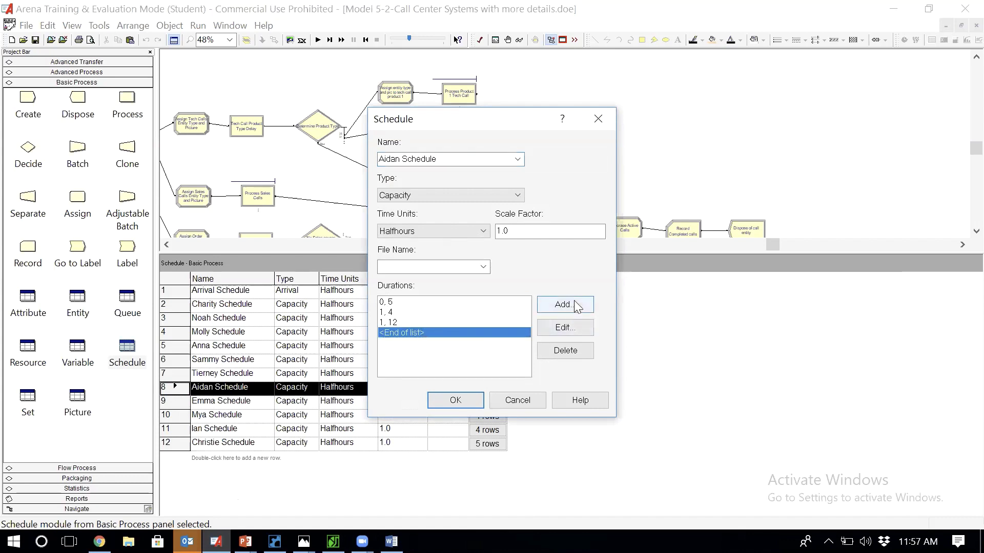
pyautogui.write('0')
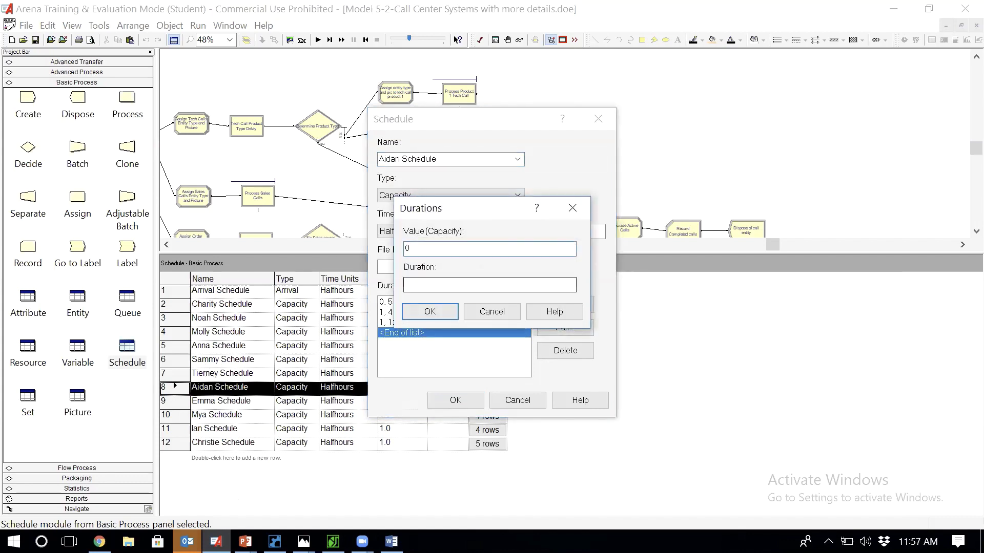
pyautogui.click(527, 285)
pyautogui.write('1')
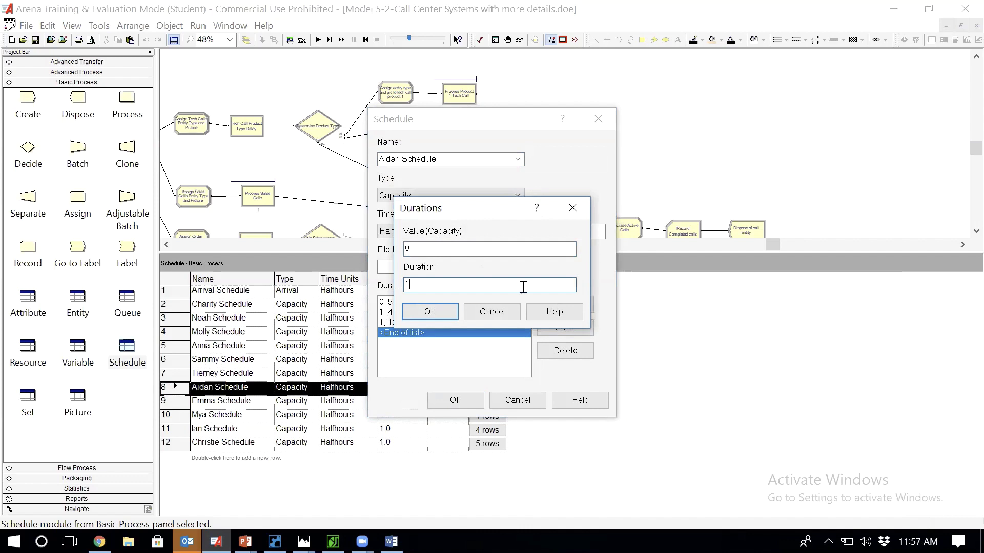
pyautogui.click(440, 310)
# Move the 0, 1 duration entry ahead of the 1, 12 entry and accept the row 8 schedule
pyautogui.click(425, 332)
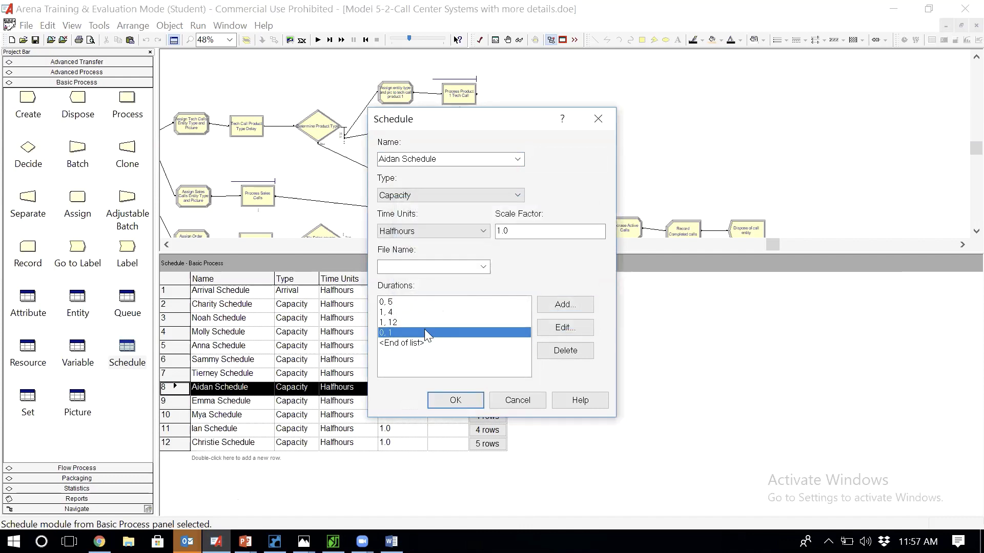
pyautogui.press('Up')
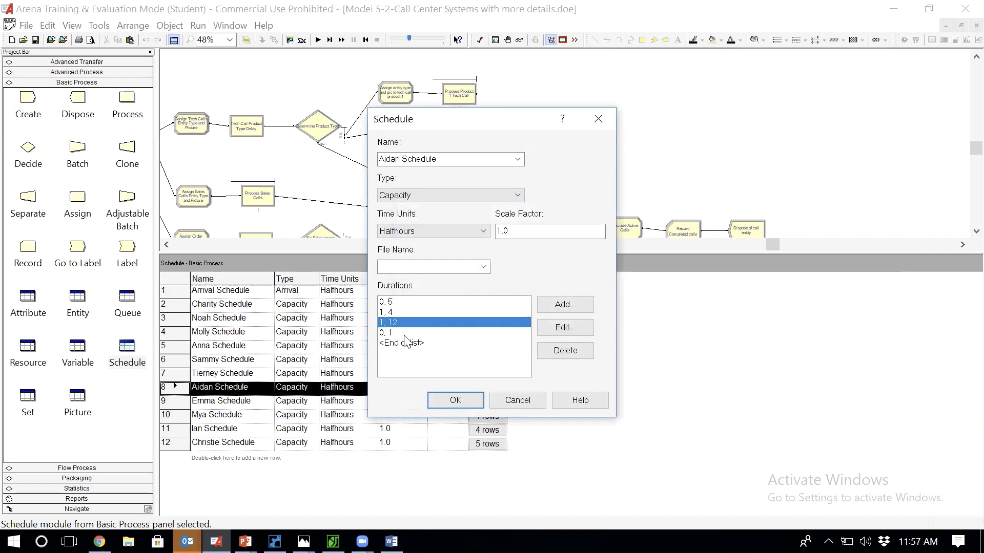
pyautogui.click(405, 335)
pyautogui.hotkey('ctrl', 'Up')
pyautogui.click(447, 401)
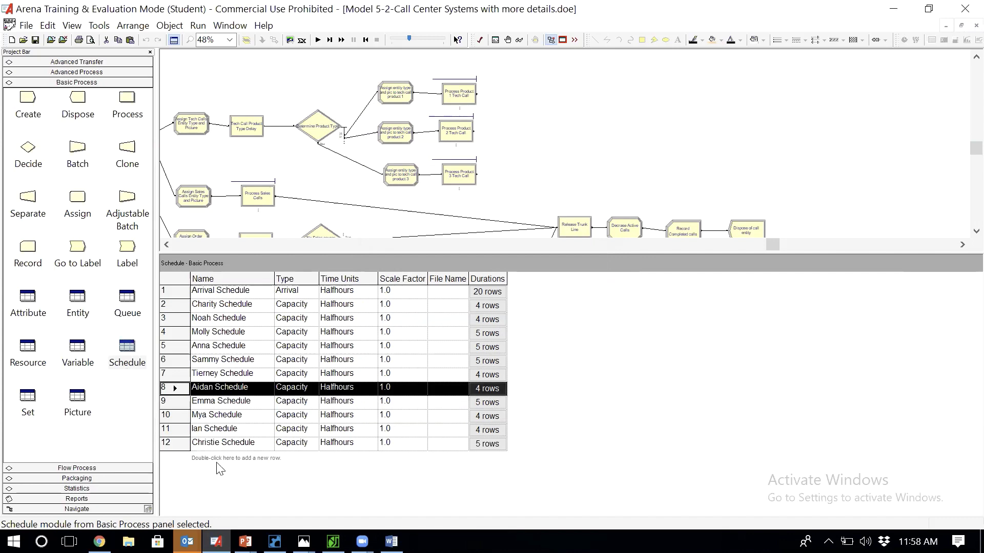
# Add a new capacity schedule named Sales Schedule with its time units set to Halfhours
pyautogui.doubleClick(229, 459)
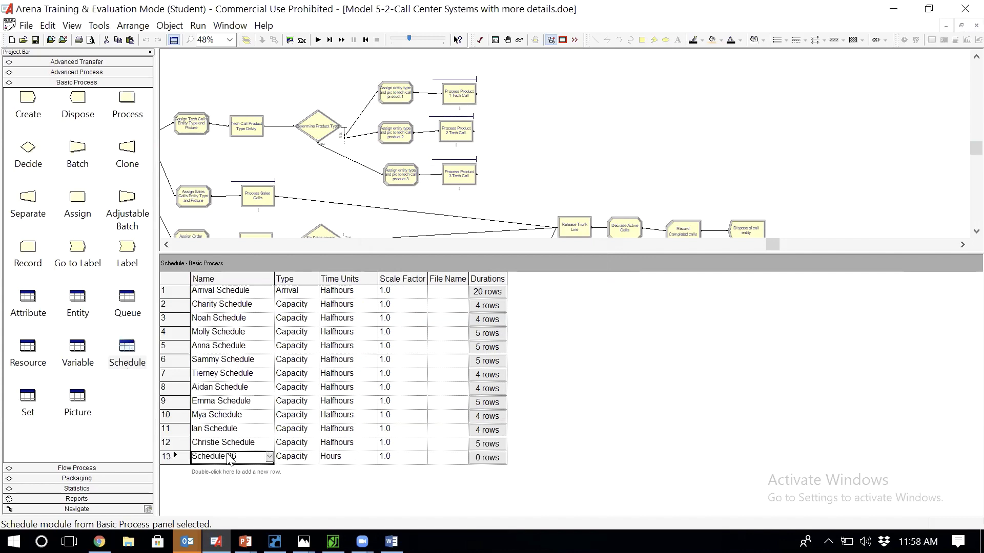
pyautogui.rightClick(172, 456)
pyautogui.click(205, 458)
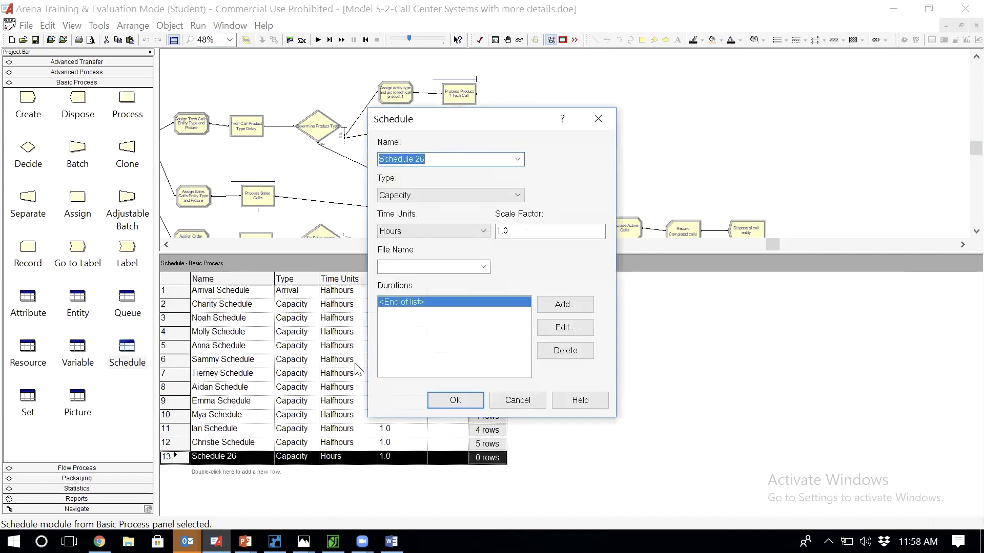
pyautogui.click(443, 159)
pyautogui.press('BackSpace')
pyautogui.press('BackSpace')
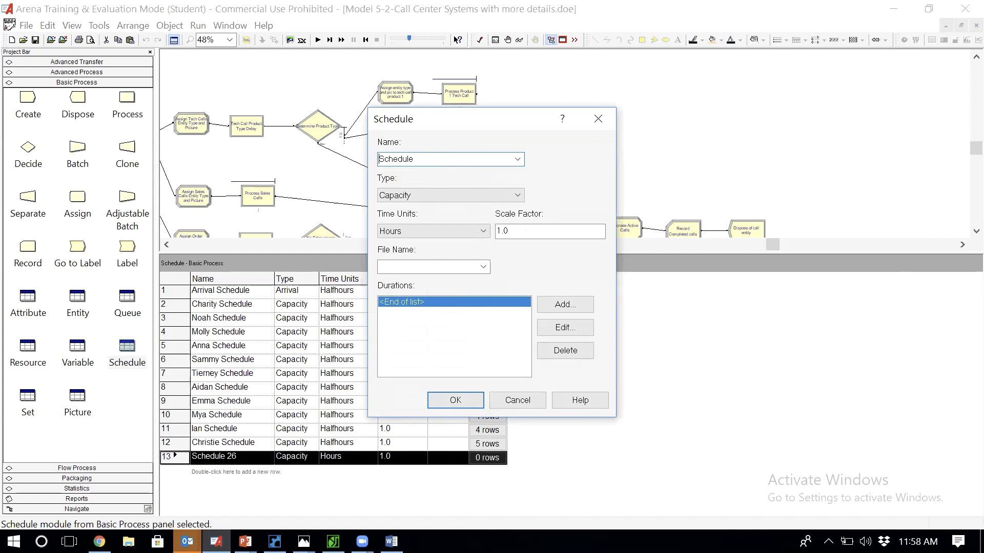
pyautogui.write('ales S')
pyautogui.click(437, 231)
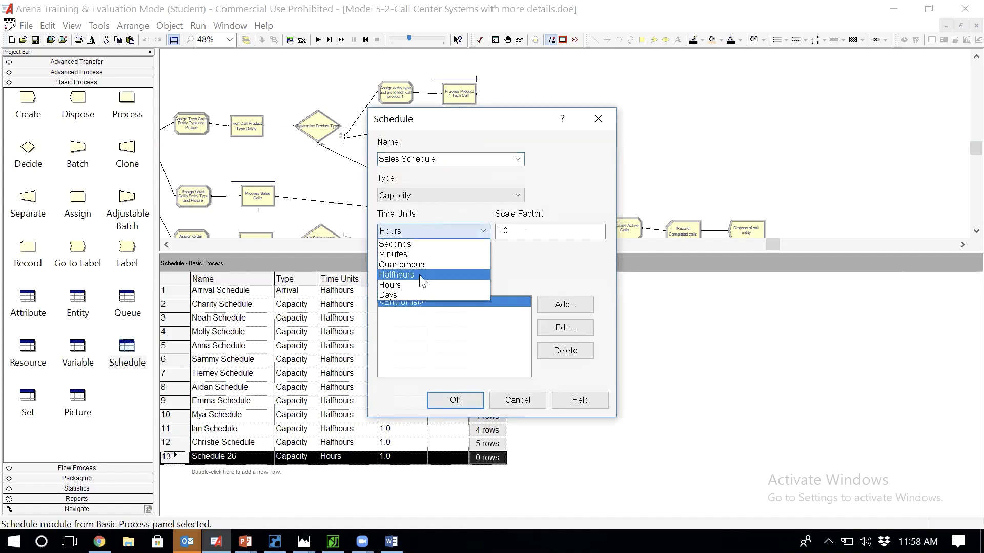
pyautogui.click(419, 274)
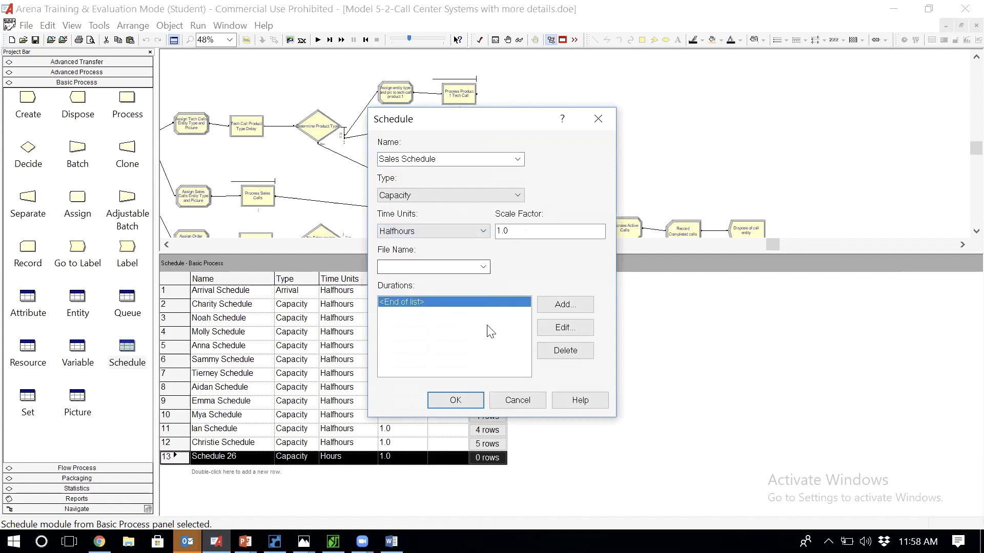
# Add a duration entry with capacity 1 and duration 2 to the Sales Schedule
pyautogui.click(559, 305)
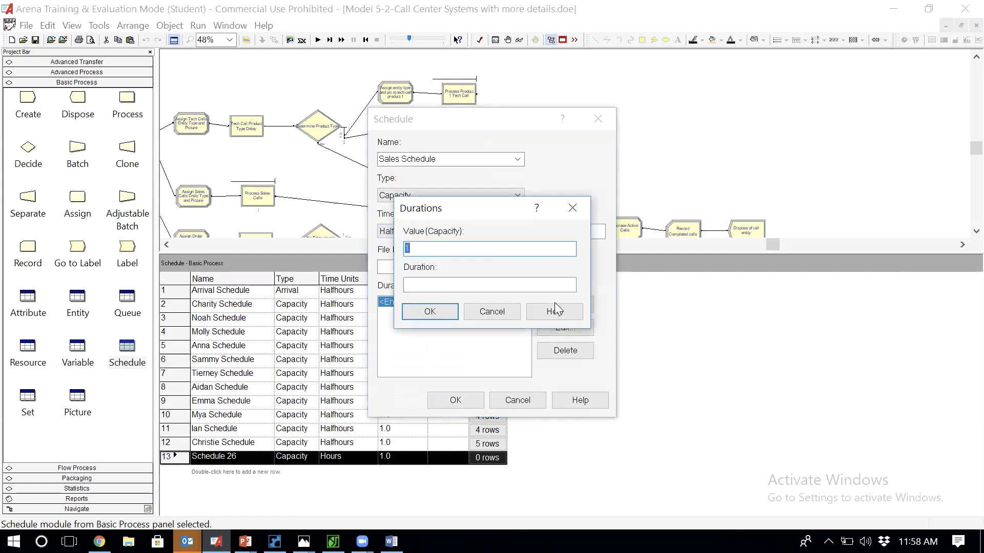
pyautogui.click(503, 285)
pyautogui.write('2')
pyautogui.click(430, 312)
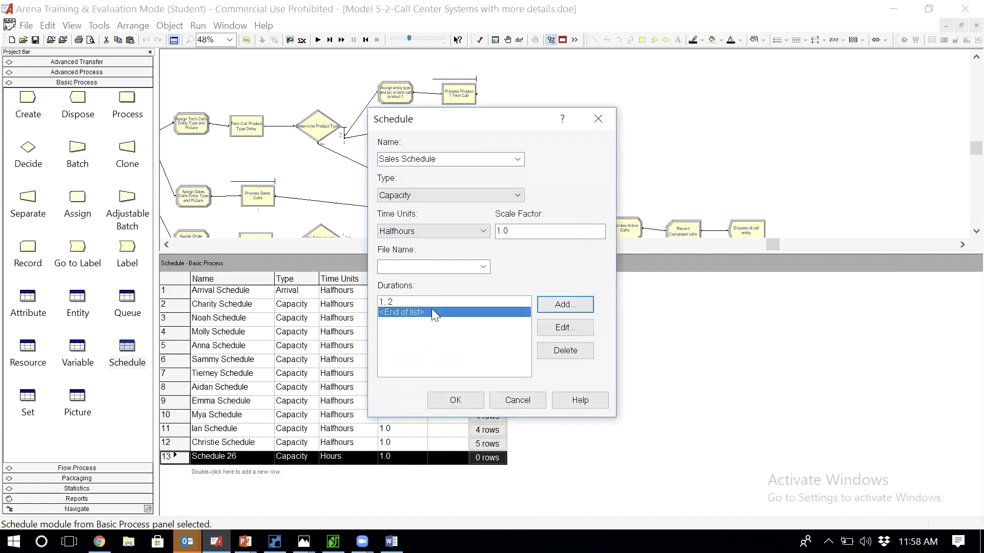
# Add a duration entry with capacity 3 and duration 2 after the 1, 2 entry of the Sales Schedule
pyautogui.click(554, 306)
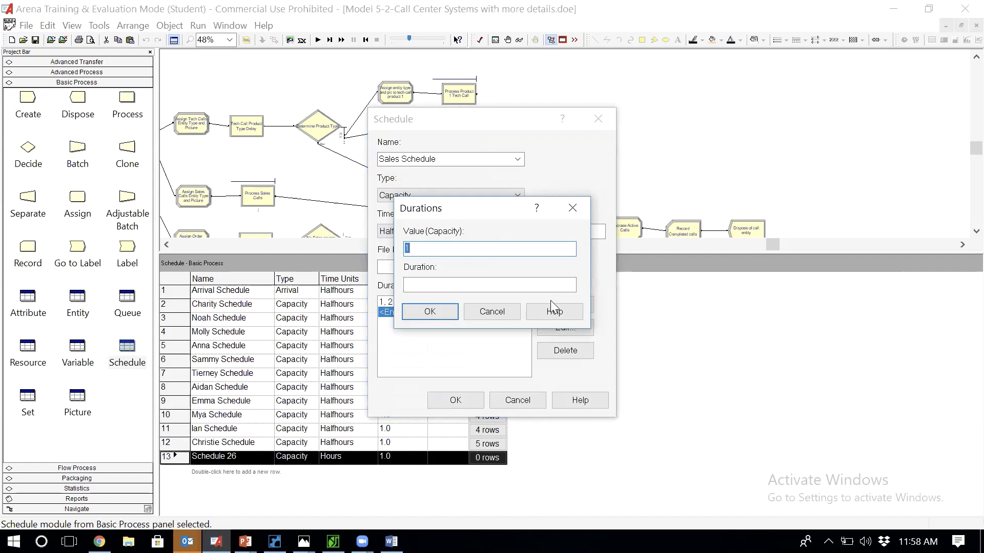
pyautogui.write('3')
pyautogui.press('Tab')
pyautogui.write('2')
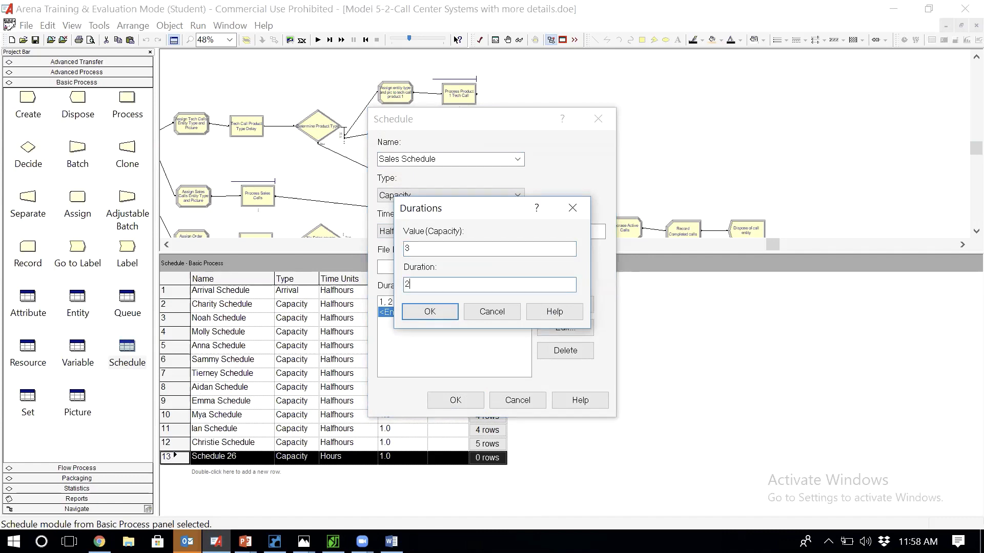
pyautogui.click(456, 312)
# Add a duration entry with capacity 4 and duration 3 to the Sales Schedule
pyautogui.click(576, 308)
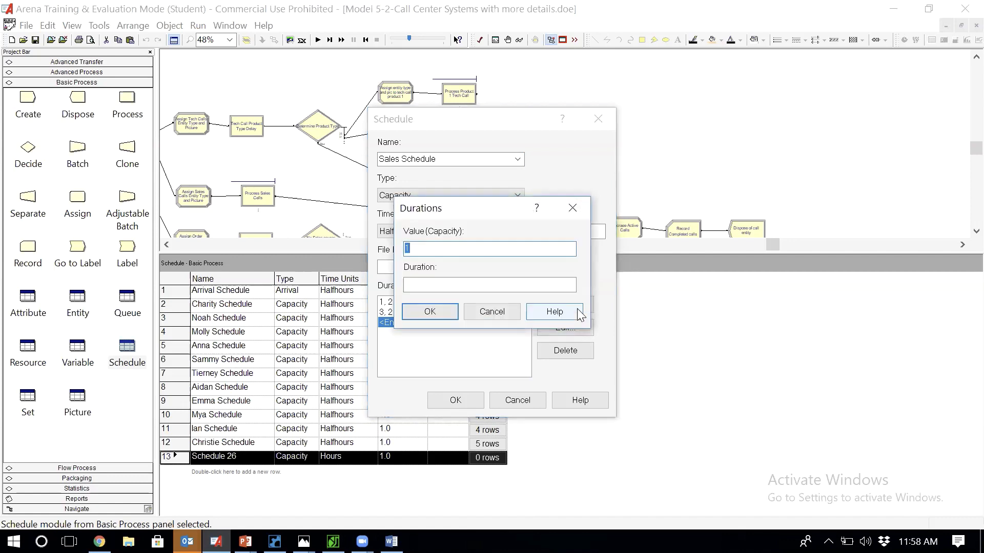
pyautogui.write('4')
pyautogui.press('Tab')
pyautogui.write('3')
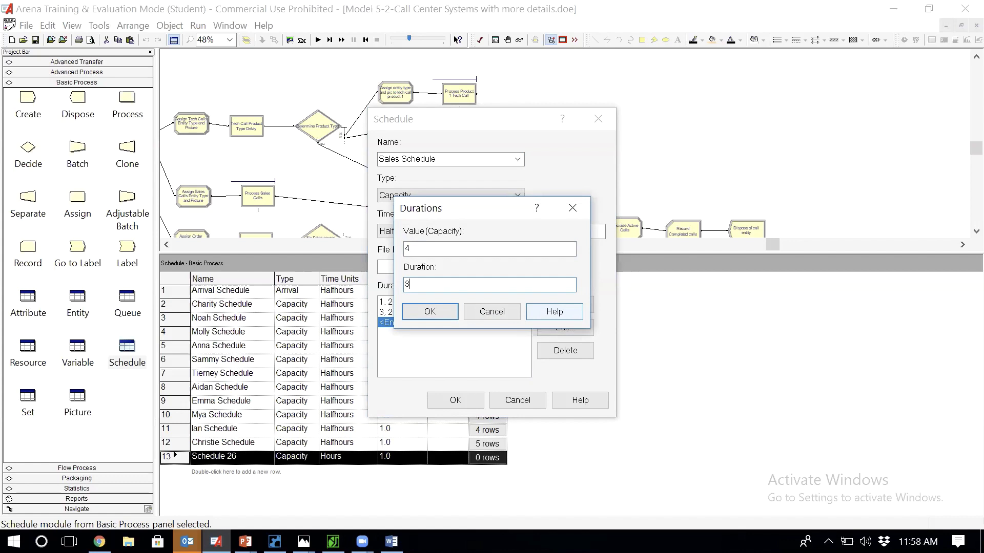
pyautogui.click(437, 316)
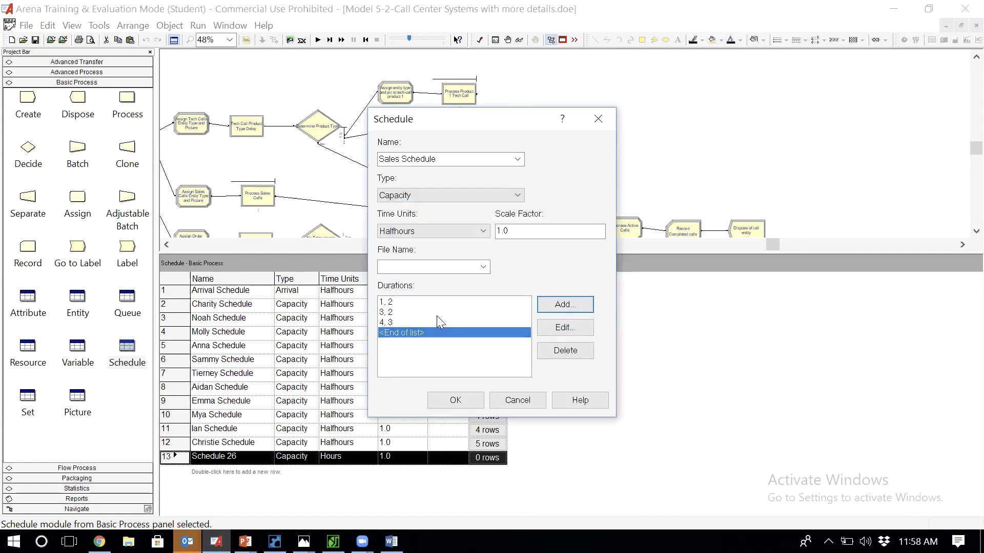
# Add a duration entry with capacity 5 and duration 2 to the Sales Schedule
pyautogui.click(564, 304)
pyautogui.write('5')
pyautogui.click(405, 285)
pyautogui.write('1')
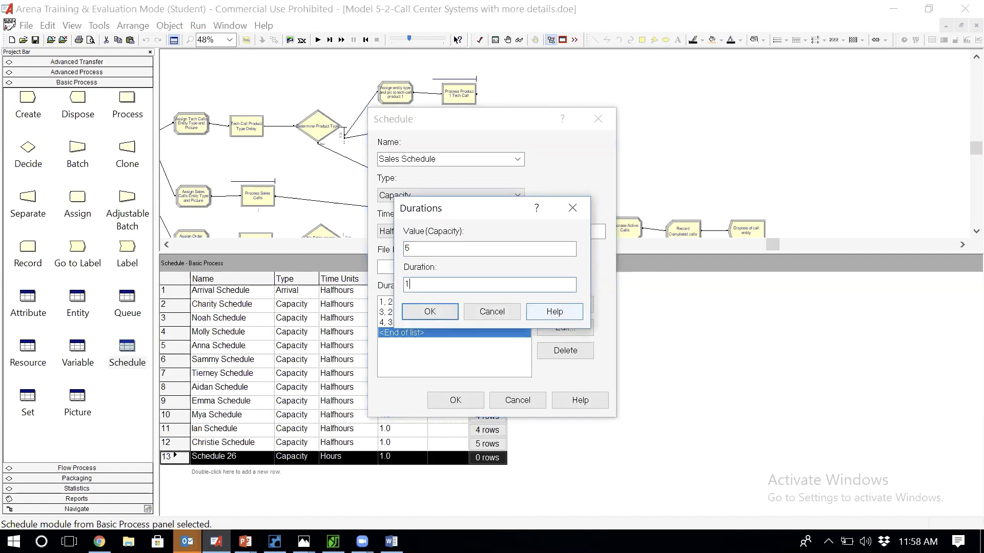
pyautogui.press('BackSpace')
pyautogui.write('2')
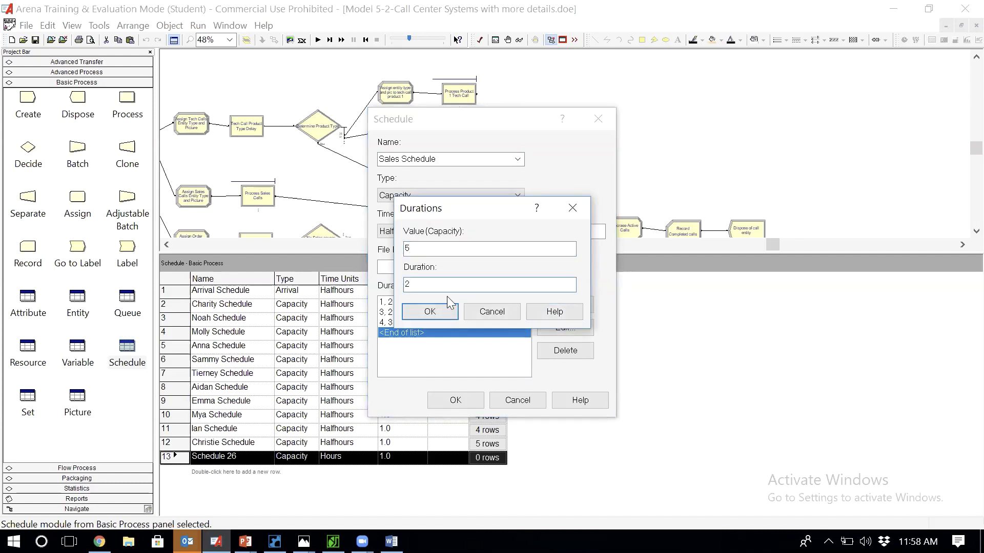
pyautogui.click(430, 313)
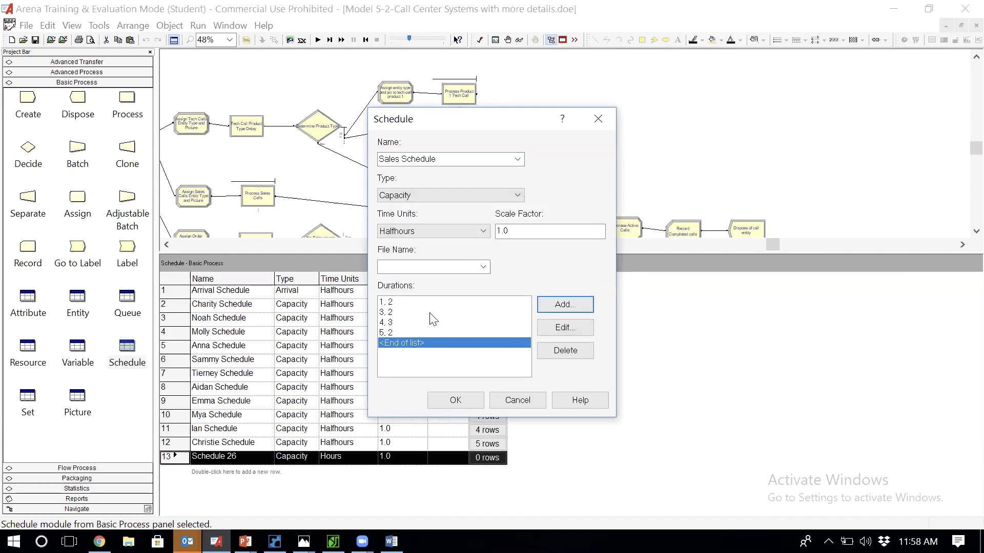
# Add a duration entry with capacity 6 and duration 2 to the Sales Schedule
pyautogui.click(566, 306)
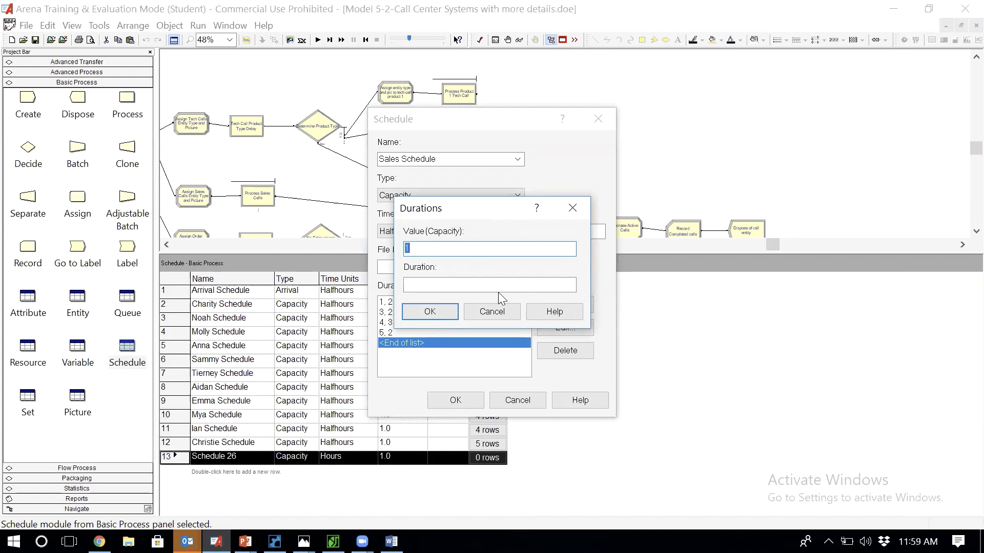
pyautogui.write('6')
pyautogui.write('2')
pyautogui.click(431, 313)
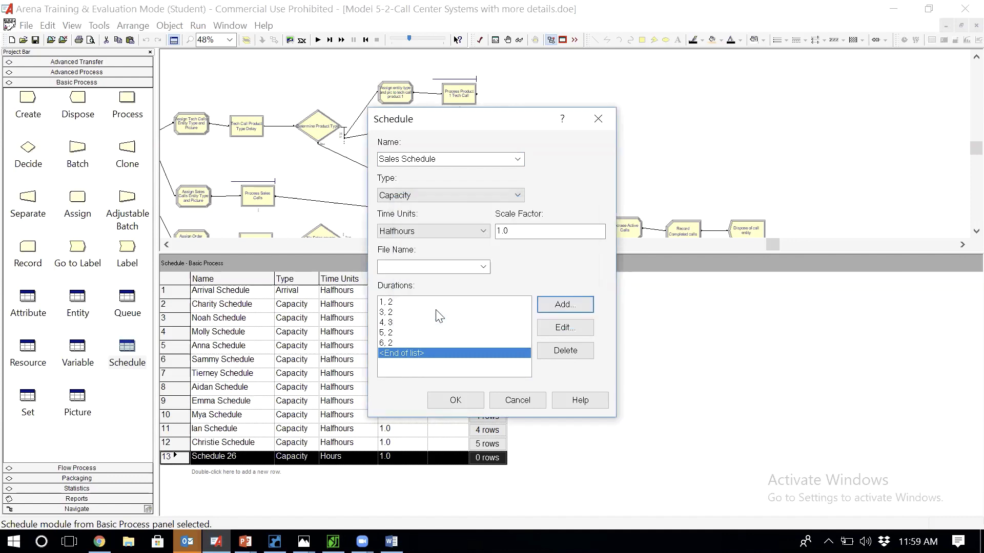
# Add a duration entry with capacity 5 and duration 3 to the Sales Schedule
pyautogui.click(574, 305)
pyautogui.write('5')
pyautogui.press('Tab')
pyautogui.write('2')
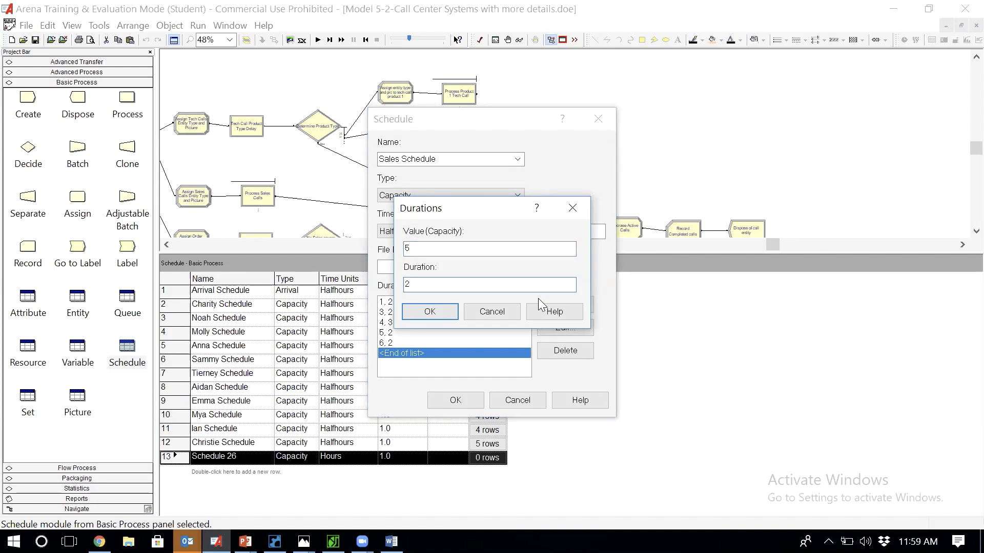
pyautogui.press('BackSpace')
pyautogui.write('3')
pyautogui.press('Return')
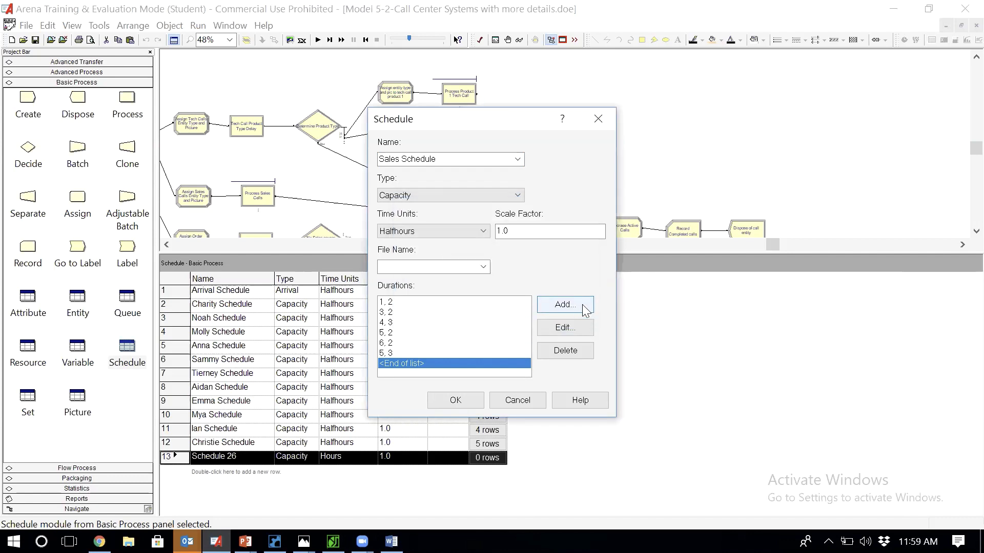
# Add a duration entry with capacity 6 and duration 3 to the Sales Schedule
pyautogui.click(583, 305)
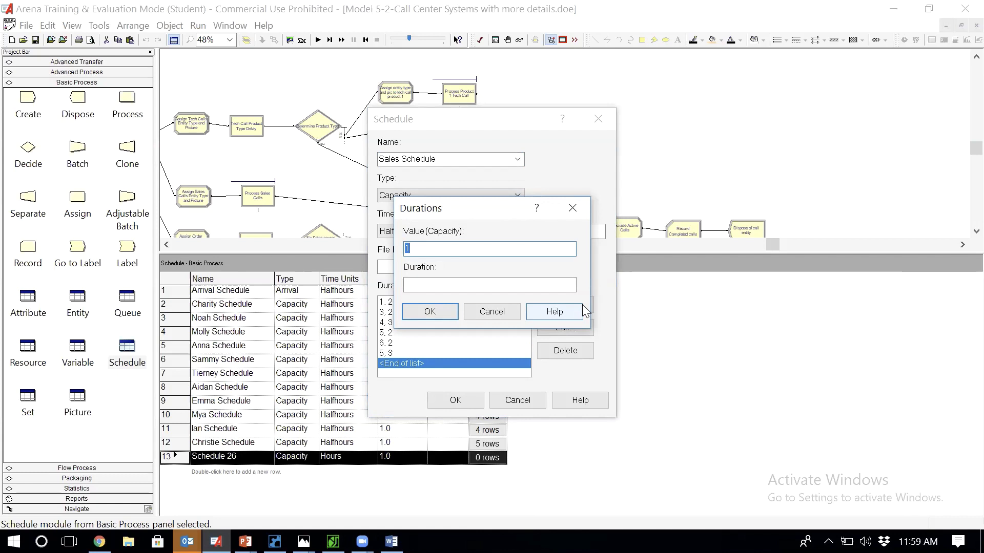
pyautogui.write('6')
pyautogui.press('Tab')
pyautogui.write('3')
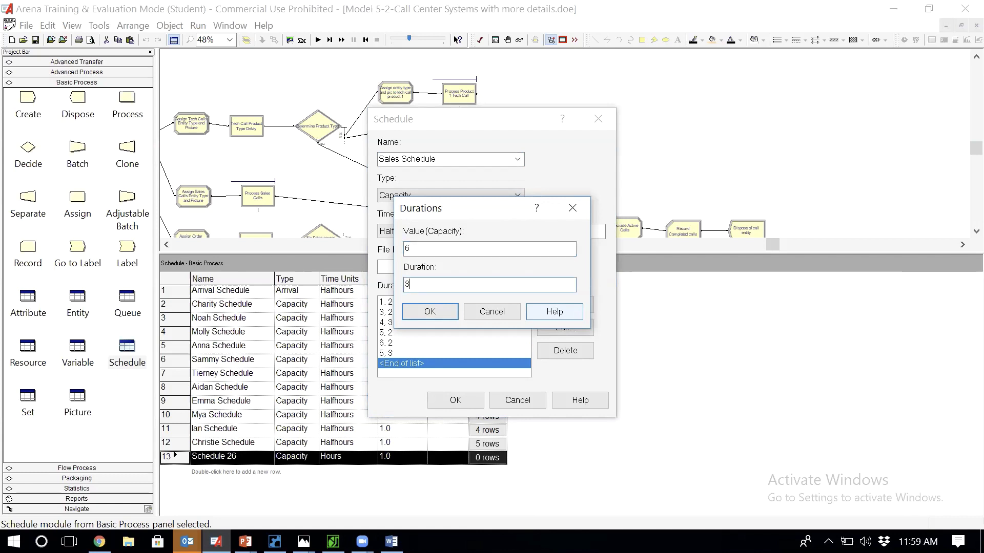
pyautogui.press('Return')
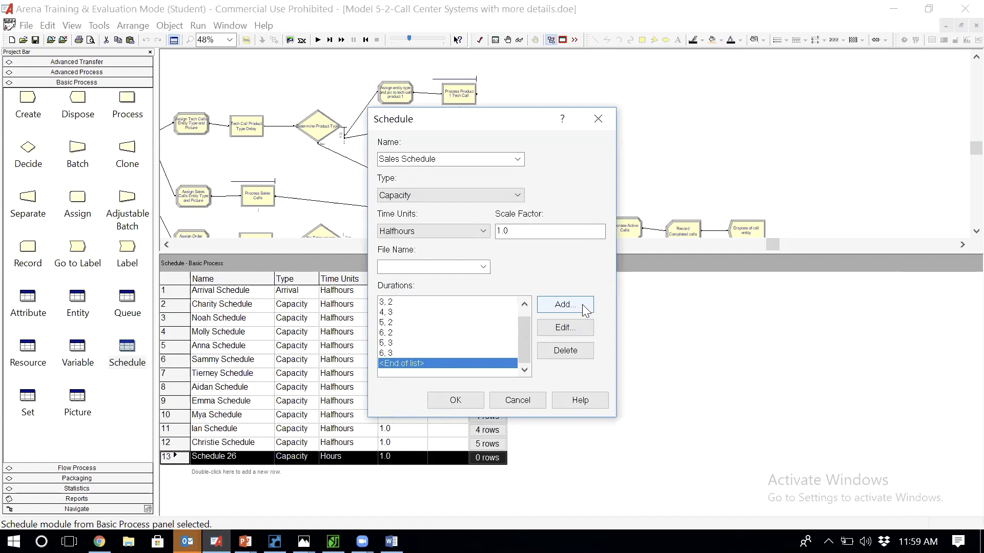
# Add a duration entry with capacity 5 and duration 1 to the Sales Schedule
pyautogui.click(565, 305)
pyautogui.write('5, ')
pyautogui.write('1')
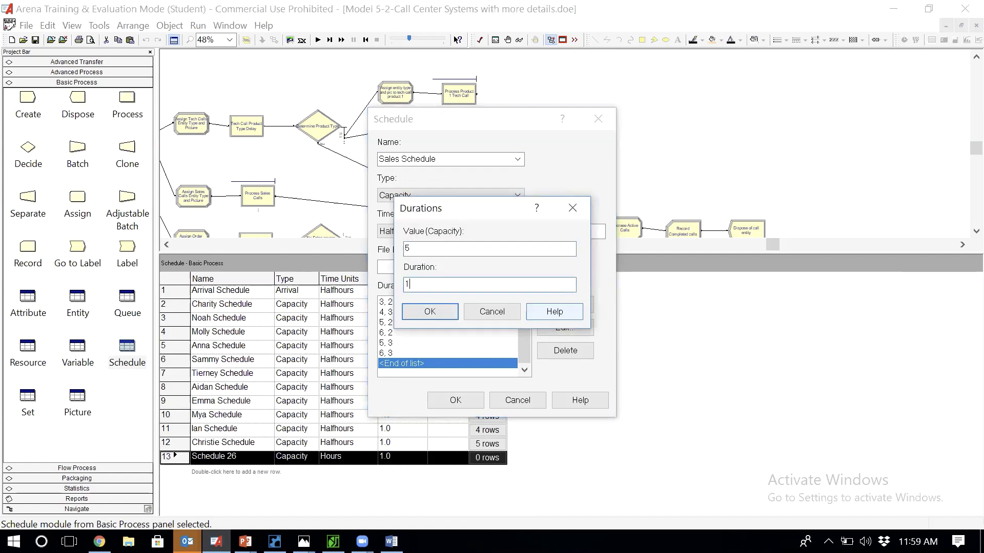
pyautogui.click(439, 315)
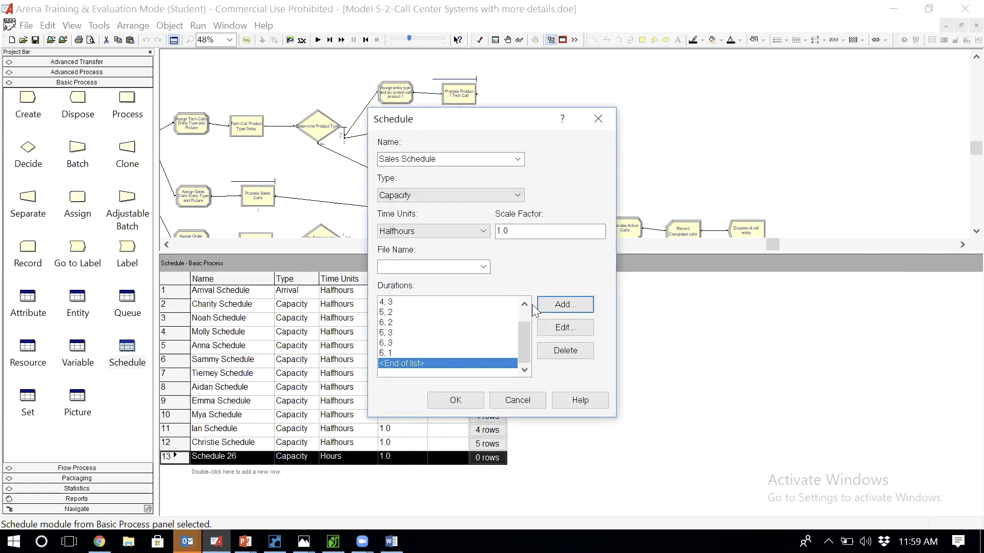
# Add a duration entry with capacity 3 and duration 2 after the 5, 1 entry of the Sales Schedule
pyautogui.click(559, 306)
pyautogui.write('3')
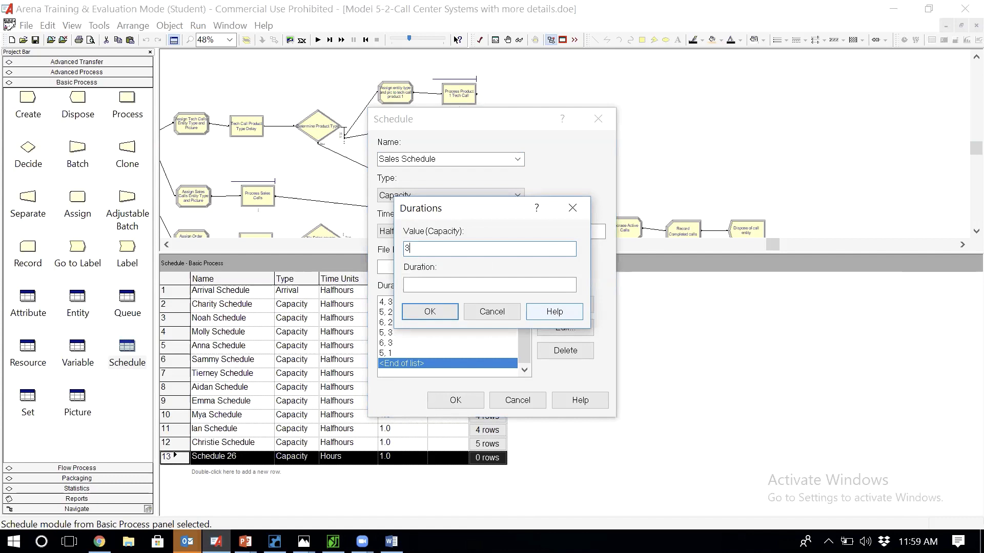
pyautogui.click(487, 285)
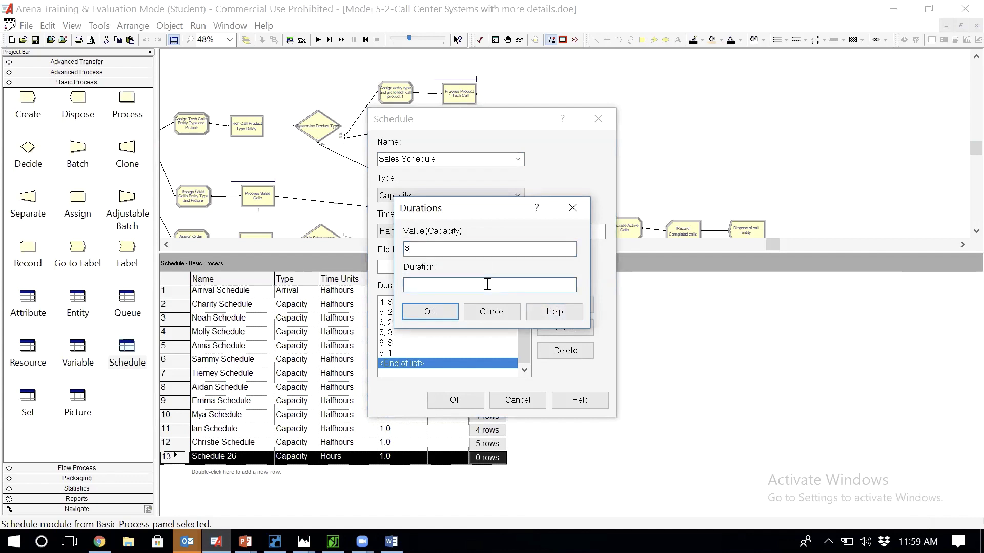
pyautogui.write('2')
pyautogui.click(423, 312)
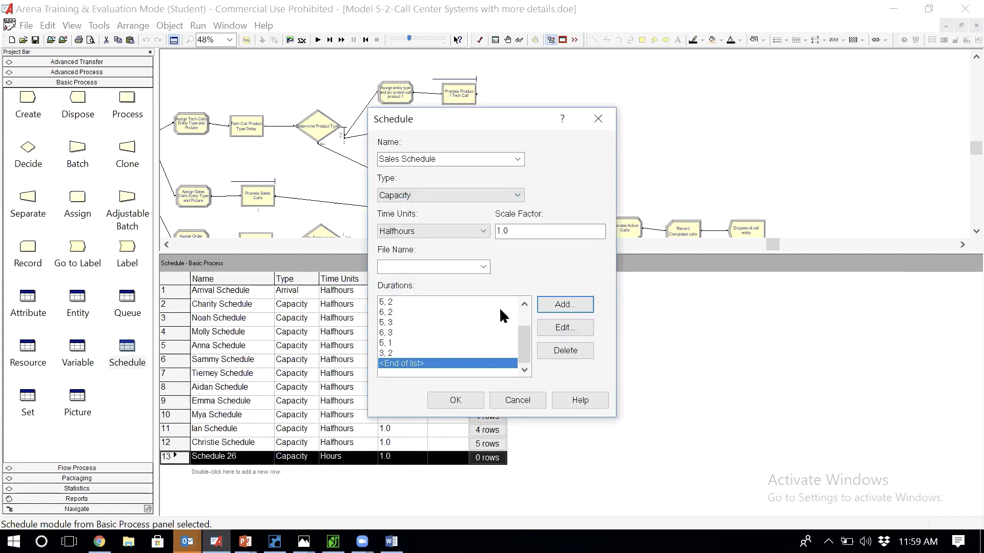
# Add a final duration entry with capacity 2 and duration 2 to the Sales Schedule
pyautogui.click(549, 308)
pyautogui.write('2')
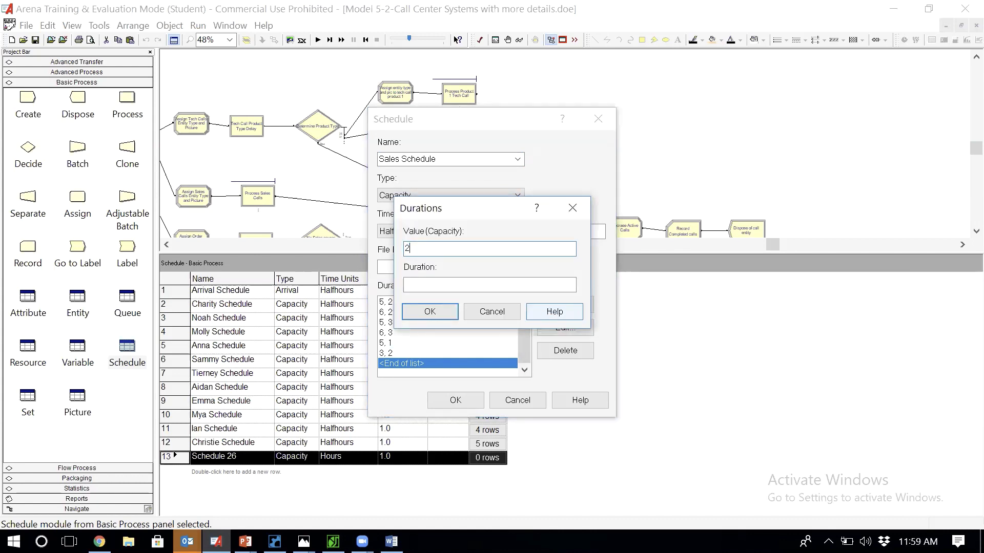
pyautogui.press('Tab')
pyautogui.write('2')
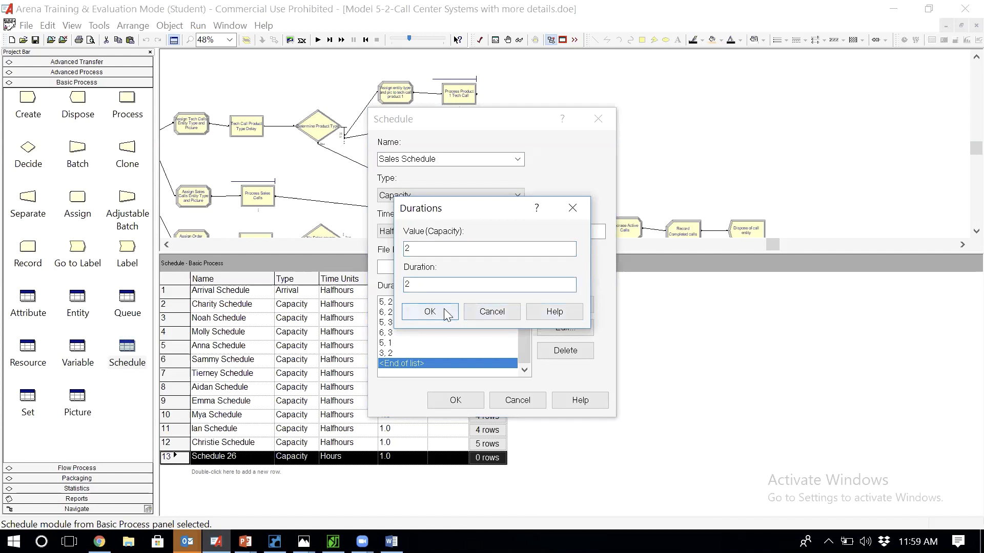
pyautogui.click(430, 311)
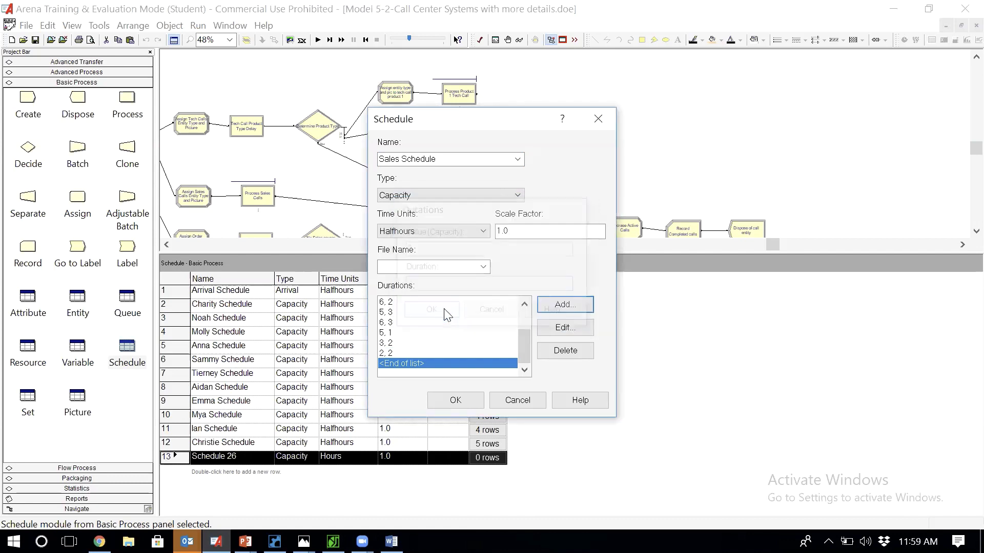
# Review the full list of duration entries for the Sales Schedule and accept the schedule
pyautogui.click(524, 304)
pyautogui.click(524, 304)
pyautogui.click(524, 304)
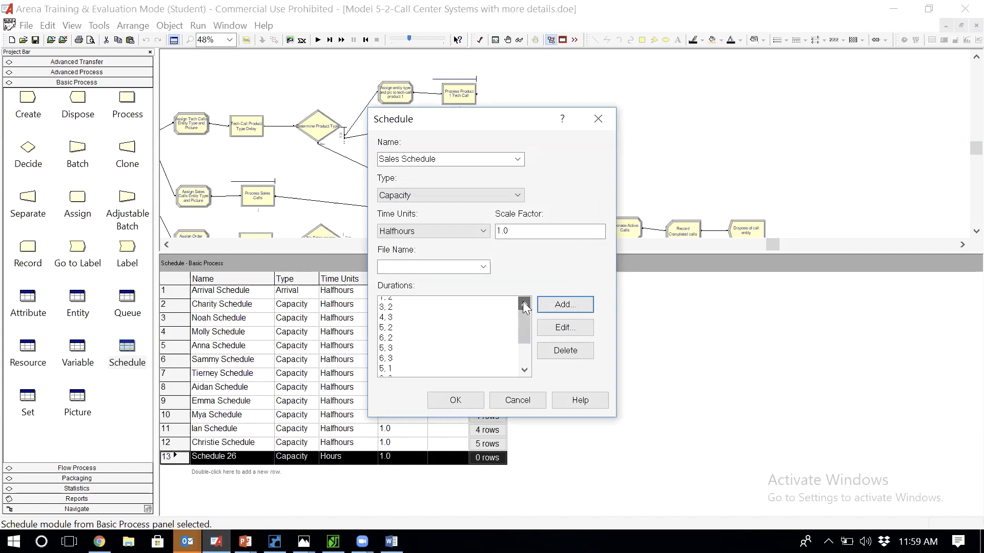
pyautogui.click(524, 305)
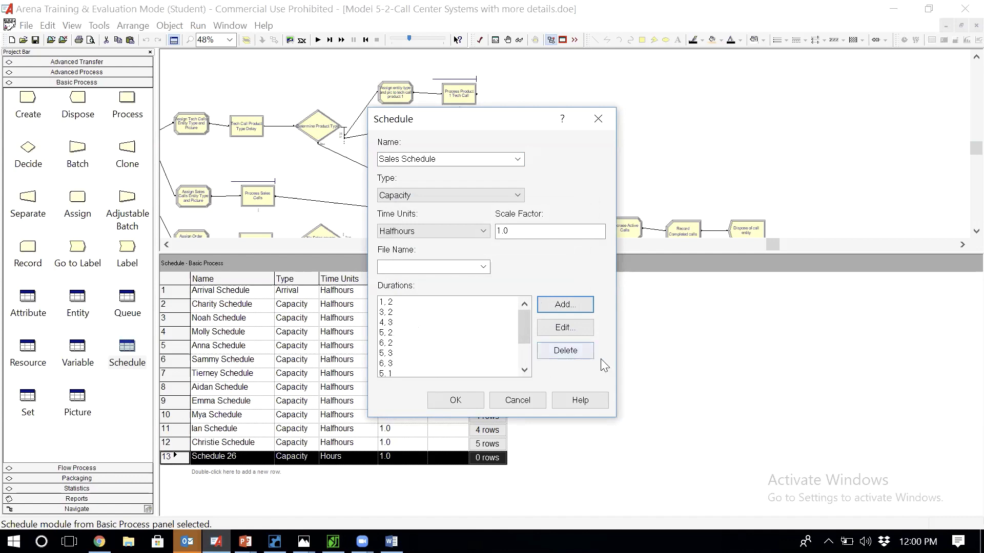
pyautogui.click(525, 370)
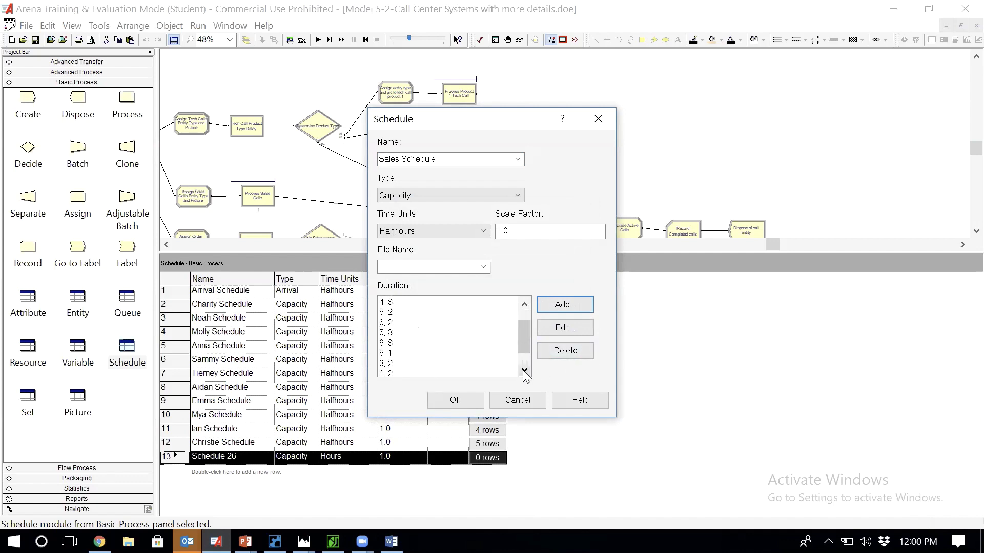
pyautogui.click(524, 370)
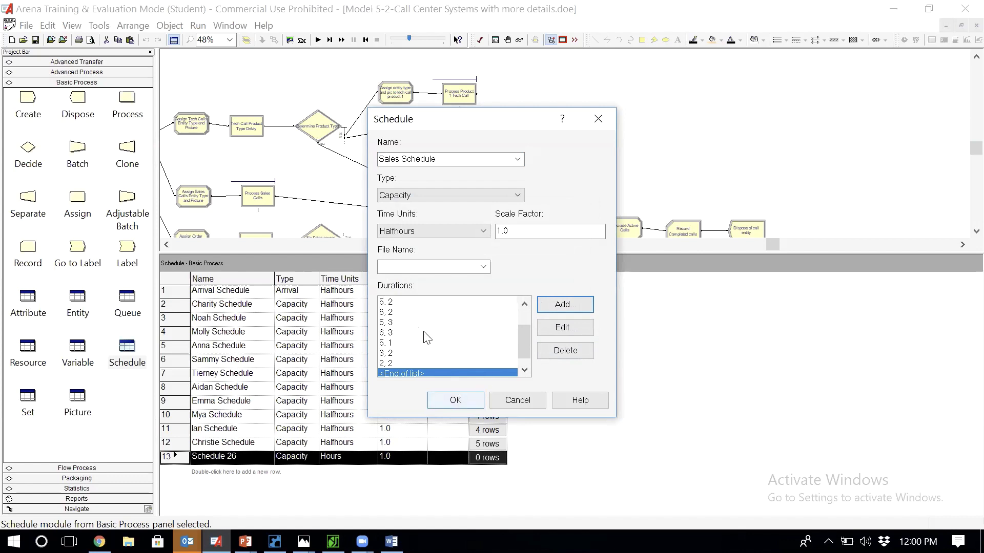
pyautogui.click(456, 401)
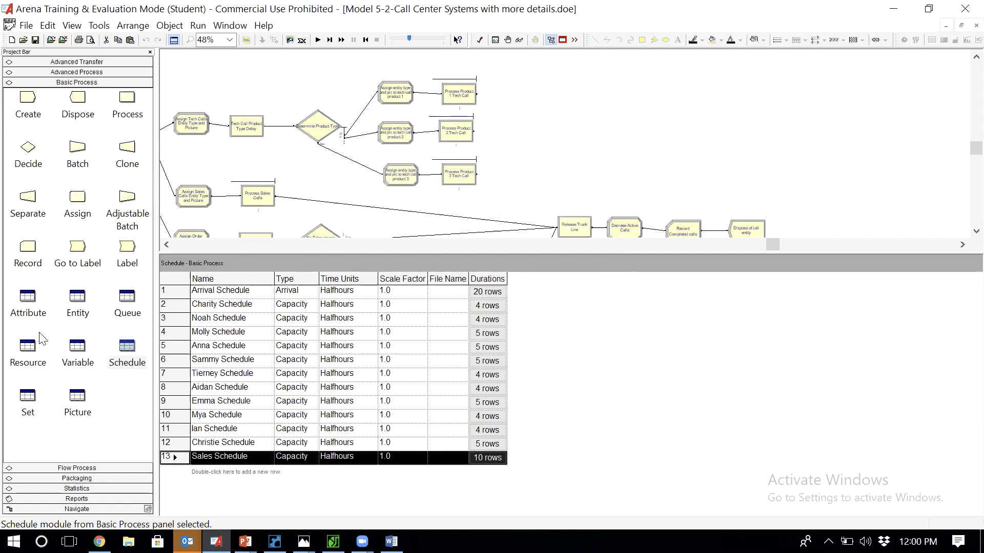
# Change the Sales Person resource to Based on Schedule and assign it the Sales Schedule
pyautogui.click(29, 348)
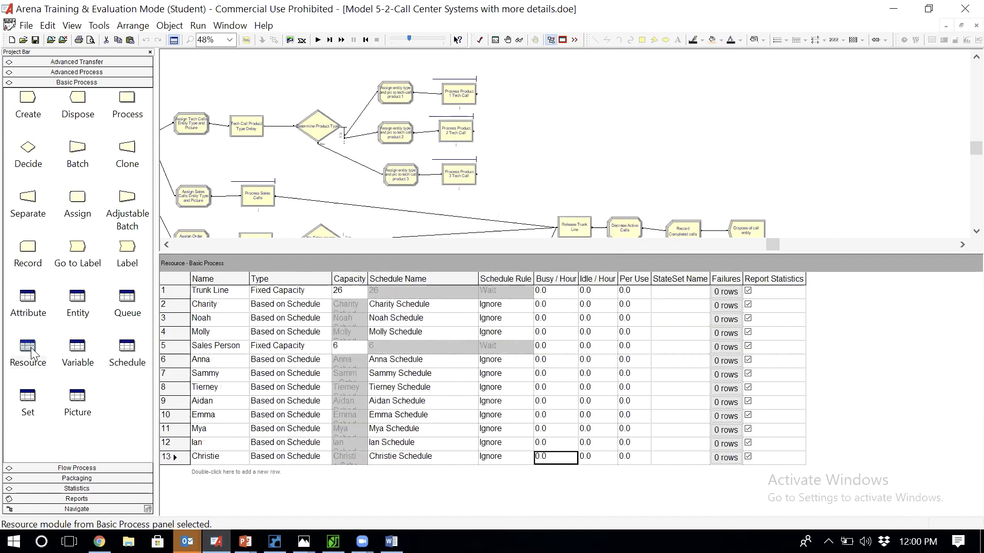
pyautogui.click(181, 347)
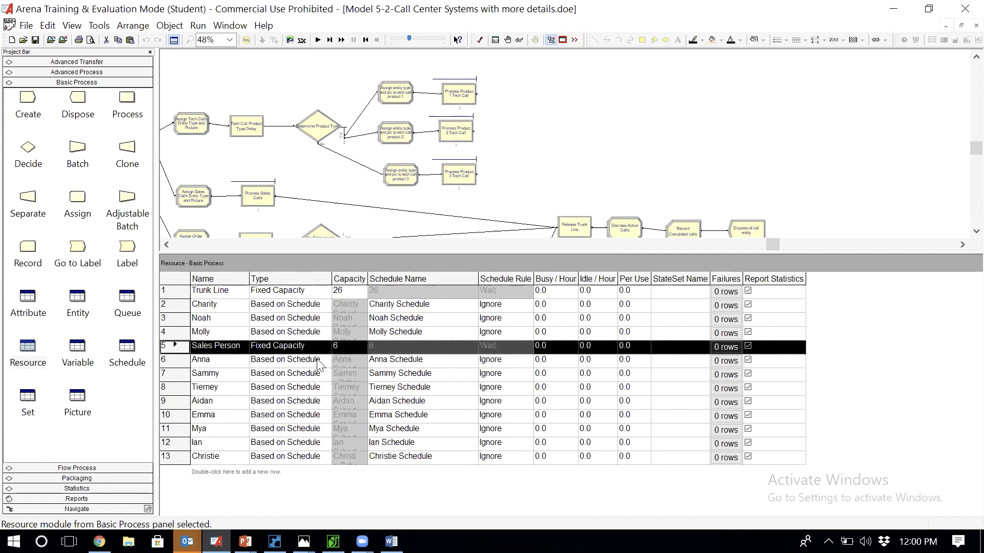
pyautogui.click(324, 348)
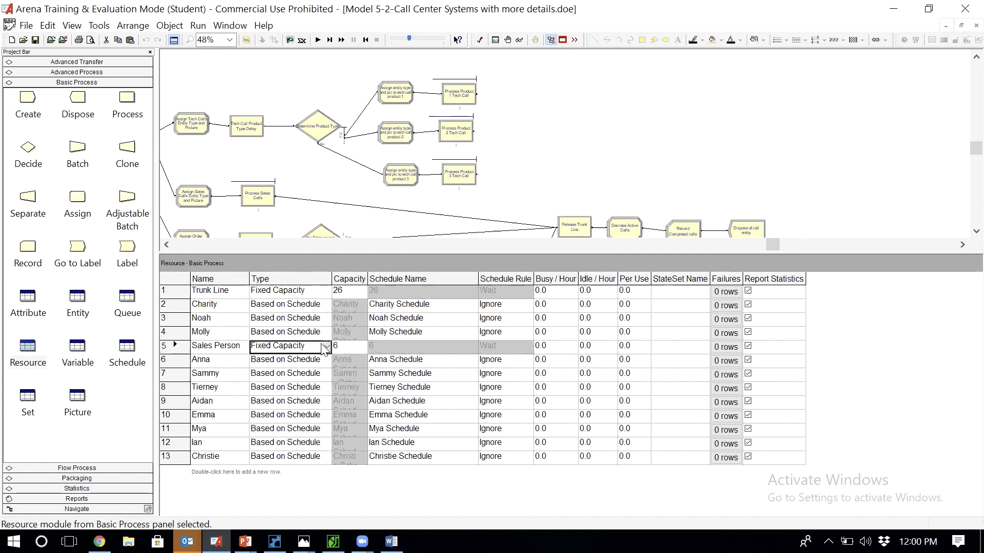
pyautogui.doubleClick(324, 349)
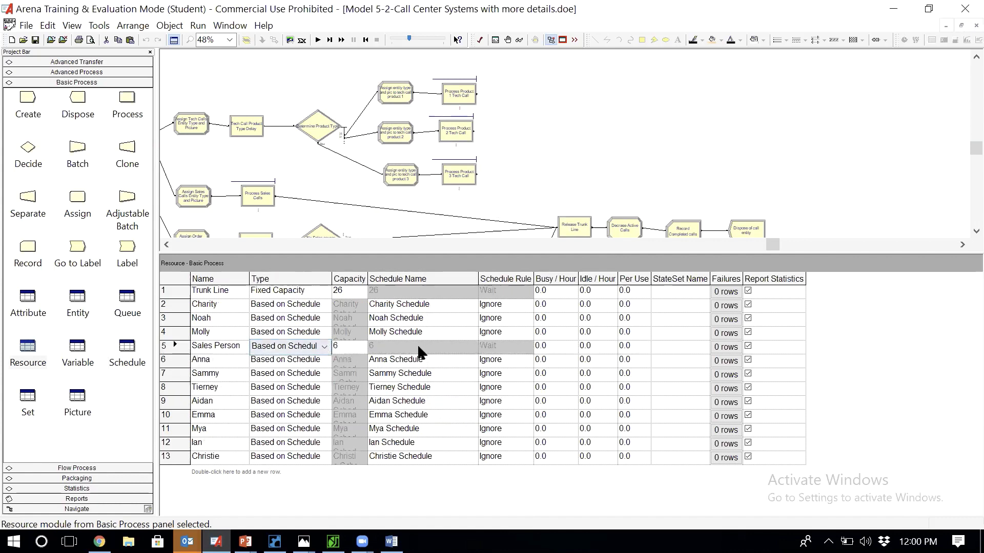
pyautogui.click(455, 349)
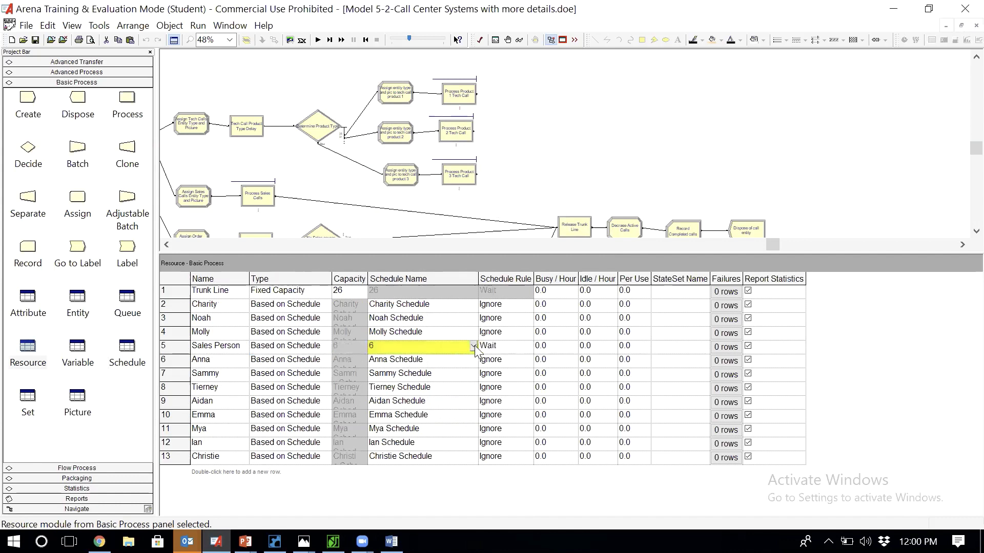
pyautogui.click(473, 347)
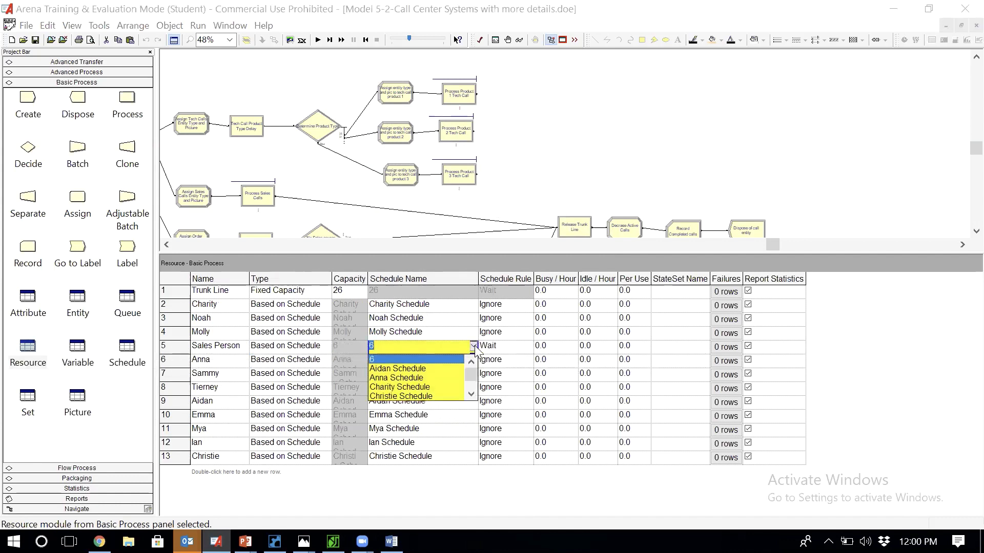
pyautogui.write('Sales Schedule')
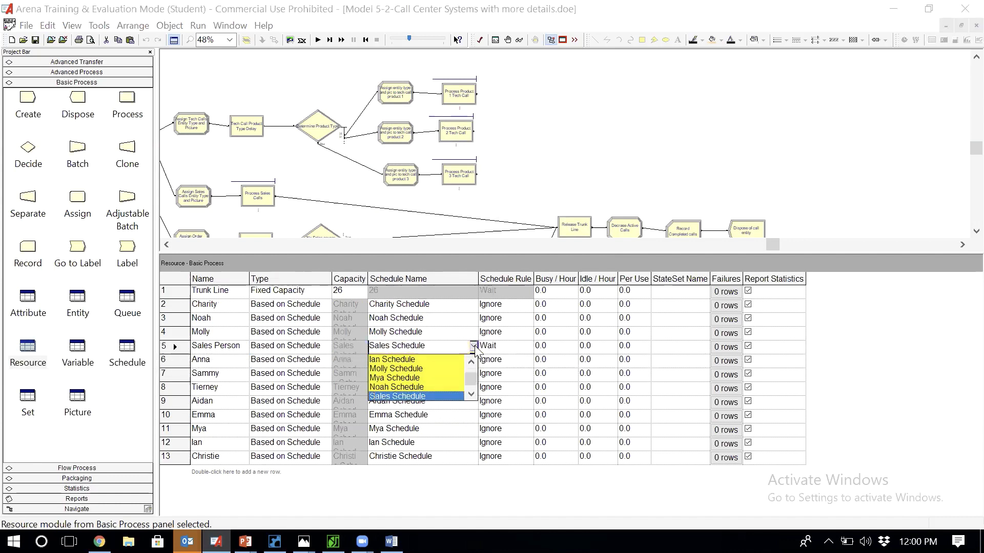
pyautogui.click(421, 397)
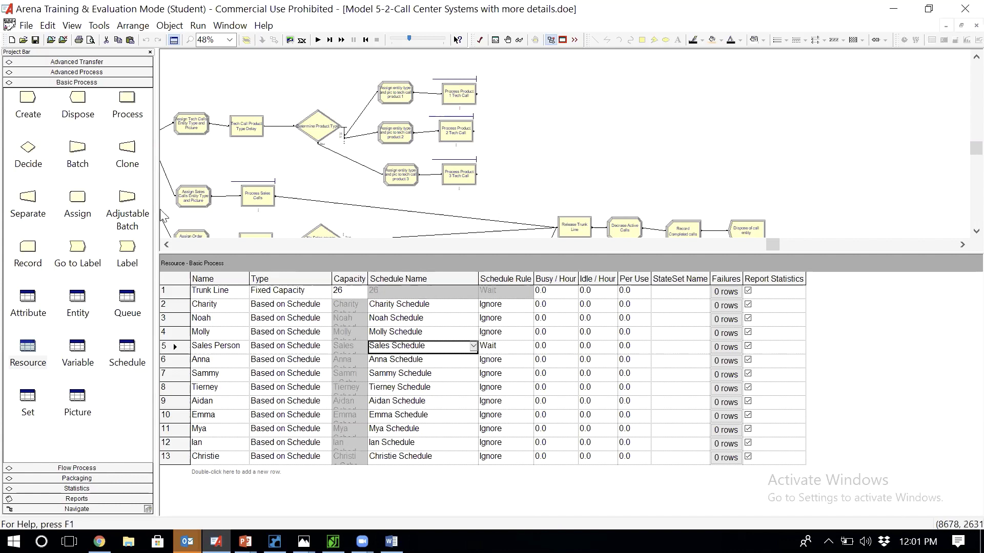
# Review the schedule and resource lists, and consult the Technical Support Schedules table for the product lines each technician supports
pyautogui.click(128, 354)
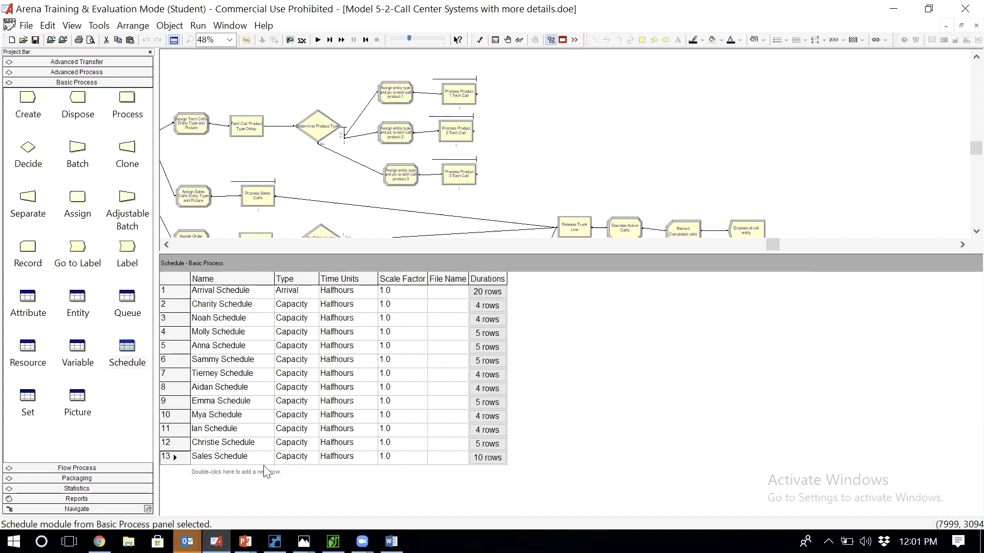
pyautogui.click(27, 353)
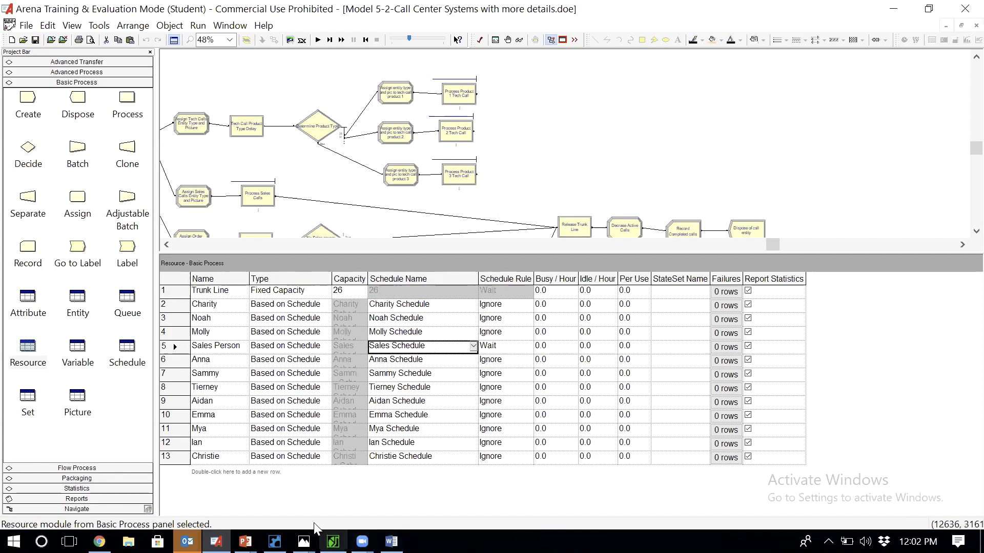
pyautogui.moveTo(303, 542)
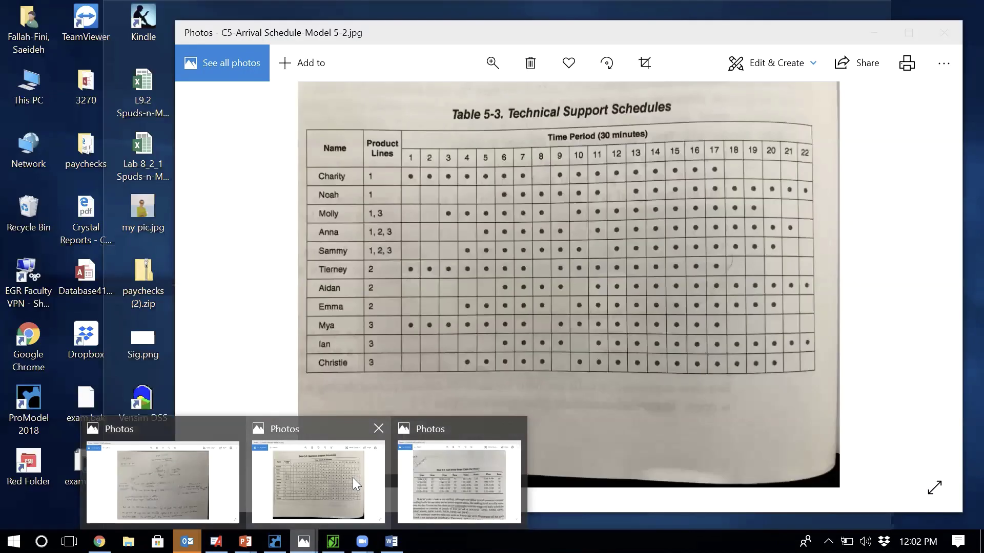
pyautogui.click(353, 478)
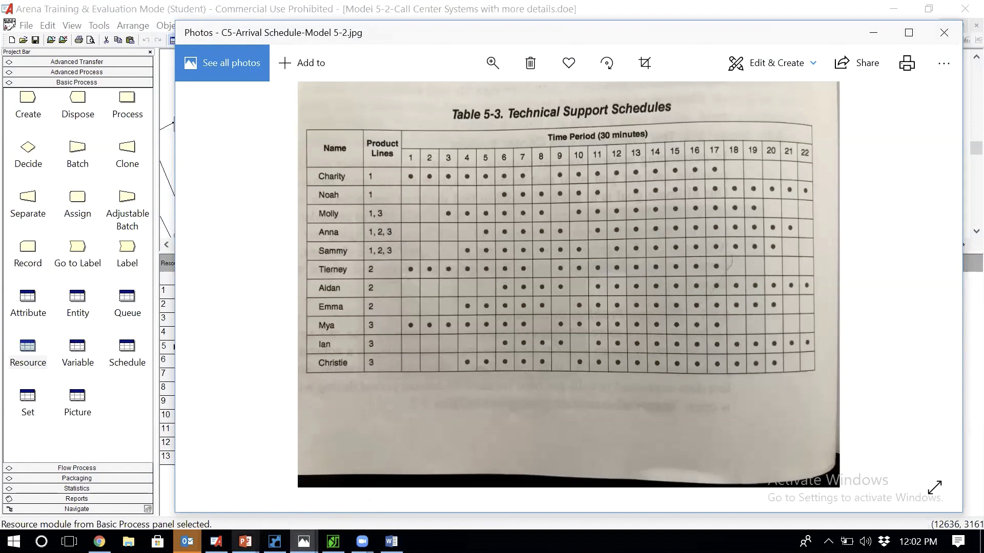
pyautogui.moveTo(216, 542)
# Add a new set named "Product Type 1 set" with the type Resource
pyautogui.click(36, 402)
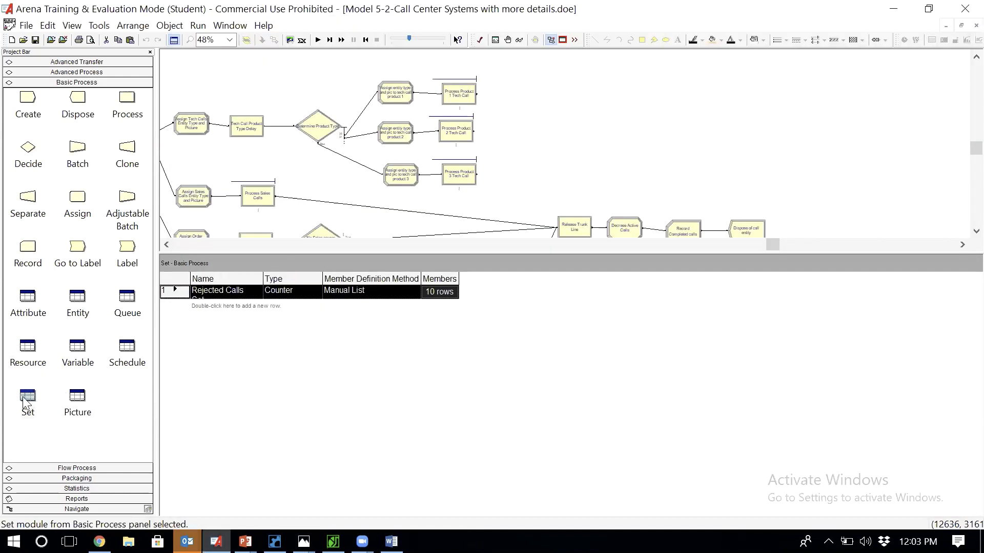
pyautogui.doubleClick(220, 306)
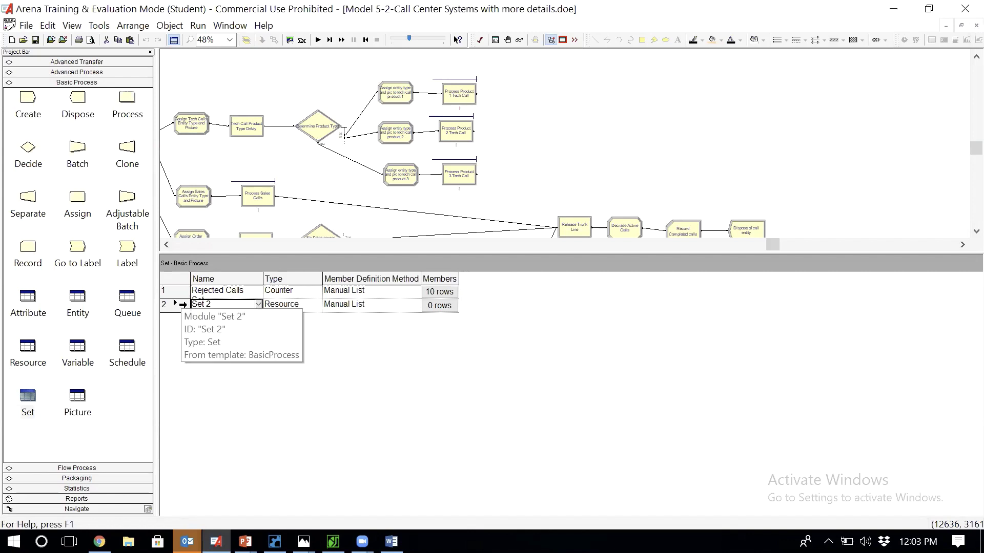
pyautogui.doubleClick(201, 303)
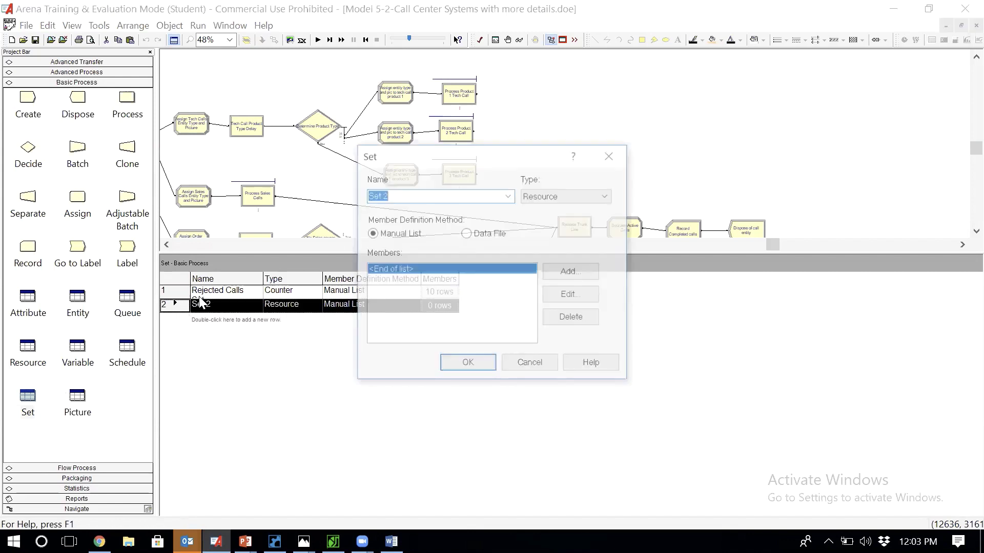
pyautogui.click(401, 195)
pyautogui.press('BackSpace')
pyautogui.press('BackSpace')
pyautogui.press('BackSpace')
pyautogui.press('BackSpace')
pyautogui.press('BackSpace')
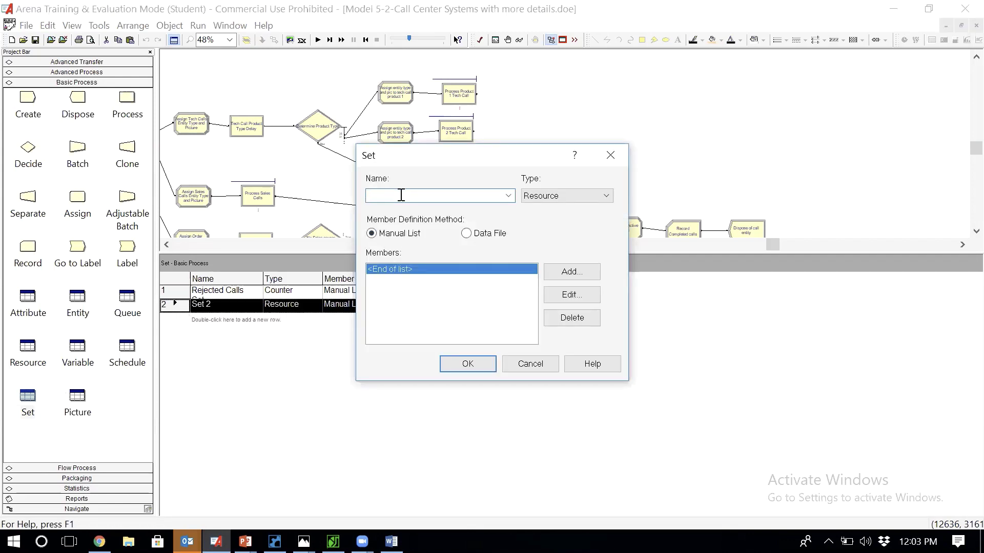
pyautogui.write('Prod')
pyautogui.write('uct')
pyautogui.write(' t=')
pyautogui.press('BackSpace')
pyautogui.press('BackSpace')
pyautogui.write('Typ e1')
pyautogui.press('BackSpace')
pyautogui.press('BackSpace')
pyautogui.press('BackSpace')
pyautogui.write('e 1 set')
pyautogui.click(557, 199)
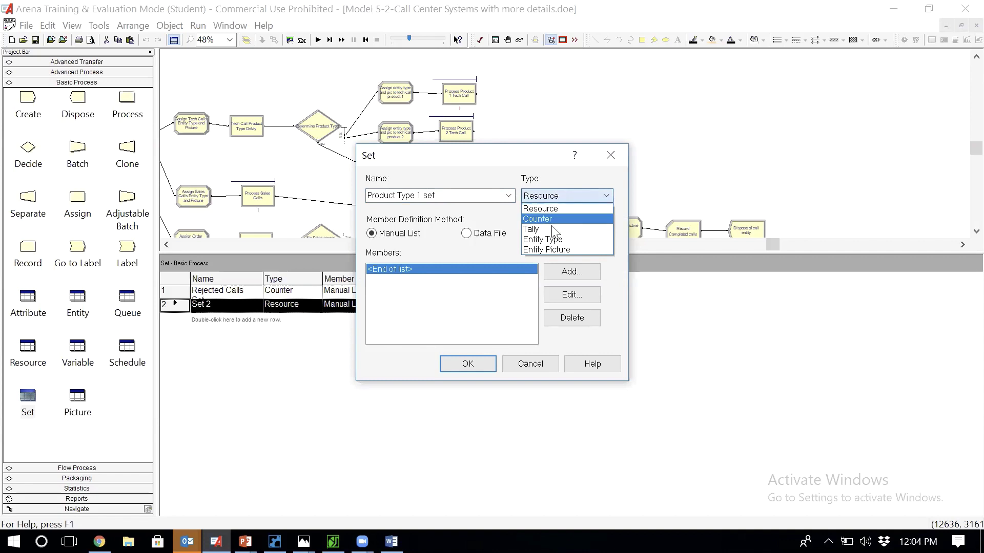
pyautogui.click(569, 207)
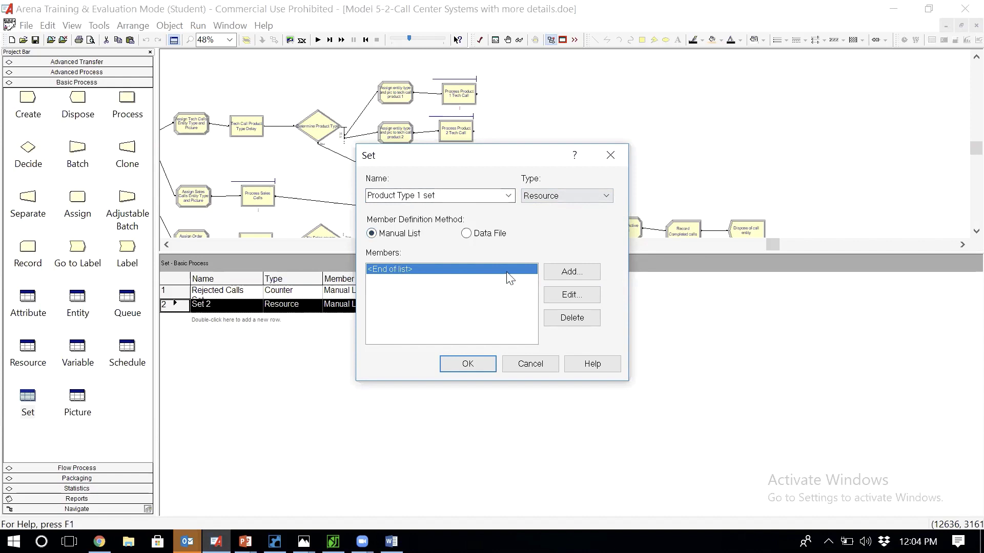
# Consult the Technical Support Schedules table and add its first listed technician to Product Type 1 set as a single-element member
pyautogui.click(563, 275)
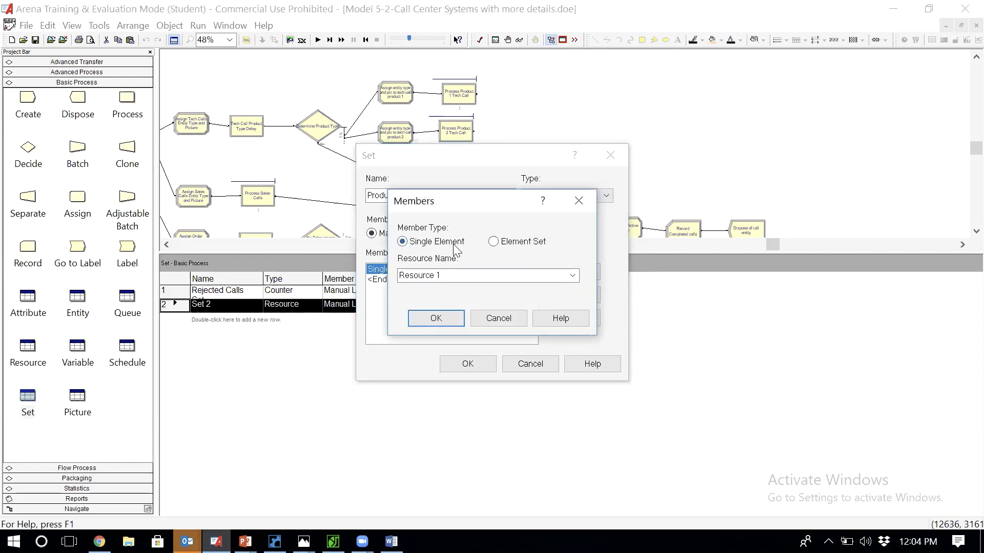
pyautogui.click(573, 276)
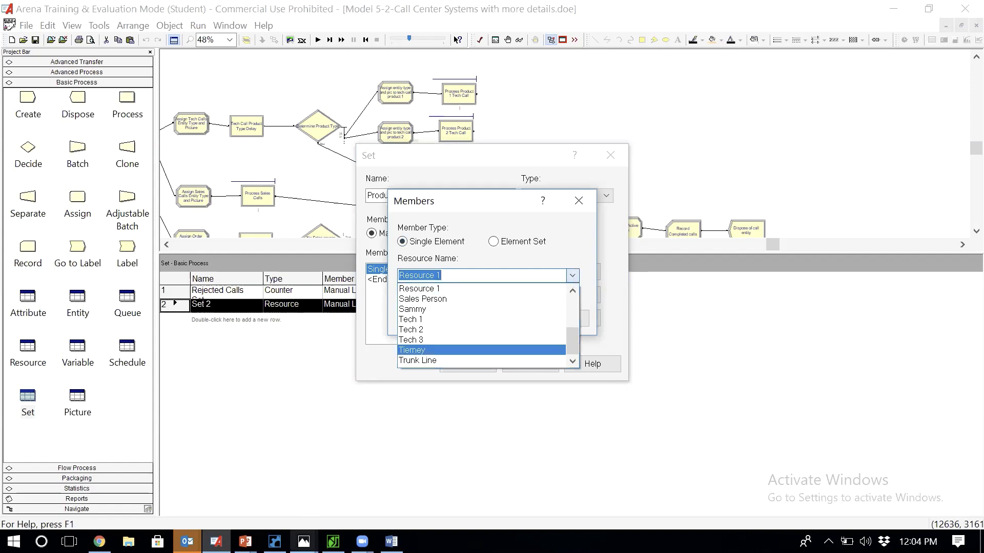
pyautogui.click(304, 542)
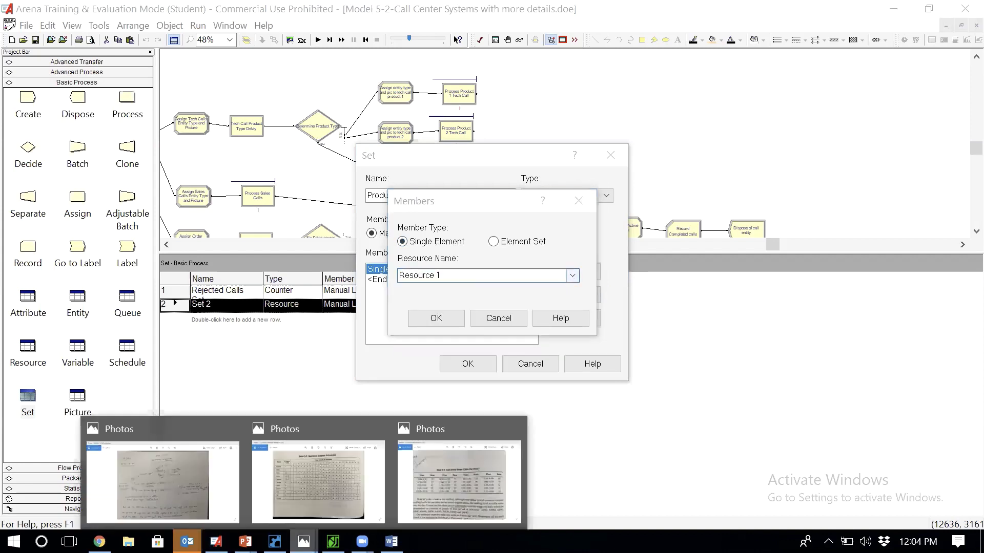
pyautogui.click(305, 489)
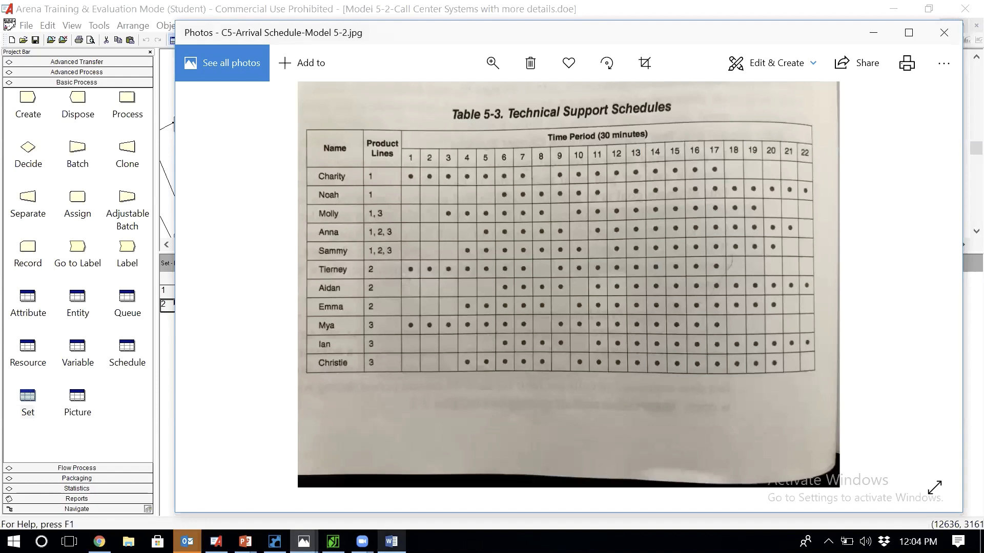
pyautogui.click(215, 541)
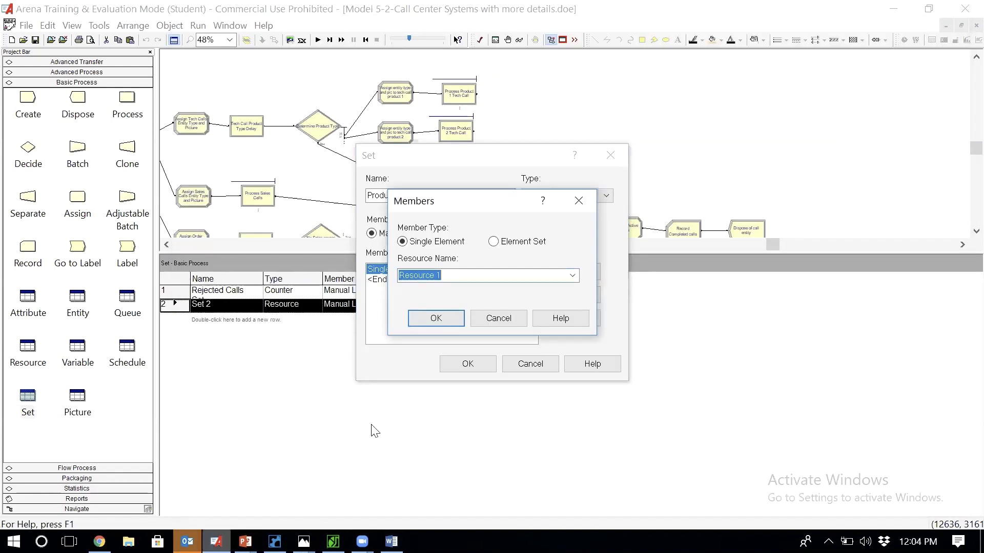
pyautogui.click(572, 276)
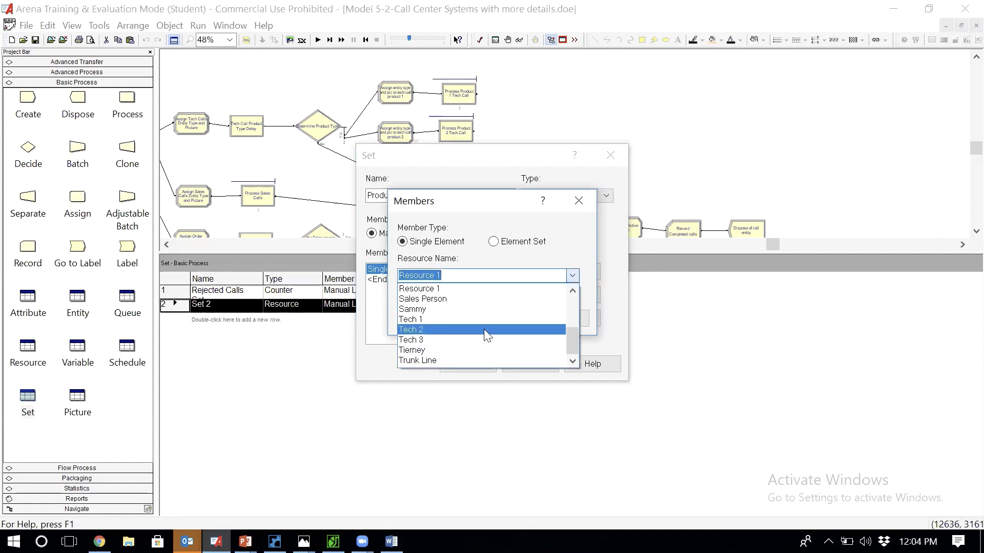
pyautogui.scroll(4, 487, 335)
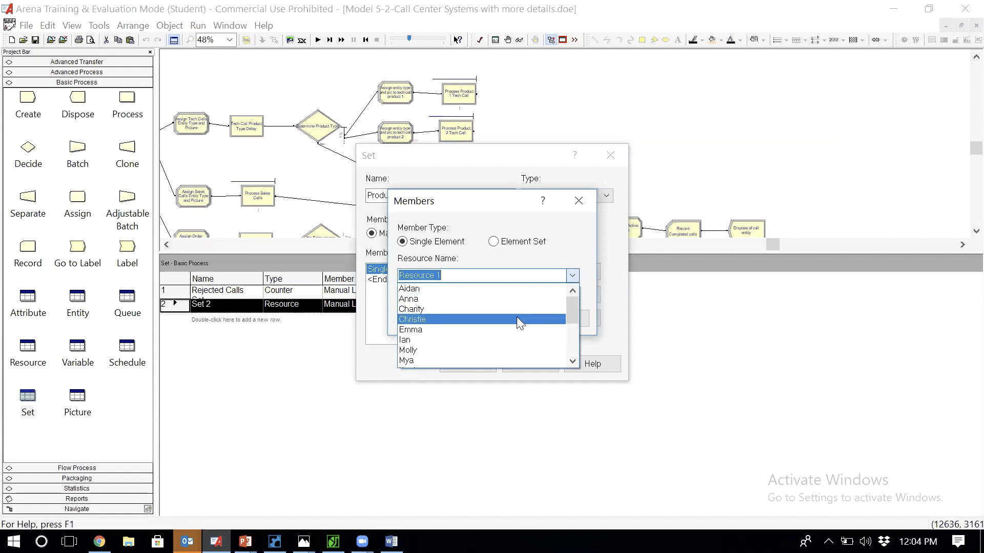
pyautogui.click(475, 309)
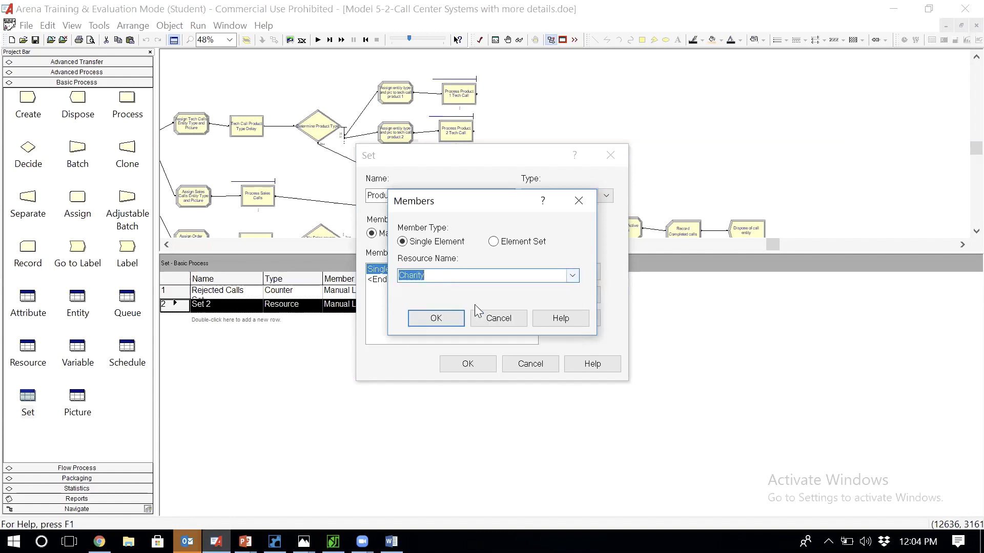
pyautogui.click(447, 321)
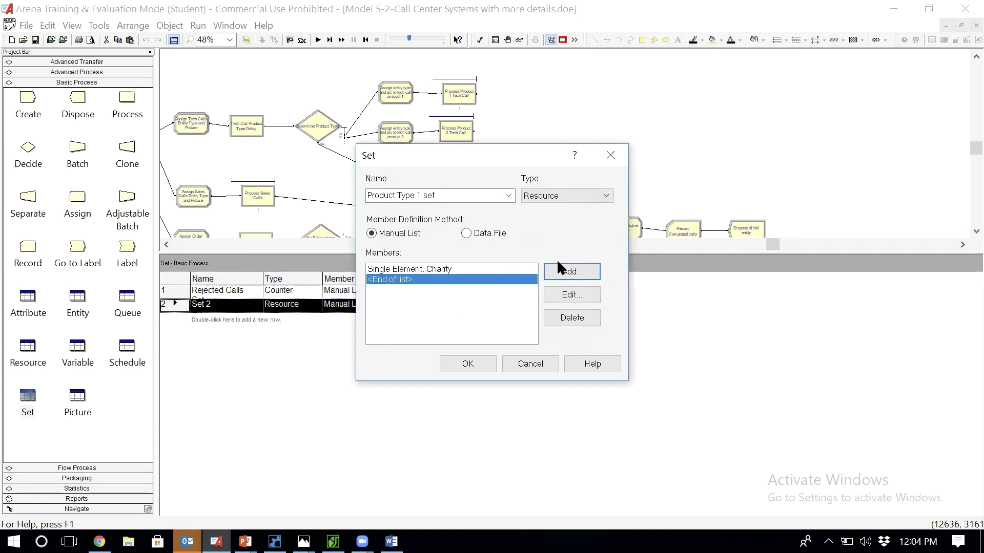
# Add the technician in the third row of the Technical Support Schedules table to Product Type 1 set as a single-element member
pyautogui.click(568, 271)
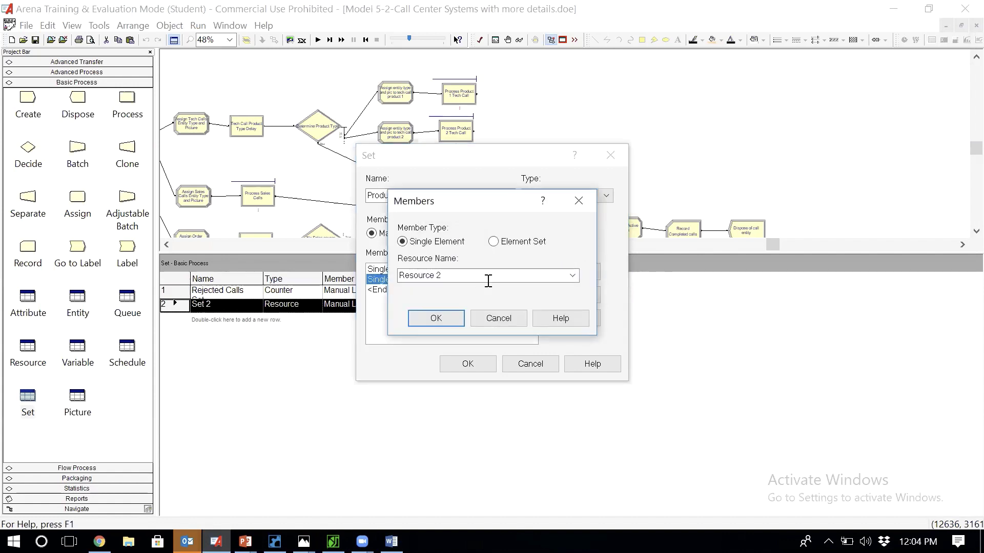
pyautogui.click(576, 276)
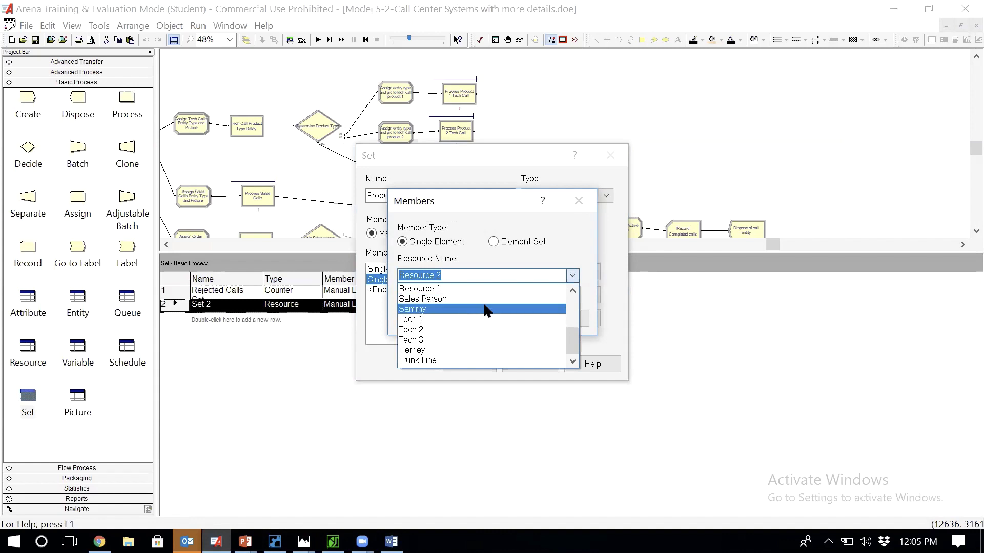
pyautogui.write('m')
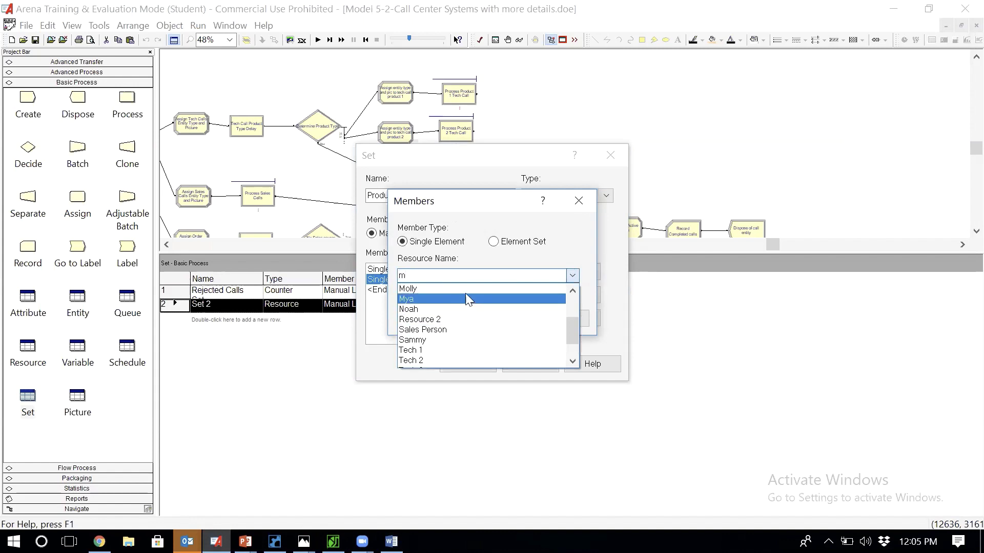
pyautogui.click(465, 289)
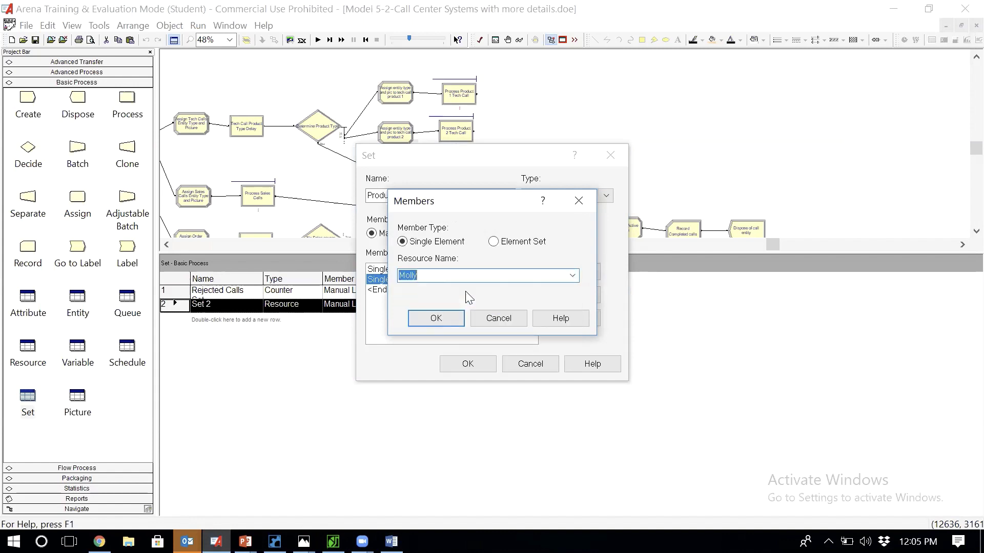
pyautogui.click(450, 320)
# Consult the Technical Support Schedules table and add its second-row technician to Product Type 1 set as a single-element member
pyautogui.moveTo(303, 542)
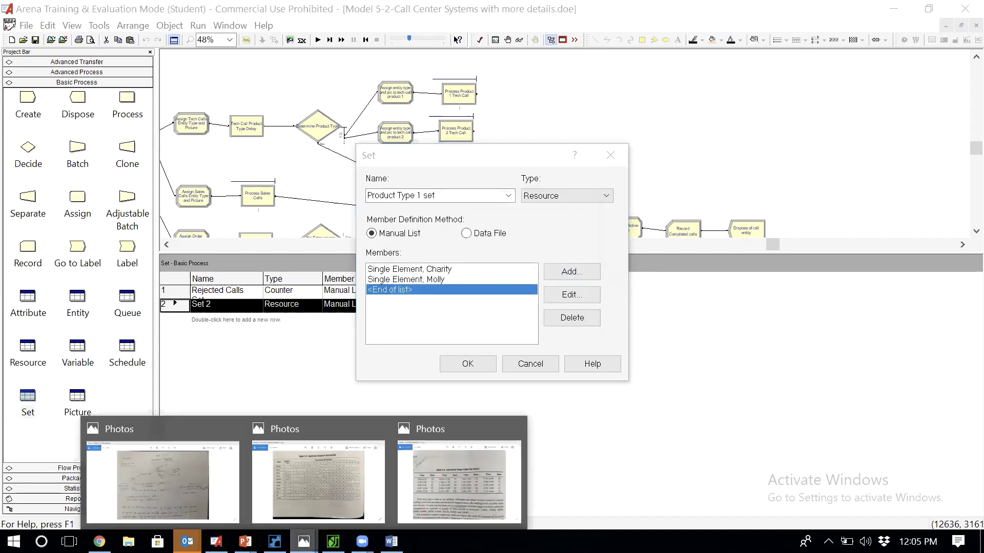
pyautogui.moveTo(325, 485)
pyautogui.click(347, 349)
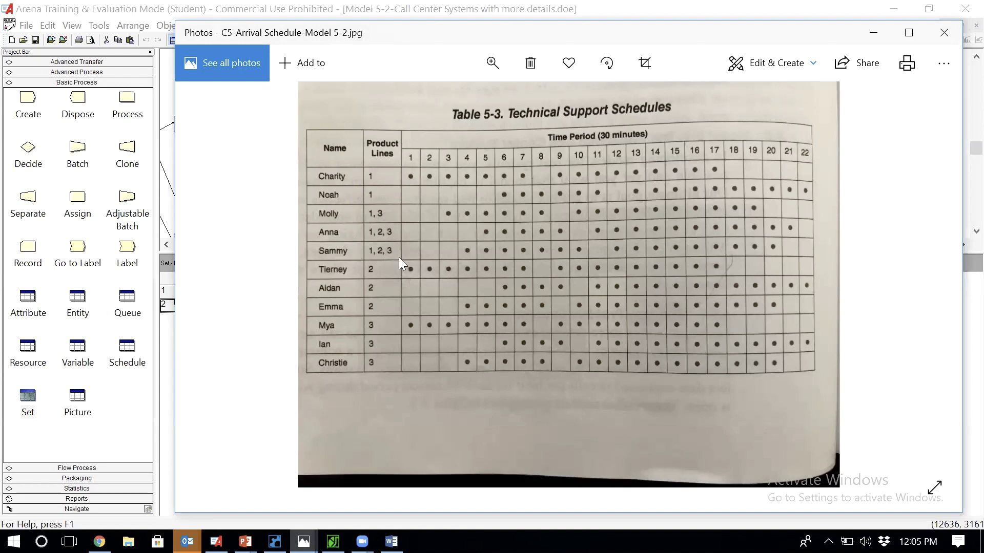
pyautogui.click(169, 371)
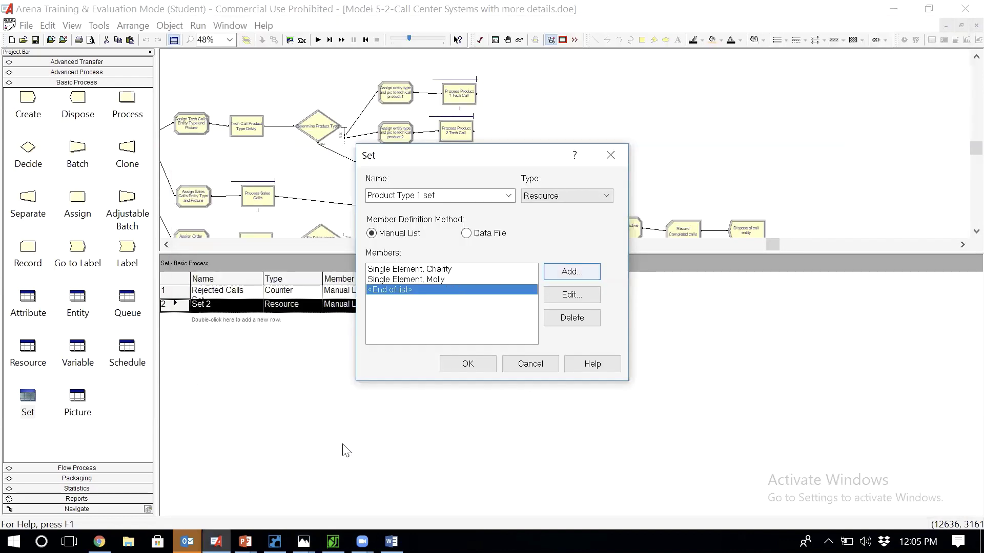
pyautogui.moveTo(304, 541)
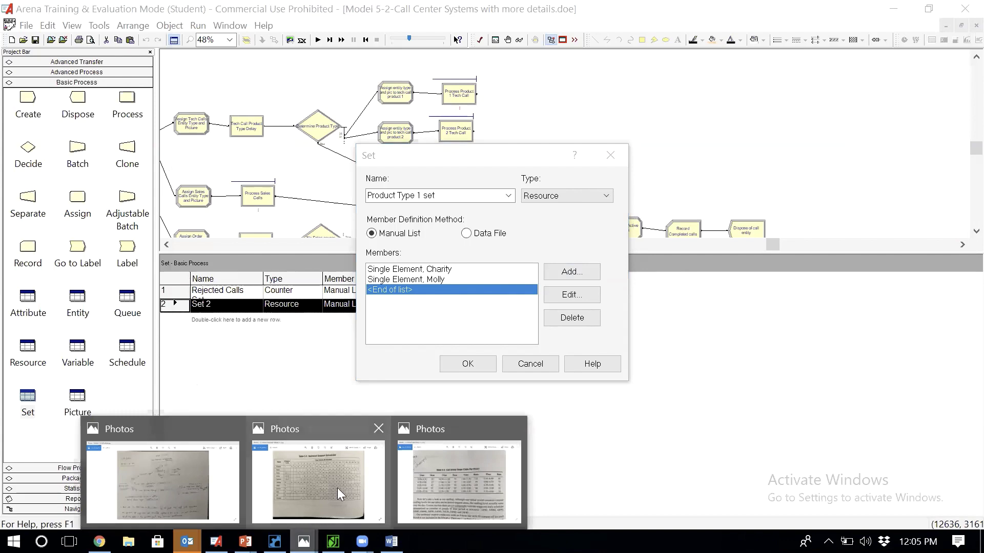
pyautogui.moveTo(335, 484)
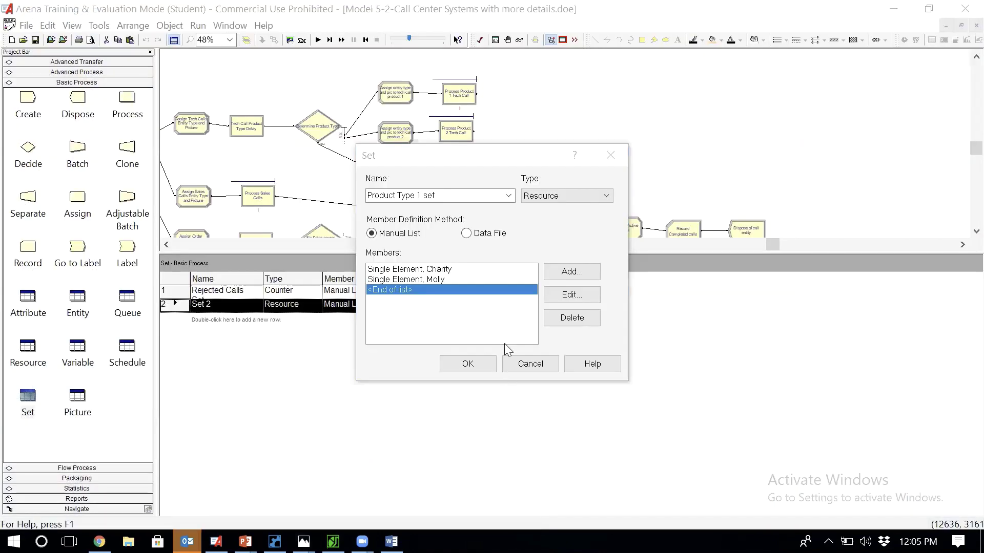
pyautogui.click(587, 272)
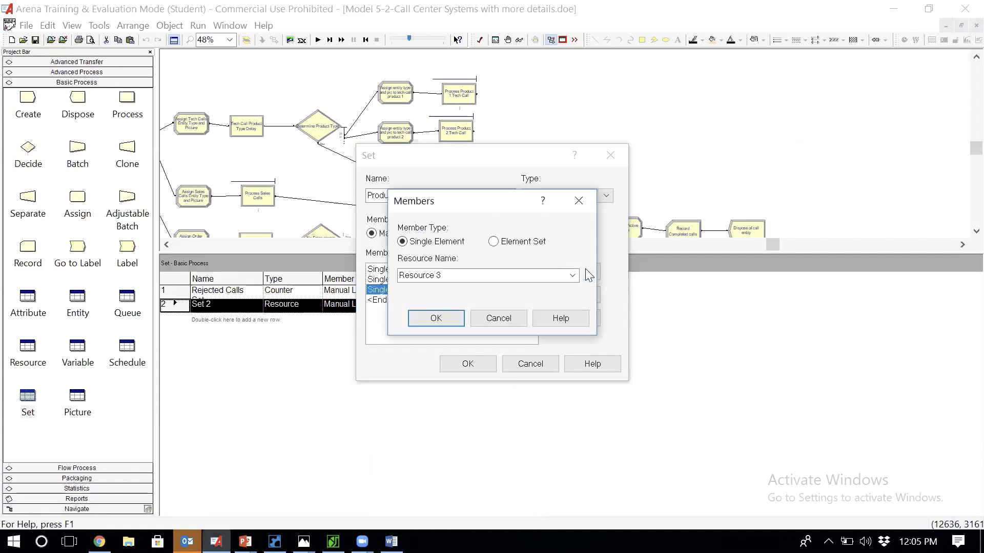
pyautogui.click(526, 276)
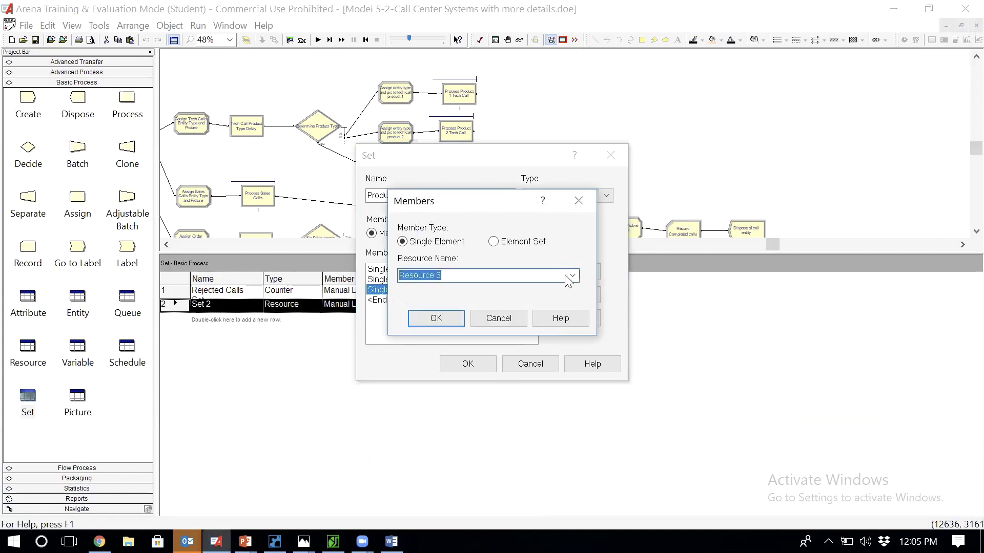
pyautogui.click(573, 275)
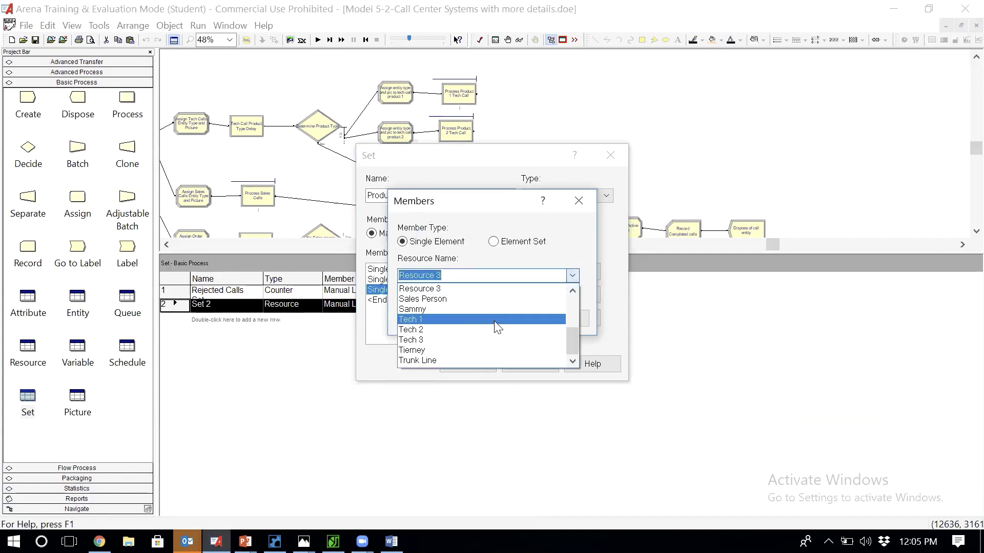
pyautogui.write('n')
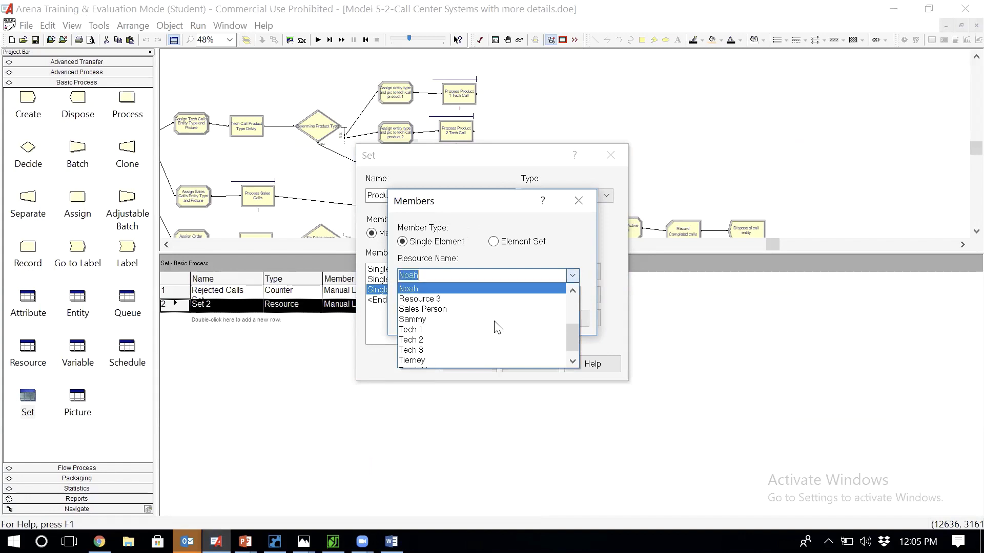
pyautogui.press('Return')
pyautogui.click(436, 318)
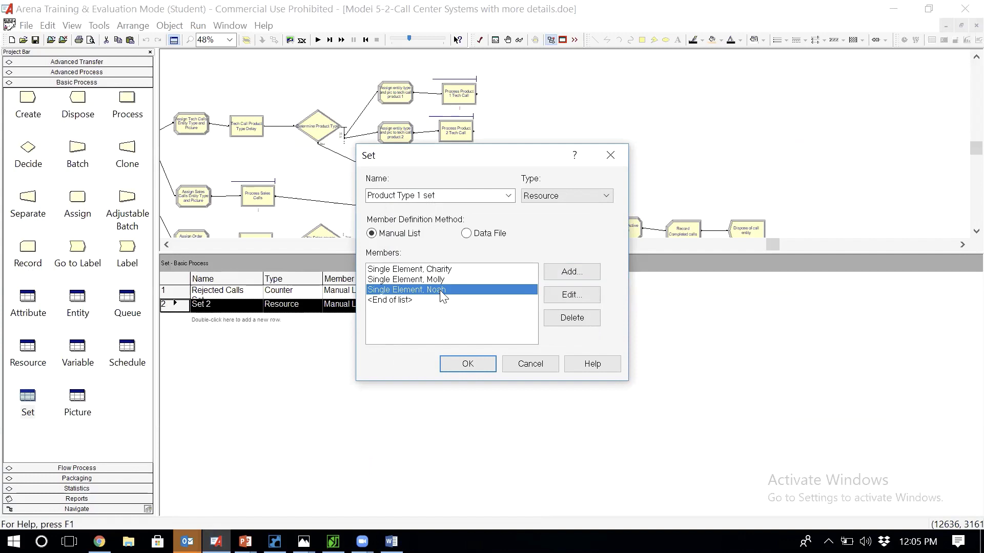
# Move the second-row technician's entry up one place in the Product Type 1 set member list to match the table order
pyautogui.hotkey('ctrl', 'Up')
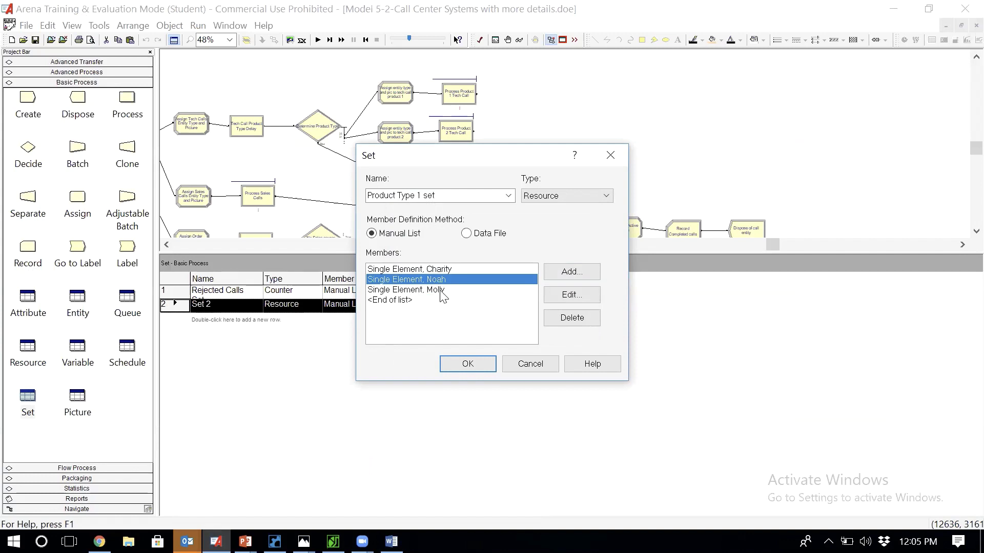
pyautogui.click(441, 290)
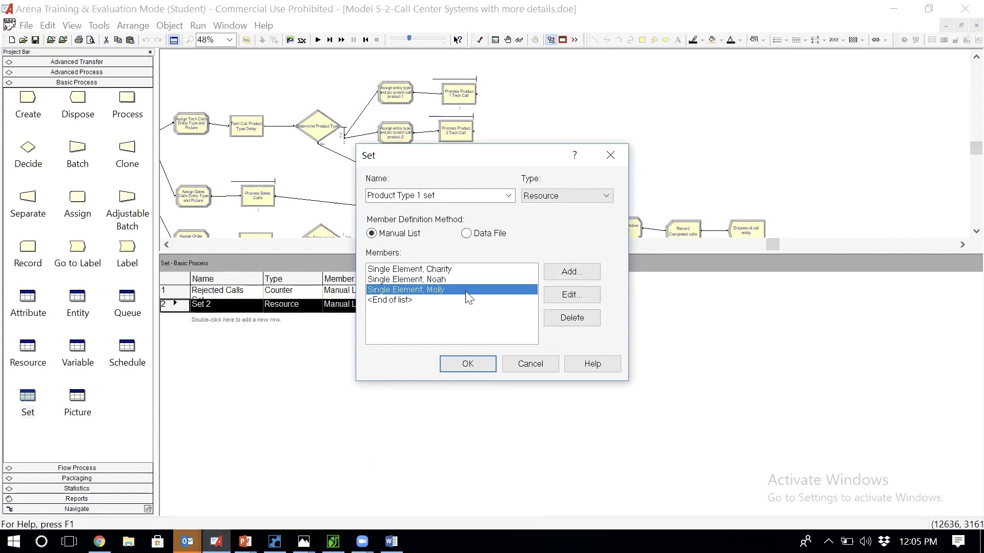
pyautogui.click(436, 301)
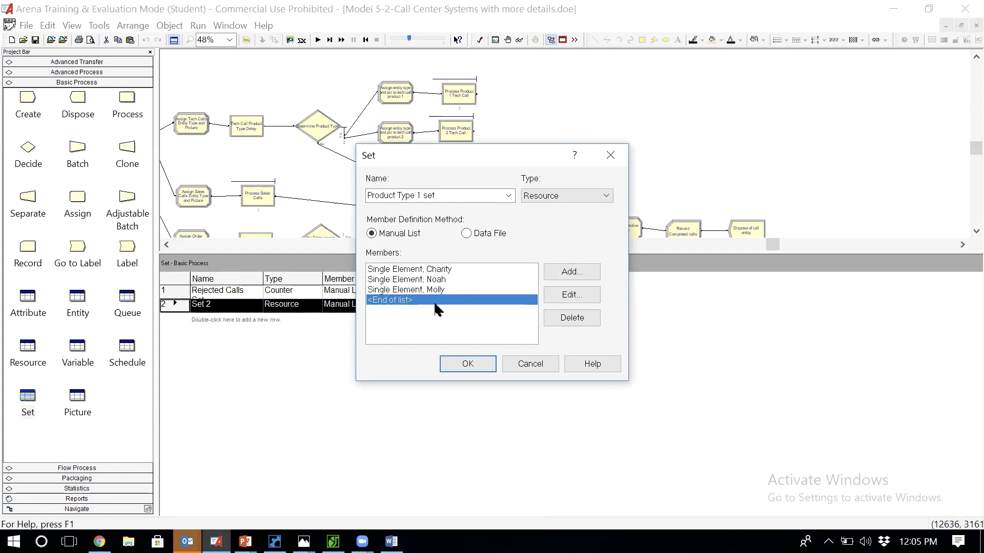
# Add the technician in the table's fourth row to the end of Product Type 1 set as a single-element member
pyautogui.click(564, 271)
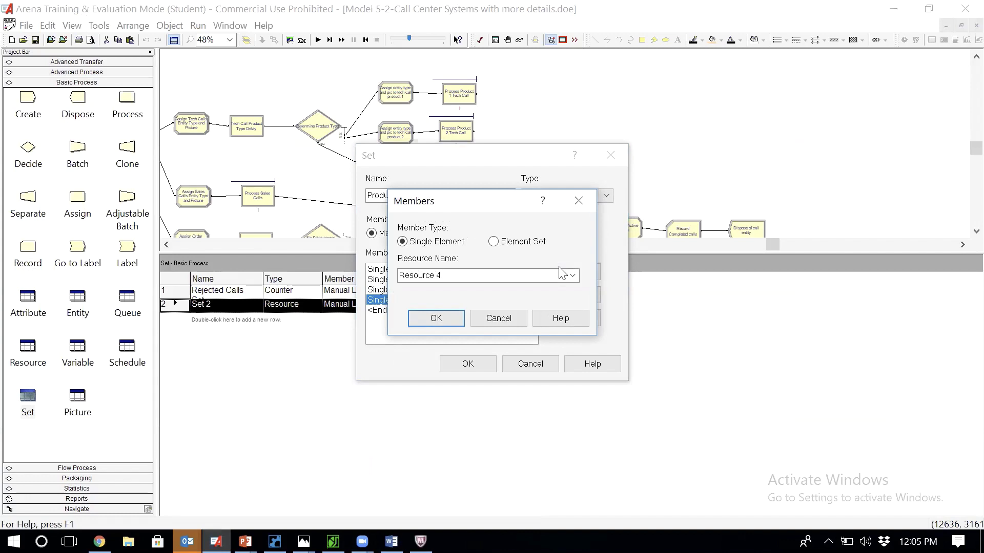
pyautogui.click(573, 275)
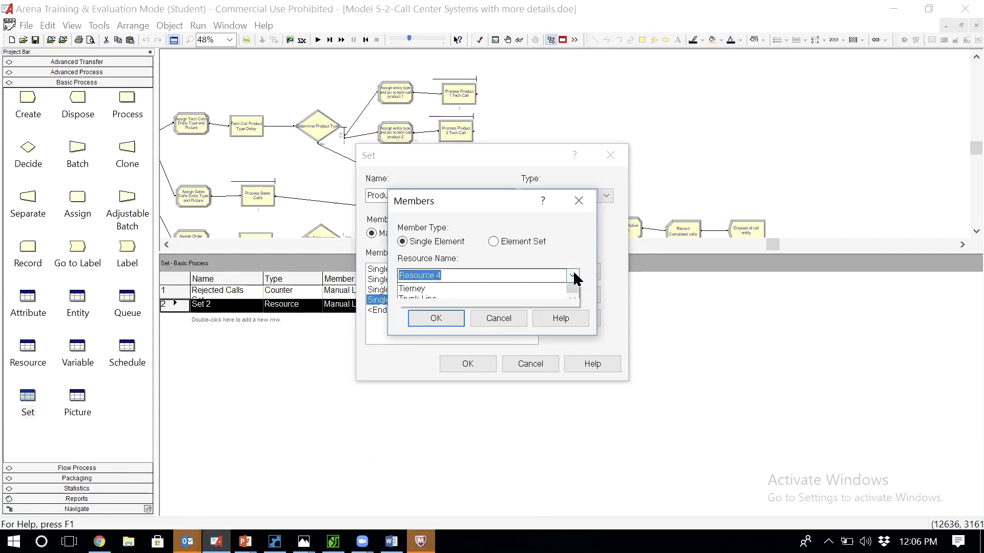
pyautogui.press('a')
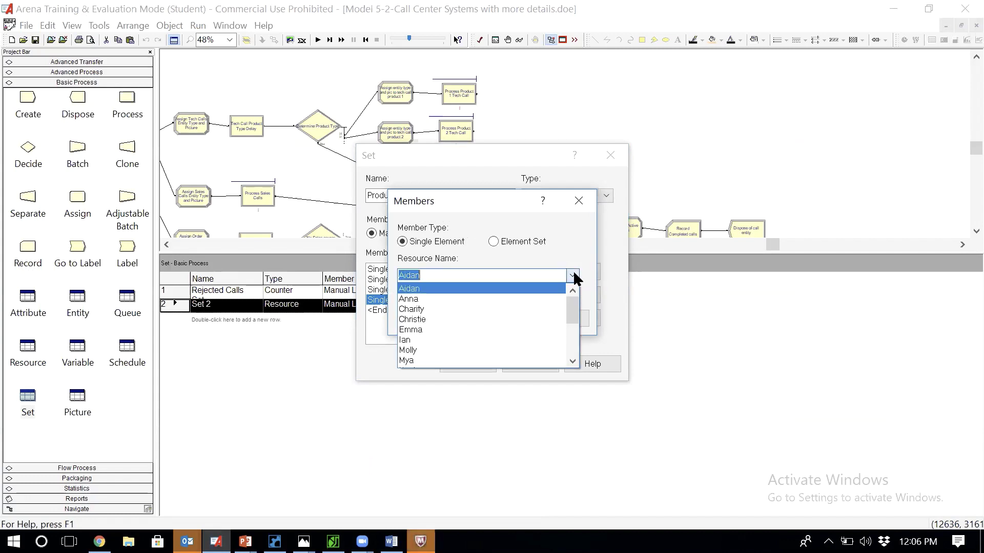
pyautogui.press('Down')
pyautogui.press('Return')
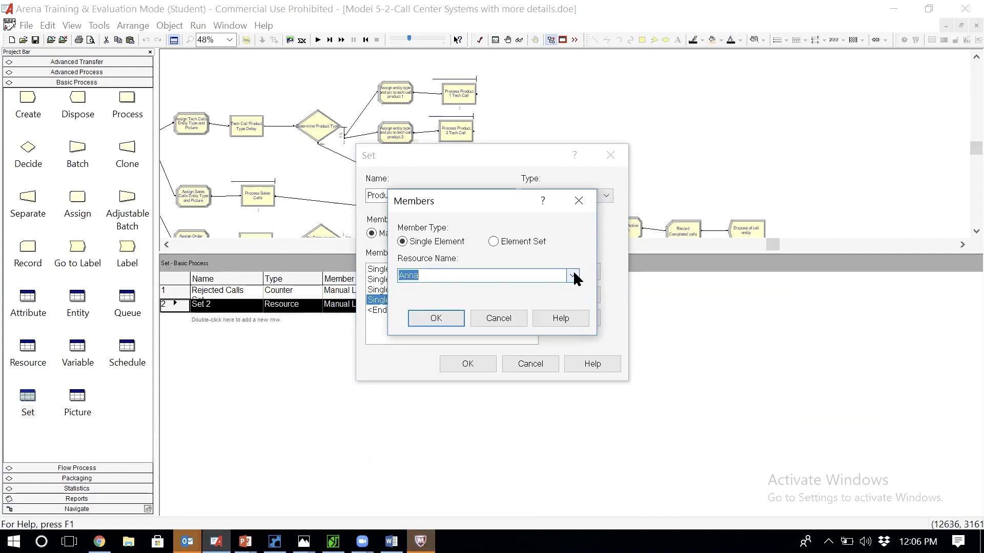
pyautogui.click(453, 318)
pyautogui.click(571, 277)
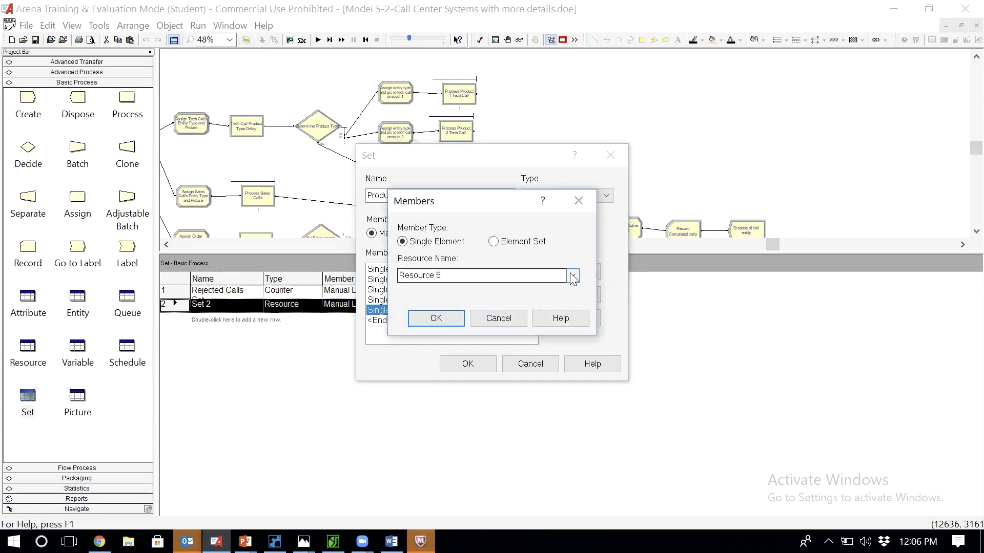
pyautogui.click(572, 276)
pyautogui.write('s')
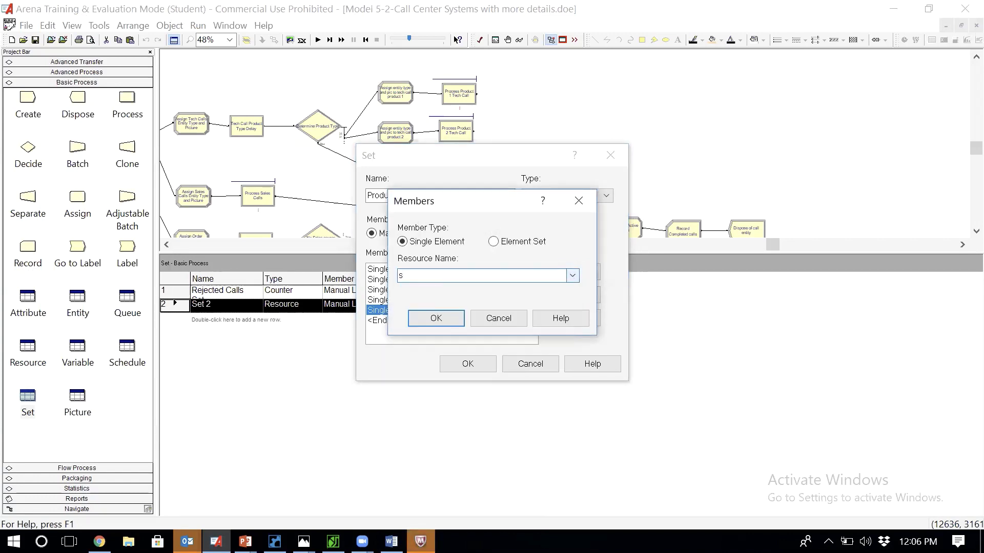
pyautogui.click(572, 275)
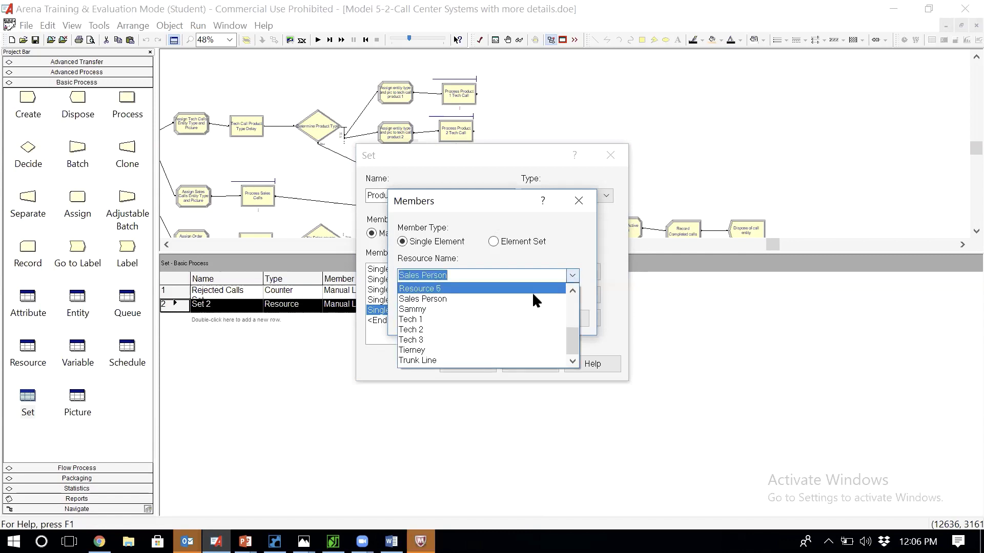
pyautogui.click(527, 309)
pyautogui.click(525, 315)
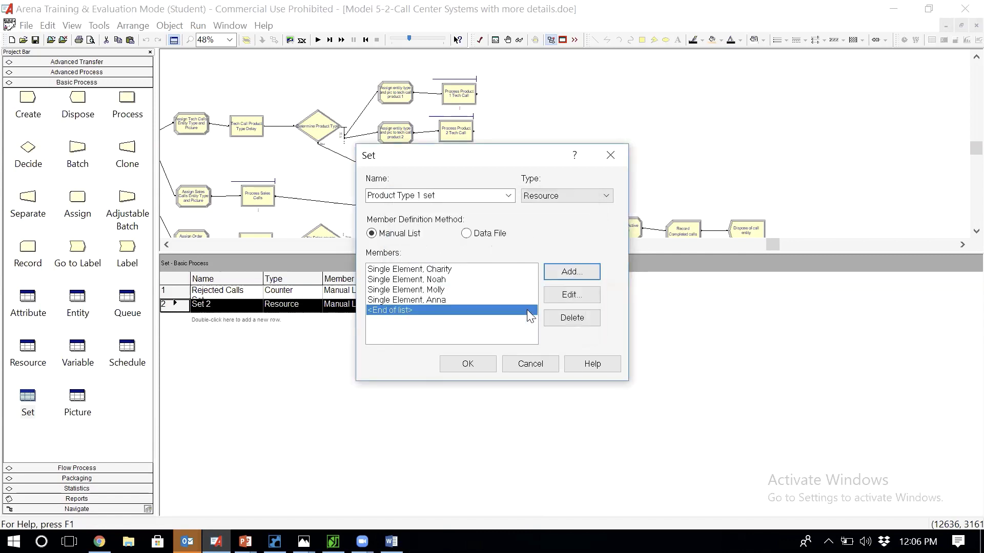
# Add the technician in the table's fifth row to Product Type 1 set as a single-element member and save the set
pyautogui.click(571, 272)
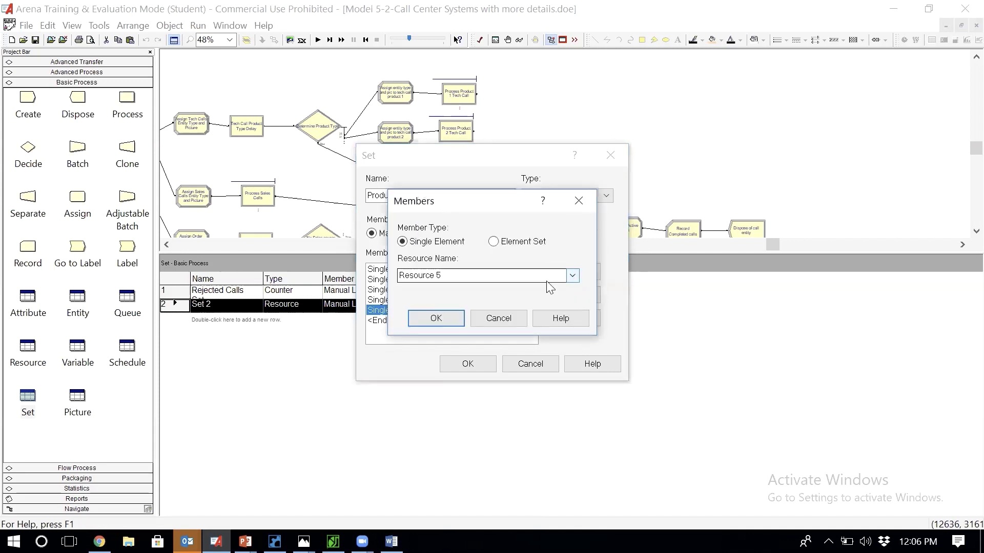
pyautogui.click(573, 276)
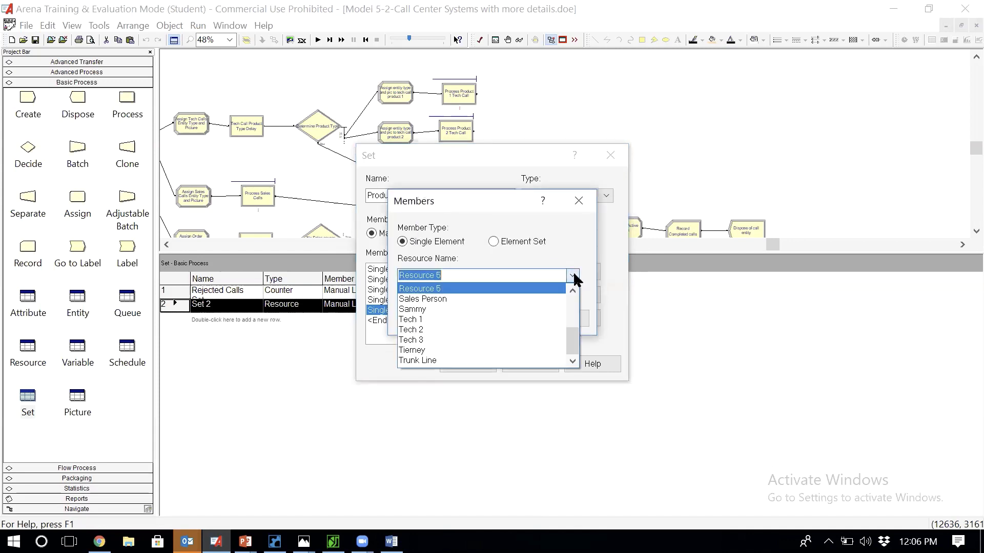
pyautogui.click(455, 309)
pyautogui.click(438, 318)
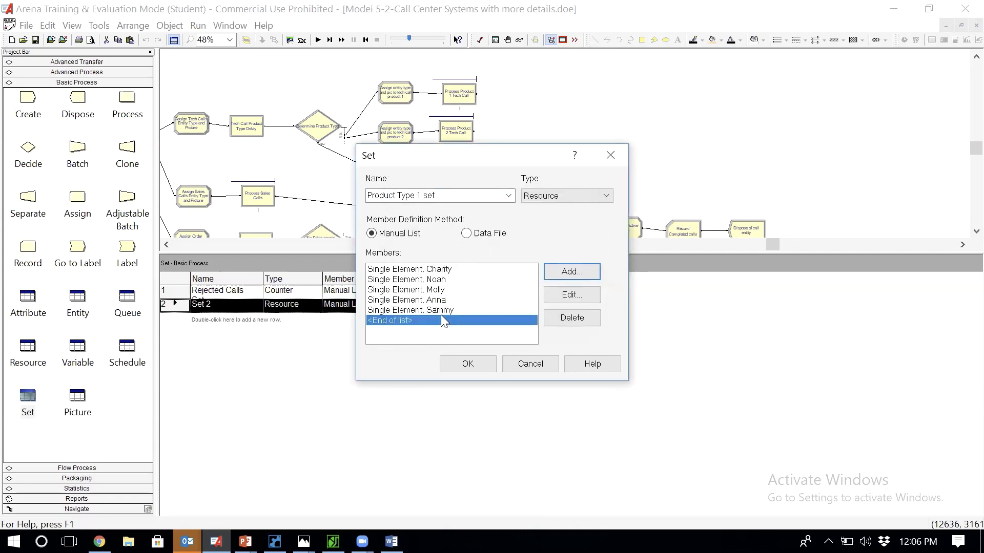
pyautogui.click(454, 359)
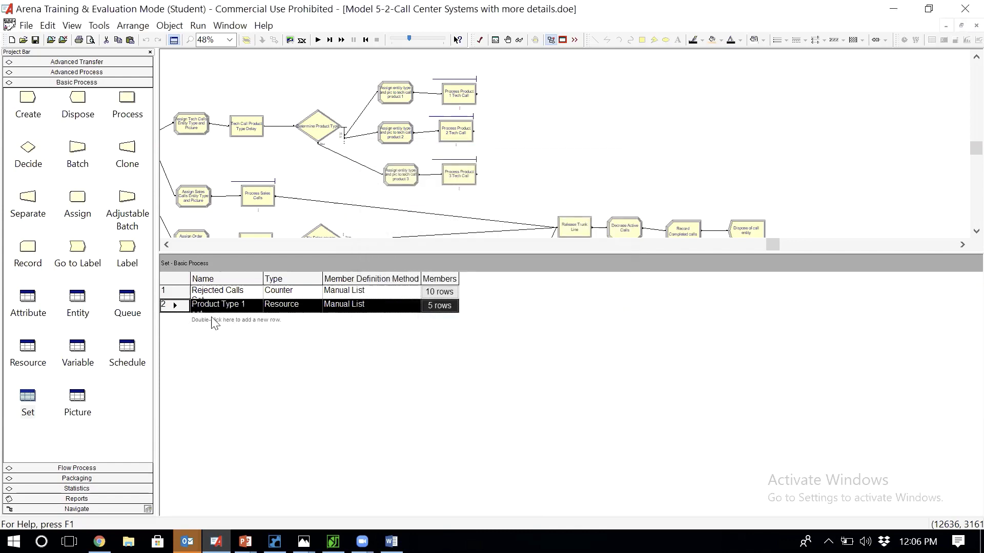
# Add a new resource set and name it "Product Type 2 set"
pyautogui.doubleClick(226, 320)
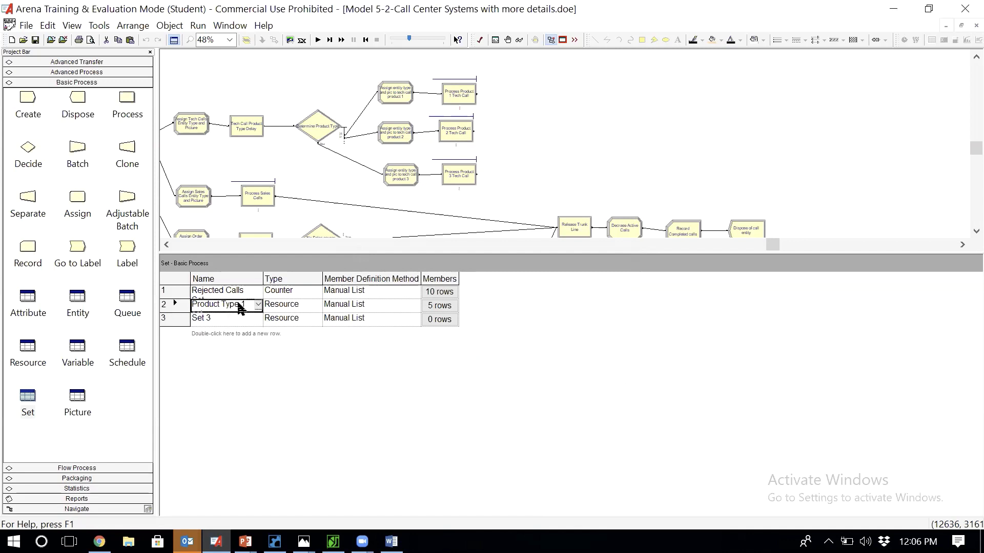
pyautogui.click(241, 307)
pyautogui.click(243, 322)
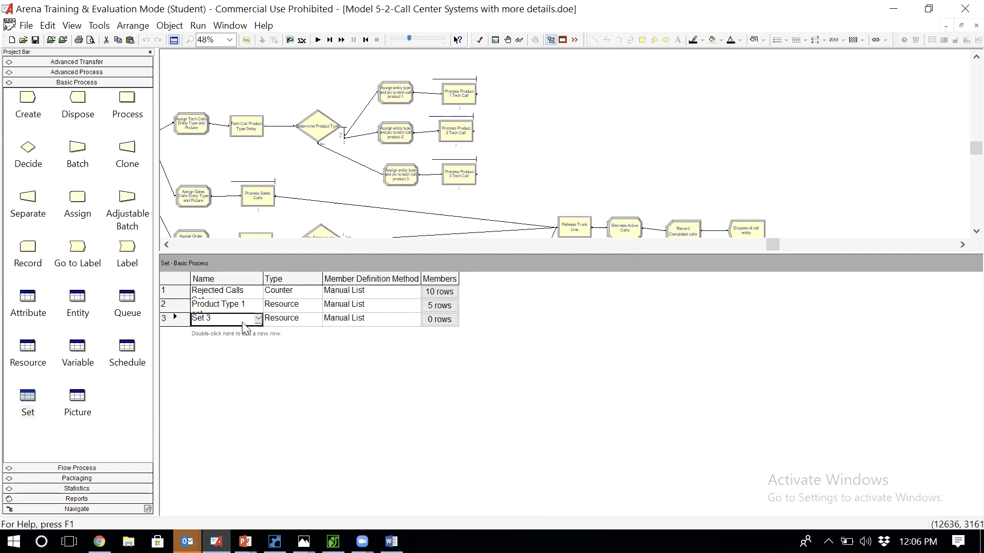
pyautogui.doubleClick(178, 322)
pyautogui.write('Prod')
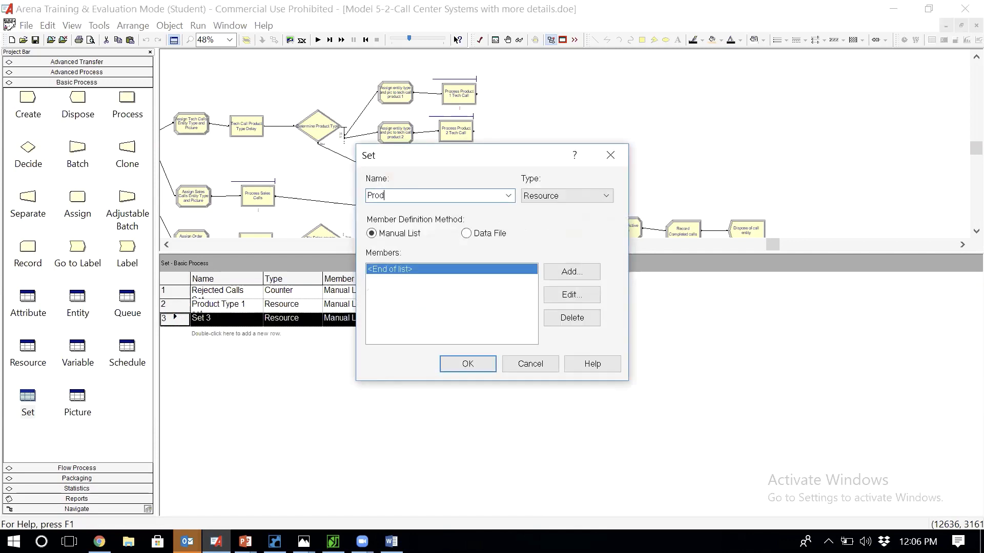
pyautogui.write('uct Type 2 set')
# Add the technician in the table's sixth row to Product Type 2 set as a single-element member
pyautogui.click(571, 271)
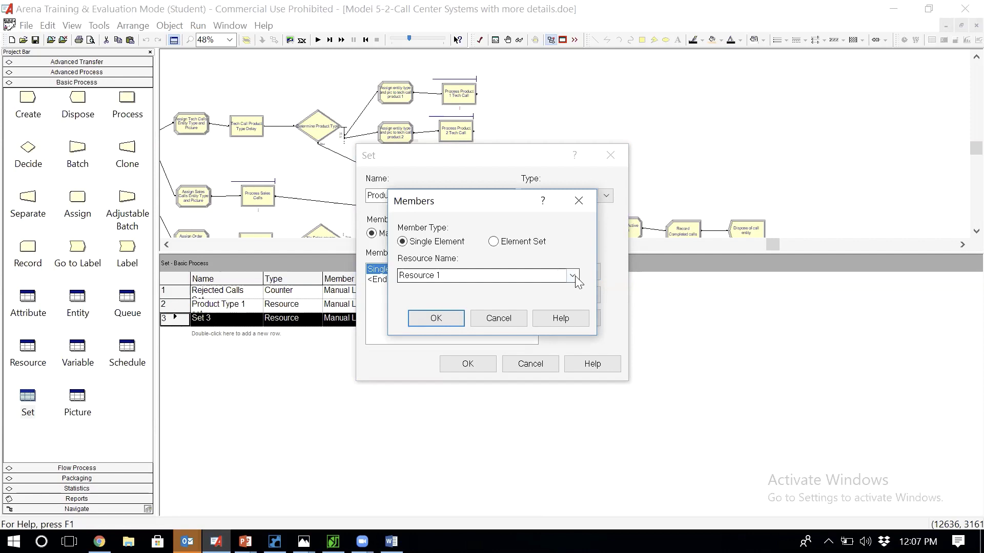
pyautogui.click(573, 276)
pyautogui.write('t')
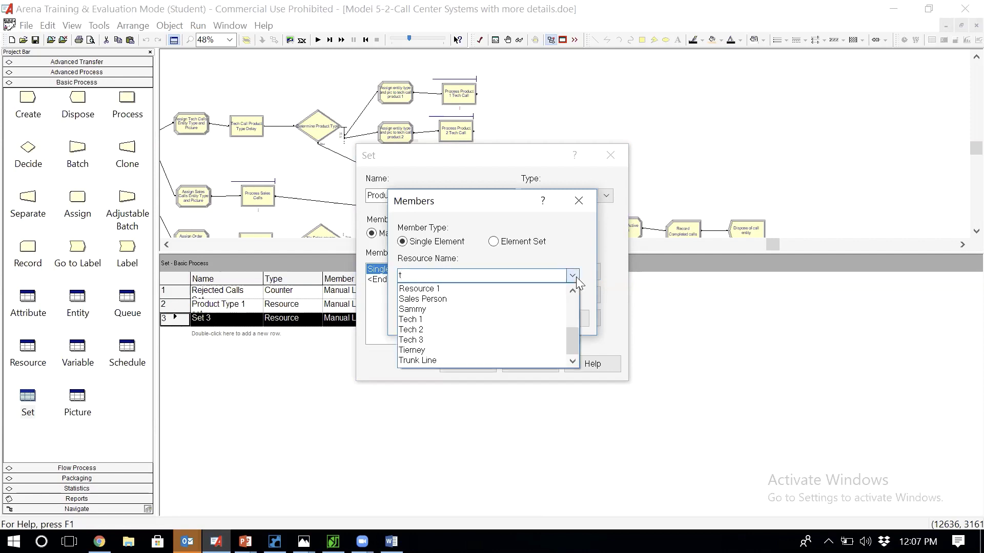
pyautogui.write('ie')
pyautogui.press('Down')
pyautogui.press('Down')
pyautogui.press('Up')
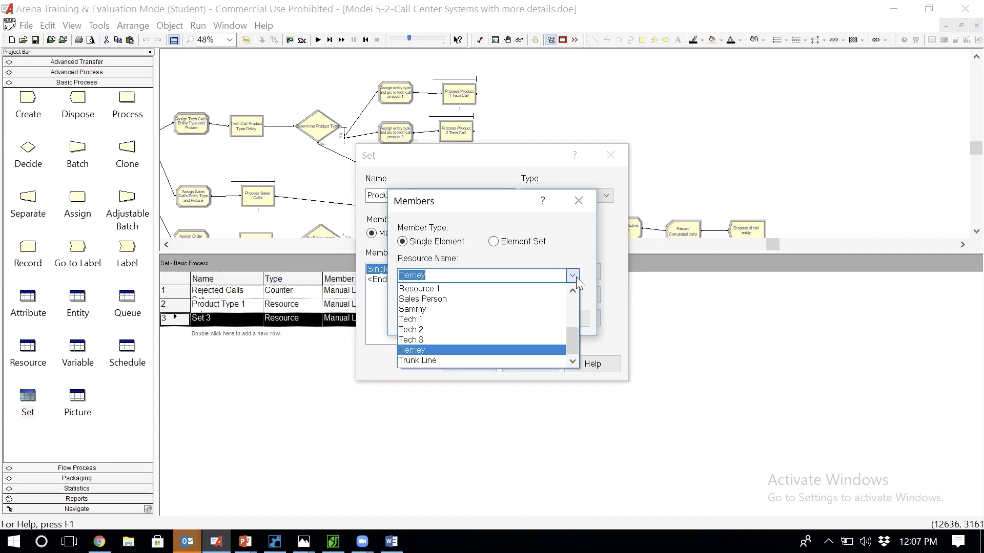
pyautogui.click(576, 278)
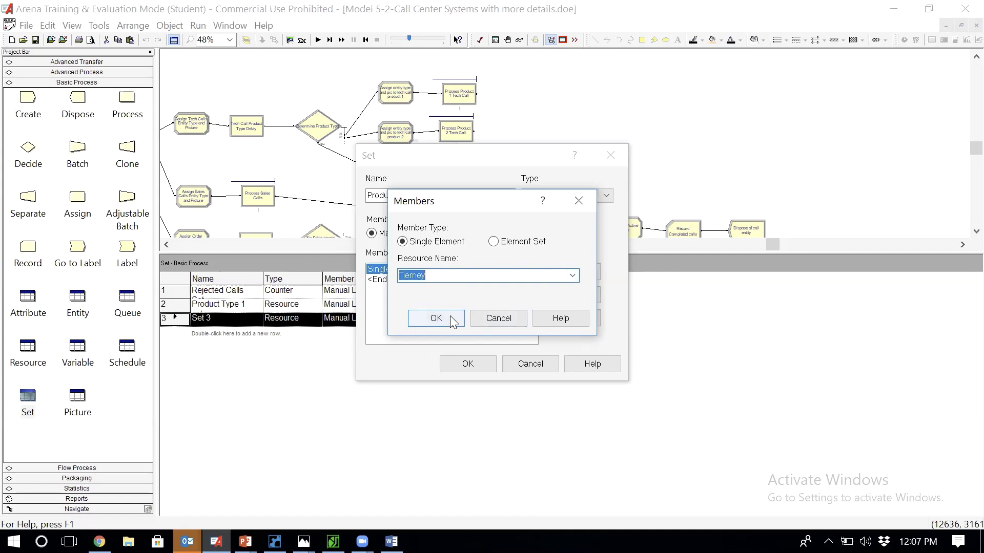
pyautogui.click(453, 322)
# Add the technician in the table's seventh row to Product Type 2 set as a single-element member
pyautogui.click(589, 265)
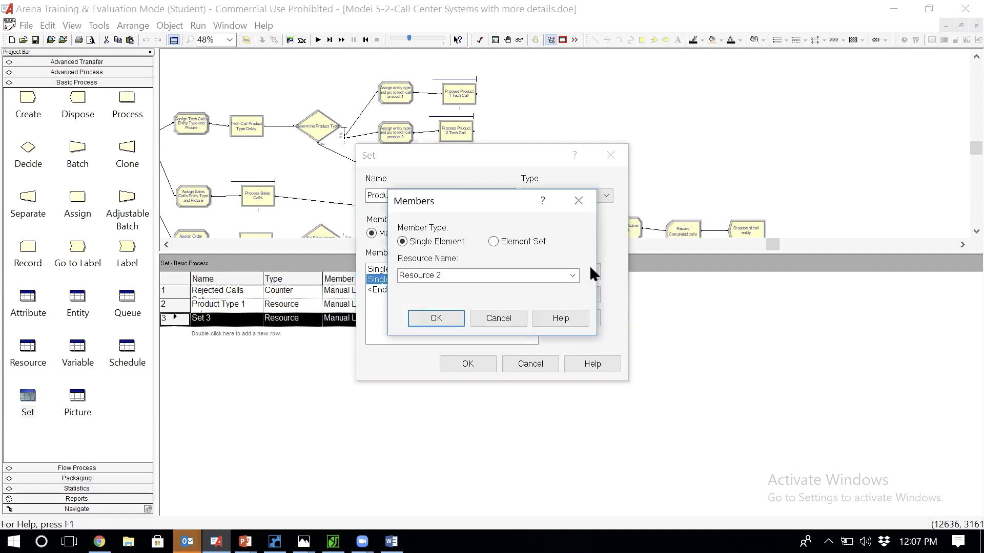
pyautogui.click(573, 275)
pyautogui.write('aid')
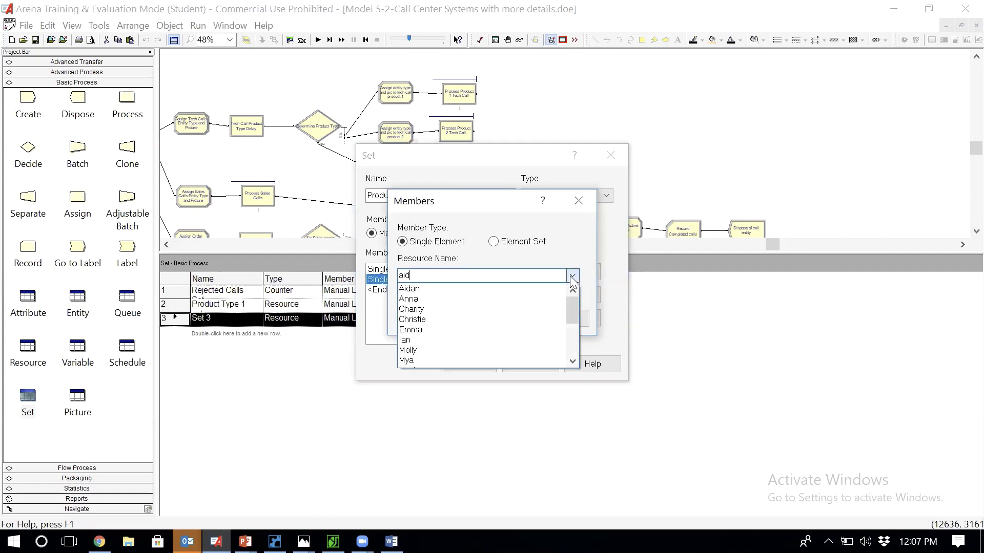
pyautogui.click(487, 289)
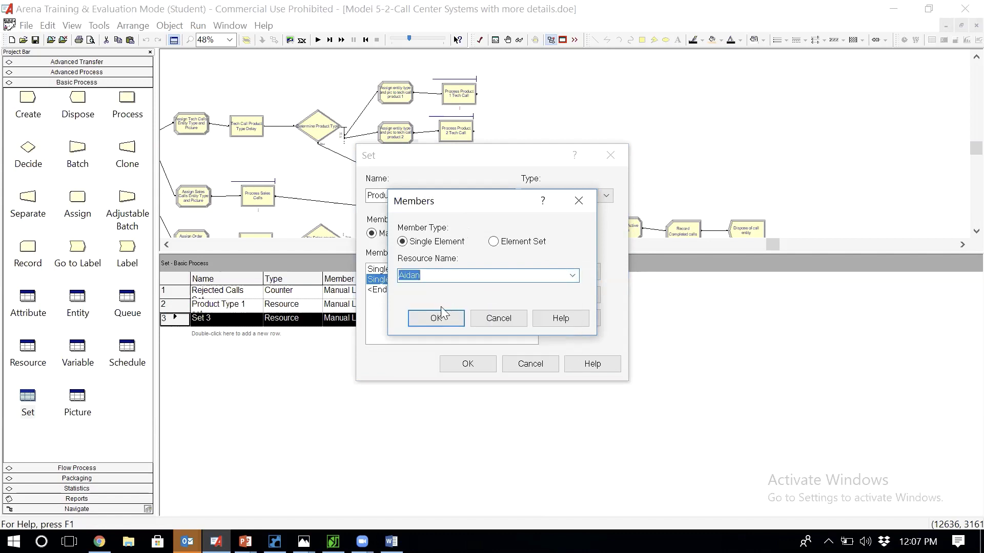
pyautogui.click(451, 320)
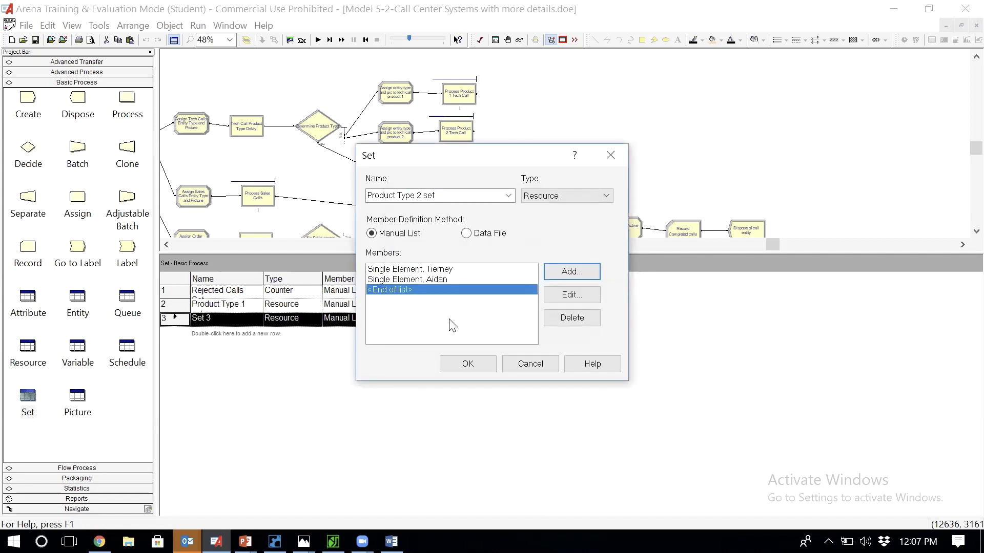
# Add the technician in the table's eighth row to Product Type 2 set as a single-element member
pyautogui.click(581, 271)
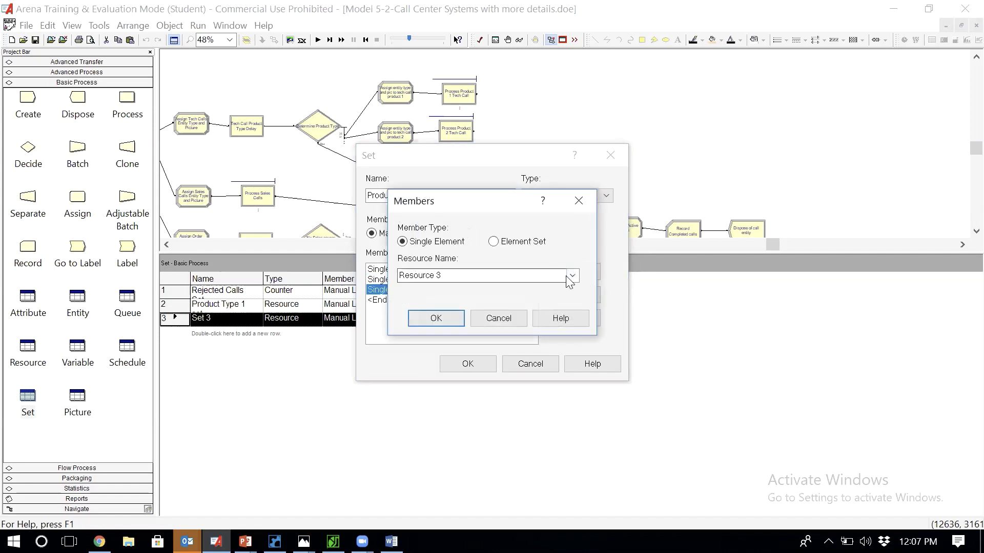
pyautogui.click(572, 275)
pyautogui.write('em')
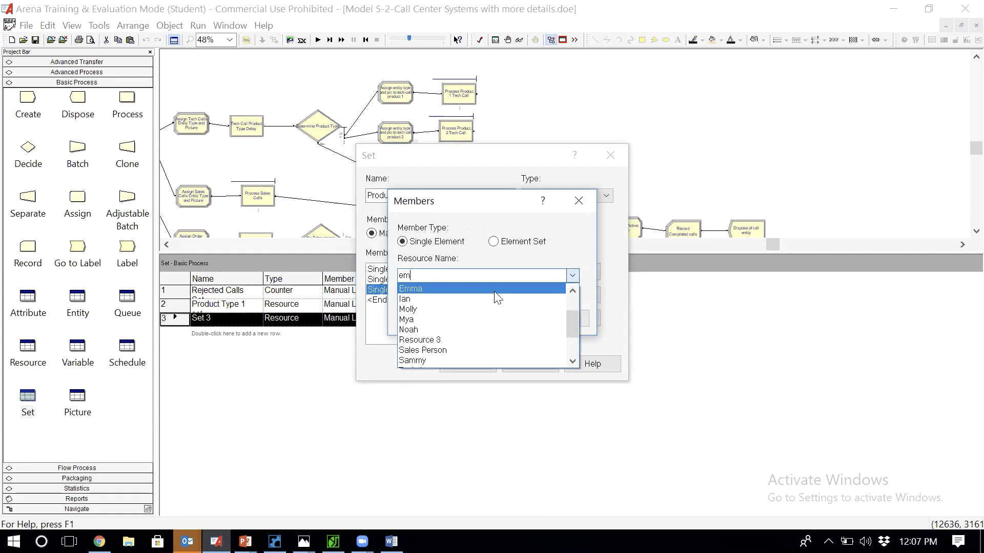
pyautogui.click(497, 290)
pyautogui.click(438, 317)
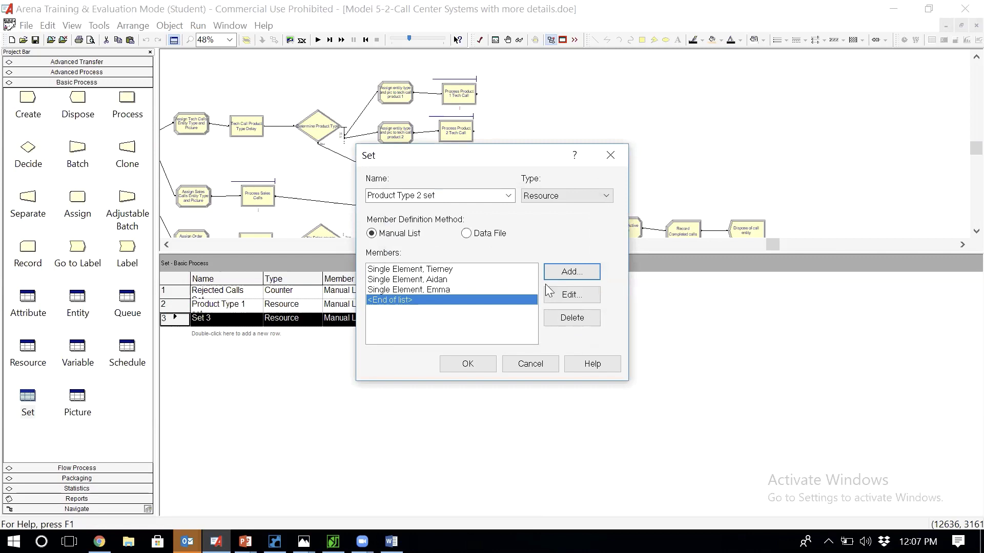
# Add the technician in the table's fourth row to Product Type 2 set as a single-element member
pyautogui.click(568, 272)
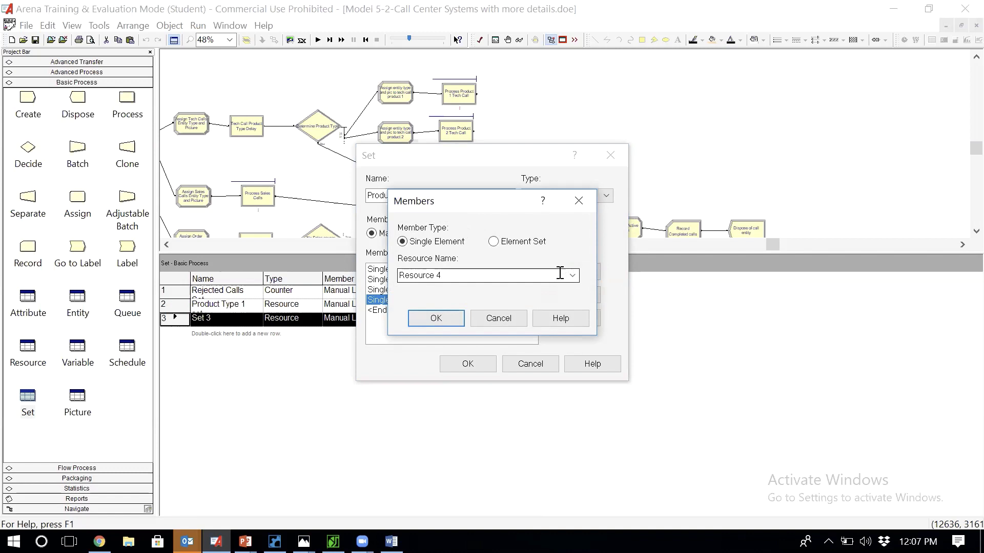
pyautogui.click(573, 277)
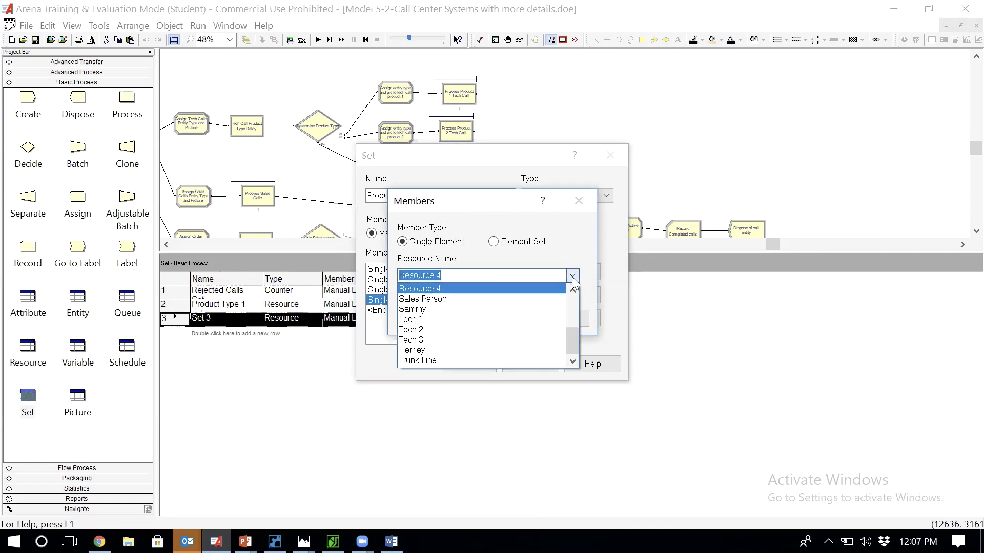
pyautogui.write('an')
pyautogui.click(493, 288)
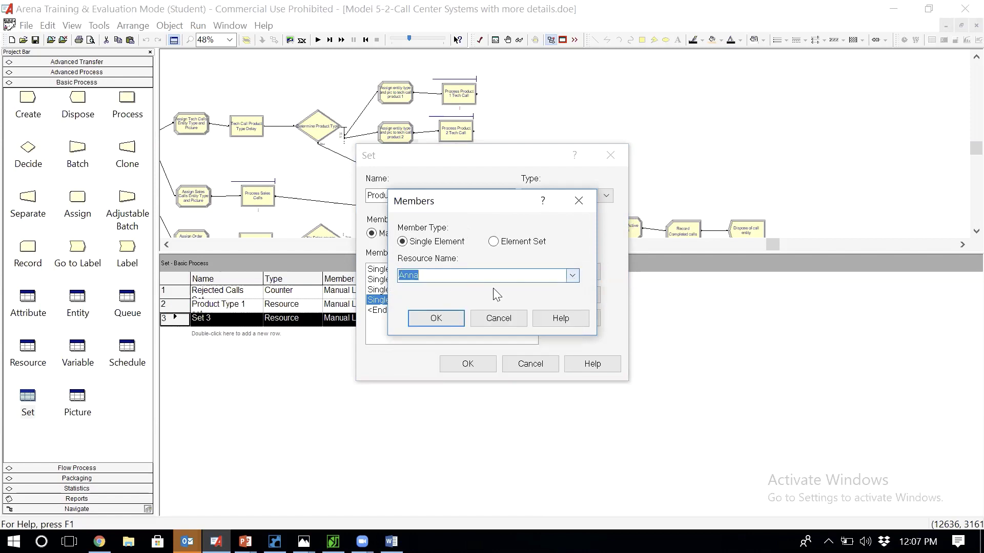
pyautogui.click(445, 319)
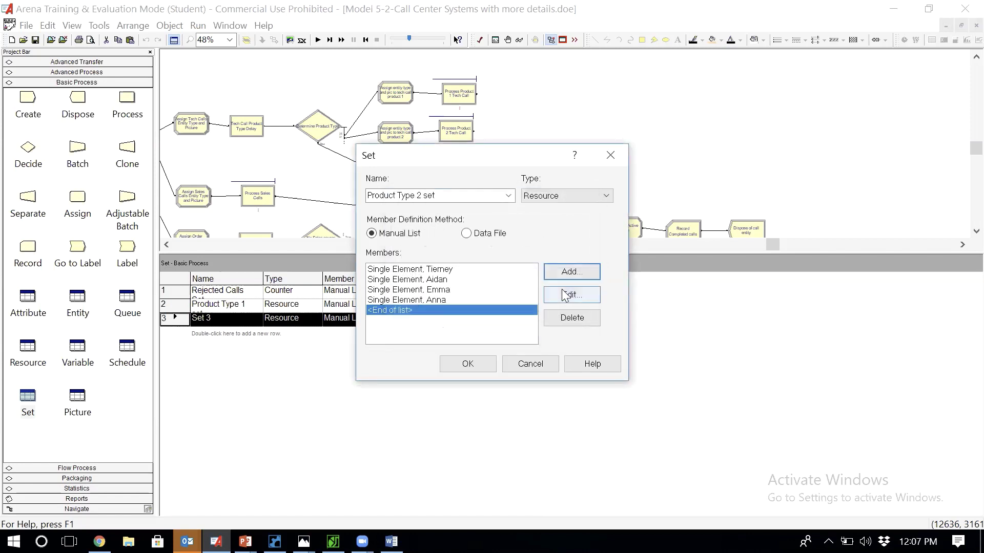
# Add the technician in the table's fifth row to Product Type 2 set as a single-element member and save the set
pyautogui.click(572, 273)
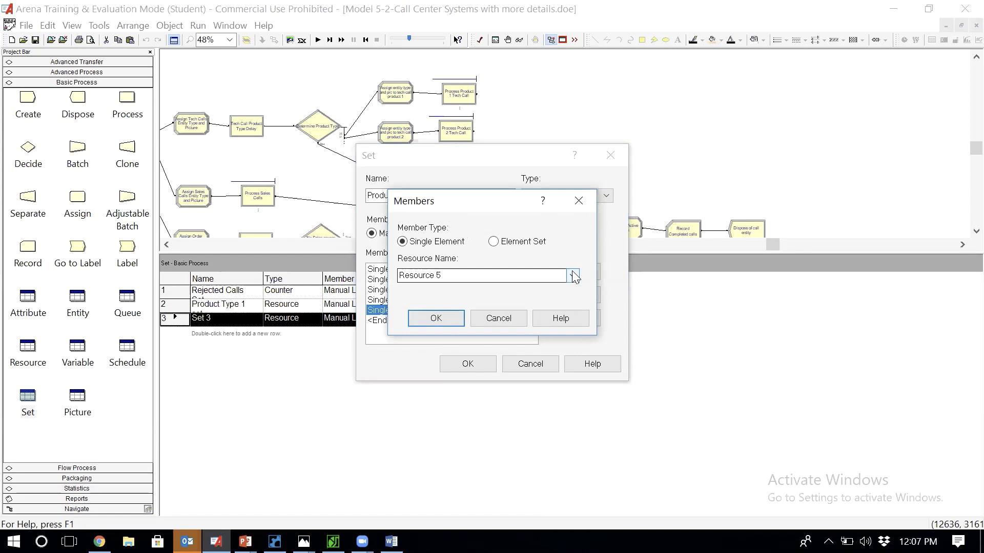
pyautogui.click(573, 275)
pyautogui.write('s')
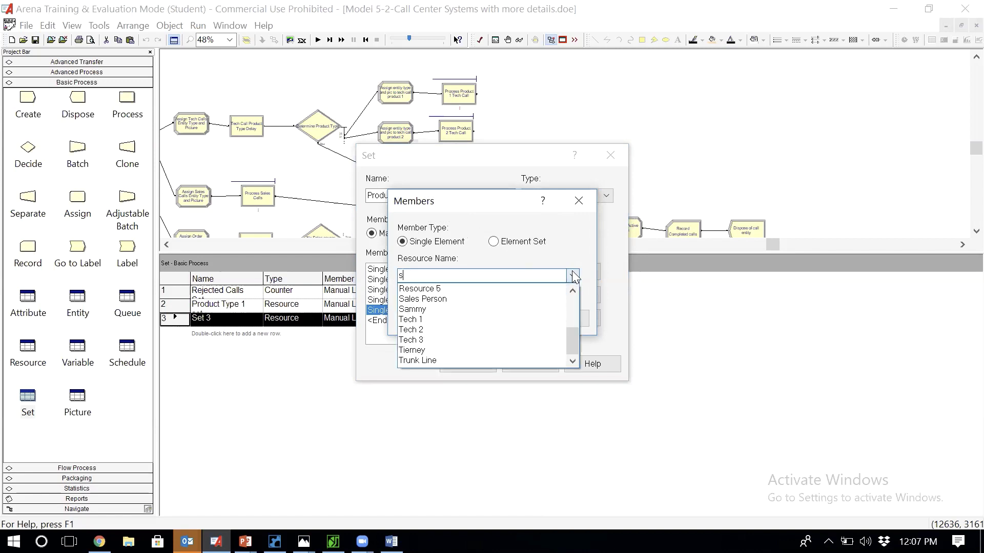
pyautogui.click(442, 311)
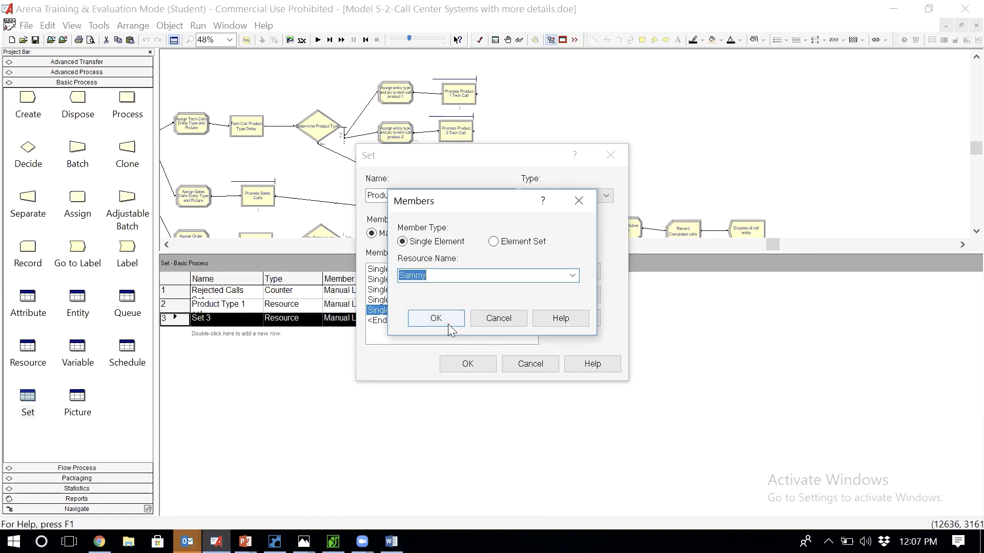
pyautogui.click(448, 324)
pyautogui.click(463, 365)
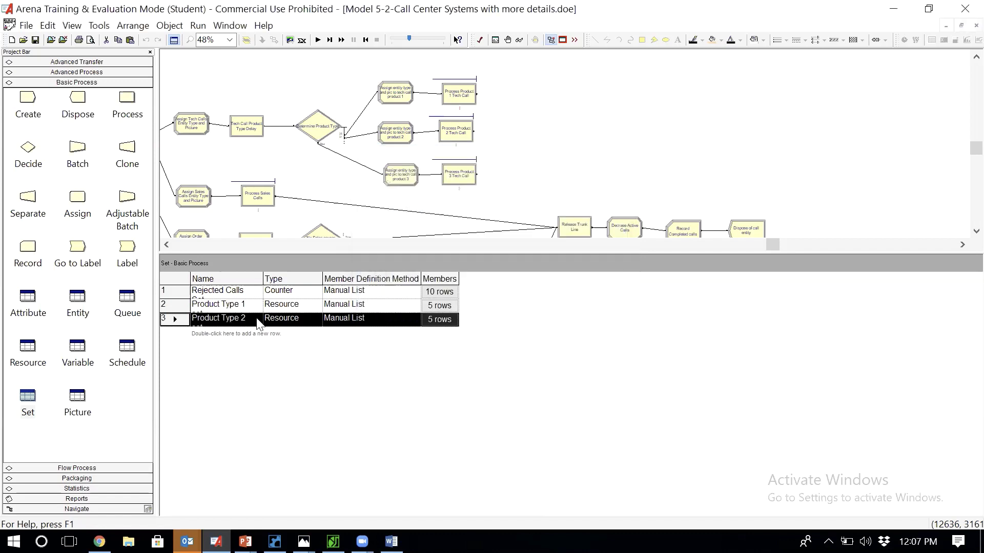
# Add a new resource set and name it "Product Type 3 Set"
pyautogui.doubleClick(219, 337)
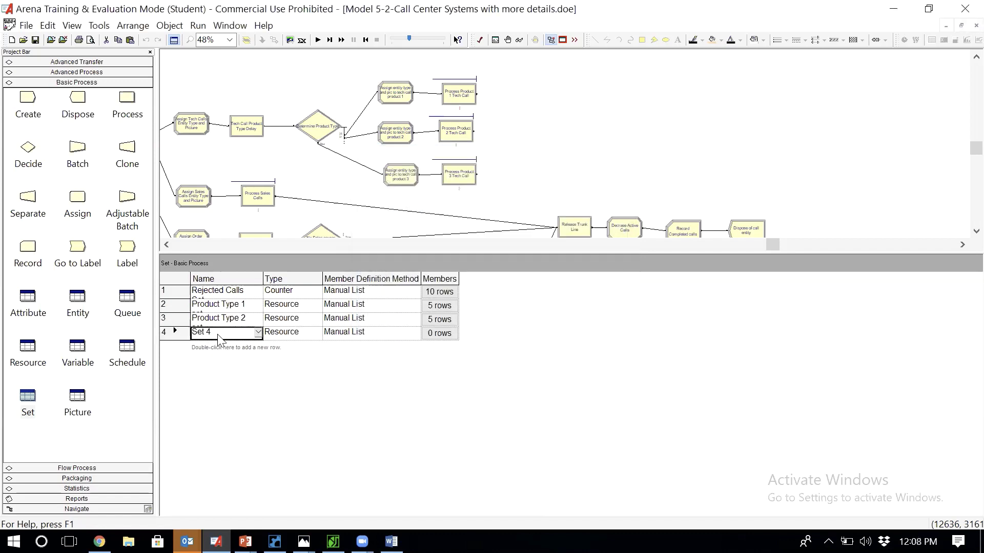
pyautogui.click(179, 331)
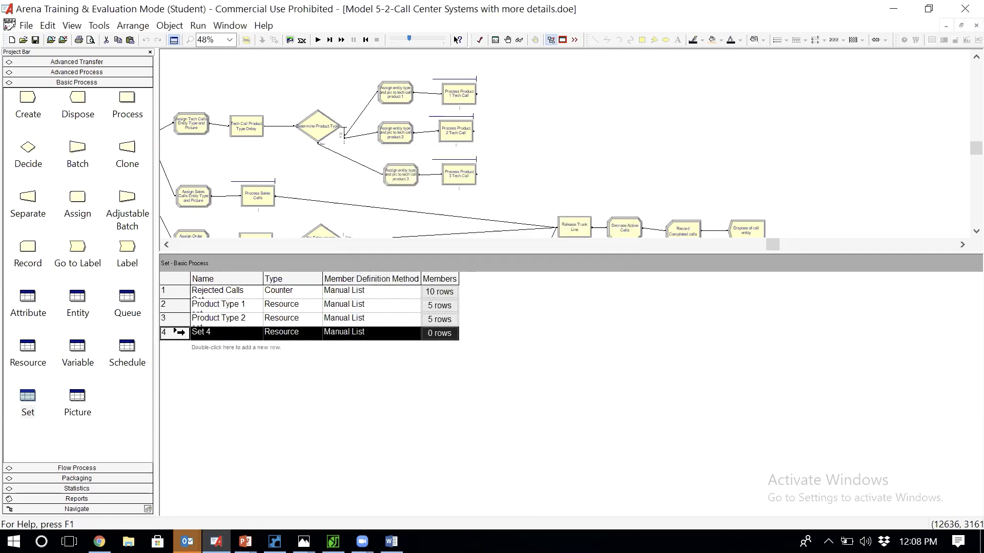
pyautogui.doubleClick(179, 332)
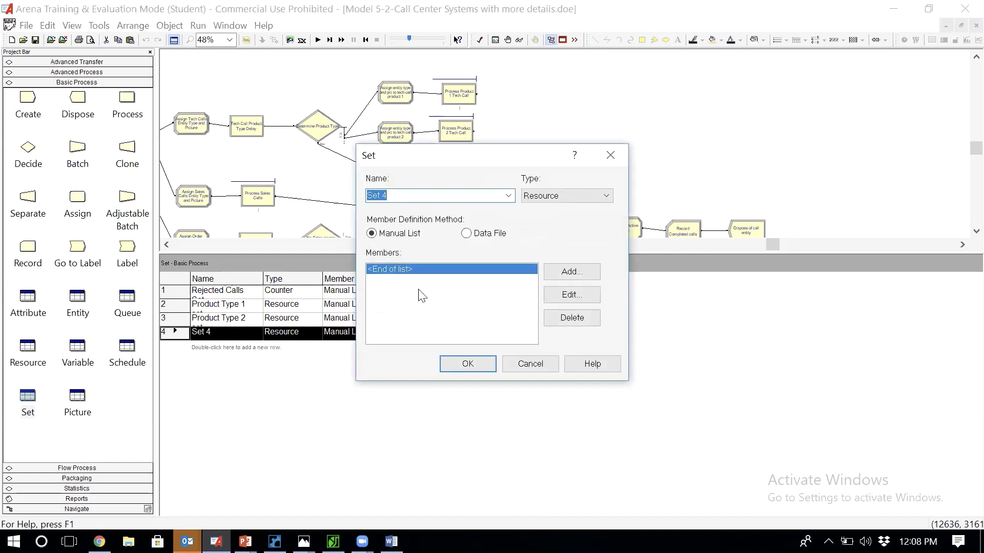
pyautogui.write('Product Type 3 Set')
# Add the technician in the table's ninth row to Product Type 3 Set as a single-element member
pyautogui.click(587, 274)
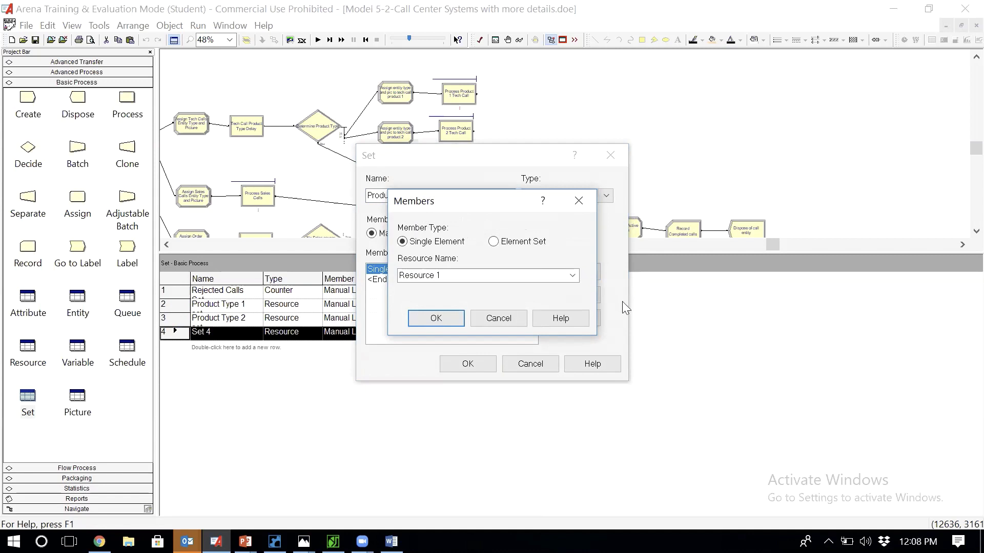
pyautogui.click(572, 276)
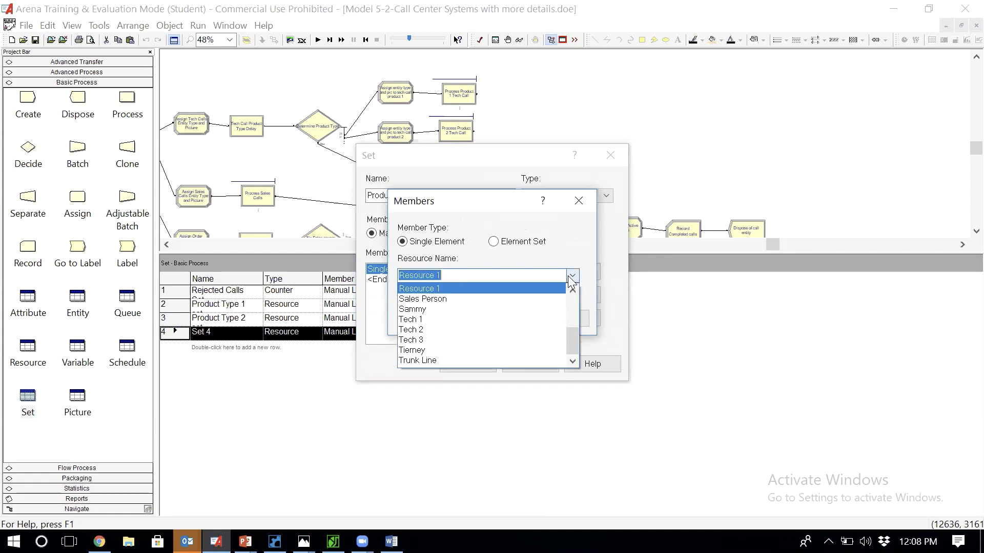
pyautogui.write('my')
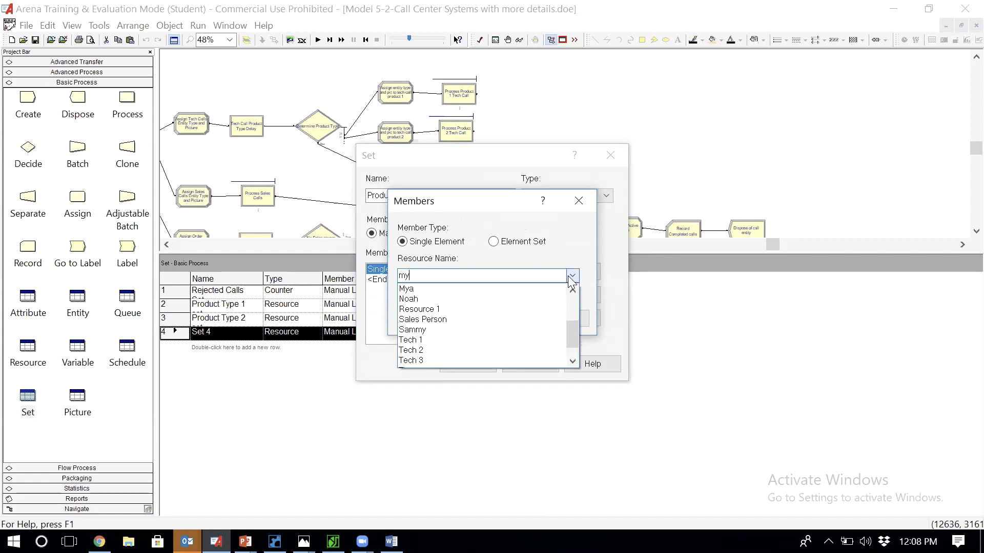
pyautogui.click(570, 278)
pyautogui.click(435, 318)
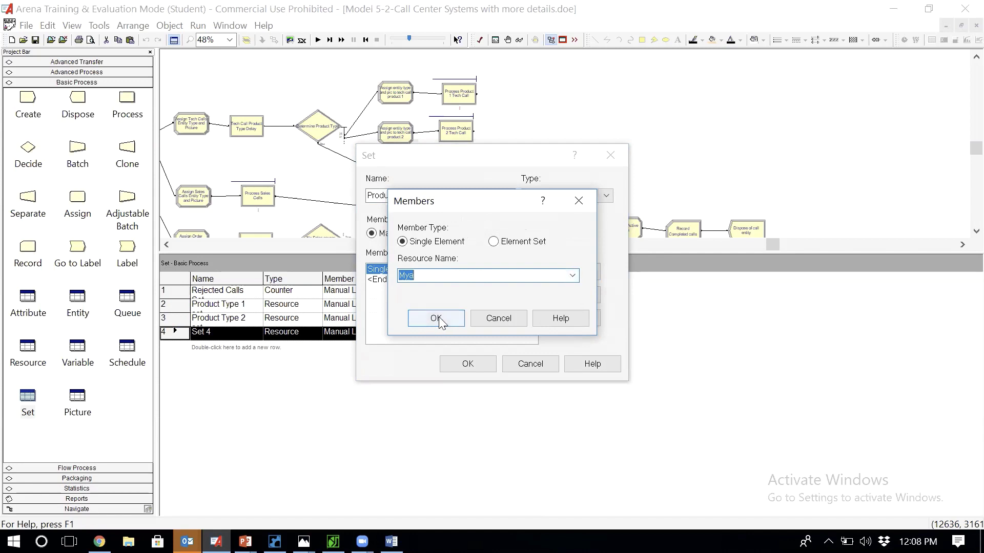
# Add the technician in the table's tenth row to Product Type 3 Set as a single-element member
pyautogui.click(560, 272)
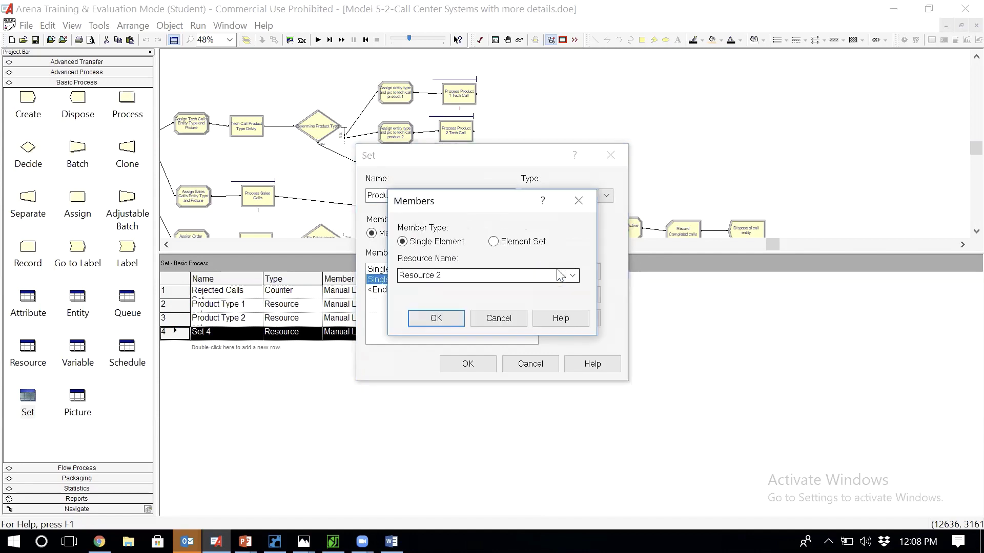
pyautogui.click(572, 276)
pyautogui.write('ia')
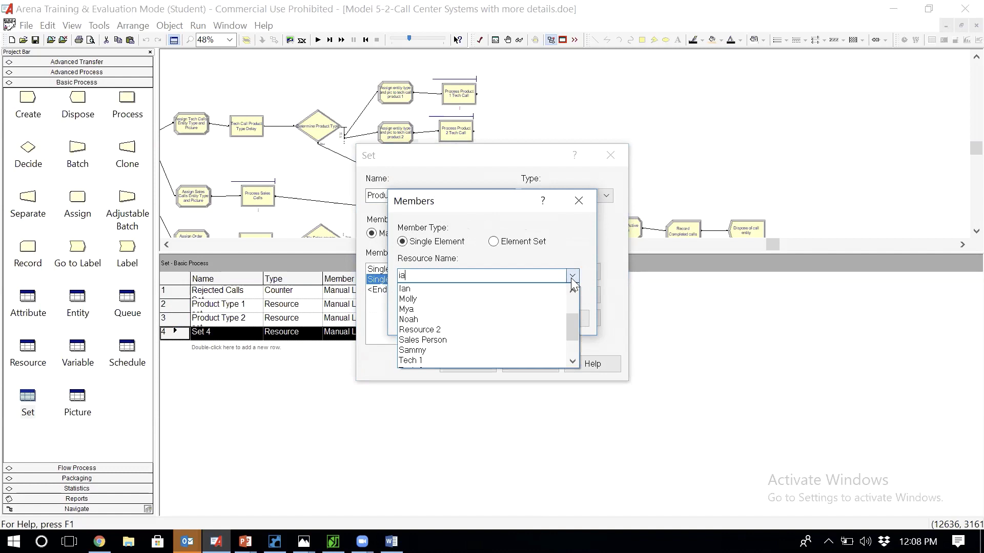
pyautogui.click(572, 279)
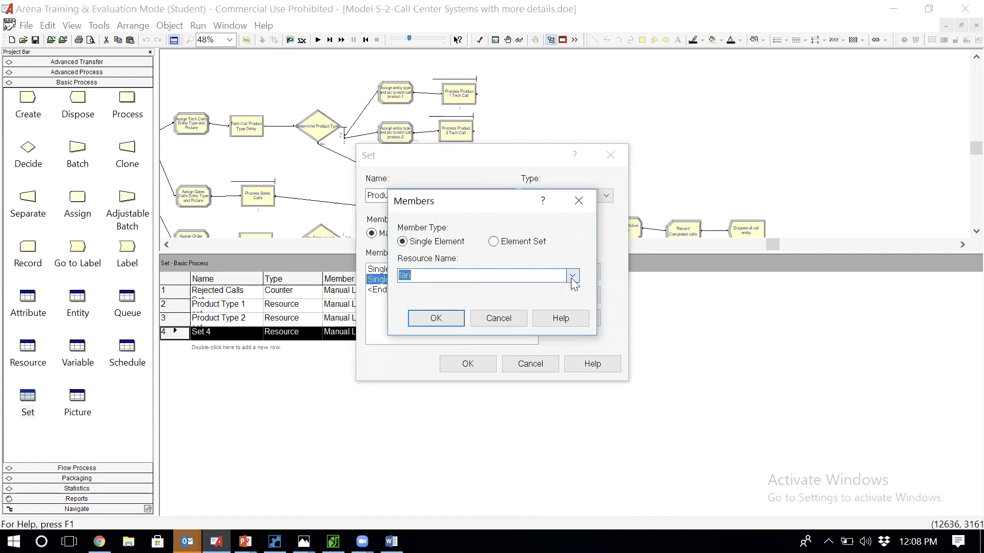
pyautogui.click(434, 321)
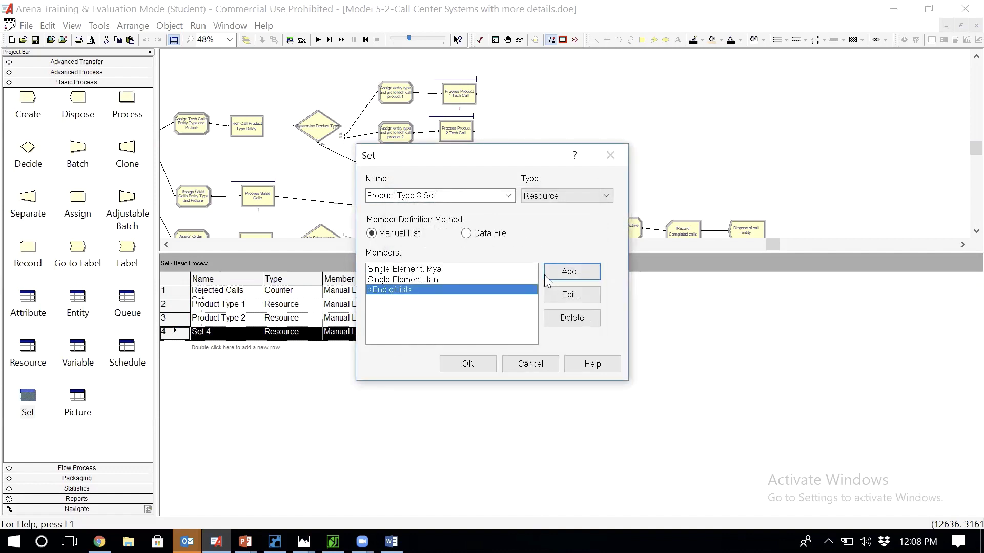
# Add the technician in the table's eleventh row to Product Type 3 Set as a single-element member
pyautogui.click(558, 273)
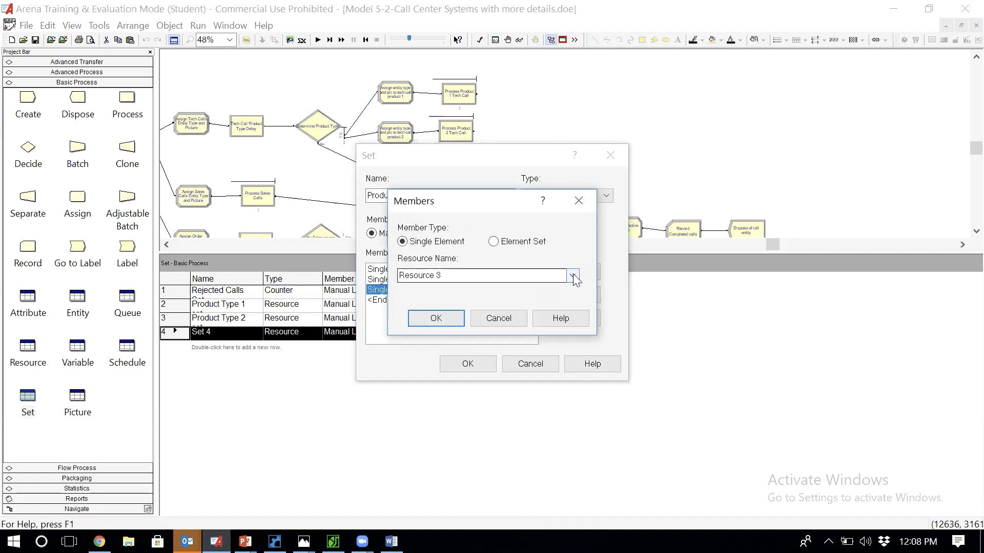
pyautogui.click(572, 277)
pyautogui.write('c')
pyautogui.press('Down')
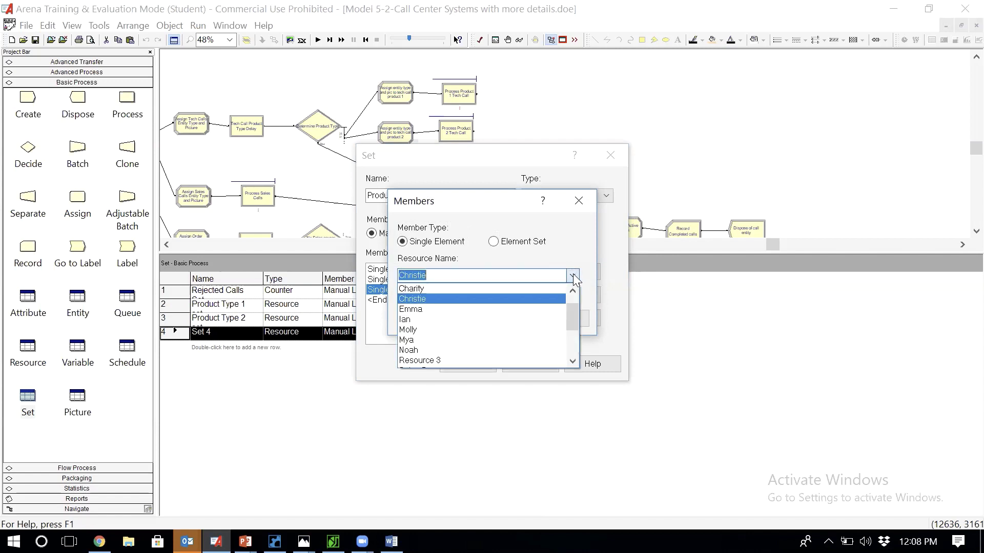
pyautogui.press('Return')
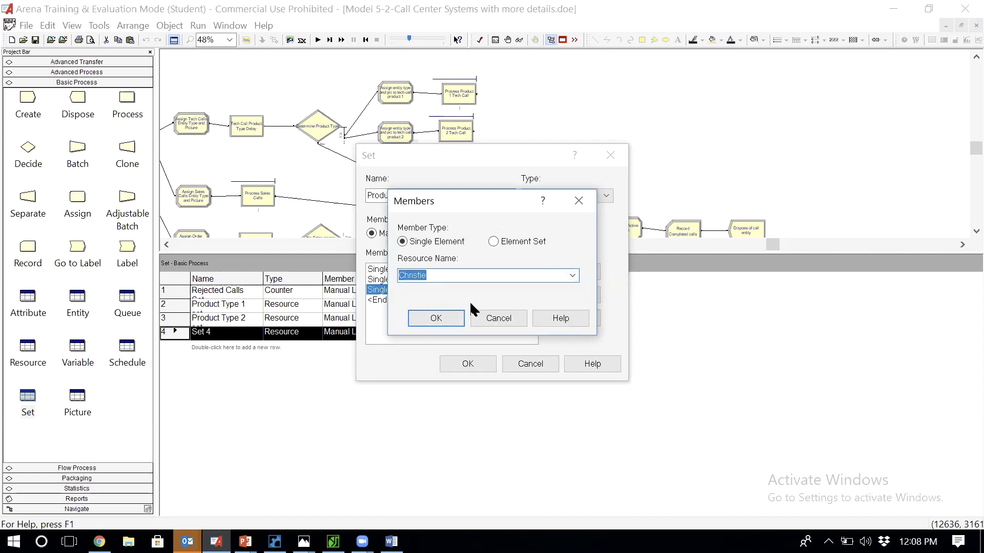
pyautogui.click(459, 317)
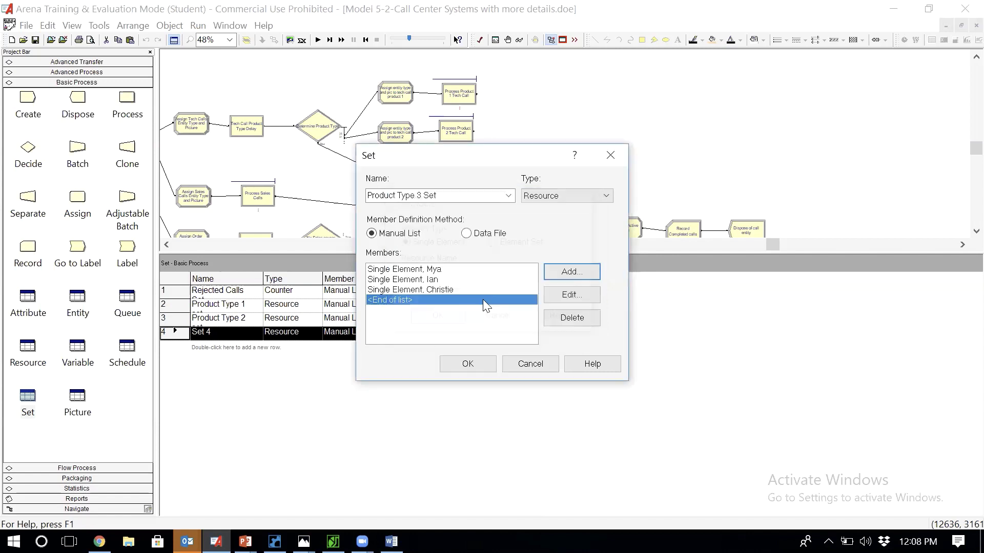
# Add the technician in the table's third row to Product Type 3 Set as a single-element member
pyautogui.click(574, 278)
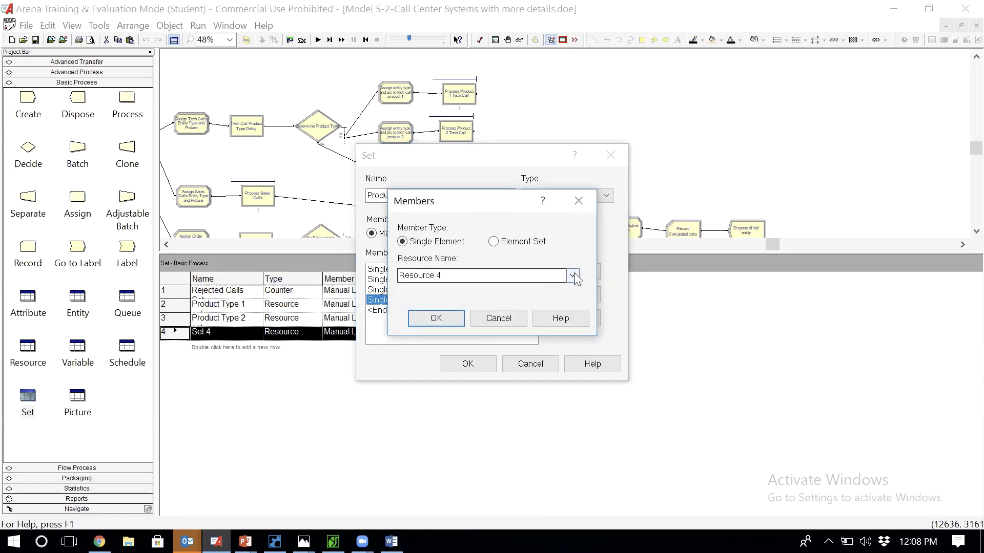
pyautogui.click(573, 276)
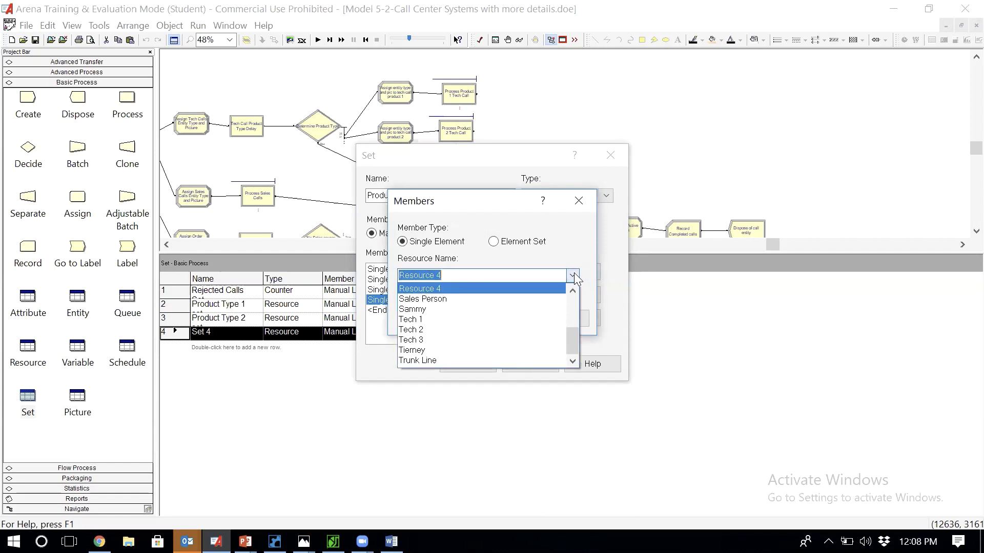
pyautogui.write('mo')
pyautogui.press('Down')
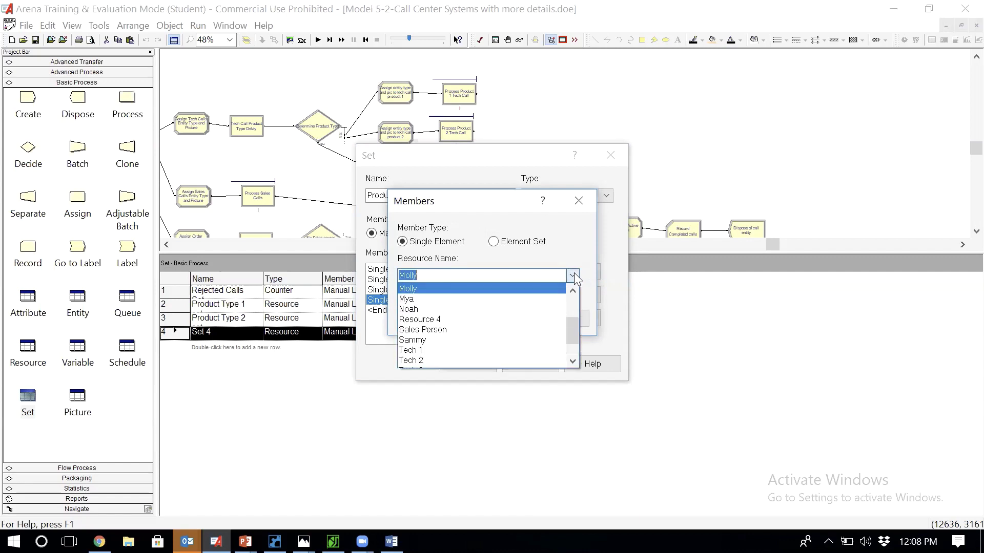
pyautogui.press('Return')
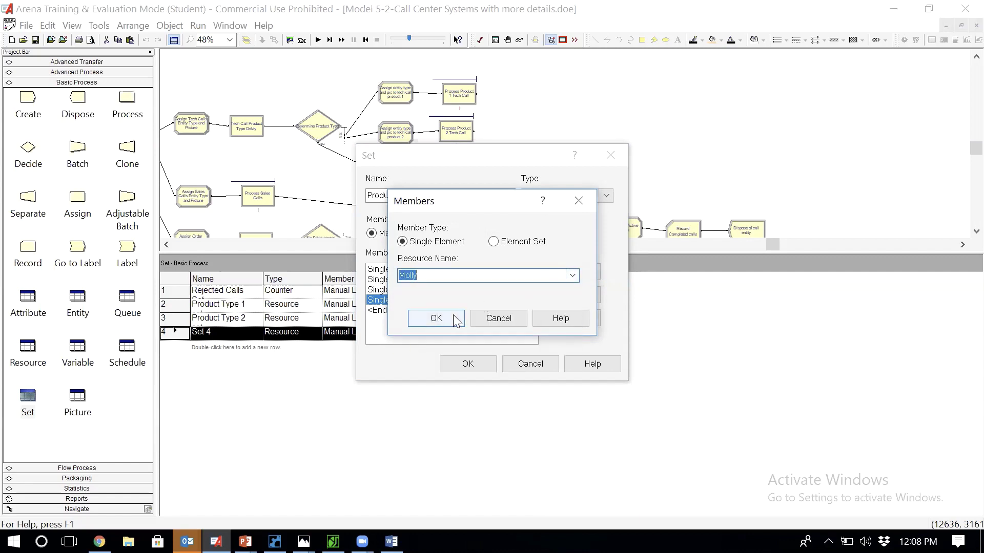
pyautogui.click(436, 318)
# Add the technician listed fourth in Product Type 1 set to Product Type 3 Set as a single-element member
pyautogui.click(563, 274)
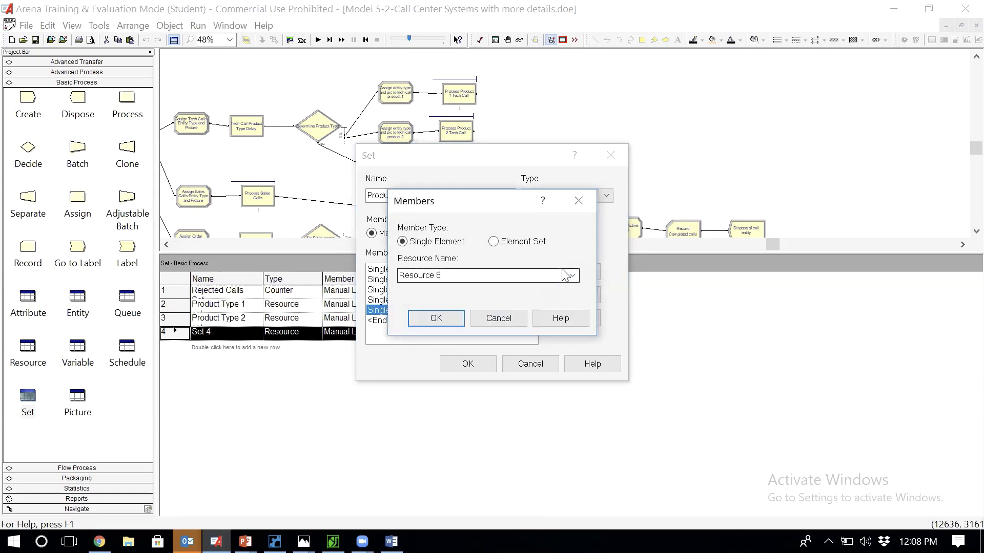
pyautogui.click(572, 276)
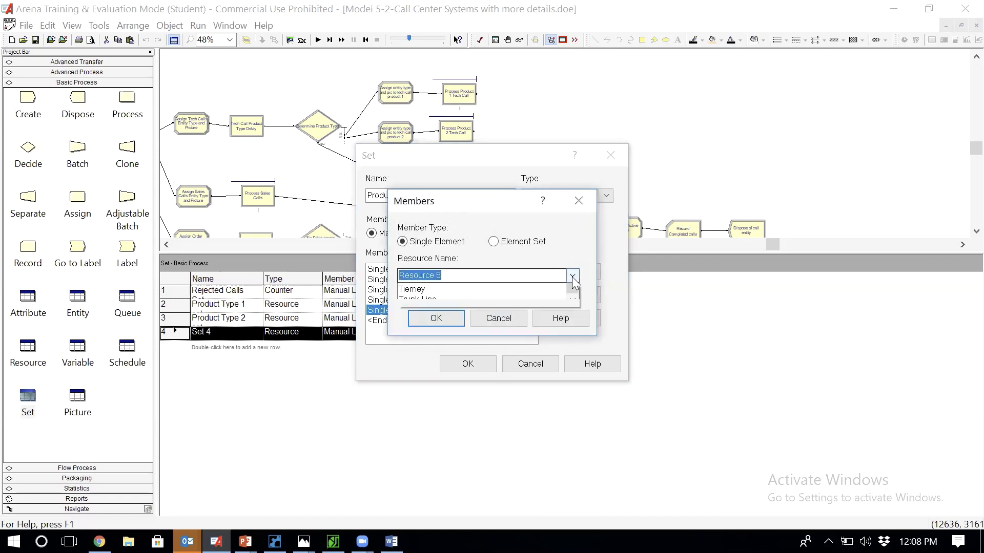
pyautogui.write('an')
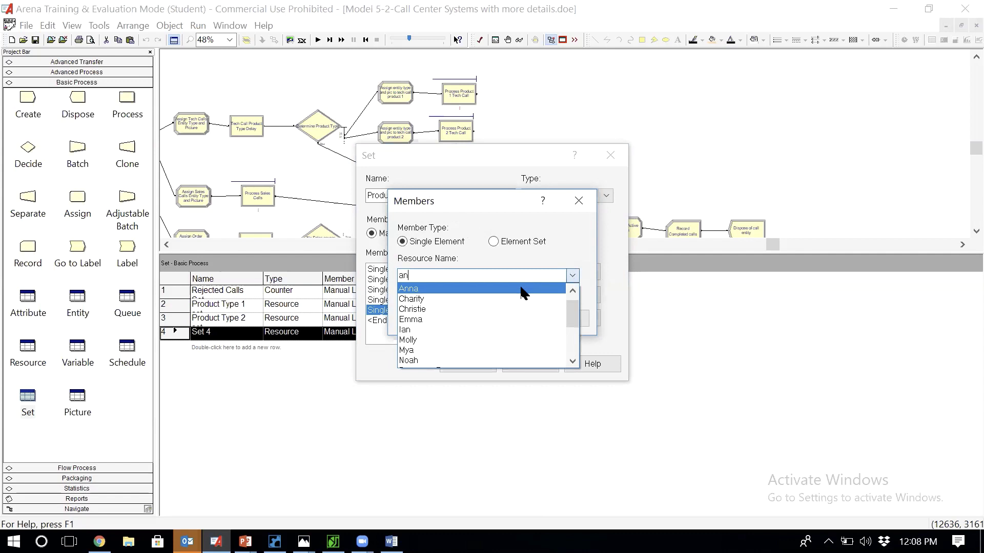
pyautogui.click(523, 290)
pyautogui.click(446, 320)
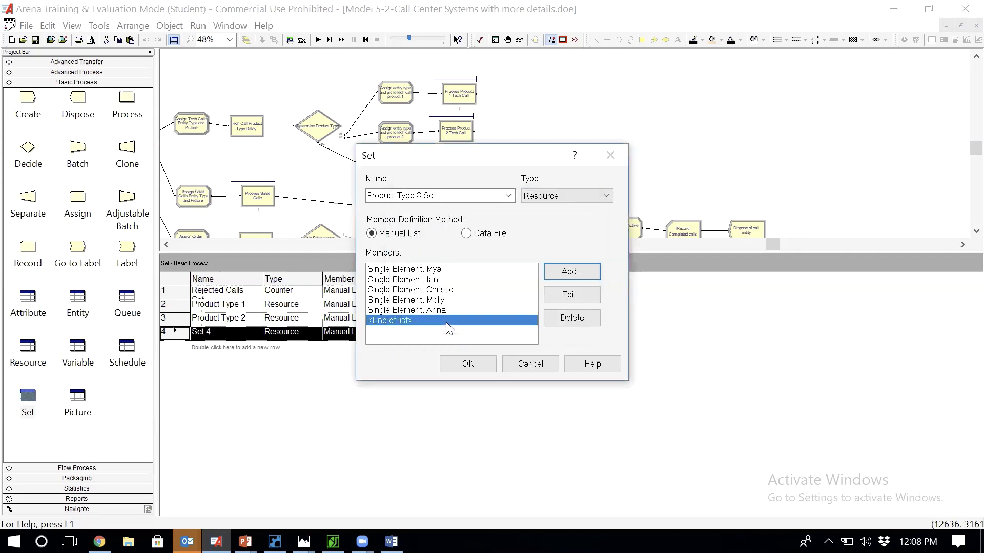
# Add the technician listed fifth in Product Type 1 set to Product Type 3 Set as a single-element member and accept the set
pyautogui.click(579, 277)
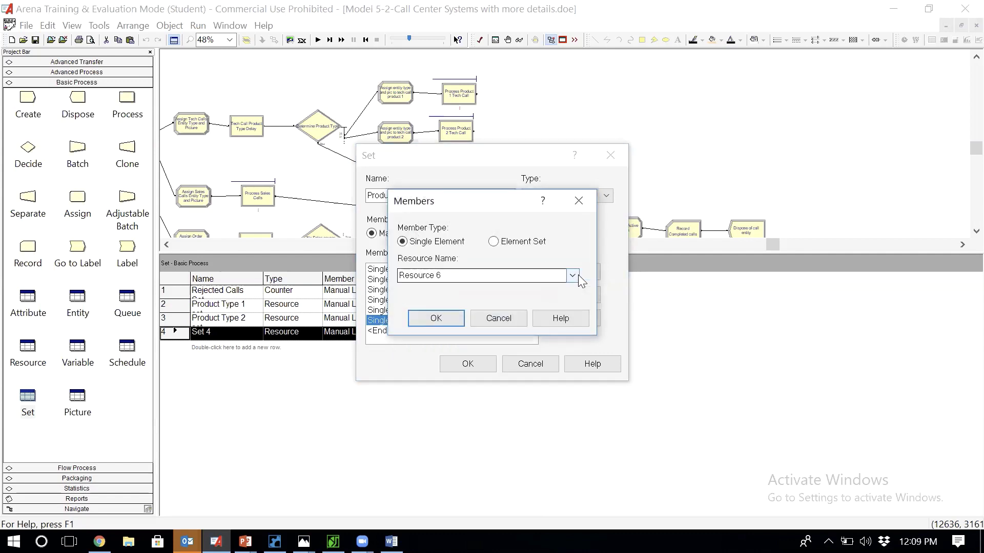
pyautogui.click(573, 276)
pyautogui.write('sa')
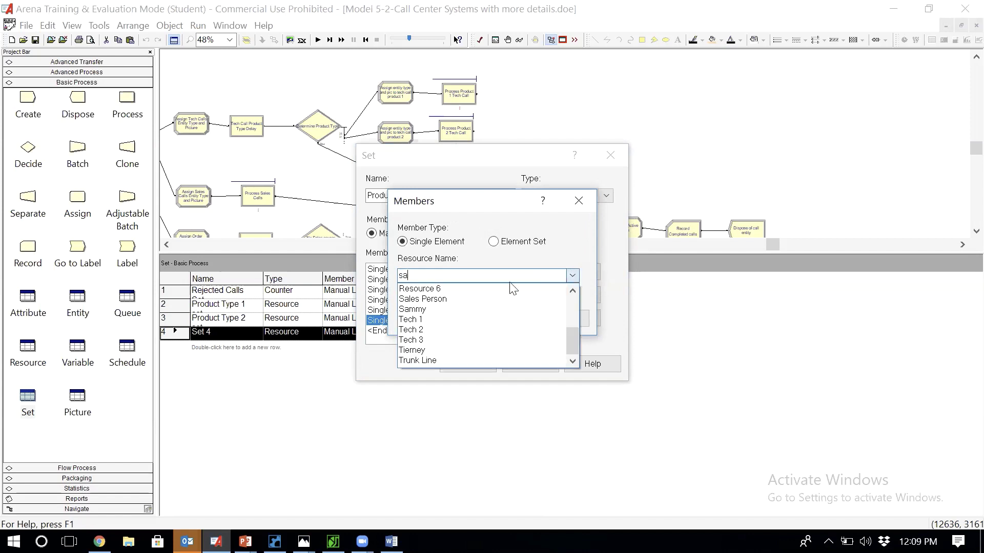
pyautogui.click(457, 310)
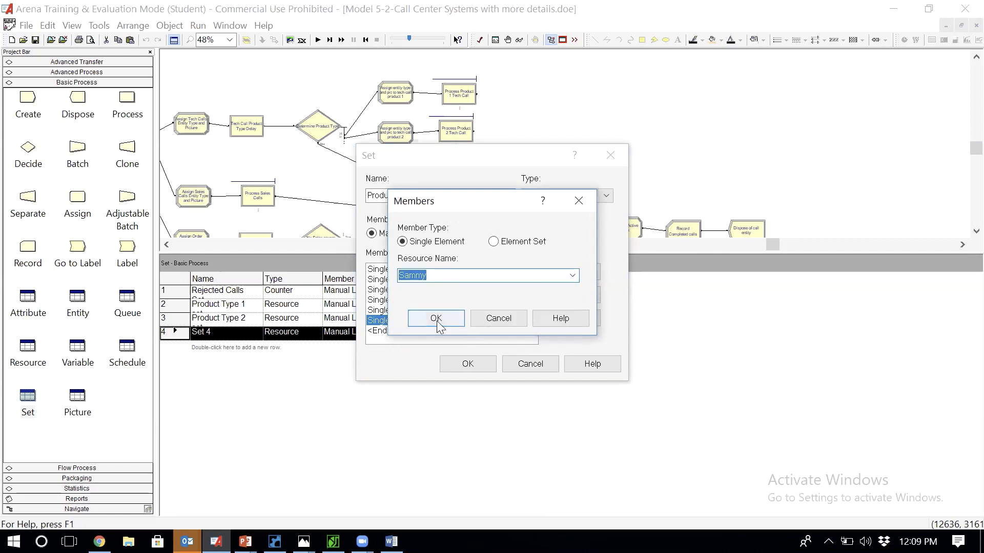
pyautogui.click(454, 318)
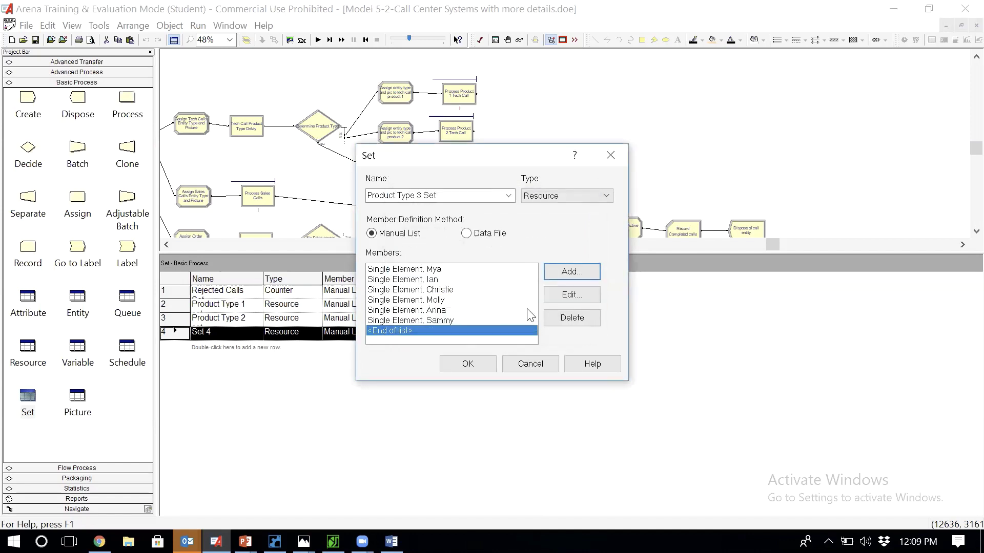
pyautogui.click(466, 363)
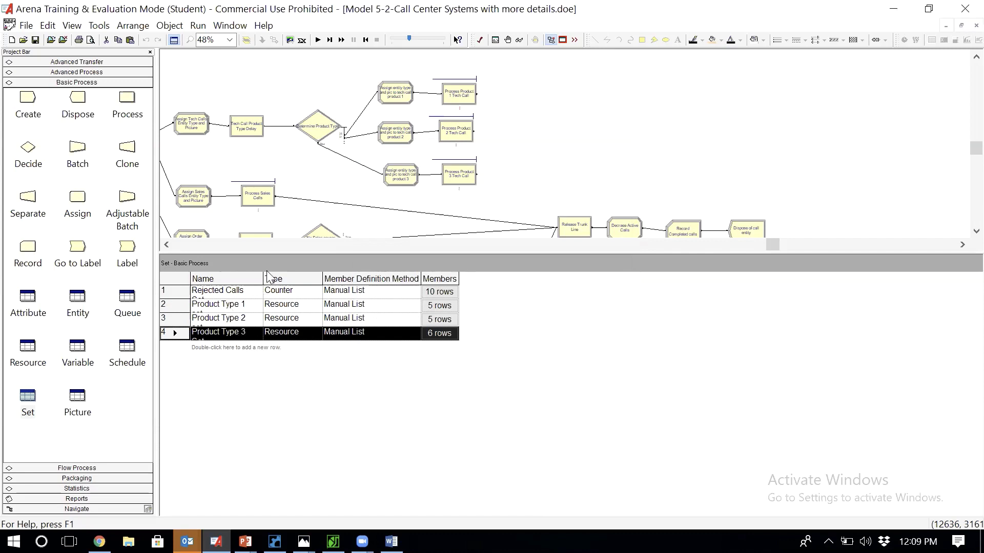
# Widen the set table's Name column and review the member lists of the Product Type 1, 2 and 3 sets
pyautogui.moveTo(265, 277); pyautogui.dragTo(296, 277)
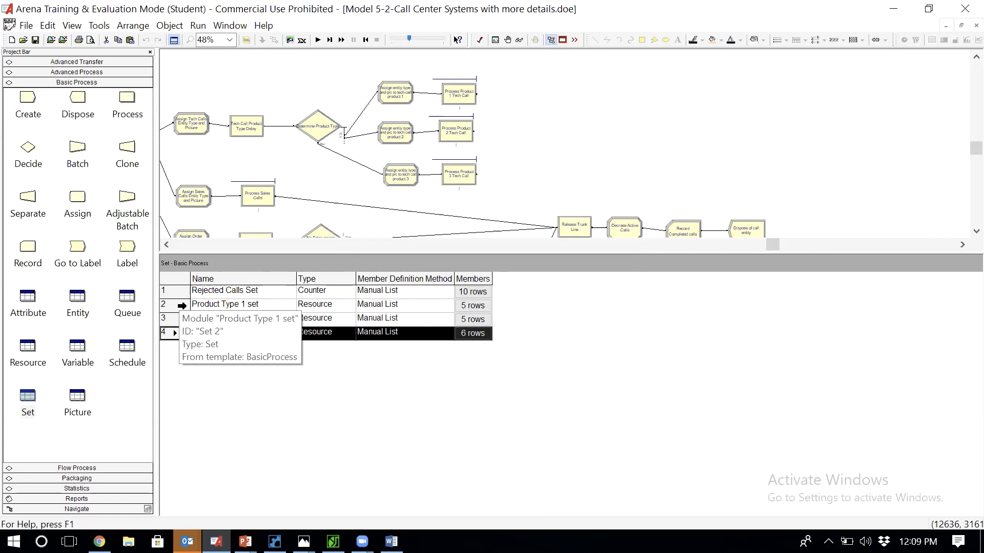
pyautogui.doubleClick(182, 306)
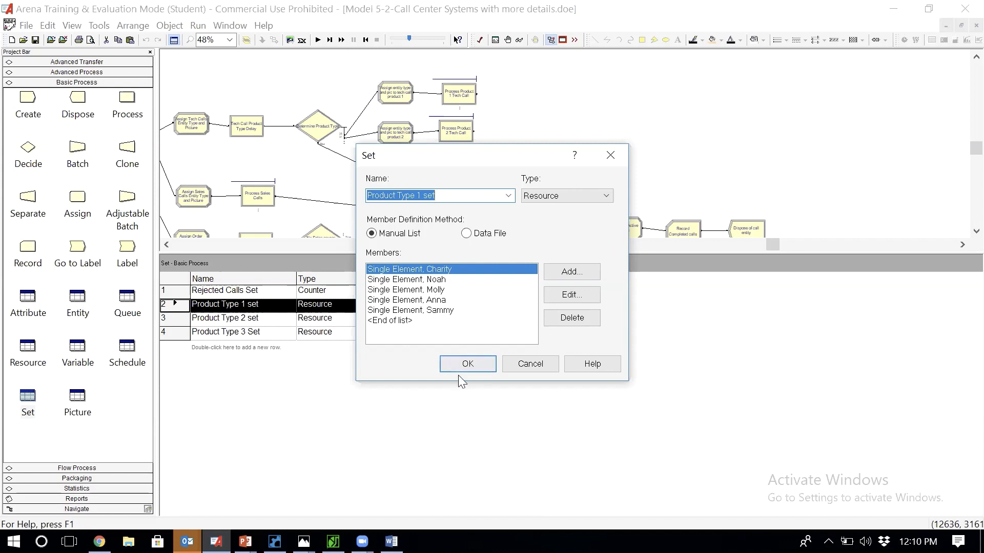
pyautogui.click(467, 363)
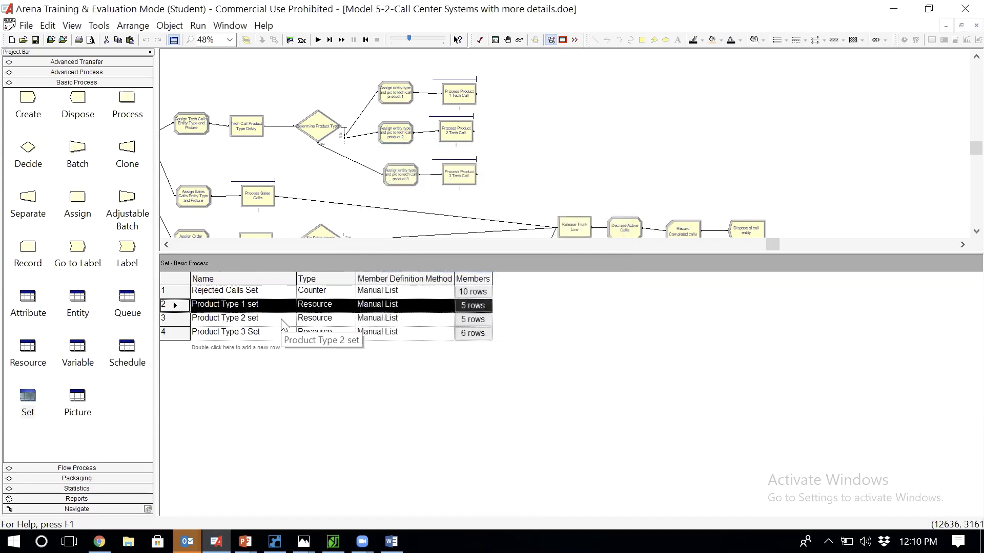
pyautogui.click(234, 319)
pyautogui.doubleClick(173, 318)
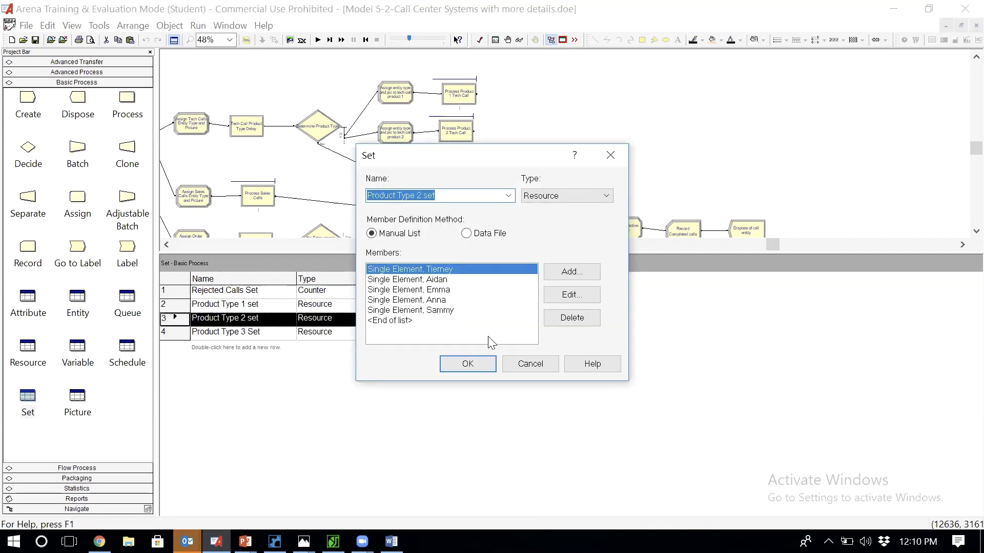
pyautogui.click(466, 364)
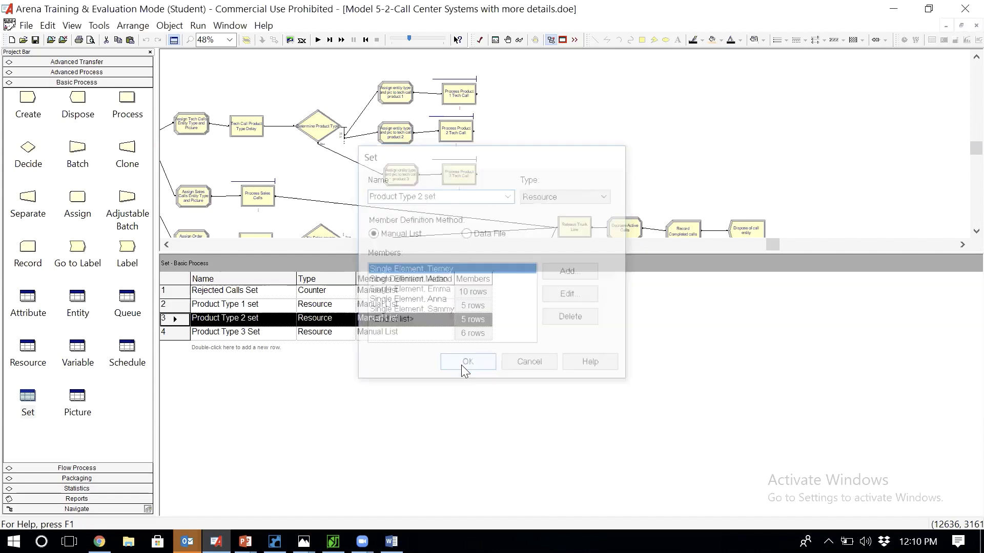
pyautogui.doubleClick(175, 333)
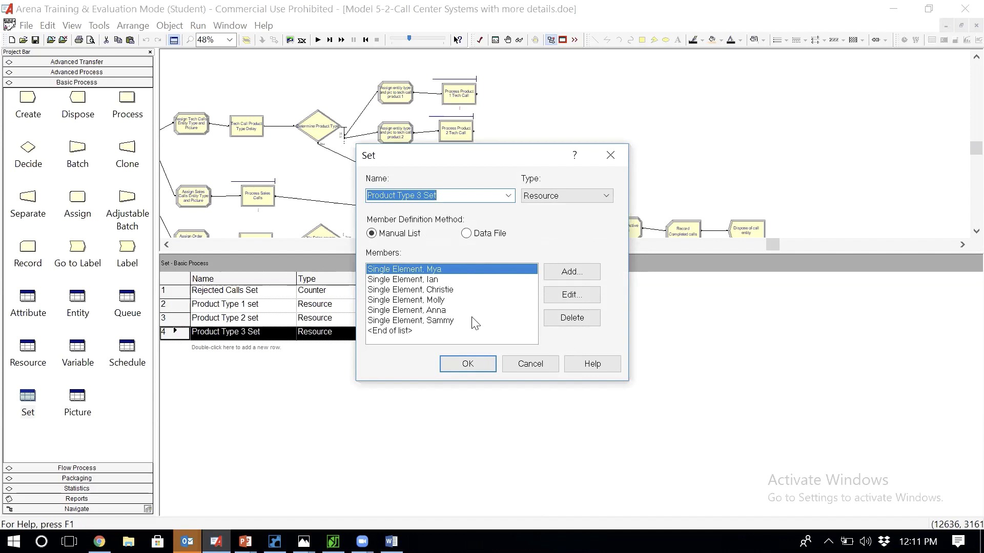
pyautogui.click(468, 364)
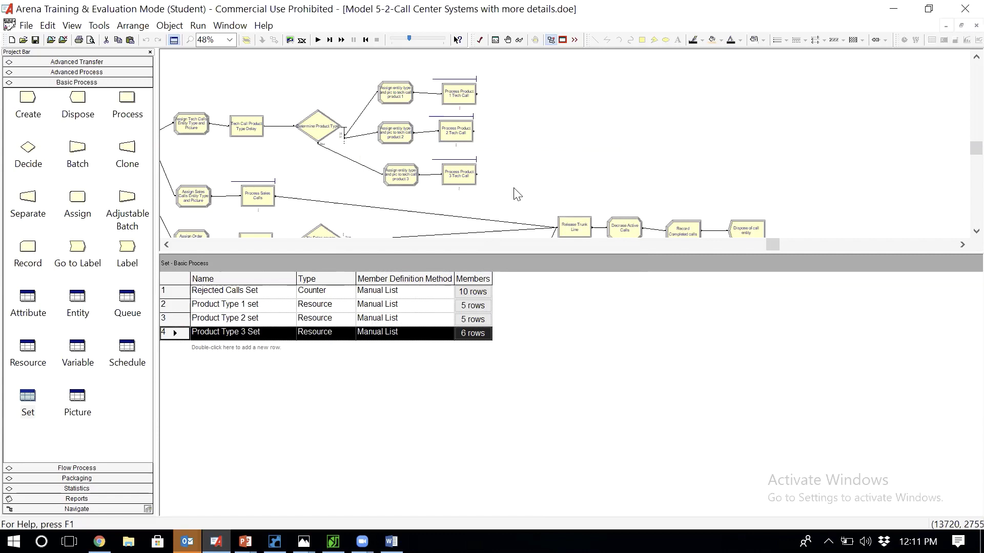
pyautogui.click(467, 107)
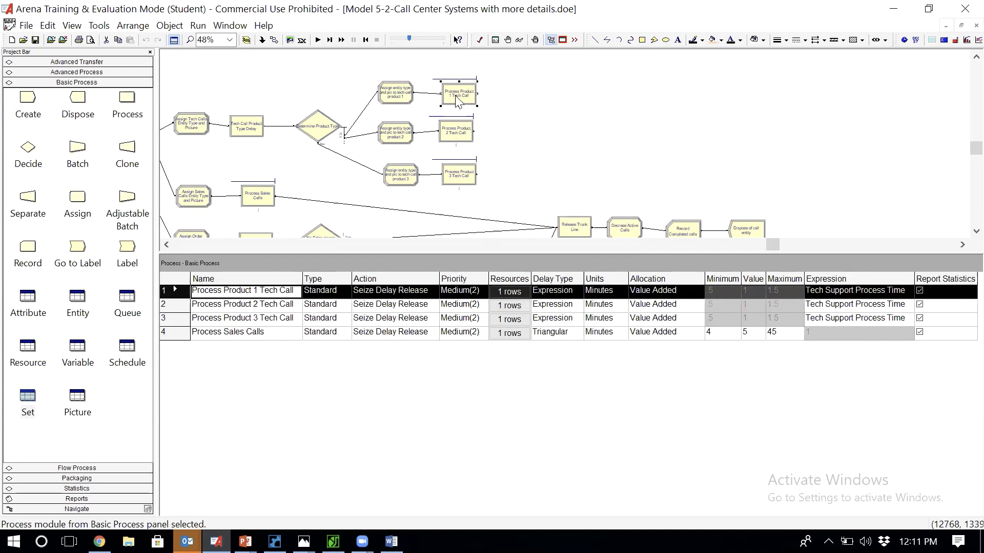
pyautogui.doubleClick(470, 98)
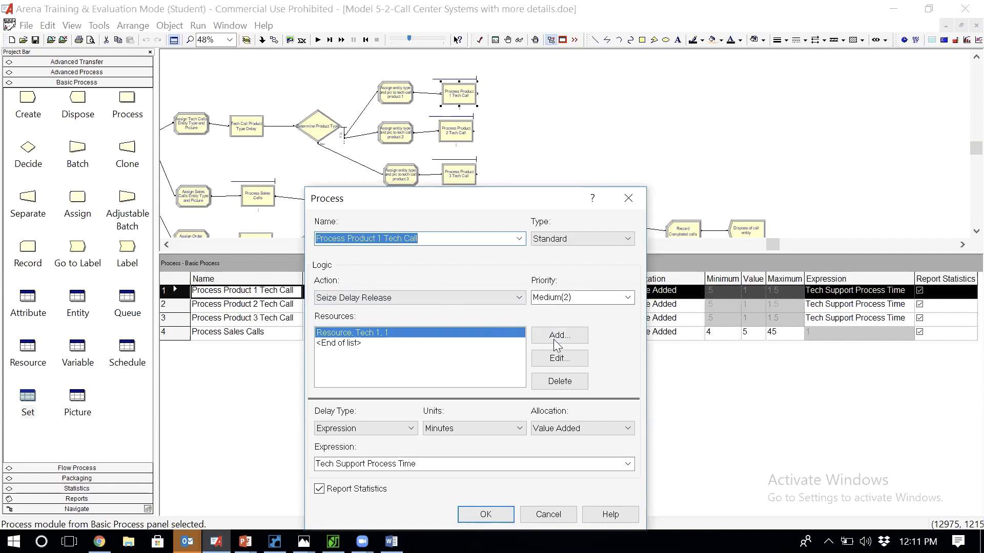
pyautogui.click(557, 359)
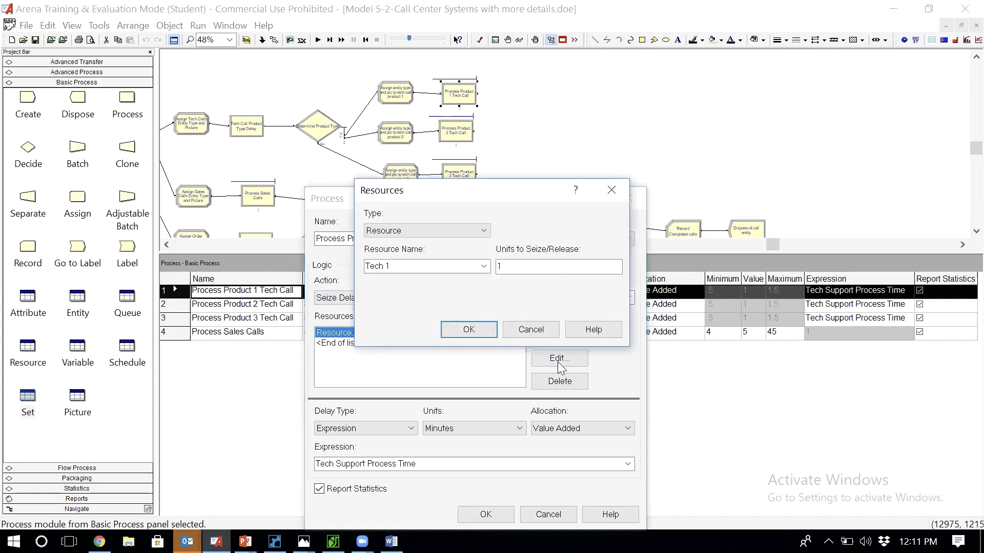
pyautogui.moveTo(537, 199); pyautogui.dragTo(673, 119)
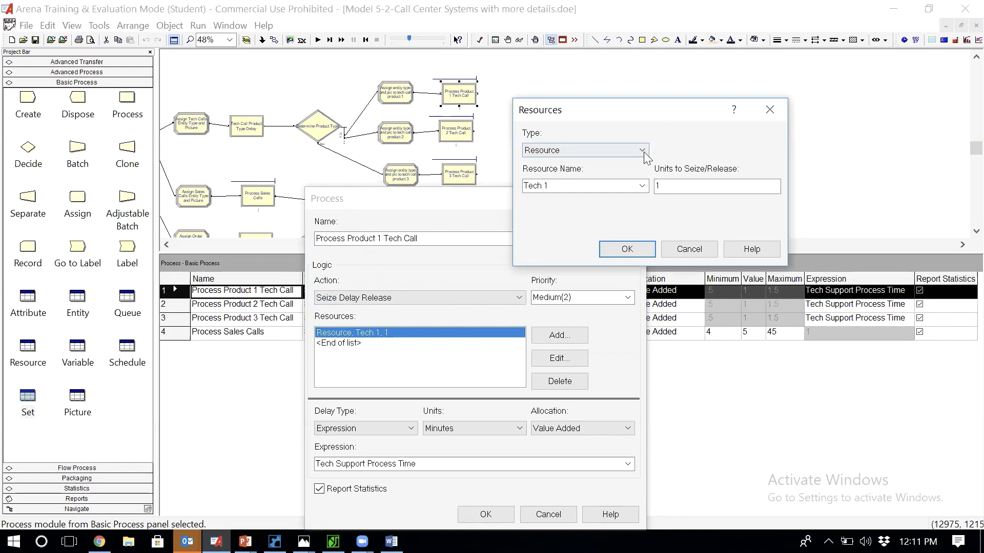
pyautogui.click(641, 150)
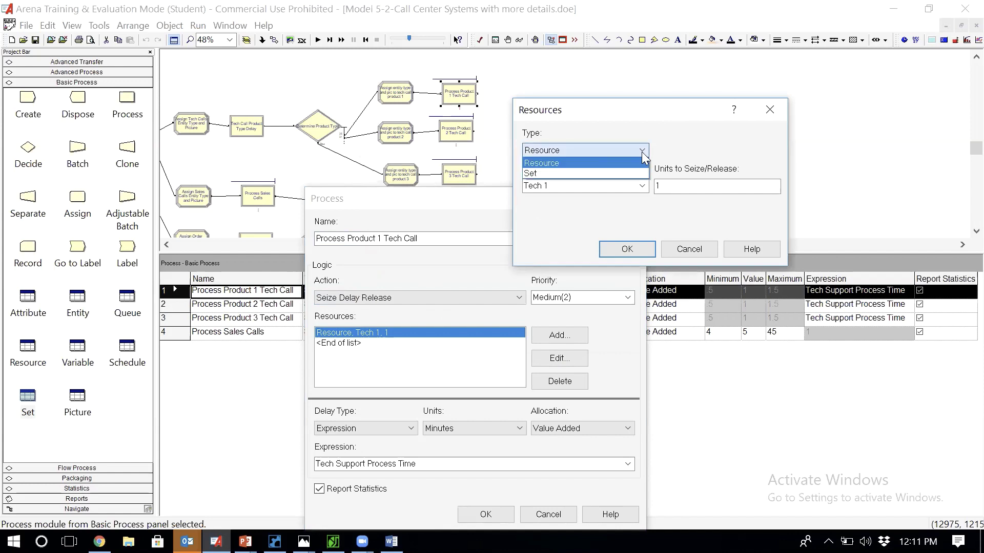
pyautogui.click(552, 173)
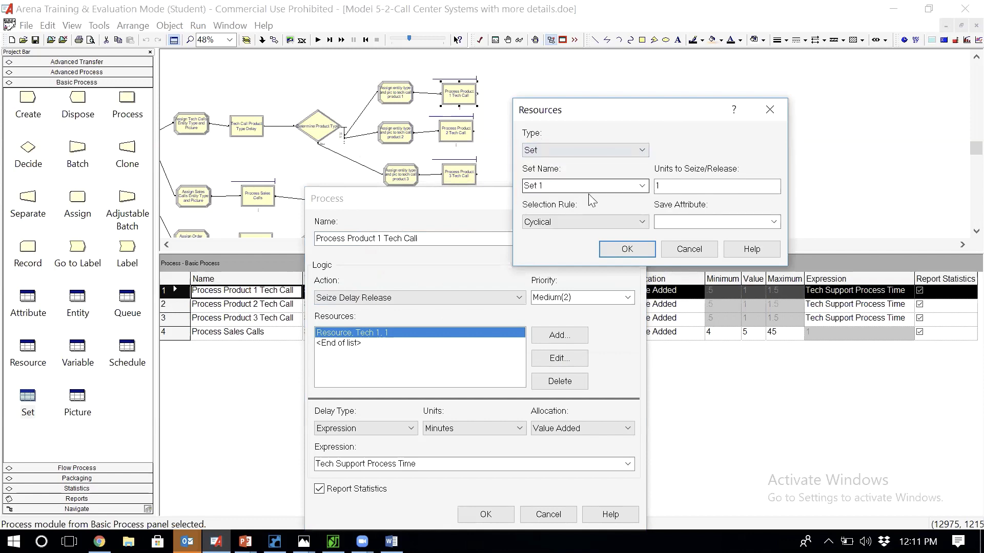
pyautogui.press('Return')
pyautogui.press('Return')
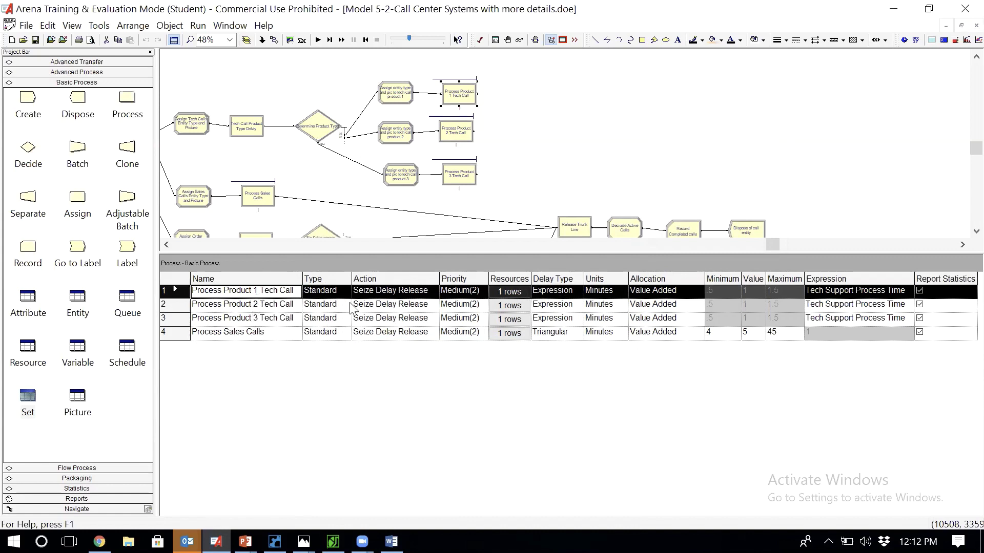
# Change the resource seized in Process Product 1 Tech Call to type Set, using Product Type 1 set
pyautogui.doubleClick(465, 100)
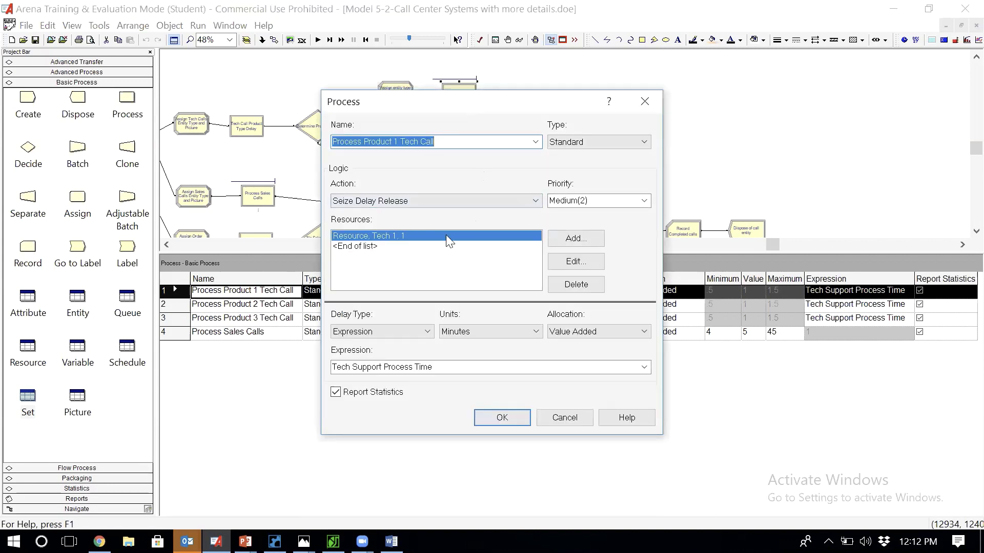
pyautogui.click(588, 266)
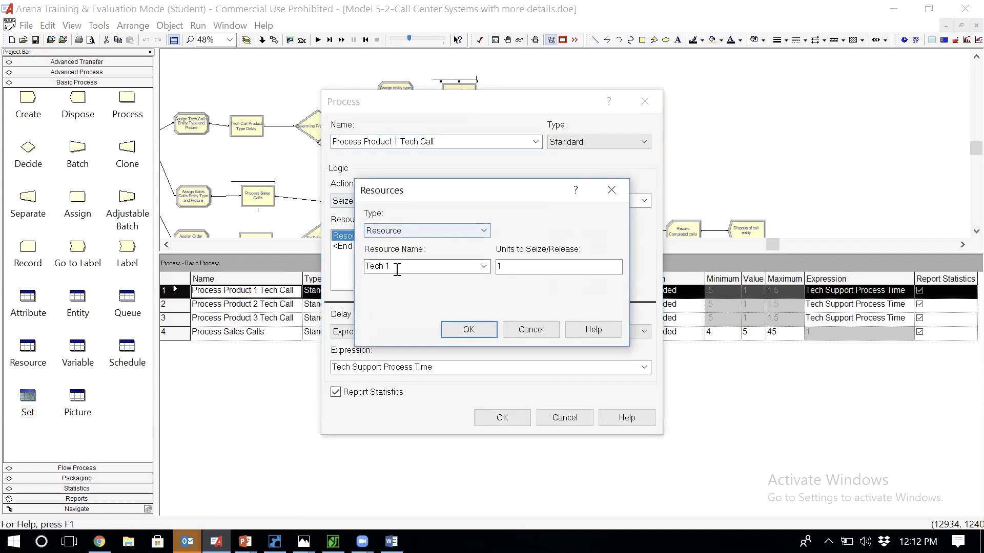
pyautogui.click(396, 267)
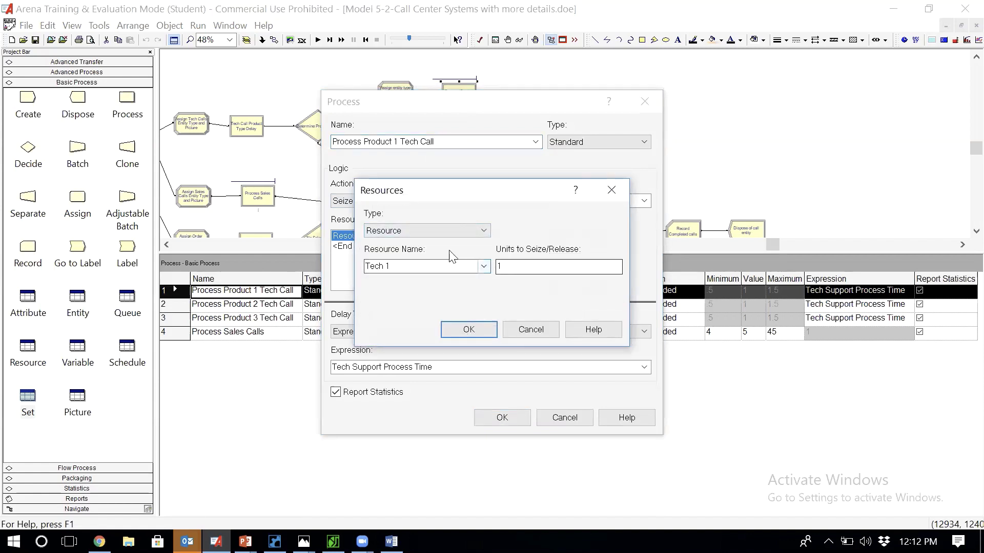
pyautogui.click(484, 232)
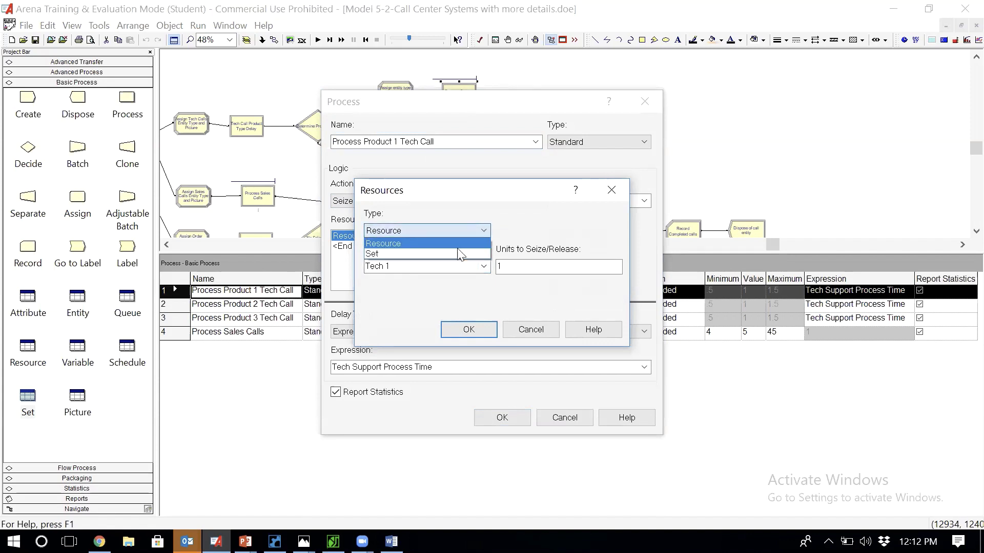
pyautogui.click(457, 254)
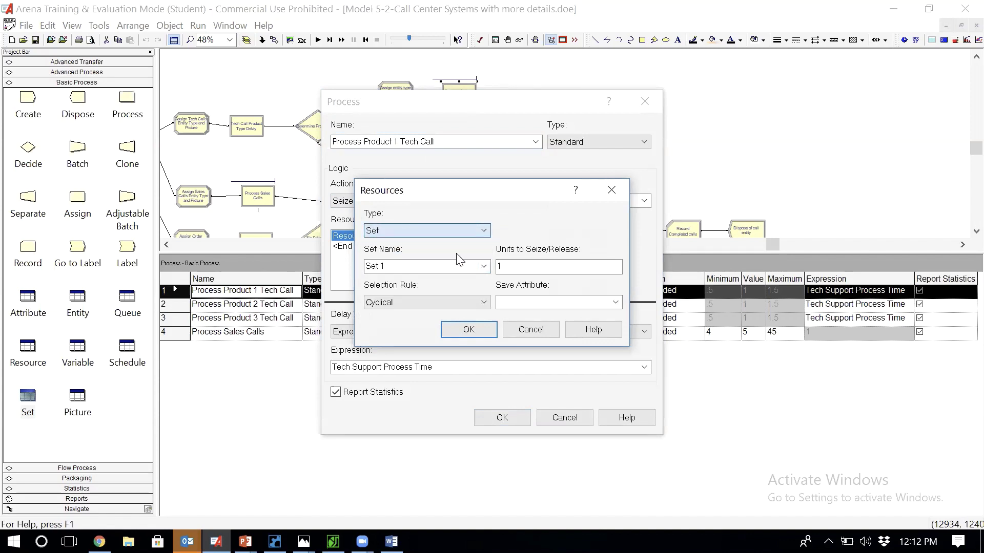
pyautogui.click(484, 267)
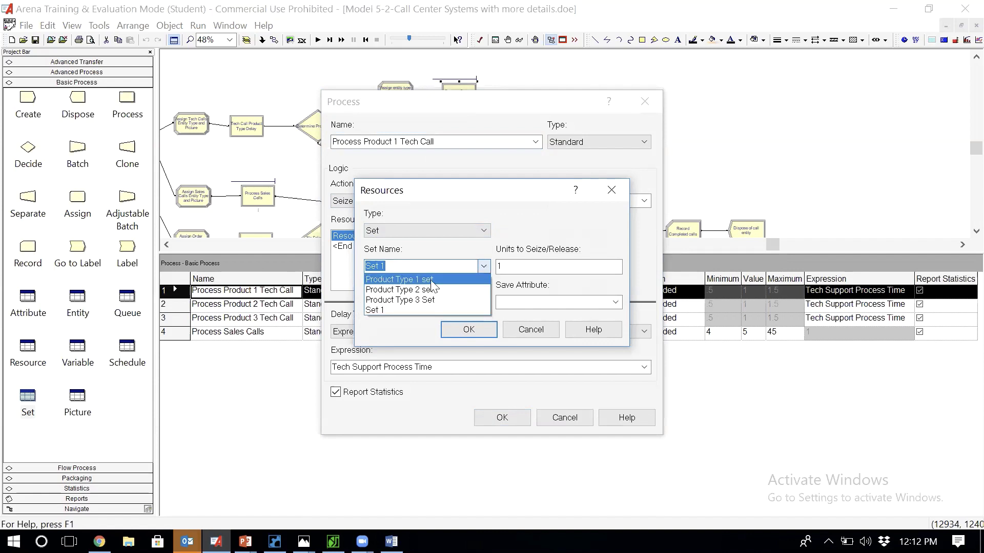
pyautogui.click(448, 280)
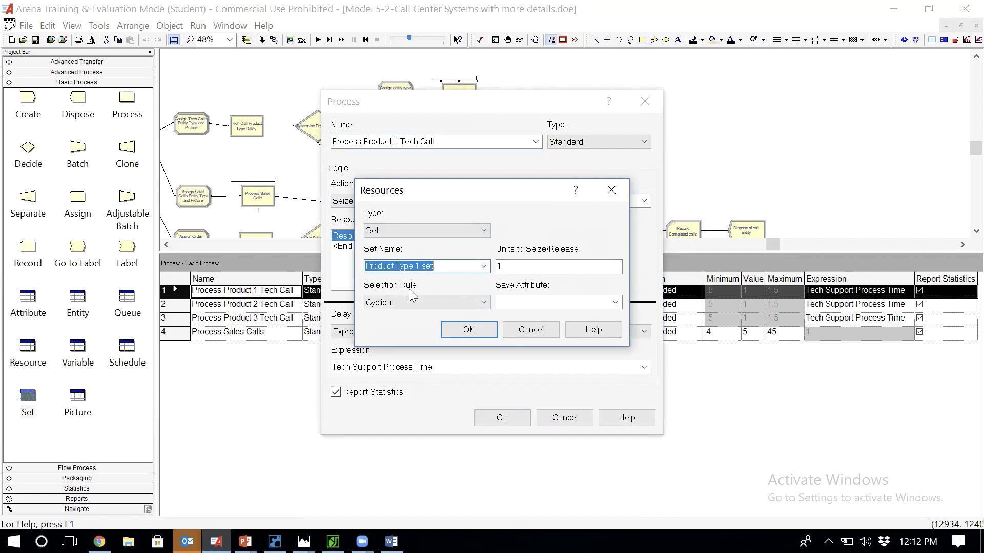
# Give the Process Product 1 Tech Call resource set the Preferred Order selection rule and save attribute Tech Agent Index
pyautogui.click(484, 305)
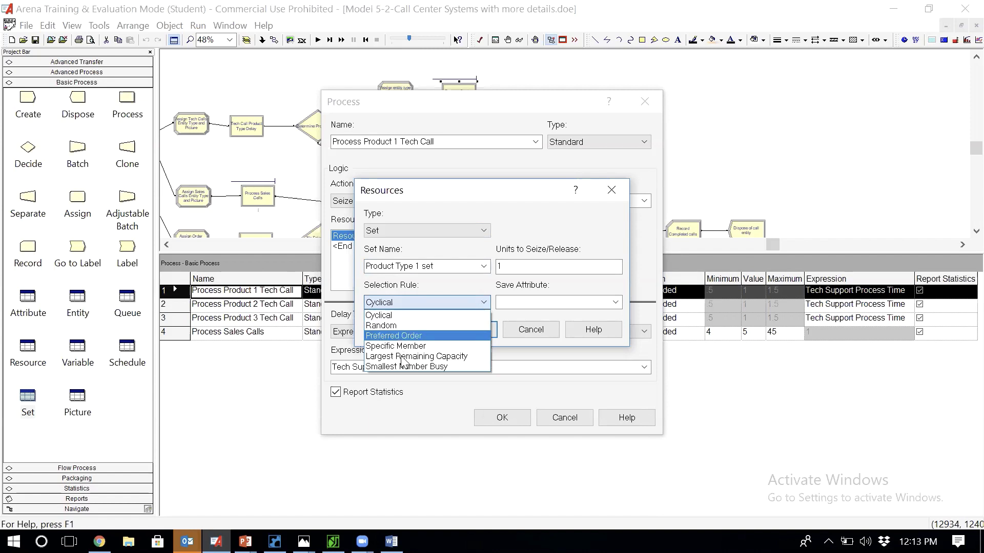
pyautogui.click(418, 337)
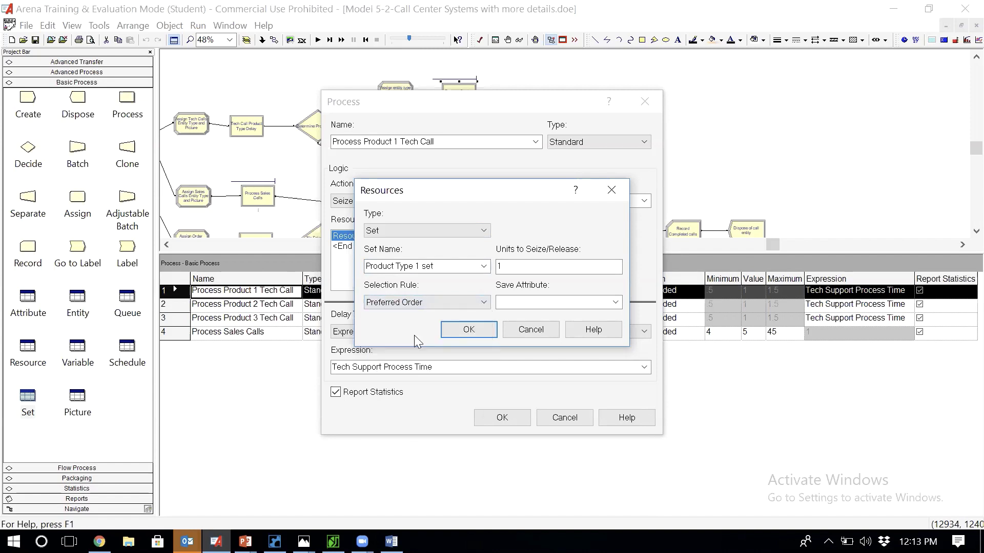
pyautogui.click(417, 304)
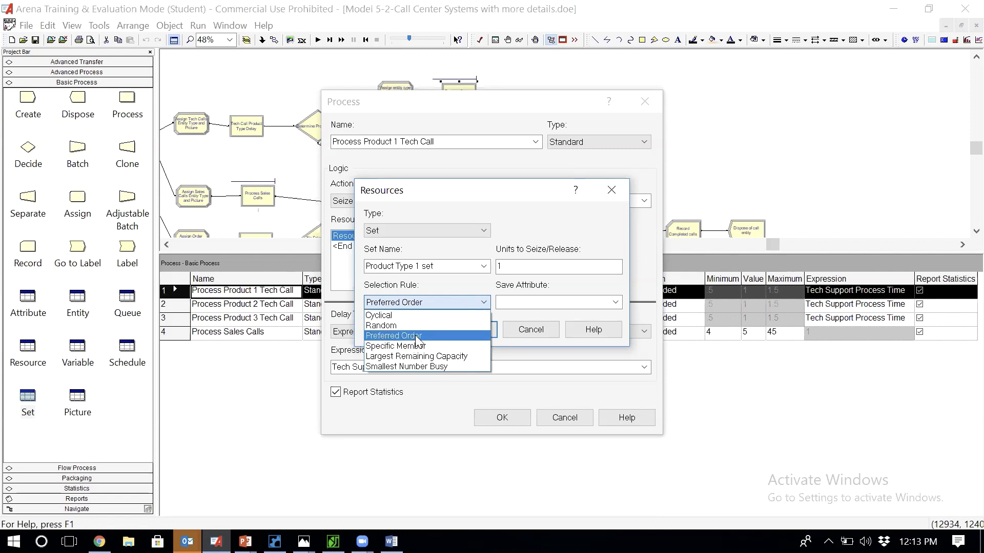
pyautogui.click(418, 336)
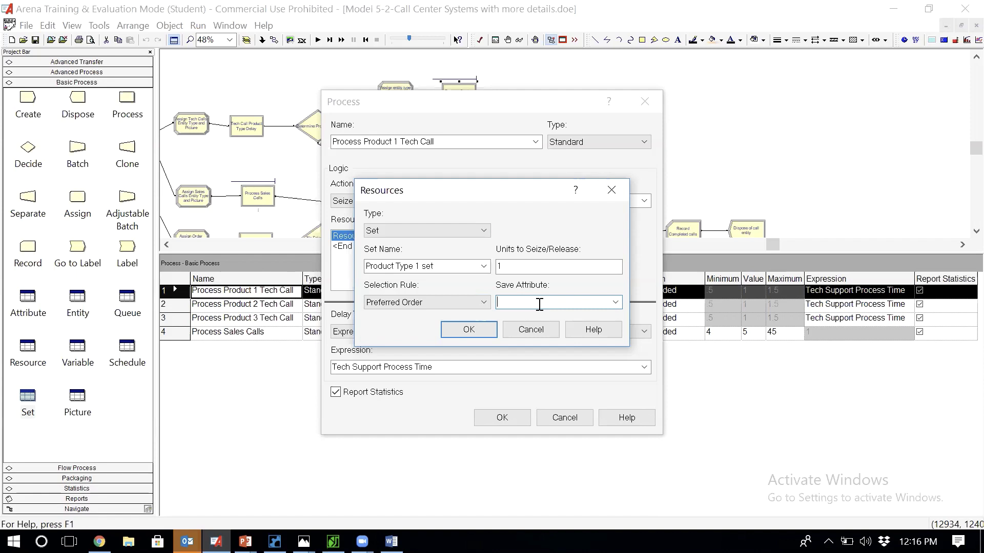
pyautogui.write('Tech Agent Index')
pyautogui.click(469, 329)
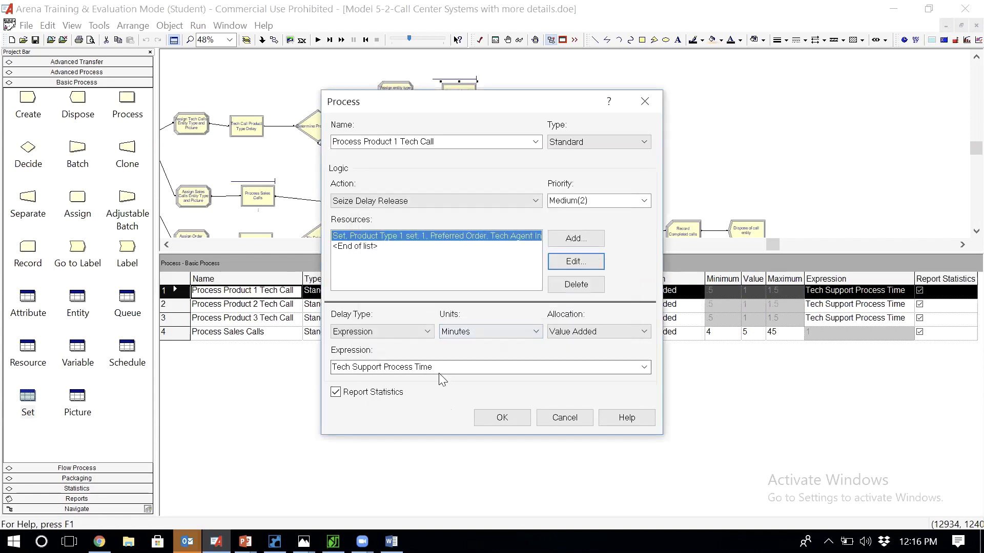
# Accept the Process Product 1 Tech Call settings and change the resource seized in Process Product 2 Tech Call to type Set, using Product Type 2 set
pyautogui.click(503, 418)
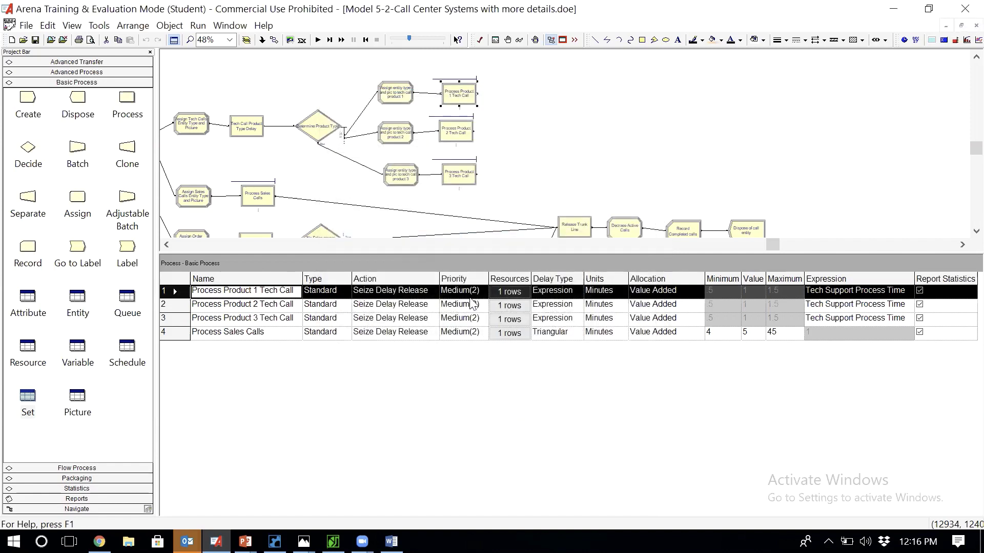
pyautogui.doubleClick(458, 131)
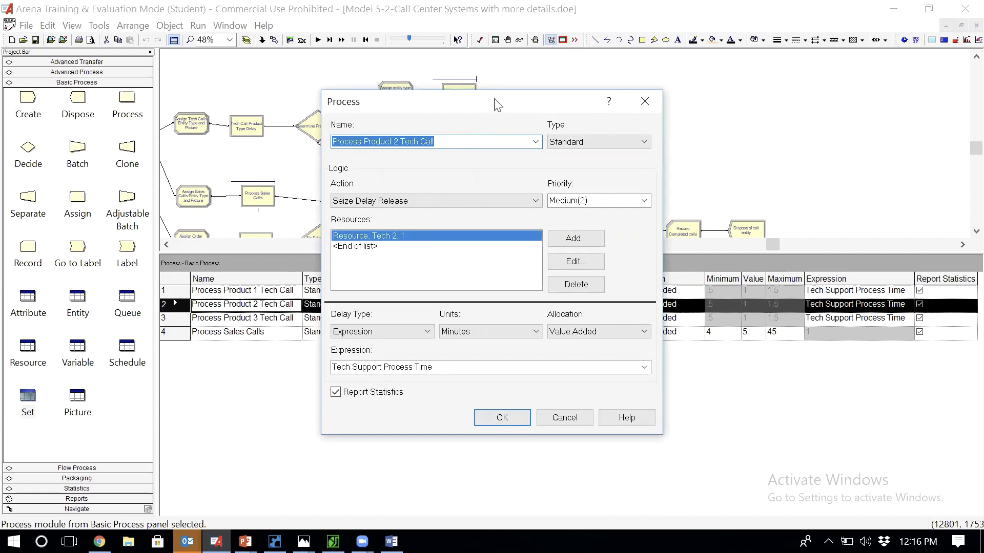
pyautogui.click(576, 262)
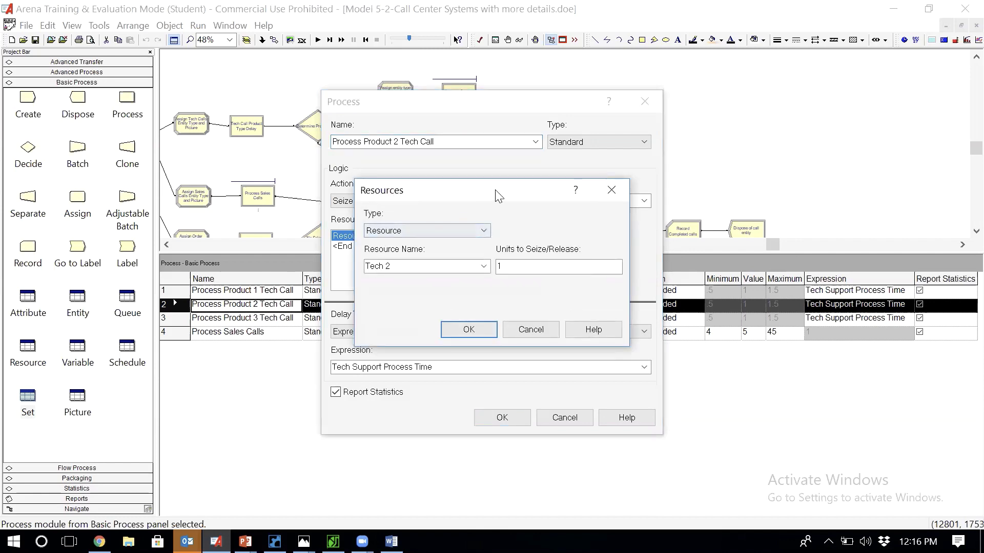
pyautogui.moveTo(495, 190); pyautogui.dragTo(688, 183)
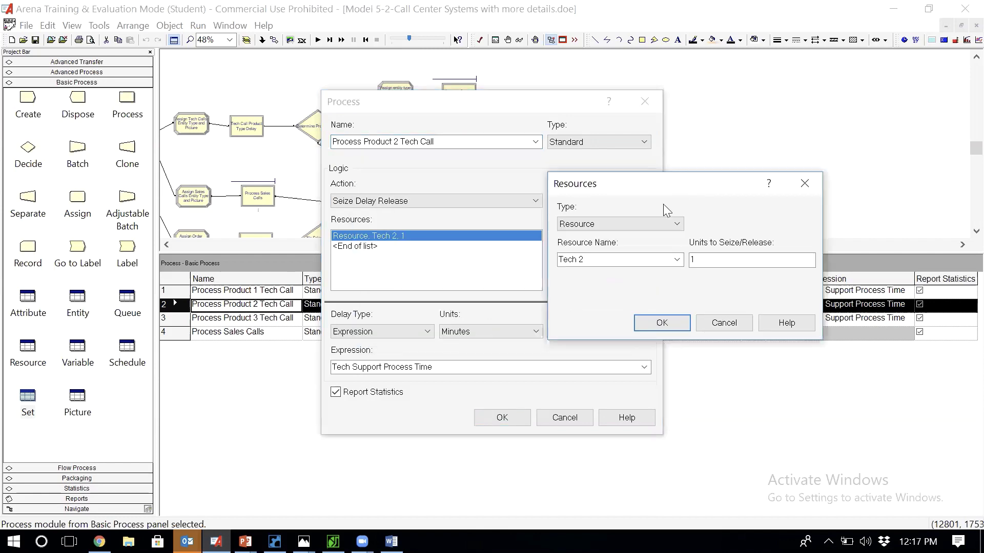
pyautogui.click(647, 225)
pyautogui.click(630, 247)
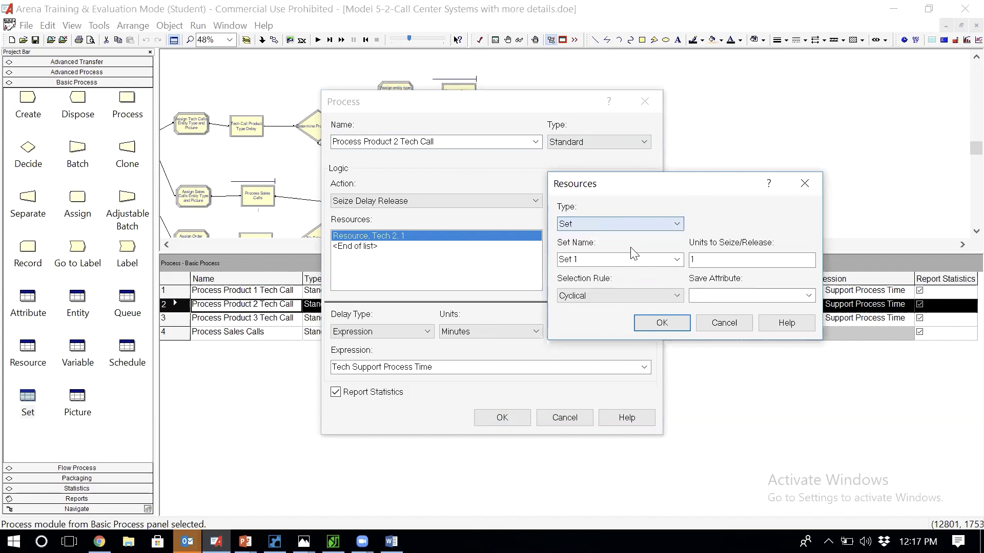
pyautogui.click(677, 260)
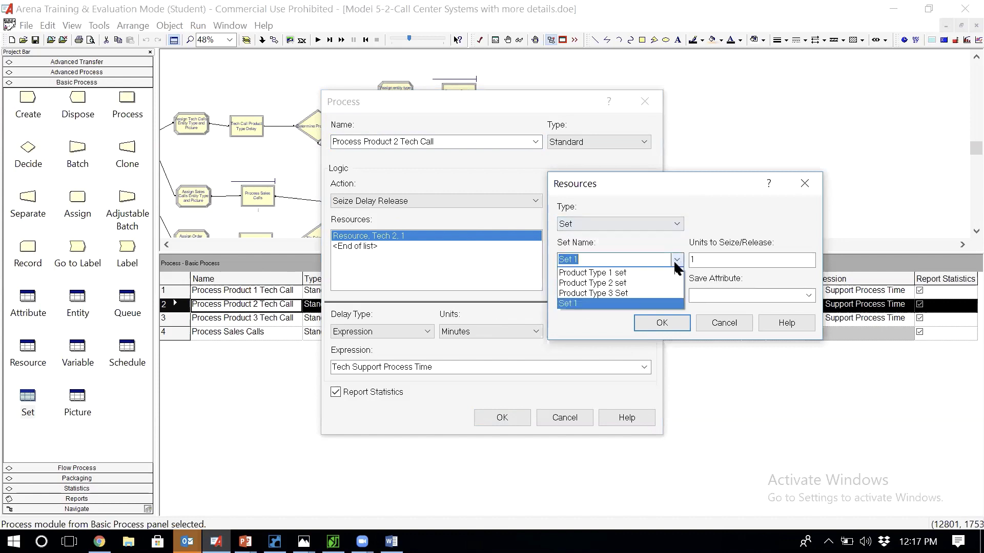
pyautogui.click(646, 283)
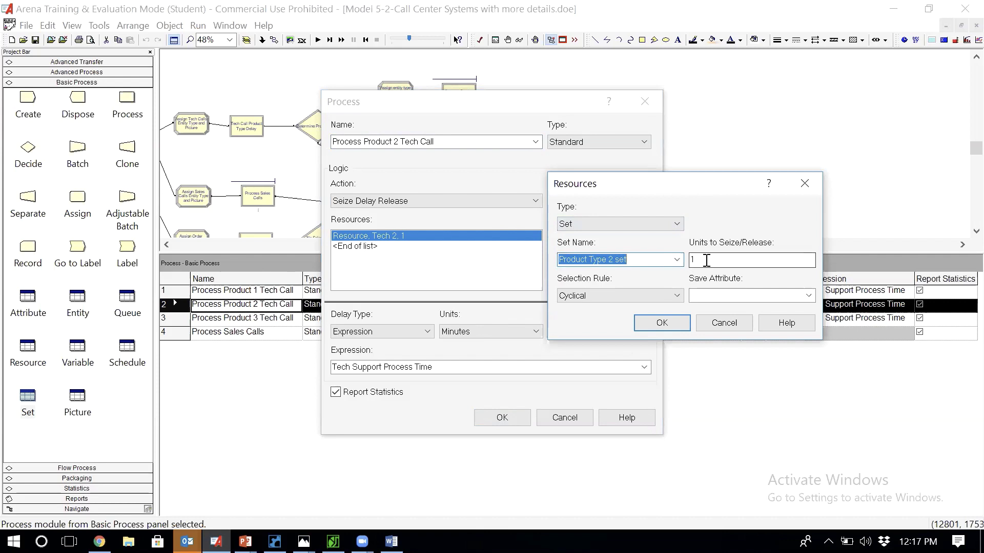
# Give the Process Product 2 Tech Call resource set the Preferred Order selection rule and save attribute Tech Agent Index, and accept the module
pyautogui.click(678, 291)
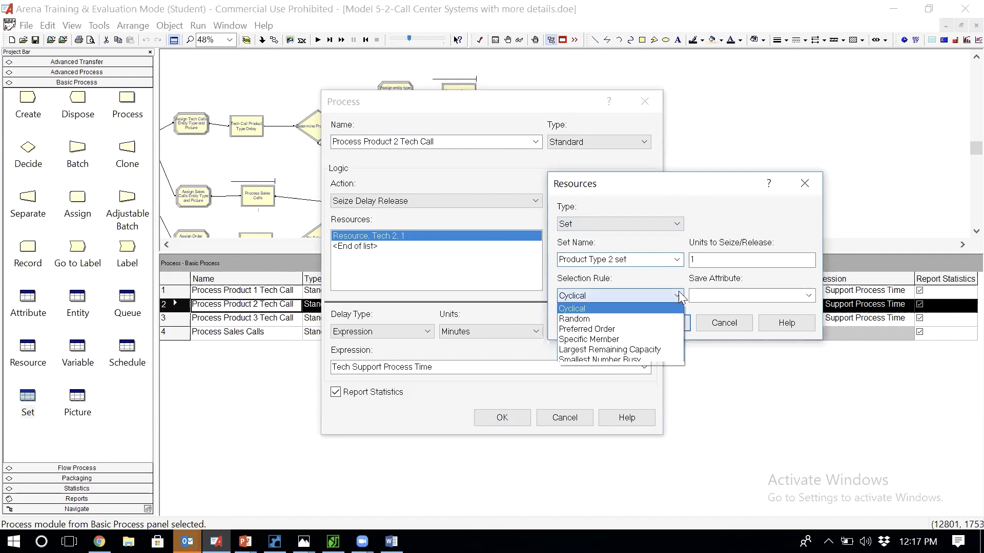
pyautogui.click(609, 330)
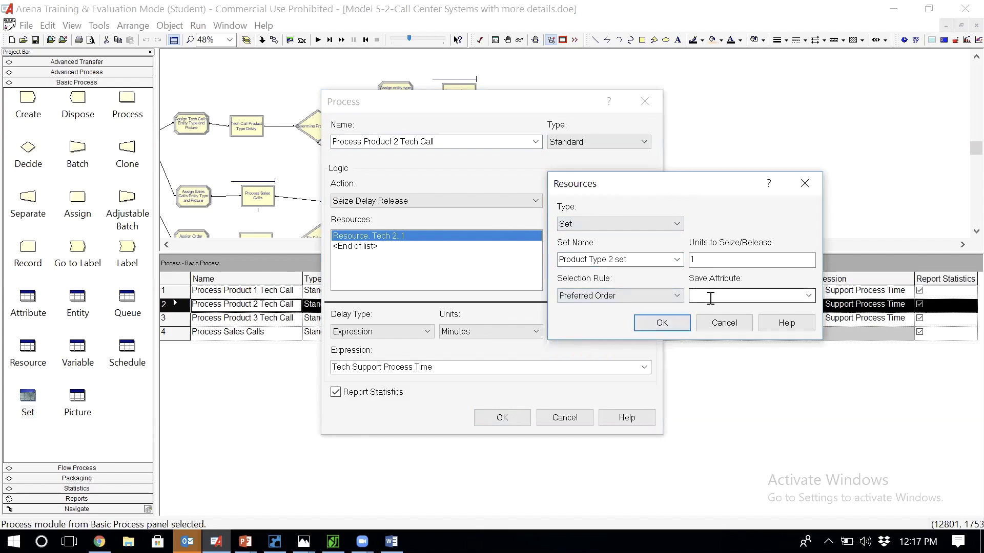
pyautogui.click(766, 293)
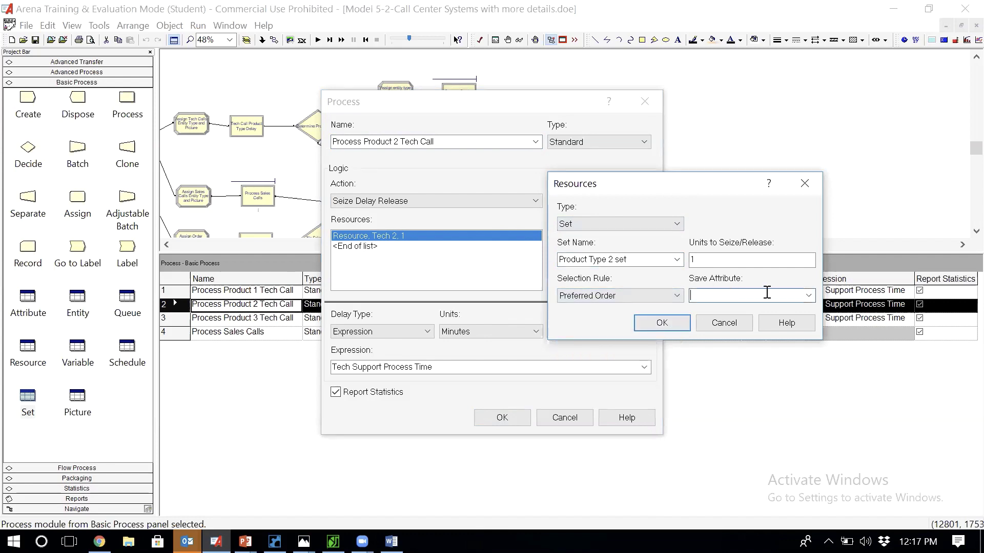
pyautogui.click(809, 295)
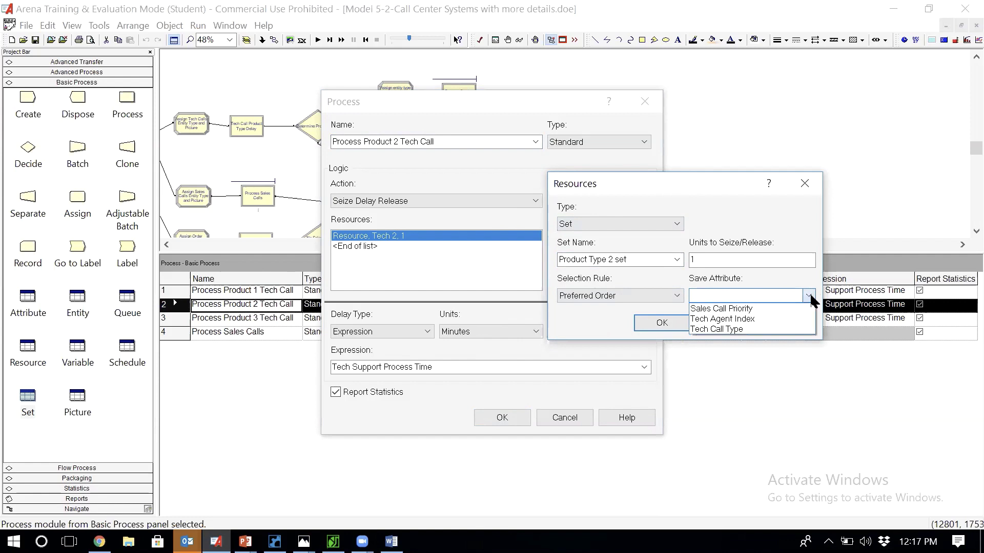
pyautogui.click(751, 318)
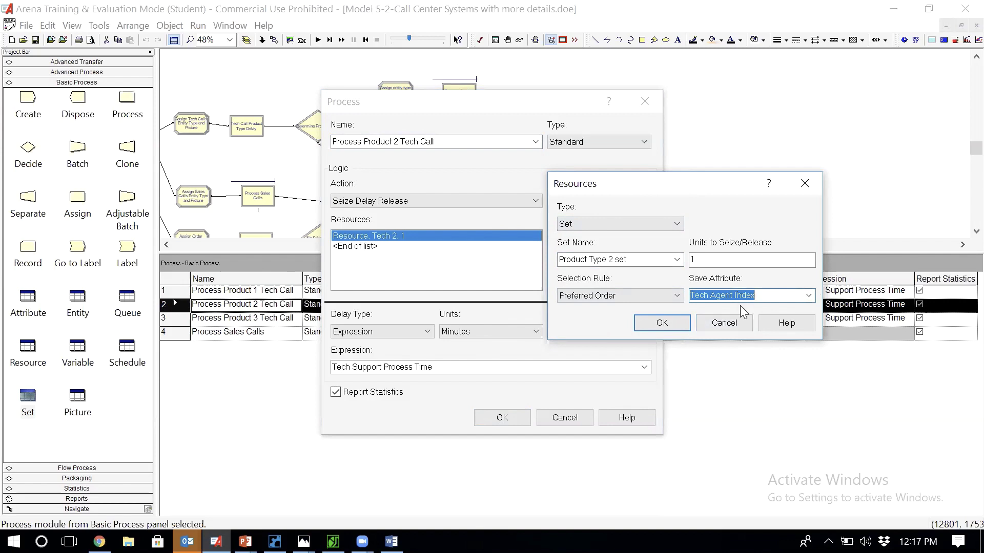
pyautogui.click(808, 296)
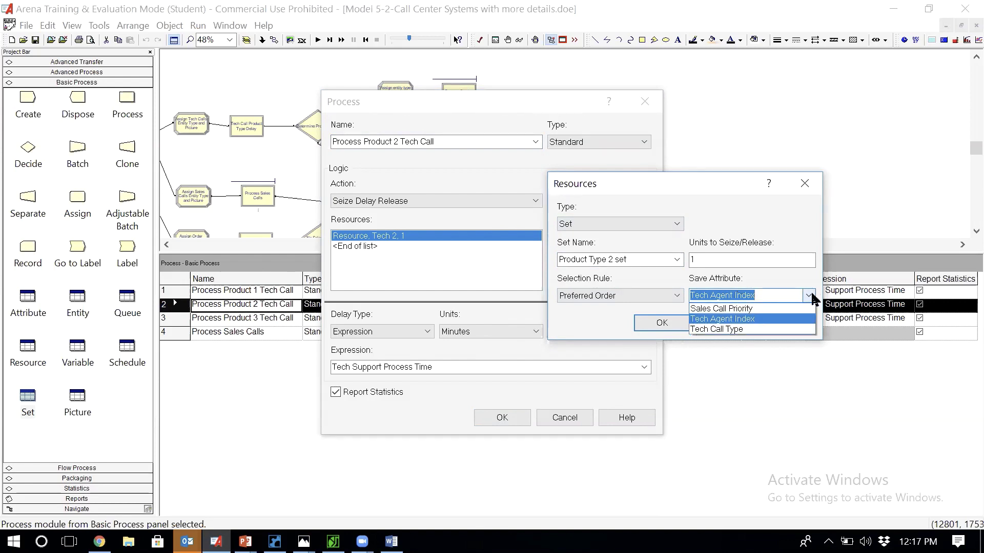
pyautogui.click(766, 318)
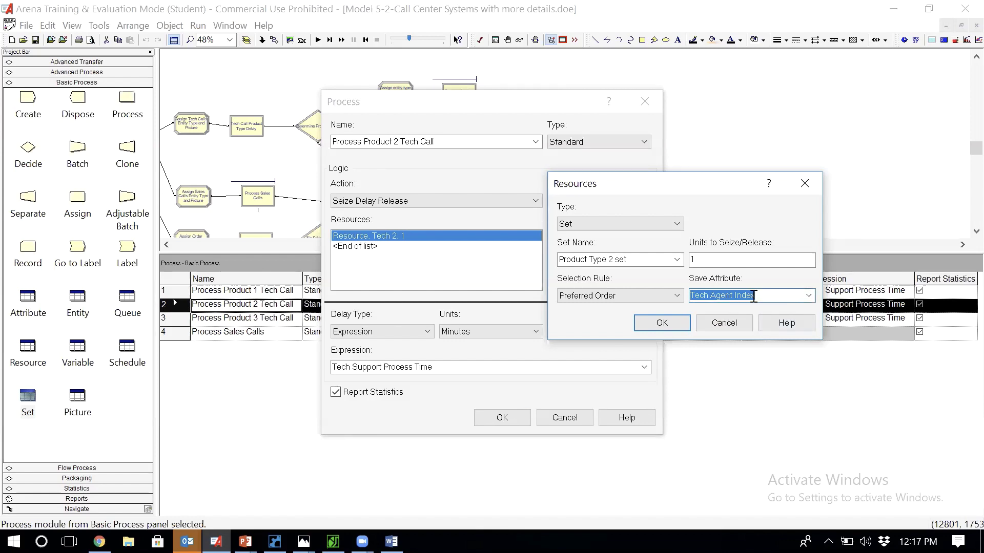
pyautogui.click(671, 327)
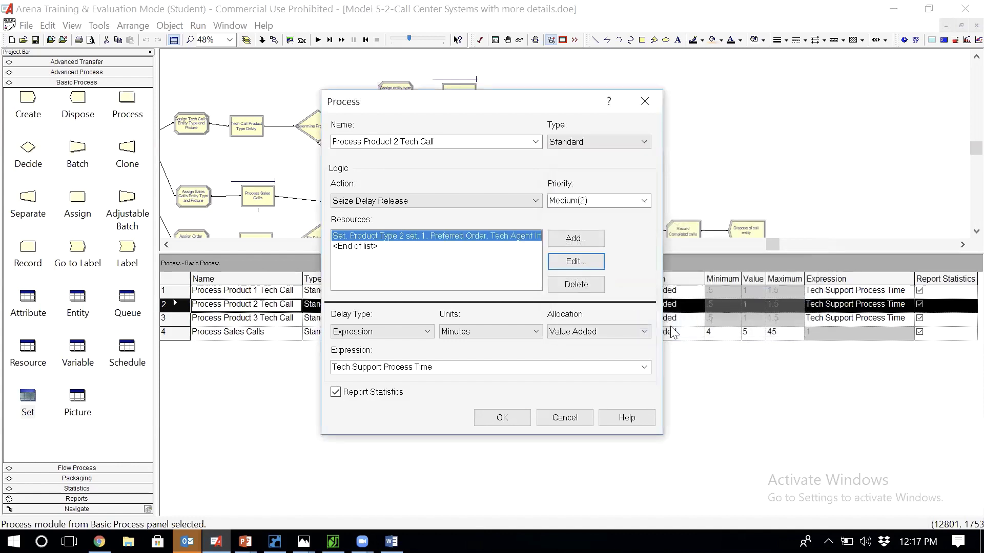
pyautogui.click(501, 417)
# Change the resource seized in Process Product 3 Tech Call to type Set, using Product Type 3 Set
pyautogui.doubleClick(458, 173)
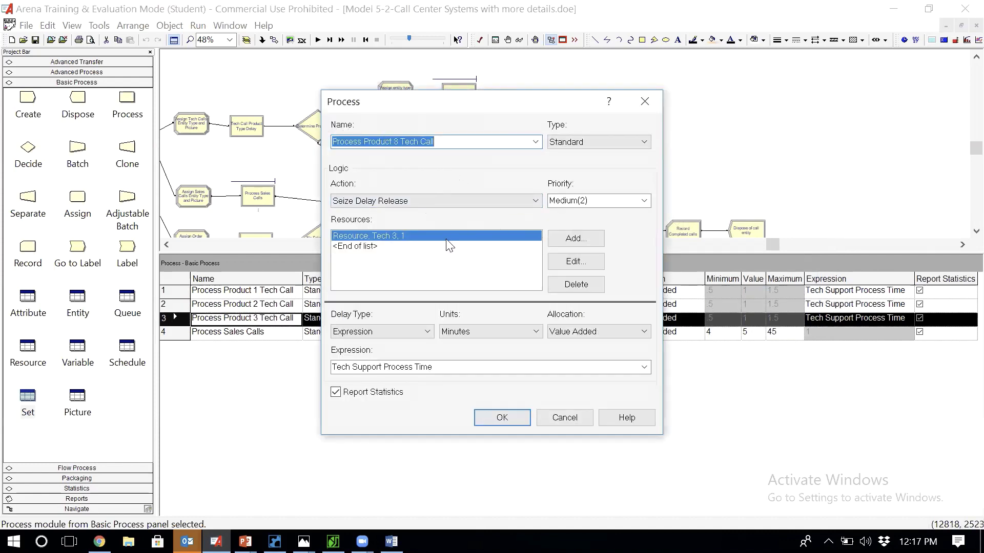
pyautogui.click(576, 261)
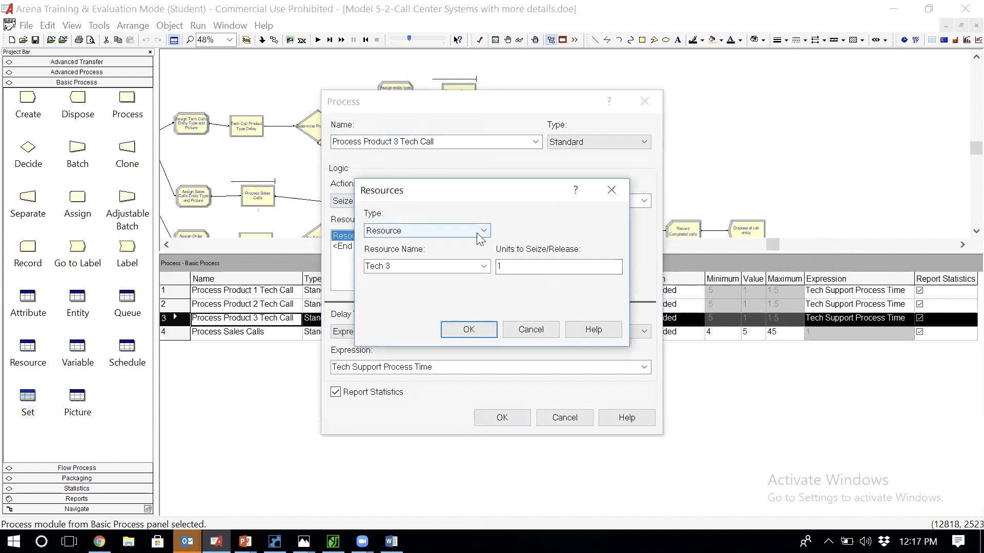
pyautogui.click(481, 232)
pyautogui.click(447, 254)
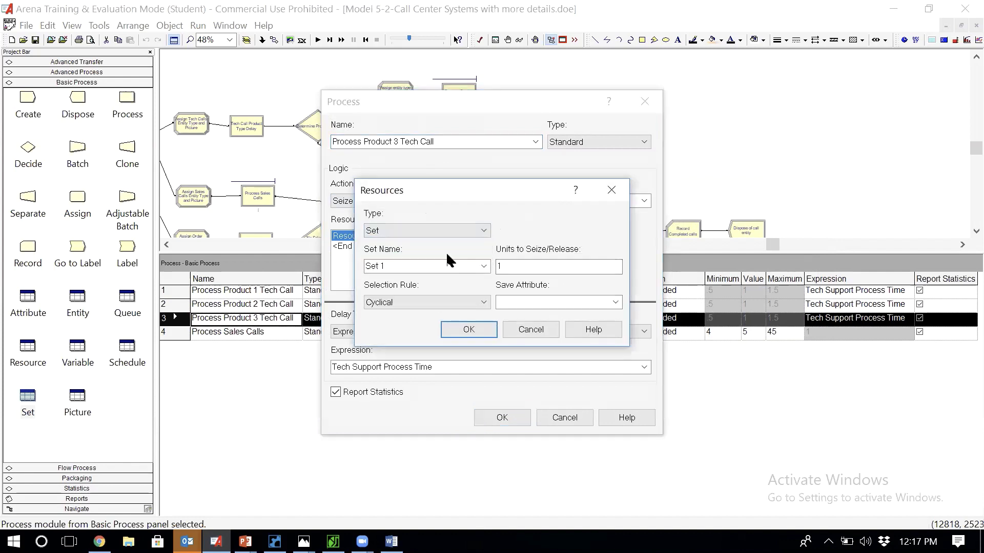
pyautogui.click(483, 267)
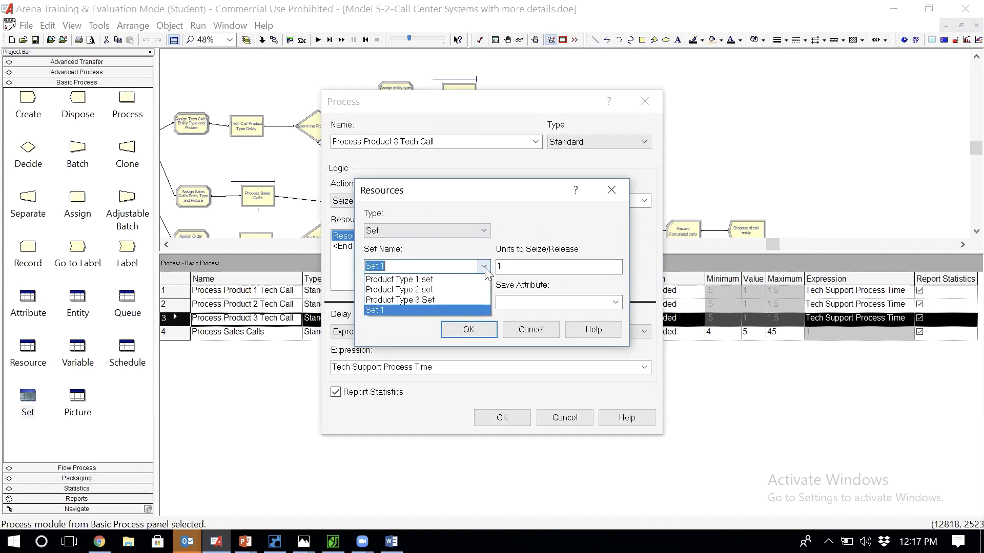
pyautogui.click(454, 300)
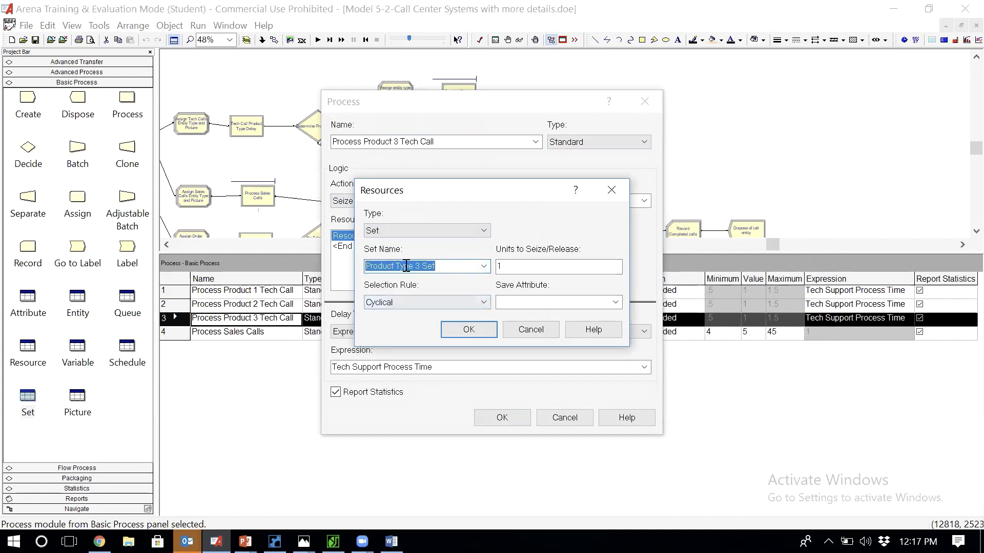
# Give the Process Product 3 Tech Call resource set the Preferred Order selection rule and save attribute Tech Agent Index, and accept the module
pyautogui.click(474, 304)
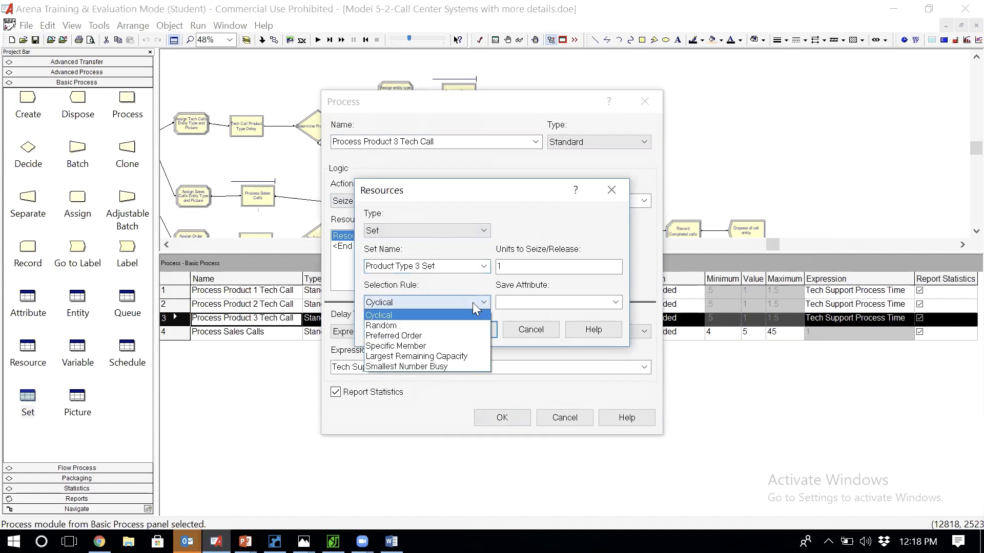
pyautogui.click(439, 336)
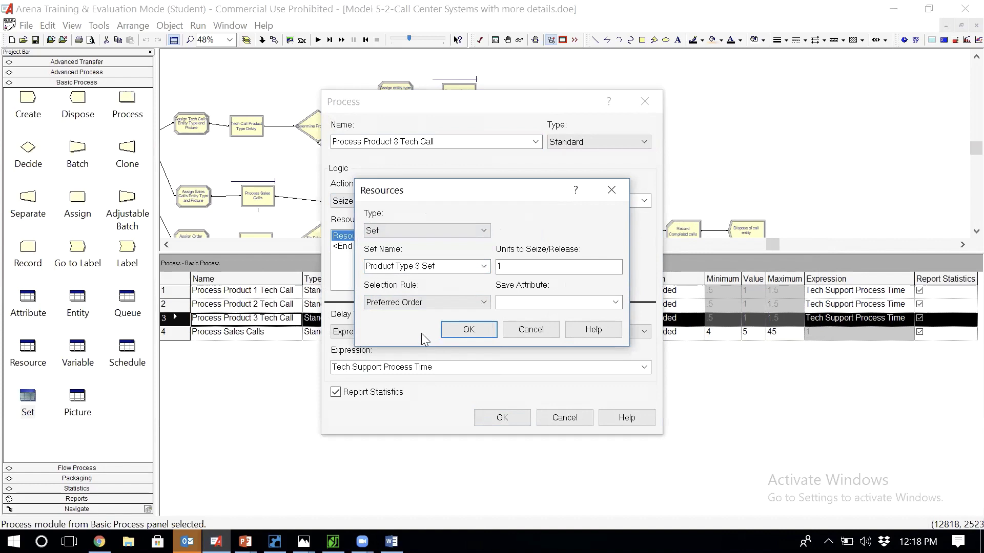
pyautogui.click(615, 303)
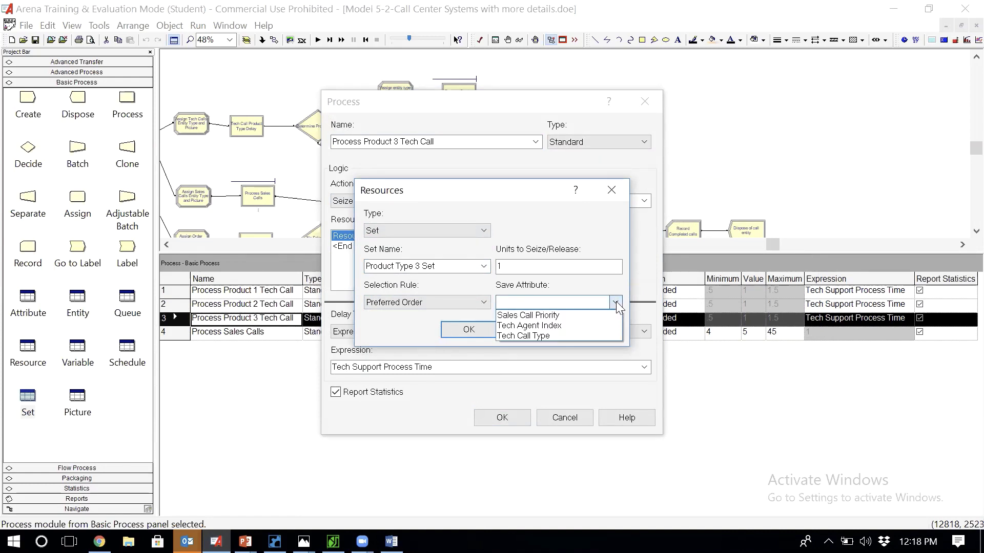
pyautogui.click(565, 326)
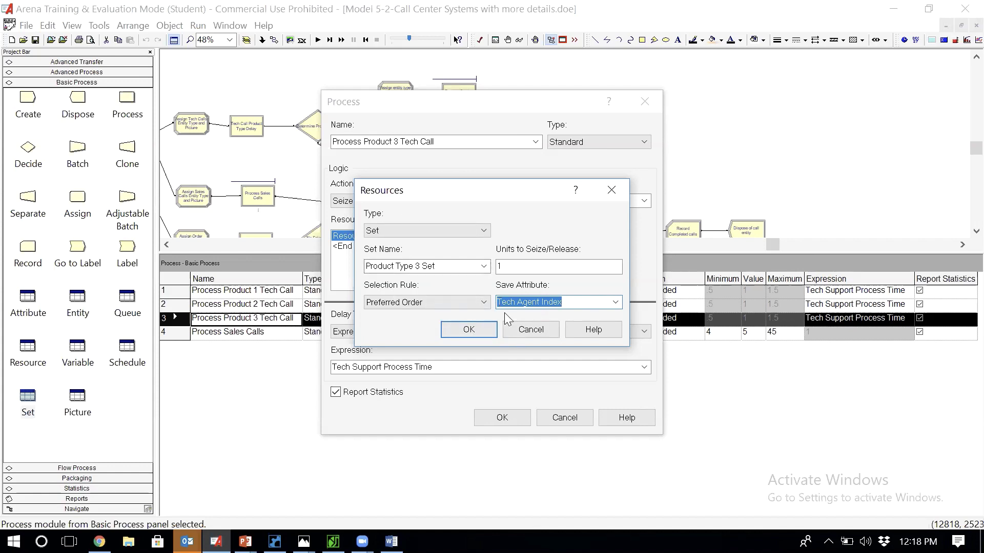
pyautogui.click(468, 330)
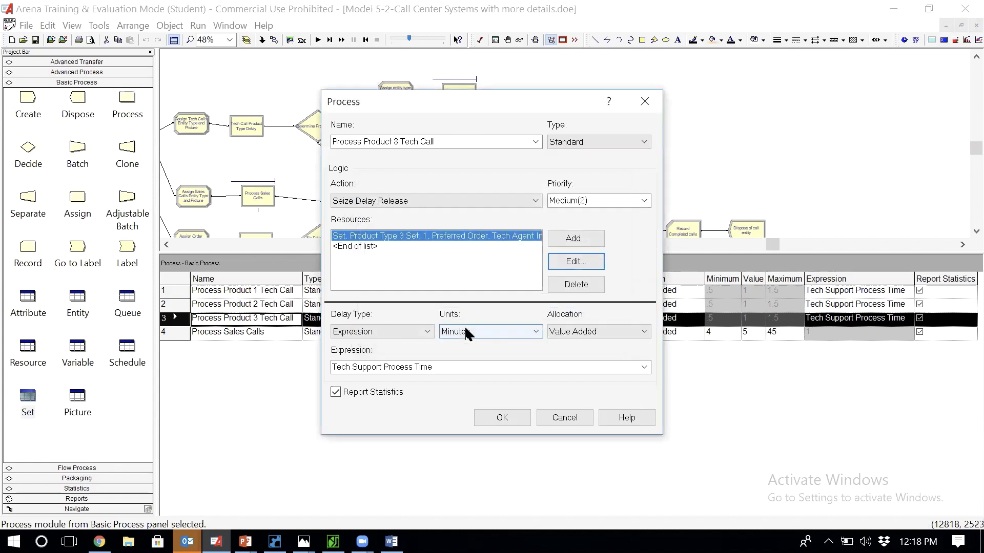
pyautogui.click(502, 416)
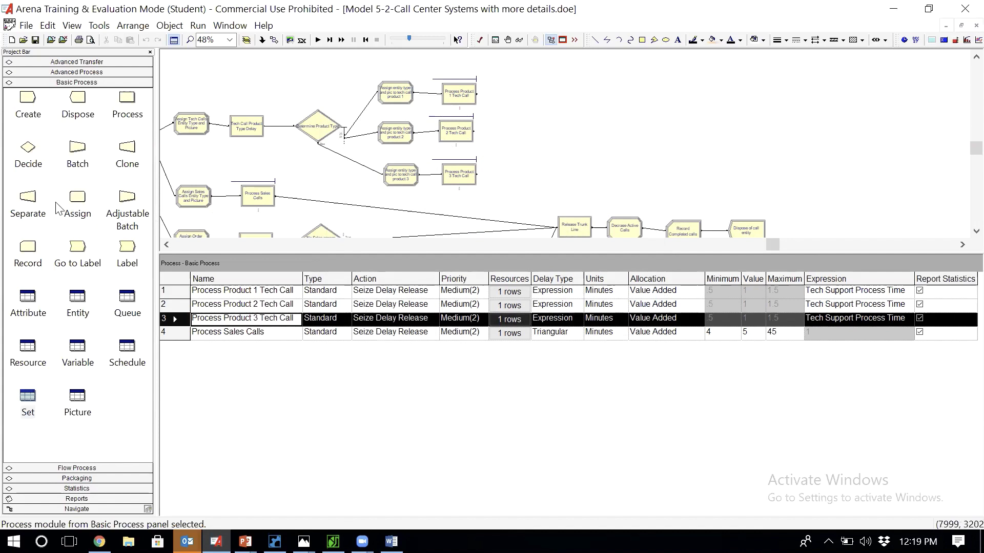
# Place a Decide module just beyond the three product tech call processes and name it "Outside Research?"
pyautogui.click(30, 149)
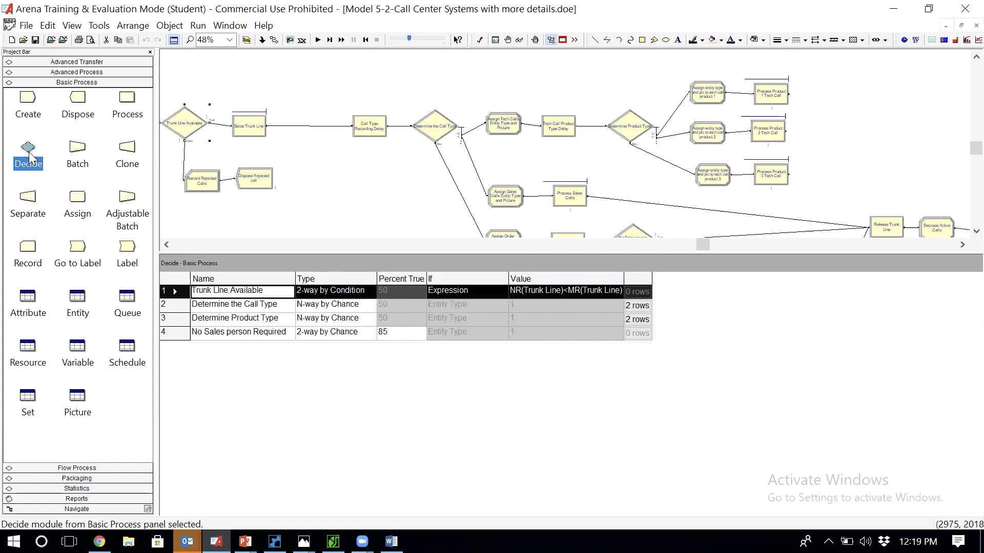
pyautogui.moveTo(30, 153); pyautogui.dragTo(831, 120)
pyautogui.doubleClick(854, 132)
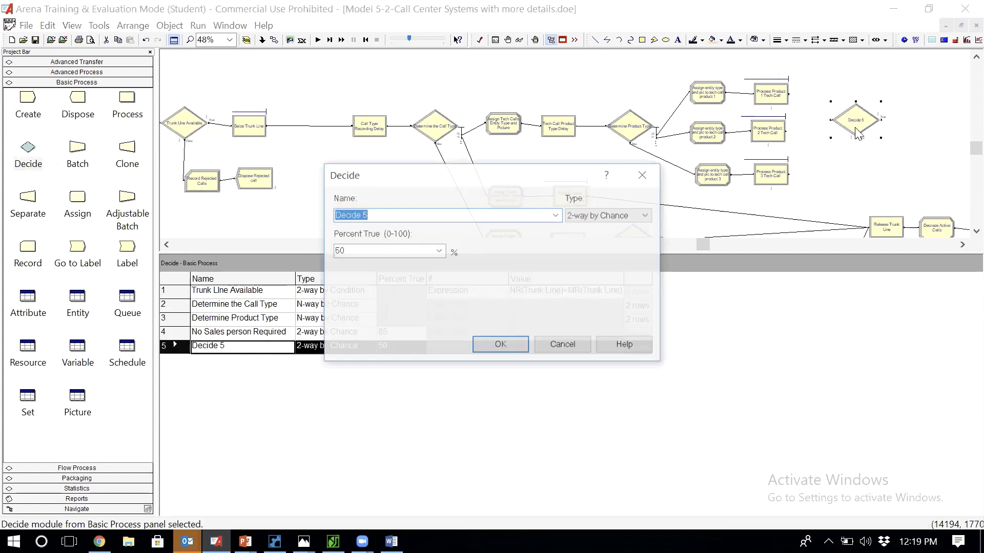
pyautogui.write('Talk')
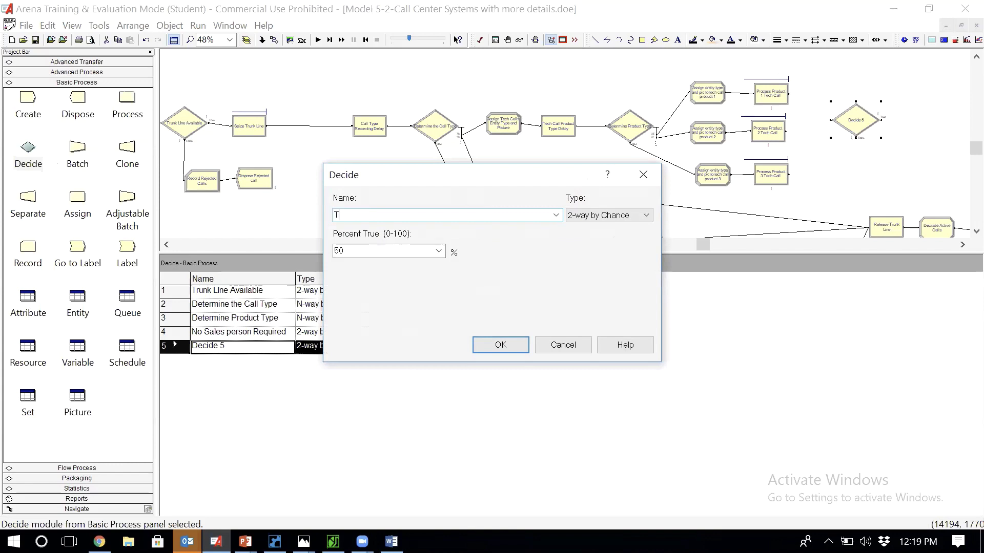
pyautogui.press('BackSpace')
pyautogui.press('BackSpace')
pyautogui.press('BackSpace')
pyautogui.press('BackSpace')
pyautogui.write('Outside ')
pyautogui.write('Resreach')
pyautogui.write('?')
pyautogui.click(382, 216)
pyautogui.press('Delete')
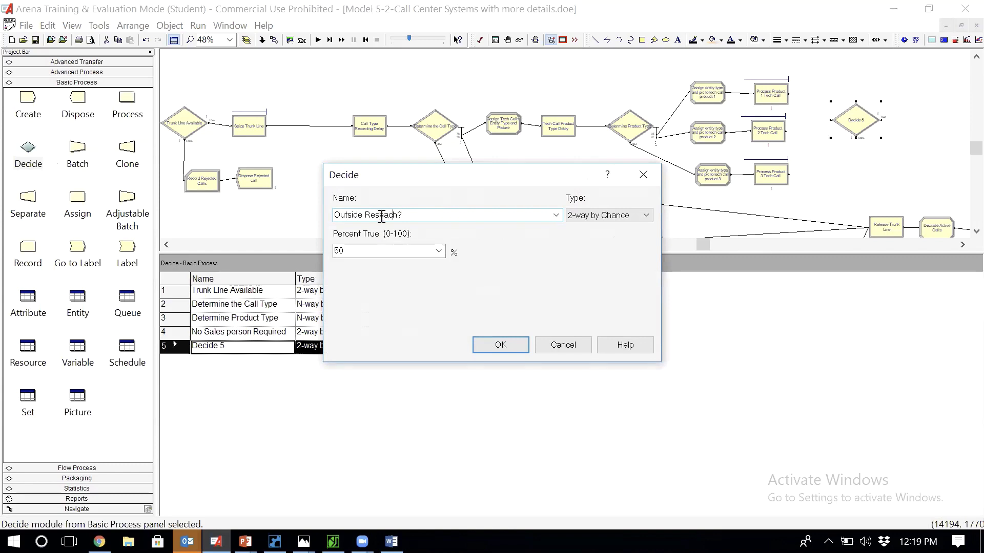
pyautogui.write('r')
# Set the Outside Research? decision to 4 percent true, keeping the type 2-way by Chance, and accept it
pyautogui.click(622, 215)
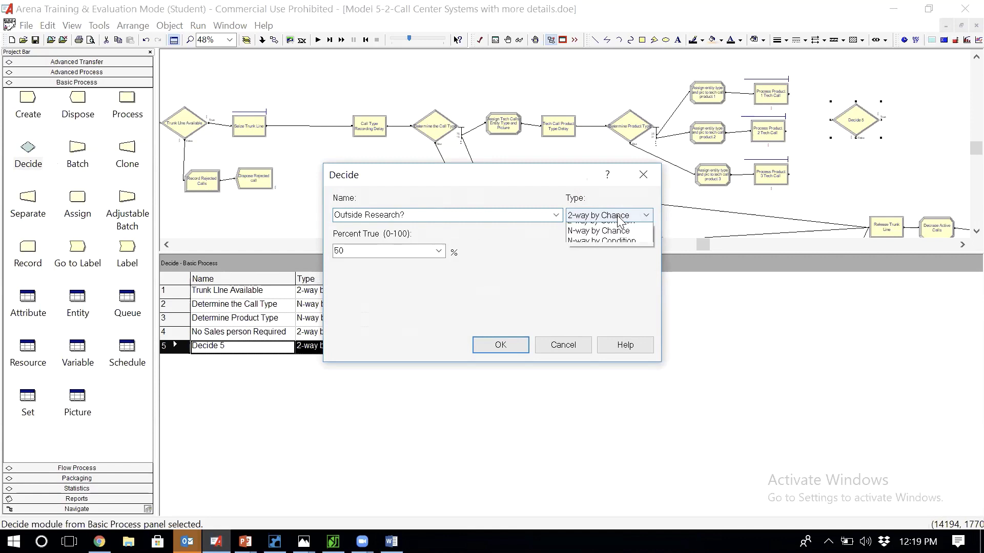
pyautogui.click(530, 260)
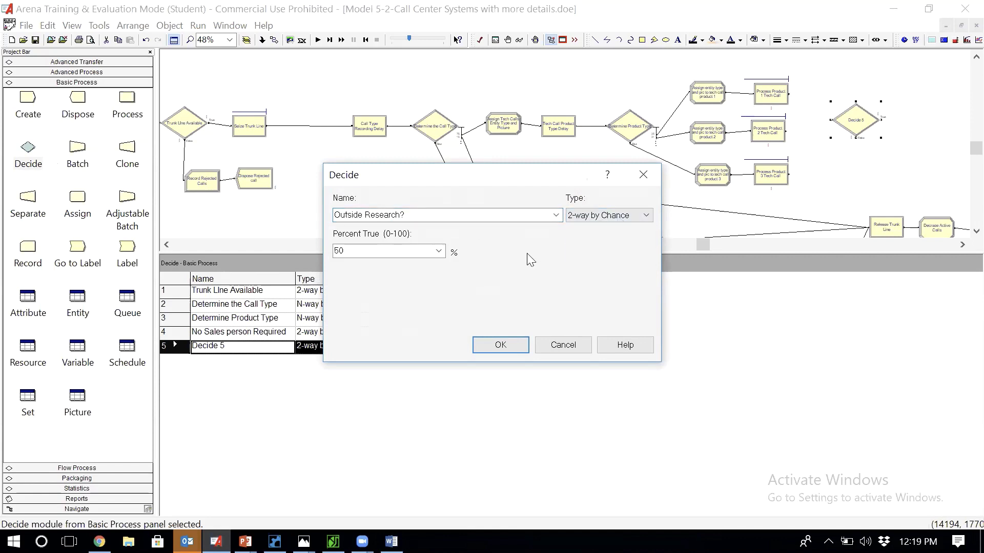
pyautogui.doubleClick(402, 253)
pyautogui.write('4')
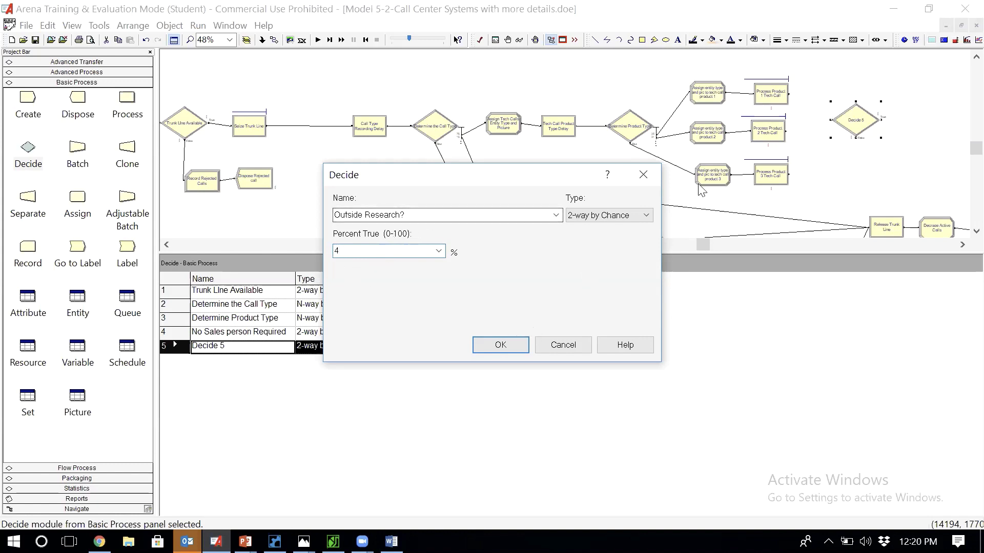
pyautogui.click(500, 346)
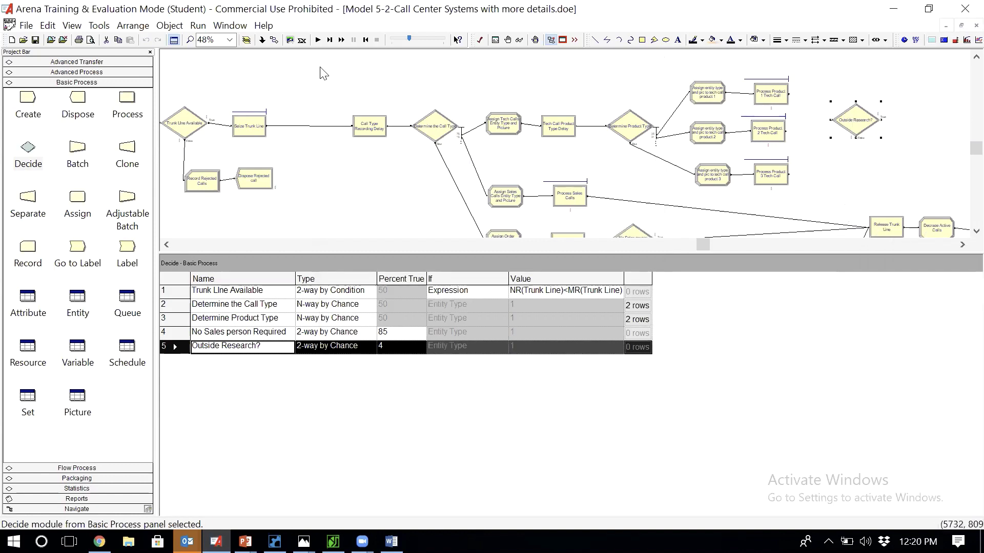
# Connect the outputs of the three product tech call processes to the Outside Research? decision
pyautogui.click(274, 40)
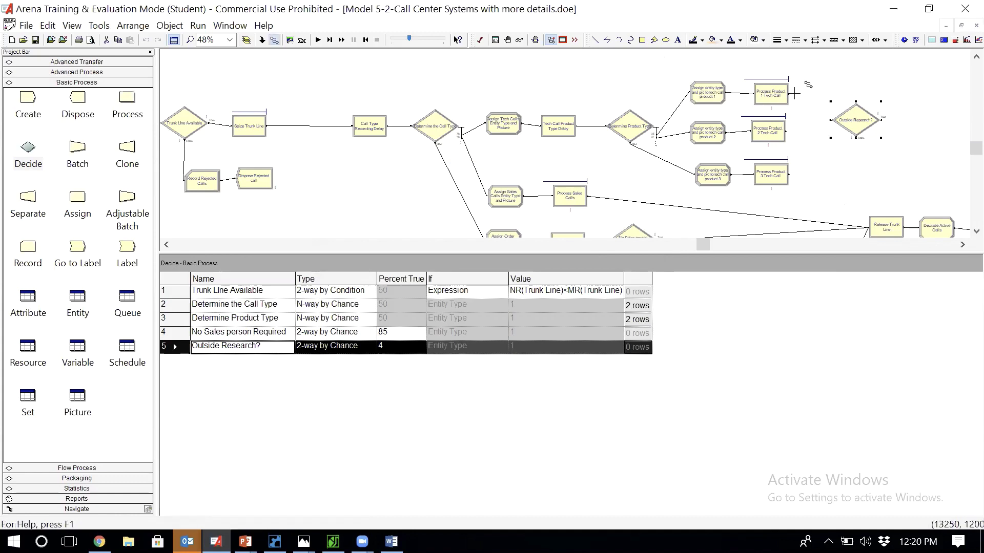
pyautogui.click(789, 95)
pyautogui.click(831, 120)
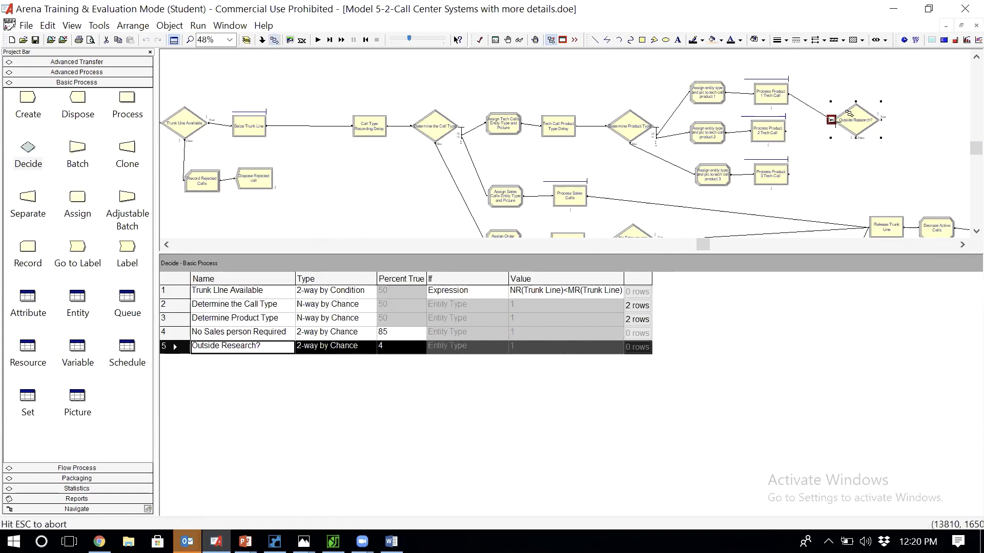
pyautogui.click(788, 129)
pyautogui.click(831, 120)
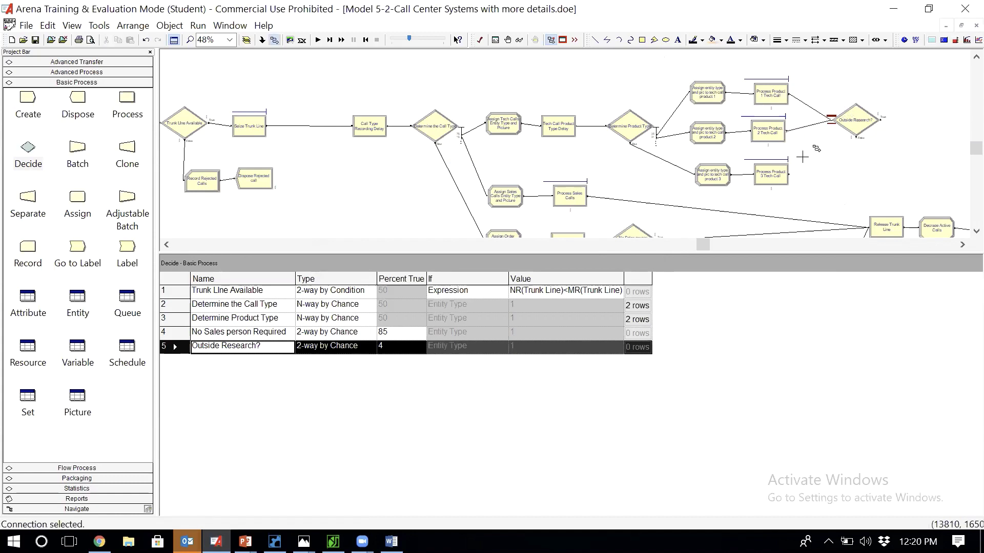
pyautogui.click(789, 175)
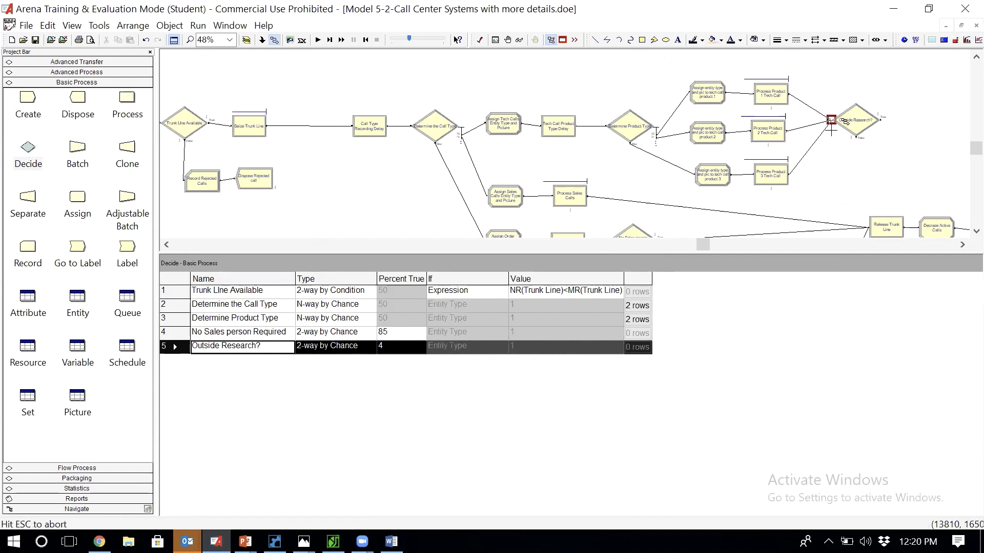
pyautogui.click(831, 120)
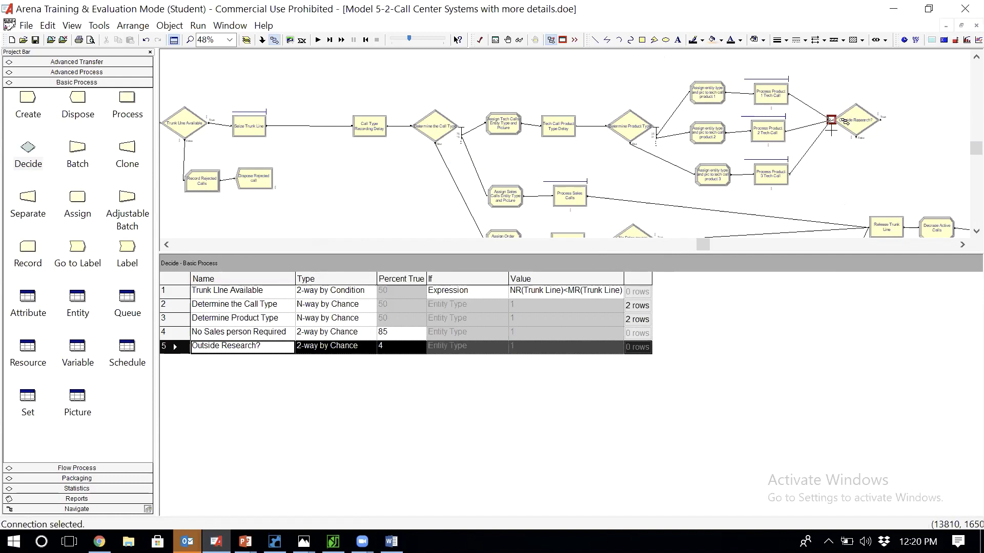
# Place a Release module from the Advanced Process modules just beyond the Outside Research? decision
pyautogui.click(962, 246)
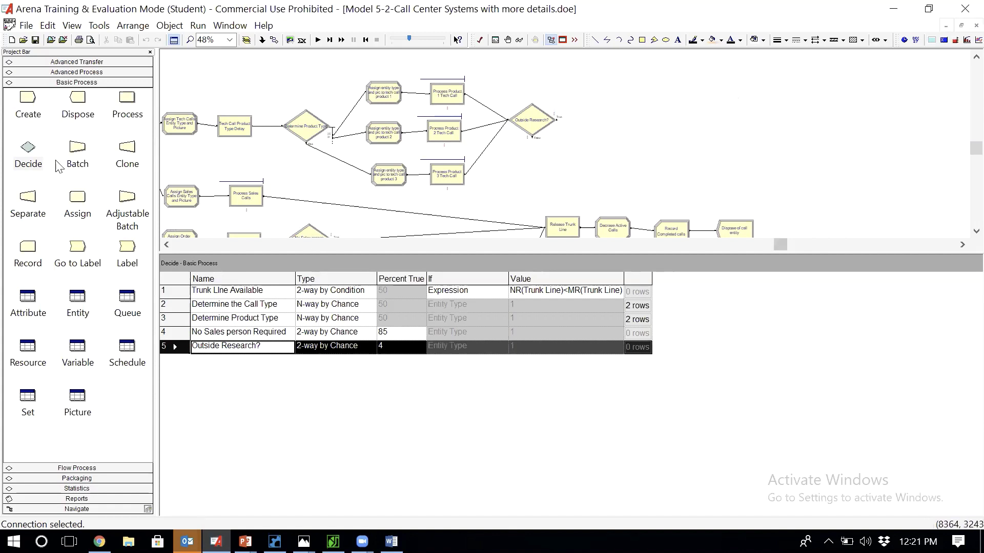
pyautogui.click(107, 72)
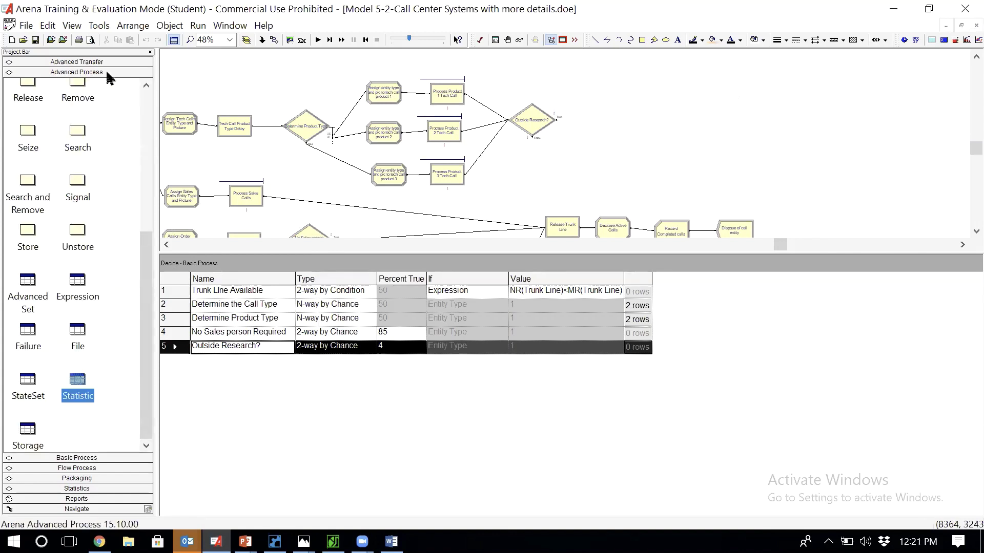
pyautogui.click(147, 86)
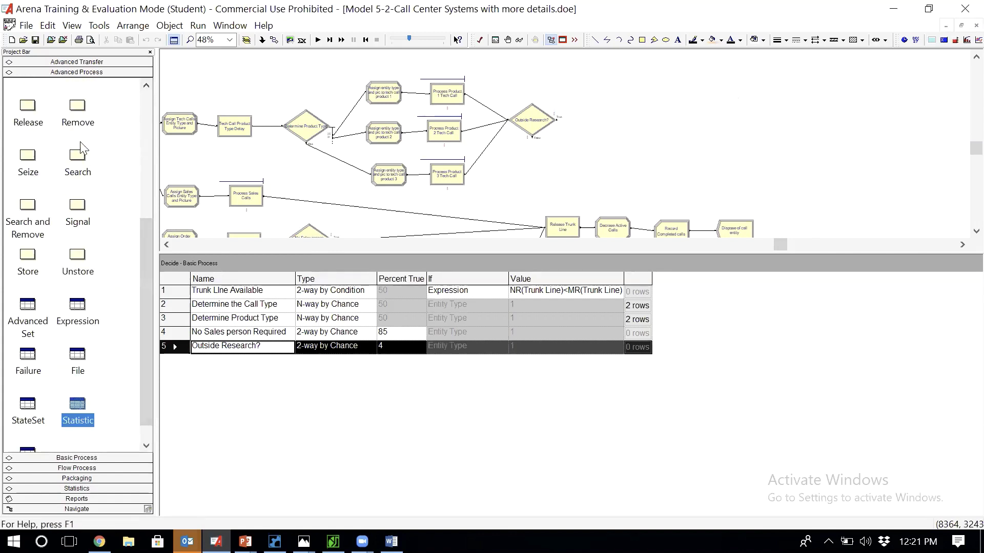
pyautogui.click(25, 103)
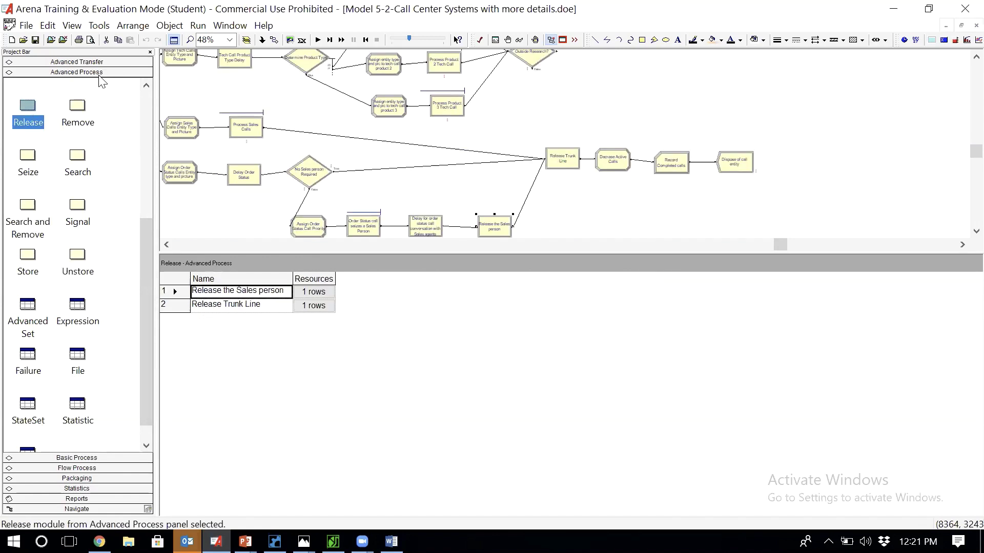
pyautogui.click(976, 57)
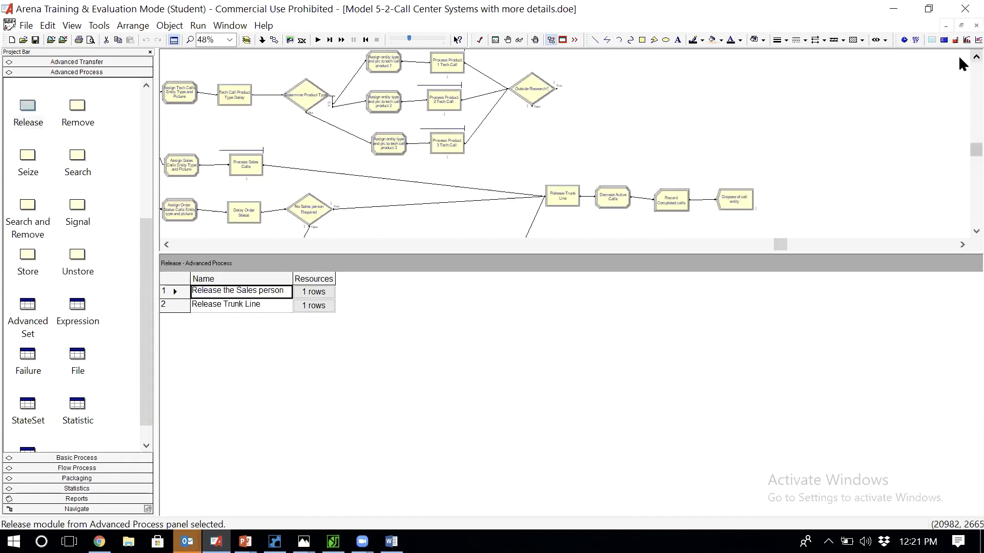
pyautogui.click(27, 111)
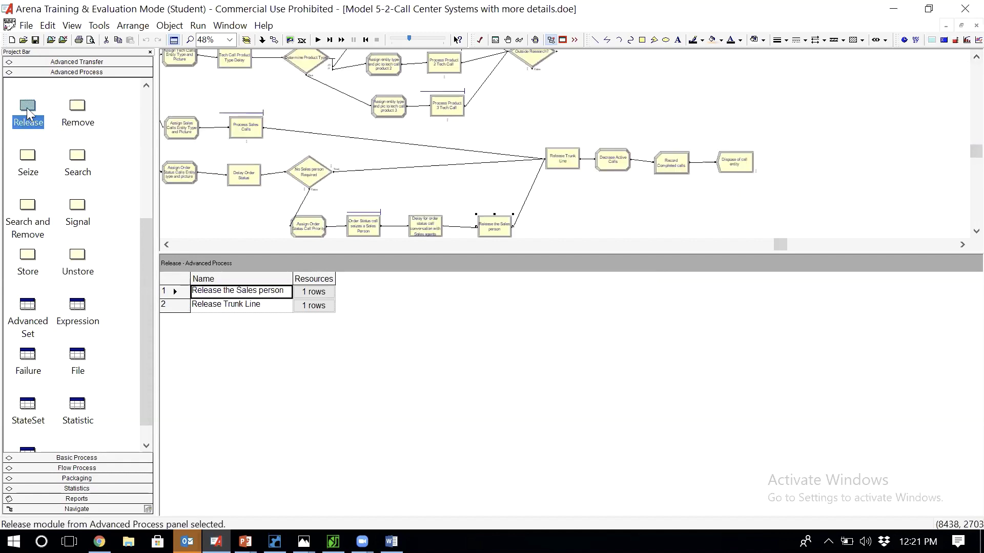
pyautogui.click(620, 59)
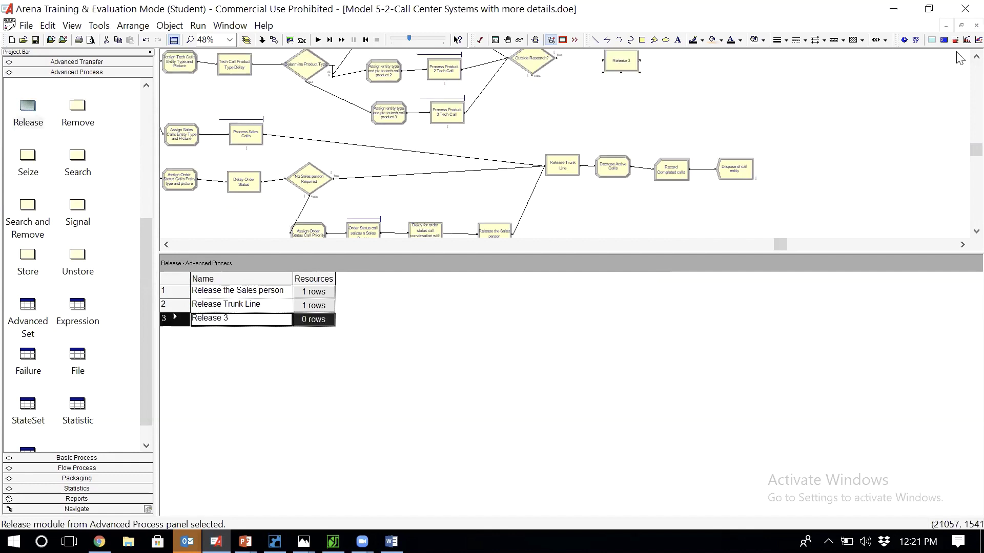
pyautogui.scroll(2, 959, 58)
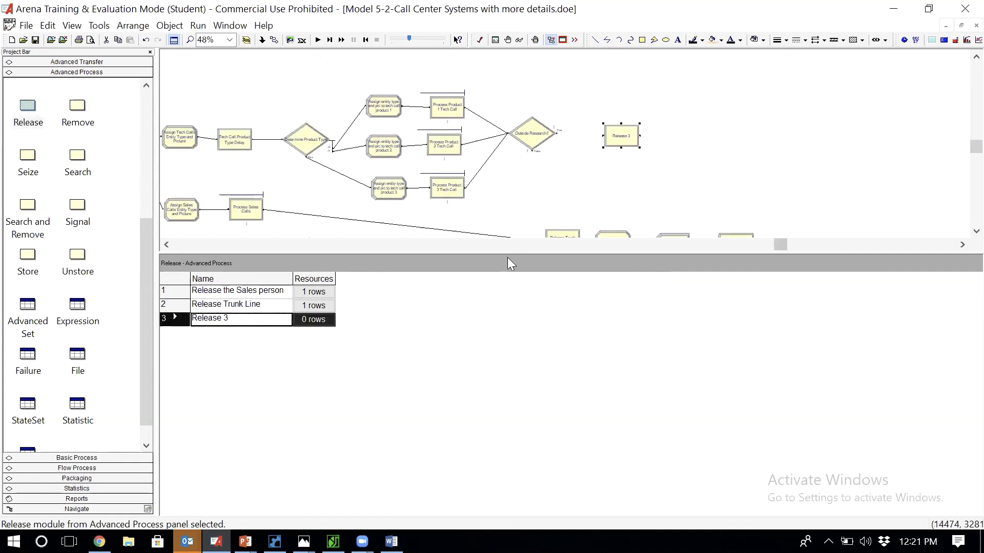
# Enlarge the flowchart area and name the new Release module beyond Outside Research? "Release Trunk line"
pyautogui.click(537, 354)
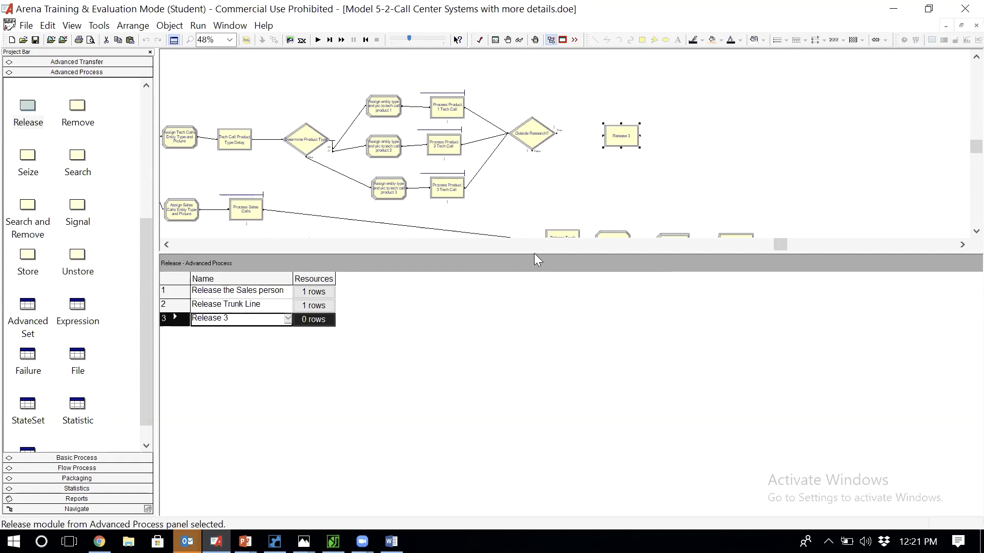
pyautogui.moveTo(534, 254); pyautogui.dragTo(542, 443)
pyautogui.doubleClick(621, 146)
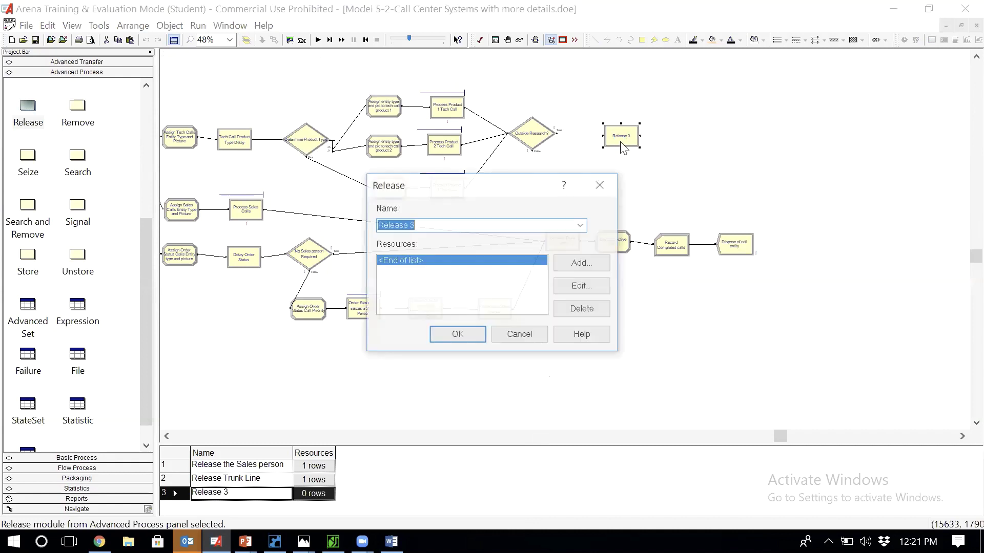
pyautogui.press('End')
pyautogui.press('BackSpace')
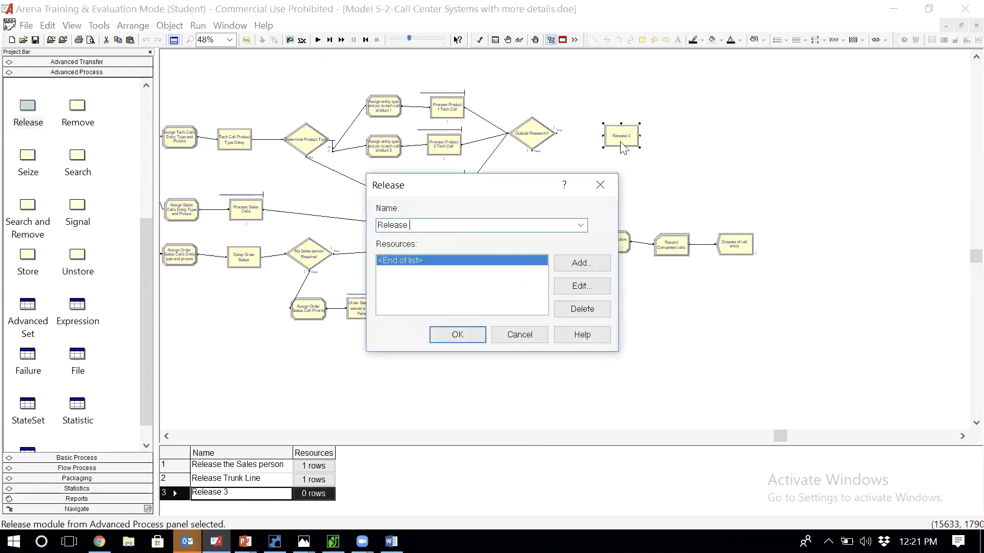
pyautogui.write('Trunk line')
pyautogui.moveTo(511, 195); pyautogui.dragTo(503, 197)
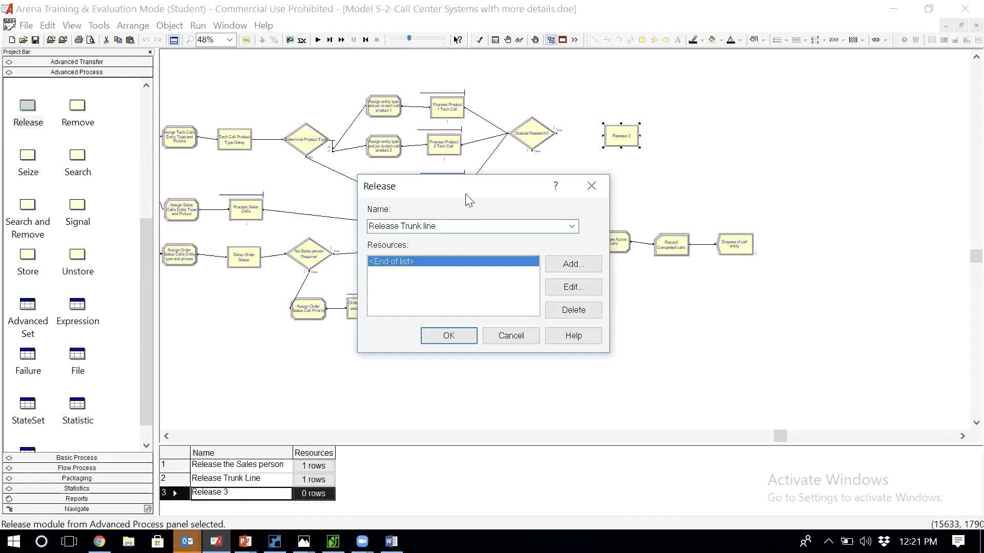
pyautogui.moveTo(465, 193); pyautogui.dragTo(498, 309)
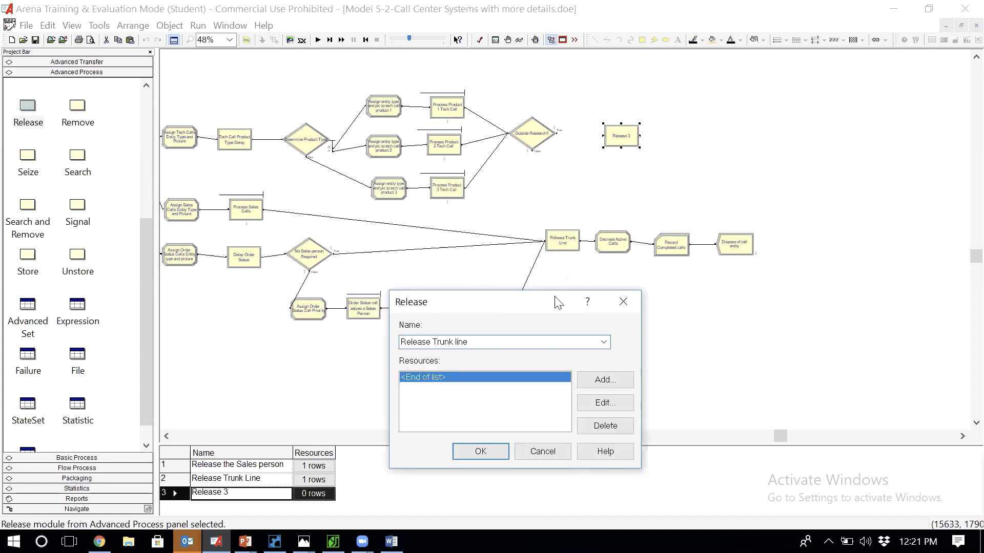
pyautogui.moveTo(557, 303); pyautogui.dragTo(482, 207)
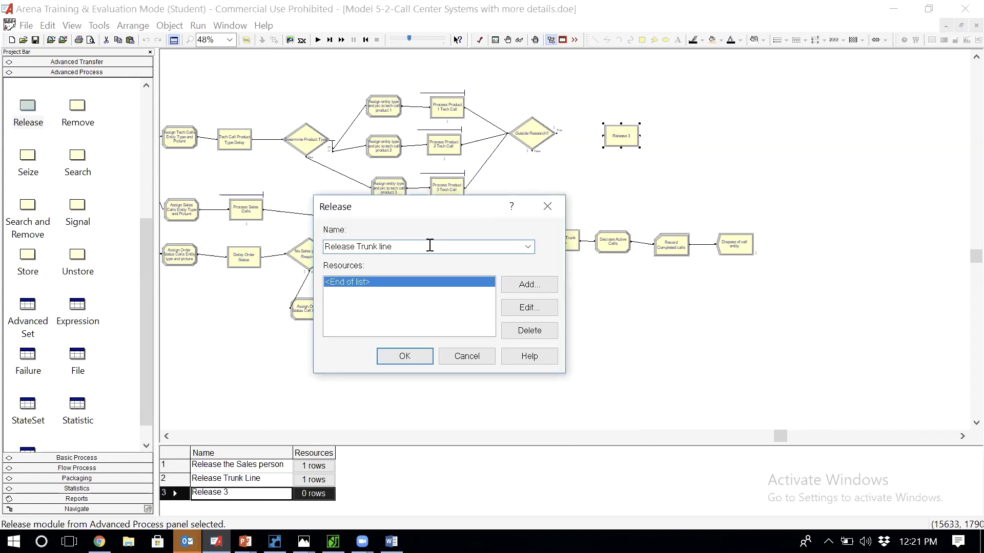
# Name the new Release module "Release Trunk line for offline research" and have it release 1 unit of the Trunk Line resource
pyautogui.write('for offline resreach')
pyautogui.press('BackSpace')
pyautogui.write('research')
pyautogui.click(543, 286)
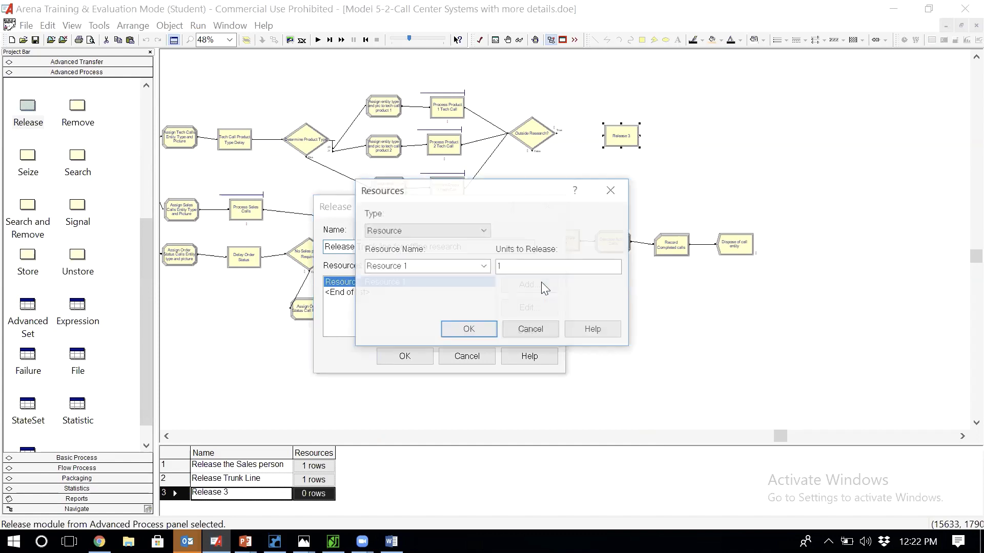
pyautogui.click(483, 267)
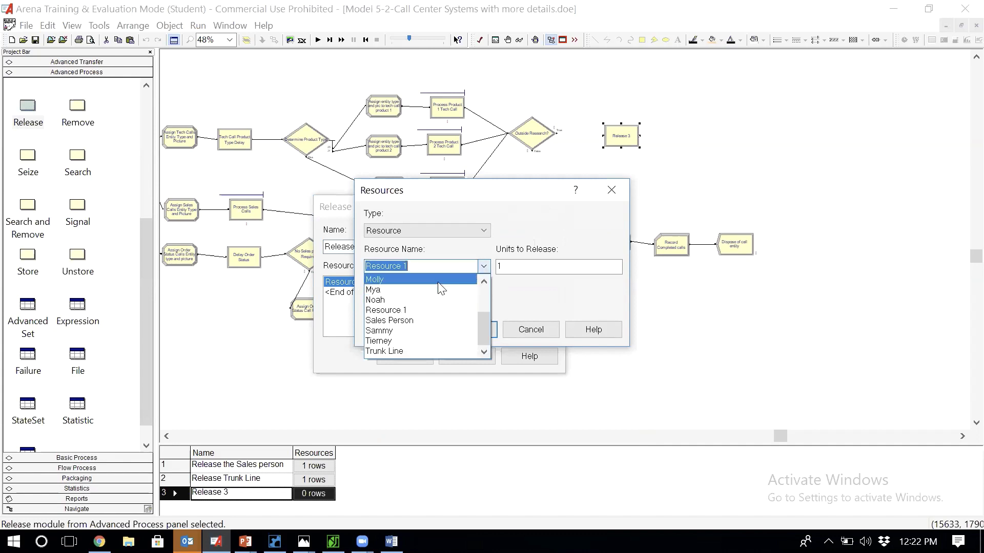
pyautogui.click(414, 353)
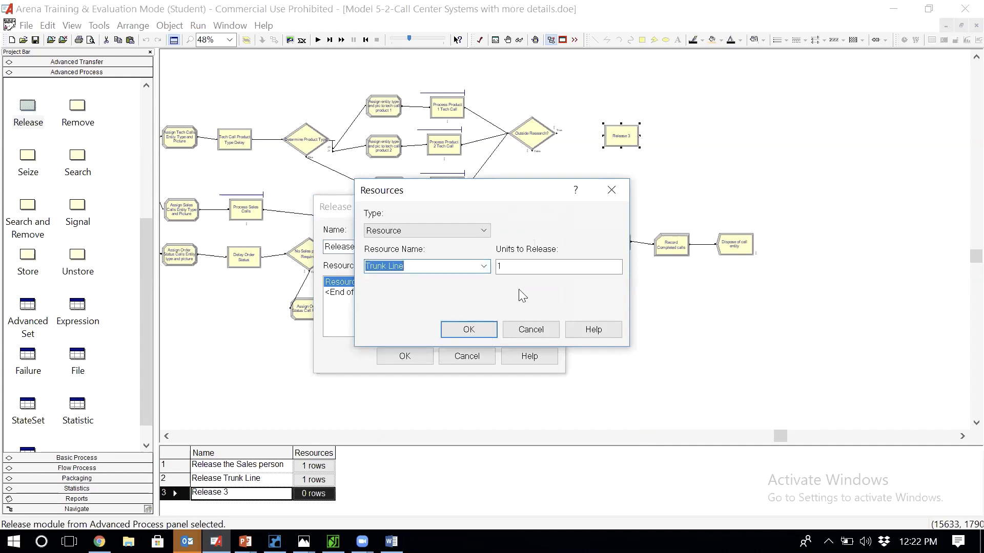
pyautogui.click(467, 331)
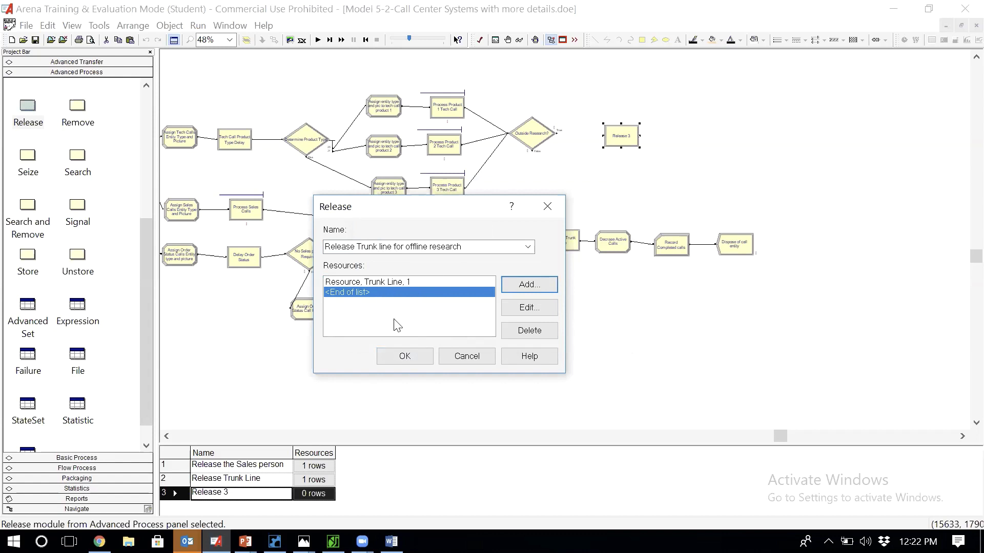
pyautogui.click(411, 363)
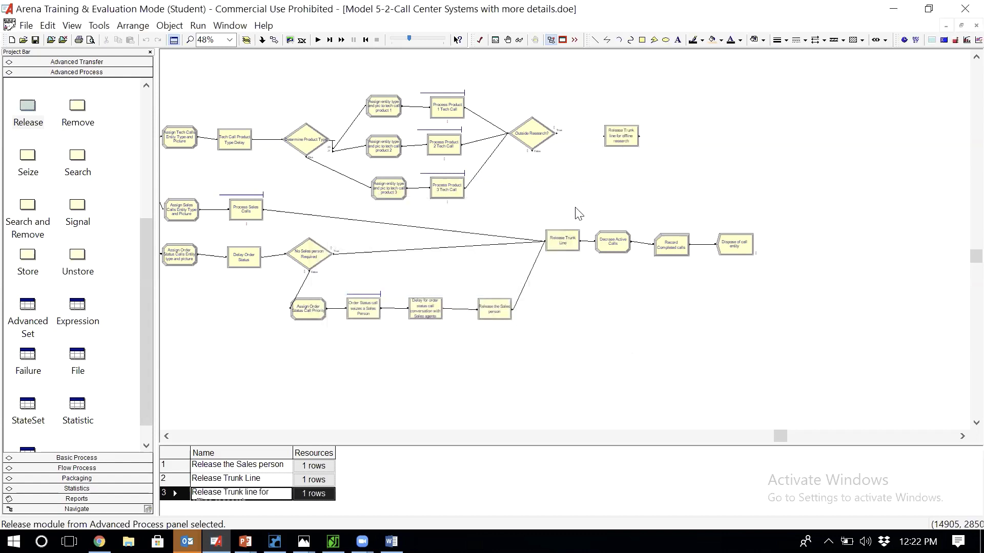
# Place a Delay module directly after the "Release Trunk line for offline research" module
pyautogui.click(528, 201)
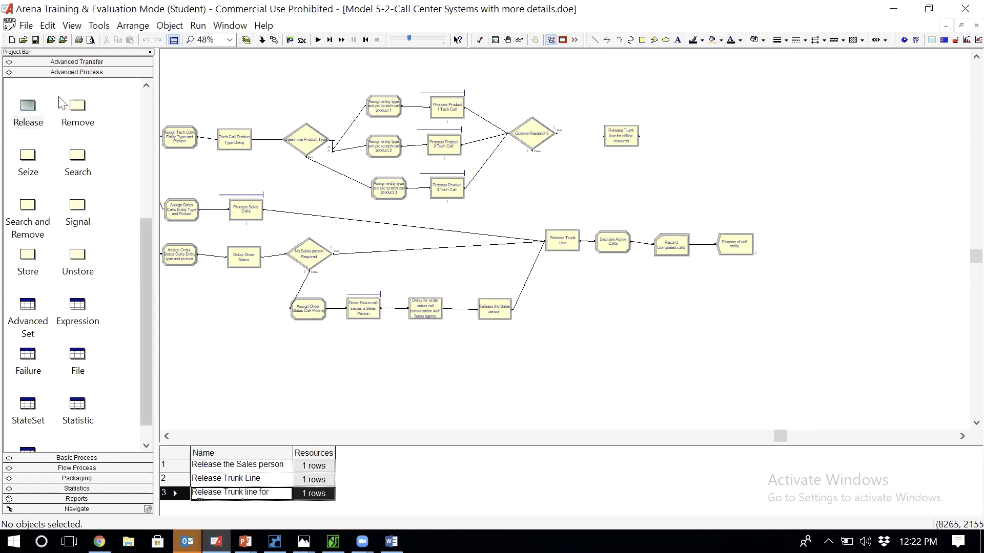
pyautogui.click(146, 85)
pyautogui.click(146, 85)
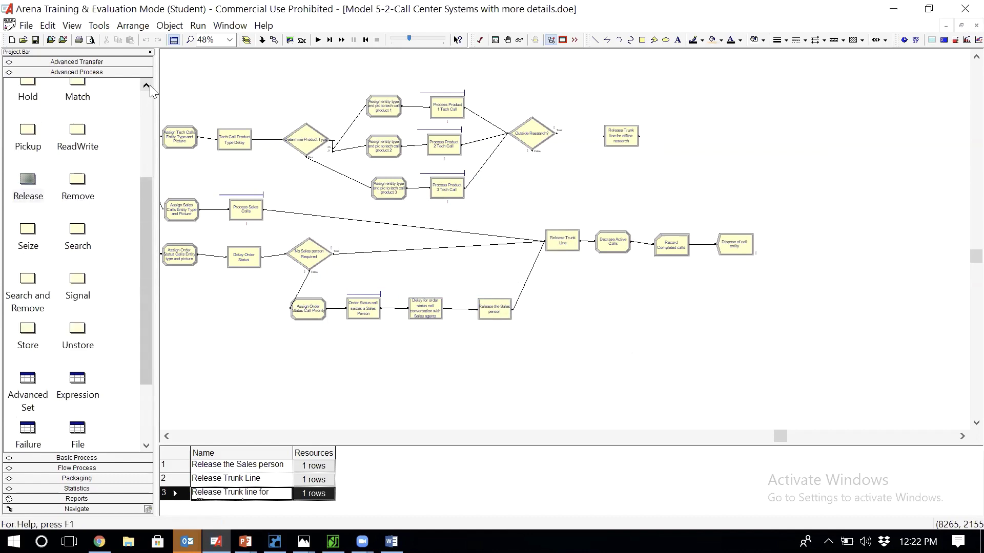
pyautogui.click(146, 85)
pyautogui.click(148, 86)
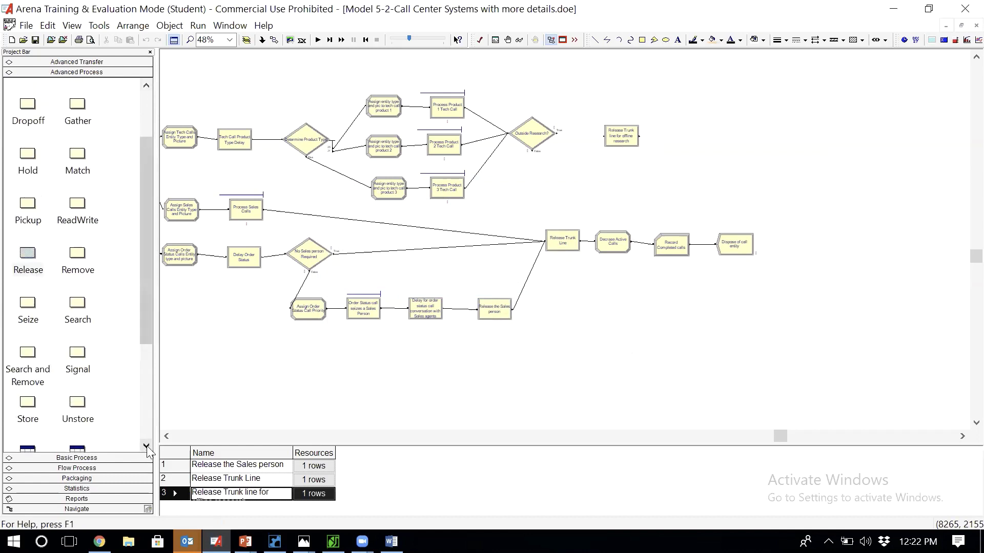
pyautogui.click(146, 86)
pyautogui.click(146, 85)
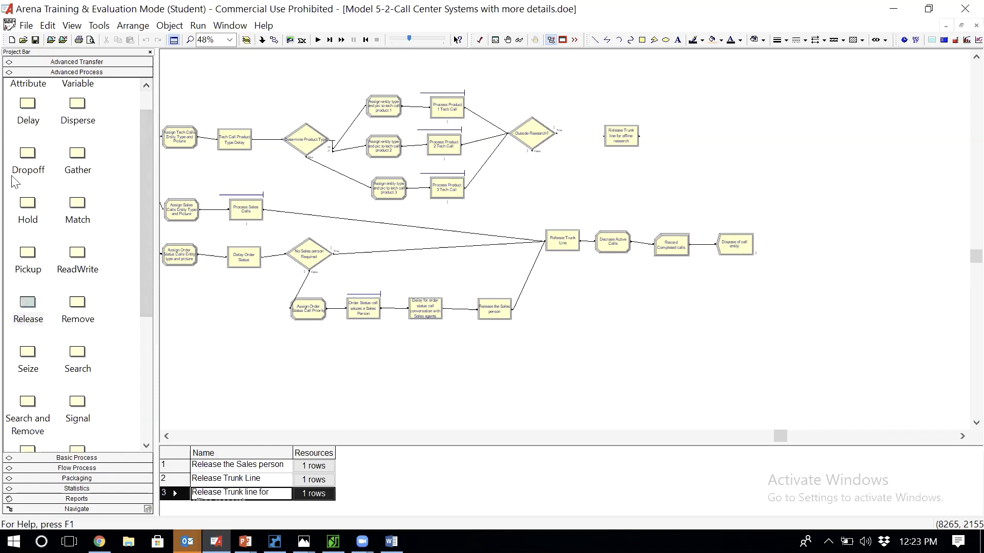
pyautogui.click(27, 107)
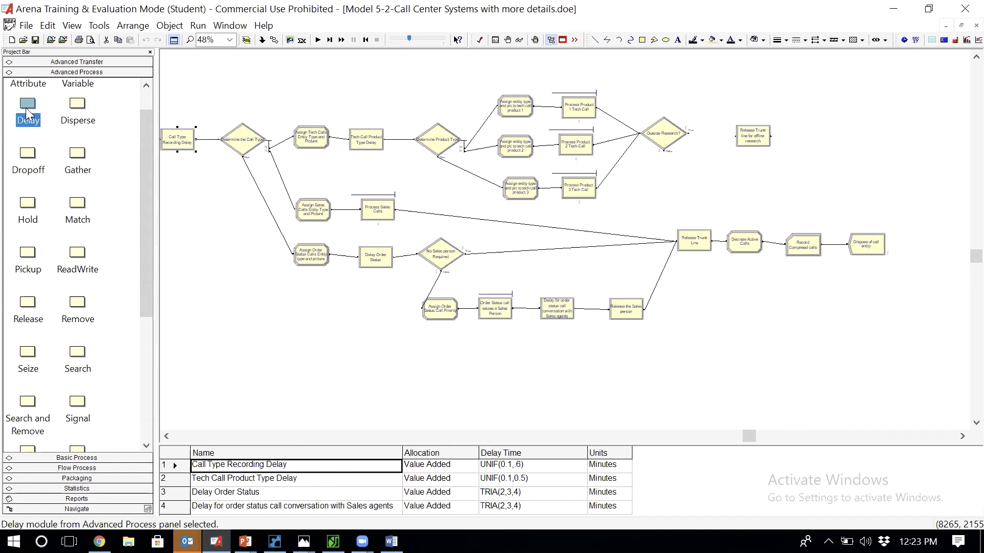
pyautogui.moveTo(27, 111); pyautogui.dragTo(788, 136)
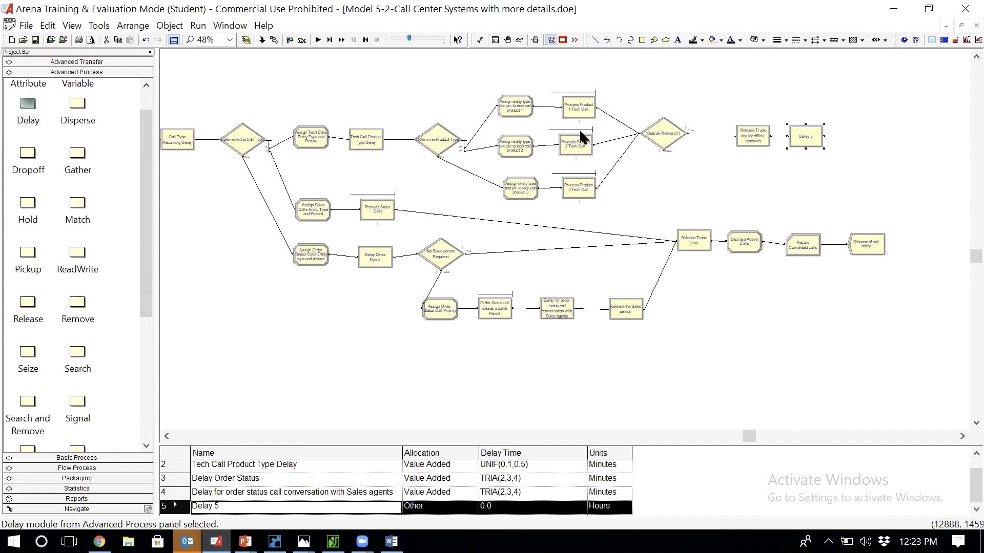
# Review the settings of the Process Product 1 Tech Call module without changing them
pyautogui.doubleClick(579, 107)
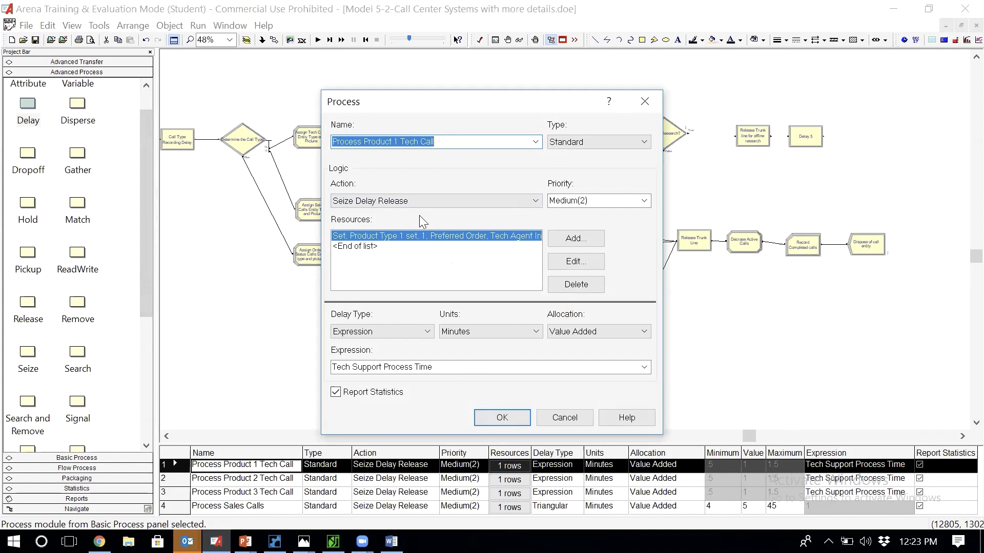
pyautogui.press('Escape')
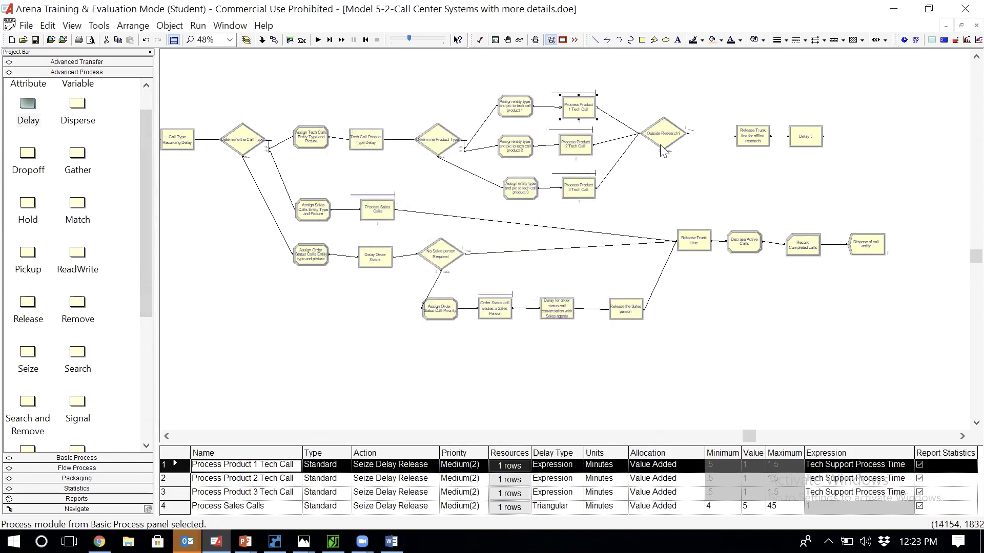
pyautogui.click(752, 136)
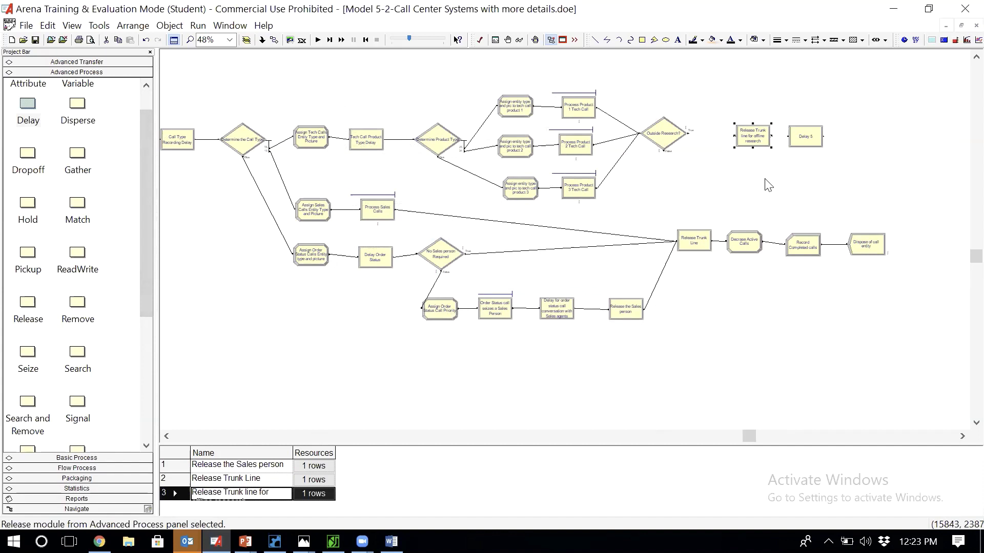
pyautogui.click(783, 164)
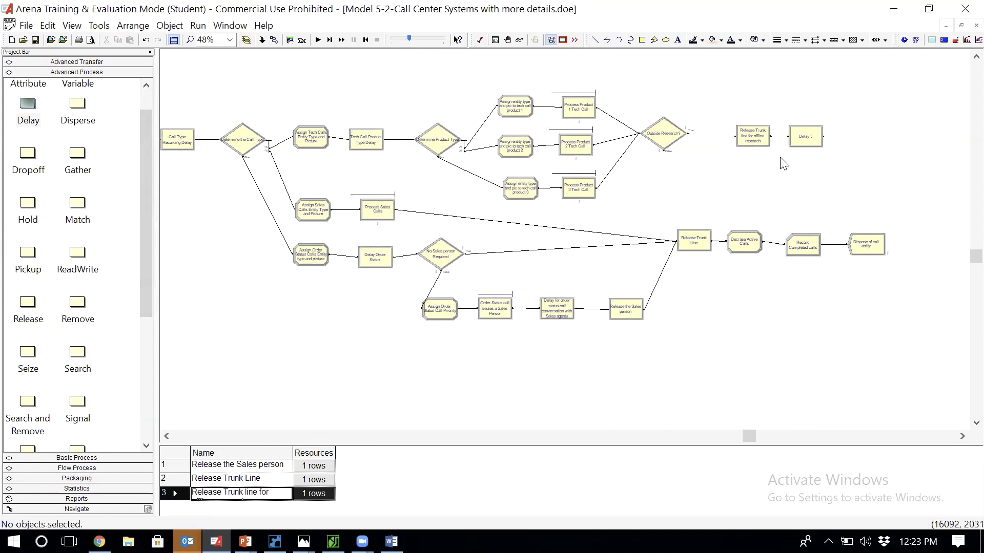
# Name the new Delay module "Delay offline research" and set its allocation to Value Added
pyautogui.doubleClick(803, 138)
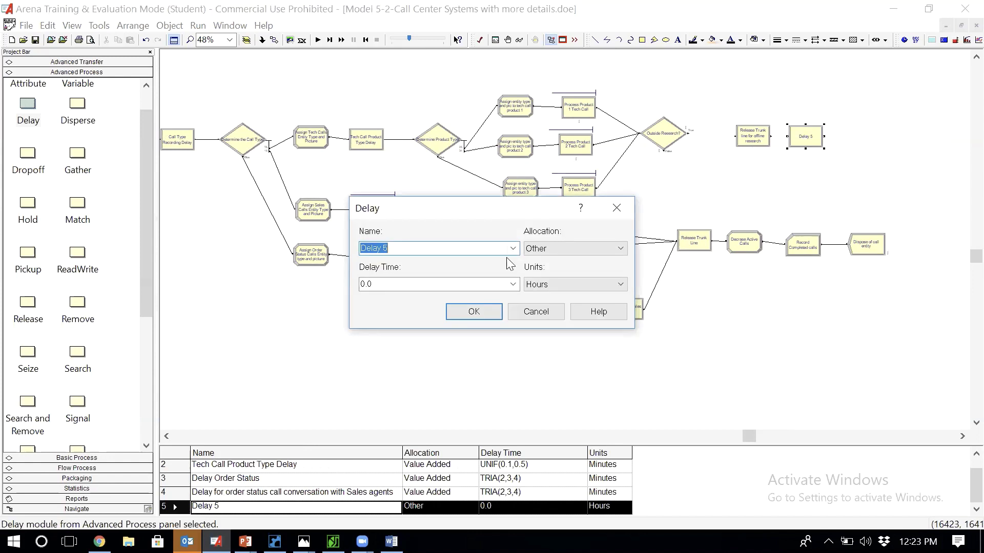
pyautogui.click(417, 249)
pyautogui.write('offline rese')
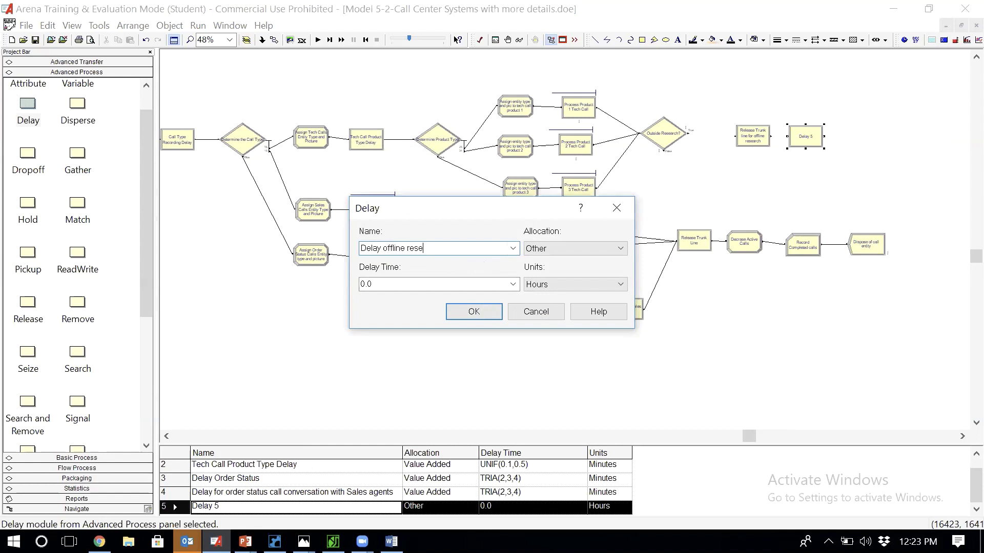
pyautogui.write('arch')
pyautogui.click(547, 253)
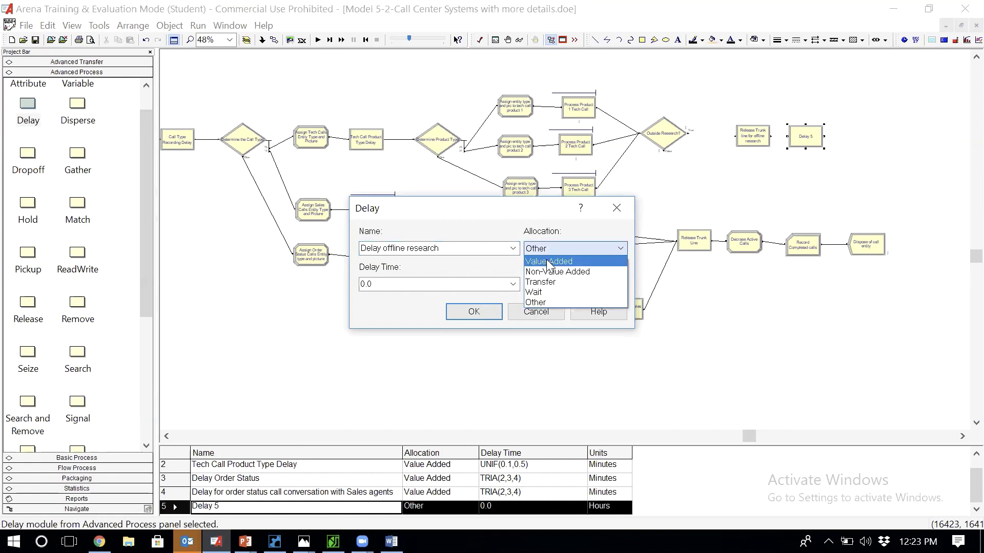
pyautogui.click(547, 261)
# Set the delay time of the offline research Delay module to EXPO(60) in minutes
pyautogui.click(463, 286)
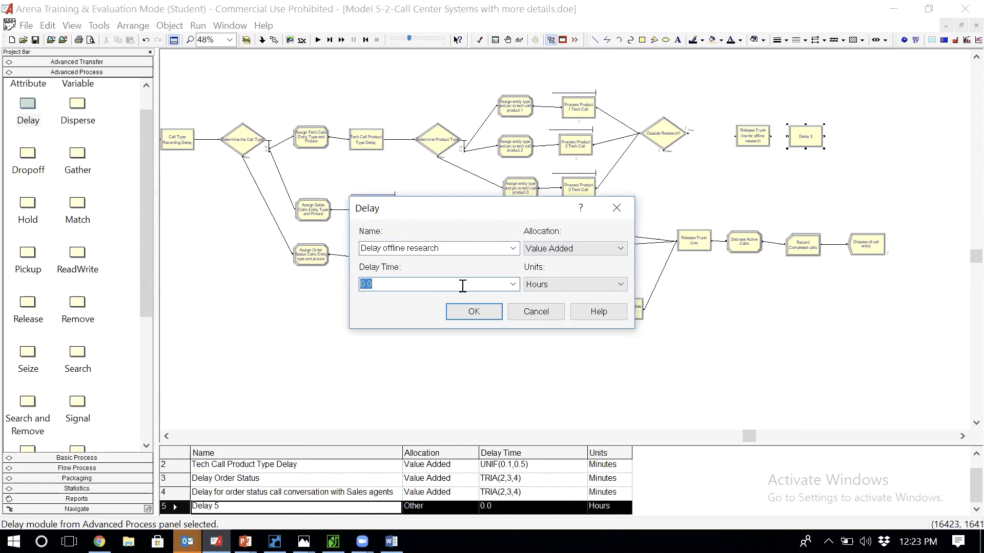
pyautogui.write('E')
pyautogui.click(513, 285)
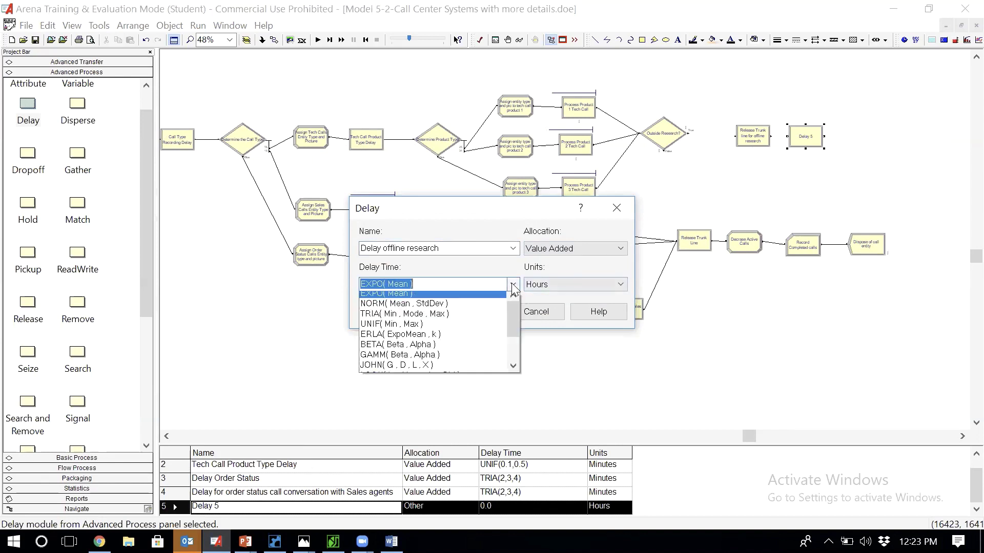
pyautogui.click(457, 296)
pyautogui.doubleClick(398, 284)
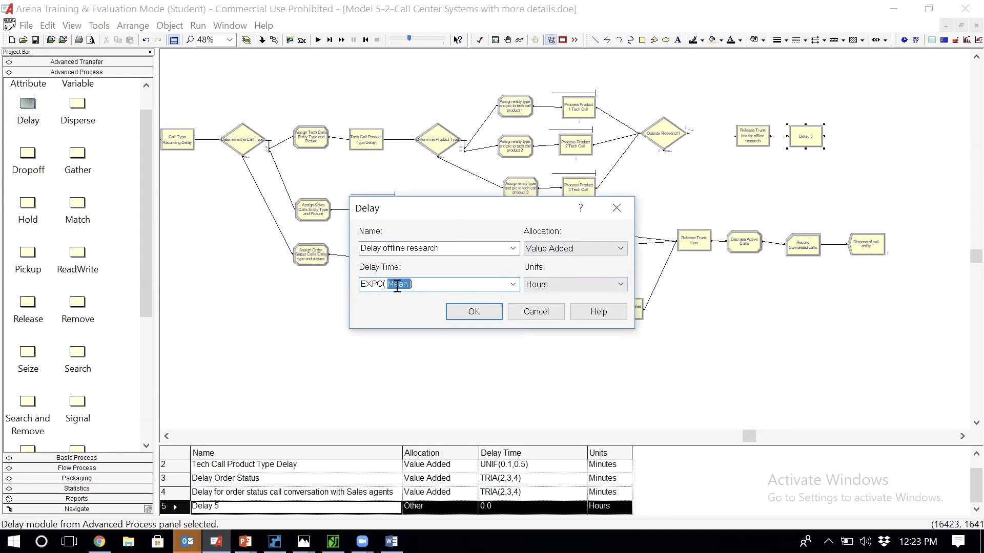
pyautogui.write('60')
pyautogui.click(540, 285)
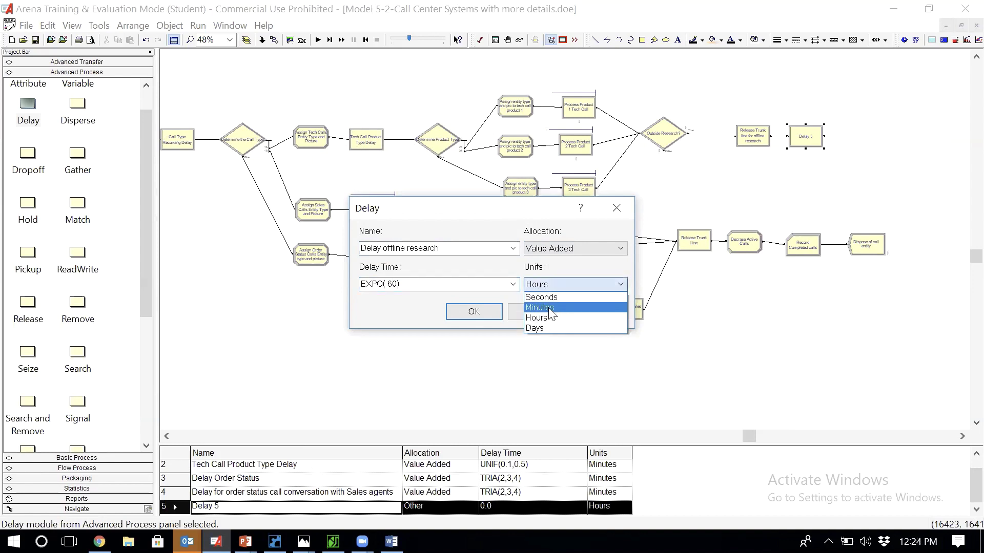
pyautogui.click(550, 310)
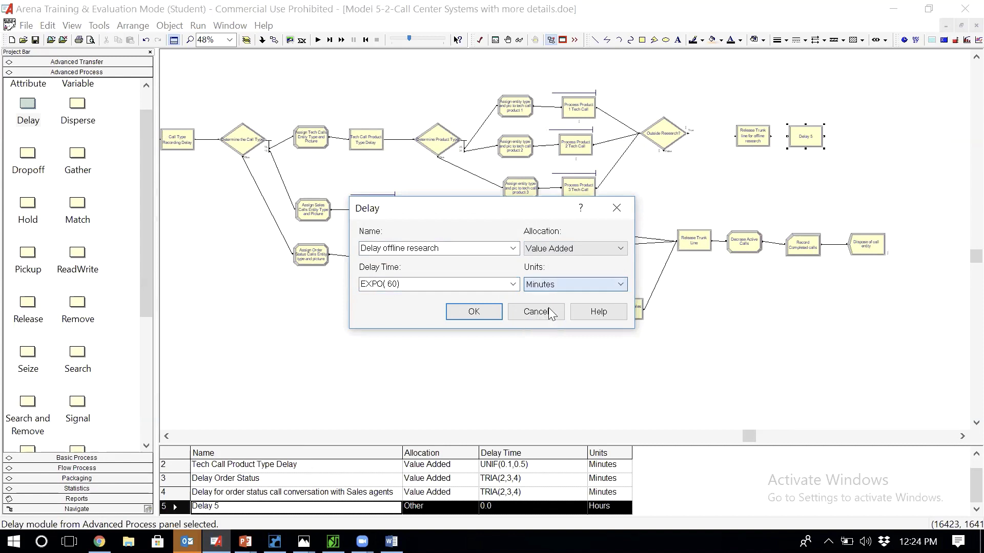
pyautogui.click(474, 311)
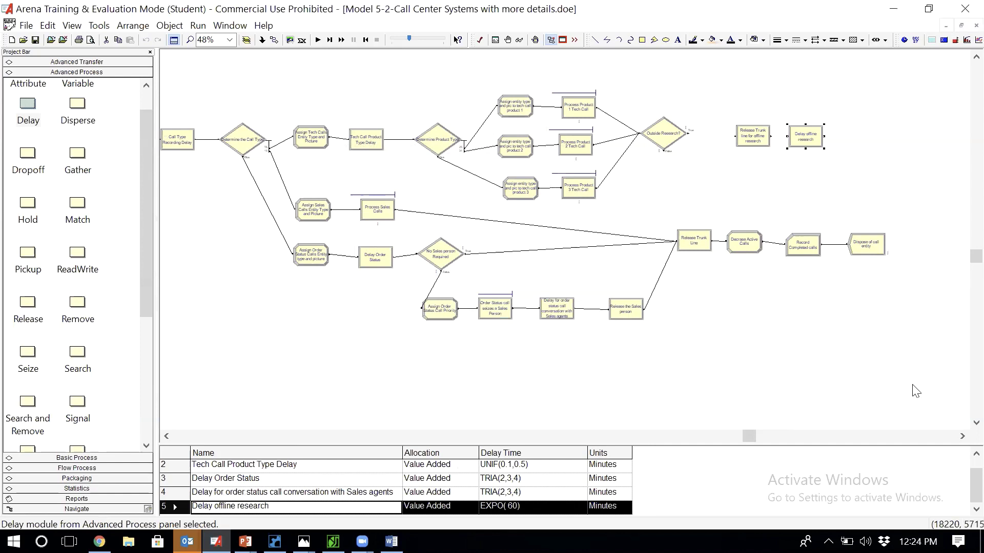
# Place a Decide module after Delay offline research and remove the automatic connection from Outside Research? to it
pyautogui.click(962, 436)
pyautogui.click(962, 436)
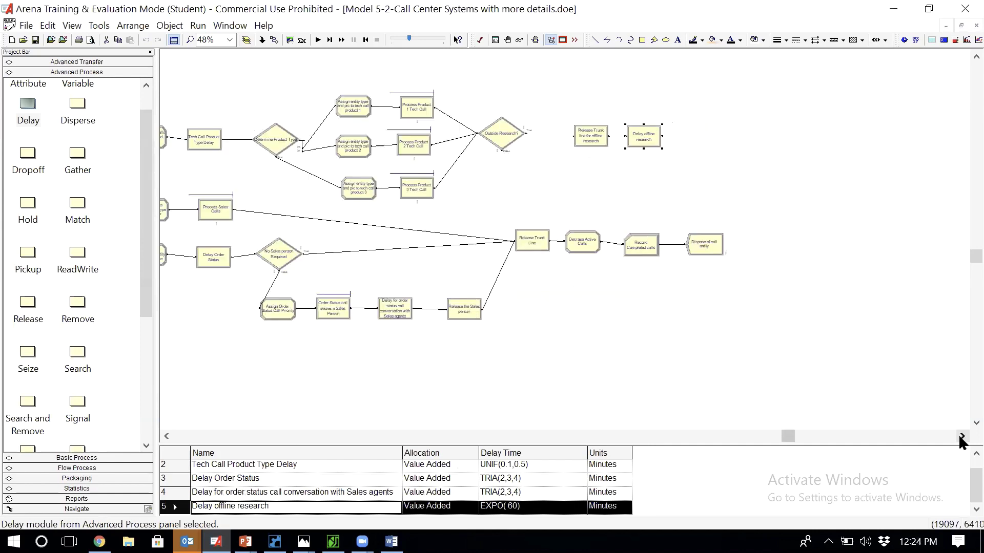
pyautogui.click(763, 302)
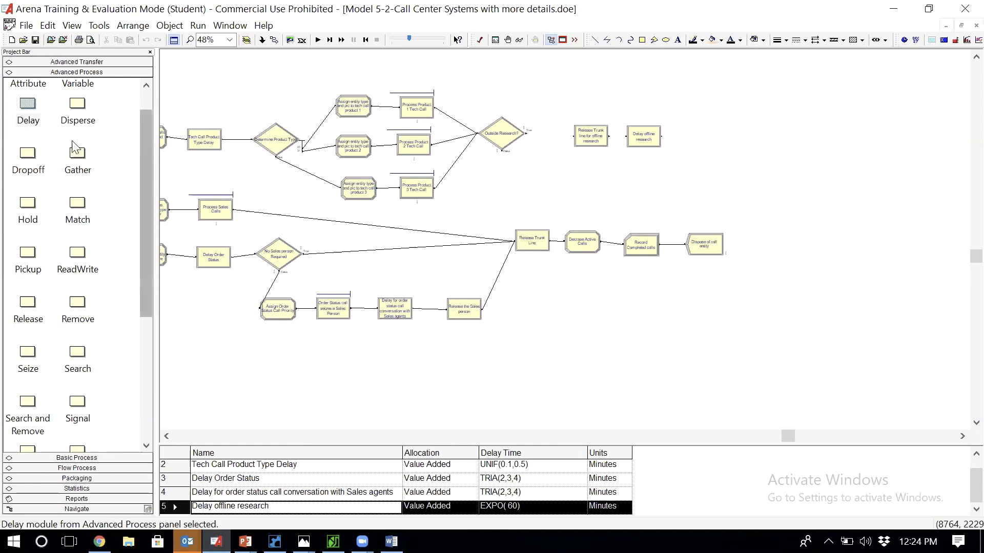
pyautogui.click(77, 458)
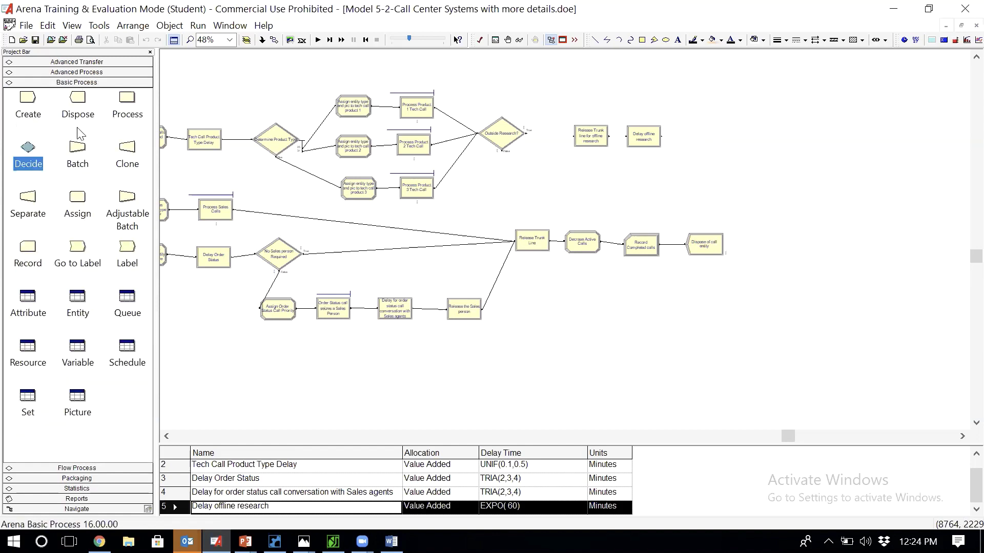
pyautogui.click(37, 156)
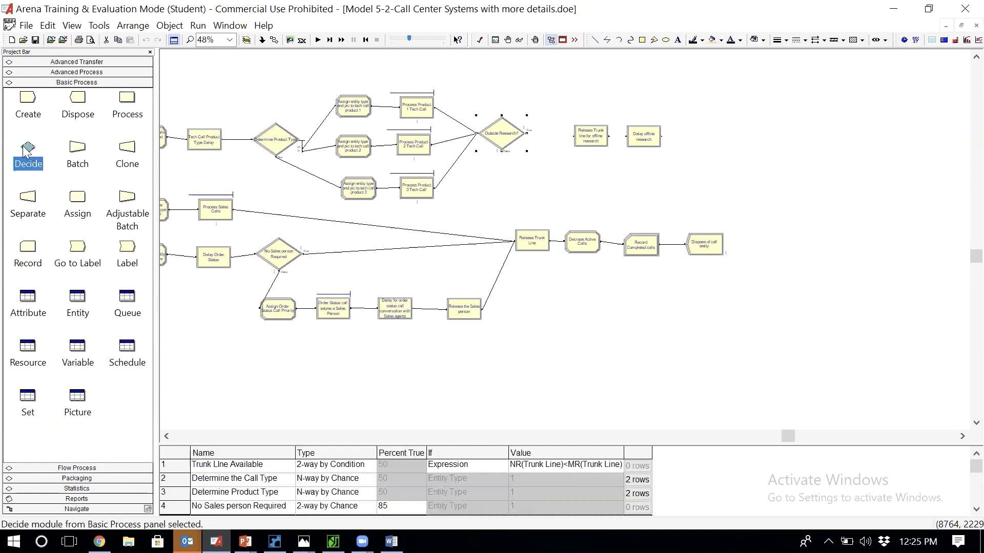
pyautogui.click(681, 138)
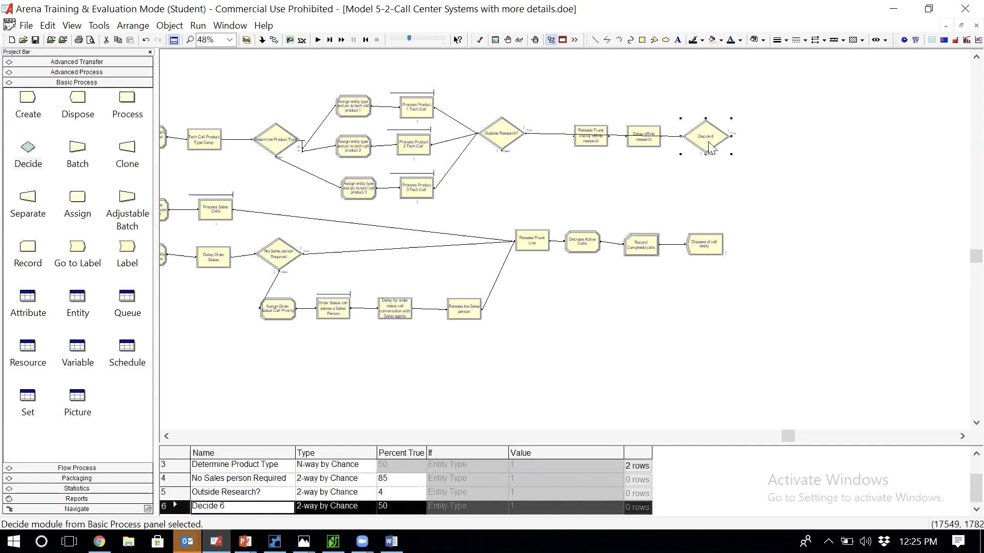
pyautogui.click(666, 142)
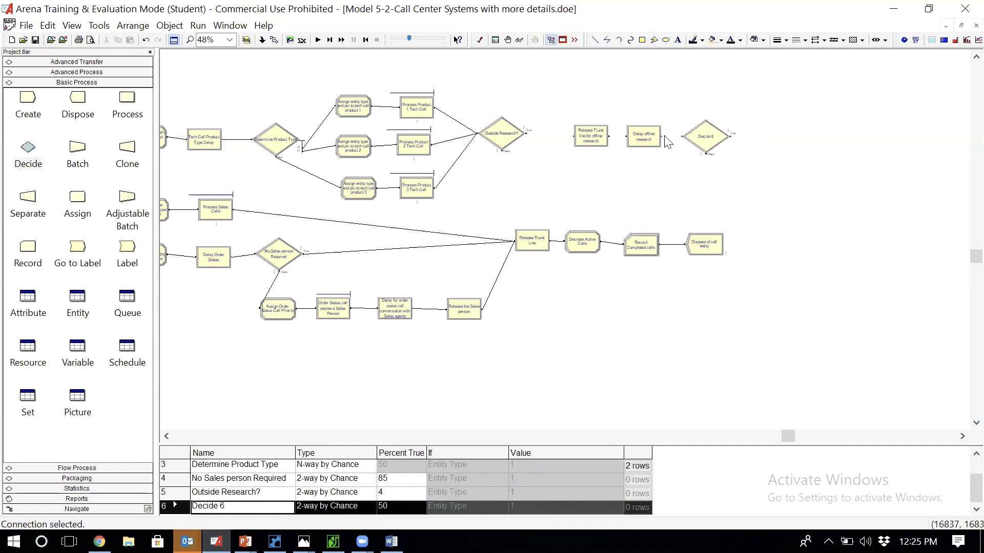
# Name the new Decide module "Define product type?" and set its type to N-way by Condition
pyautogui.click(710, 148)
pyautogui.doubleClick(710, 149)
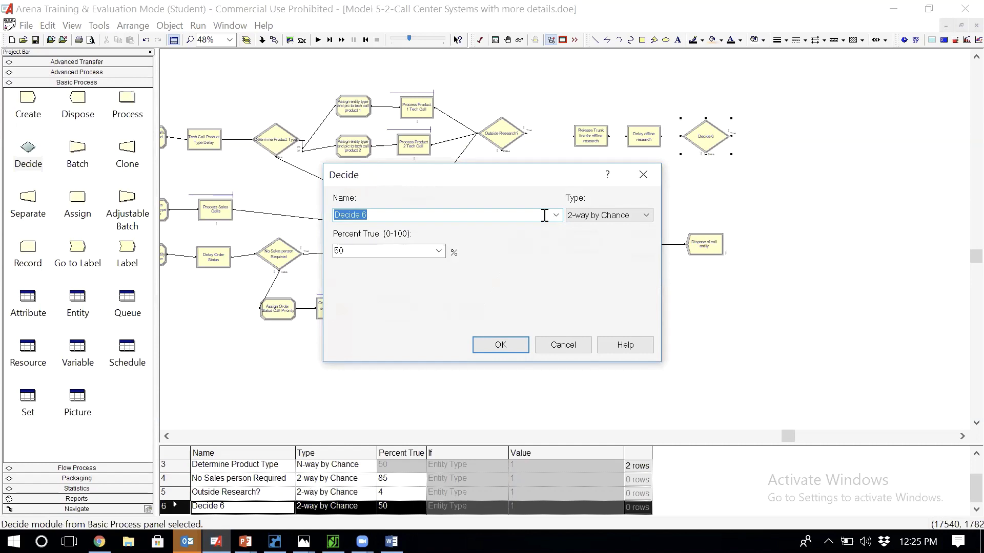
pyautogui.write('Define product type?')
pyautogui.moveTo(386, 180); pyautogui.dragTo(389, 228)
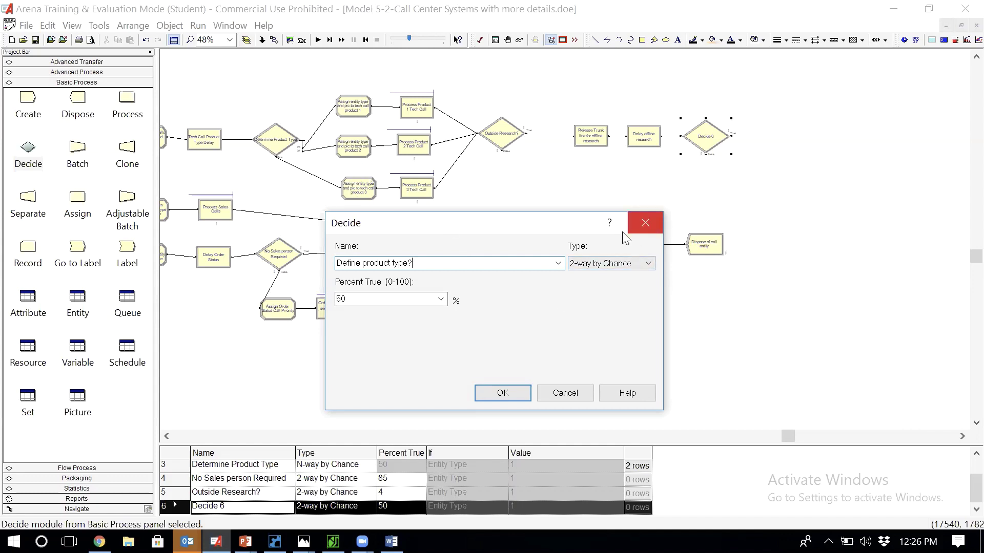
pyautogui.click(607, 261)
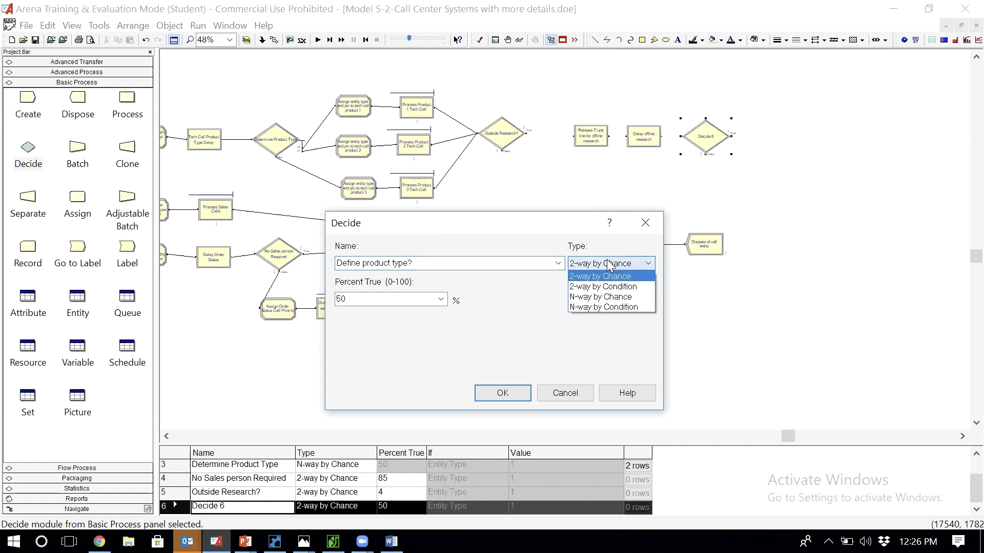
pyautogui.click(624, 306)
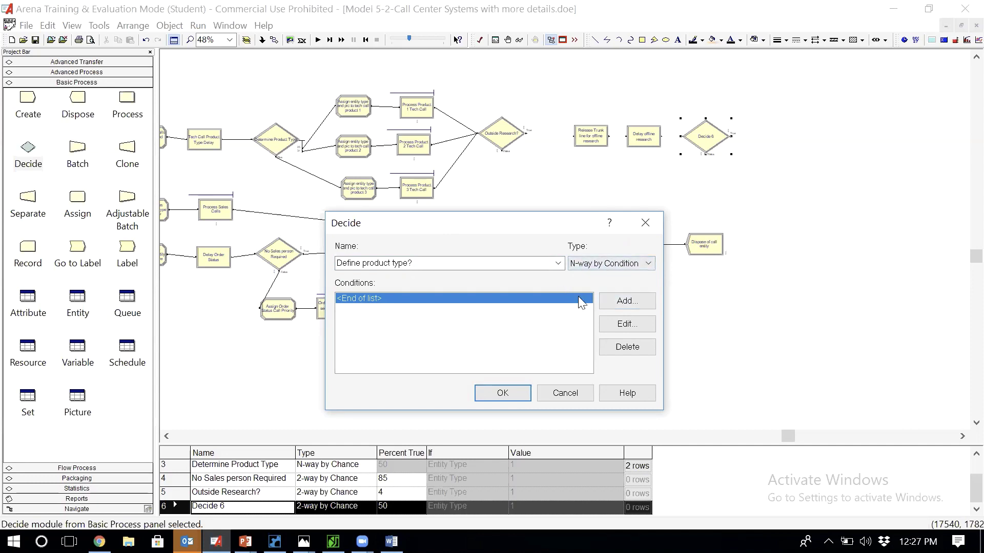
# Add an Entity Type condition for Tech call Product 1 to the Define product type? Decide module
pyautogui.click(624, 302)
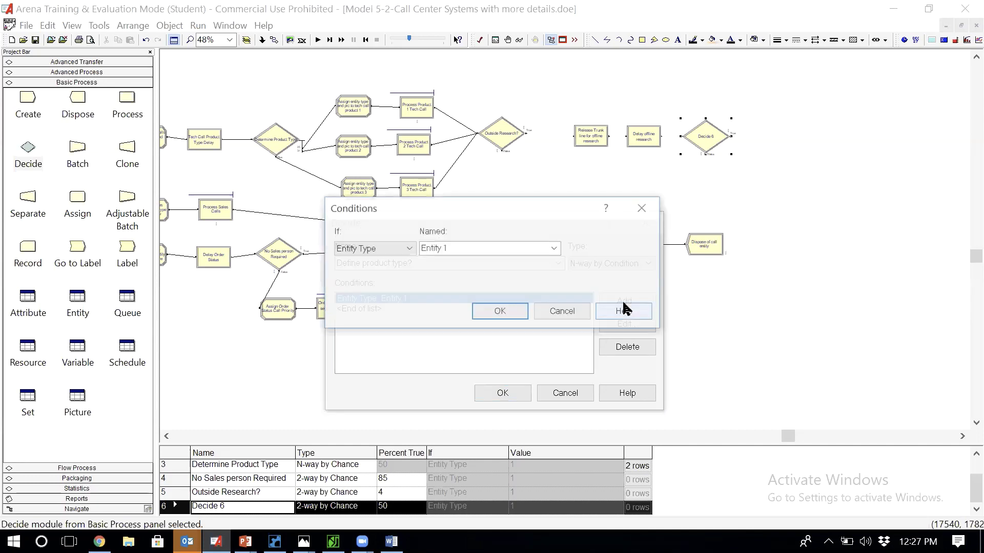
pyautogui.click(409, 248)
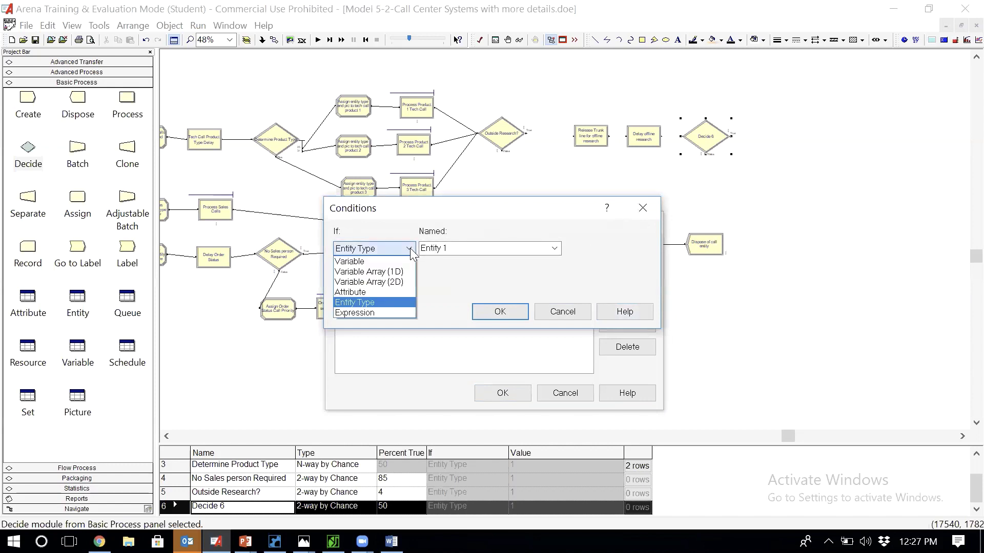
pyautogui.click(379, 303)
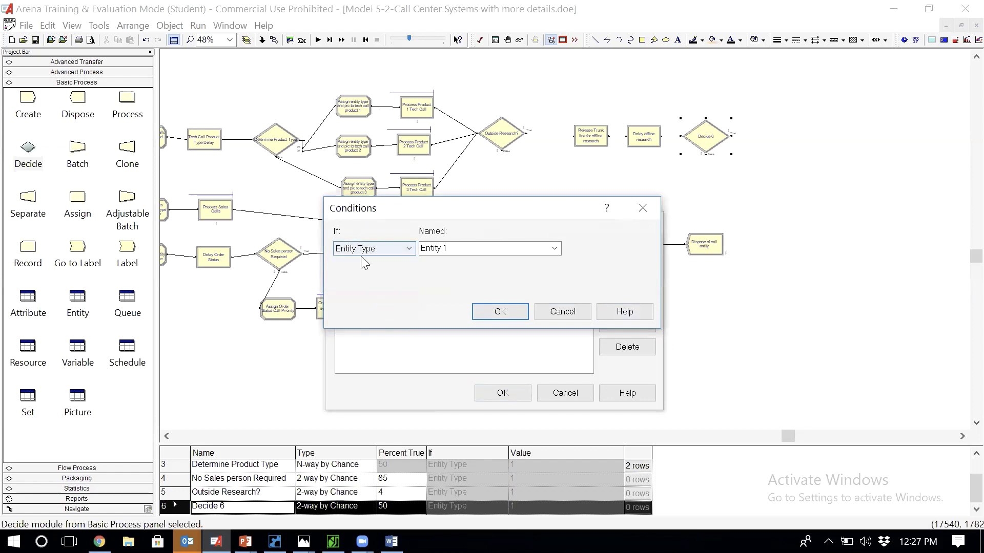
pyautogui.click(555, 248)
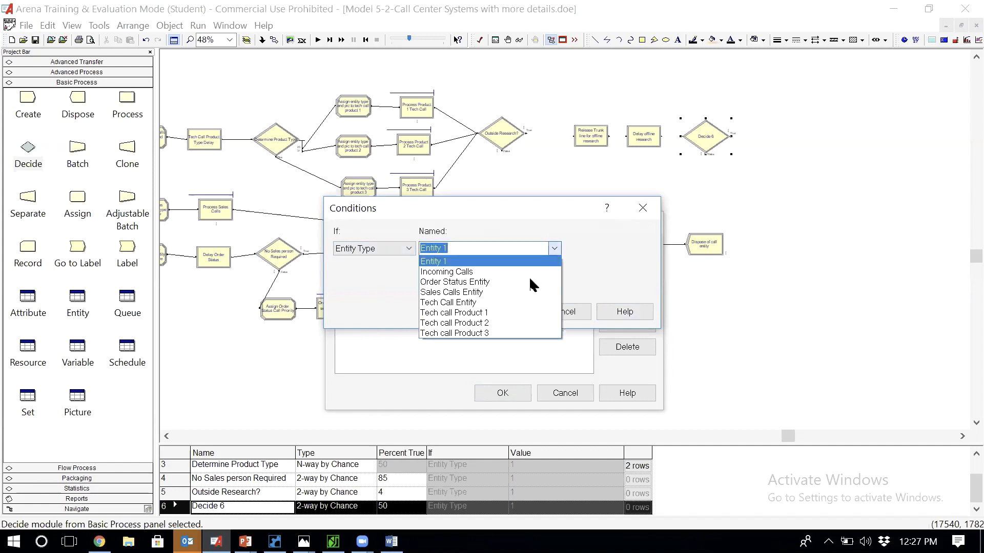
pyautogui.click(518, 316)
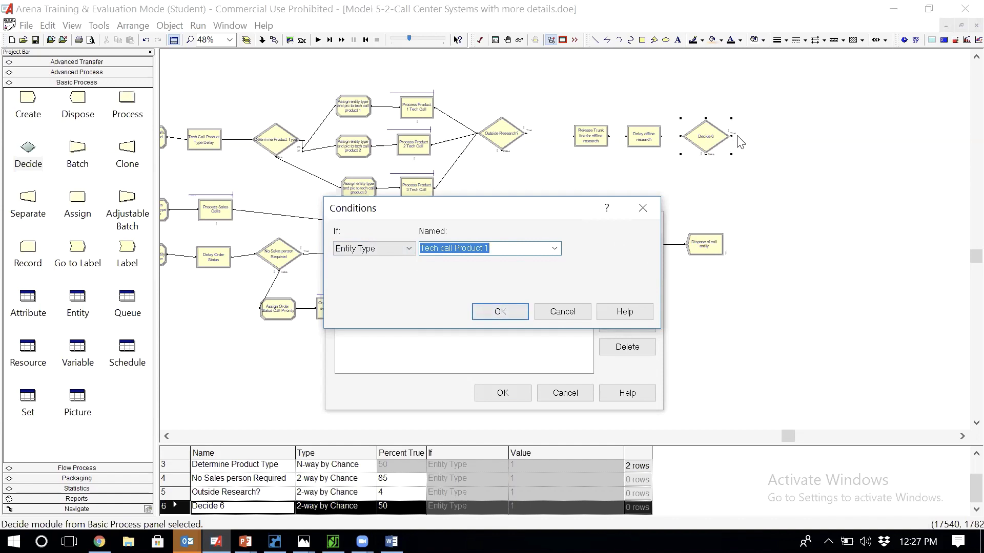
pyautogui.click(510, 313)
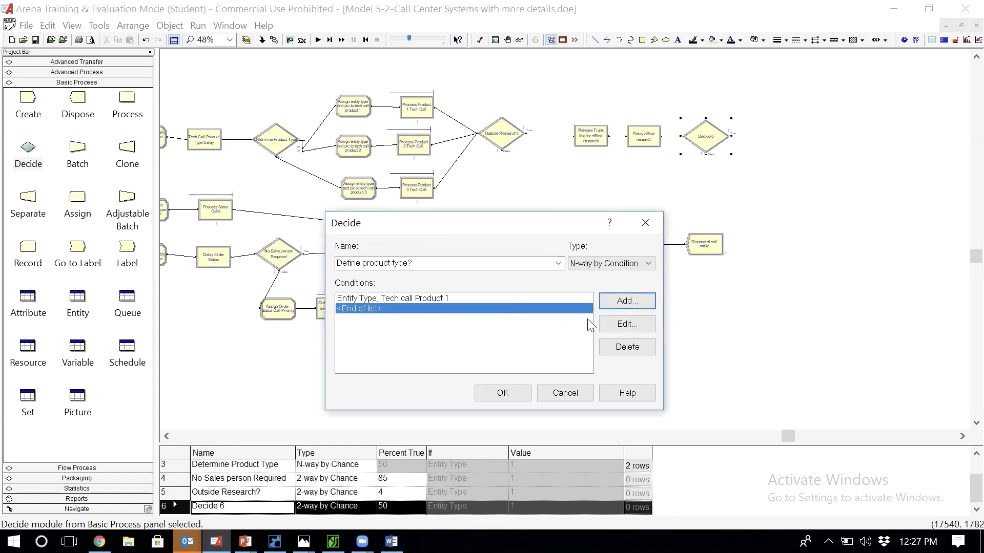
# Add a second Entity Type condition for Tech call Product 2 to the Decide module
pyautogui.click(625, 302)
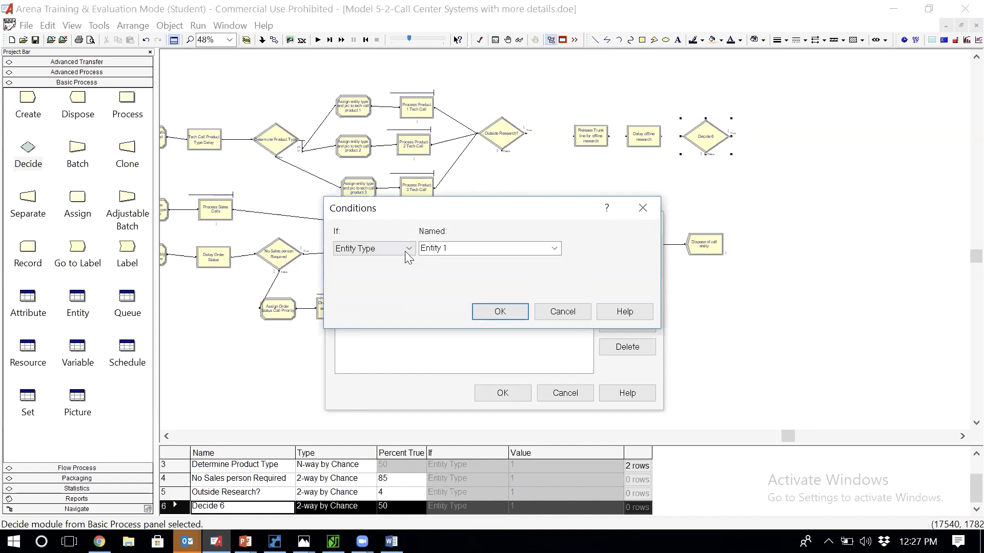
pyautogui.click(555, 250)
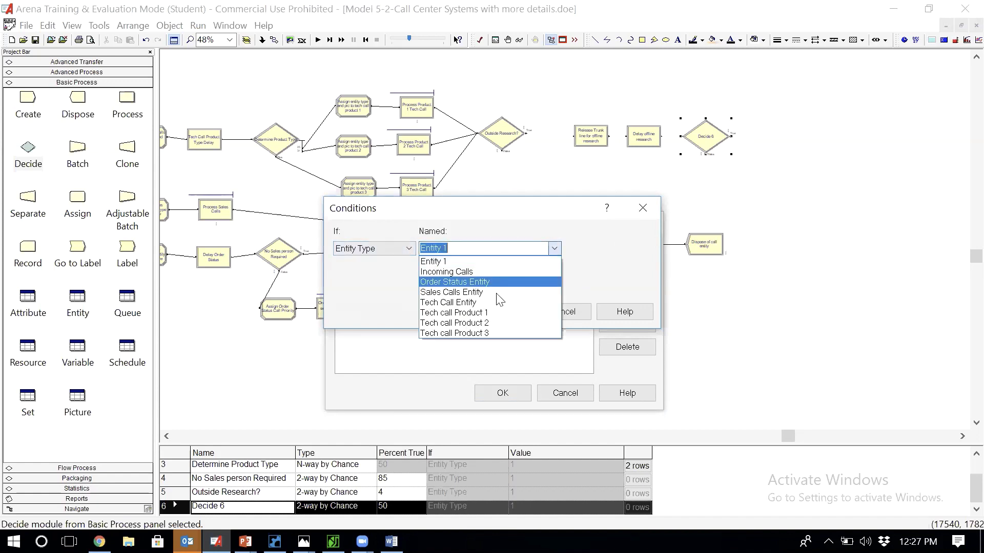
pyautogui.click(486, 323)
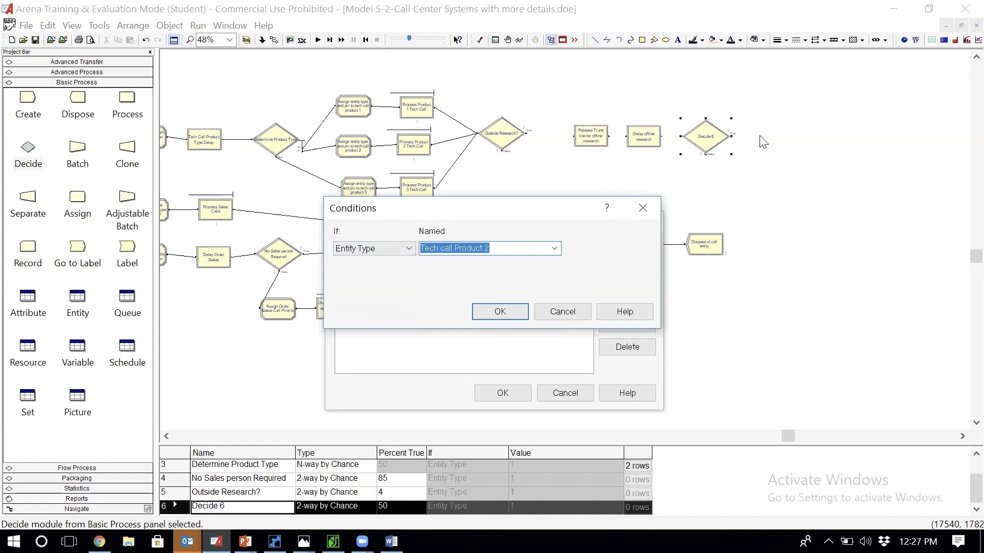
pyautogui.click(501, 313)
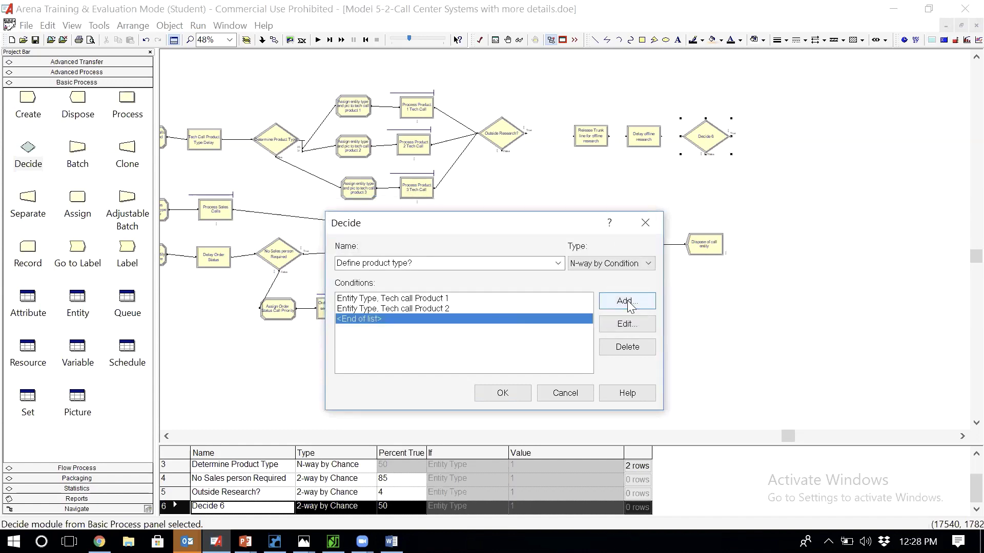
# Add a third Entity Type condition for Tech call Product 3 to the Decide module
pyautogui.click(627, 301)
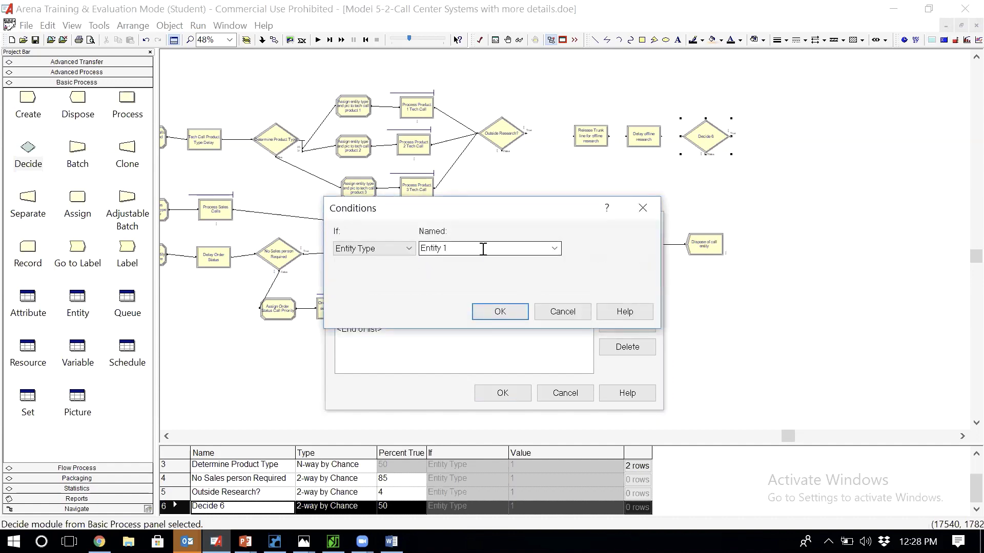
pyautogui.click(554, 249)
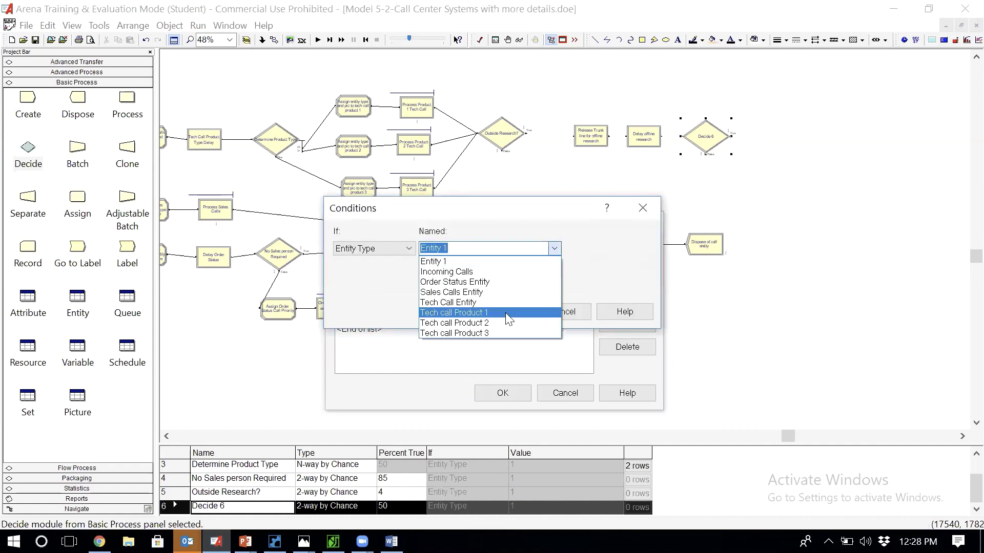
pyautogui.click(503, 332)
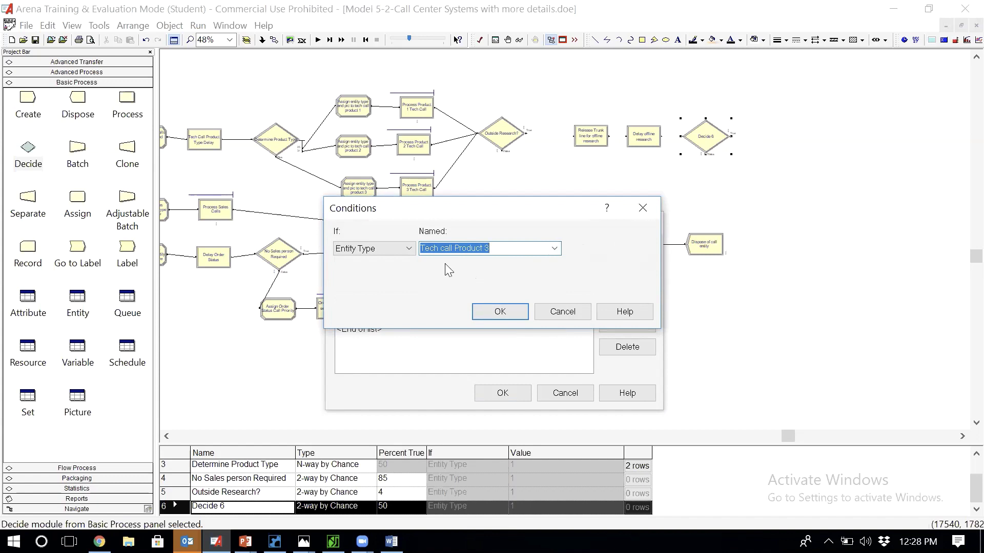
pyautogui.click(492, 310)
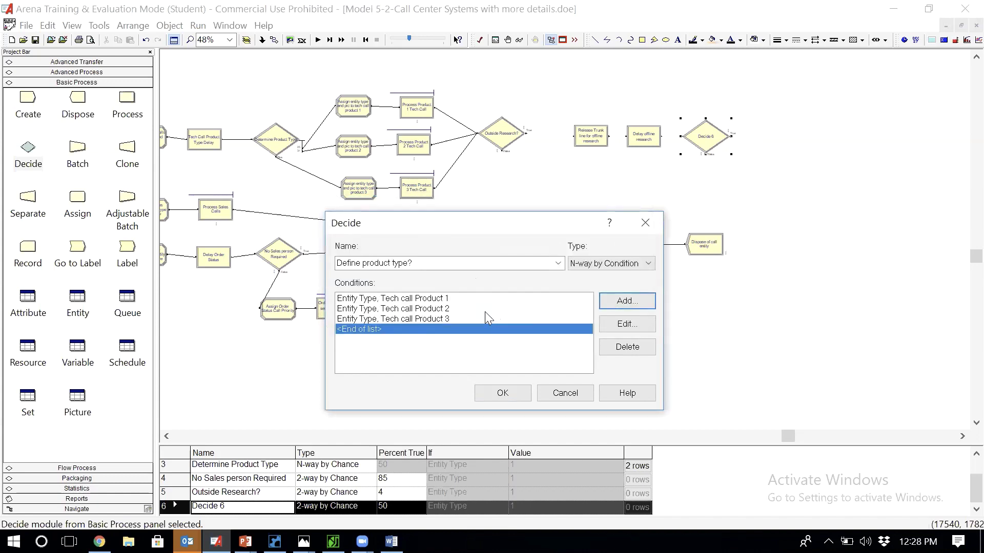
# Reopen the Tech call Product 1 condition and review which condition types are available for it
pyautogui.click(458, 298)
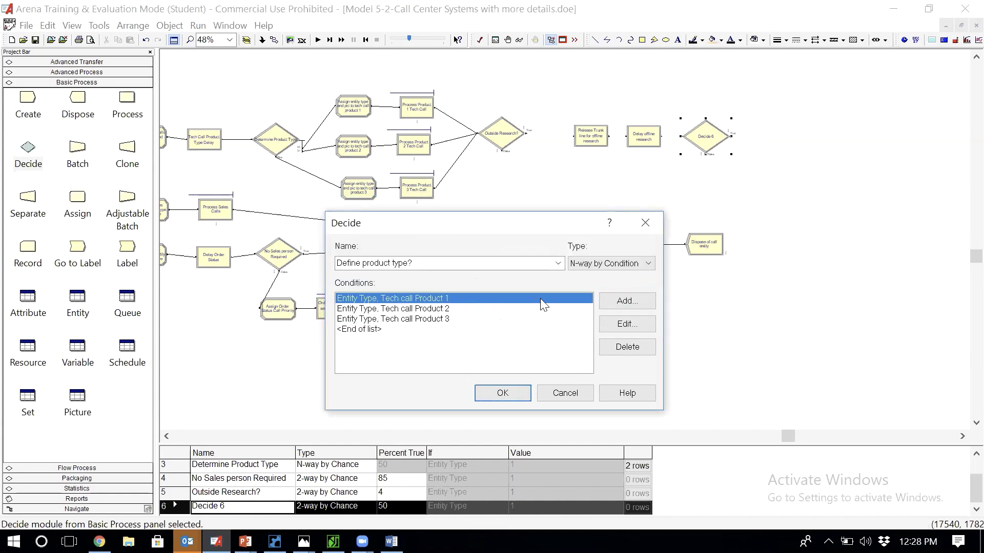
pyautogui.click(625, 325)
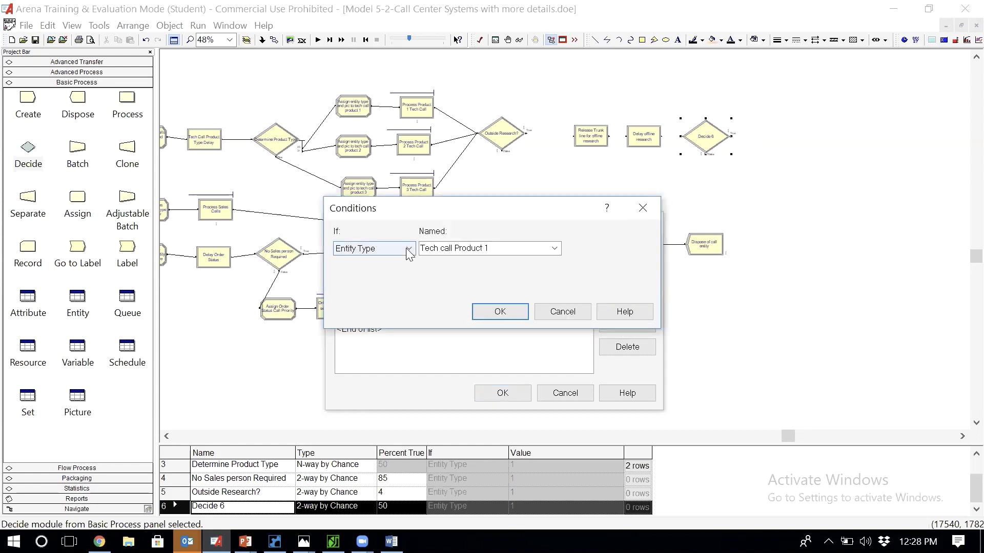
pyautogui.click(409, 250)
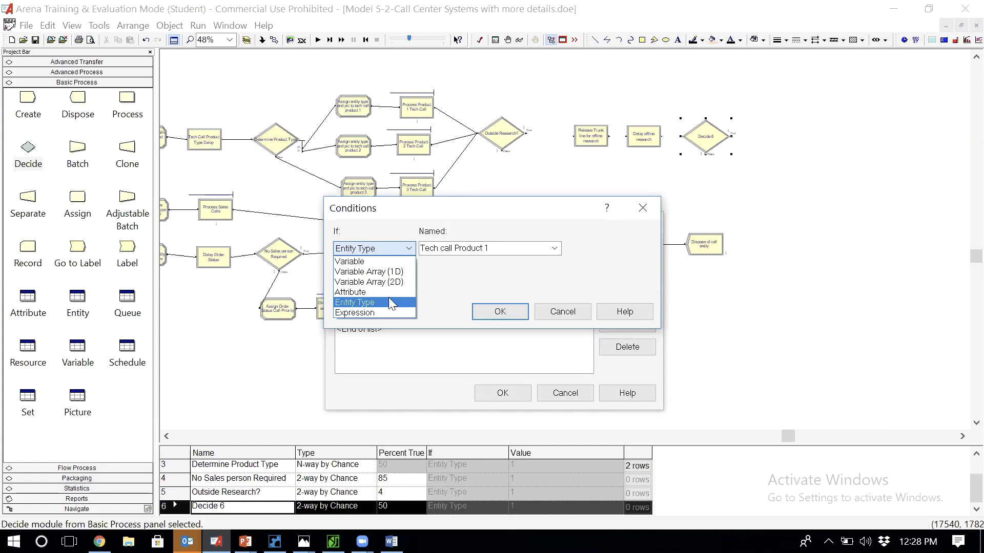
pyautogui.click(440, 289)
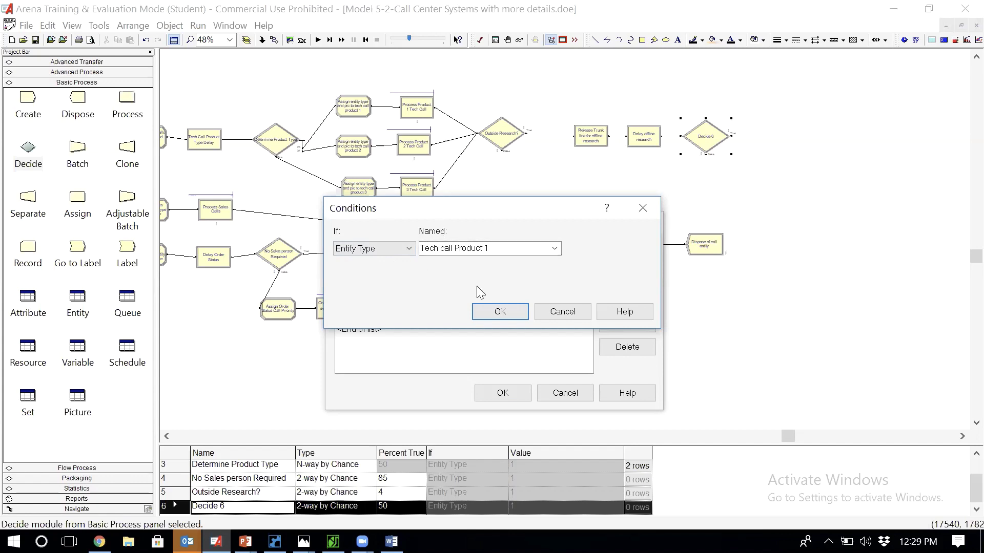
pyautogui.click(520, 309)
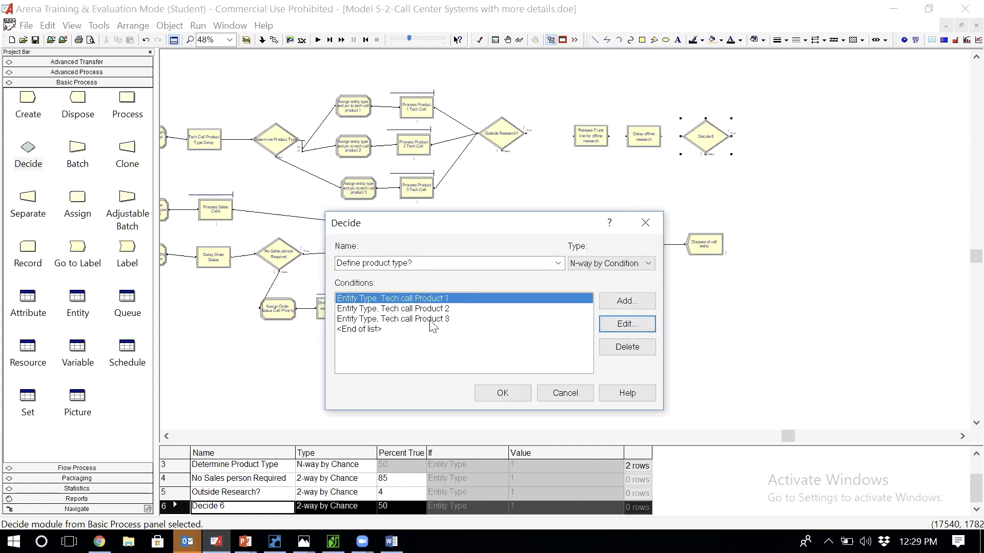
# Accept the Define product type? Decide module's settings and examine its exits in the flowchart
pyautogui.click(503, 394)
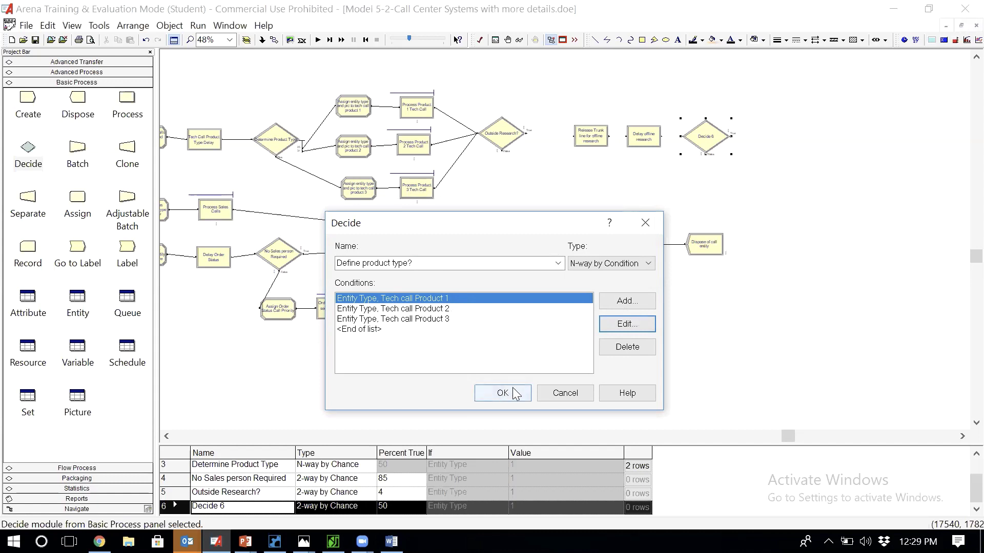
pyautogui.scroll(3, 723, 186)
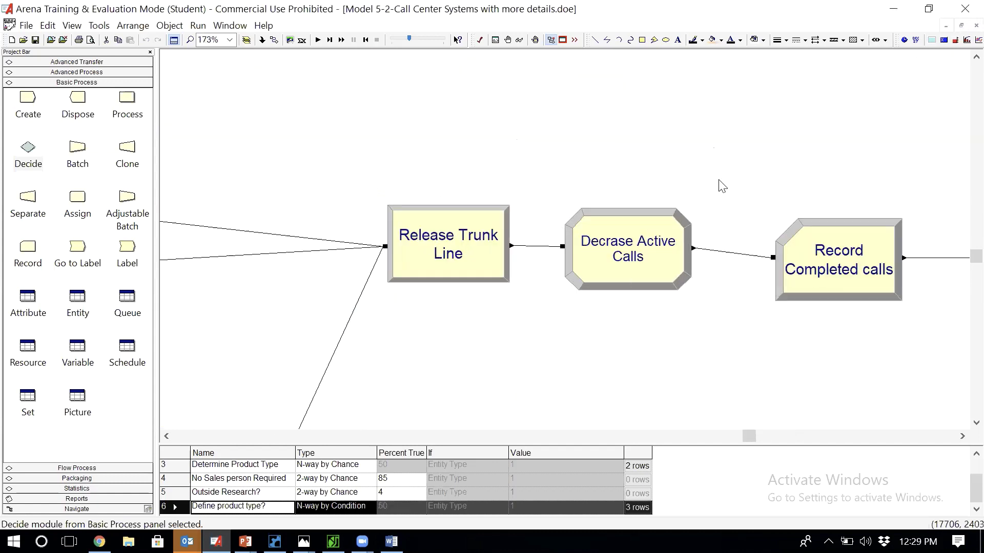
pyautogui.scroll(-2, 959, 65)
pyautogui.scroll(3, 958, 52)
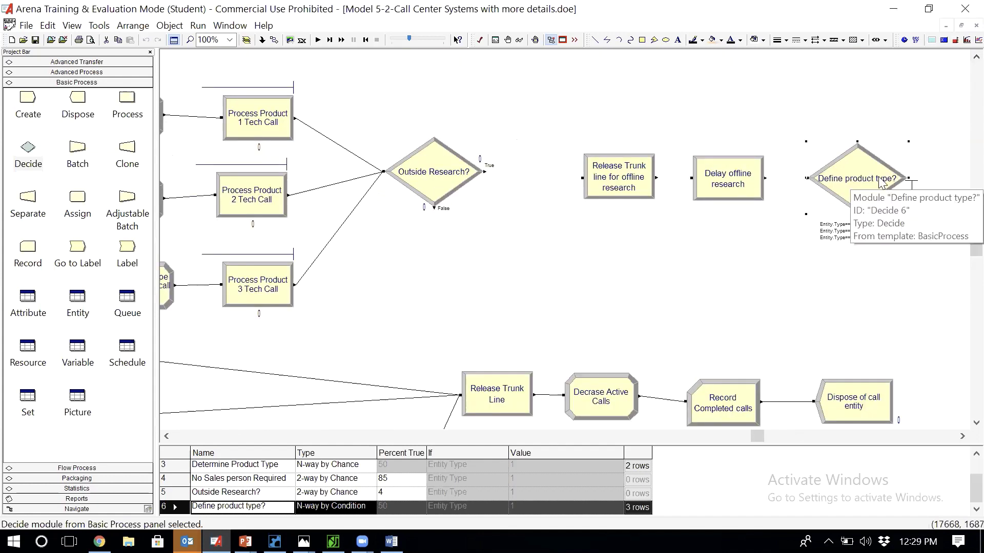
pyautogui.click(961, 437)
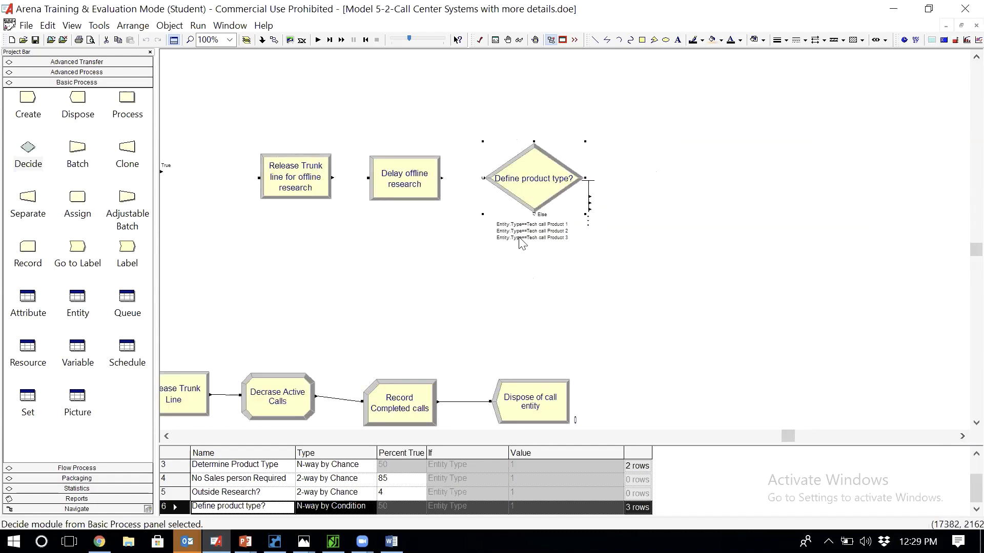
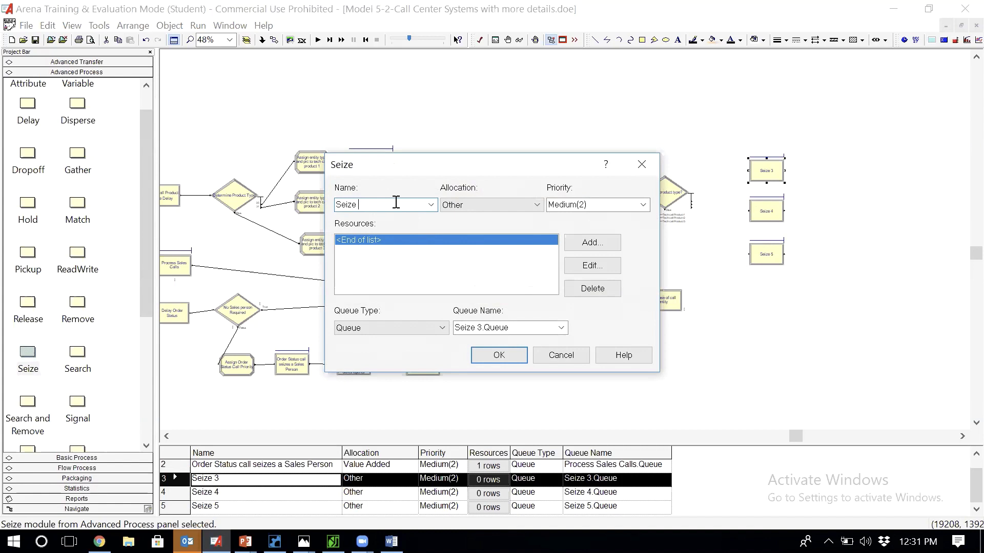
# Name the uppermost new Seize module "Seize Tech Agent Prod 1" and set its allocation to Value Added
pyautogui.write('Tech Agent Prod 1')
pyautogui.hotkey('shift', 'Left')
pyautogui.hotkey('shift', 'Left')
pyautogui.hotkey('shift', 'Left')
pyautogui.hotkey('shift', 'Left')
pyautogui.hotkey('shift', 'Left')
pyautogui.hotkey('shift', 'Left')
pyautogui.hotkey('shift', 'Left')
pyautogui.hotkey('shift', 'Left')
pyautogui.hotkey('shift', 'Left')
pyautogui.hotkey('shift', 'Left')
pyautogui.hotkey('shift', 'Left')
pyautogui.hotkey('shift', 'Left')
pyautogui.hotkey('shift', 'Left')
pyautogui.hotkey('shift', 'Left')
pyautogui.hotkey('shift', 'Left')
pyautogui.hotkey('shift', 'Left')
pyautogui.hotkey('shift', 'Left')
pyautogui.hotkey('shift', 'Left')
pyautogui.hotkey('shift', 'Left')
pyautogui.hotkey('shift', 'Left')
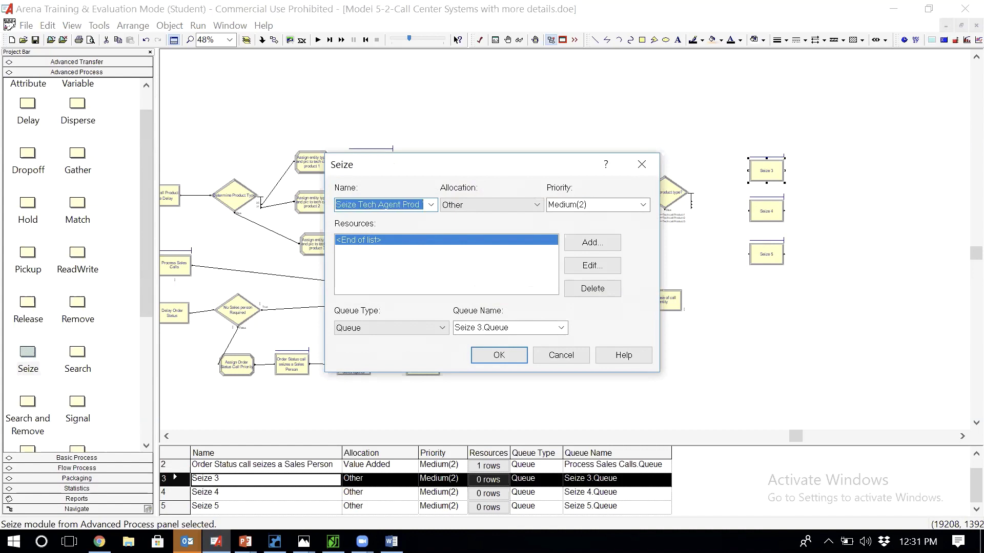
pyautogui.click(502, 207)
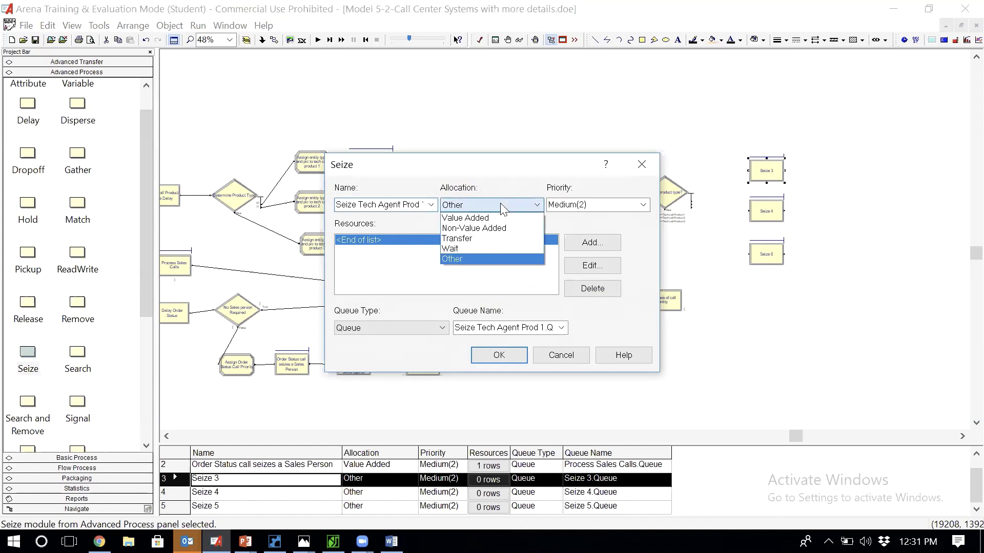
pyautogui.click(486, 219)
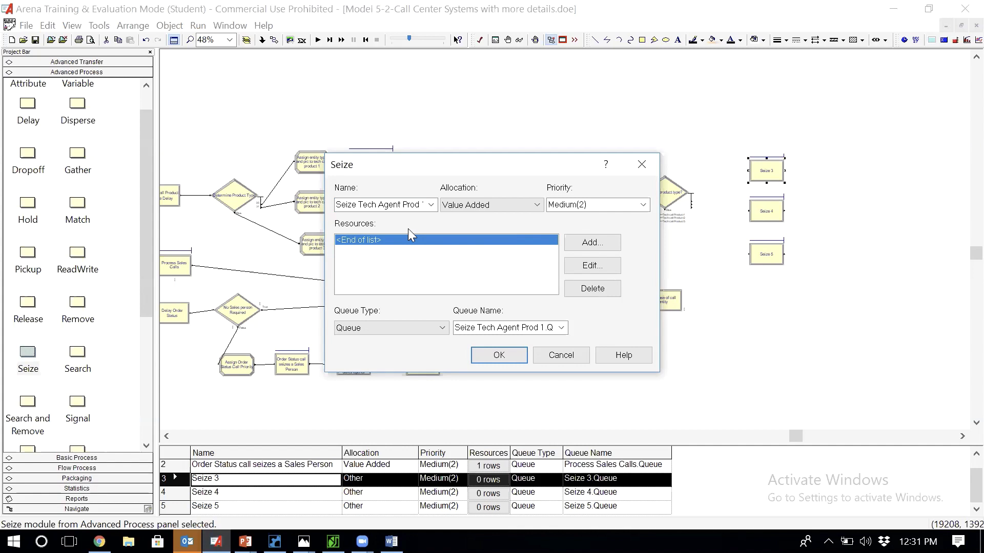
# Add a resource of type Set to the Seize module, using Product Type 1 set
pyautogui.click(592, 243)
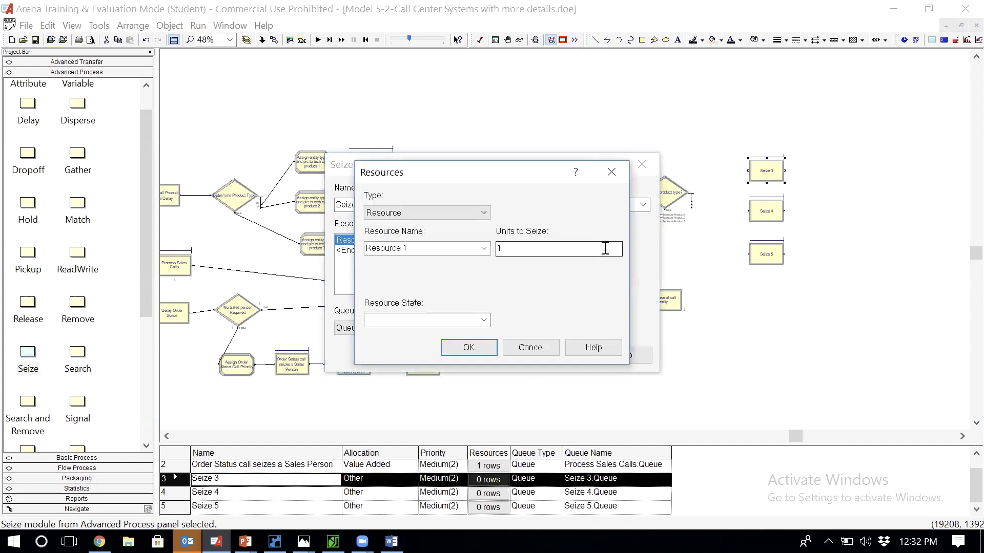
pyautogui.click(442, 211)
pyautogui.click(421, 235)
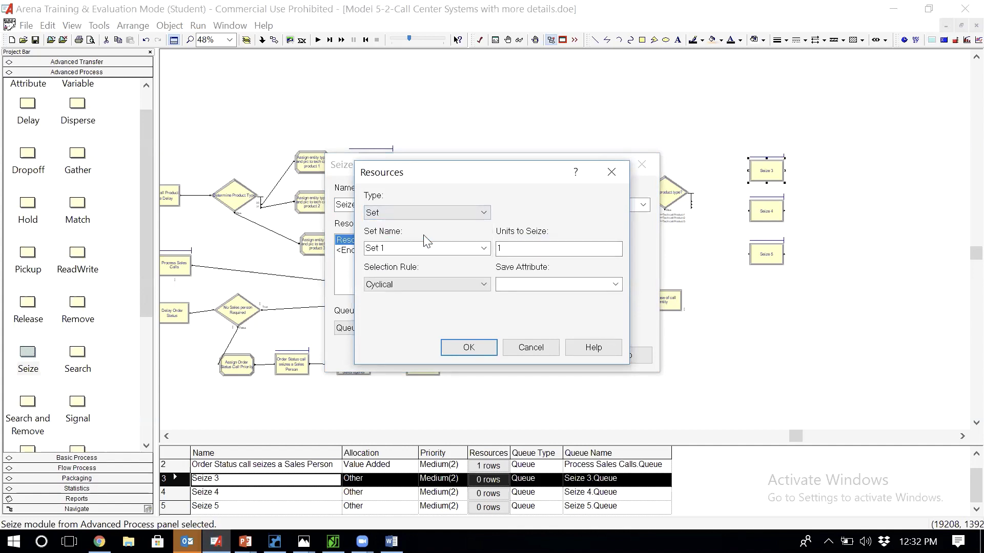
pyautogui.click(483, 248)
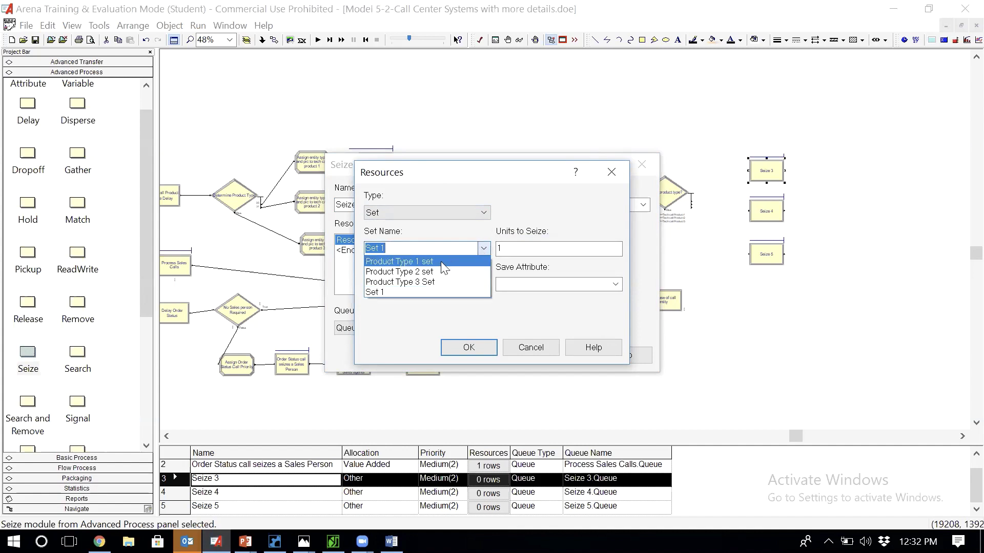
pyautogui.click(441, 261)
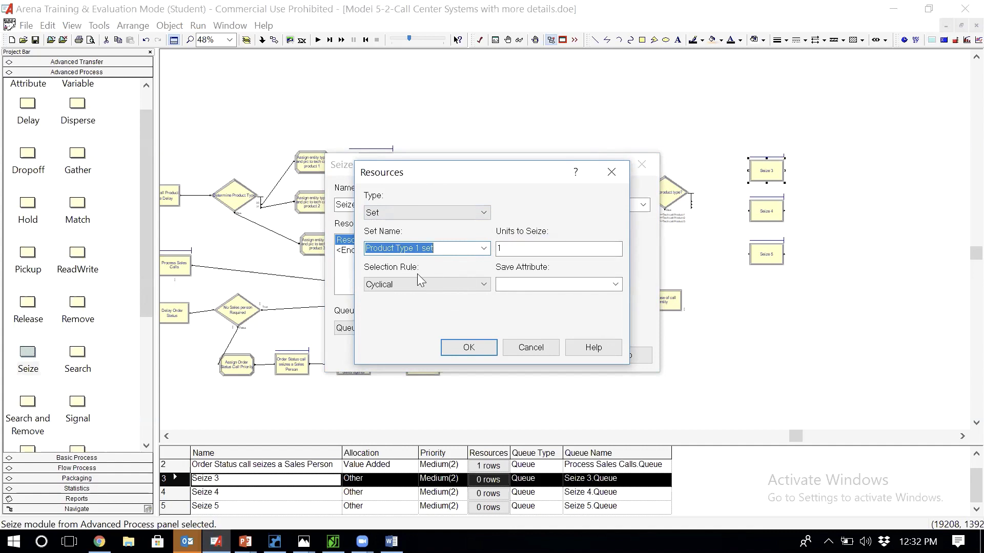
# Set the Product Type 1 set resource's selection rule to Specific Member with Tech Agent Index as the set index, and accept it
pyautogui.click(483, 285)
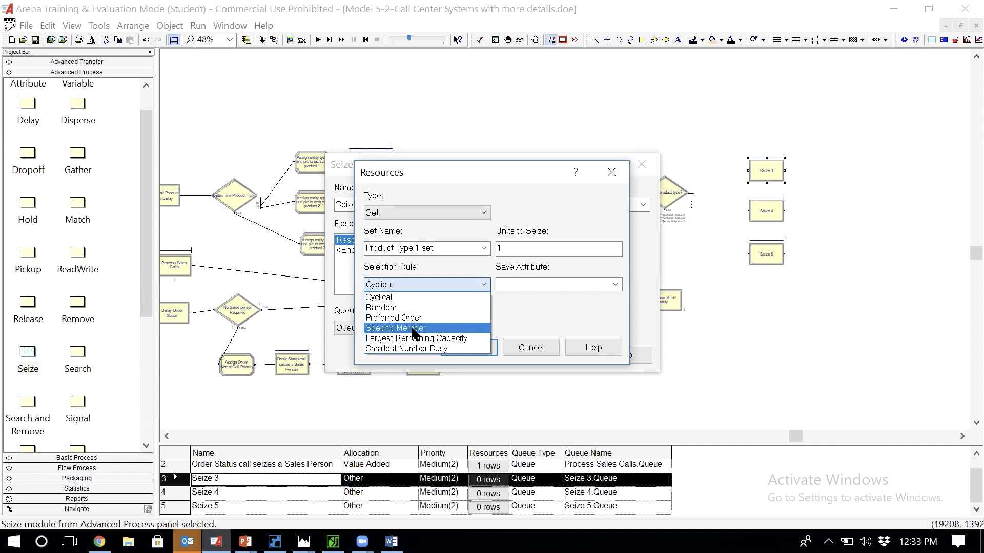
pyautogui.click(413, 331)
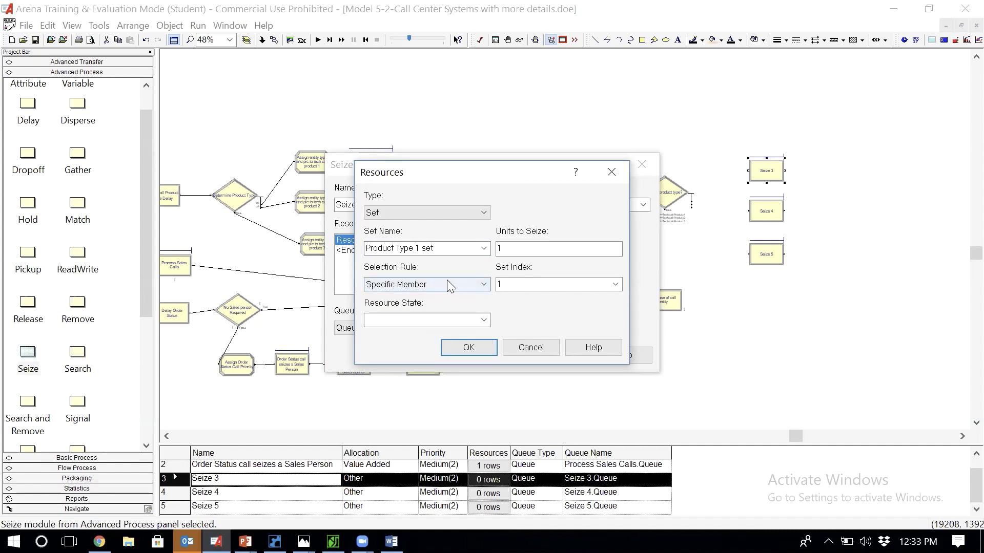
pyautogui.click(616, 285)
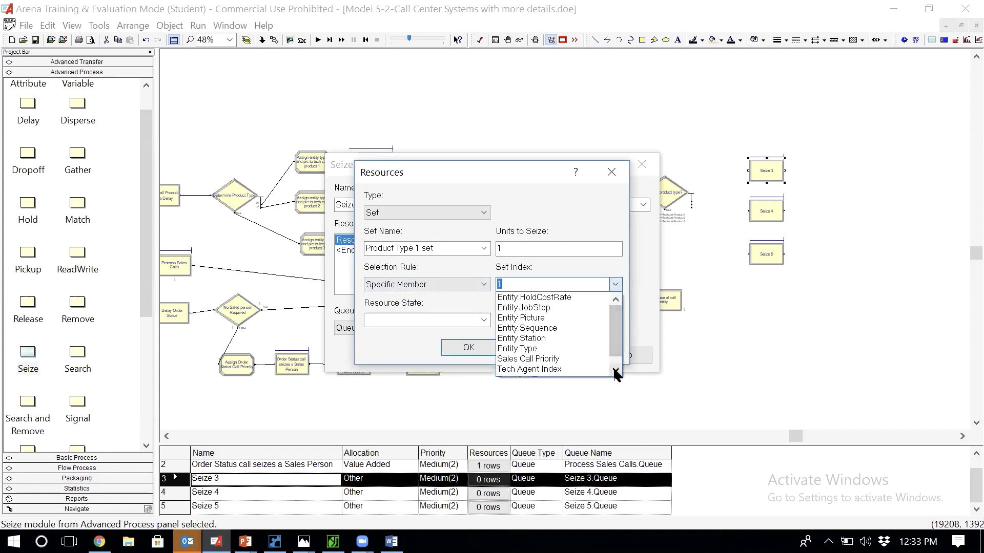
pyautogui.click(616, 369)
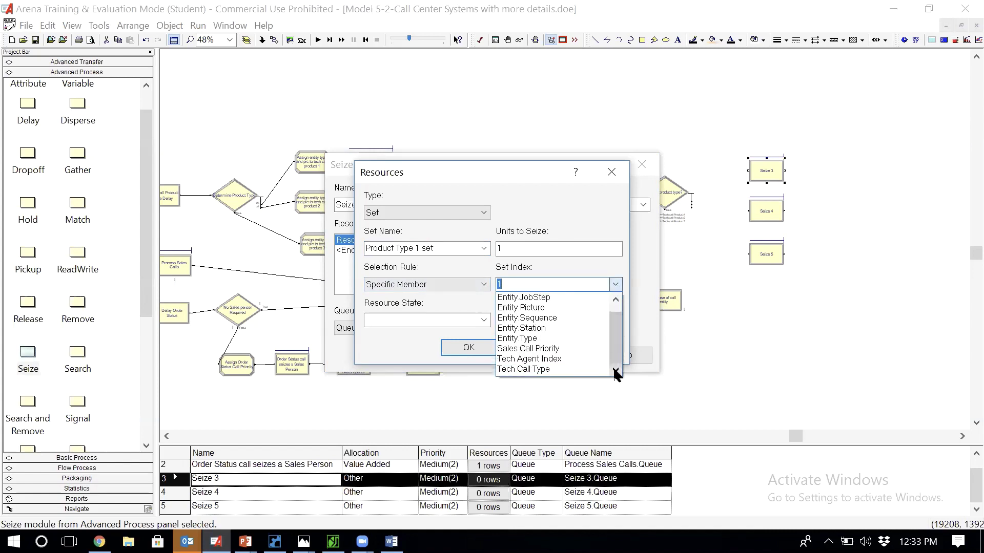
pyautogui.click(545, 360)
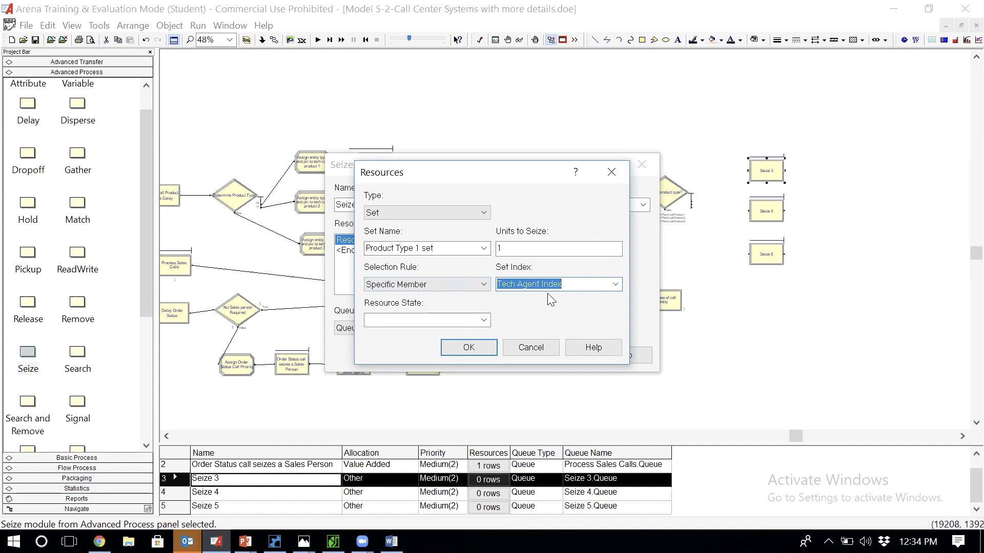
pyautogui.click(468, 348)
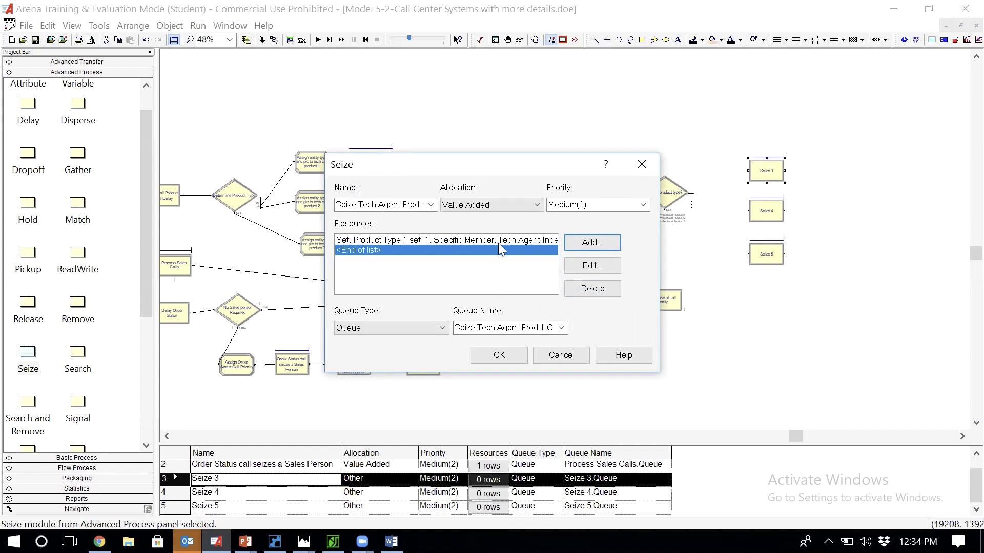
# Set the priority of the Seize Tech Agent Prod 1 module to High(1) and accept the module's settings
pyautogui.moveTo(422, 163); pyautogui.dragTo(454, 256)
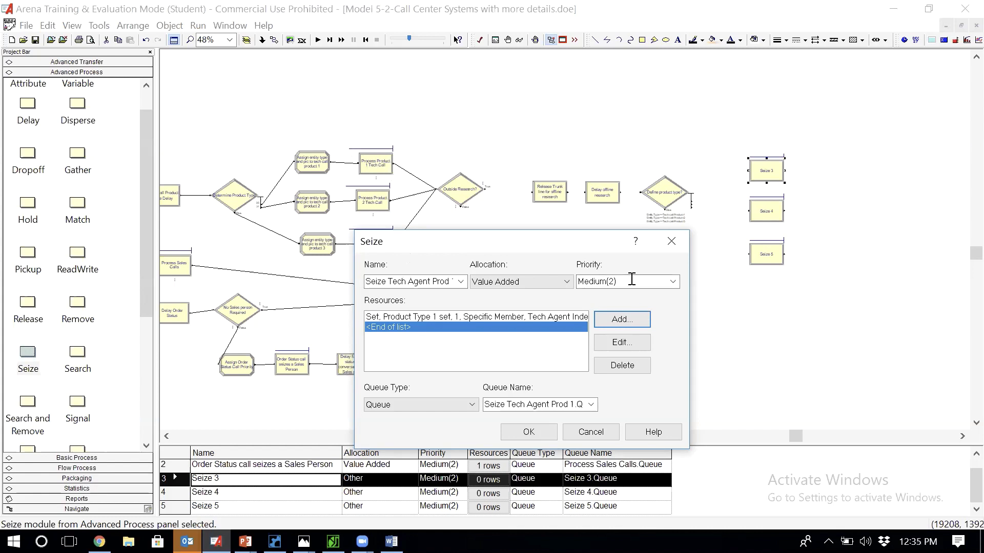
pyautogui.click(674, 282)
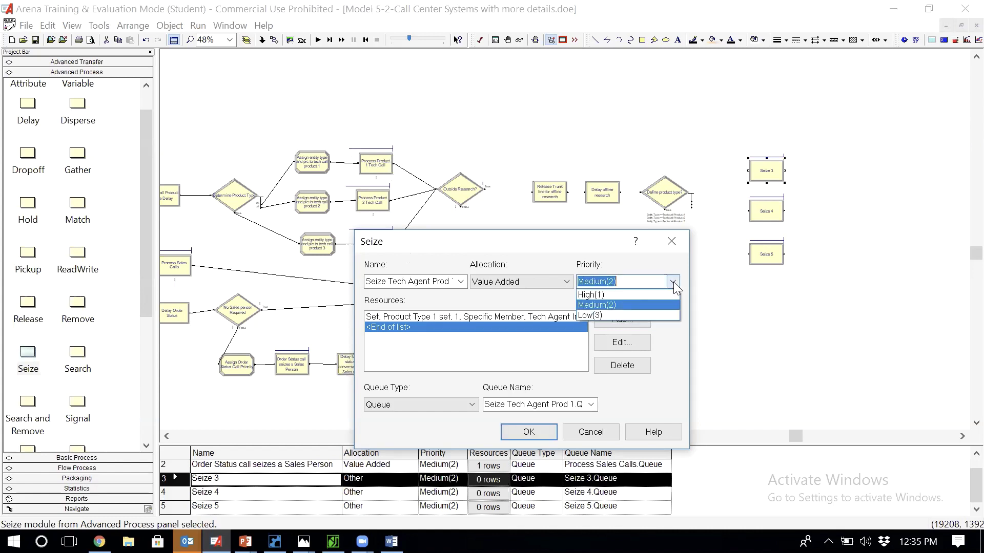
pyautogui.click(638, 295)
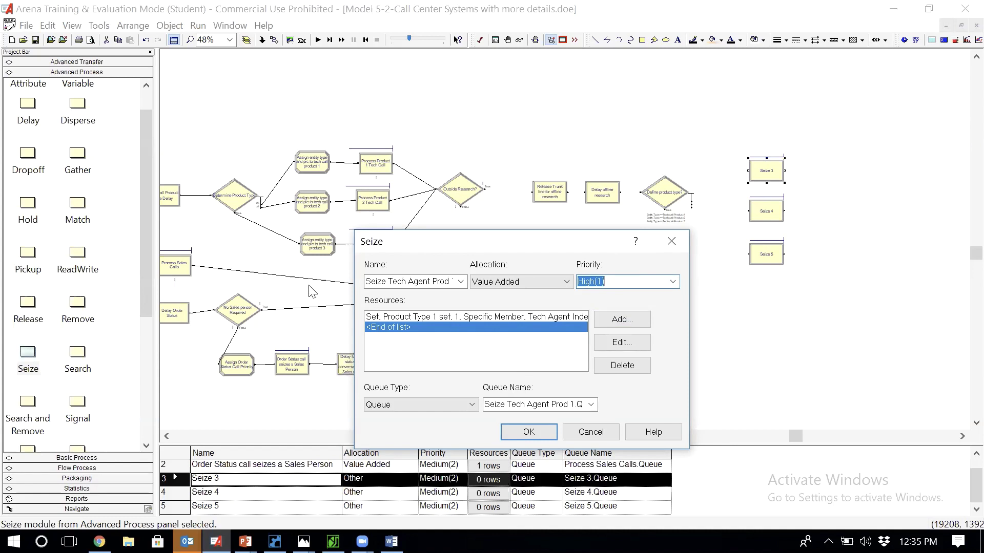
pyautogui.click(614, 281)
pyautogui.click(528, 432)
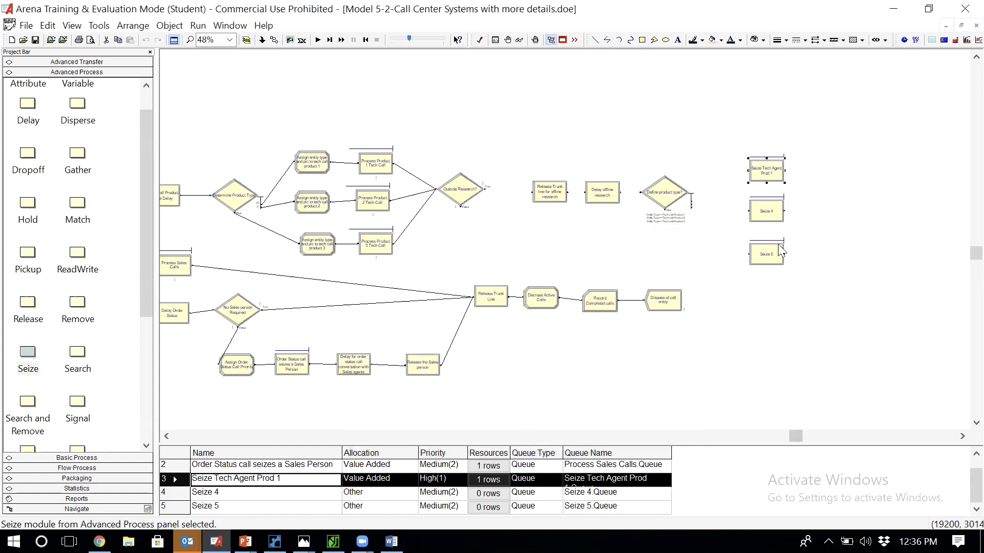
# Name the Seize 4 module "Seize Tech Agent Prod 2" and set its allocation to Value Added
pyautogui.click(766, 213)
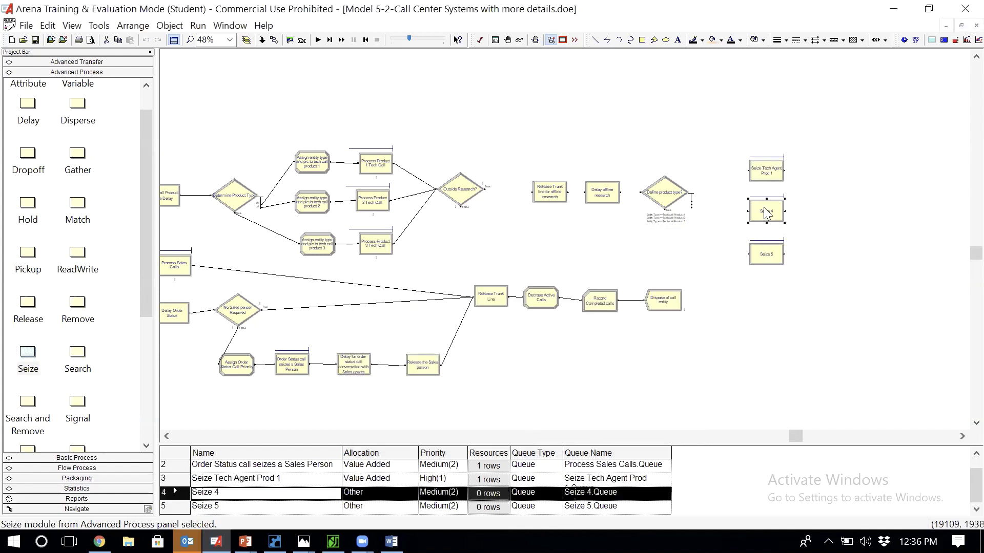
pyautogui.doubleClick(766, 212)
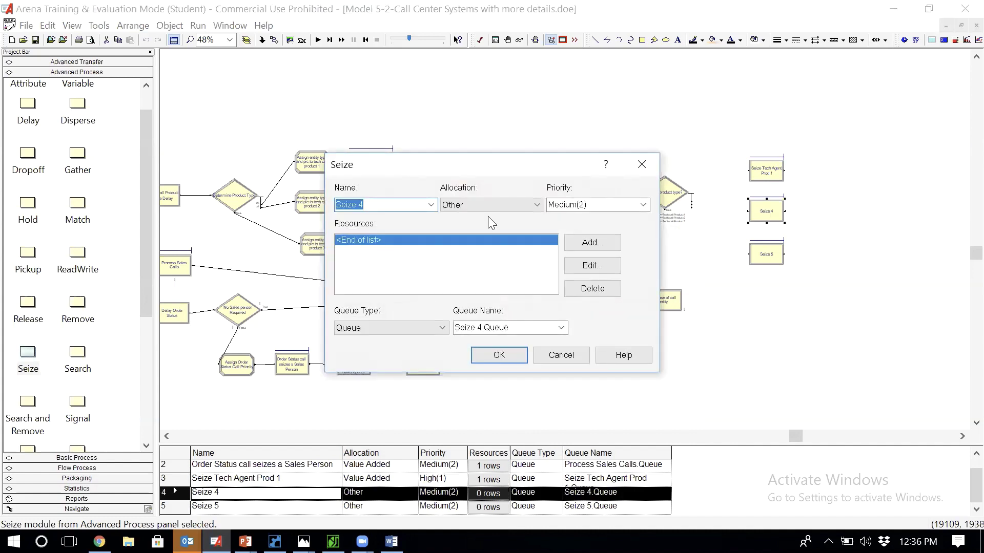
pyautogui.write('Seize Tech Agent Prod 1')
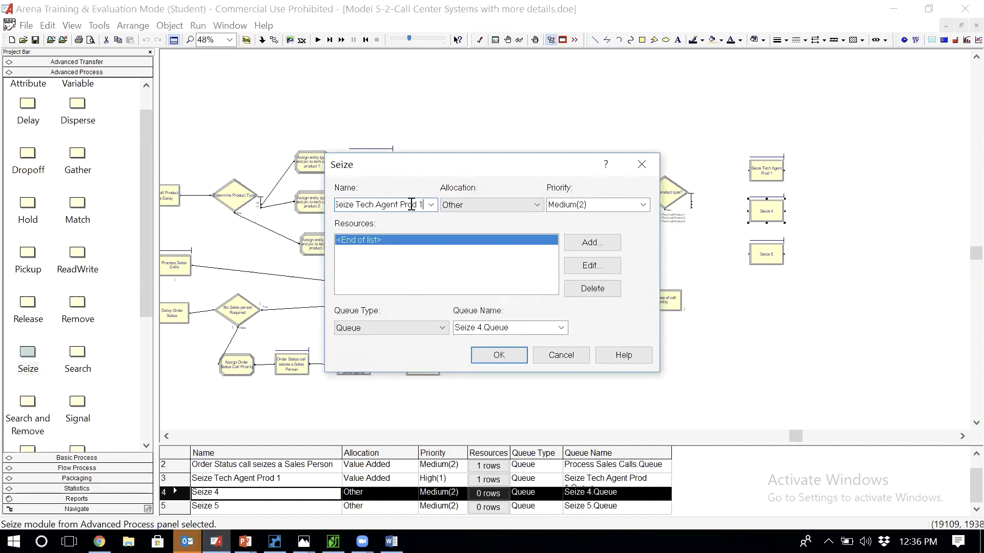
pyautogui.press('BackSpace')
pyautogui.write('2')
pyautogui.click(469, 206)
pyautogui.click(470, 220)
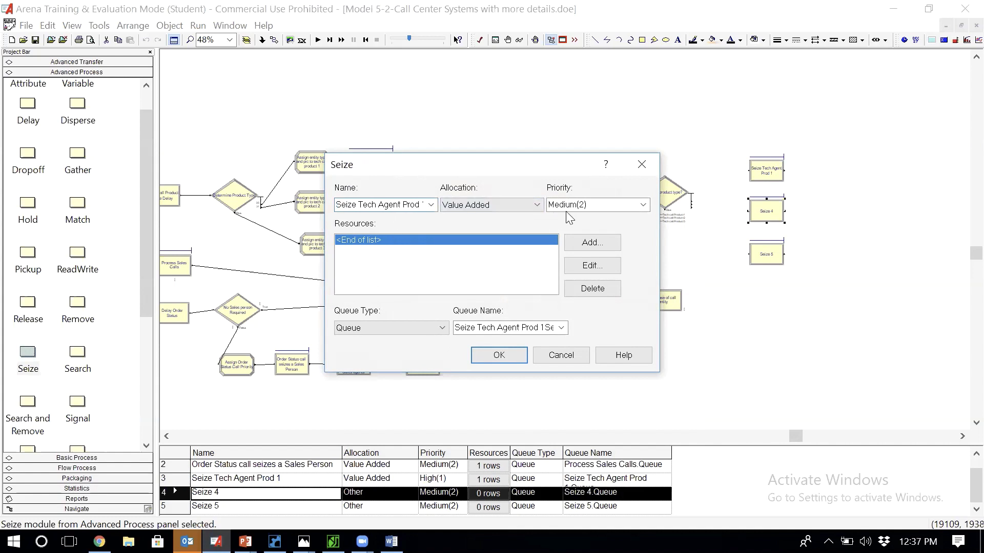
# Add a resource of type Set to the product 2 Seize module, using Product Type 2 set
pyautogui.click(598, 245)
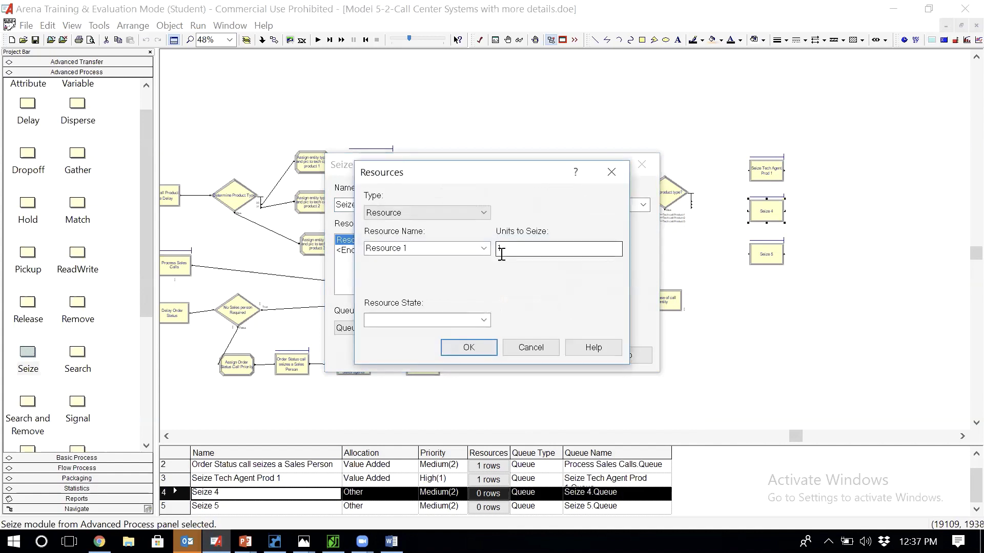
pyautogui.click(483, 214)
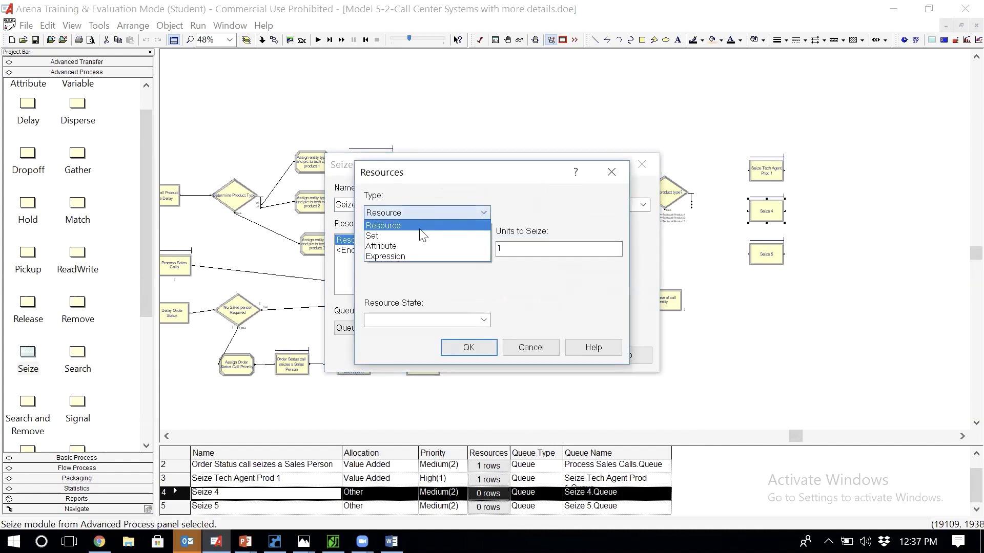
pyautogui.click(482, 231)
pyautogui.click(483, 249)
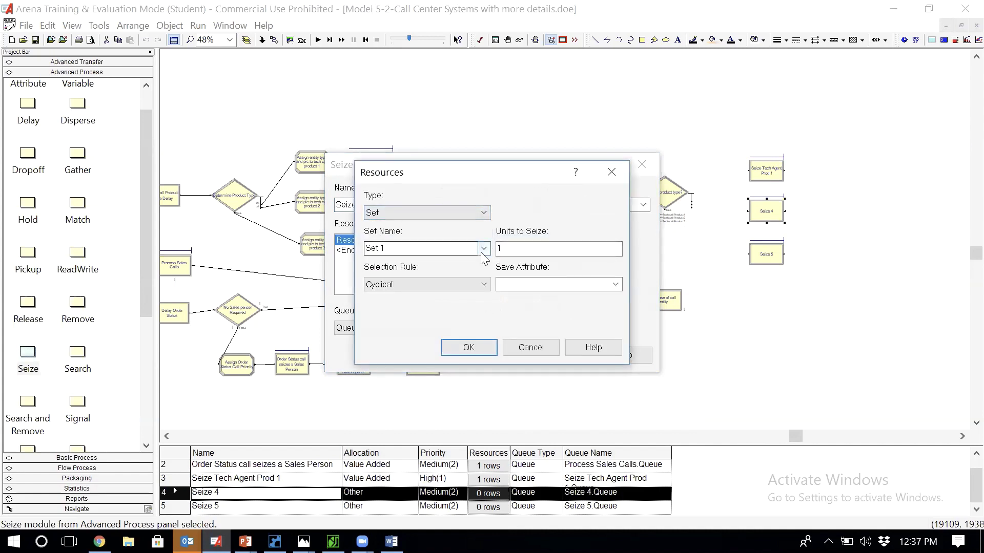
pyautogui.click(444, 275)
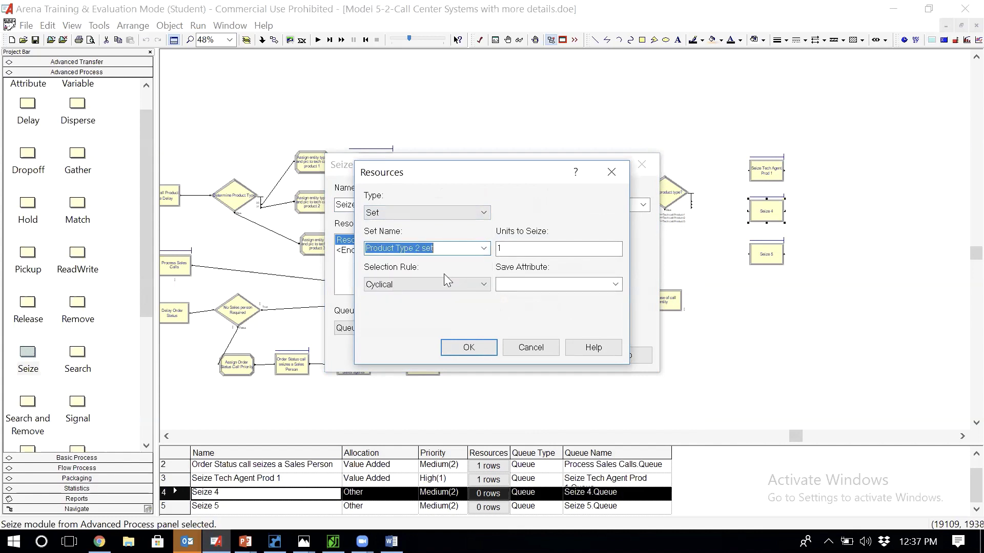
# Give the Product Type 2 set resource the Specific Member selection rule with Tech Agent Index as set index, and accept it
pyautogui.click(486, 284)
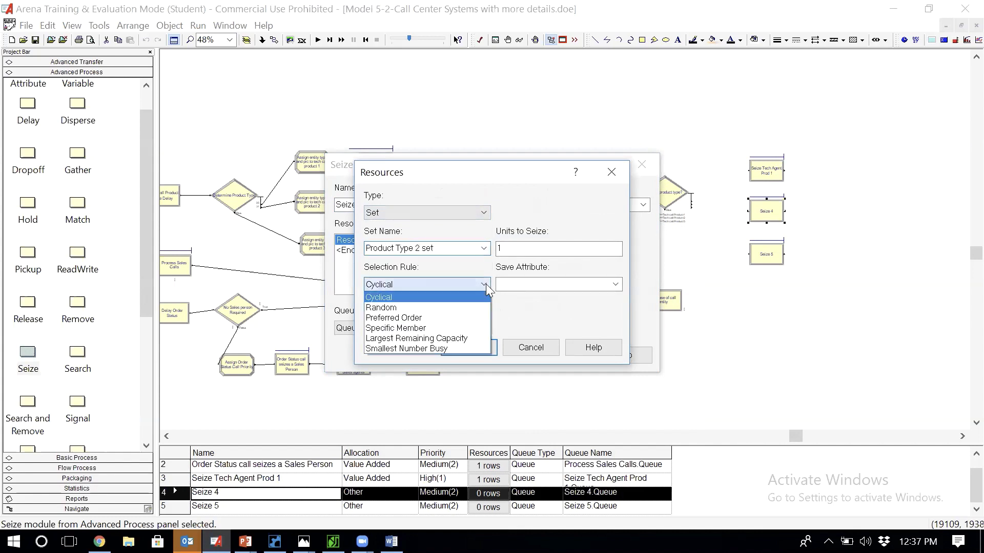
pyautogui.click(447, 330)
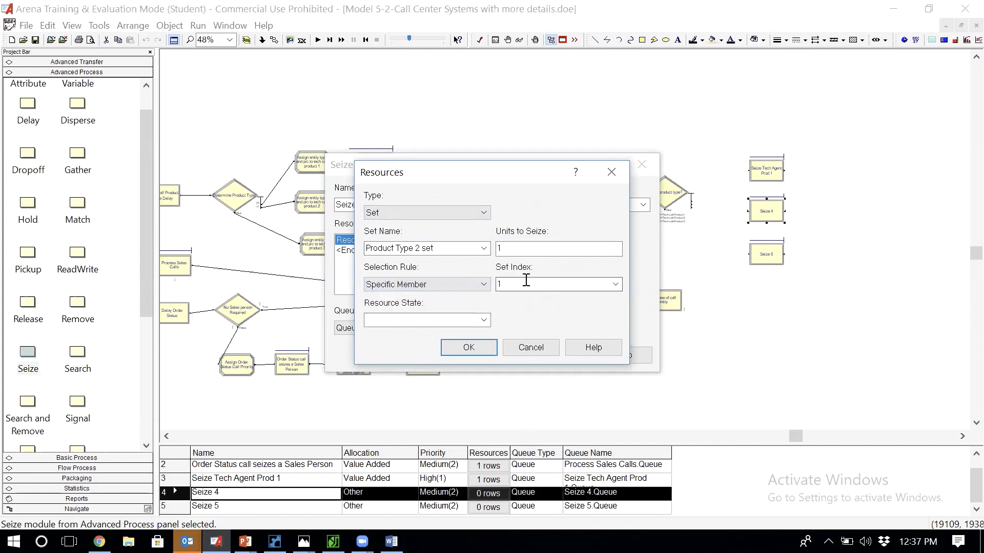
pyautogui.click(614, 281)
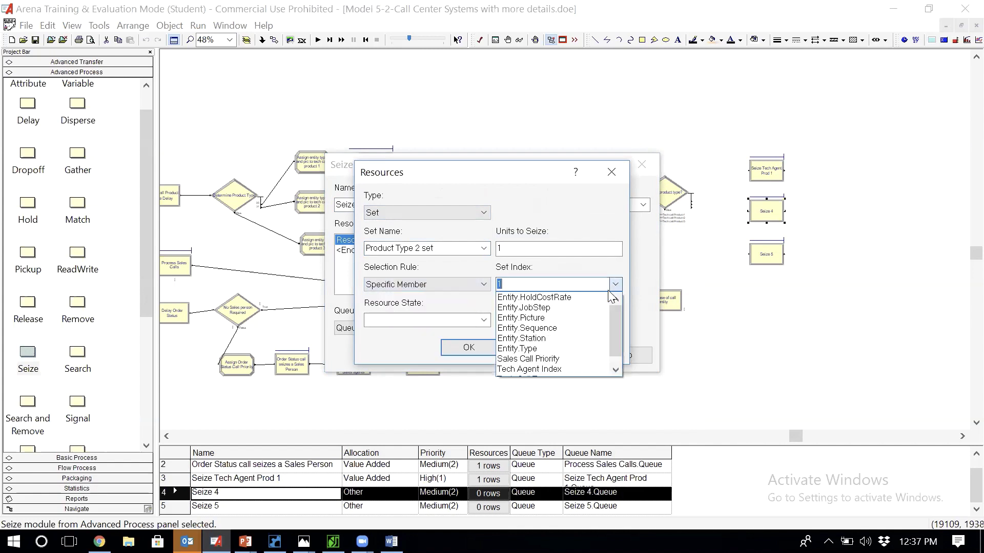
pyautogui.click(584, 367)
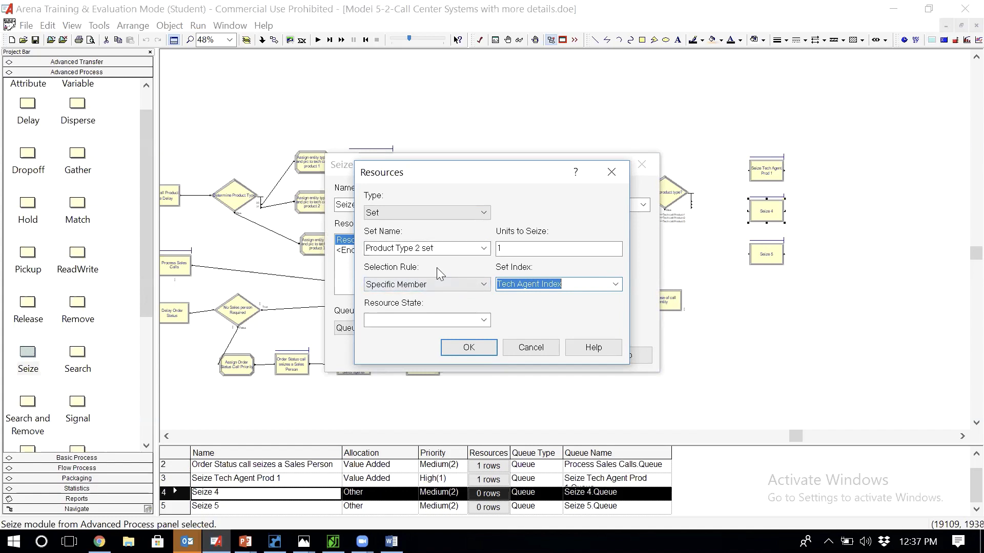
pyautogui.click(456, 347)
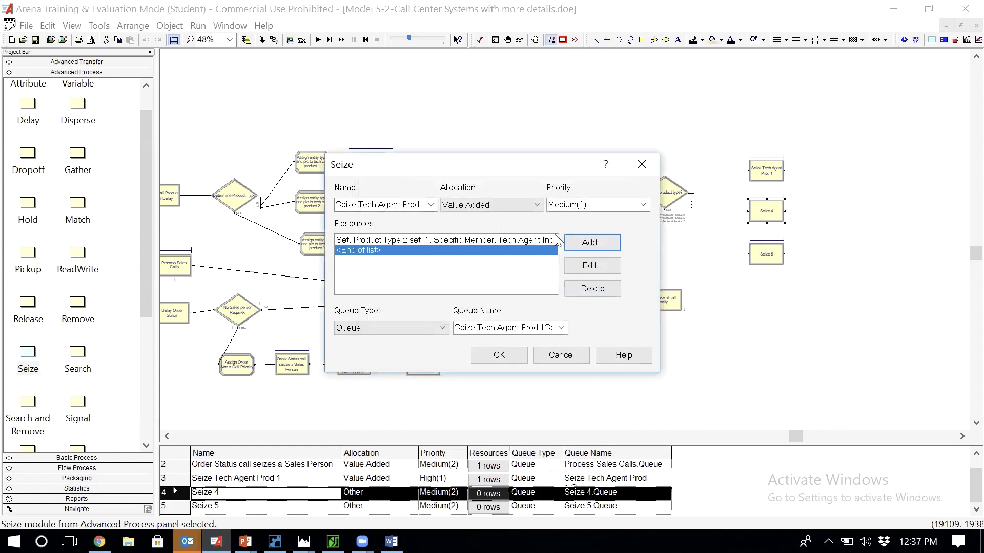
# Set the product 2 Seize module's priority to High(1) and accept its settings
pyautogui.click(643, 205)
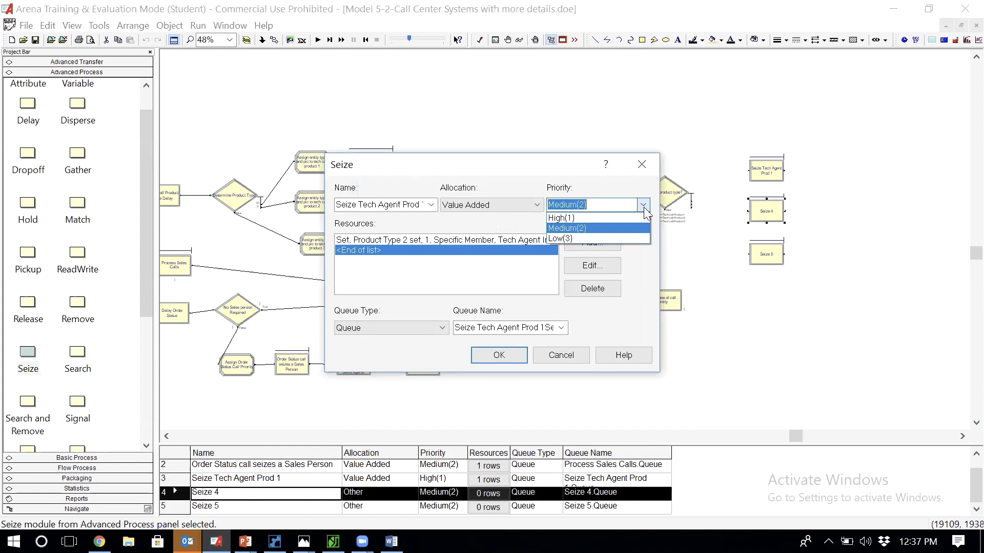
pyautogui.click(594, 219)
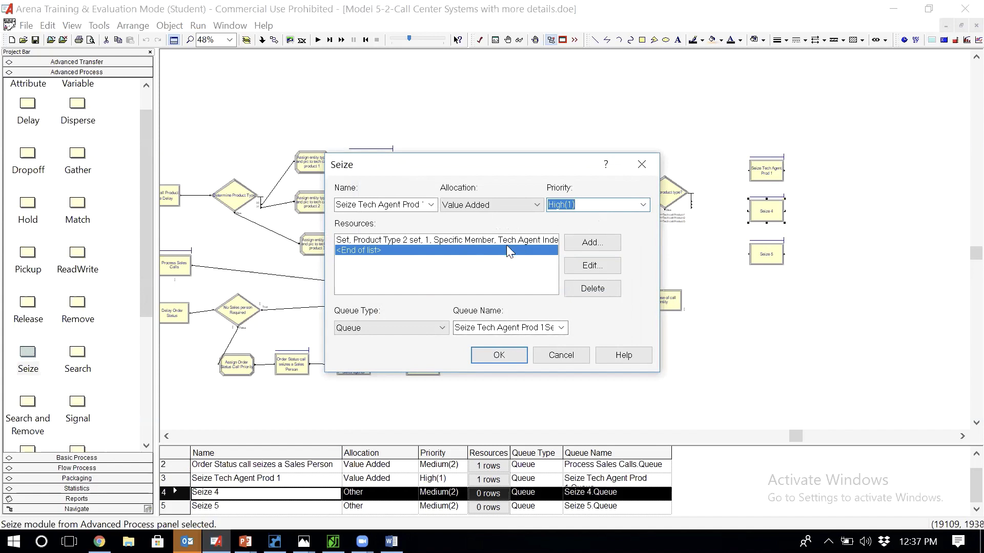
pyautogui.click(486, 358)
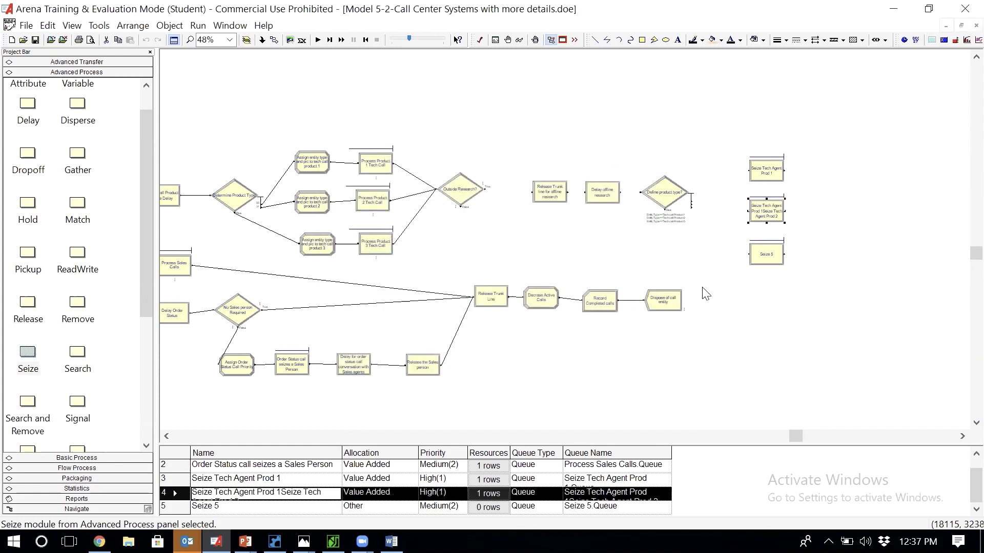
# Correct the duplicated name of the middle new Seize module to "Seize Tech Agent Prod 2"
pyautogui.doubleClick(761, 213)
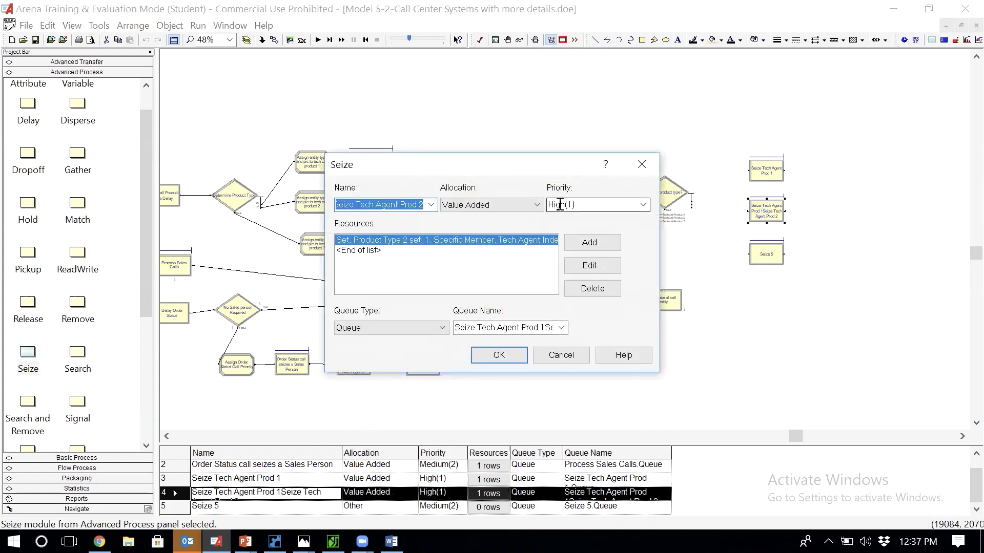
pyautogui.press('BackSpace')
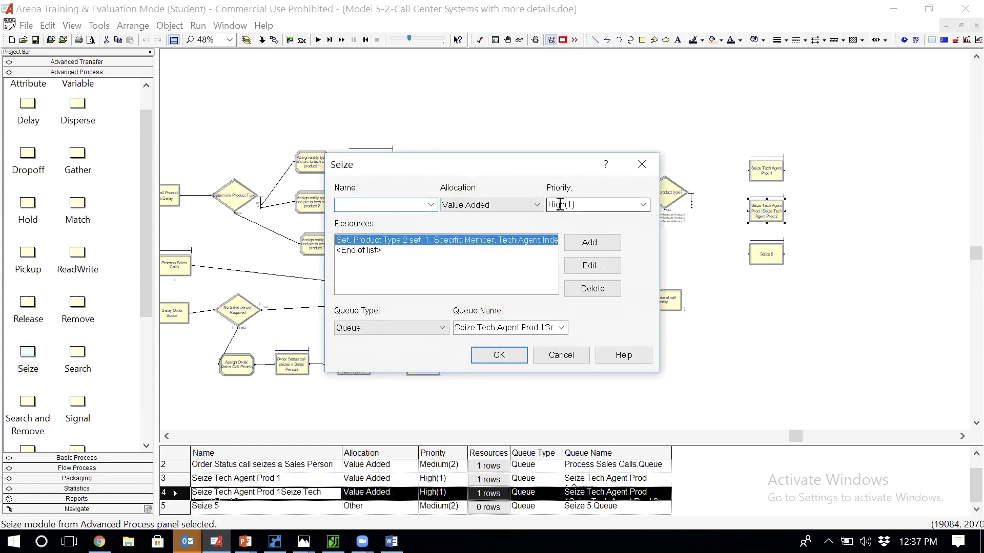
pyautogui.write('Seize Tech Agent Prod 1')
pyautogui.write('2')
pyautogui.click(501, 358)
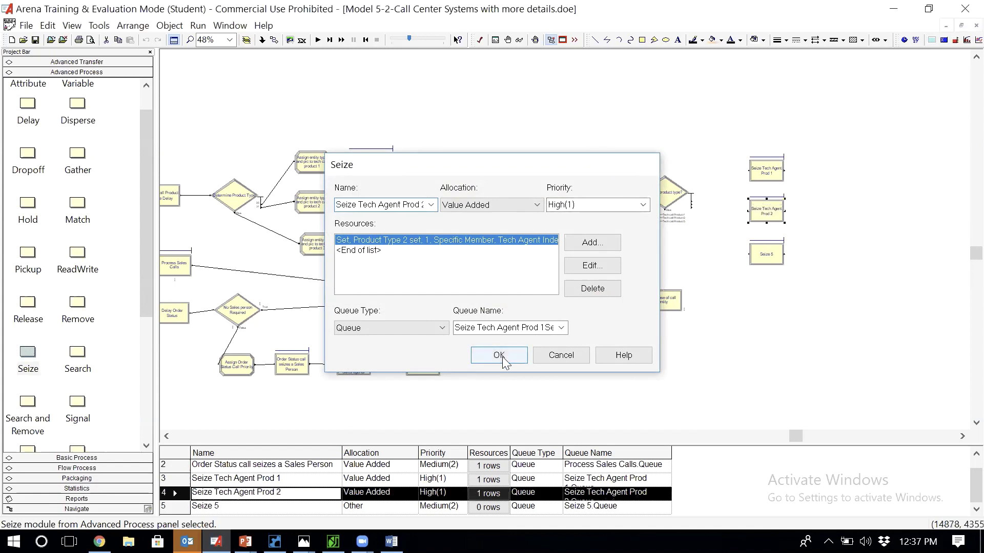
# Name the Seize 5 module "Seize Tech Agent Prod 3" and set its allocation to Value Added
pyautogui.doubleClick(771, 257)
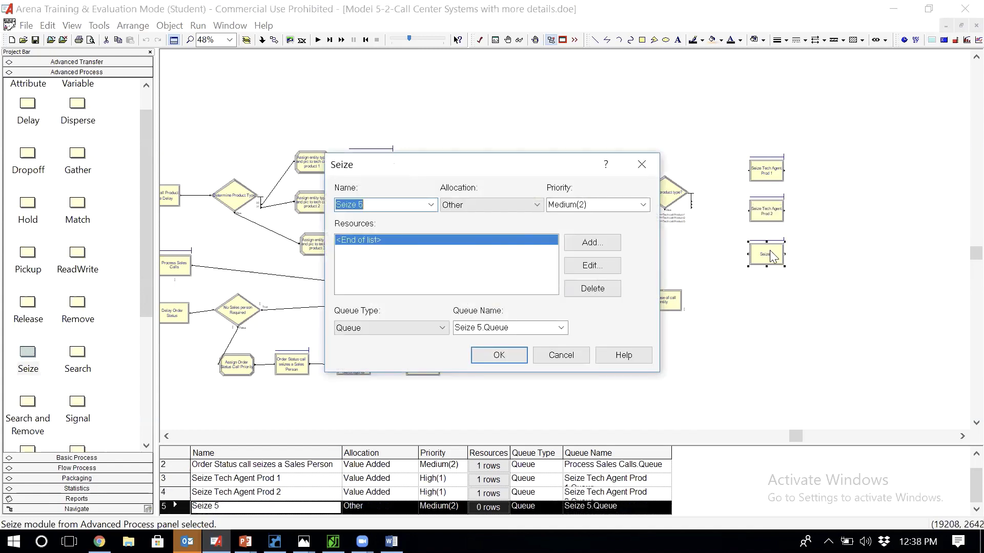
pyautogui.write('Seize Tech Agent Prod 1')
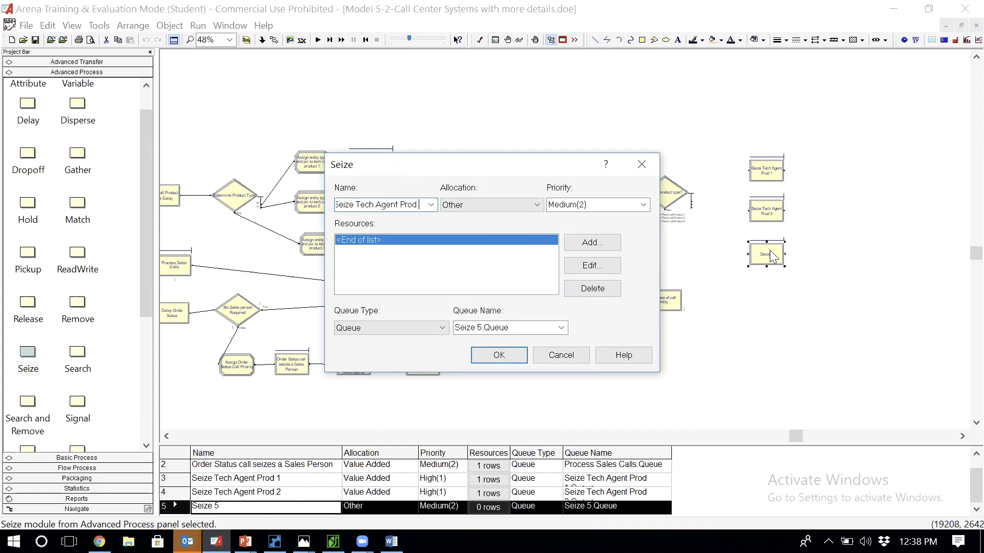
pyautogui.write('3')
pyautogui.click(528, 205)
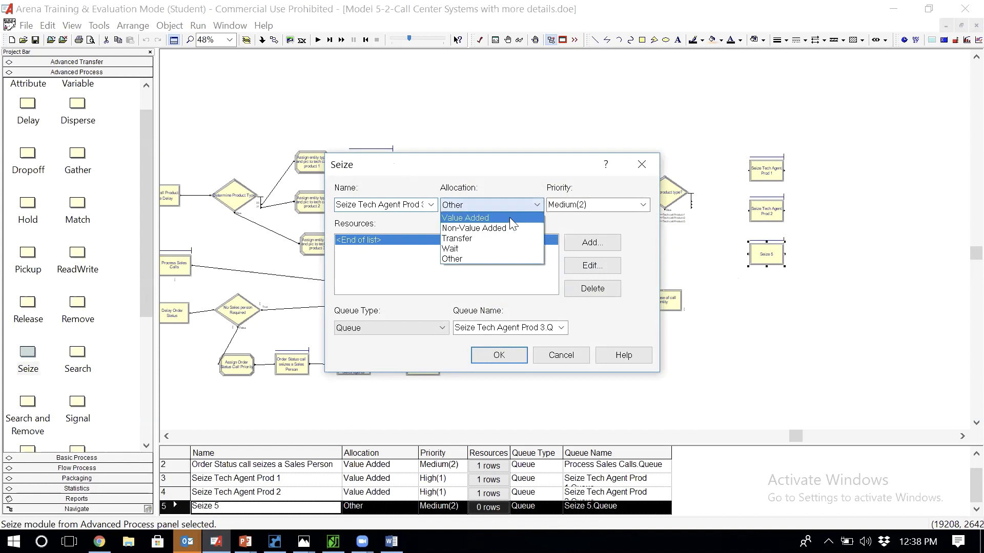
pyautogui.click(510, 217)
# Add a Set-type resource to the Seize Tech Agent Prod 3 module, using Product Type 3 Set
pyautogui.click(586, 243)
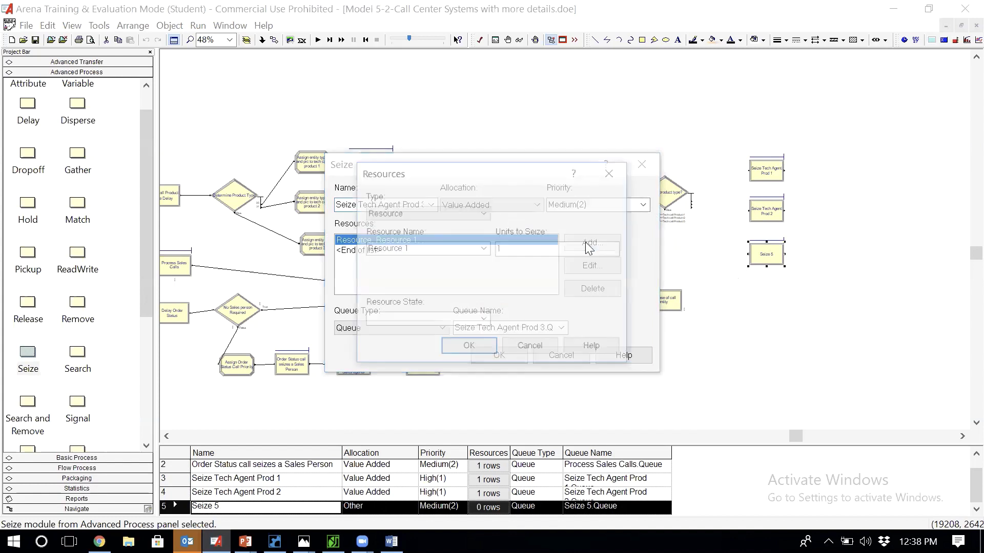
pyautogui.click(464, 216)
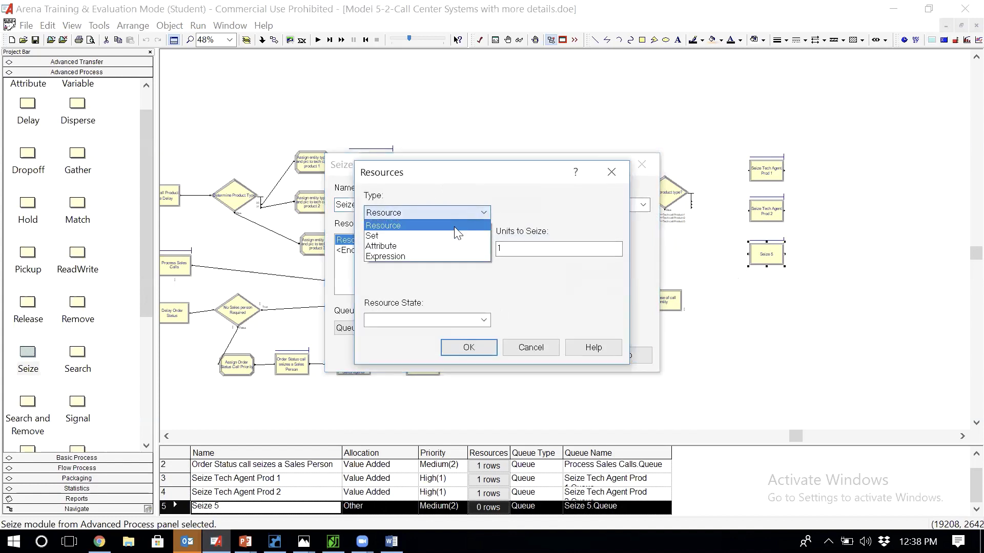
pyautogui.click(454, 235)
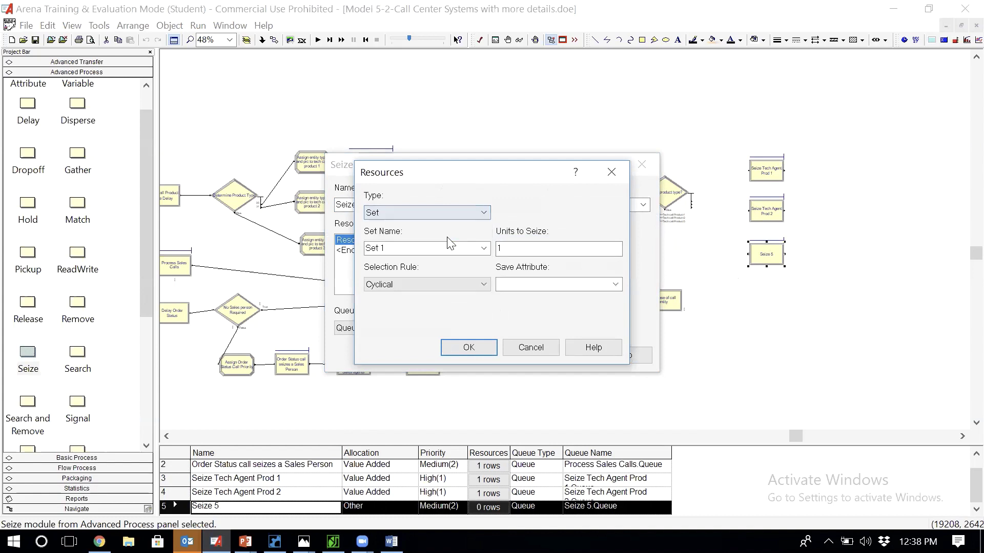
pyautogui.click(484, 249)
pyautogui.click(466, 281)
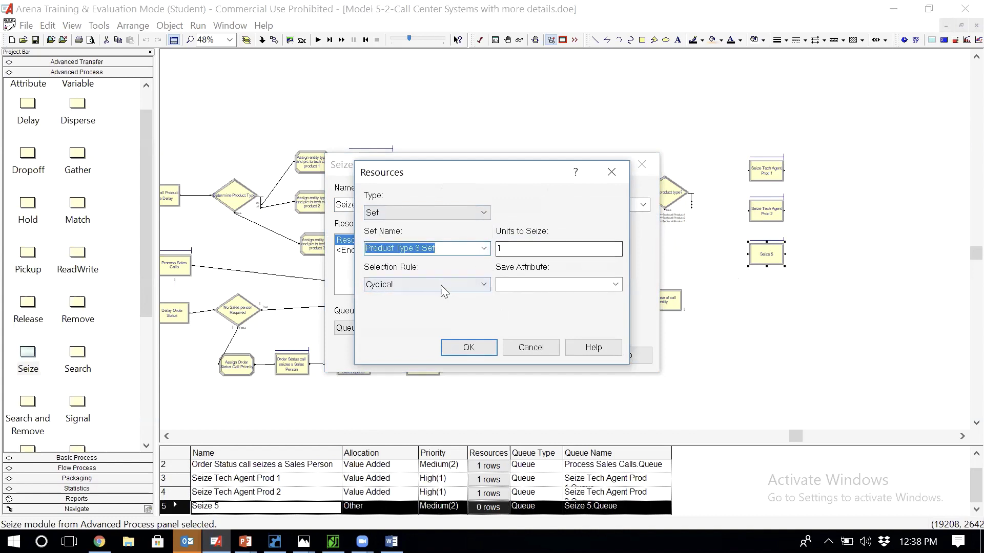
# Give the Product Type 3 set resource the Specific Member selection rule with Tech Agent Index as set index, and accept it
pyautogui.click(485, 285)
pyautogui.click(485, 286)
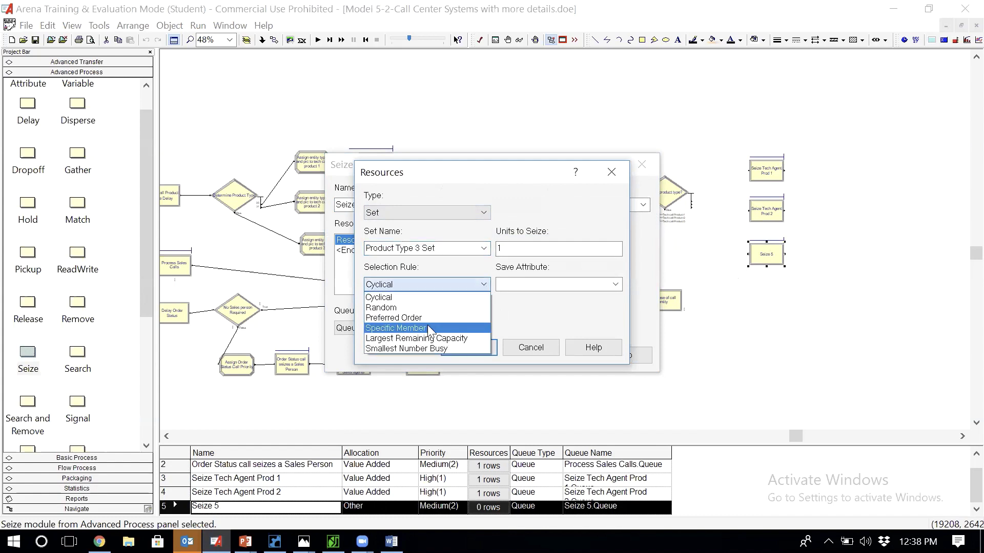
pyautogui.click(431, 329)
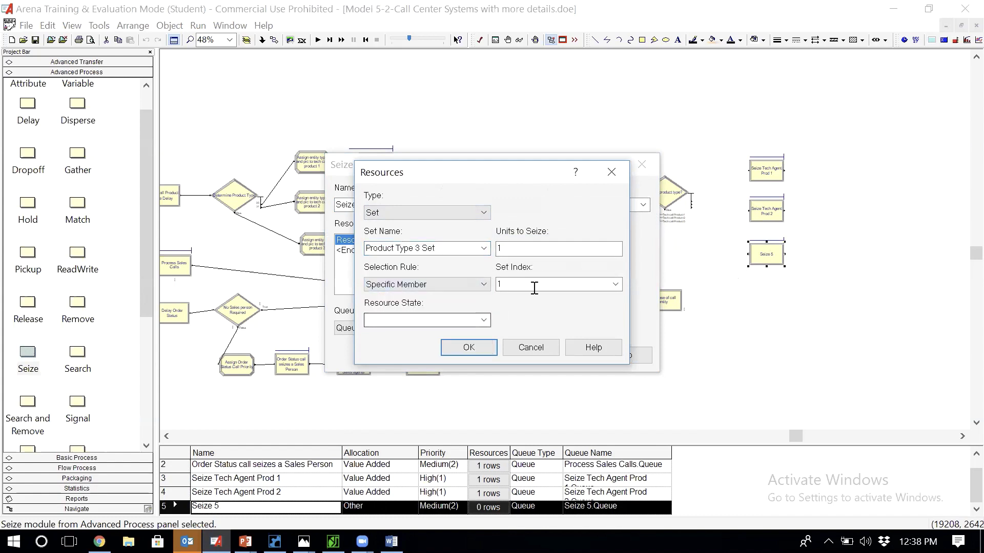
pyautogui.click(616, 284)
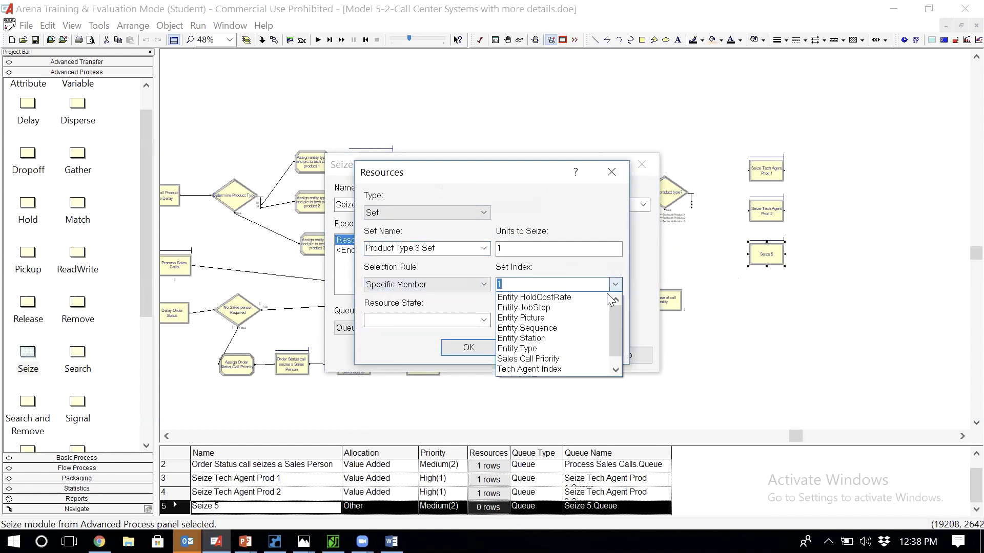
pyautogui.click(563, 368)
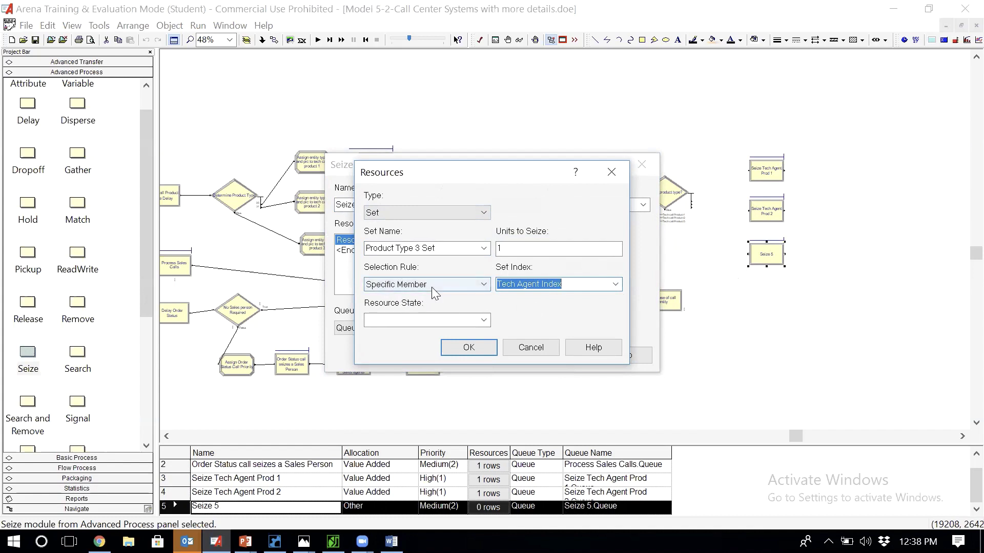
pyautogui.click(469, 349)
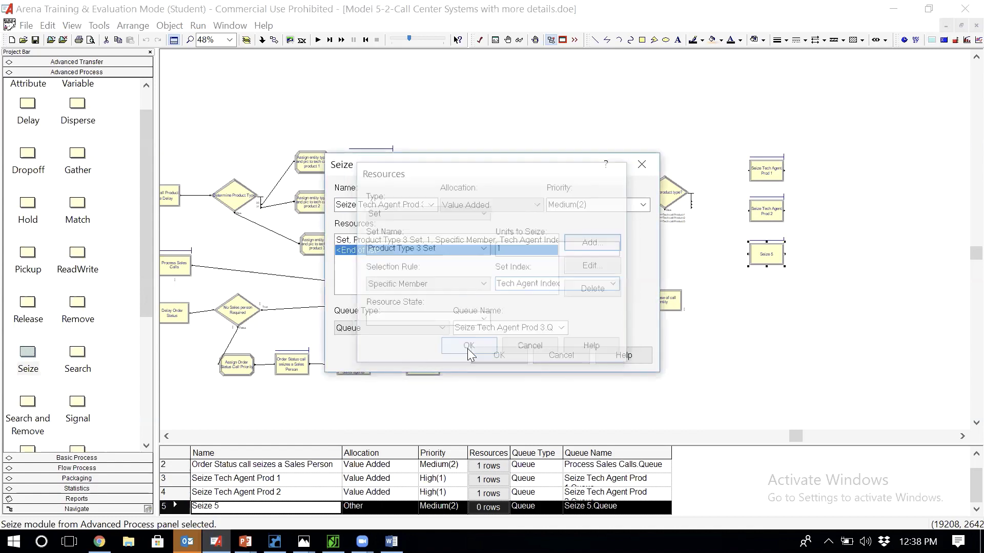
# Set the product 3 Seize module's priority to High(1), accept its settings and deselect the module
pyautogui.click(642, 205)
pyautogui.click(614, 215)
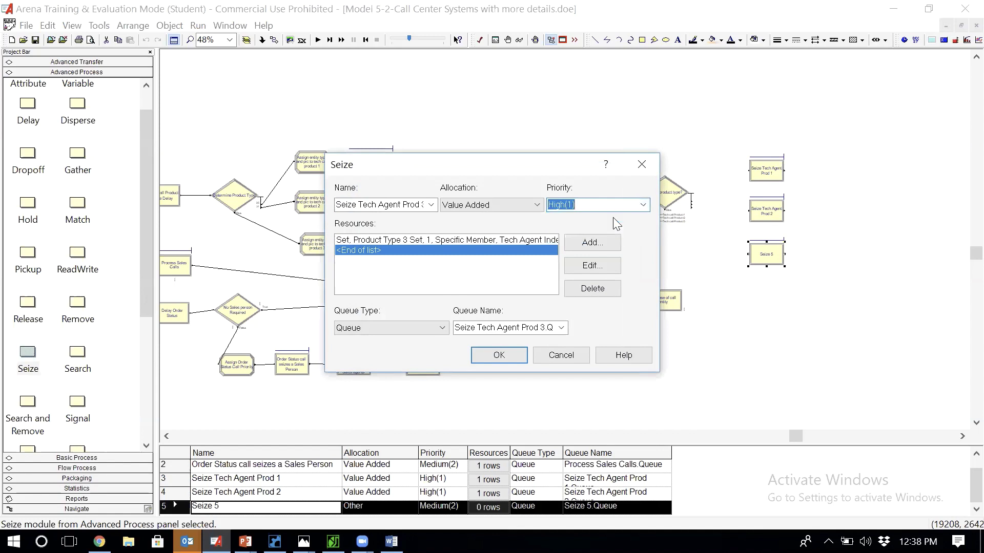
pyautogui.click(499, 356)
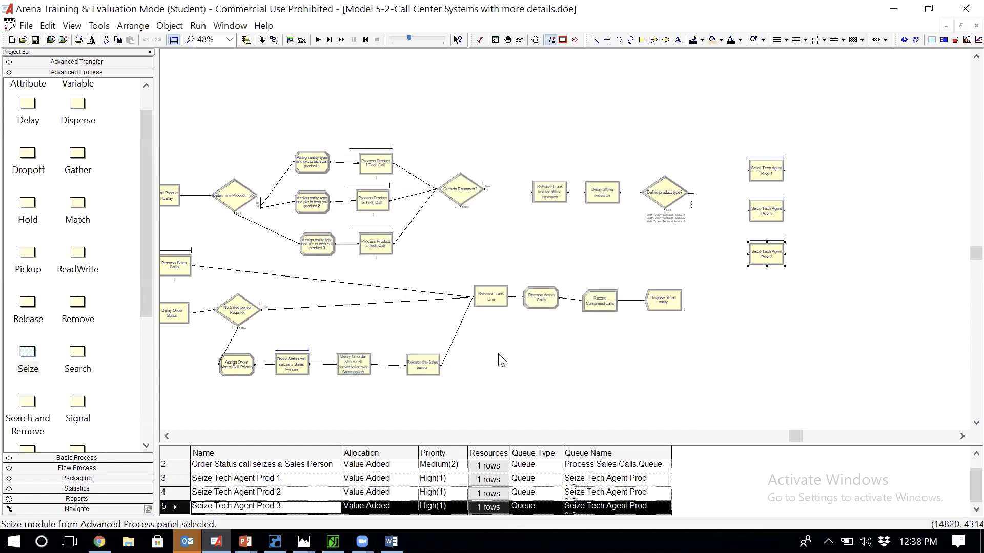
pyautogui.click(501, 360)
# Connect the True exit of Outside Research? through the offline trunk line release and the offline research delay to the product type decision
pyautogui.click(274, 40)
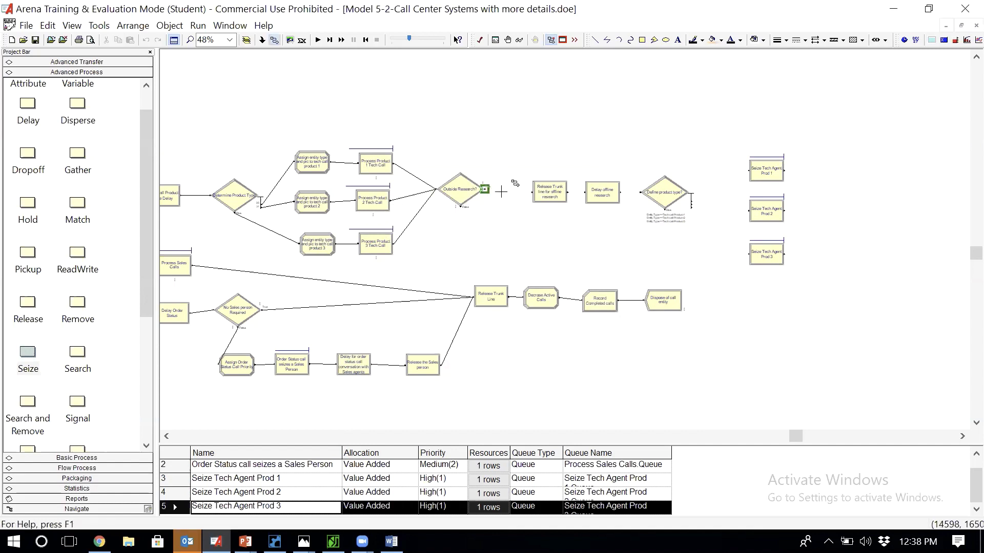
pyautogui.click(486, 189)
pyautogui.click(553, 185)
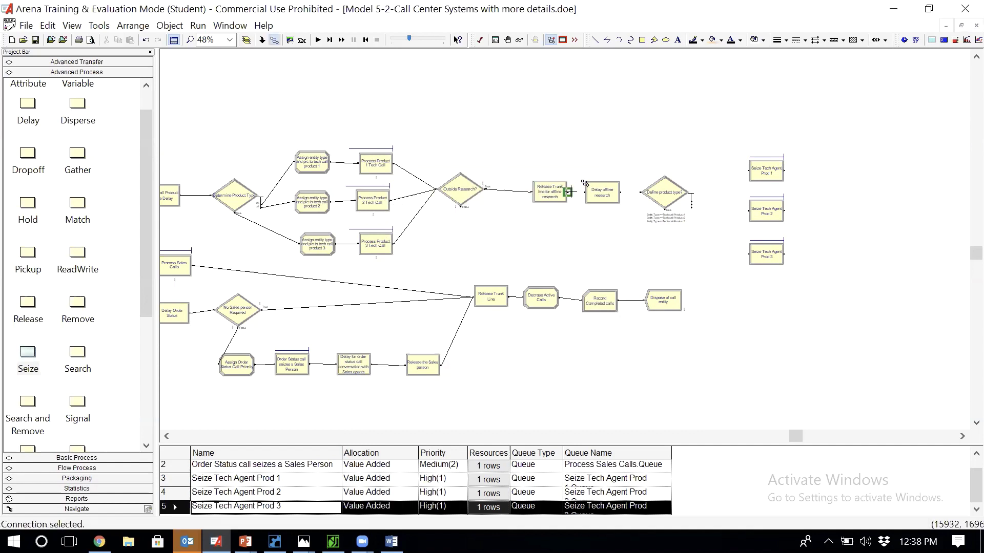
pyautogui.click(567, 192)
pyautogui.click(585, 193)
pyautogui.click(621, 193)
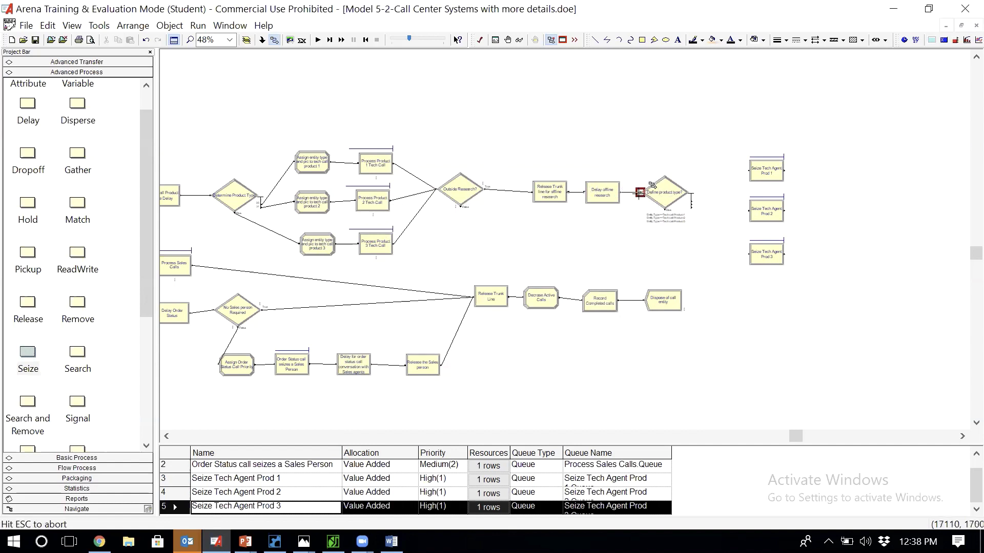
pyautogui.click(641, 192)
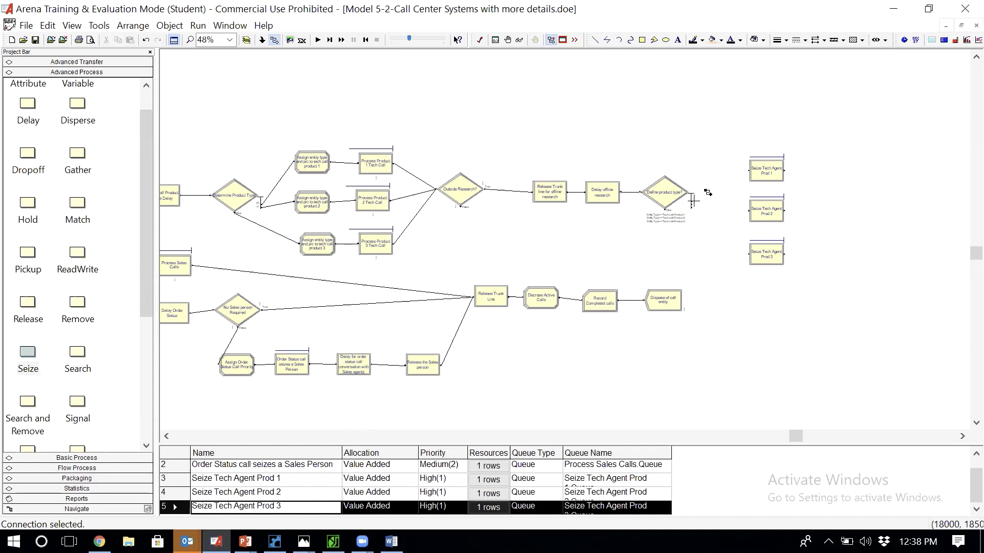
# Connect the three condition exits of the offline product type decision to Seize Tech Agent Prod 1, 2 and 3 respectively
pyautogui.click(705, 193)
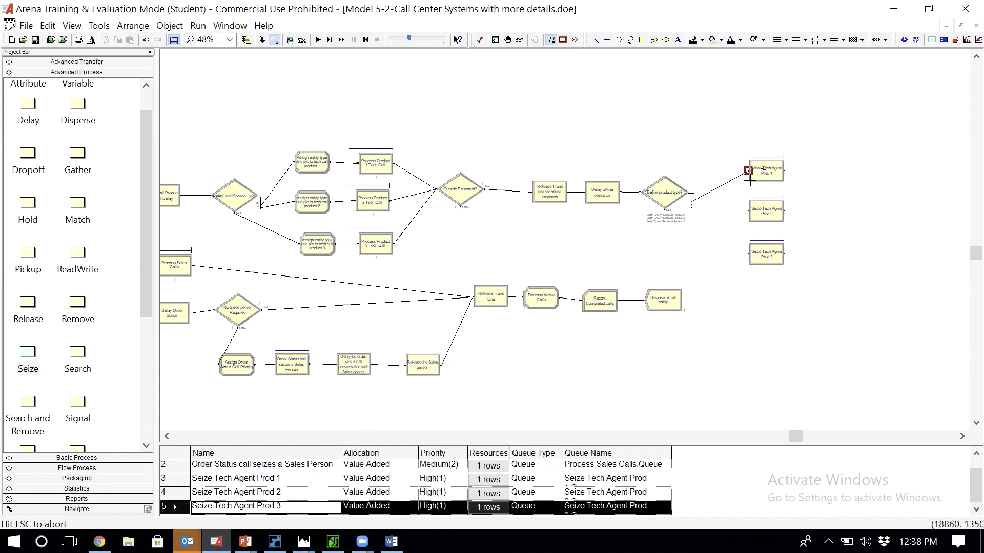
pyautogui.click(748, 171)
pyautogui.click(704, 196)
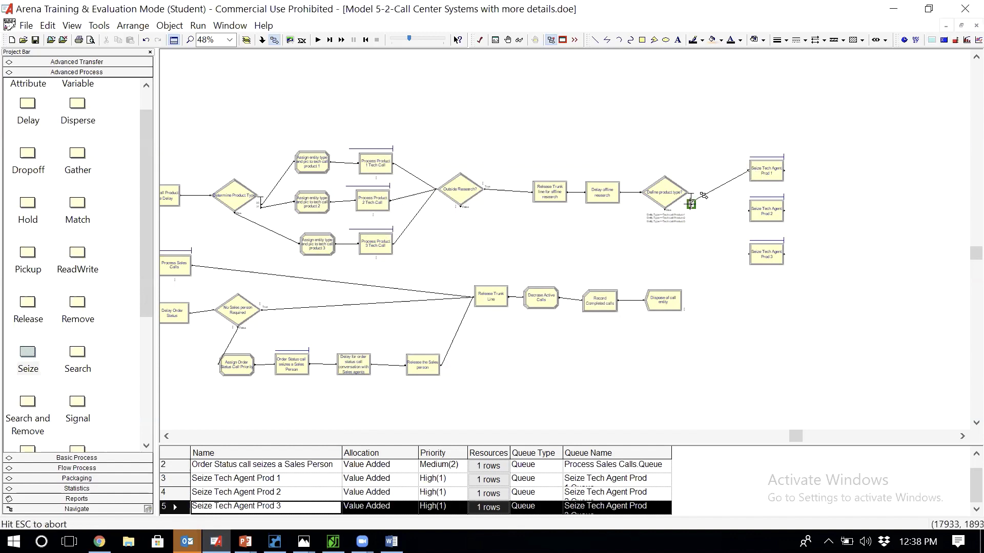
pyautogui.click(761, 204)
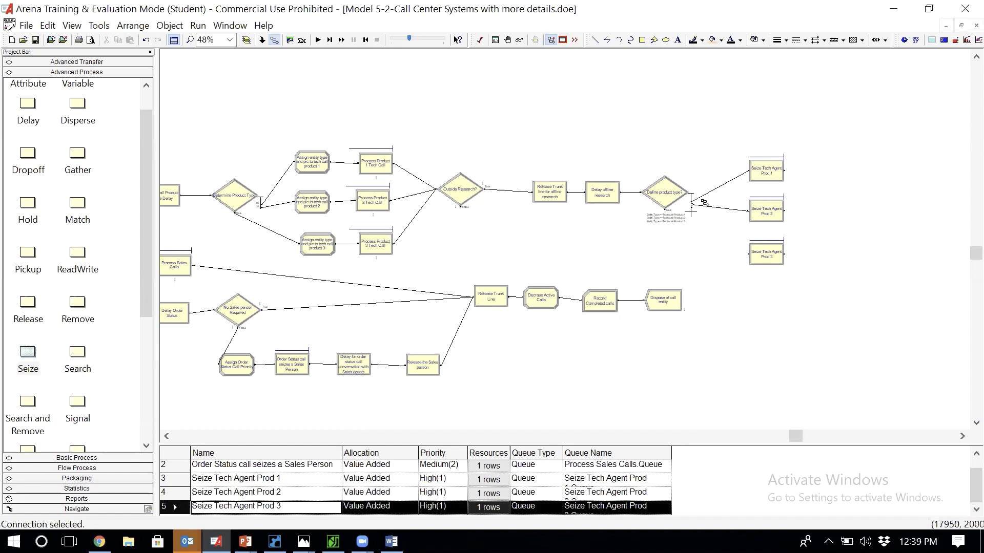
pyautogui.click(690, 204)
pyautogui.click(763, 250)
pyautogui.click(778, 282)
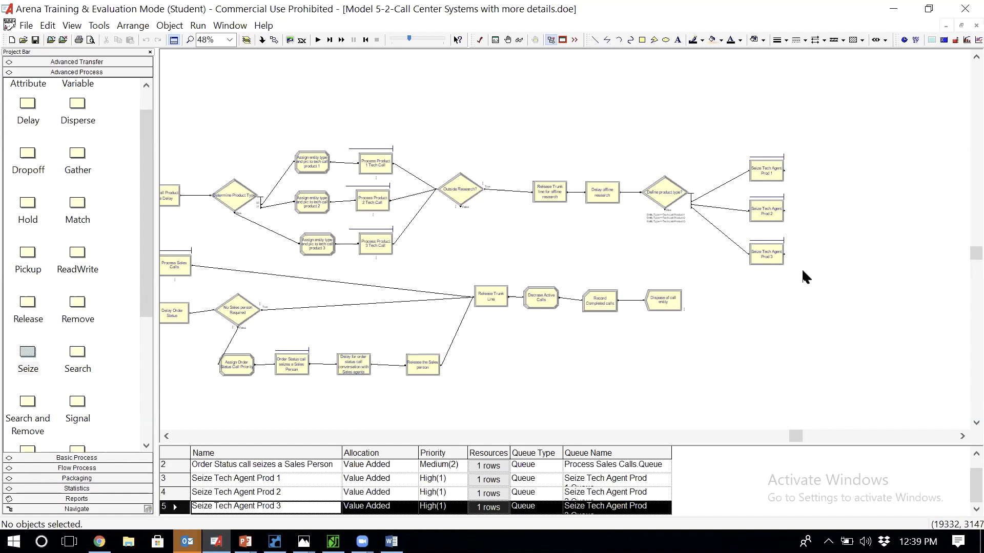
# Place a Process module from the basic process modules just after Seize Tech Agent Prod 1
pyautogui.click(961, 438)
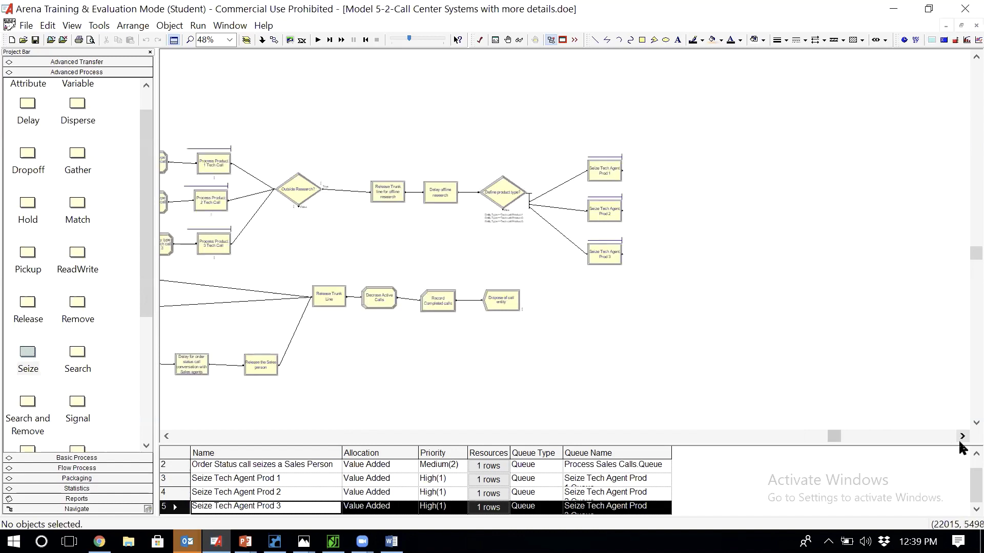
pyautogui.click(961, 439)
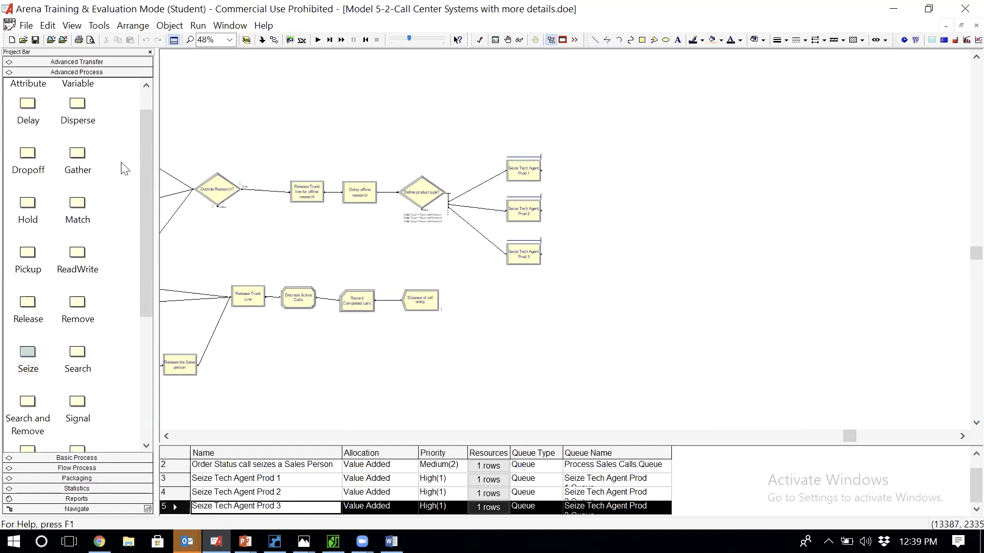
pyautogui.click(91, 458)
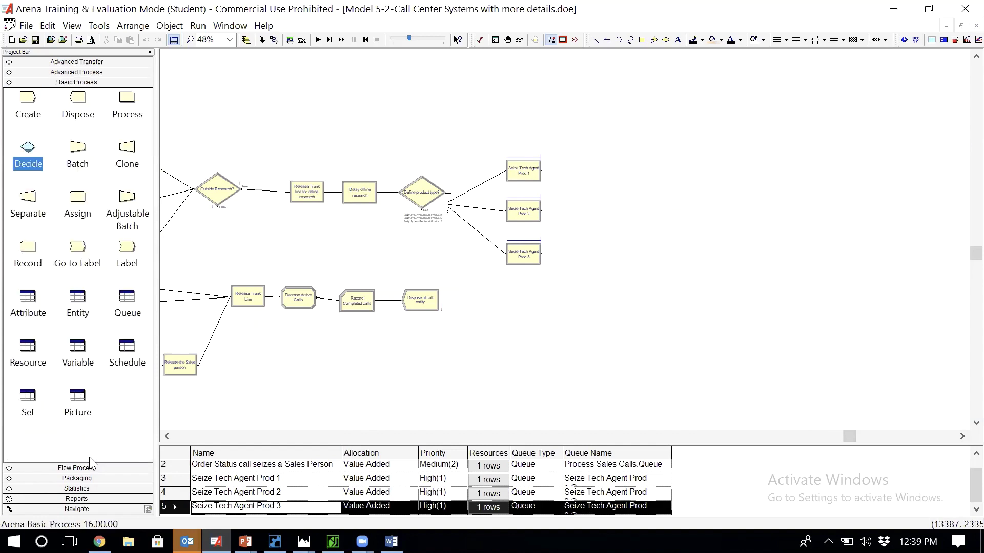
pyautogui.click(128, 104)
pyautogui.moveTo(127, 103); pyautogui.dragTo(630, 171)
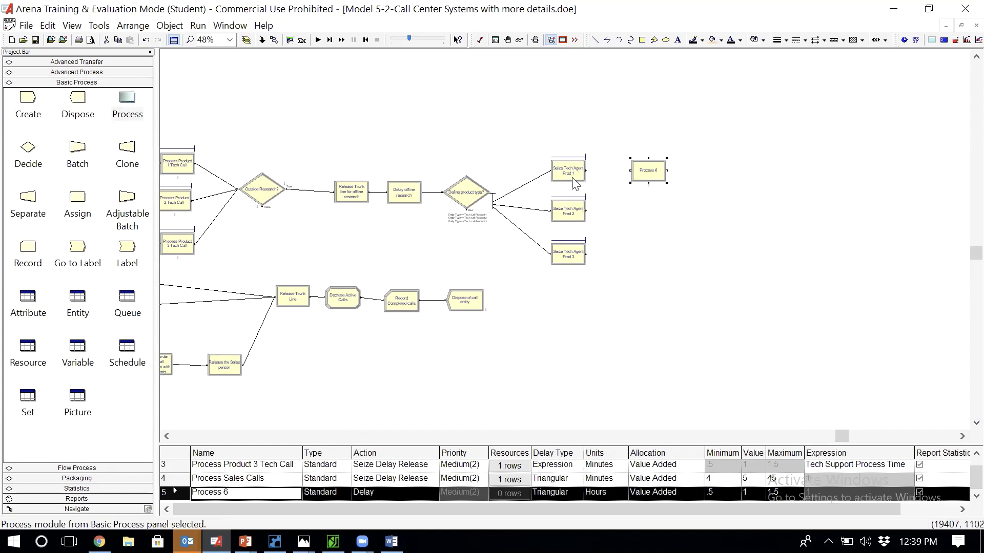
# Name the new Process module "Return Call Type 1" and set its action to Seize Delay
pyautogui.doubleClick(660, 174)
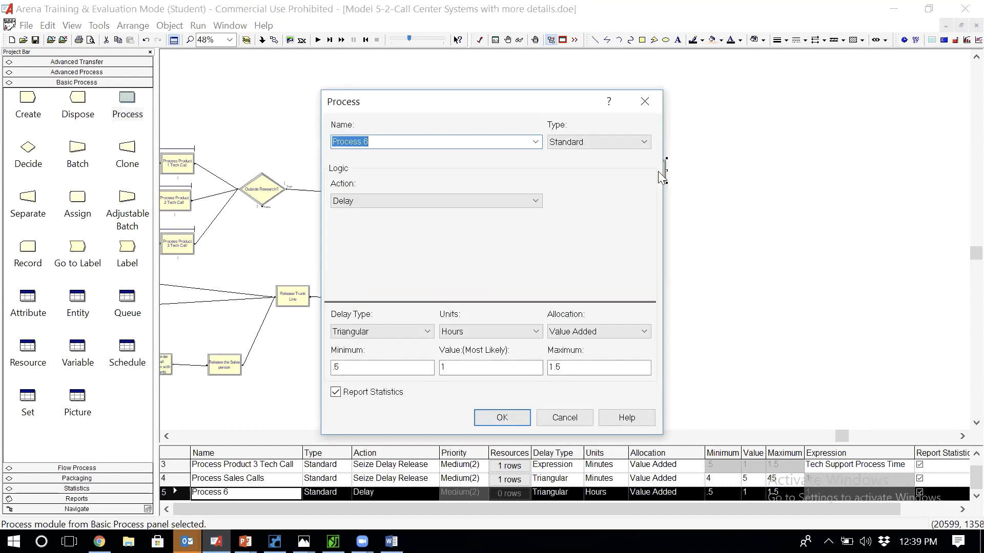
pyautogui.write('Return Call Type 1')
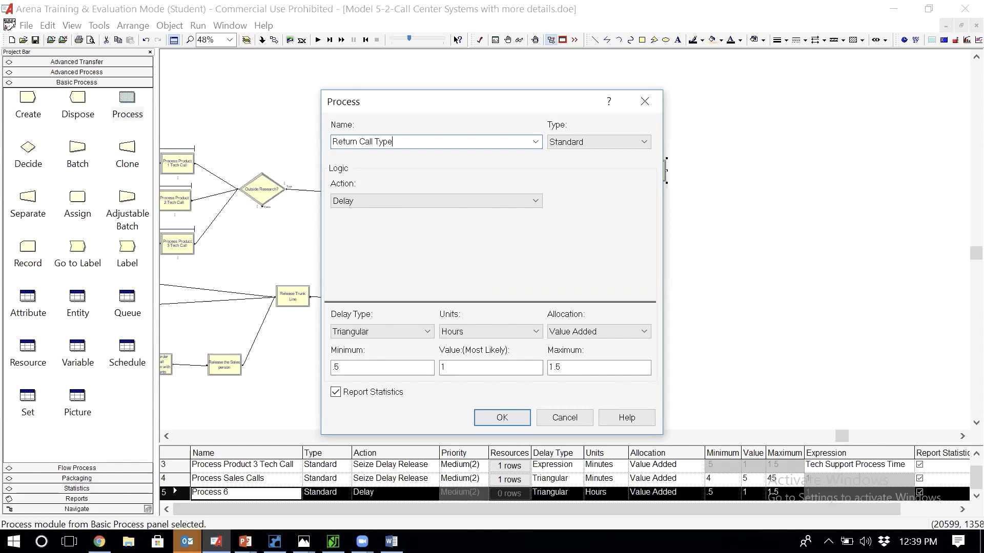
pyautogui.click(511, 203)
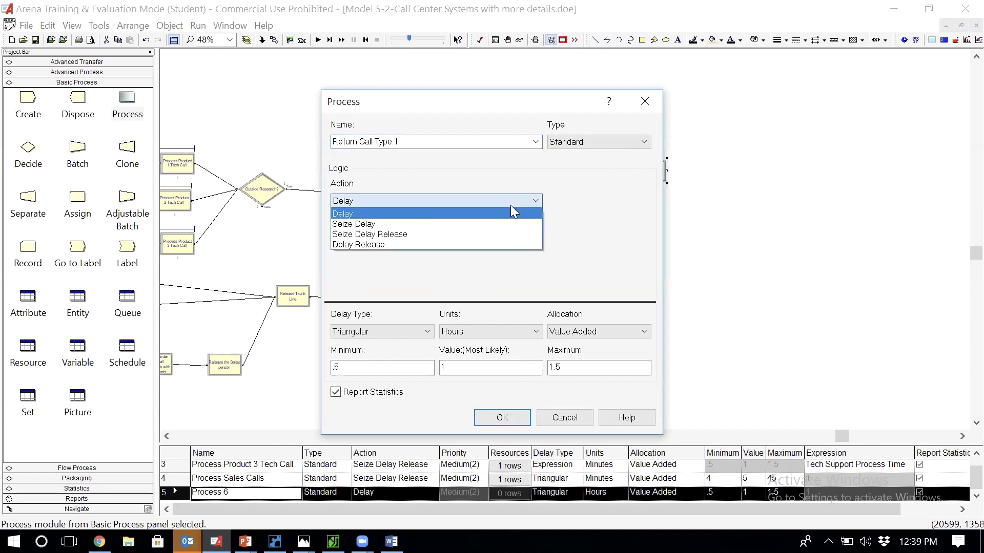
pyautogui.click(502, 223)
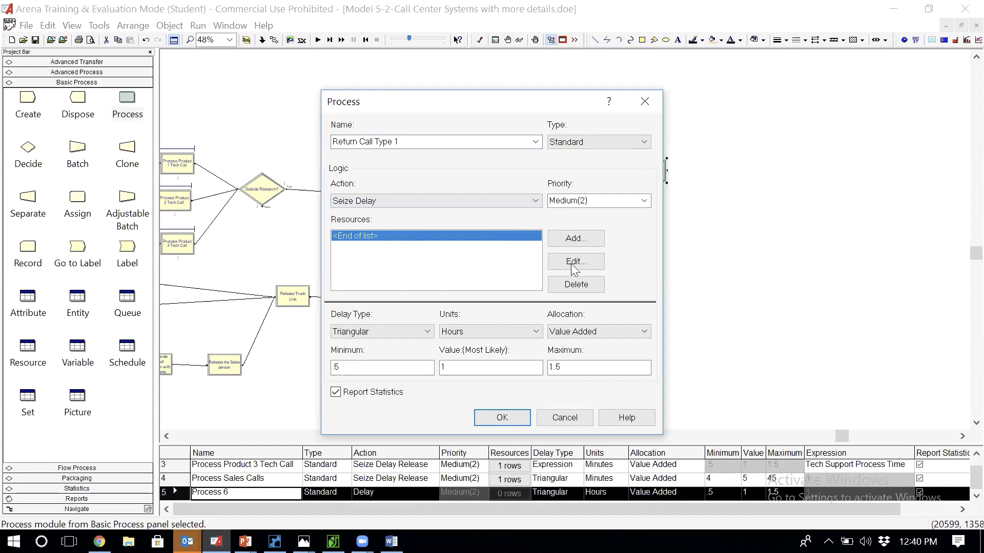
# Add the Trunk Line resource to the Return Call Type 1 process and accept it
pyautogui.click(588, 238)
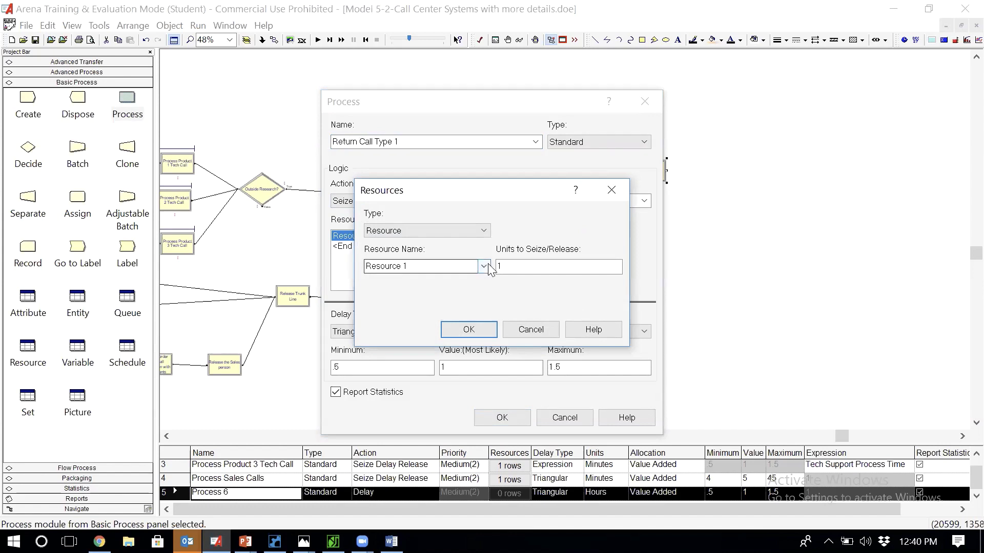
pyautogui.click(483, 266)
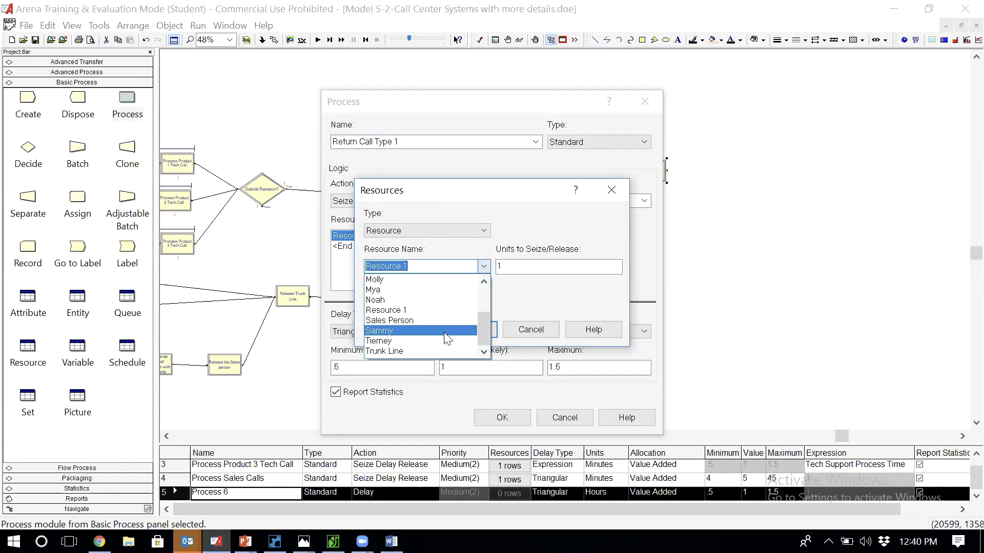
pyautogui.click(442, 348)
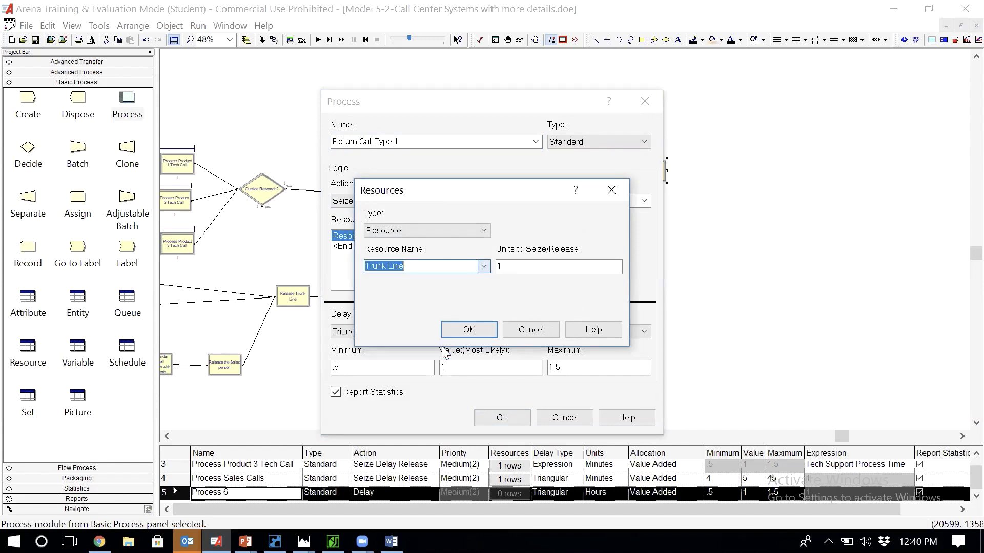
pyautogui.click(481, 330)
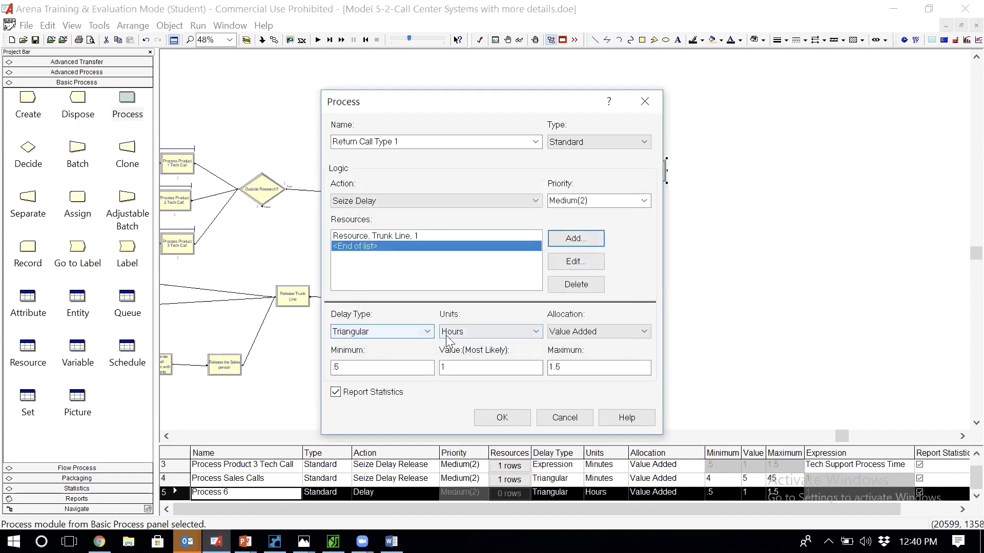
# Set the Return Call Type 1 triangular delay to minutes with minimum 2, most likely 4 and maximum 9, and accept the module
pyautogui.click(472, 332)
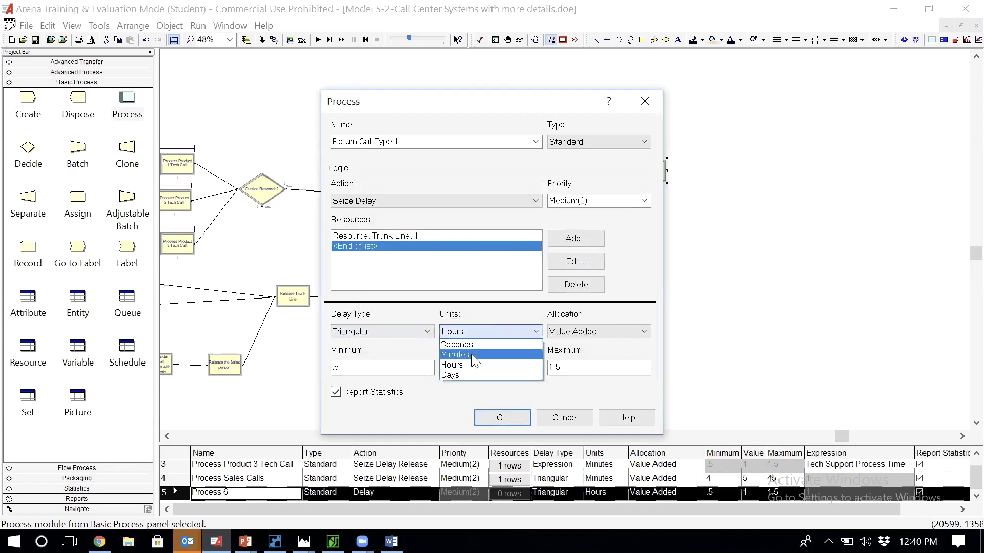
pyautogui.click(471, 355)
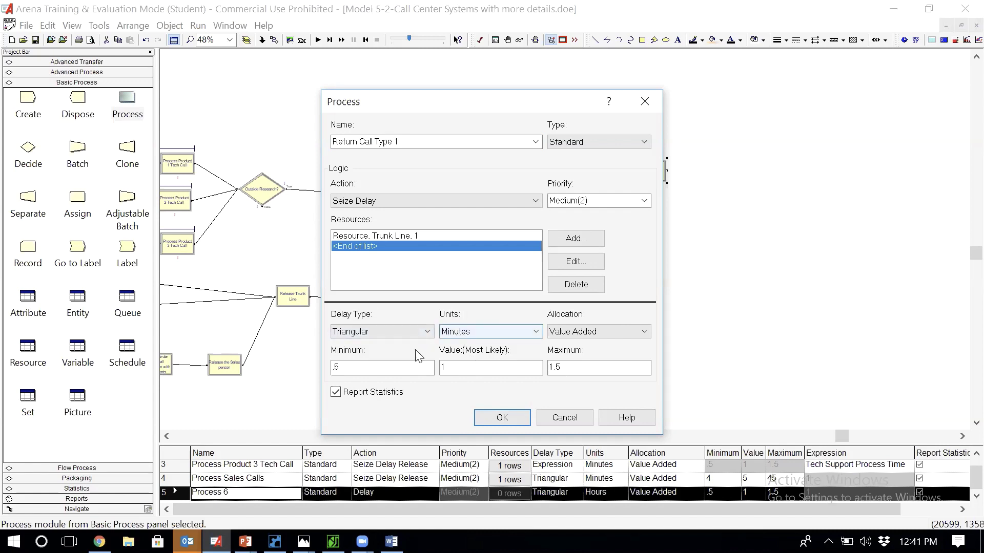
pyautogui.doubleClick(393, 367)
pyautogui.write('2')
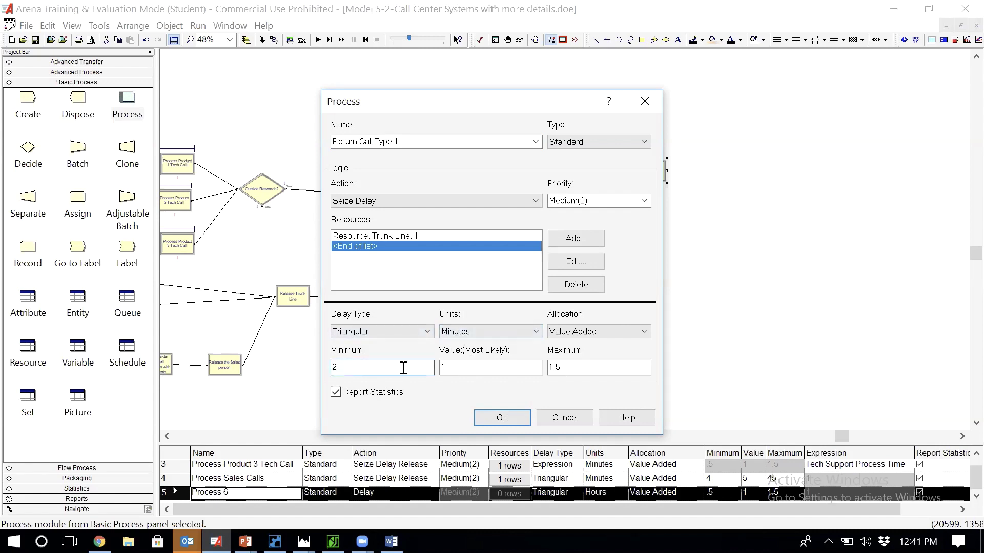
pyautogui.doubleClick(455, 368)
pyautogui.write('4')
pyautogui.doubleClick(578, 365)
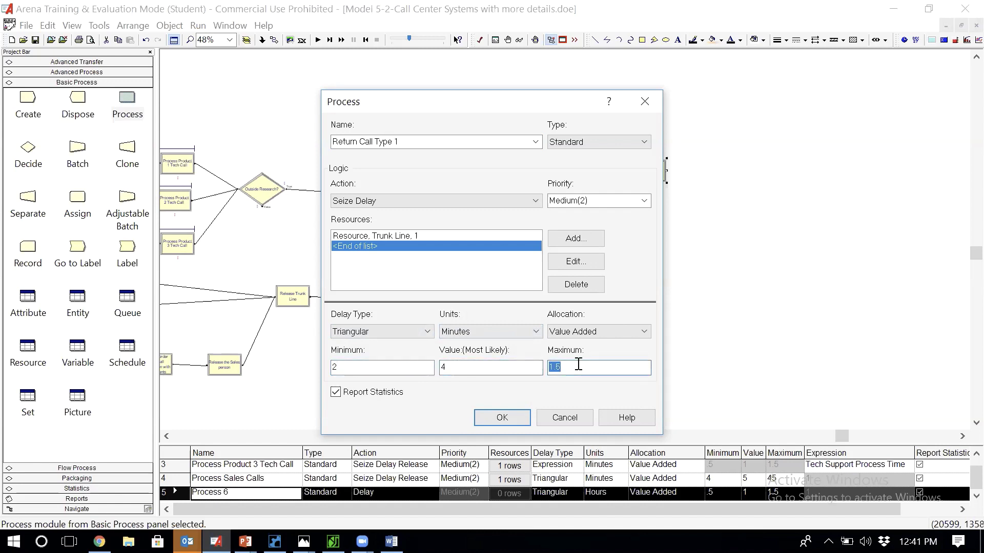
pyautogui.write('9')
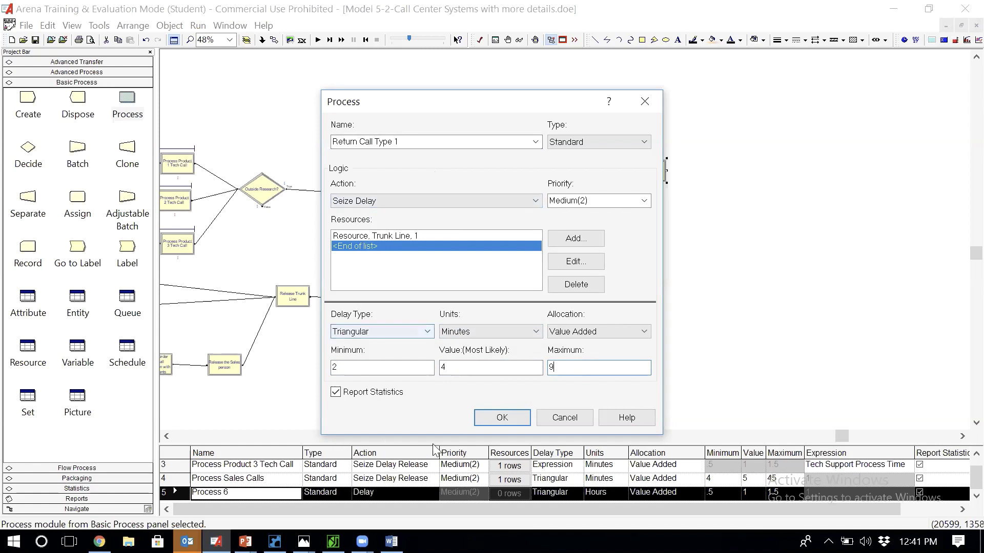
pyautogui.click(514, 415)
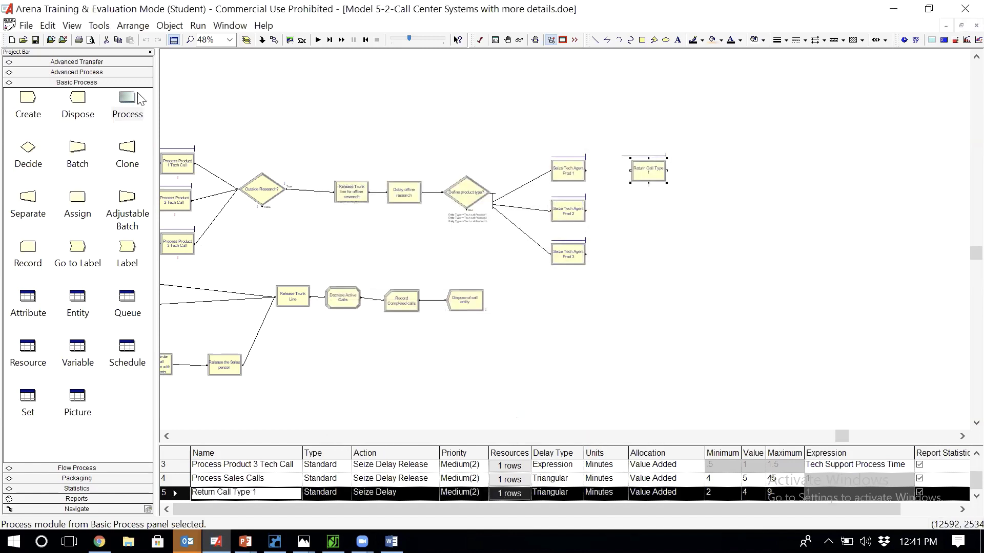
# Place two more Process modules below Return Call Type 1 and delete the automatic connections between them
pyautogui.moveTo(127, 99); pyautogui.dragTo(630, 210)
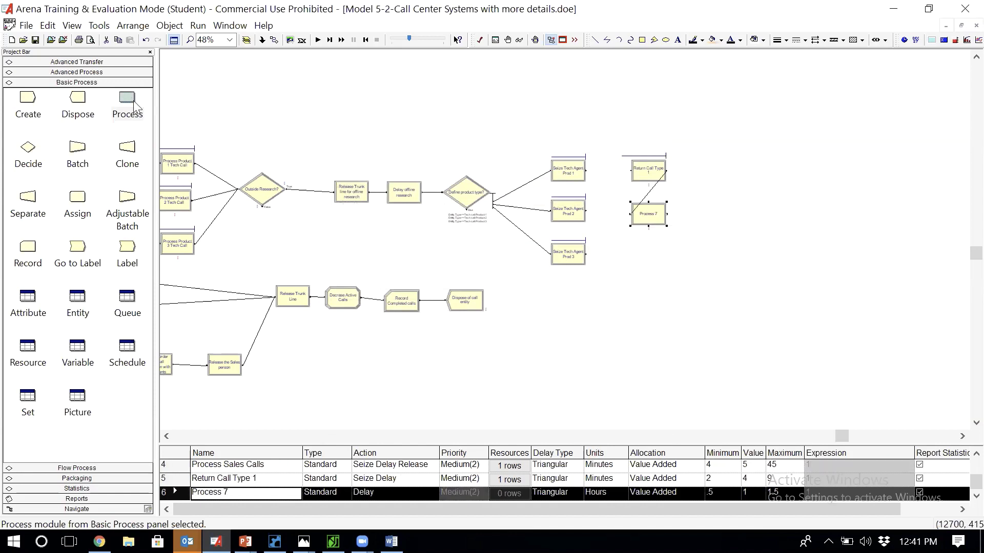
pyautogui.moveTo(128, 101); pyautogui.dragTo(627, 271)
pyautogui.click(648, 196)
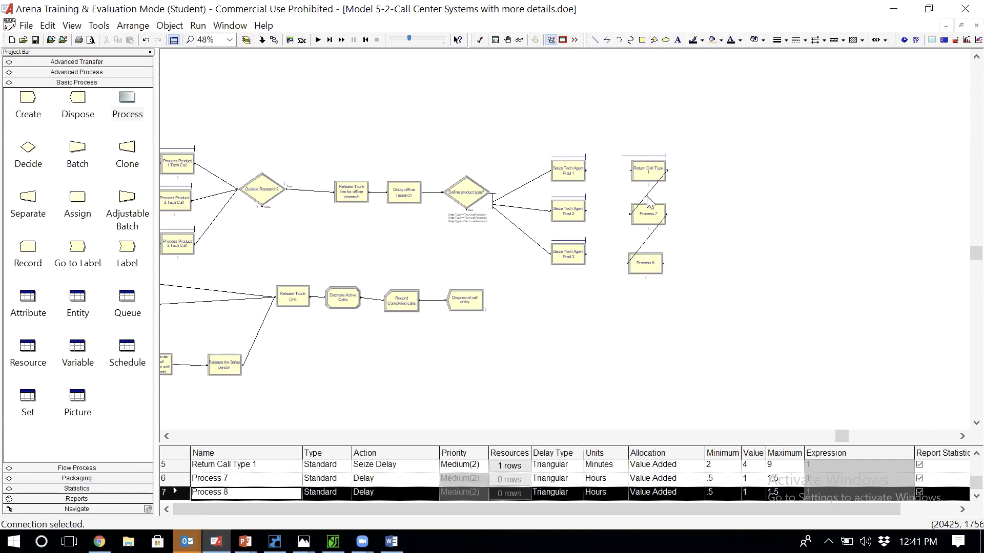
pyautogui.press('Delete')
pyautogui.doubleClick(641, 176)
pyautogui.click(400, 141)
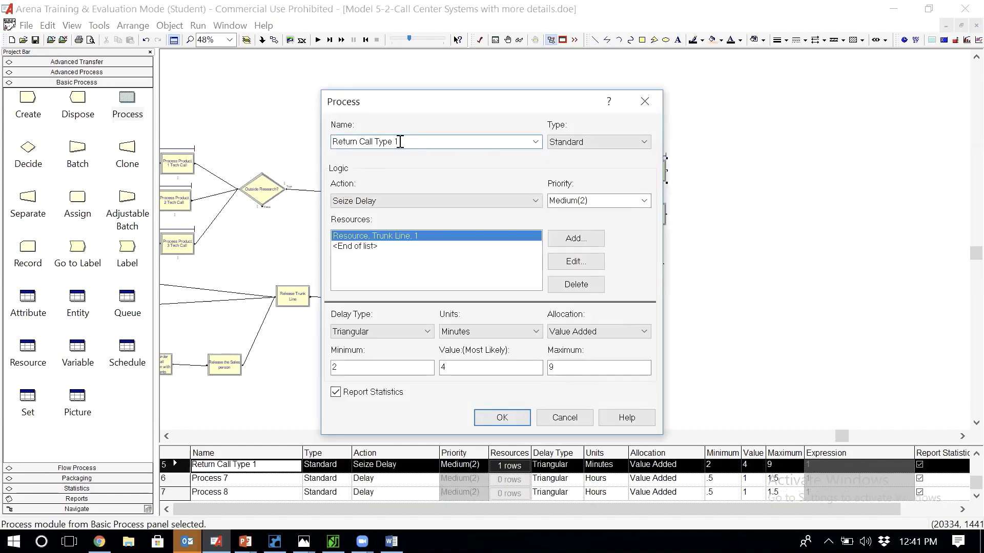
pyautogui.press('Return')
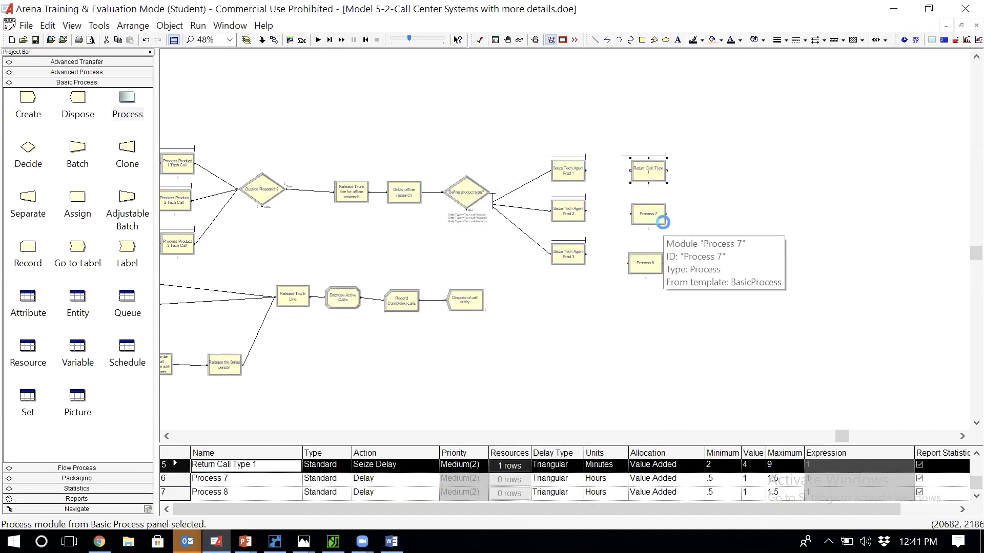
pyautogui.doubleClick(665, 225)
pyautogui.write('Seize Tech Agent Prod 1')
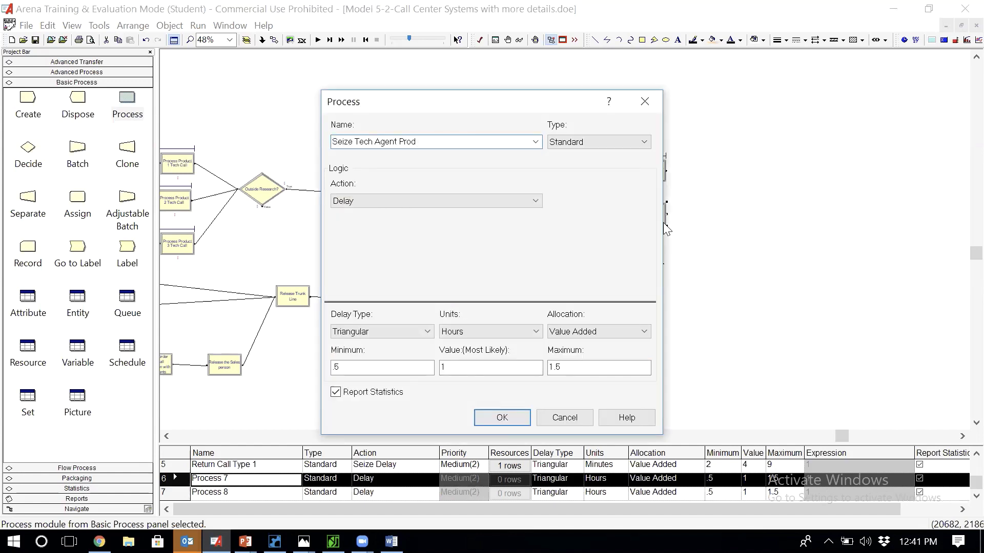
pyautogui.press('Escape')
# Copy the Return Call Type 1 name to the process directly below it as "Return Call Type 2" and set its action to Seize Delay
pyautogui.doubleClick(635, 168)
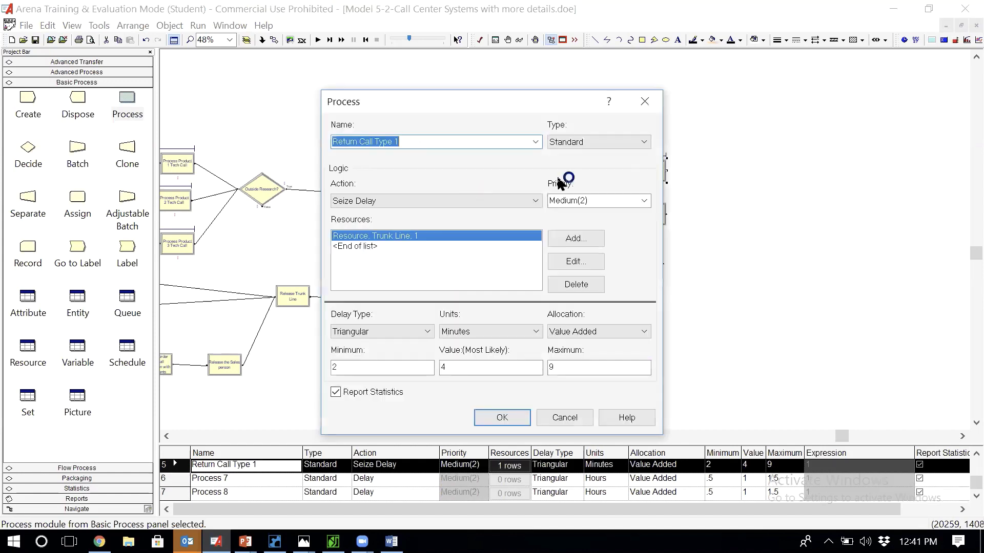
pyautogui.click(416, 141)
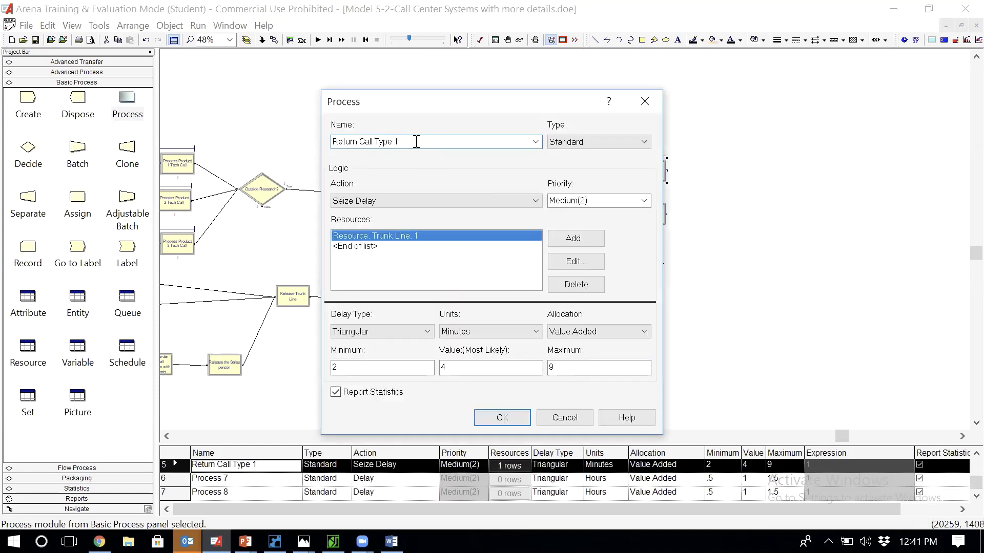
pyautogui.moveTo(413, 141); pyautogui.dragTo(306, 141)
pyautogui.hotkey('ctrl', 'c')
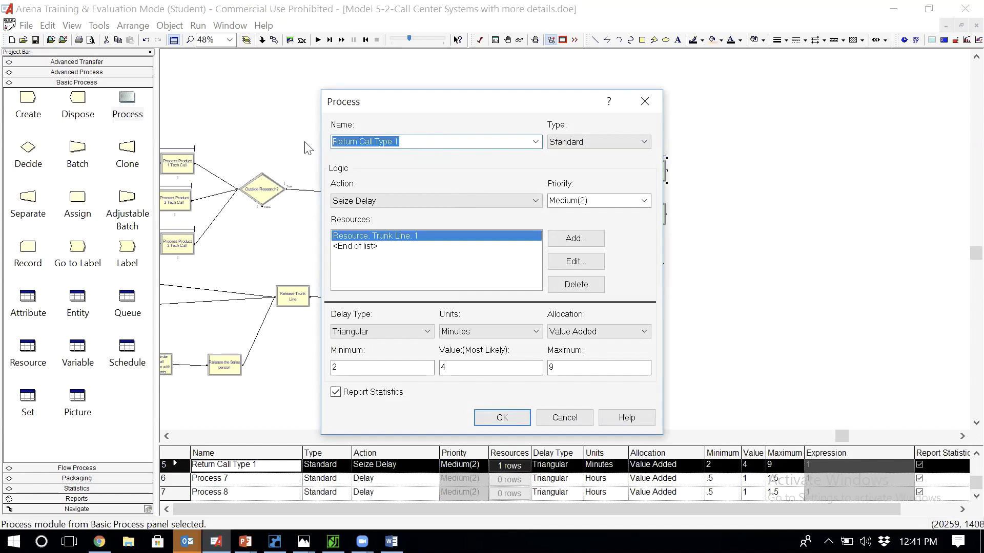
pyautogui.press('Return')
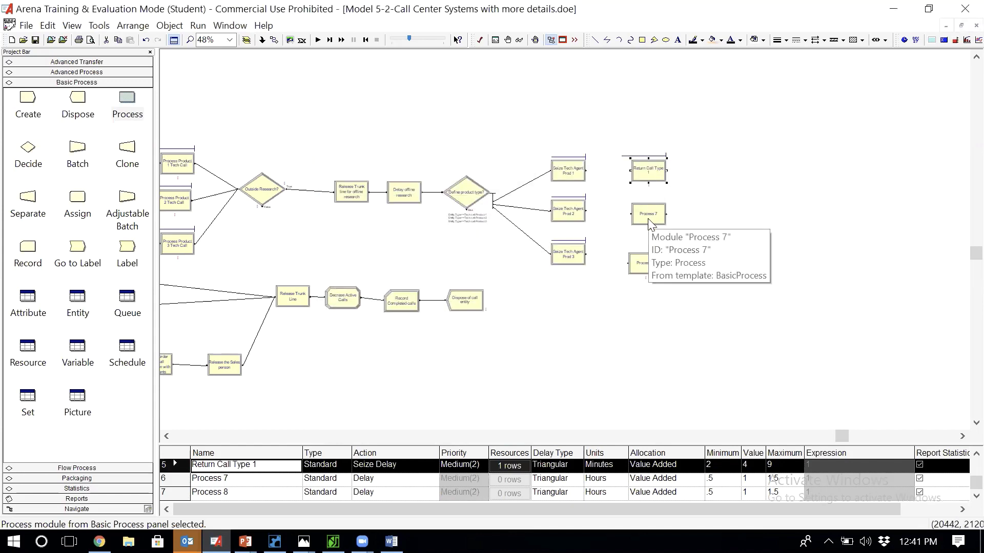
pyautogui.doubleClick(648, 220)
pyautogui.hotkey('ctrl', 'v')
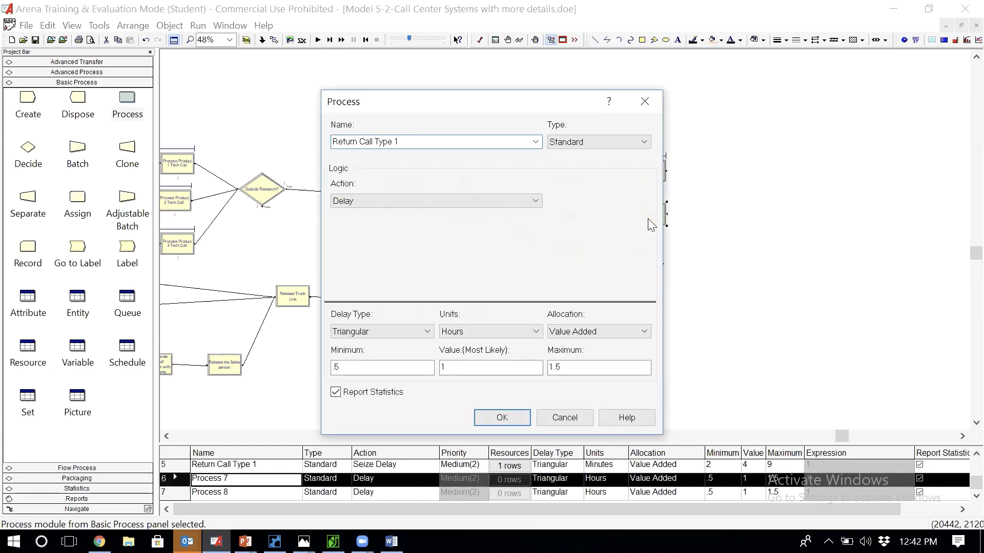
pyautogui.press('BackSpace')
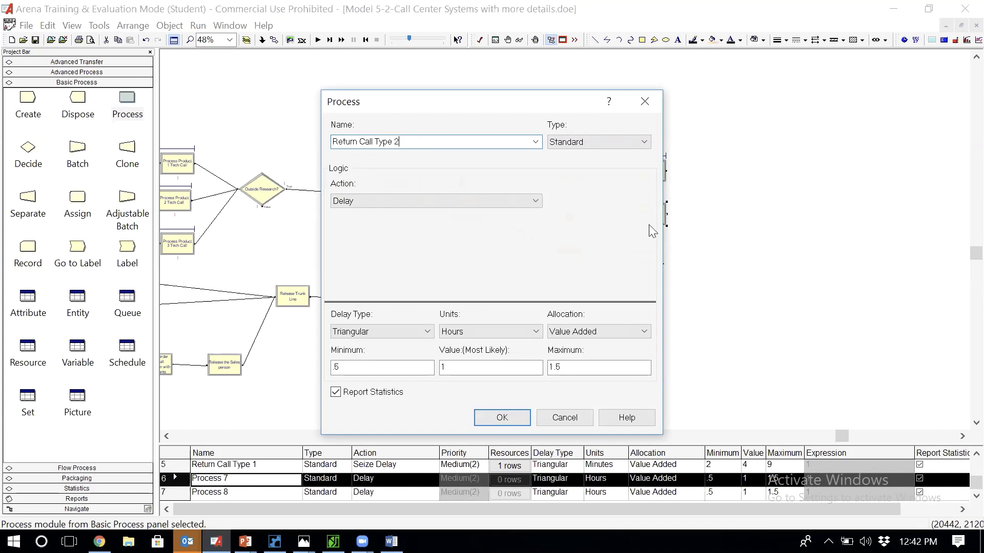
pyautogui.click(502, 200)
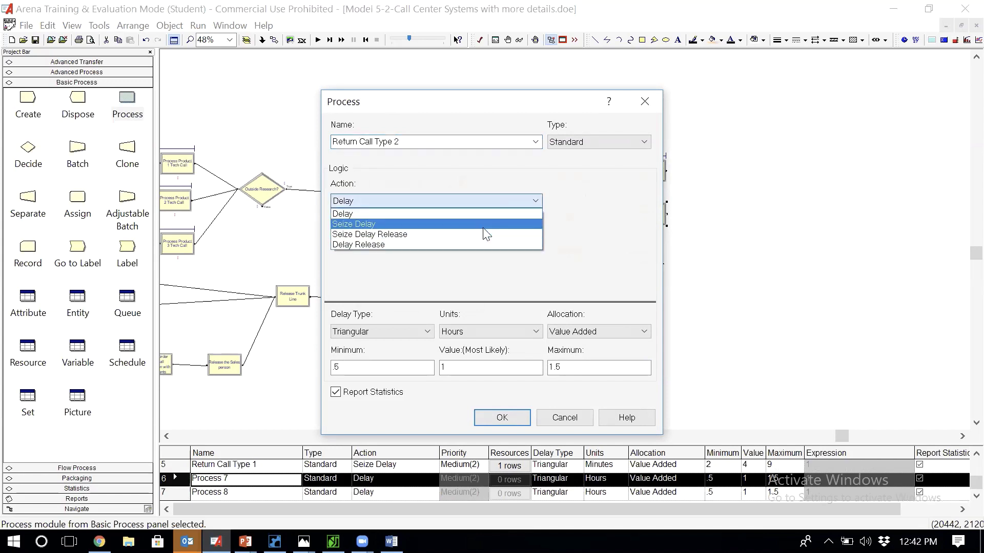
pyautogui.click(483, 226)
# Add the Trunk Line resource to the Return Call Type 2 process
pyautogui.click(584, 239)
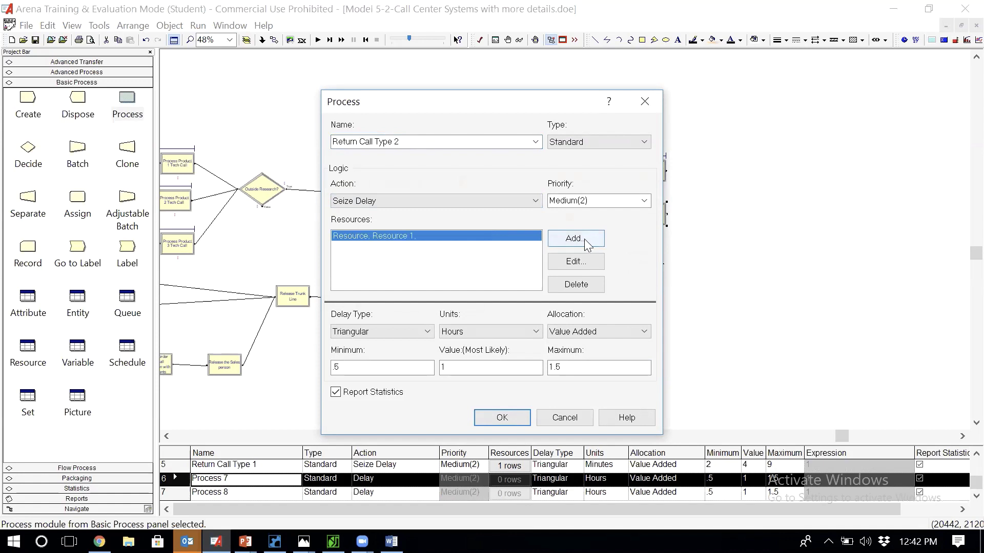
pyautogui.click(482, 267)
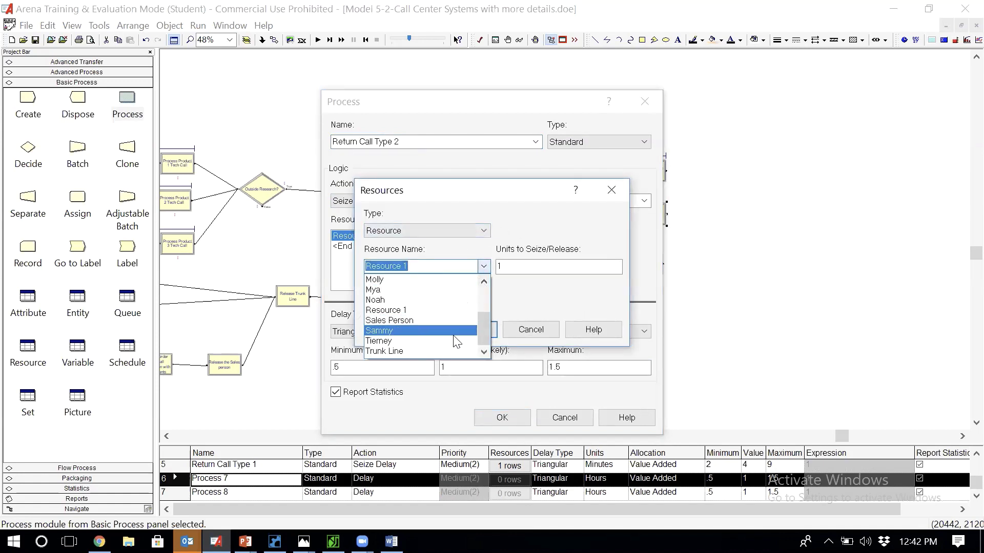
pyautogui.click(451, 353)
pyautogui.click(469, 329)
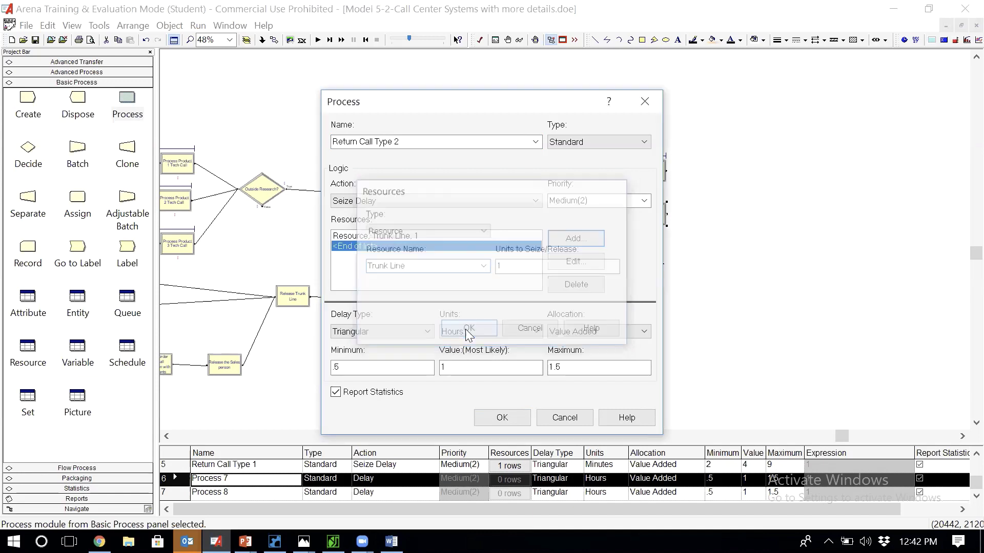
# Set the Return Call Type 2 triangular delay to minutes with minimum 2, most likely 4 and maximum 9, and accept the module
pyautogui.click(467, 334)
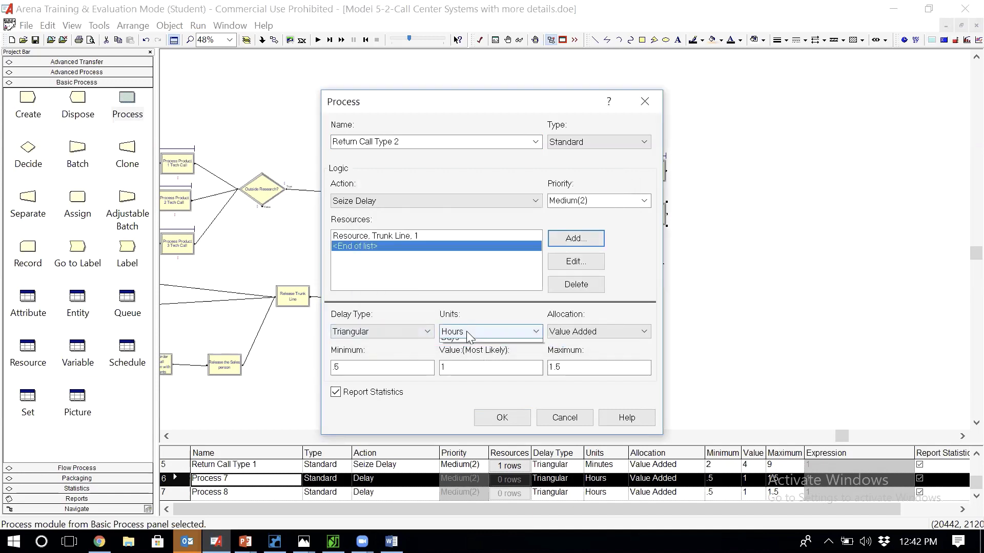
pyautogui.click(464, 353)
pyautogui.click(410, 366)
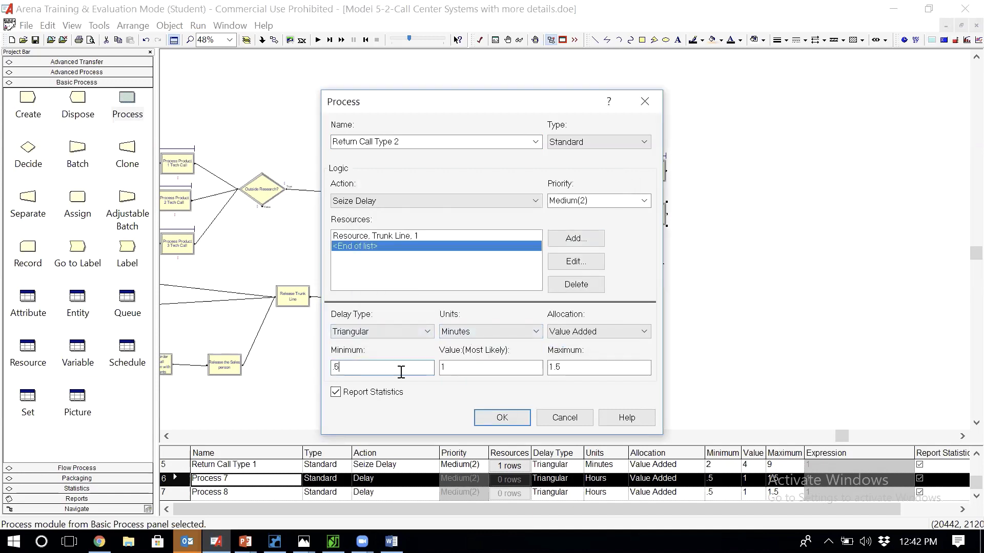
pyautogui.write('2')
pyautogui.click(468, 368)
pyautogui.write('2')
pyautogui.click(451, 368)
pyautogui.write('4')
pyautogui.press('BackSpace')
pyautogui.press('BackSpace')
pyautogui.write('4')
pyautogui.click(557, 367)
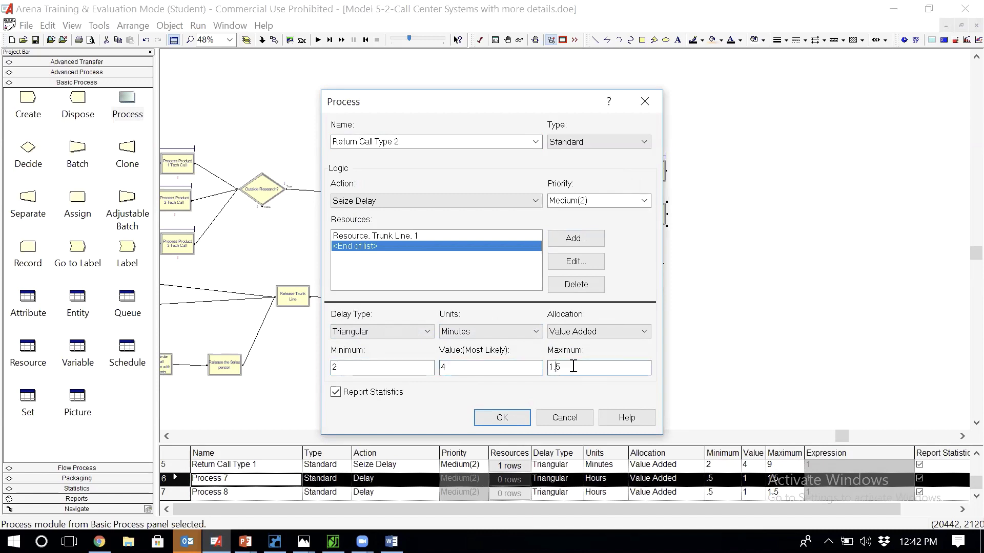
pyautogui.write('9')
pyautogui.click(503, 418)
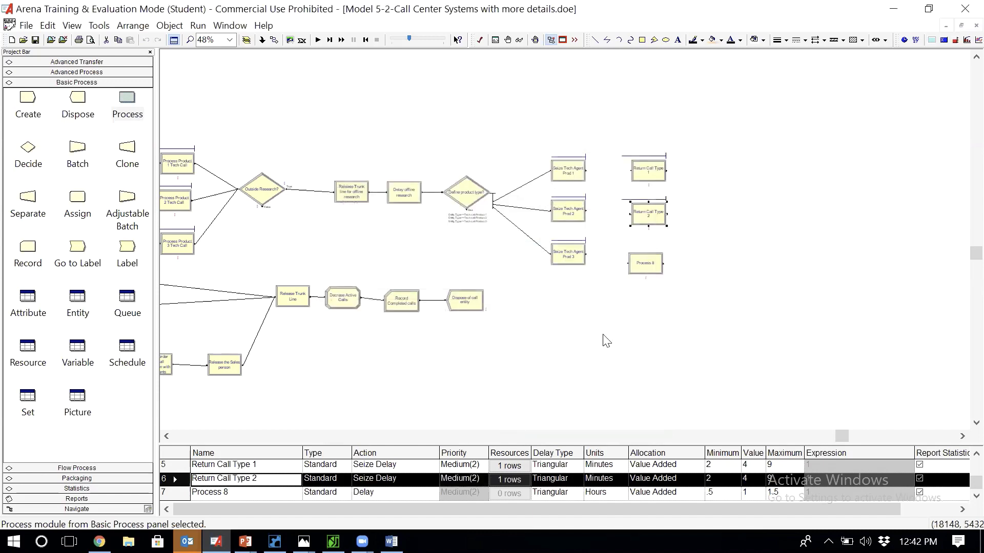
# Name the lowest new Process module "Return Call Type 3" and set its action to Seize Delay
pyautogui.doubleClick(643, 264)
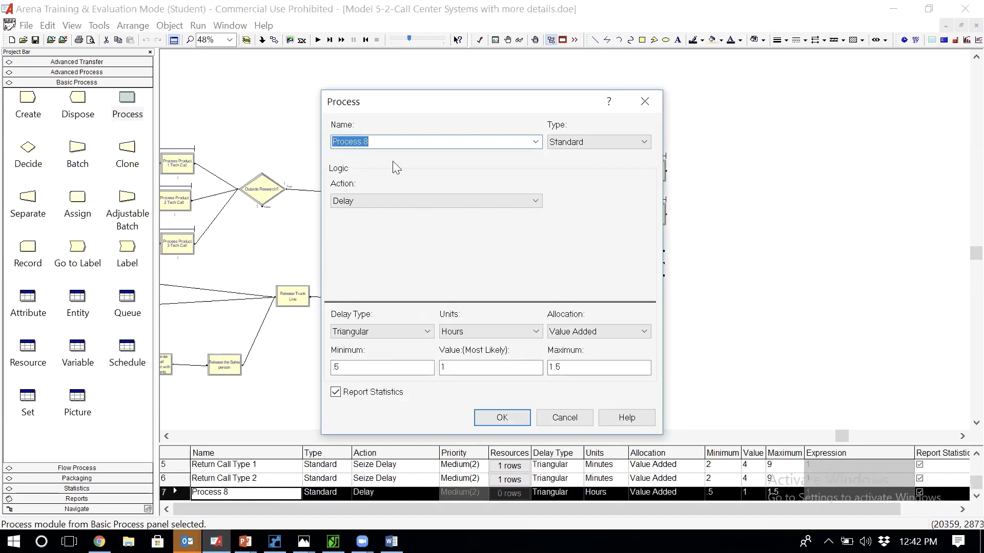
pyautogui.write('Return Call Type 1')
pyautogui.click(453, 200)
pyautogui.click(398, 226)
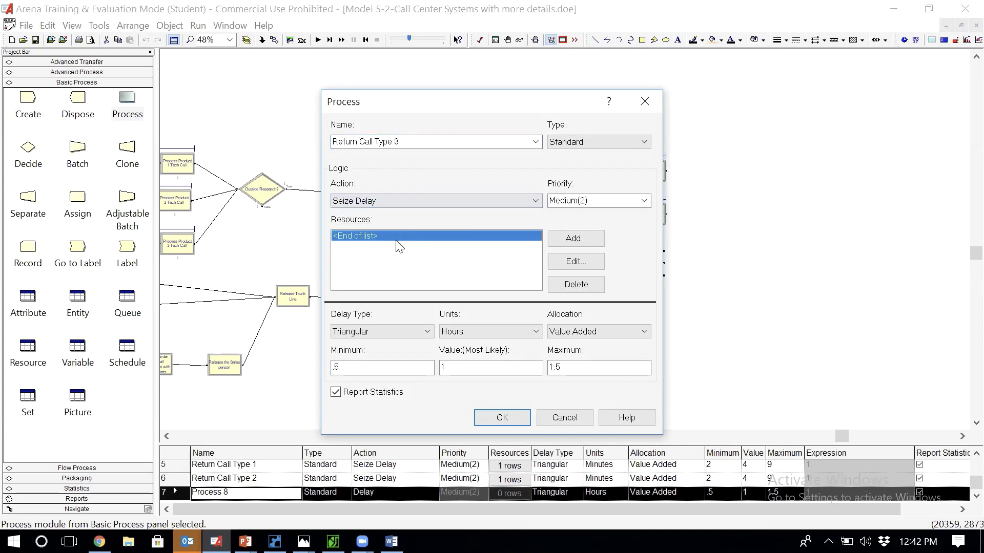
# Set the Return Call Type 3 triangular delay to minutes with minimum 2, most likely 4 and maximum 9, and try to accept the module
pyautogui.click(450, 332)
pyautogui.click(461, 353)
pyautogui.click(402, 367)
pyautogui.doubleClick(408, 366)
pyautogui.write('2')
pyautogui.doubleClick(445, 367)
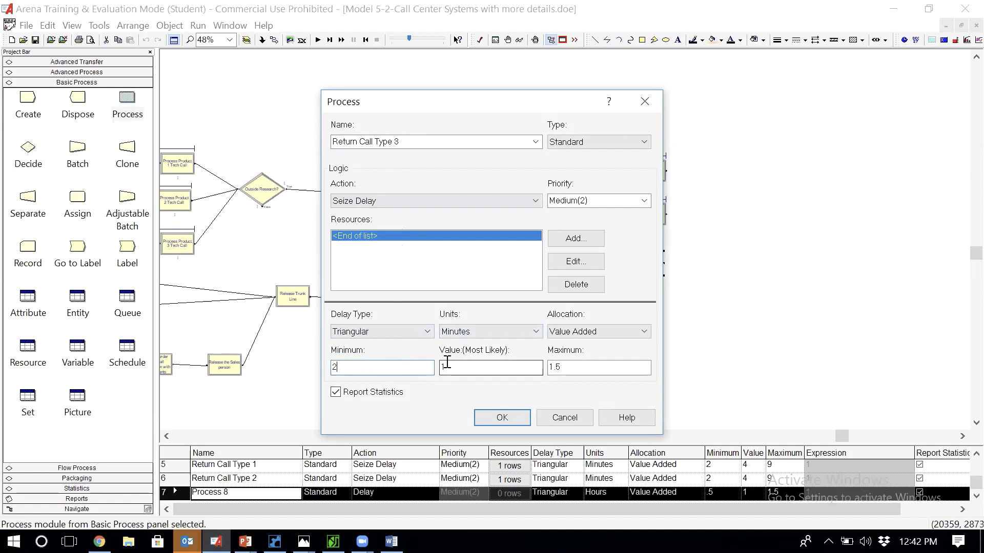
pyautogui.write('4')
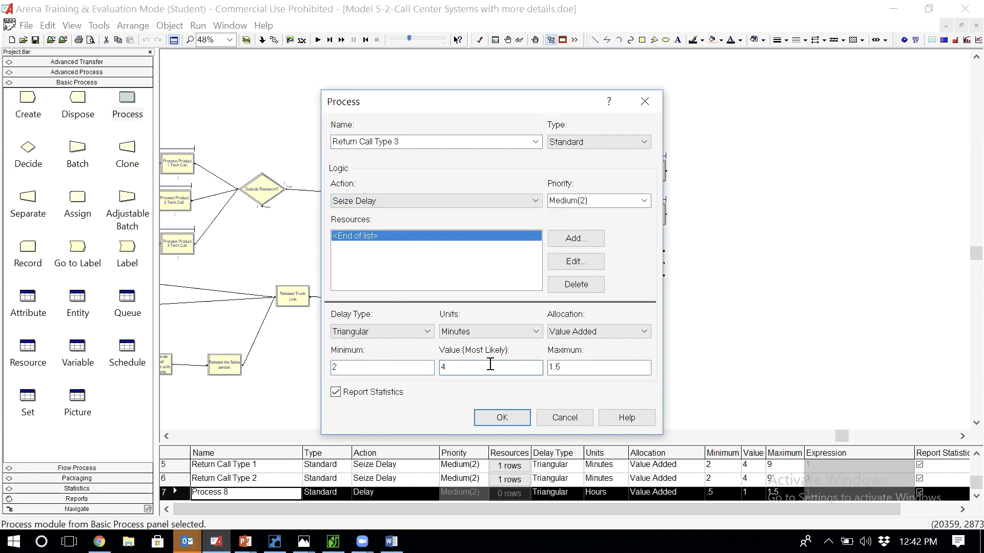
pyautogui.doubleClick(590, 364)
pyautogui.write('9')
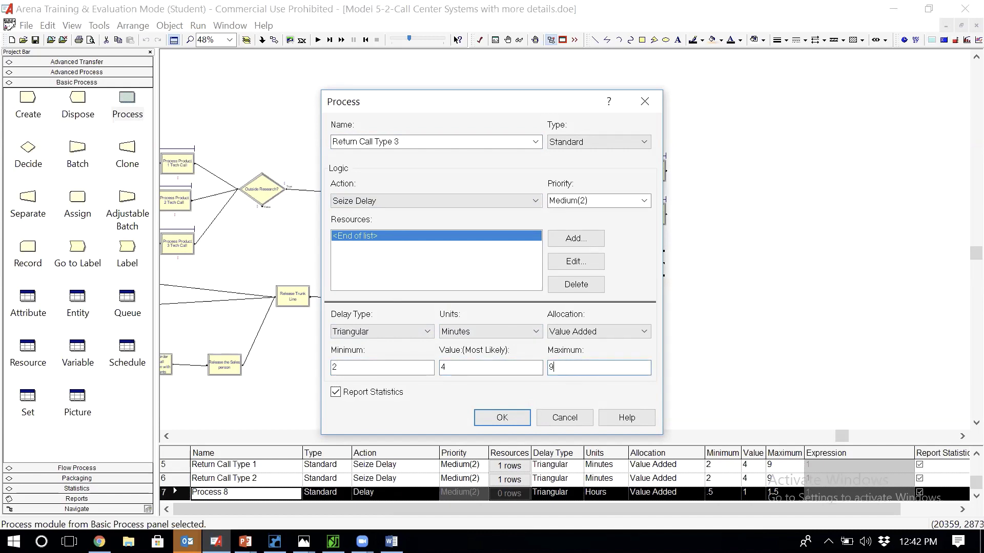
pyautogui.click(514, 417)
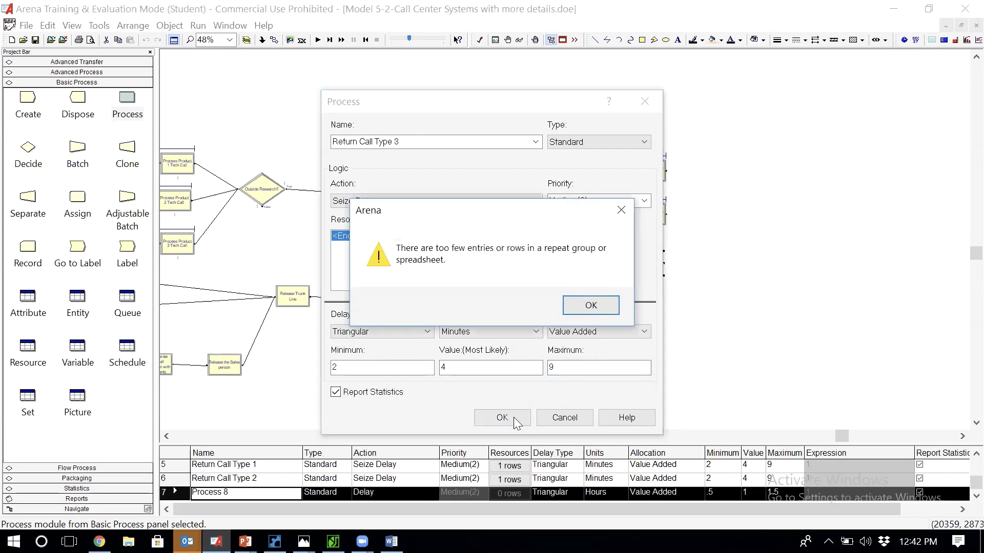
pyautogui.click(590, 306)
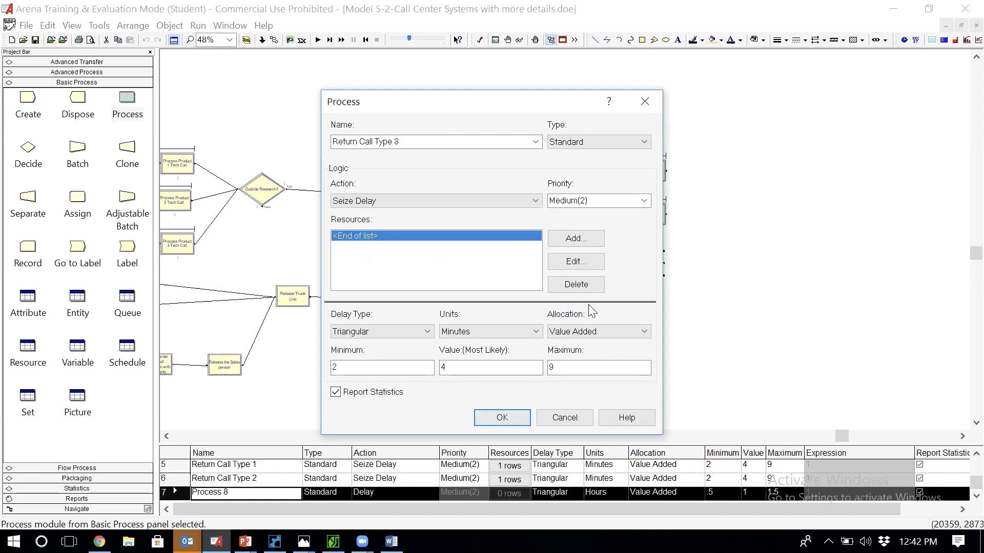
# Add the Trunk Line resource to the Return Call Type 3 process
pyautogui.click(577, 237)
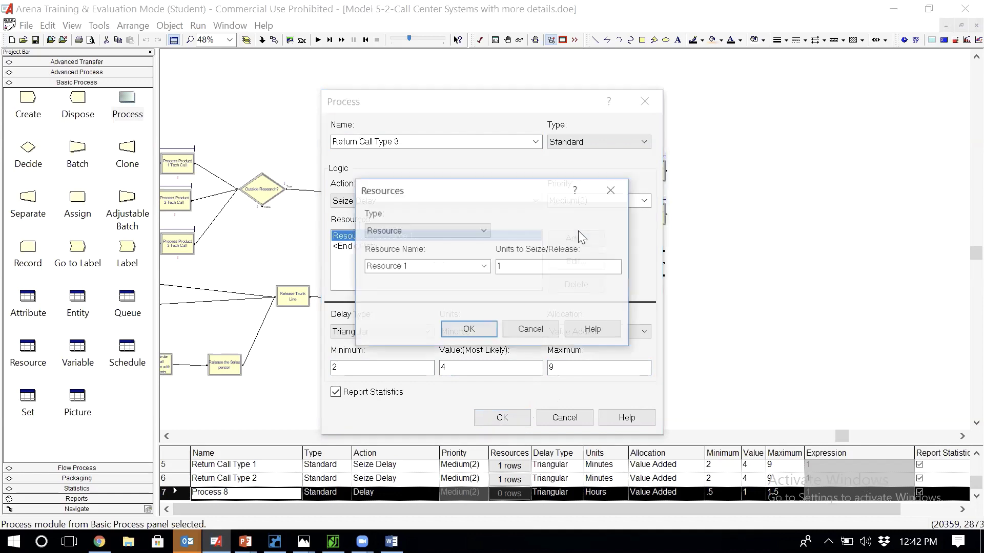
pyautogui.click(484, 267)
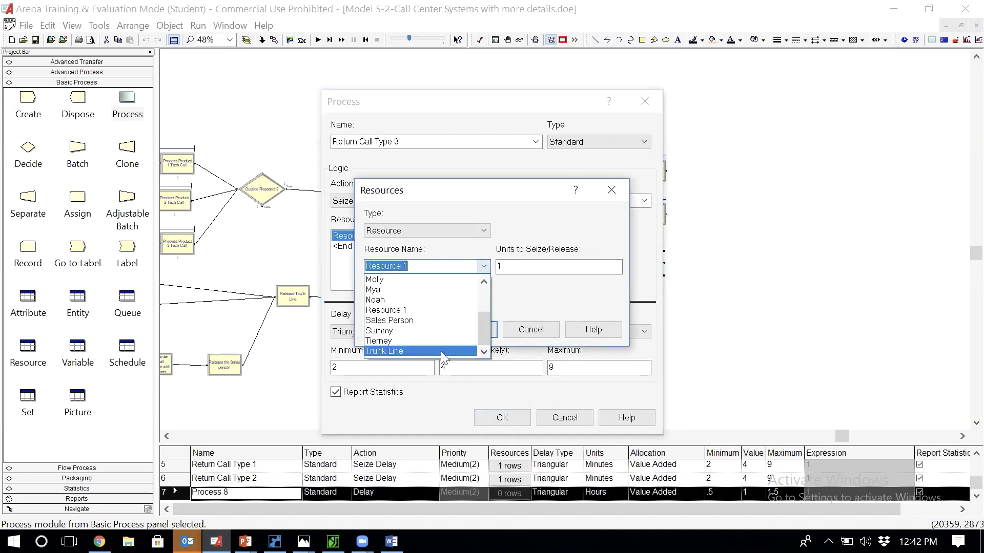
pyautogui.click(441, 352)
pyautogui.click(481, 328)
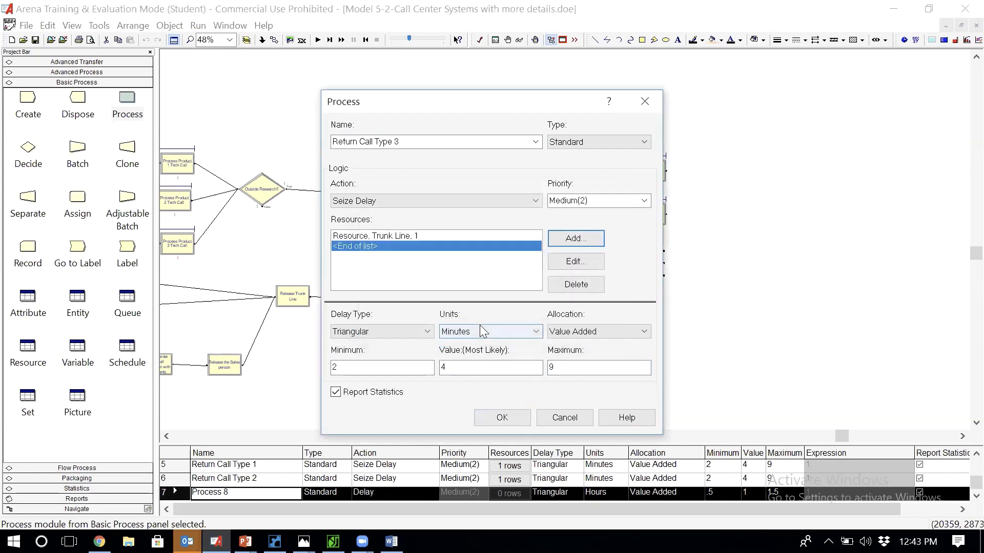
# Accept the Return Call Type 3 module and connect each of the three Seize Tech Agent modules to its matching Return Call module
pyautogui.click(503, 418)
pyautogui.click(503, 415)
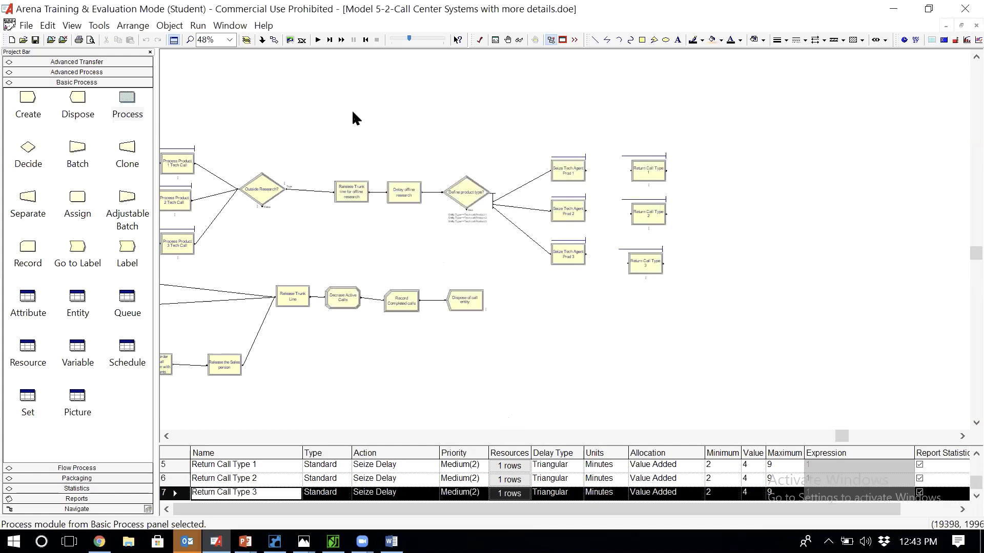
pyautogui.click(274, 40)
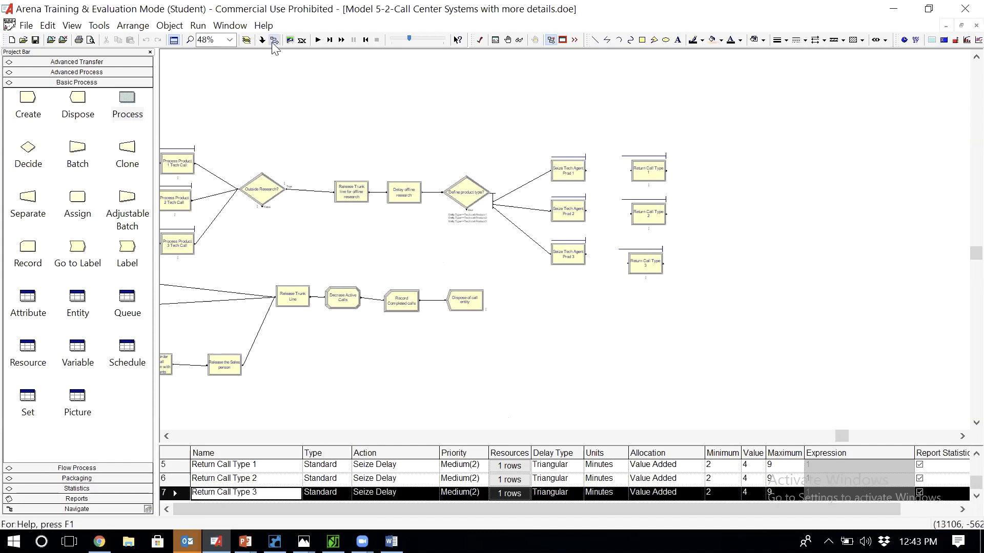
pyautogui.click(587, 171)
pyautogui.click(629, 170)
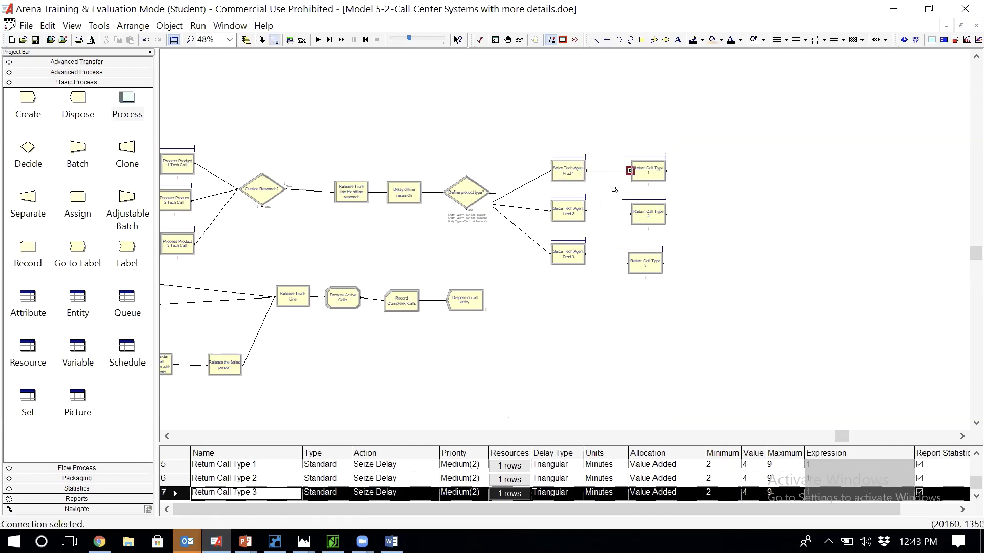
pyautogui.click(586, 211)
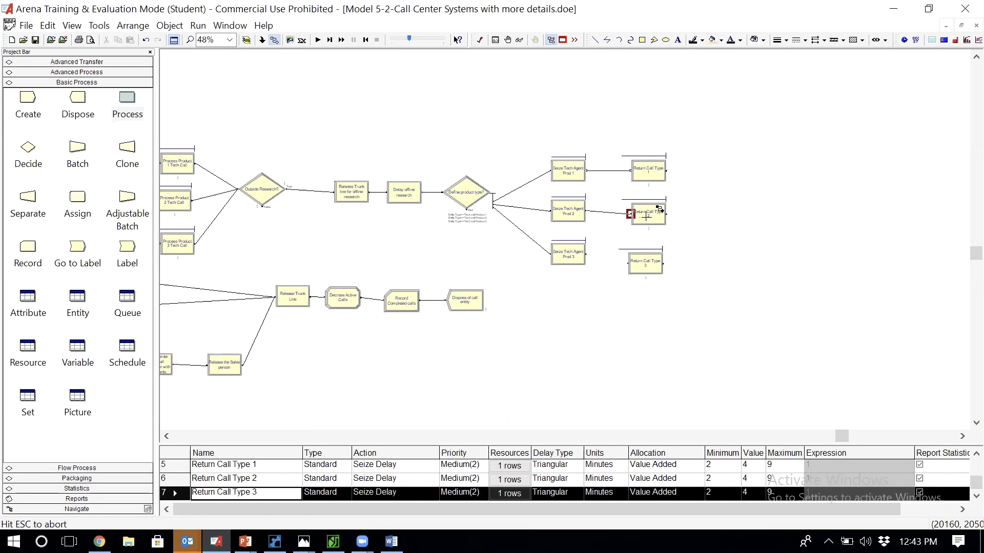
pyautogui.click(631, 213)
pyautogui.click(585, 254)
pyautogui.click(626, 263)
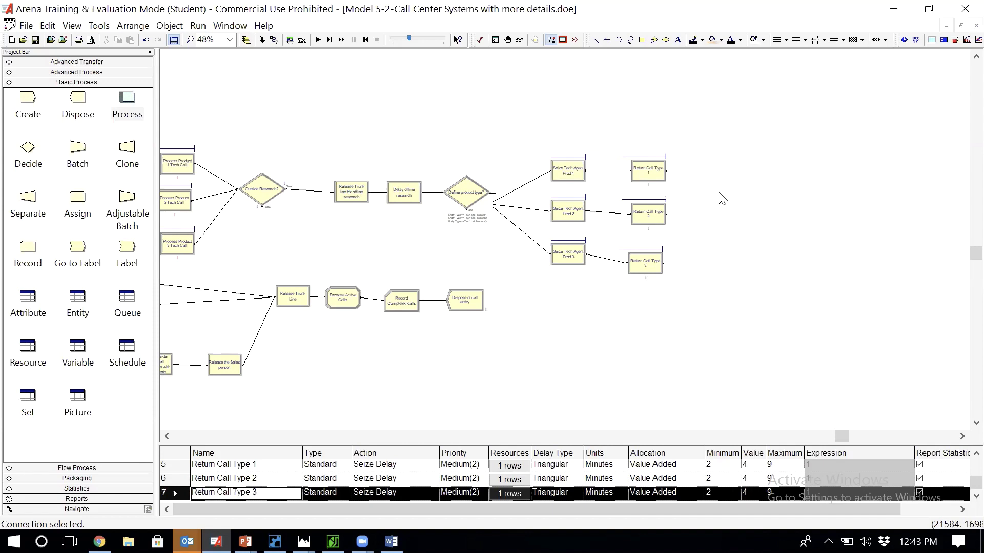
# Change the Return Call Type 1 process action to Seize Delay Release
pyautogui.doubleClick(646, 169)
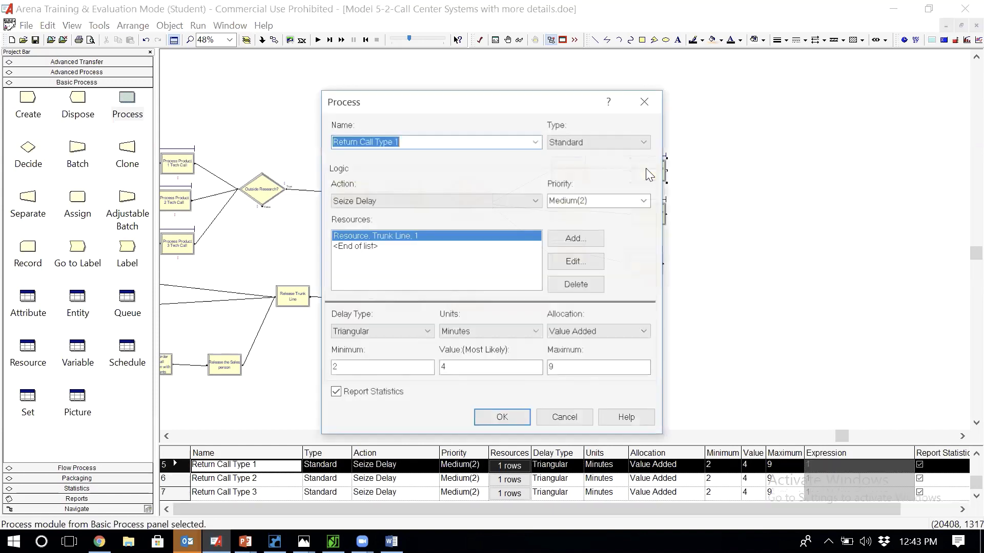
pyautogui.click(433, 199)
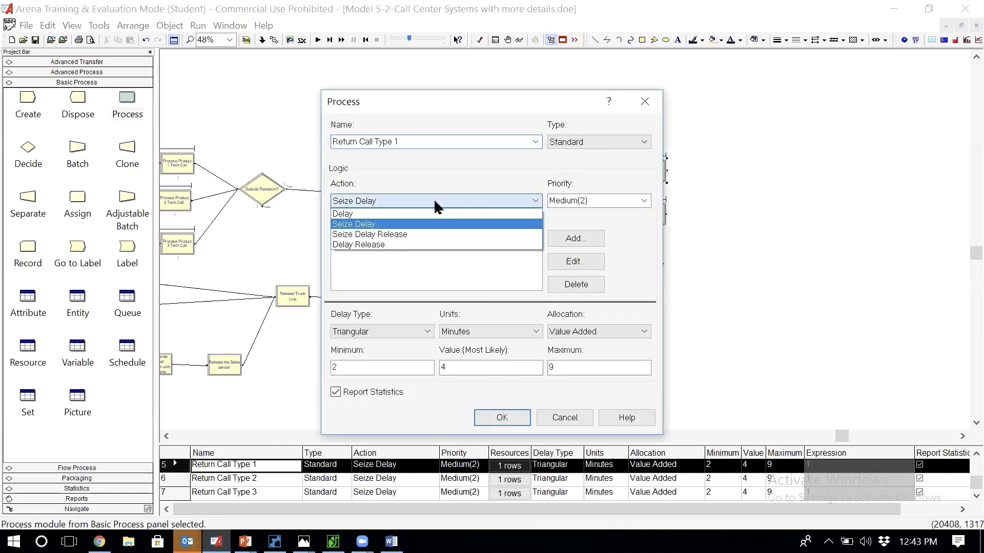
pyautogui.click(427, 236)
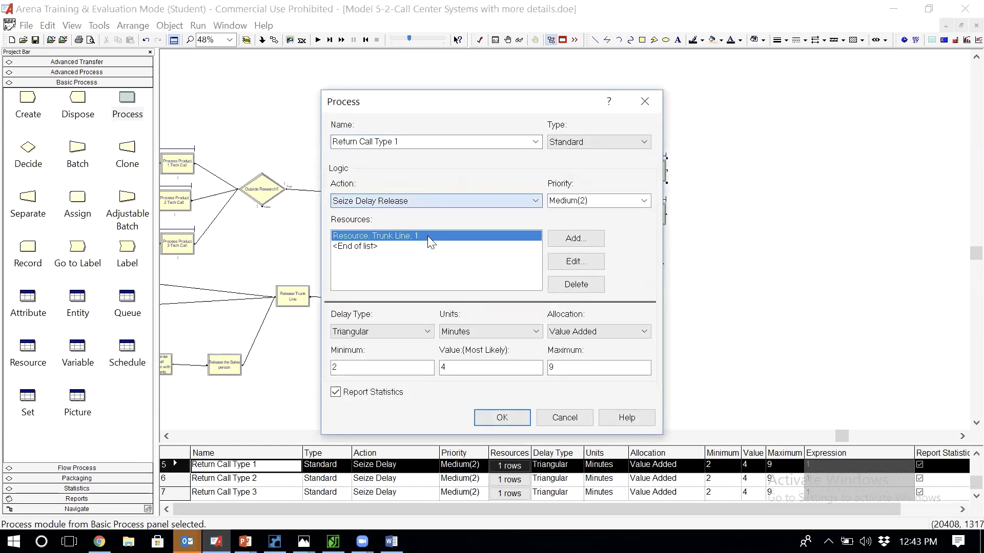
pyautogui.click(501, 418)
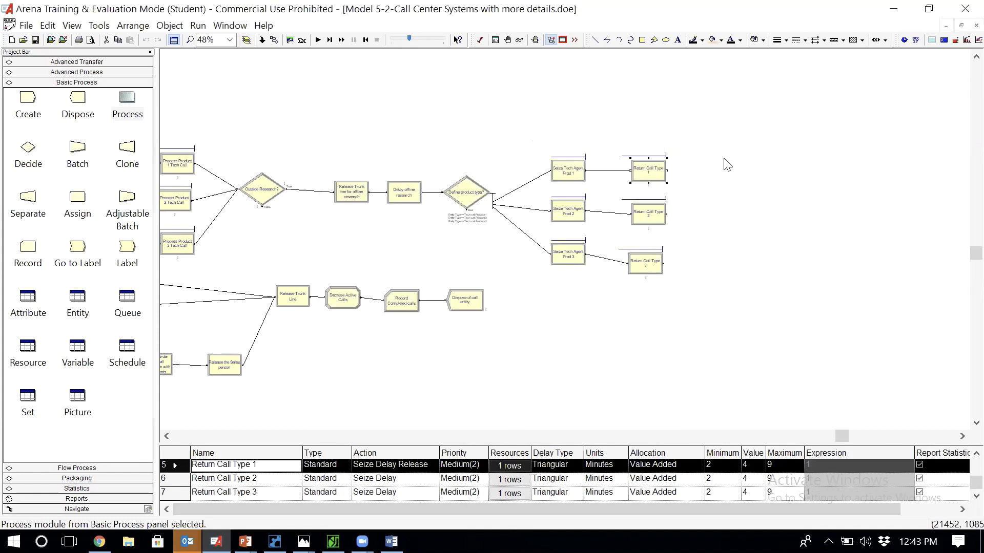
# Change the Return Call Type 2 process action to Seize Delay Release
pyautogui.doubleClick(650, 215)
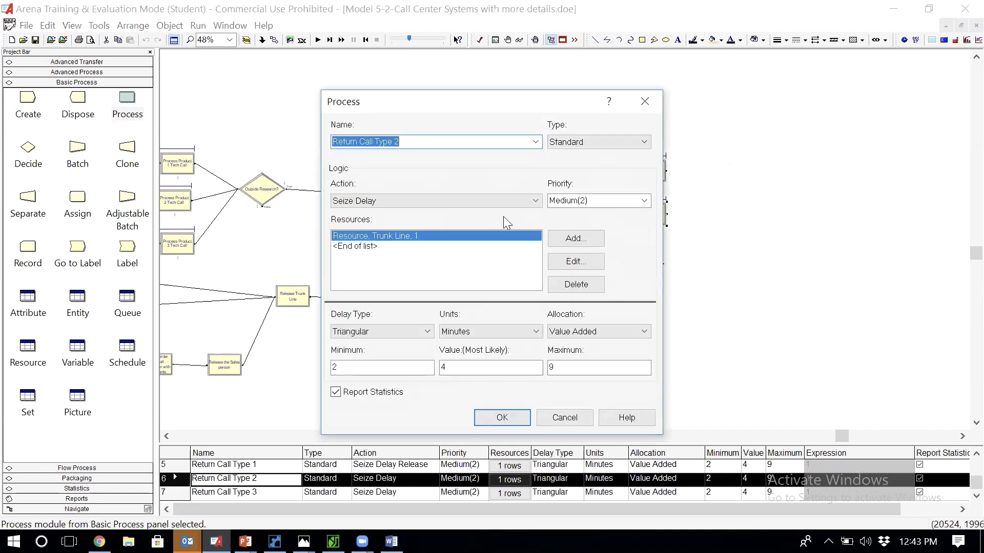
pyautogui.click(455, 201)
pyautogui.click(442, 234)
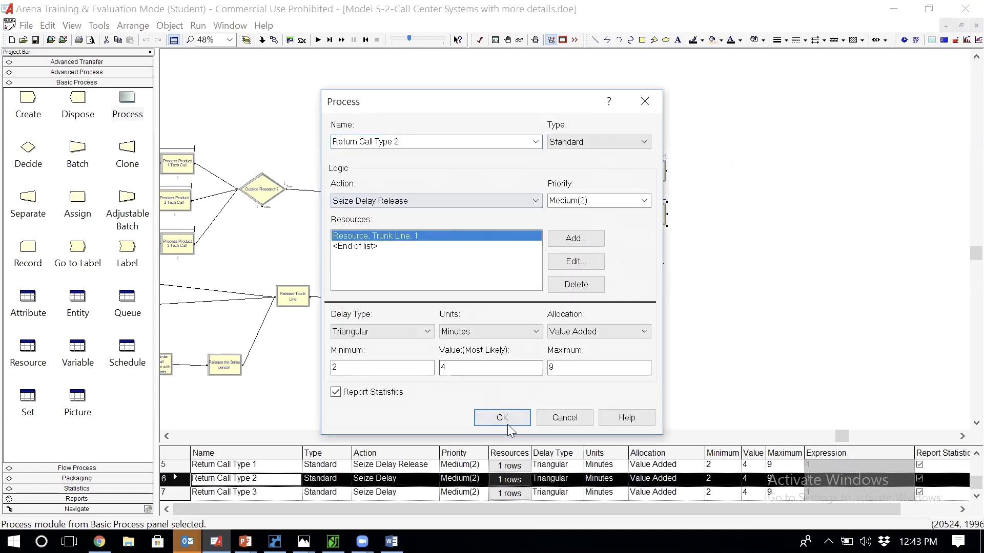
pyautogui.click(519, 417)
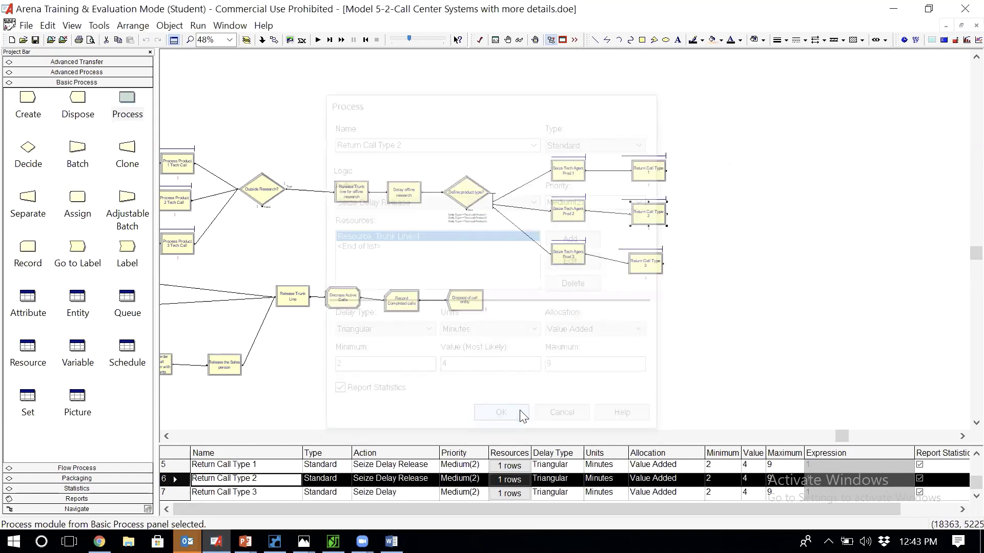
# Change the Return Call Type 3 process action to Seize Delay Release
pyautogui.doubleClick(645, 264)
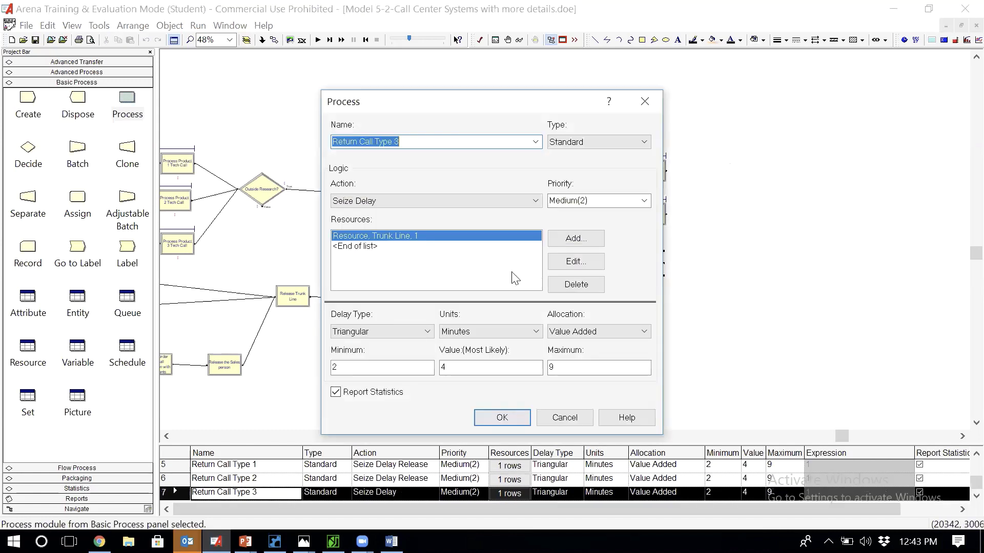
pyautogui.click(514, 201)
pyautogui.click(475, 234)
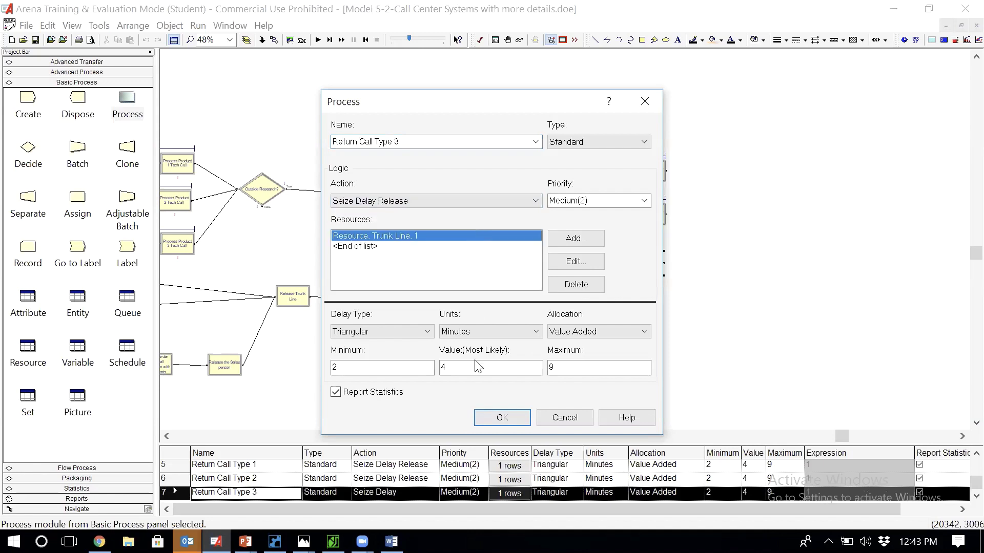
pyautogui.click(503, 417)
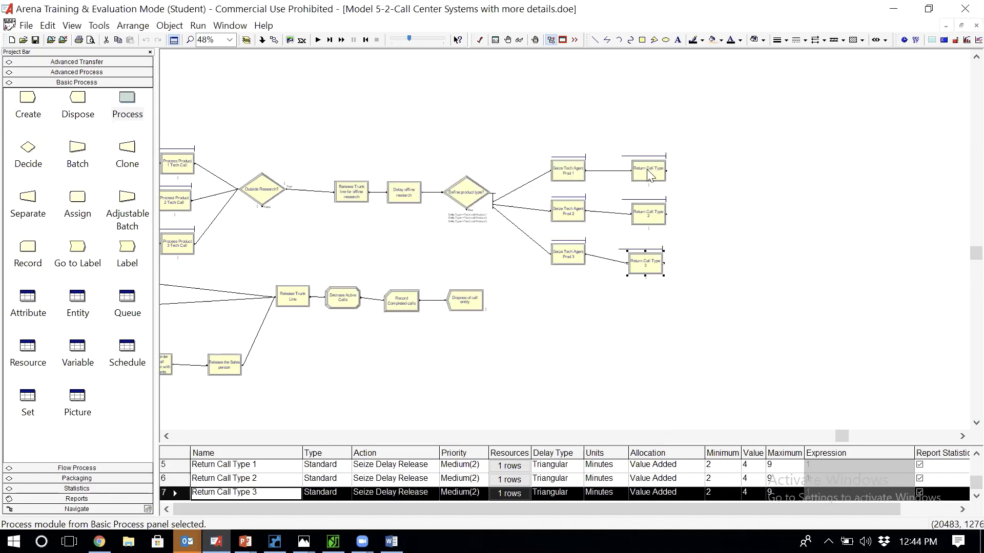
pyautogui.click(655, 171)
pyautogui.doubleClick(655, 171)
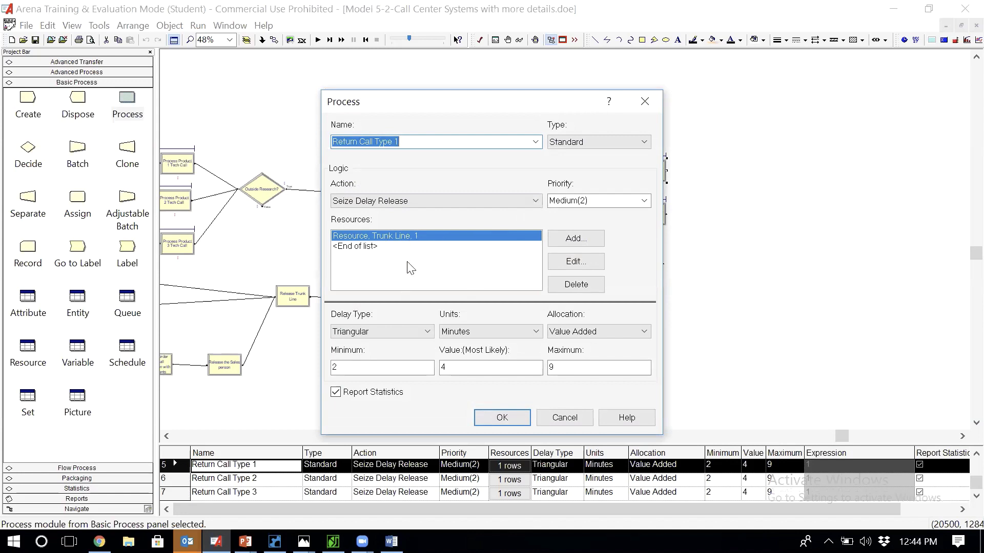
pyautogui.click(522, 419)
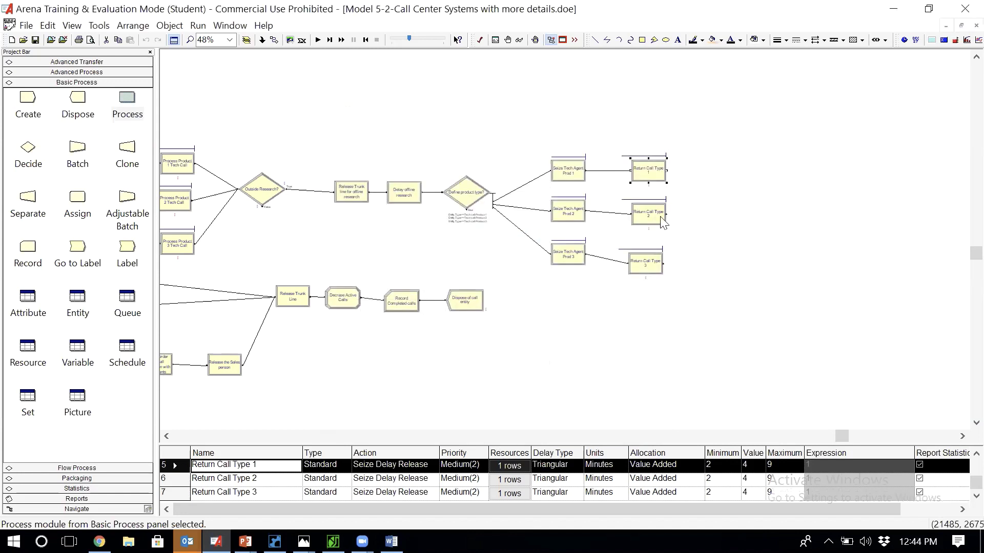
# Place a new Release module from the Advanced Process modules in the flowchart just after Return Call Type 1
pyautogui.click(97, 62)
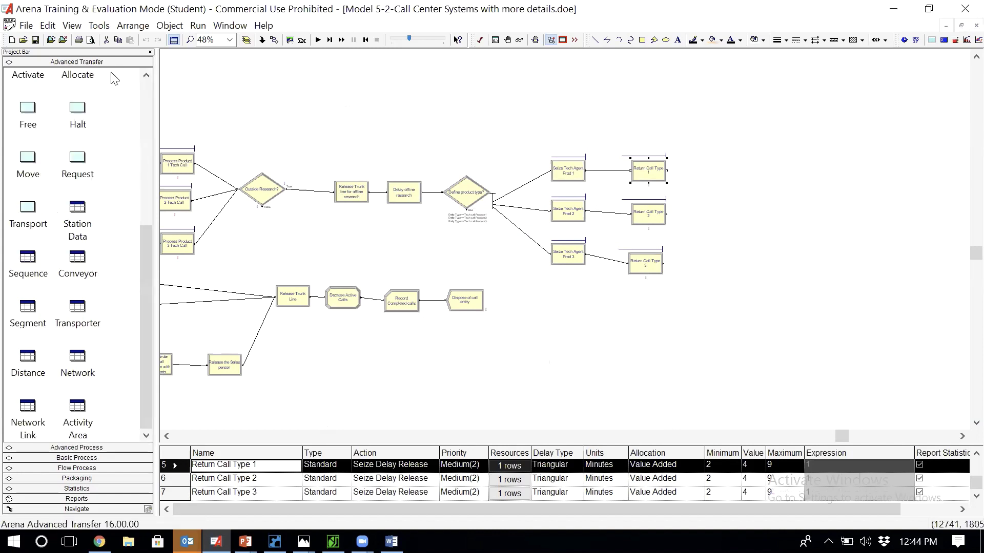
pyautogui.click(65, 449)
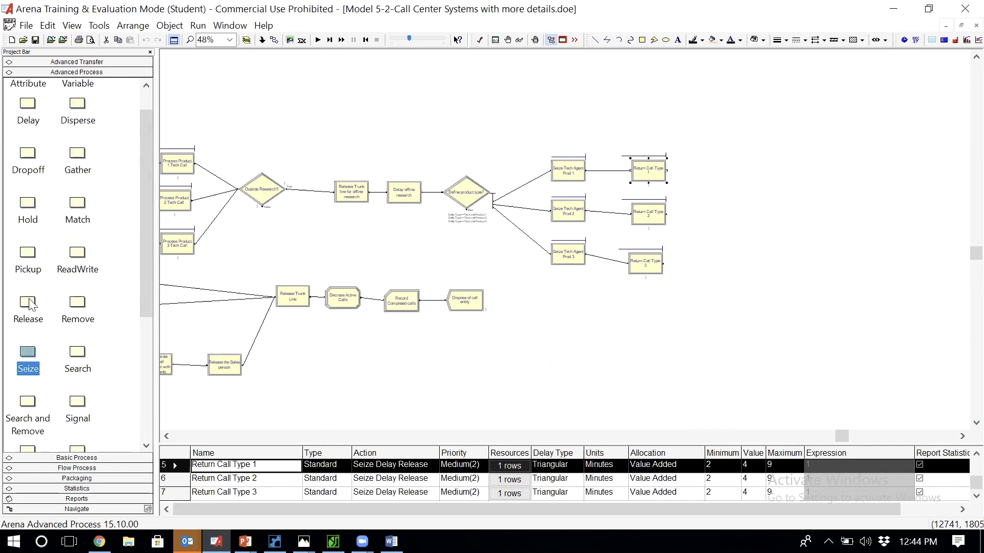
pyautogui.click(30, 305)
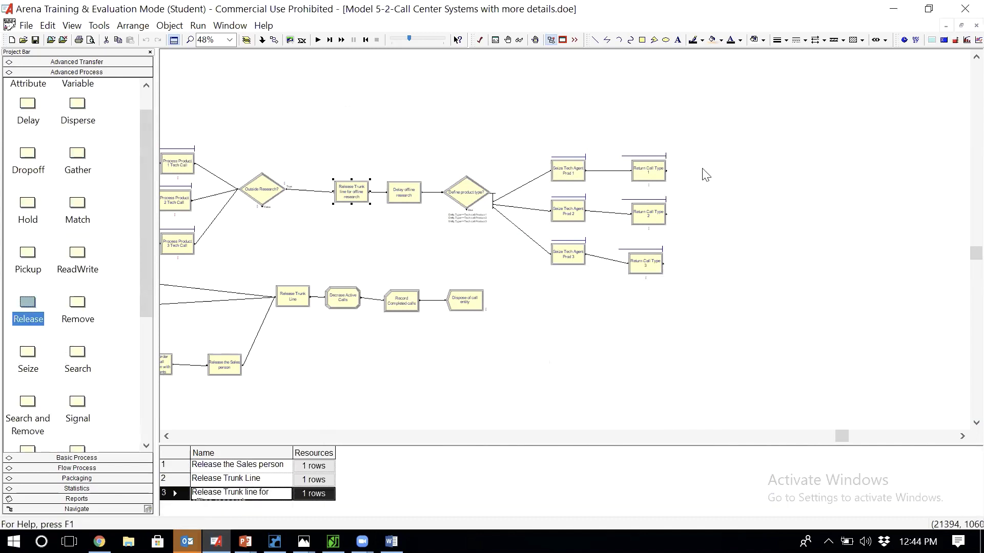
pyautogui.moveTo(30, 306); pyautogui.dragTo(713, 178)
pyautogui.doubleClick(743, 175)
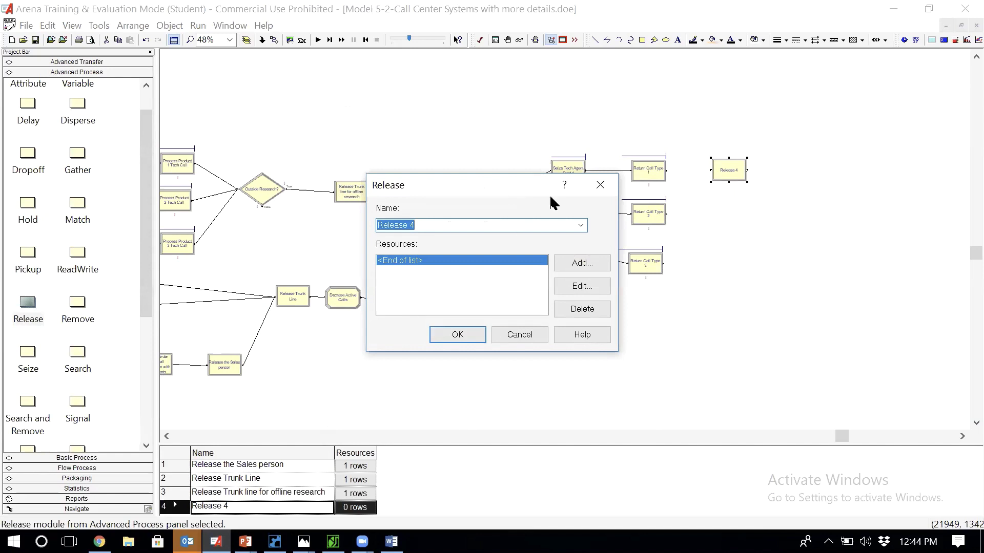
pyautogui.press('Return')
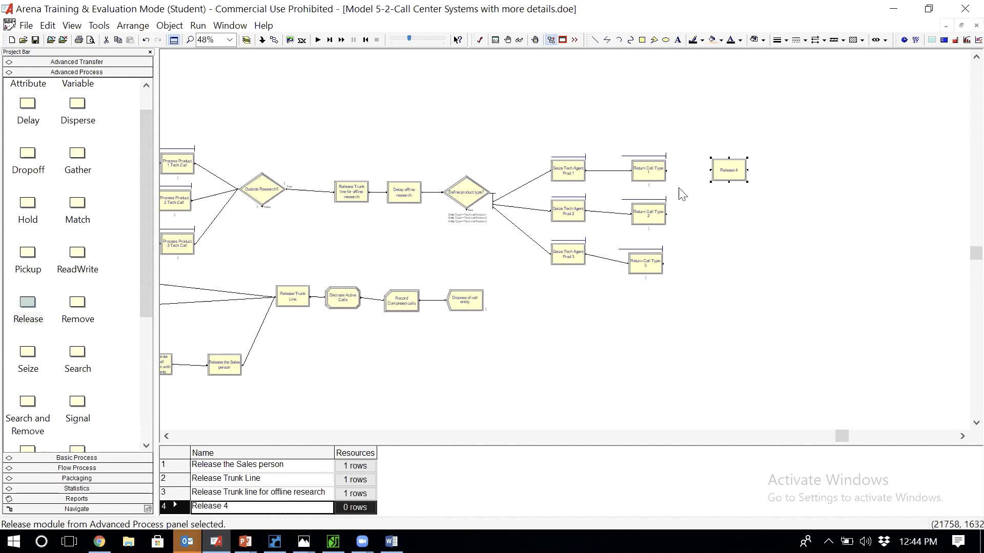
# Name the new Release module "Release Tech Agent 1"
pyautogui.doubleClick(738, 180)
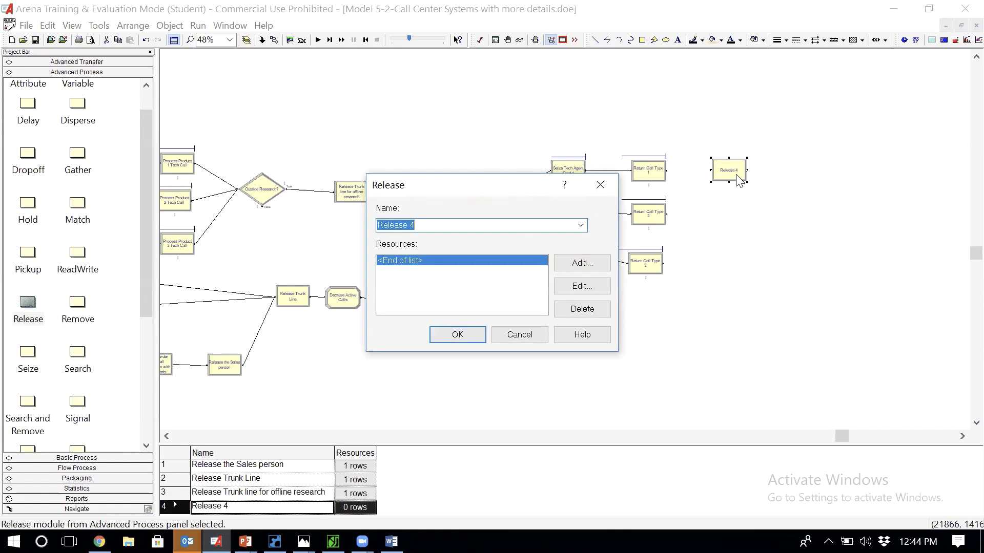
pyautogui.press('End')
pyautogui.write('Tech Age')
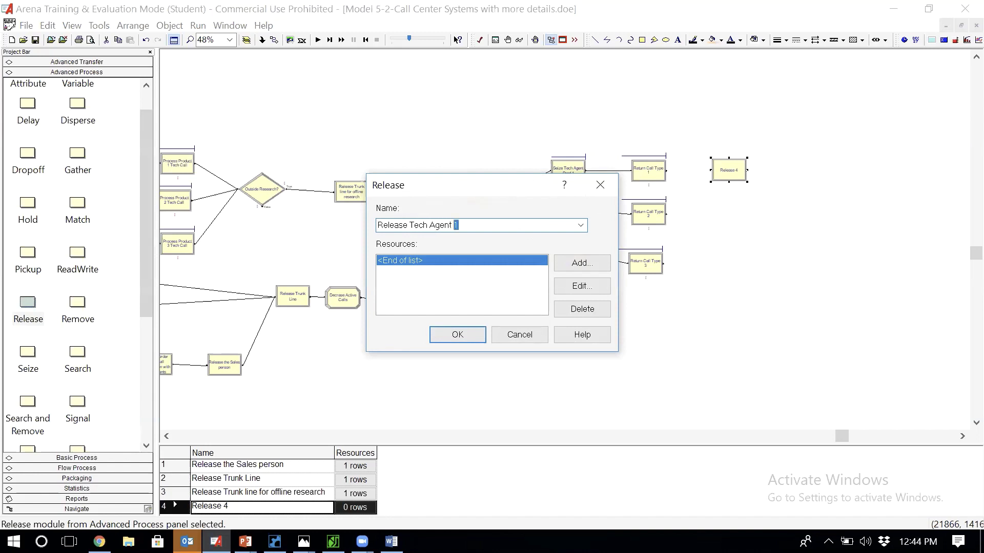
pyautogui.hotkey('shift', 'Left')
pyautogui.hotkey('shift', 'Left')
pyautogui.hotkey('shift', 'Left')
pyautogui.hotkey('shift', 'Left')
pyautogui.hotkey('shift', 'Left')
pyautogui.hotkey('shift', 'Left')
pyautogui.hotkey('shift', 'Left')
pyautogui.hotkey('shift', 'Left')
pyautogui.hotkey('shift', 'Left')
pyautogui.hotkey('shift', 'Left')
pyautogui.hotkey('shift', 'Left')
pyautogui.hotkey('shift', 'Left')
pyautogui.hotkey('shift', 'Left')
pyautogui.hotkey('shift', 'Left')
pyautogui.hotkey('shift', 'Left')
pyautogui.hotkey('shift', 'Left')
pyautogui.hotkey('shift', 'Left')
pyautogui.hotkey('shift', 'Left')
pyautogui.hotkey('shift', 'Left')
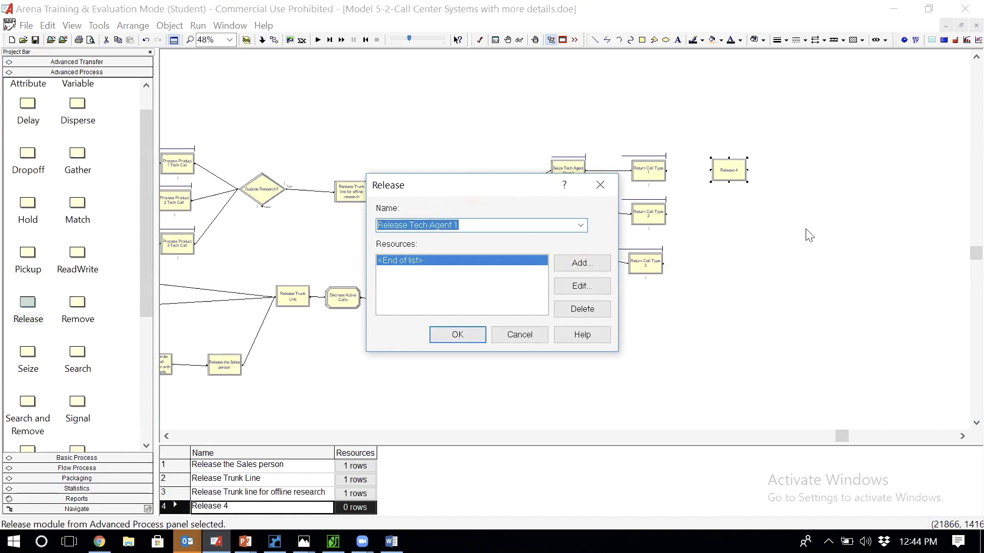
# Add the Product Type 1 set to the module's released resources, using the Specific Member rule with Tech Agent Index as set index
pyautogui.click(596, 263)
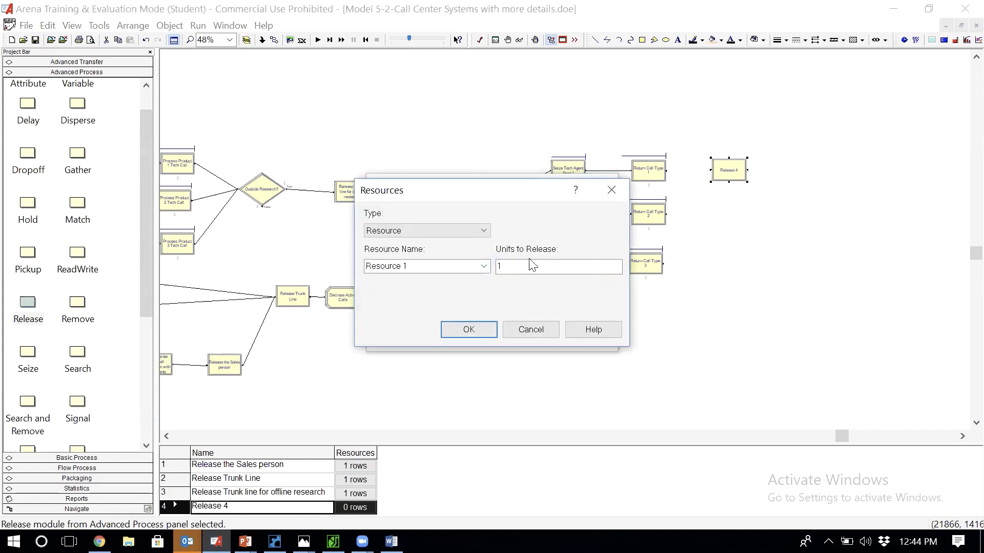
pyautogui.click(484, 231)
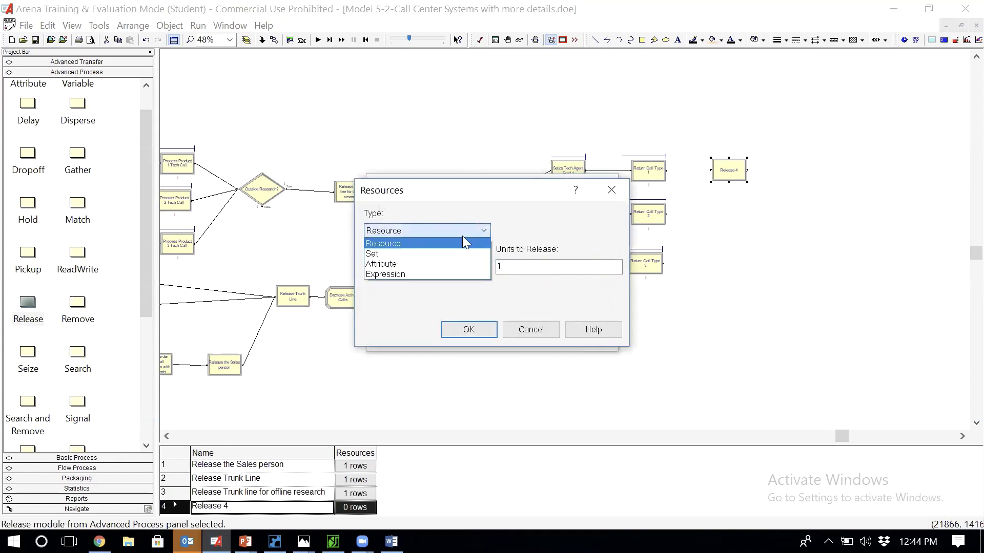
pyautogui.click(432, 254)
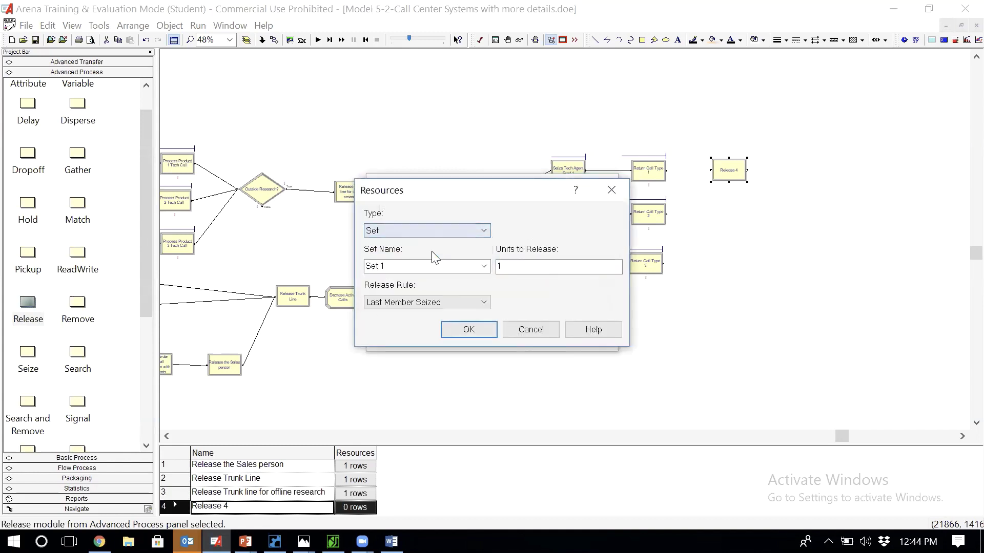
pyautogui.click(483, 266)
pyautogui.click(454, 281)
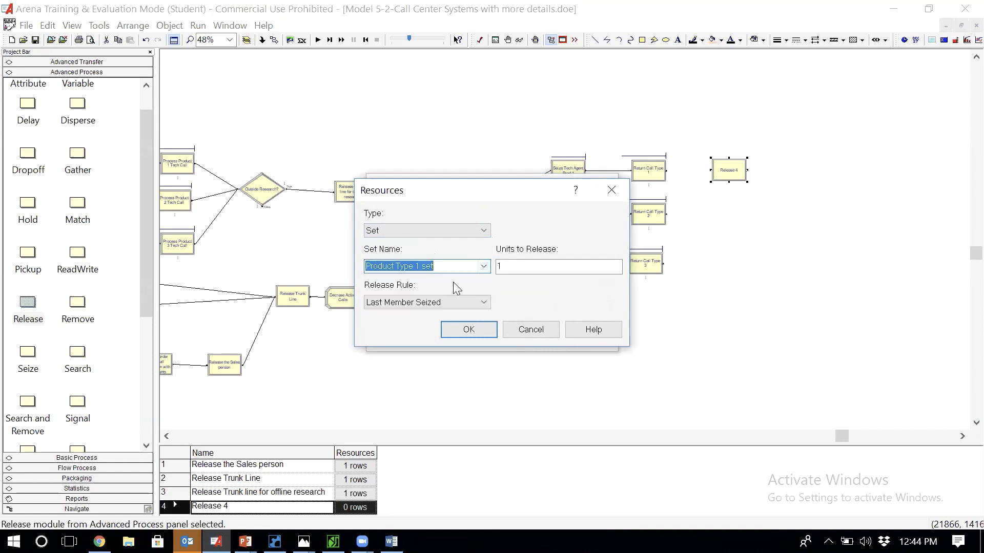
pyautogui.click(481, 303)
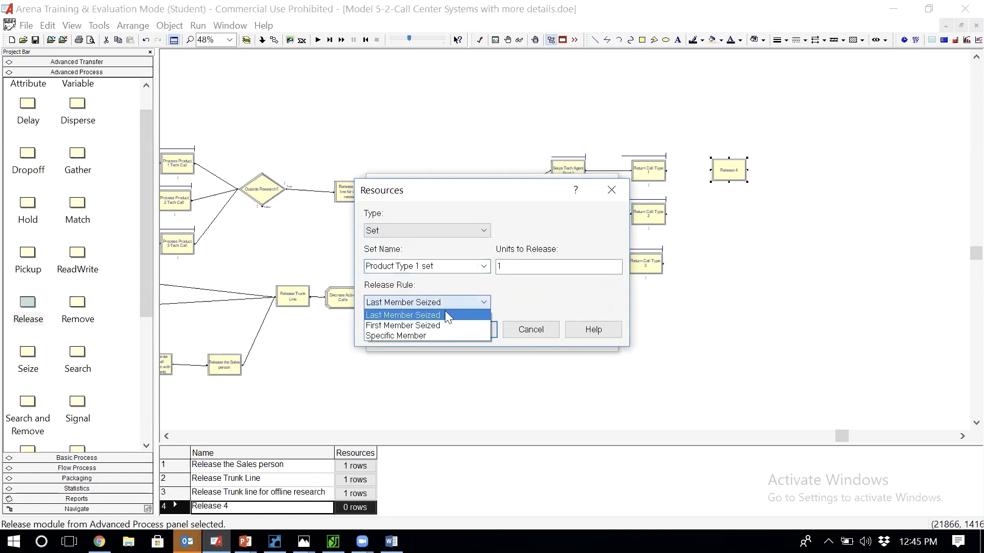
pyautogui.click(439, 336)
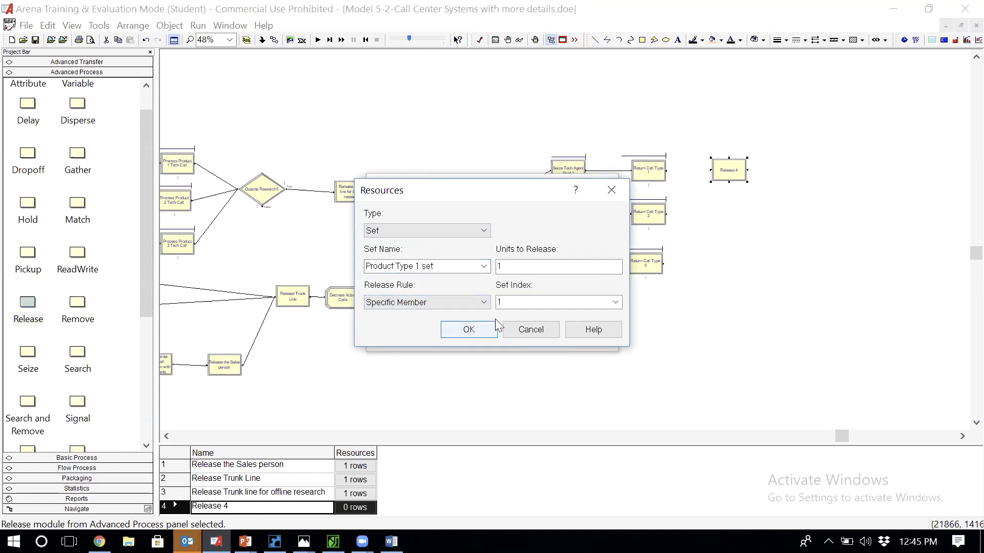
pyautogui.click(616, 303)
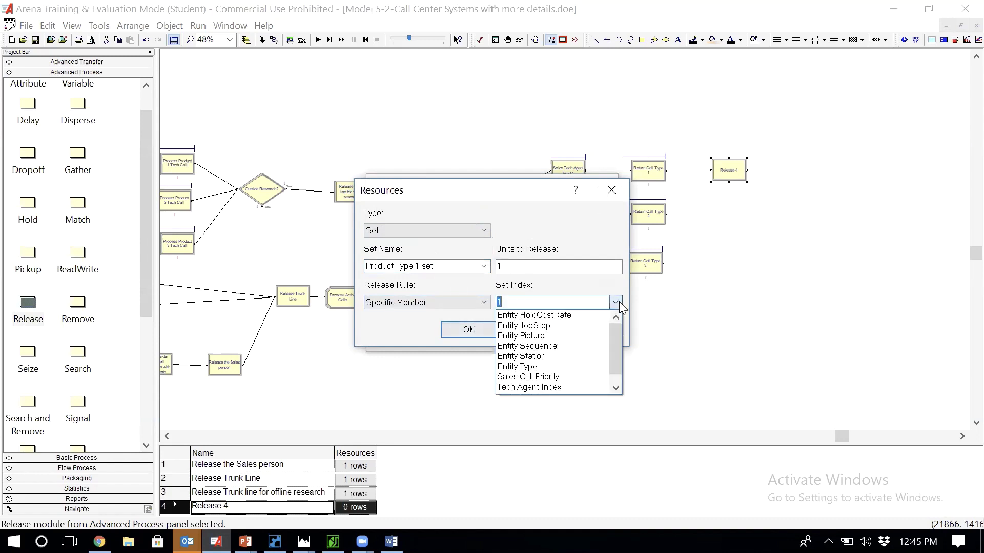
pyautogui.click(571, 388)
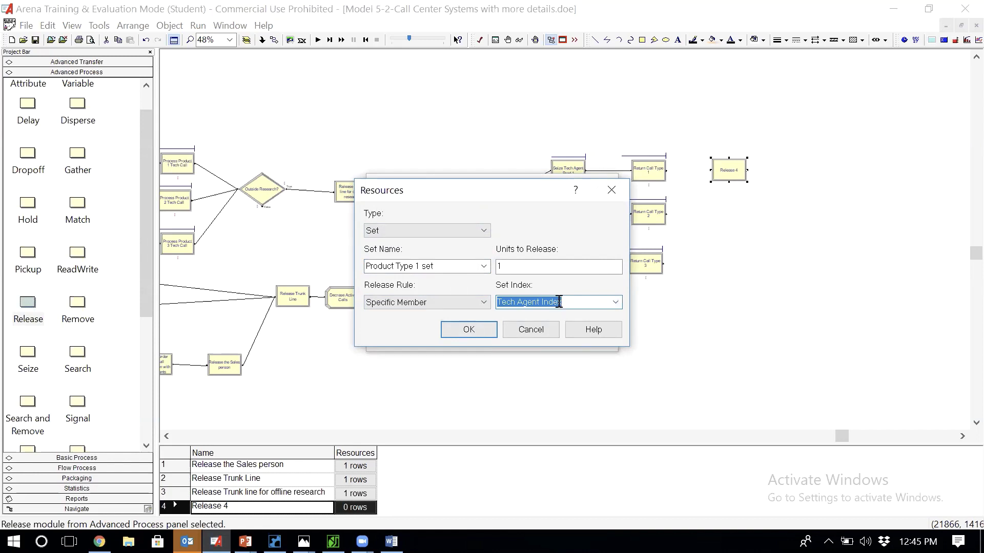
pyautogui.click(469, 331)
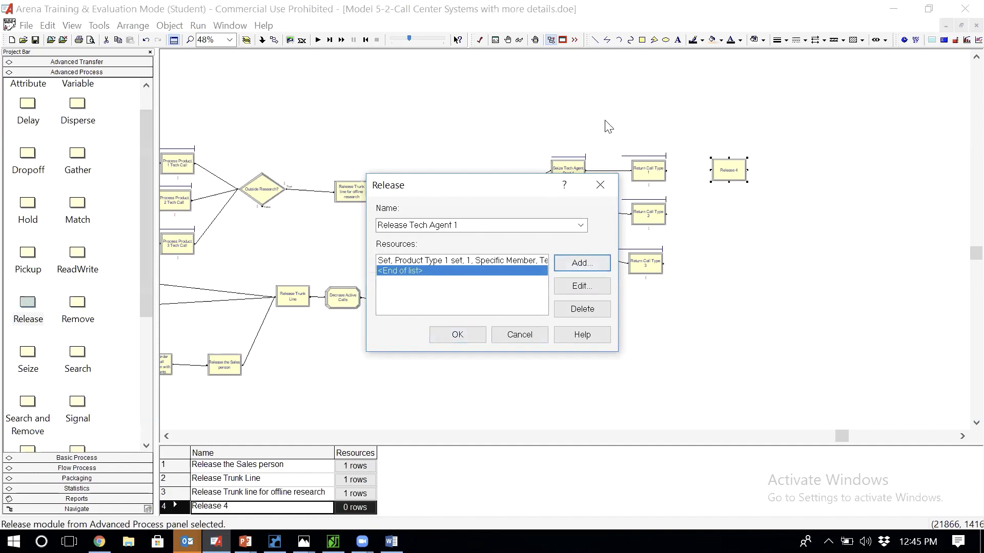
pyautogui.moveTo(533, 185); pyautogui.dragTo(556, 239)
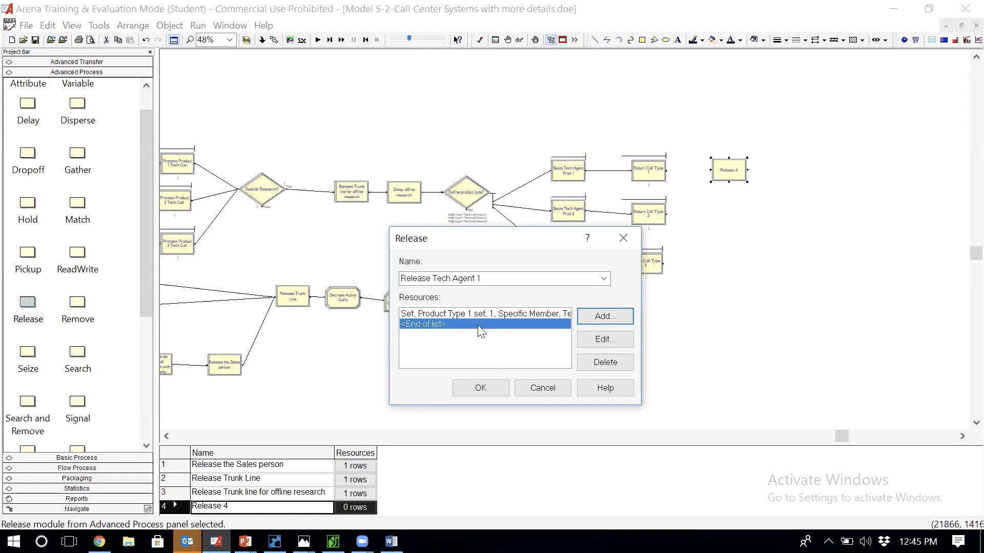
pyautogui.click(614, 321)
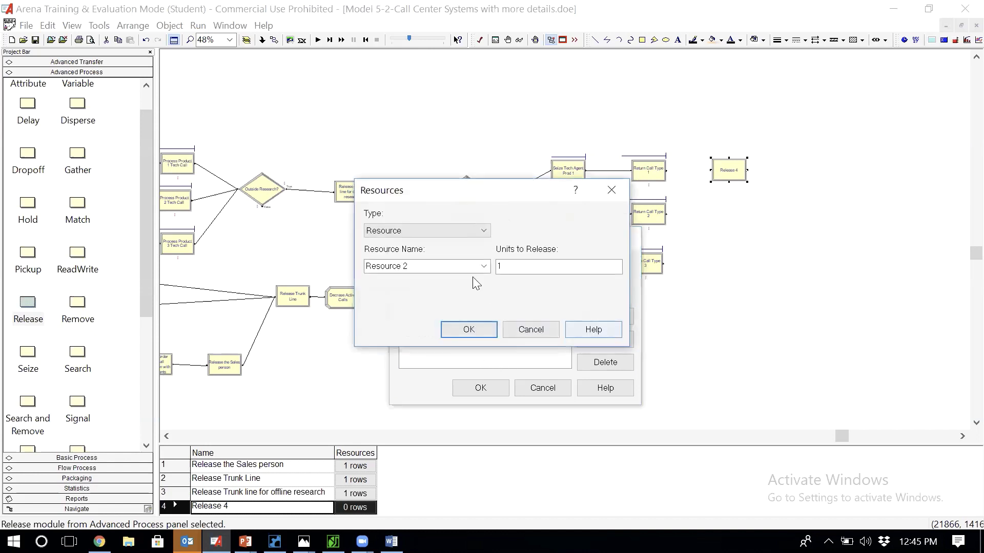
pyautogui.click(484, 267)
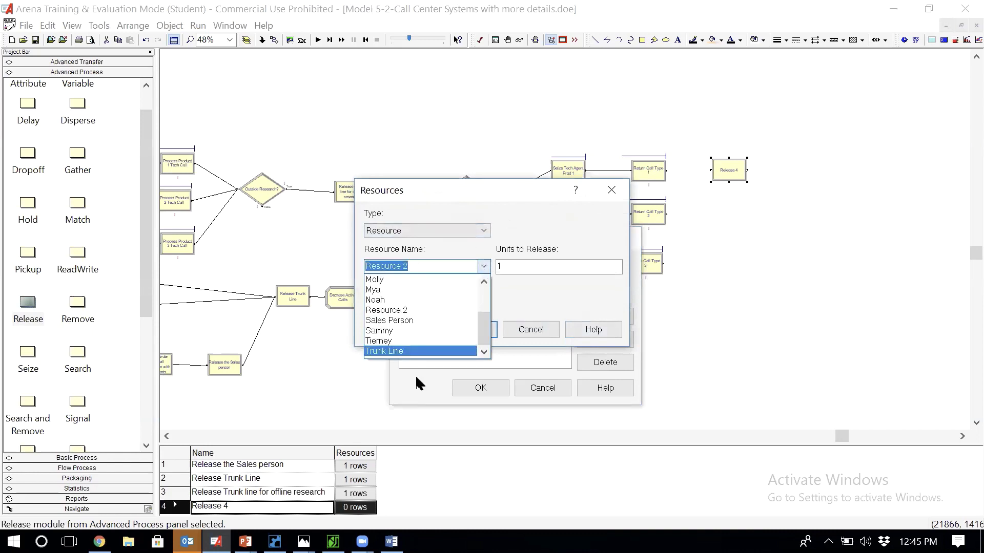
pyautogui.click(442, 351)
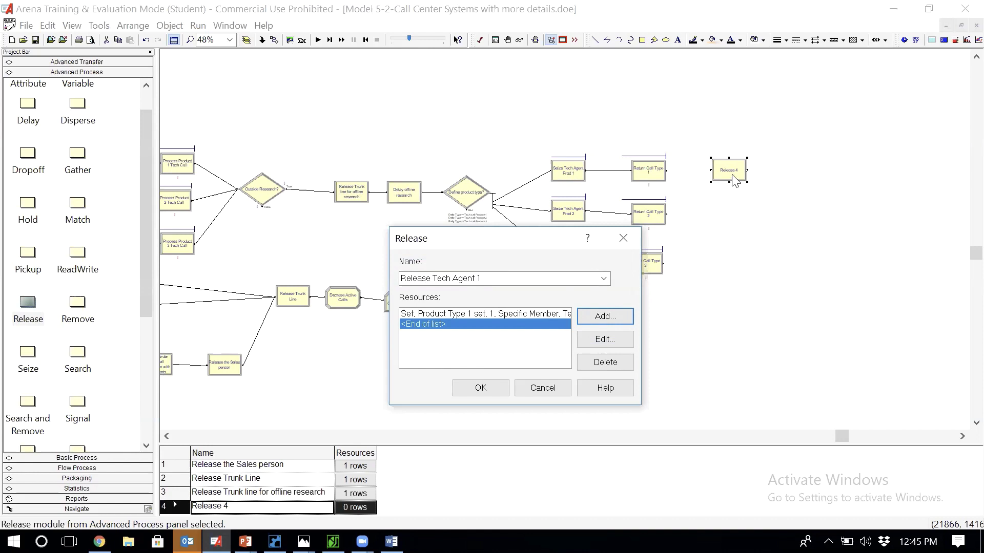
# Accept the Release Tech Agent 1 settings and check the module's released resource set entry
pyautogui.click(481, 388)
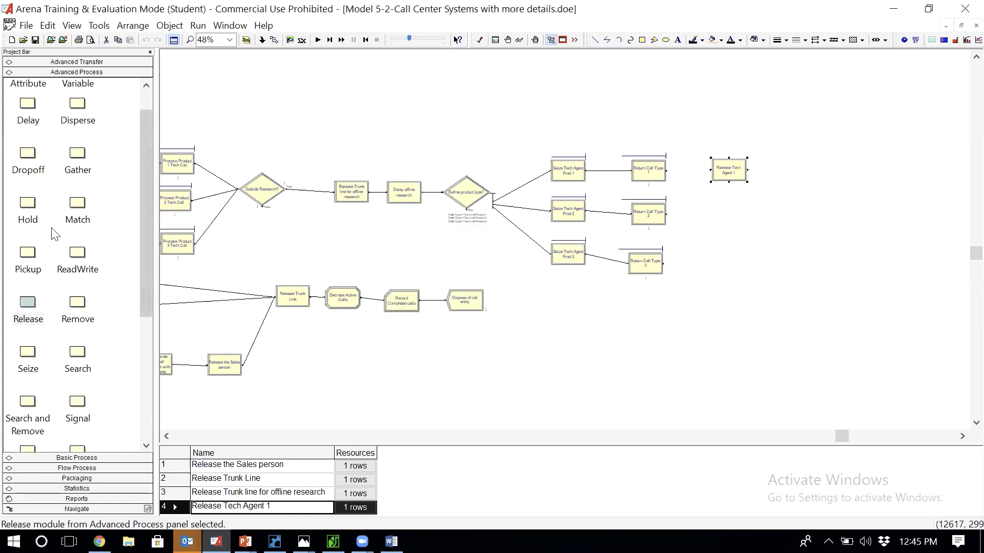
pyautogui.click(27, 308)
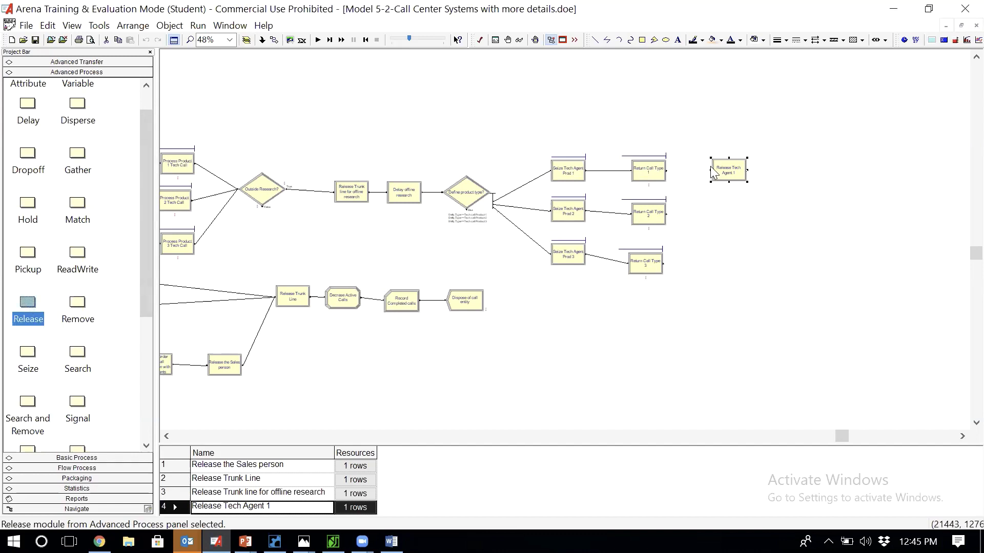
pyautogui.doubleClick(735, 170)
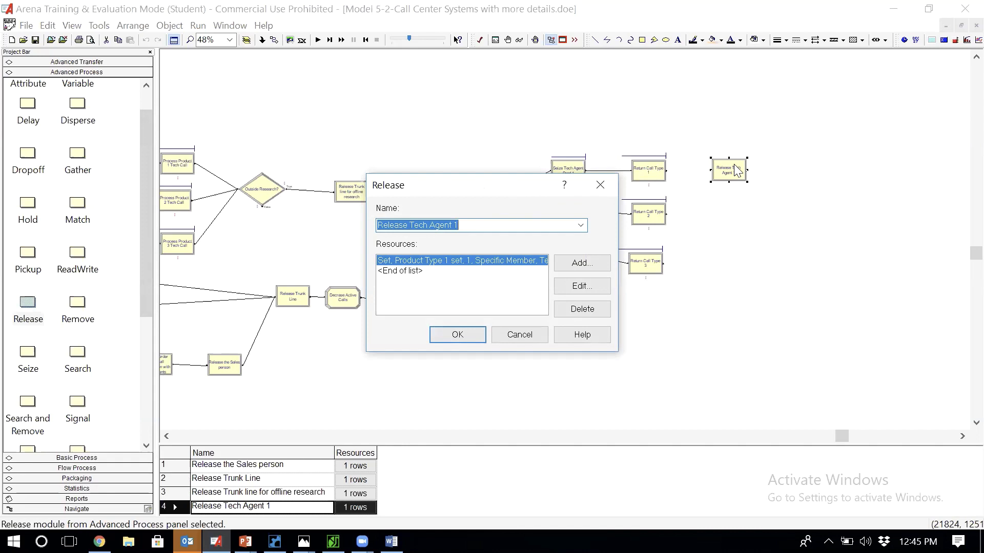
pyautogui.click(589, 293)
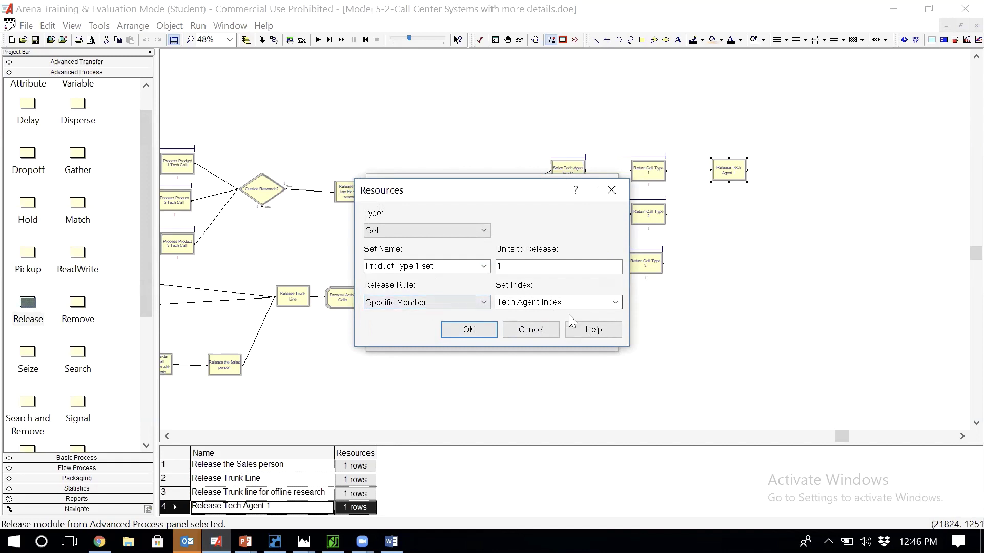
pyautogui.press('Return')
pyautogui.press('Return')
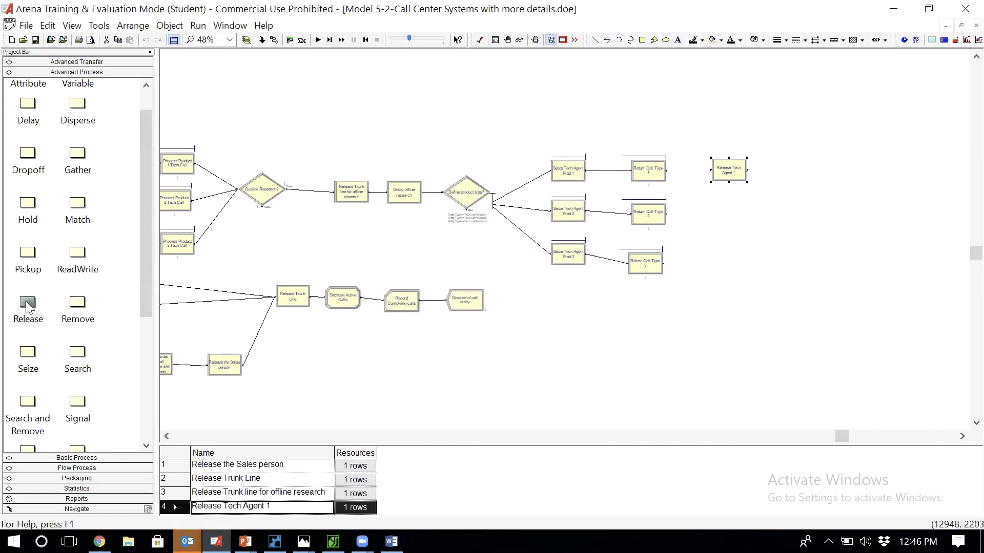
# Place a new Release module beside Return Call Type 2, below Release Tech Agent 1, and name it "Release Tech Agent 2"
pyautogui.moveTo(28, 307); pyautogui.dragTo(713, 219)
pyautogui.doubleClick(722, 216)
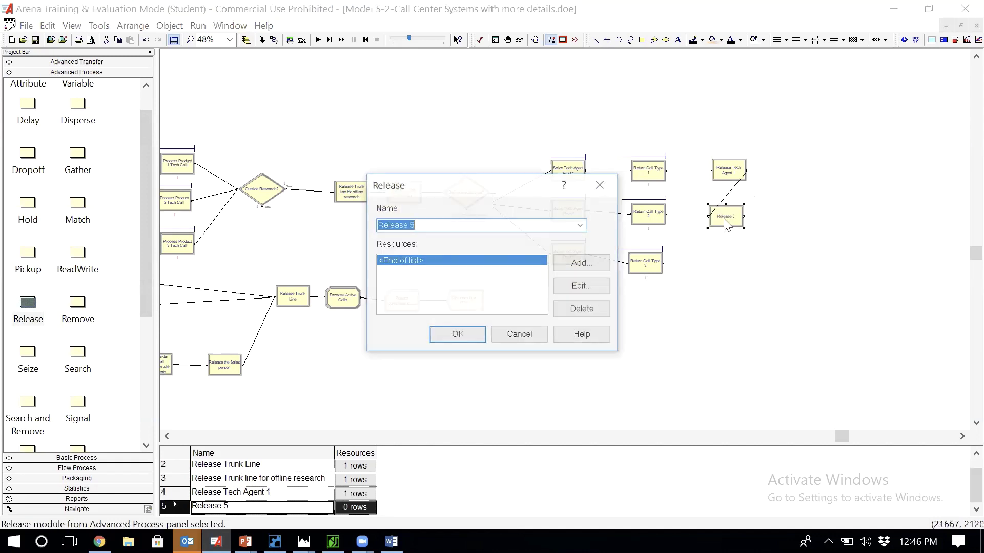
pyautogui.write('Release Tech Agent 1')
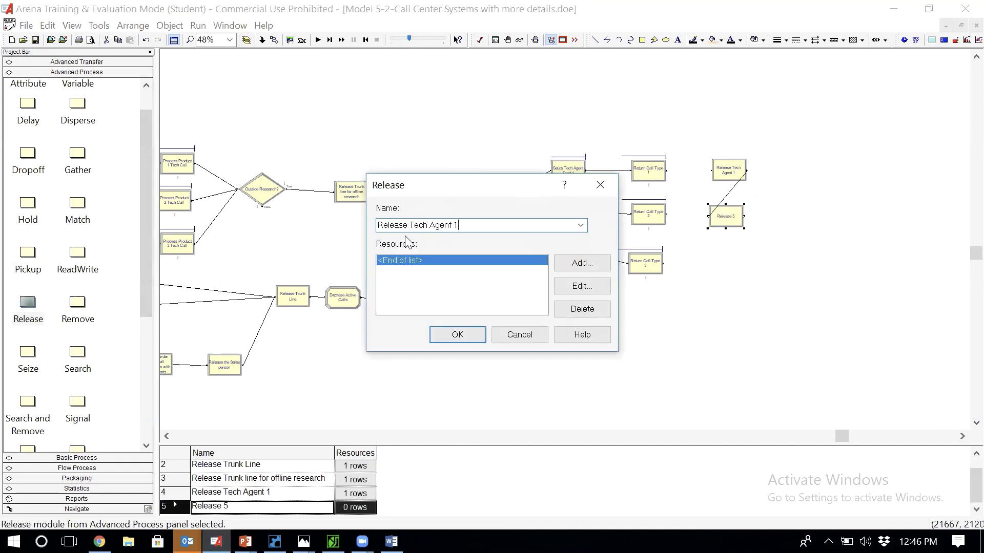
pyautogui.press('BackSpace')
pyautogui.write('2')
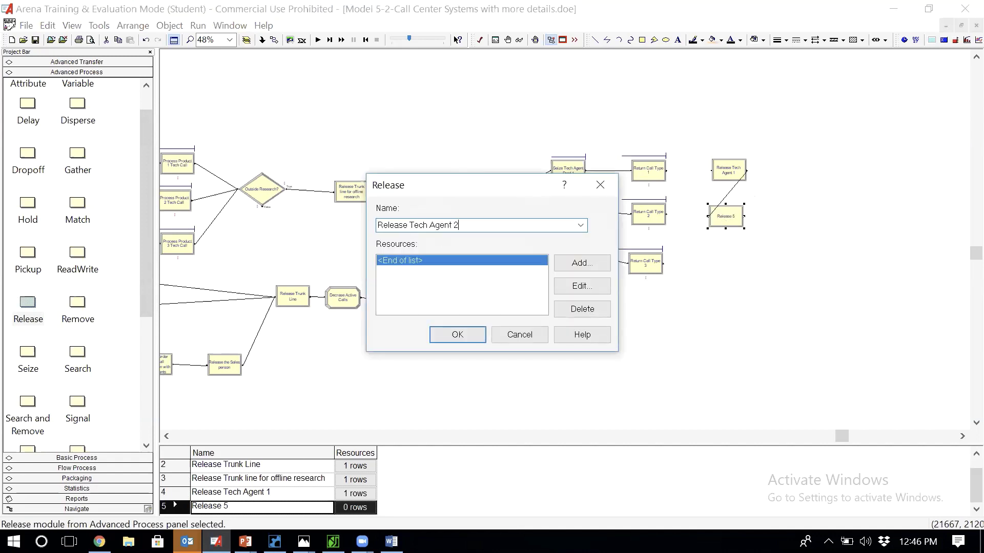
# Add the Product Type 2 set to Release Tech Agent 2's released resources, using the Specific Member rule with Tech Agent Index as set index
pyautogui.click(582, 263)
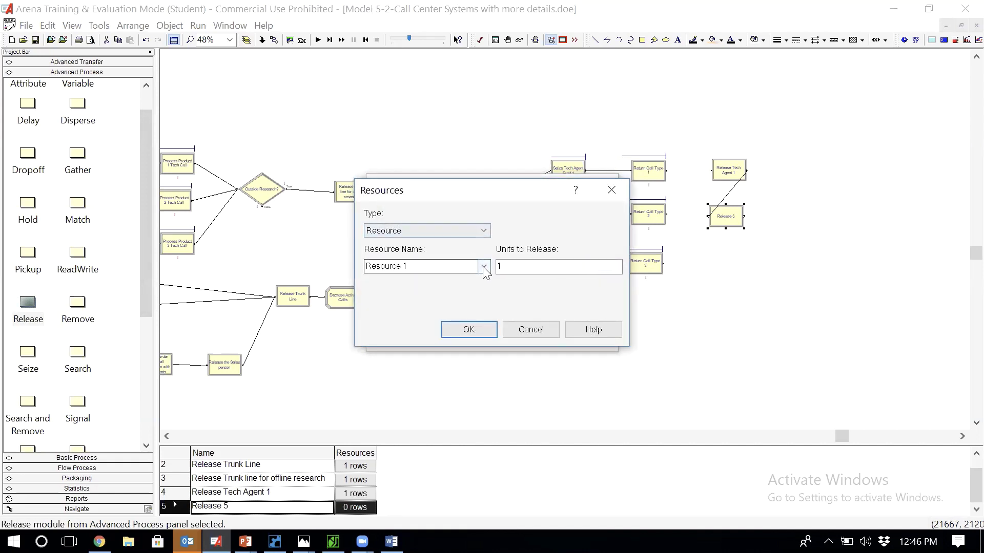
pyautogui.click(473, 226)
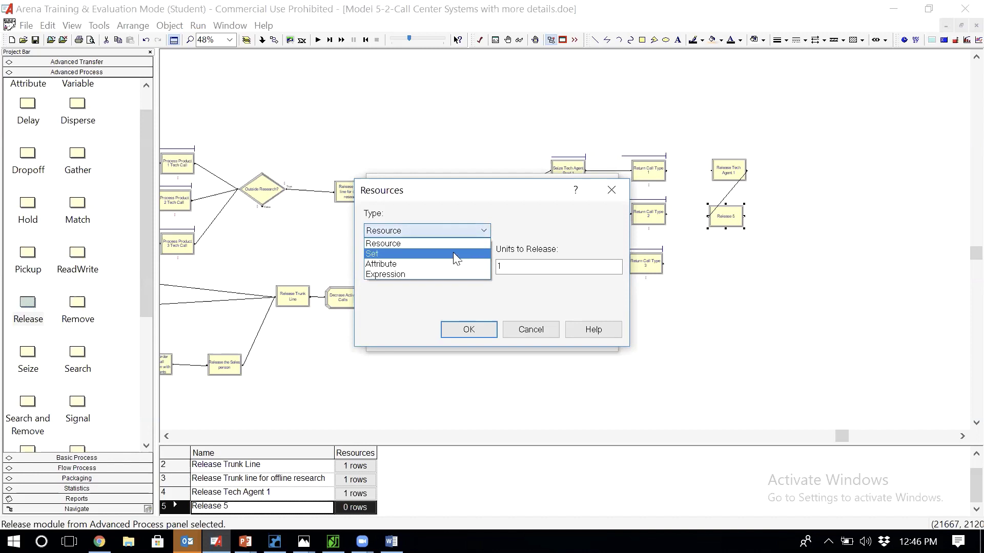
pyautogui.click(453, 254)
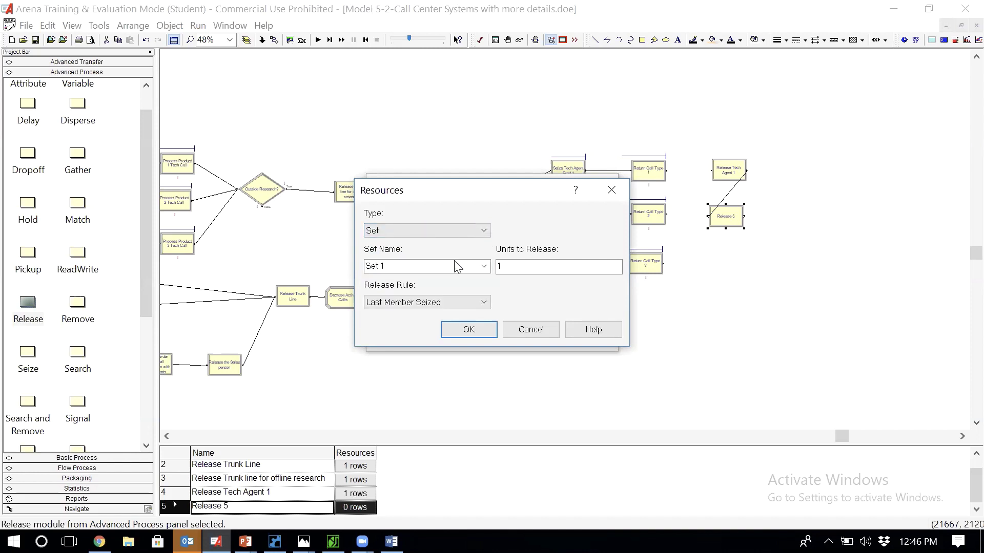
pyautogui.click(483, 266)
pyautogui.click(470, 289)
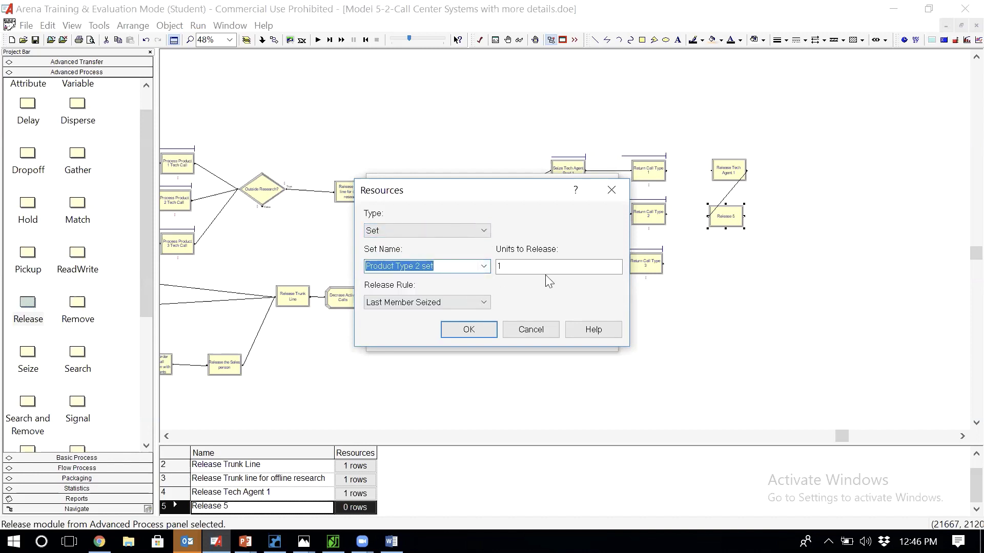
pyautogui.click(487, 303)
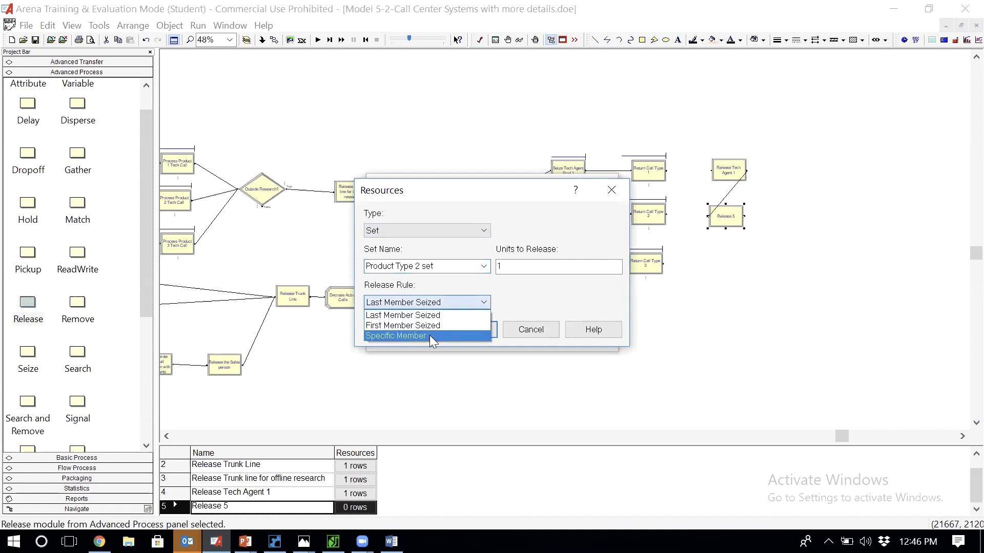
pyautogui.click(429, 335)
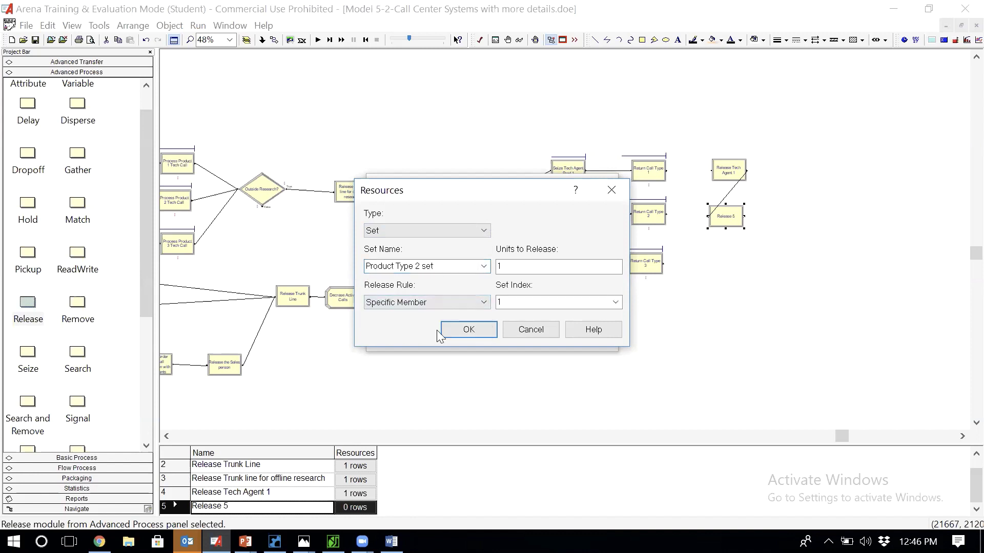
pyautogui.click(616, 303)
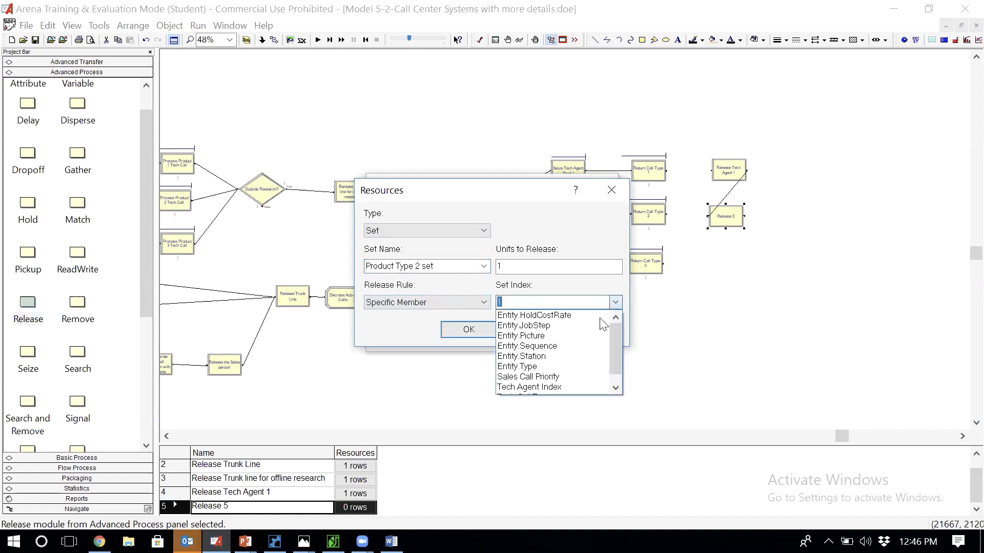
pyautogui.click(575, 386)
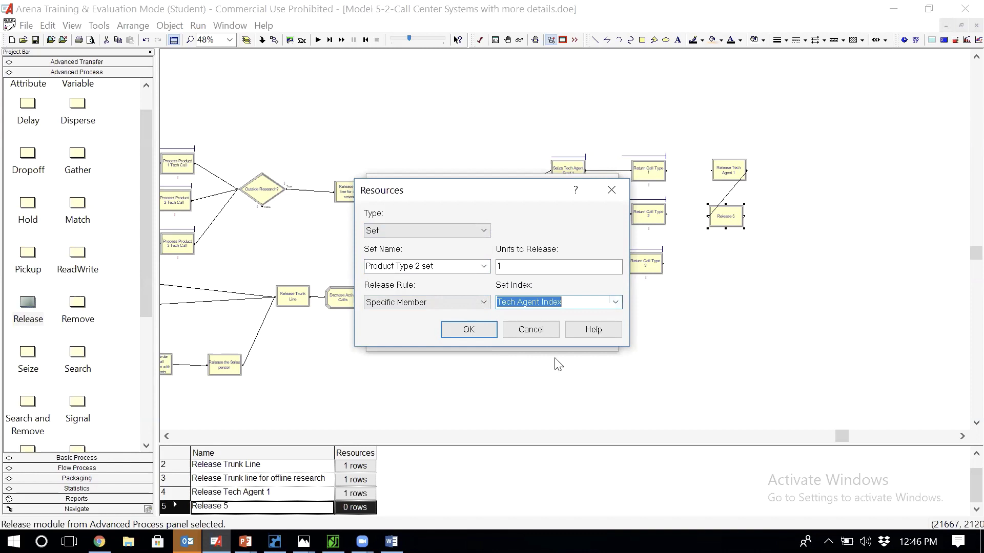
pyautogui.click(466, 331)
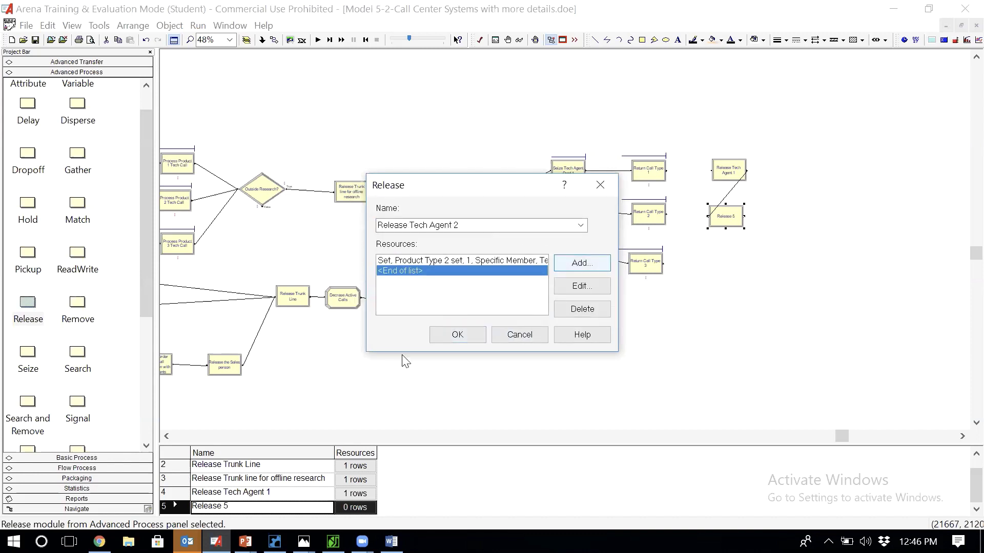
pyautogui.click(465, 333)
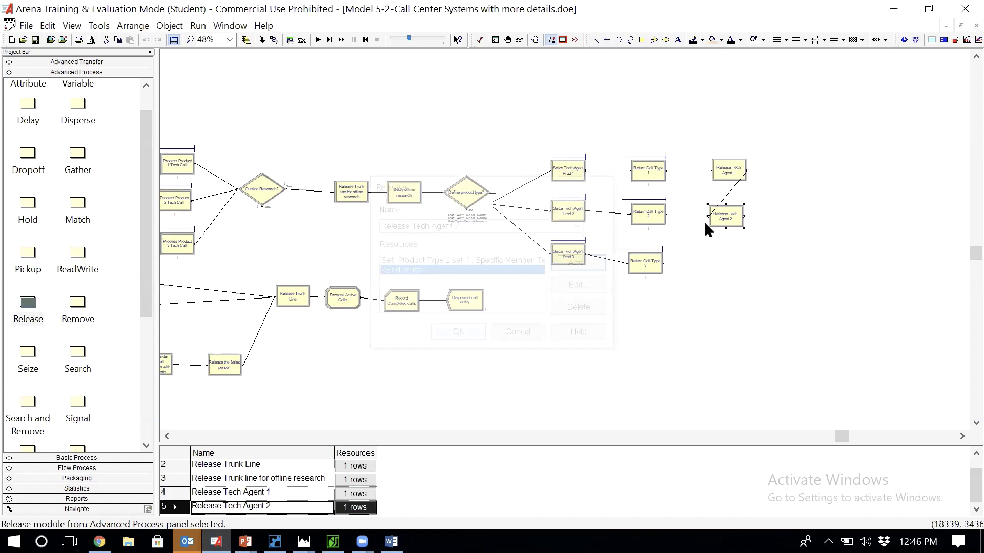
# Delete the connector between Release Tech Agent 1 and Release Tech Agent 2
pyautogui.click(735, 187)
pyautogui.press('Delete')
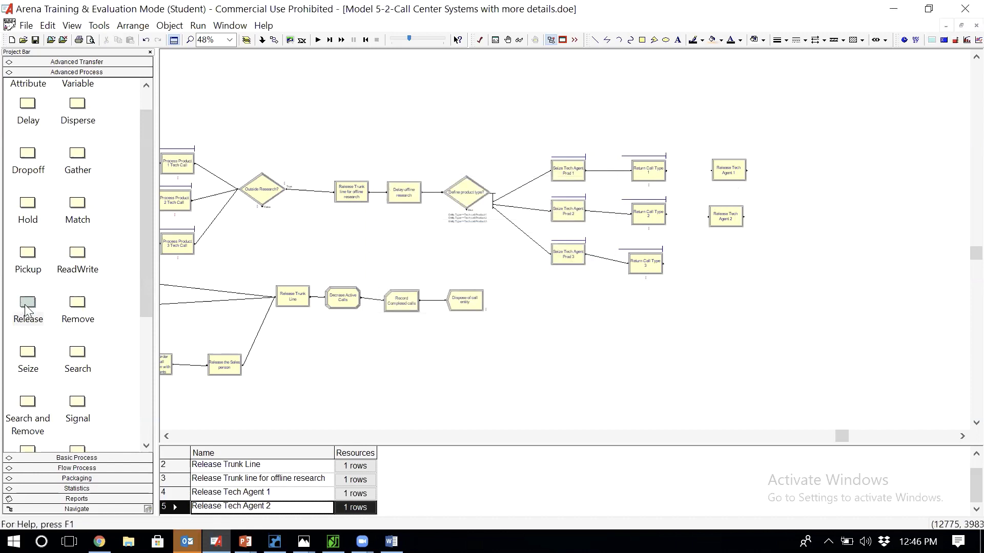
# Place another Release module beside Return Call Type 3, below Release Tech Agent 2, and name it "Release Tech Agent 3"
pyautogui.moveTo(27, 310); pyautogui.dragTo(707, 271)
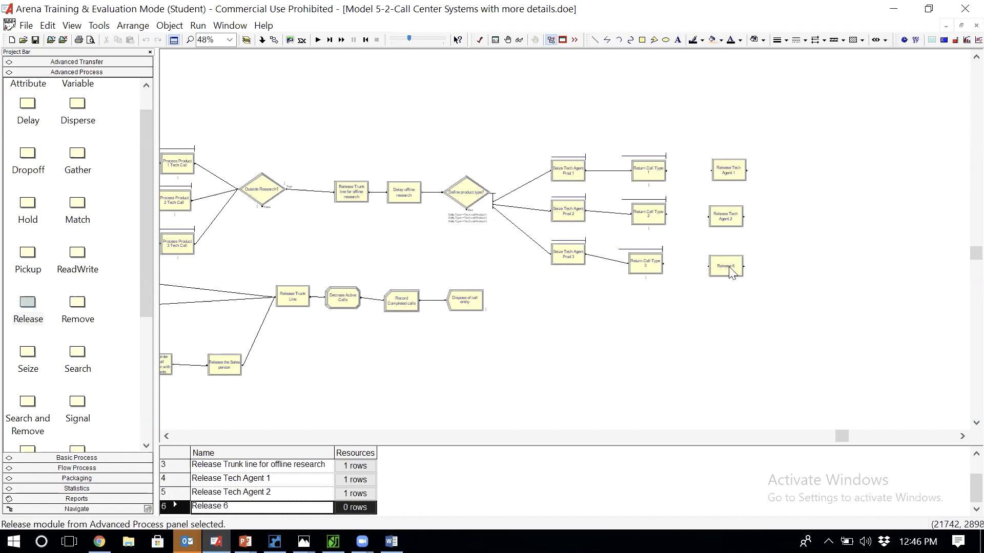
pyautogui.doubleClick(731, 271)
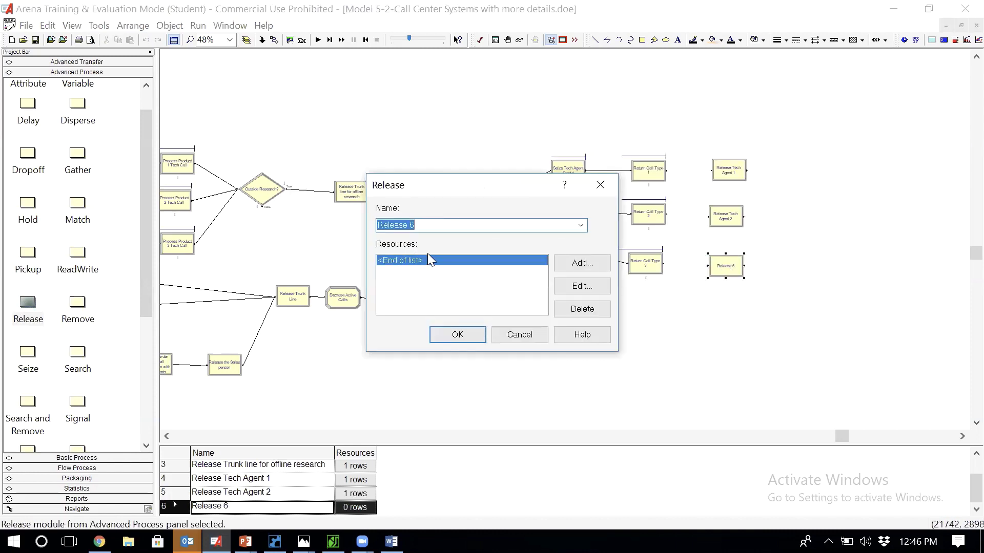
pyautogui.write('Release Tech Agent 3')
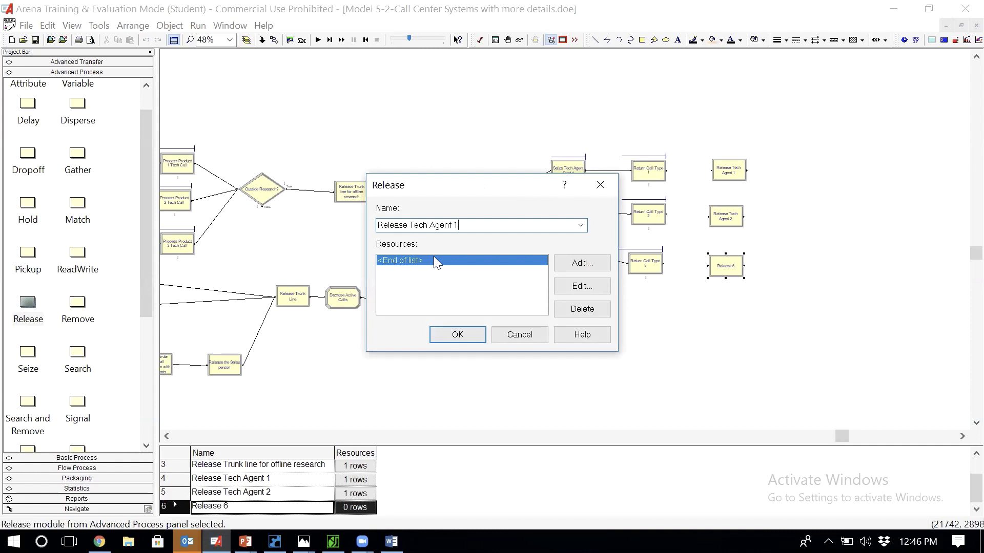
# Add the Product Type 3 Set to Release Tech Agent 3's released resources, using the Specific Member rule with Tech Agent Index as set index
pyautogui.click(579, 263)
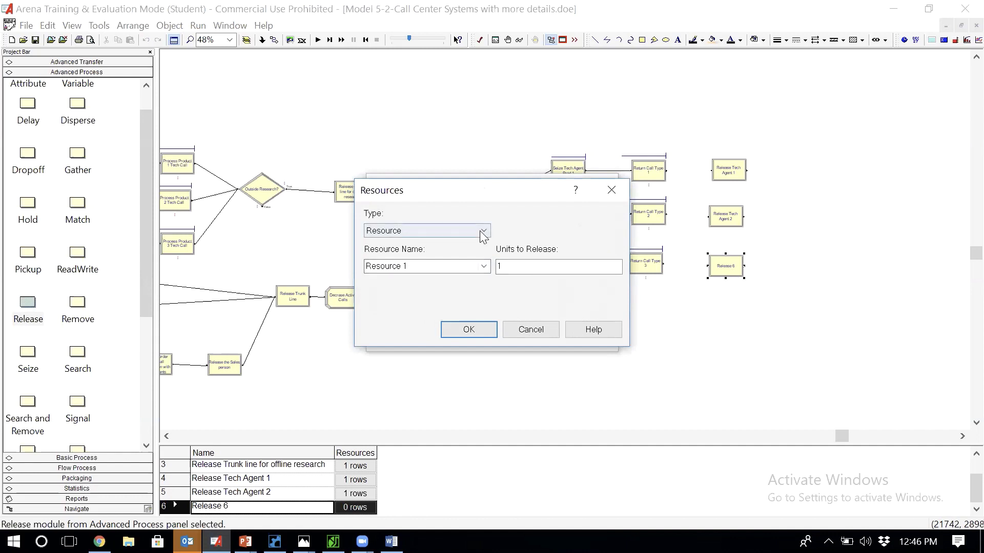
pyautogui.click(484, 231)
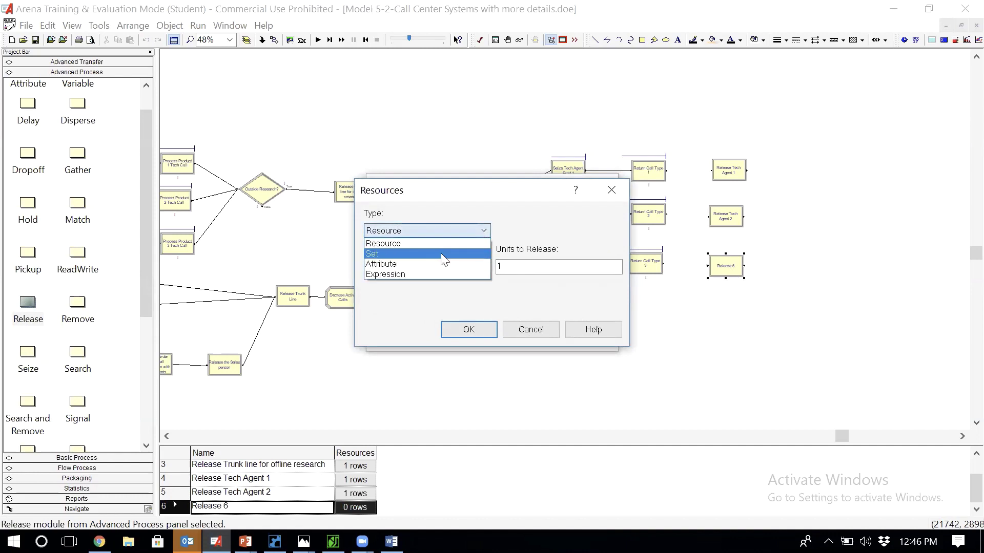
pyautogui.click(444, 254)
pyautogui.click(485, 267)
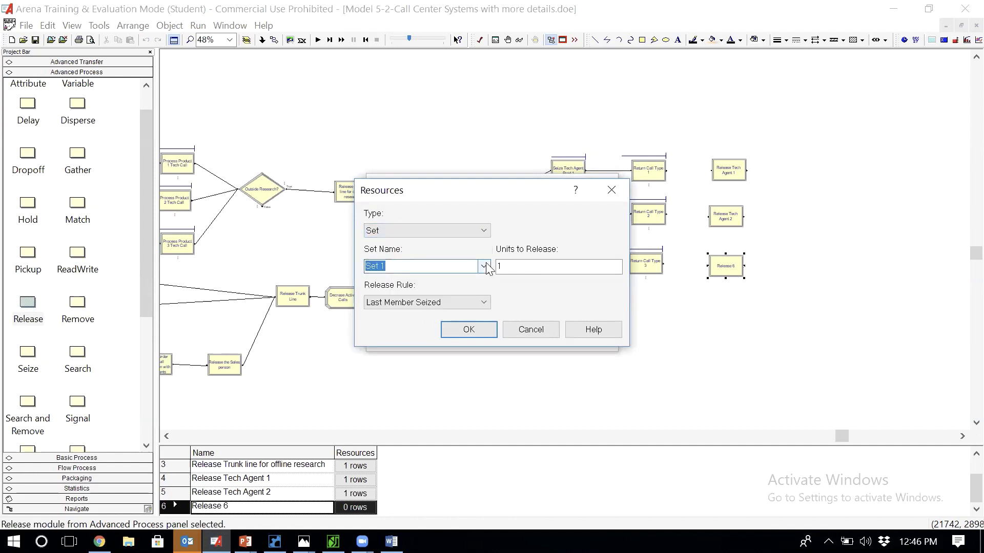
pyautogui.click(484, 267)
pyautogui.click(462, 298)
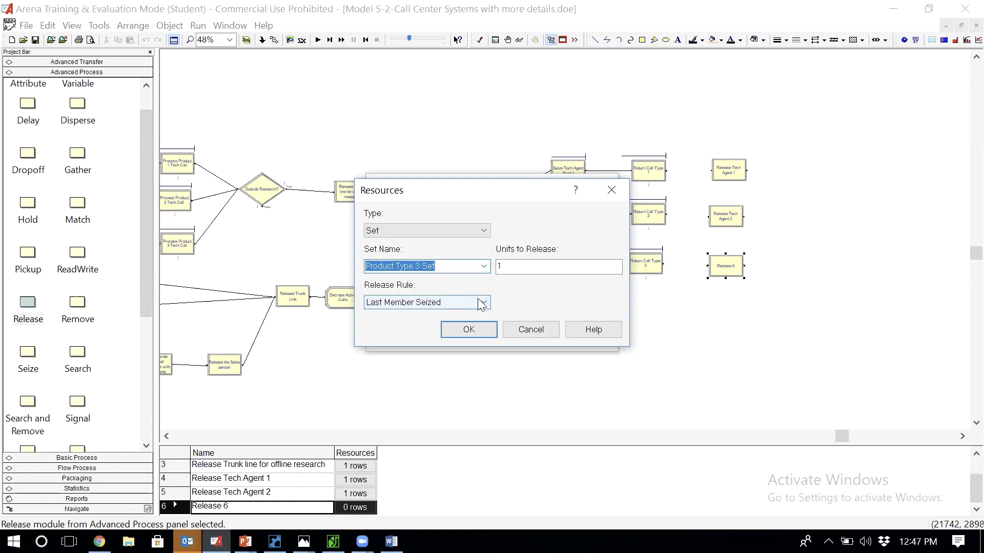
pyautogui.click(482, 303)
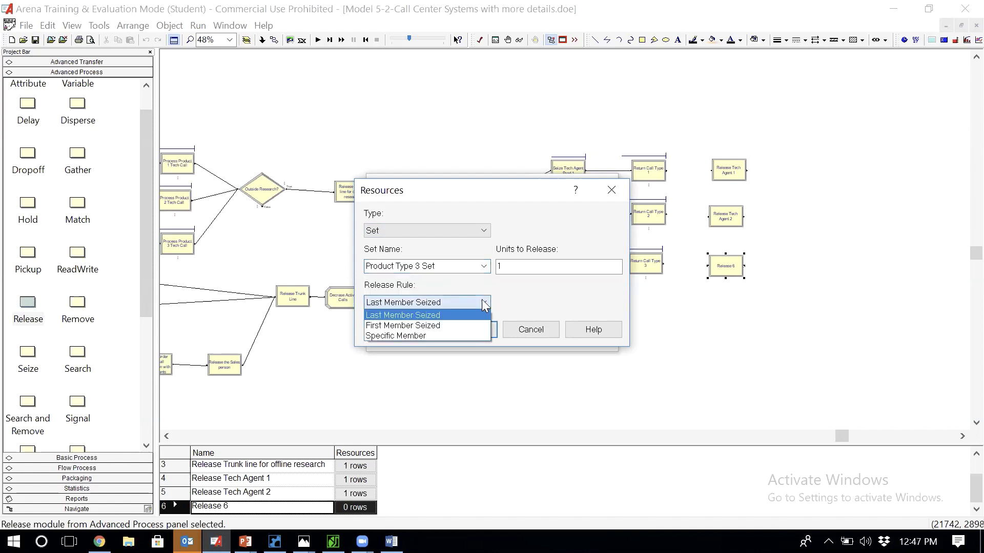
pyautogui.click(458, 336)
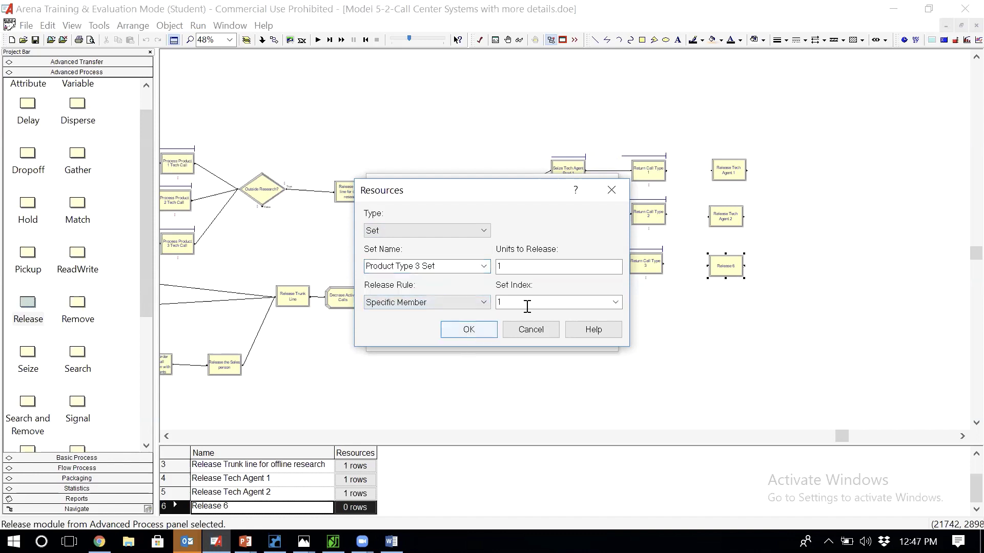
pyautogui.click(616, 302)
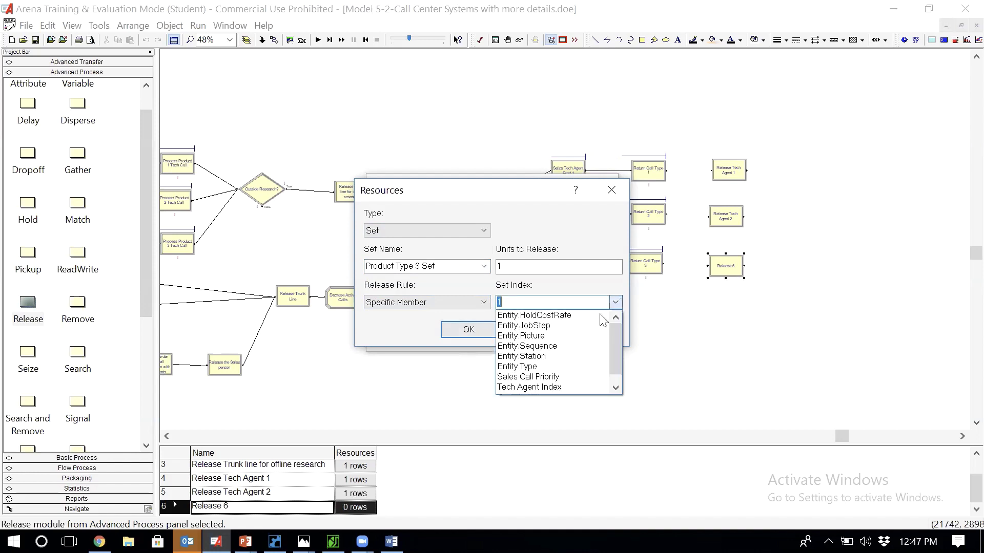
pyautogui.click(568, 385)
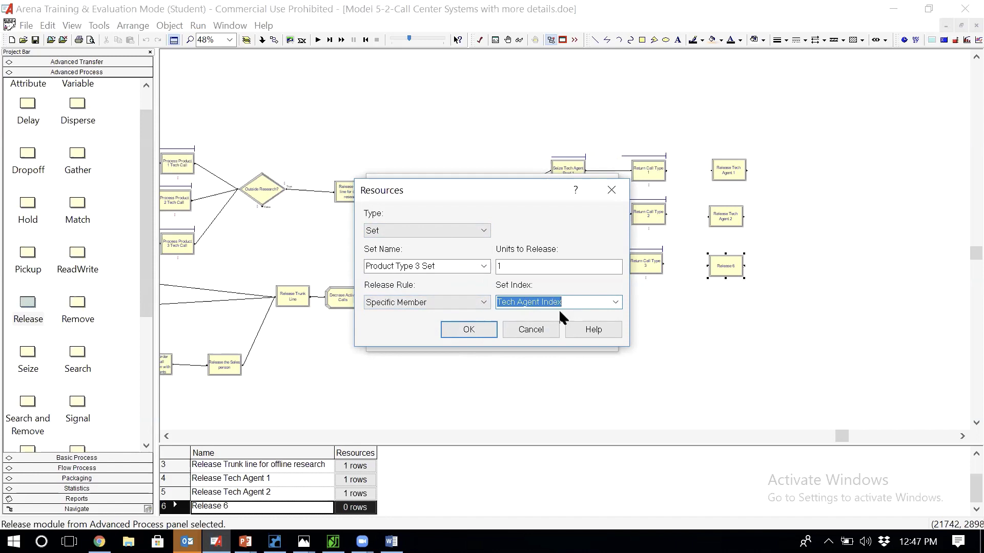
pyautogui.click(478, 329)
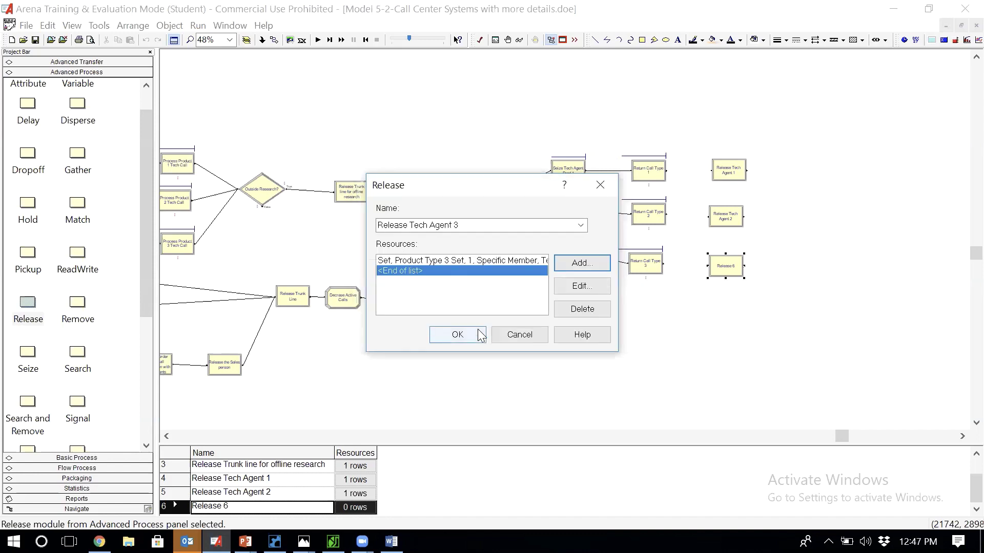
pyautogui.click(458, 335)
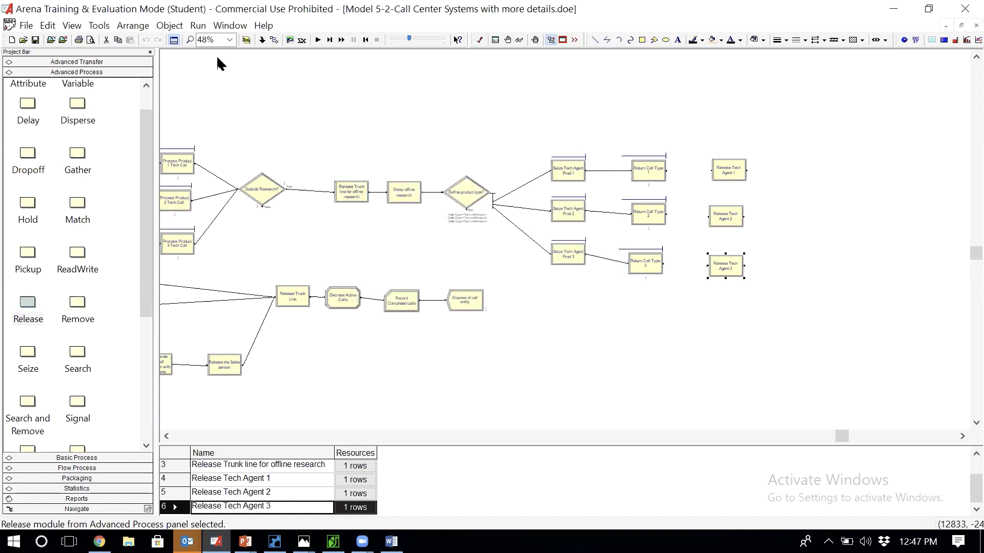
# Connect Return Call Type 1, 2 and 3 to Release Tech Agent 1, 2 and 3 respectively
pyautogui.click(276, 41)
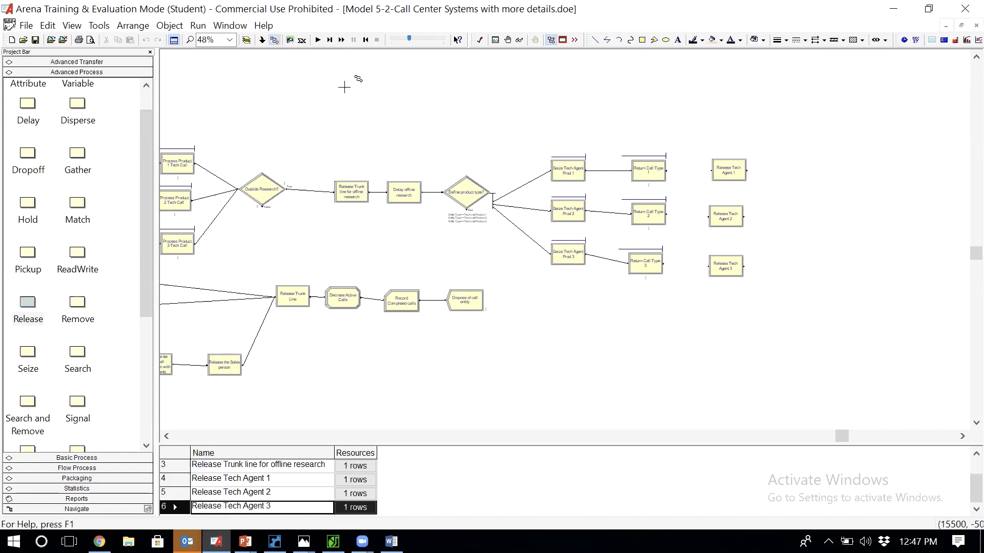
pyautogui.click(667, 171)
pyautogui.click(732, 161)
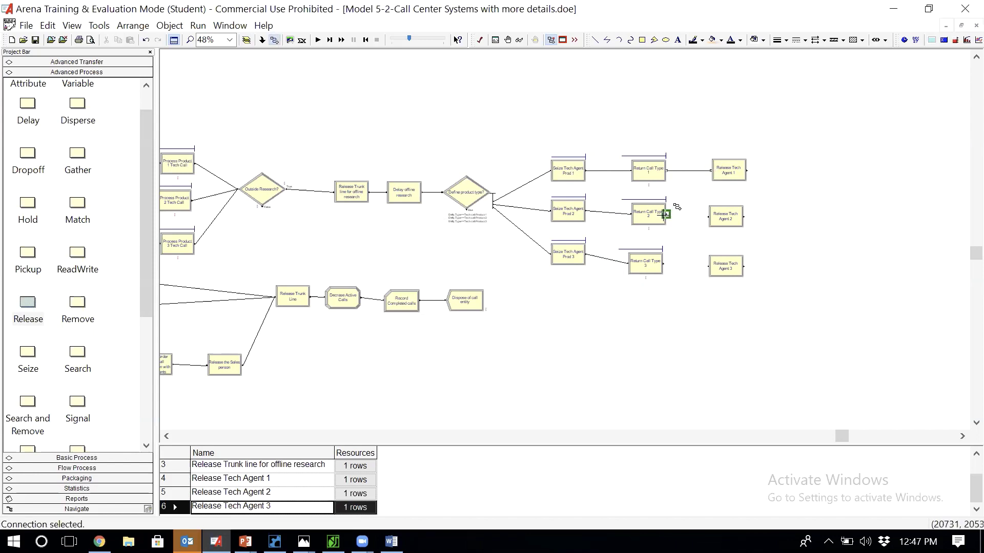
pyautogui.click(665, 214)
pyautogui.click(722, 213)
pyautogui.click(664, 264)
pyautogui.click(718, 262)
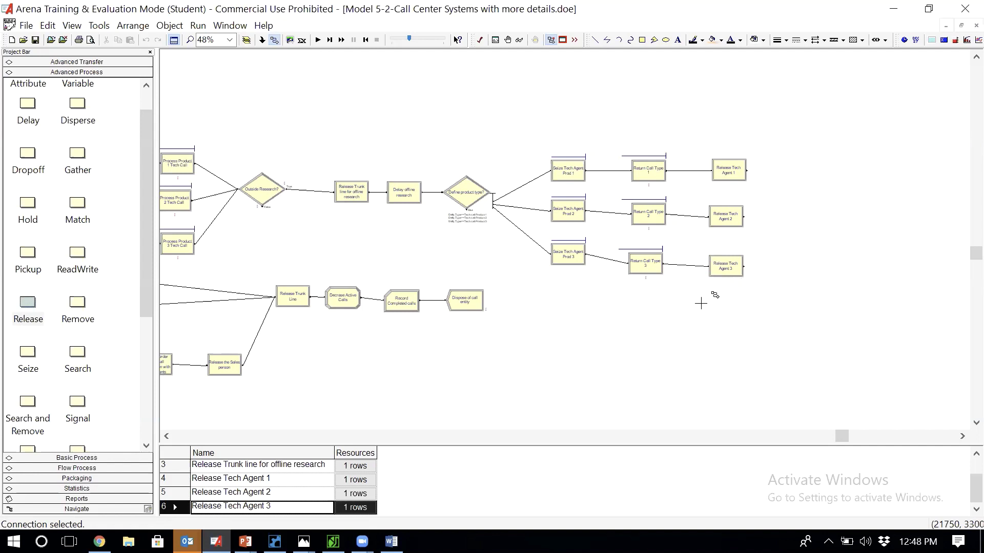
pyautogui.click(170, 436)
pyautogui.click(171, 436)
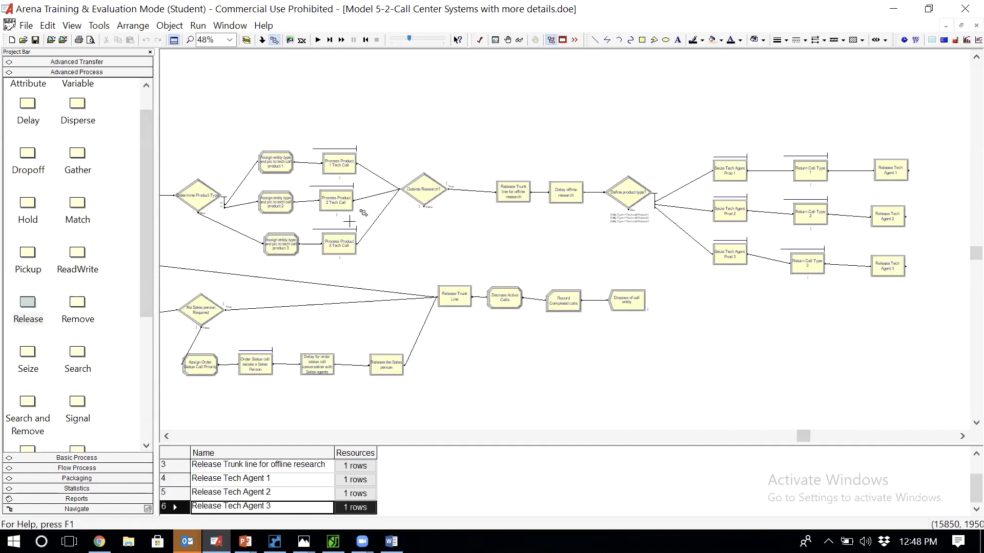
pyautogui.click(276, 40)
pyautogui.click(527, 345)
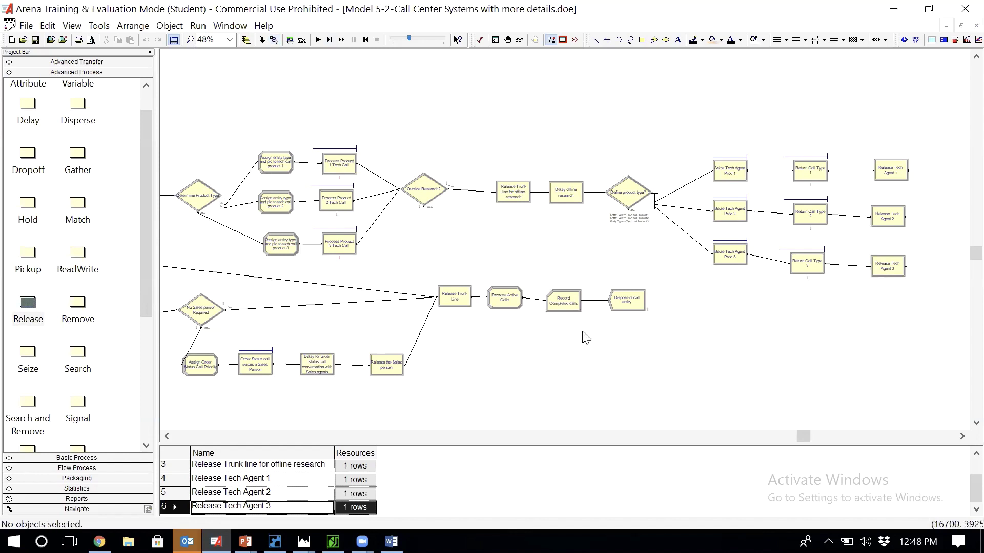
# Move the Release Trunk Line, Decrase Active Calls, Record Completed calls and Dispose of call entity modules together to below and beyond Release Tech Agent 3
pyautogui.click(961, 437)
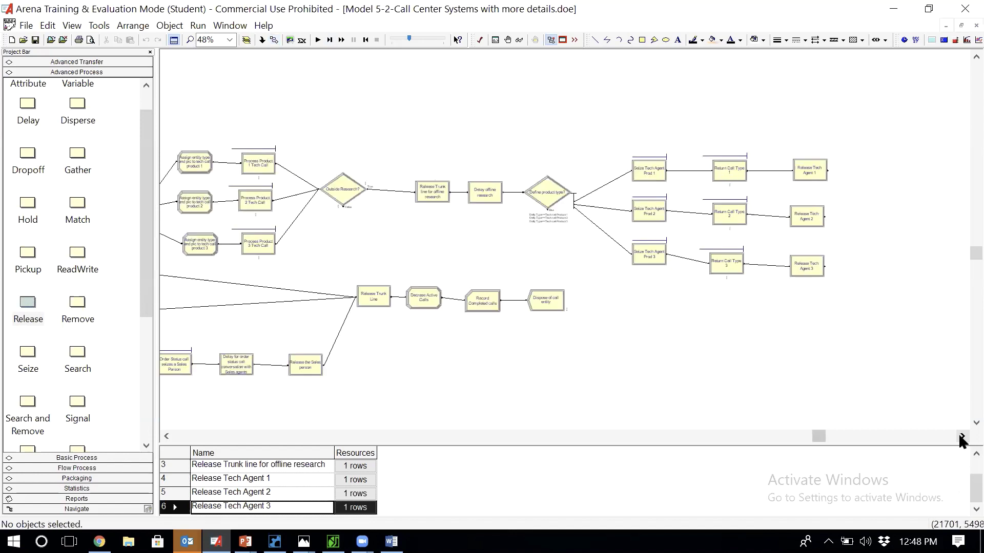
pyautogui.click(962, 437)
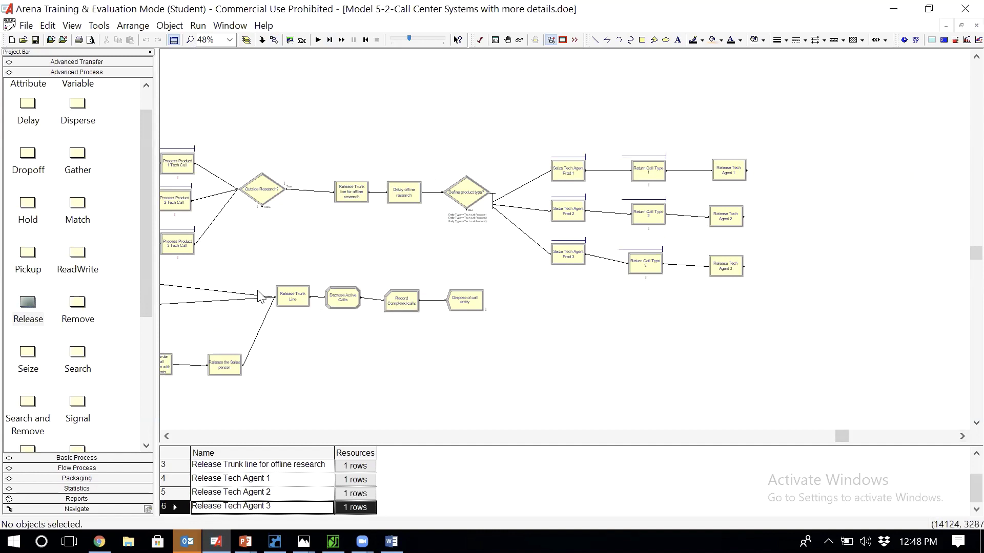
pyautogui.moveTo(270, 277); pyautogui.dragTo(494, 334)
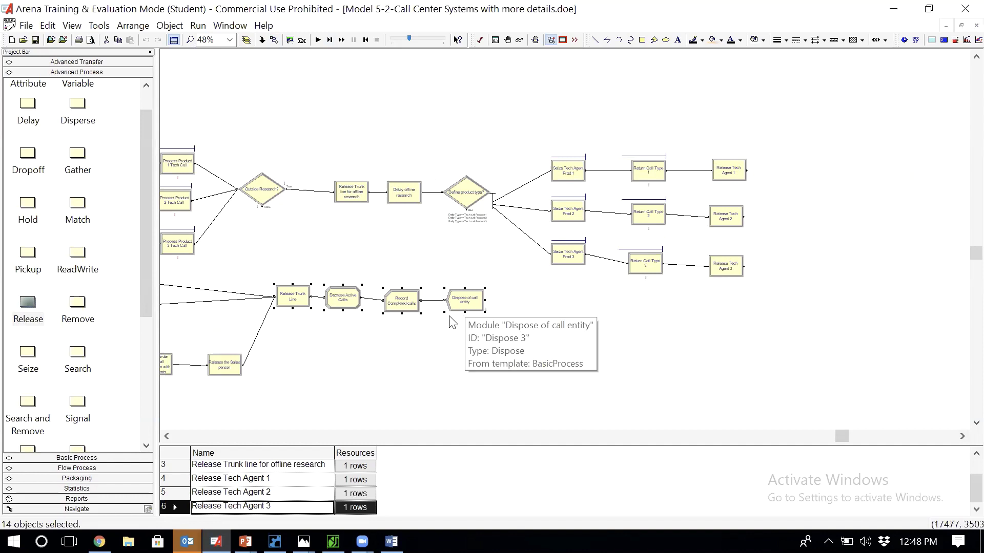
pyautogui.click(166, 435)
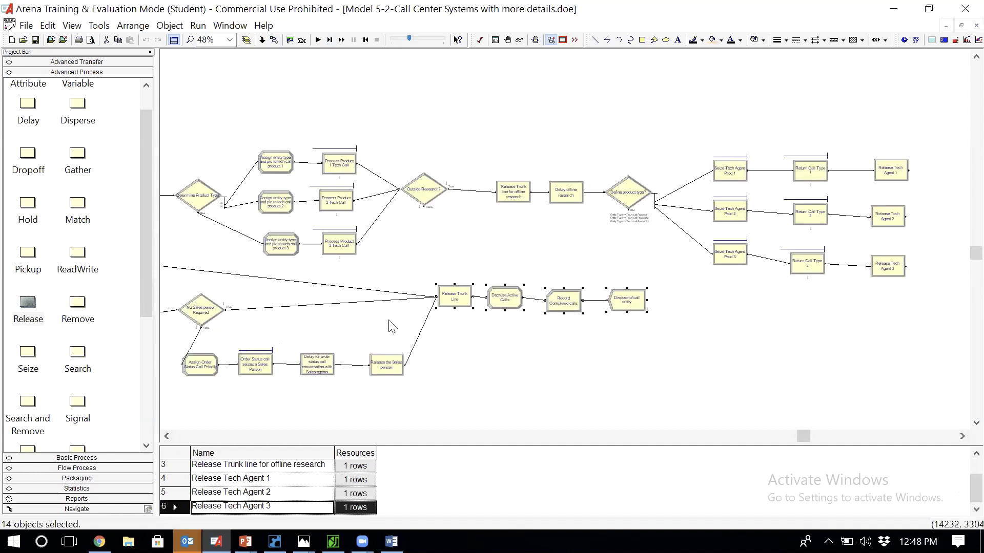
pyautogui.click(167, 436)
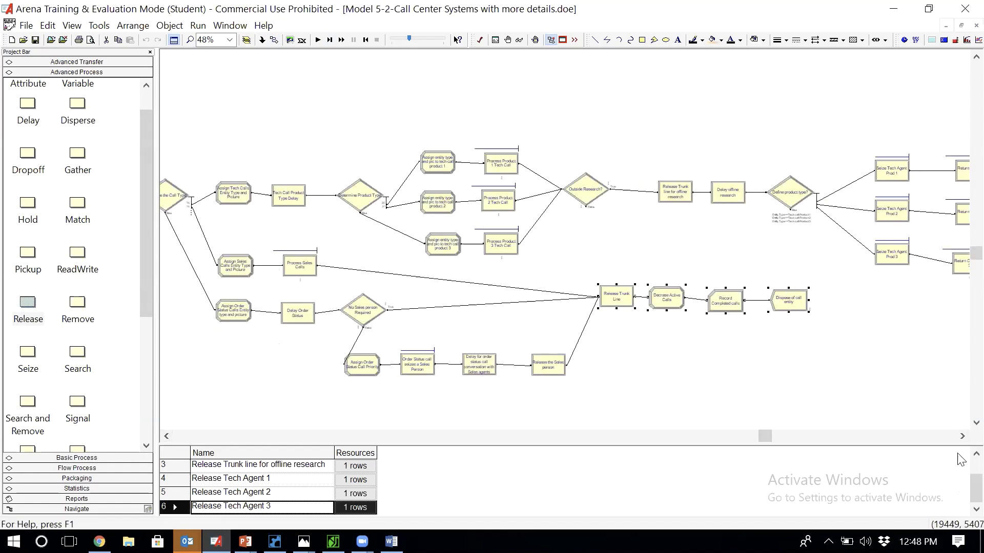
pyautogui.click(961, 437)
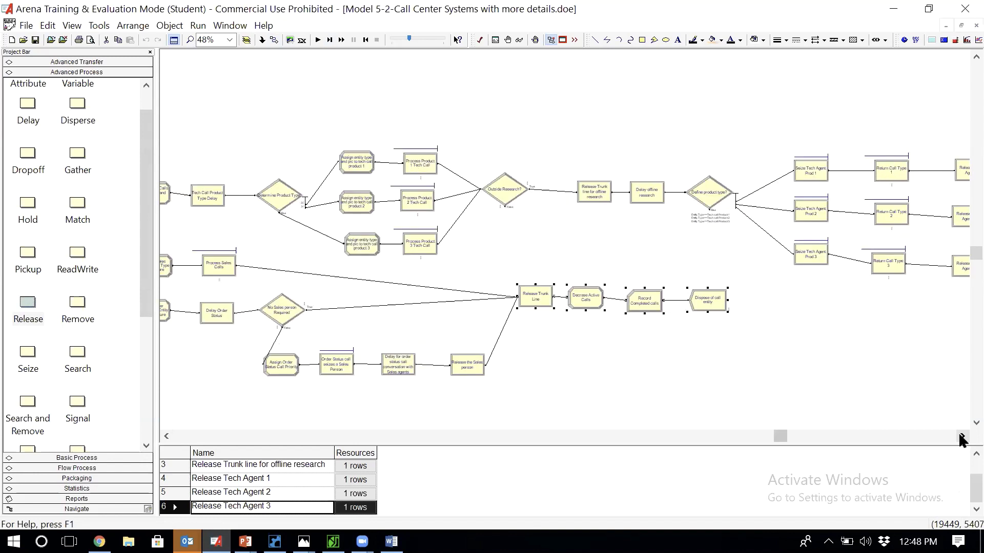
pyautogui.click(961, 437)
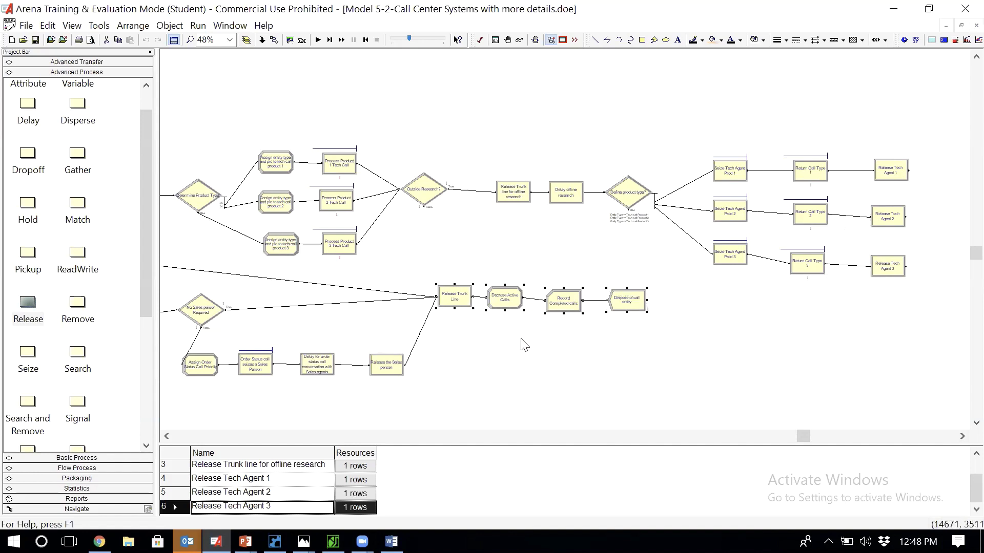
pyautogui.click(961, 437)
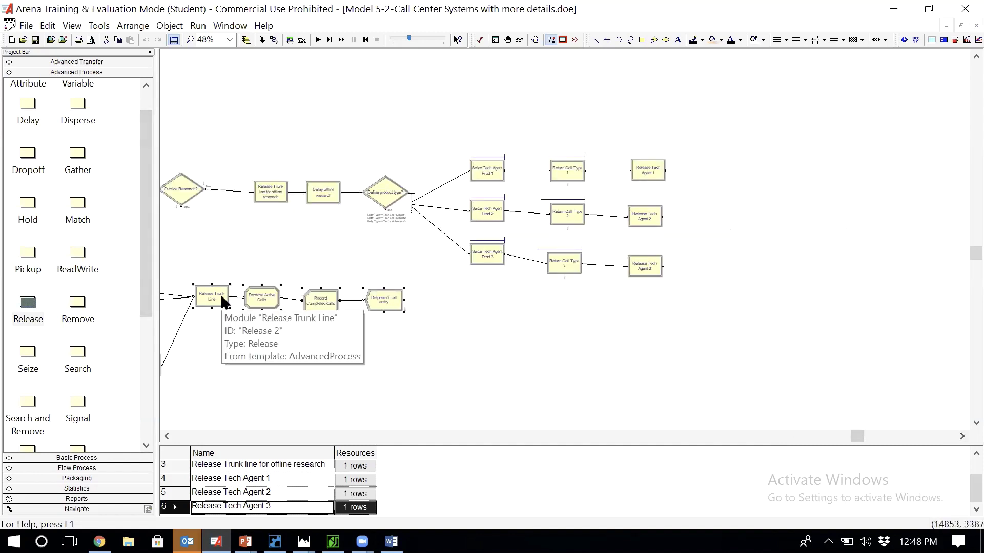
pyautogui.moveTo(222, 301); pyautogui.dragTo(712, 327)
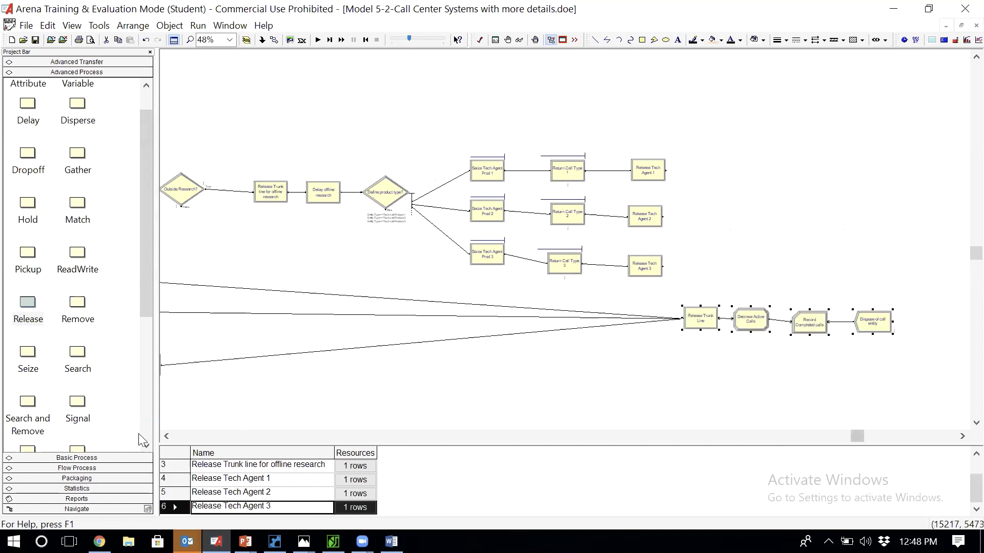
# Review the relocated Release Trunk Line module's settings and close them without changes
pyautogui.click(171, 440)
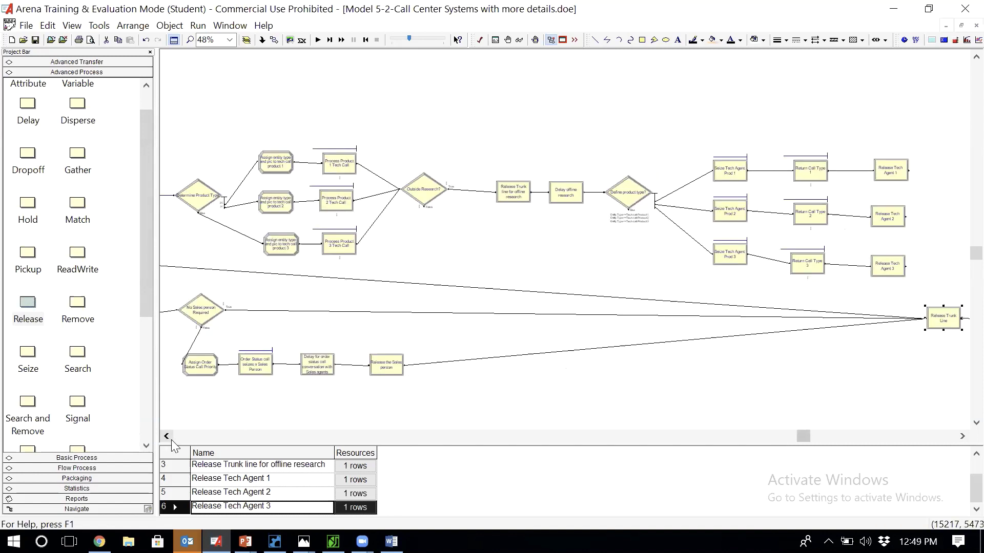
pyautogui.press('-')
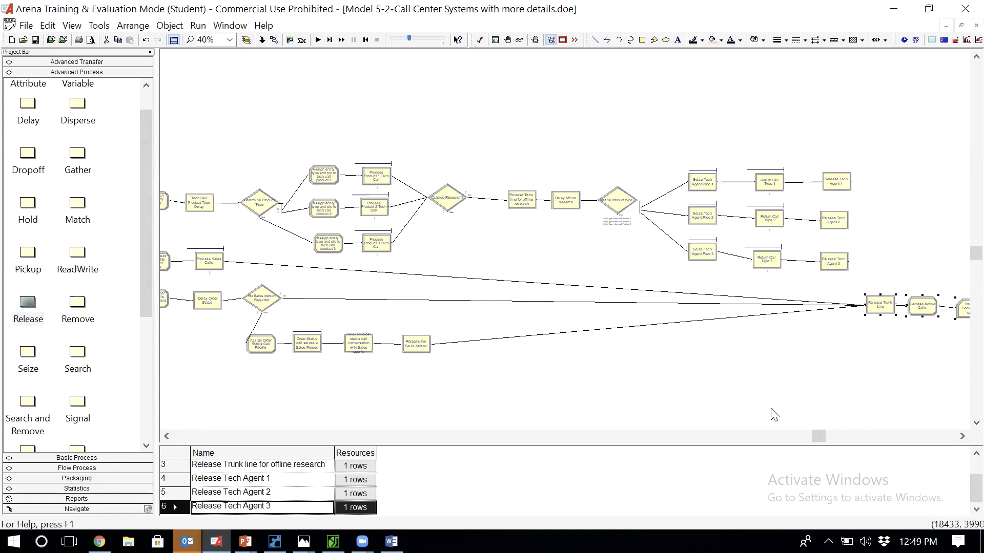
pyautogui.click(961, 439)
pyautogui.click(961, 439)
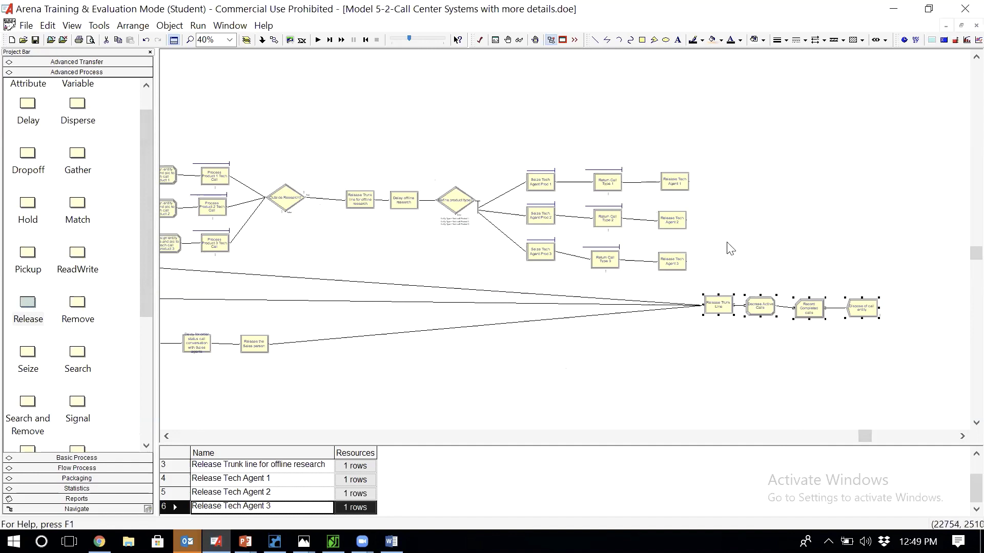
pyautogui.click(717, 340)
pyautogui.click(726, 303)
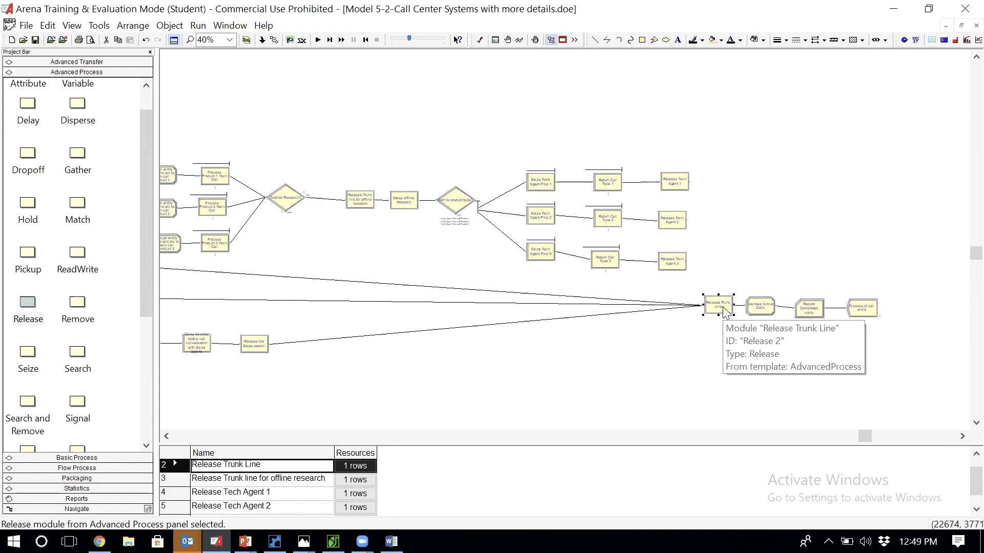
pyautogui.doubleClick(724, 308)
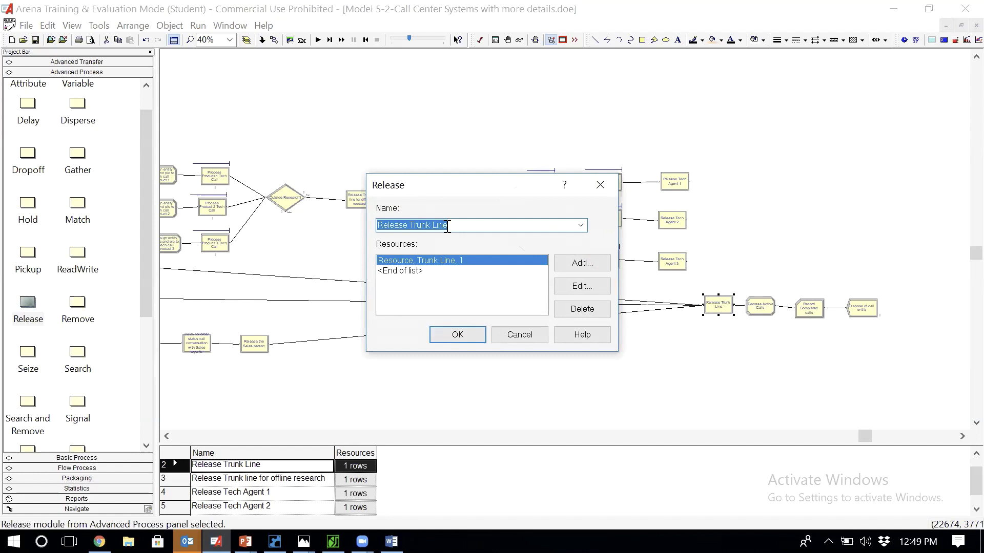
pyautogui.press('Escape')
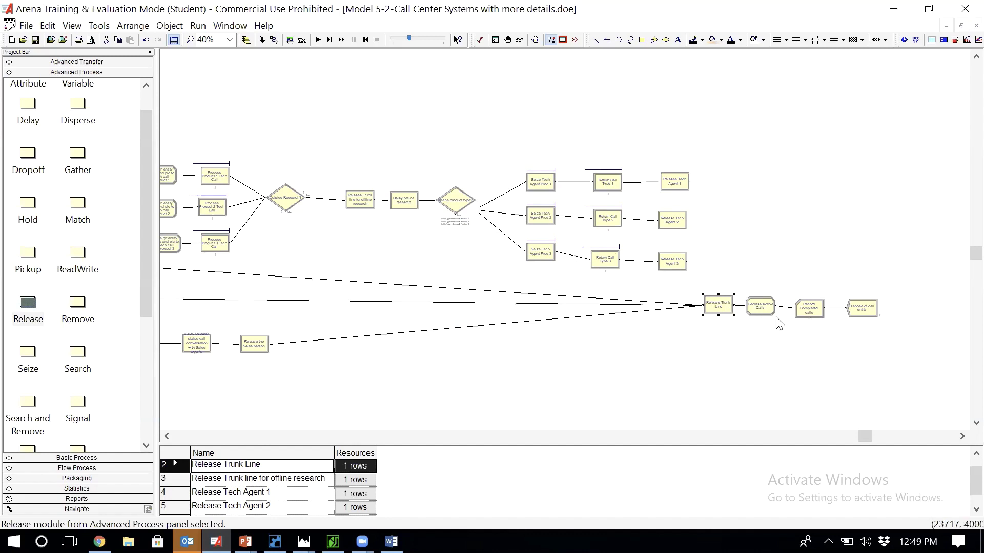
# Check the assignment in the Decrase Active Calls module and delete that module
pyautogui.click(764, 309)
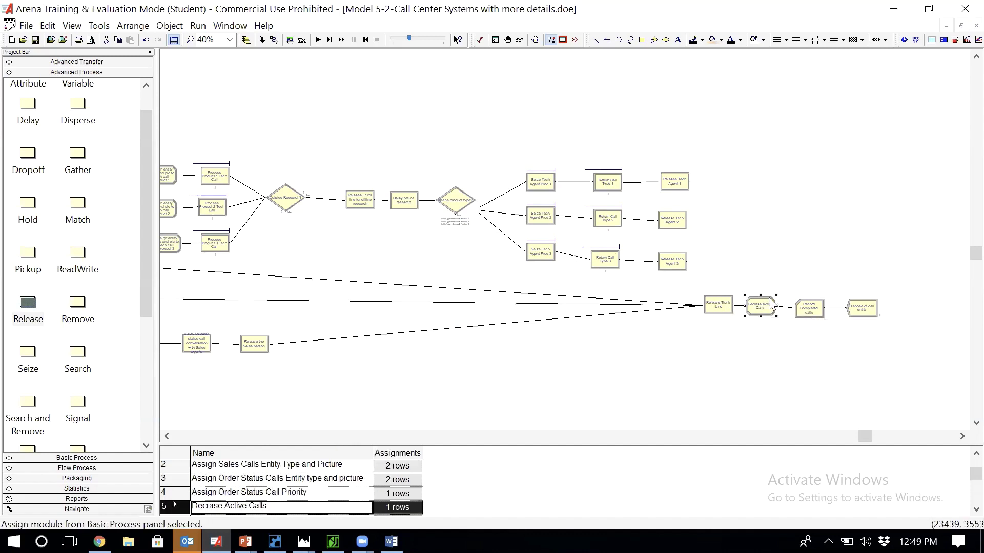
pyautogui.doubleClick(761, 315)
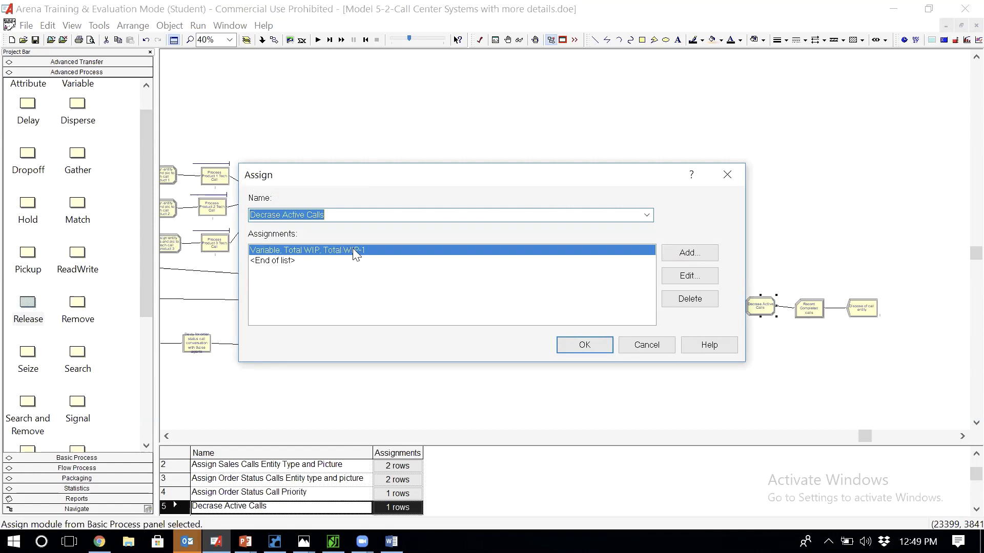
pyautogui.press('Return')
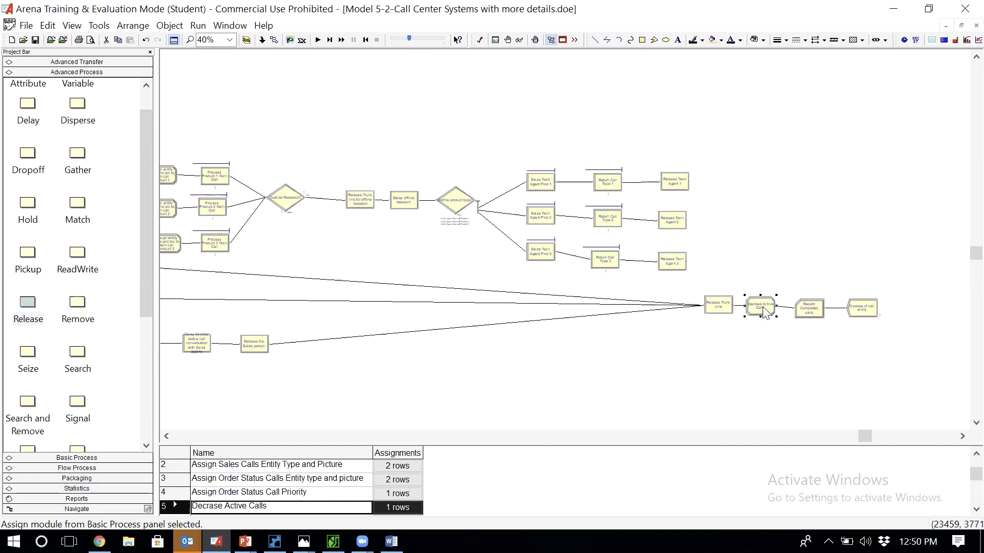
pyautogui.press('Delete')
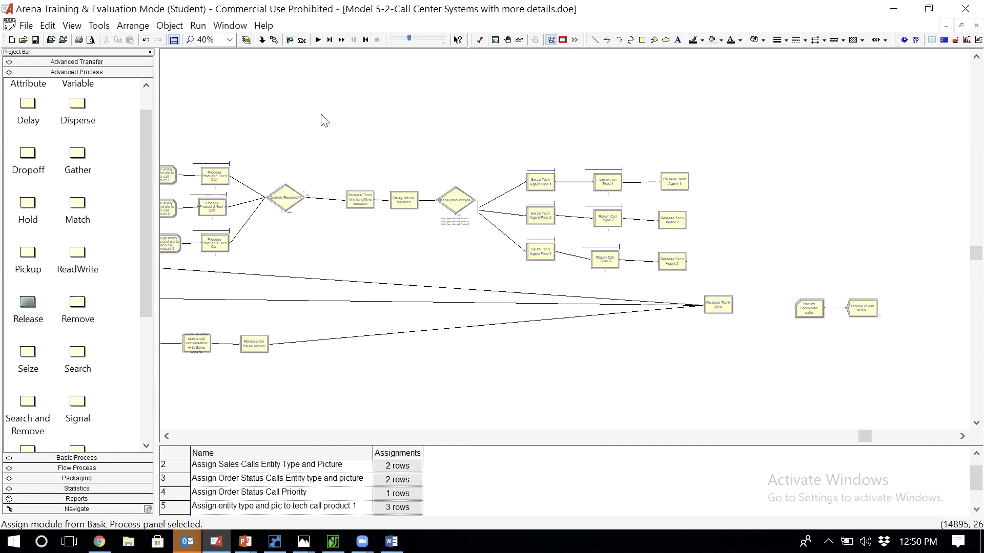
# Connect Release Trunk Line directly to Record Completed calls
pyautogui.click(273, 40)
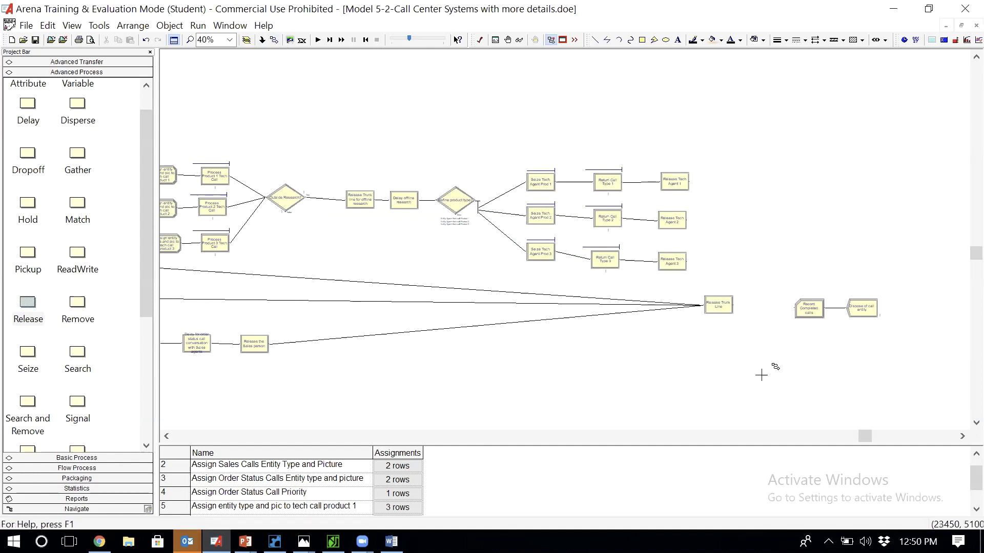
pyautogui.click(745, 297)
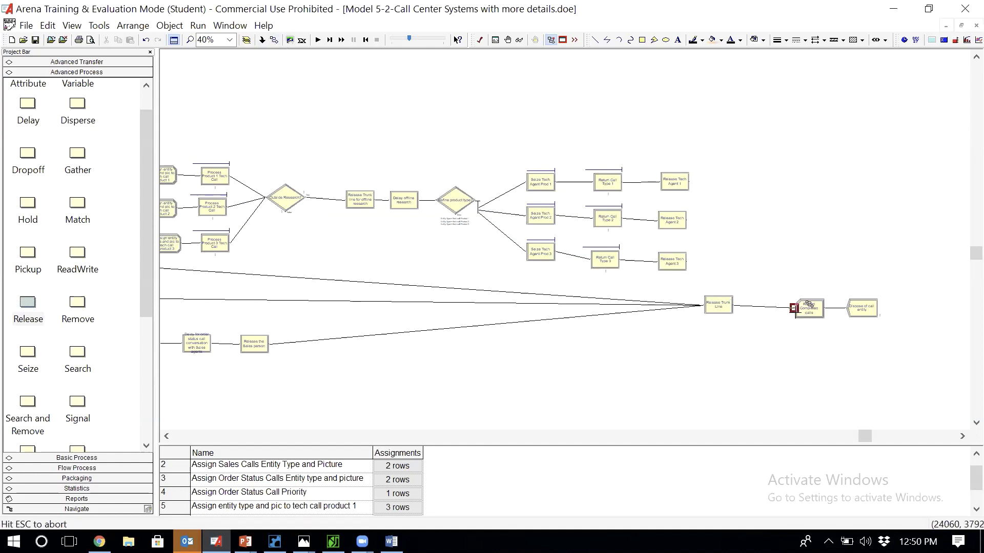
pyautogui.click(794, 307)
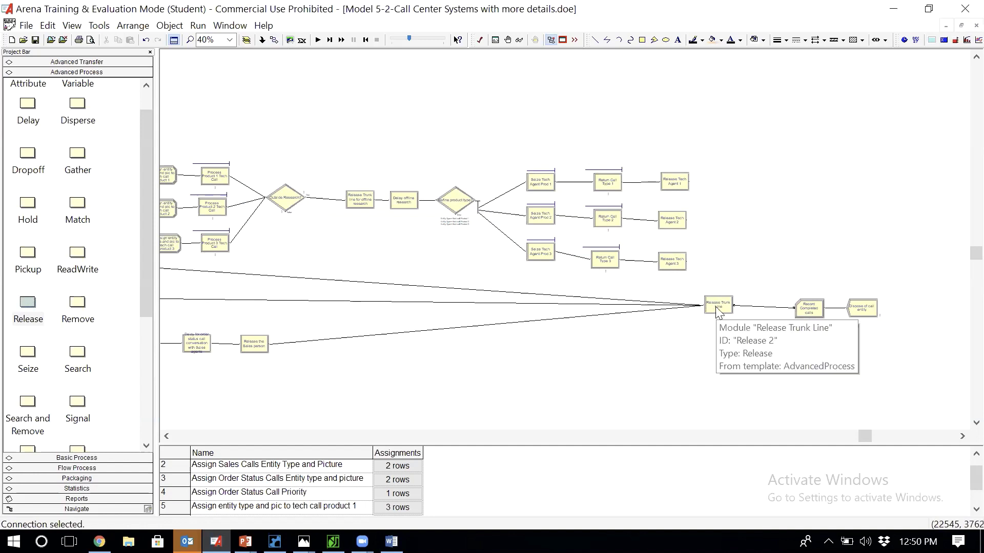
# Check the Record Completed calls settings and connect Release Tech Agent 1 and Release Tech Agent 2 to that module
pyautogui.doubleClick(815, 312)
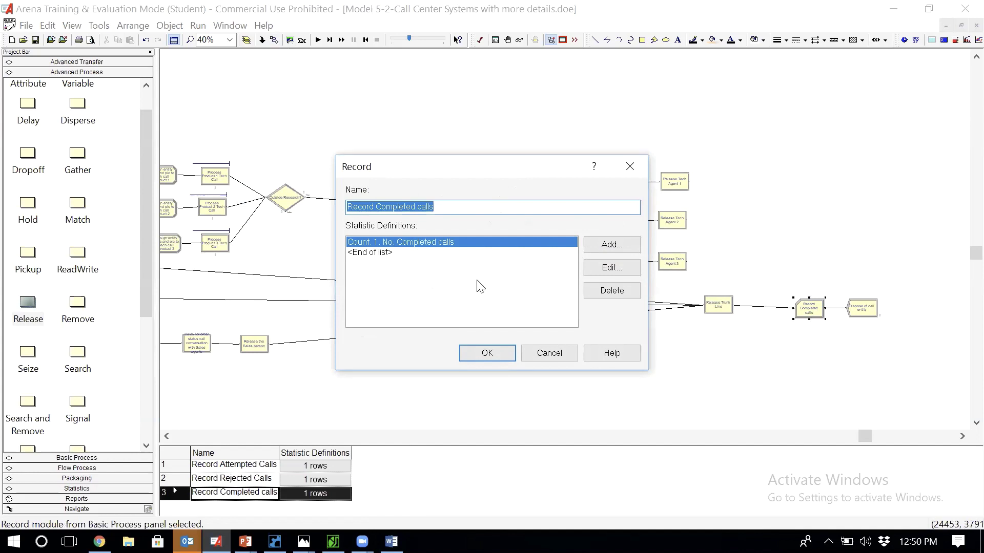
pyautogui.press('Escape')
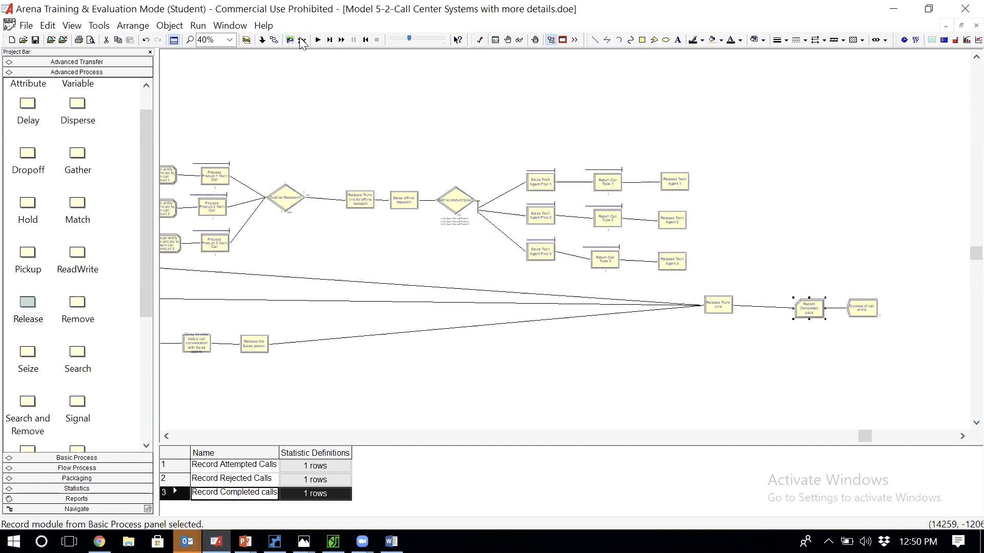
pyautogui.click(274, 40)
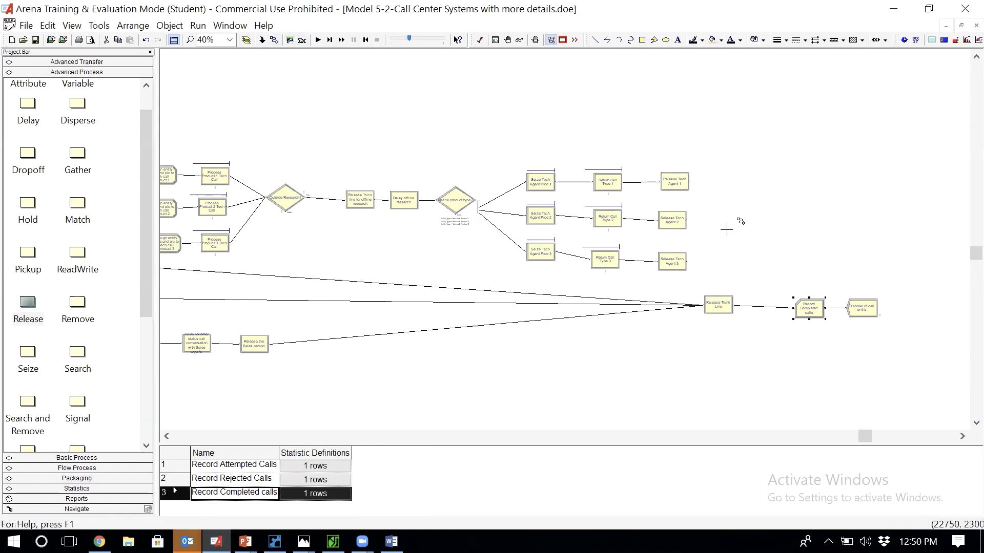
pyautogui.click(699, 172)
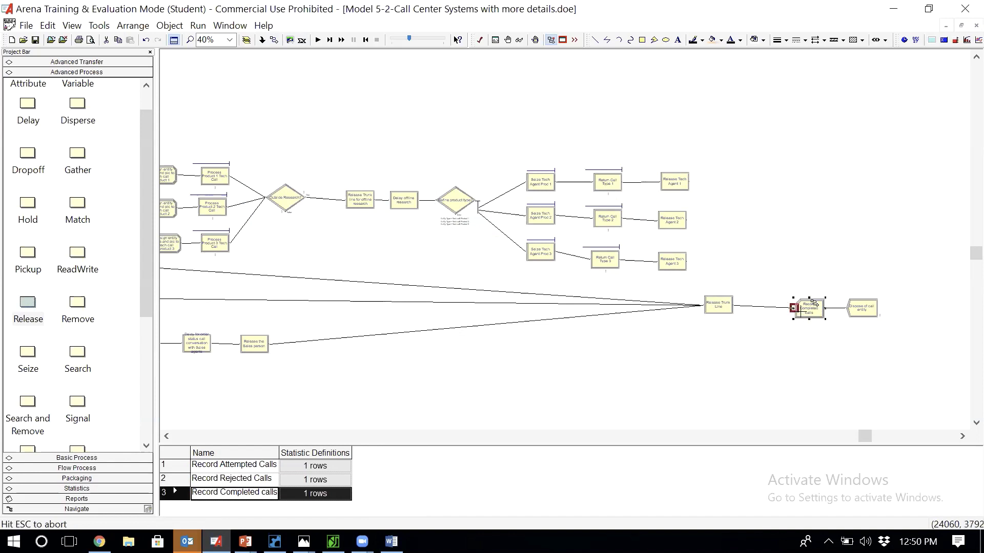
pyautogui.click(797, 310)
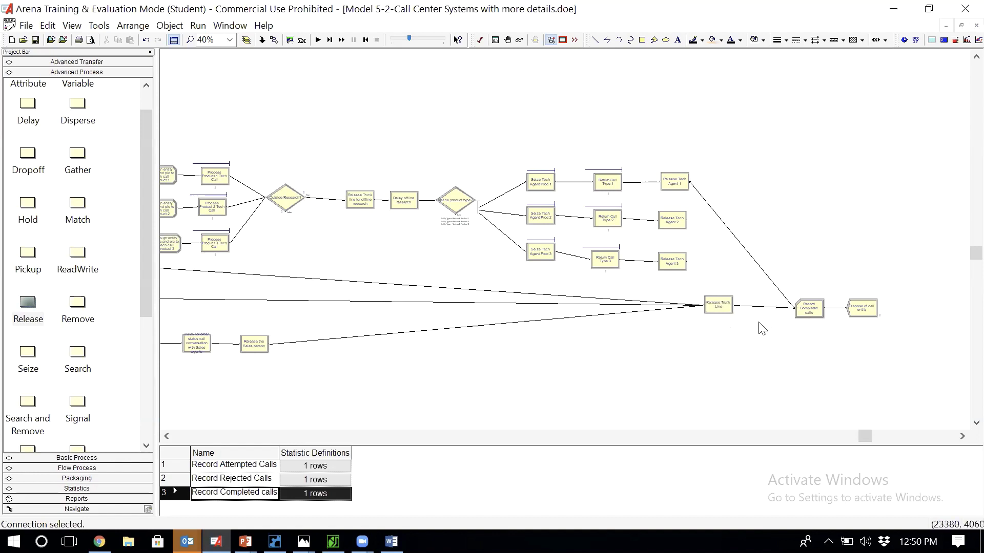
pyautogui.click(272, 42)
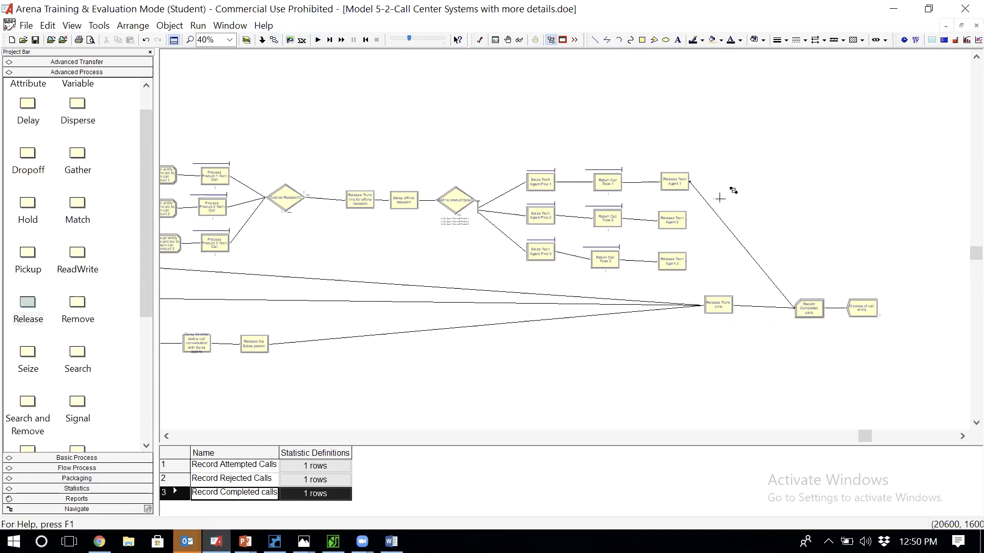
pyautogui.click(689, 219)
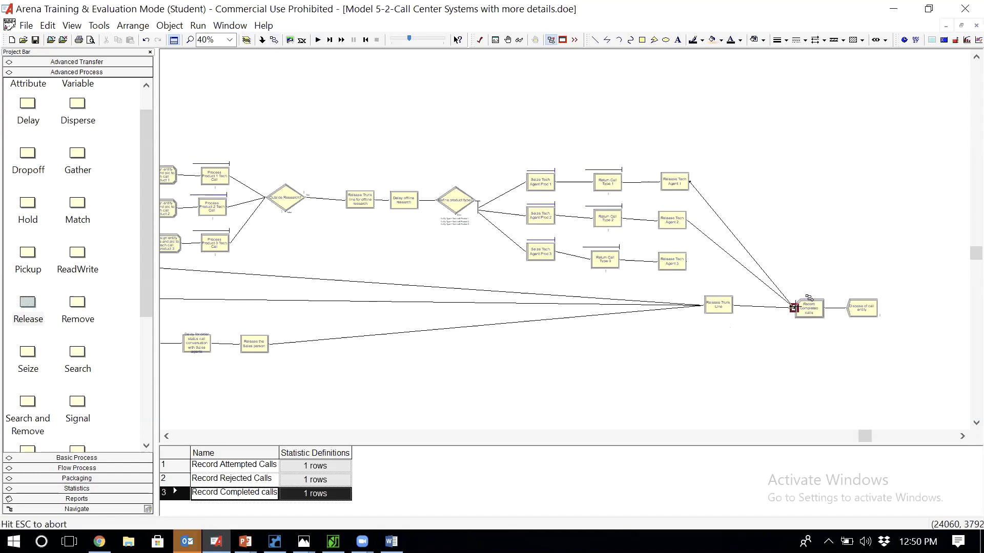
pyautogui.click(809, 298)
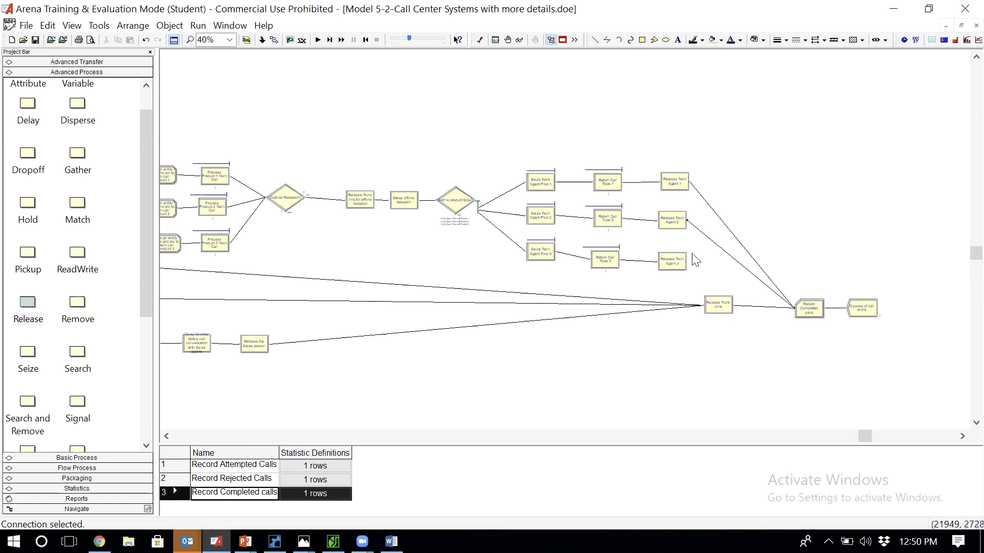
# Connect Release Tech Agent 3 to the Record Completed calls module
pyautogui.click(300, 41)
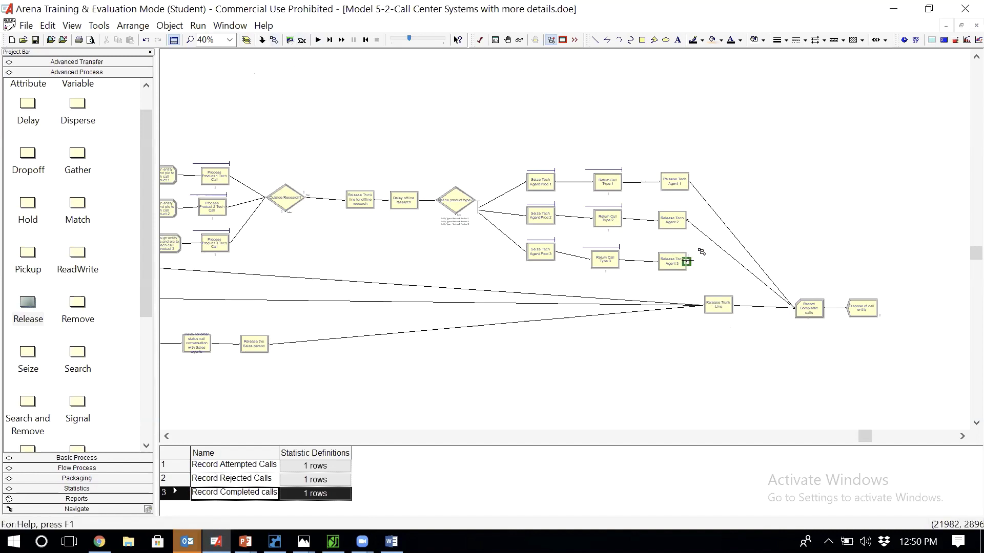
pyautogui.click(700, 250)
pyautogui.click(811, 296)
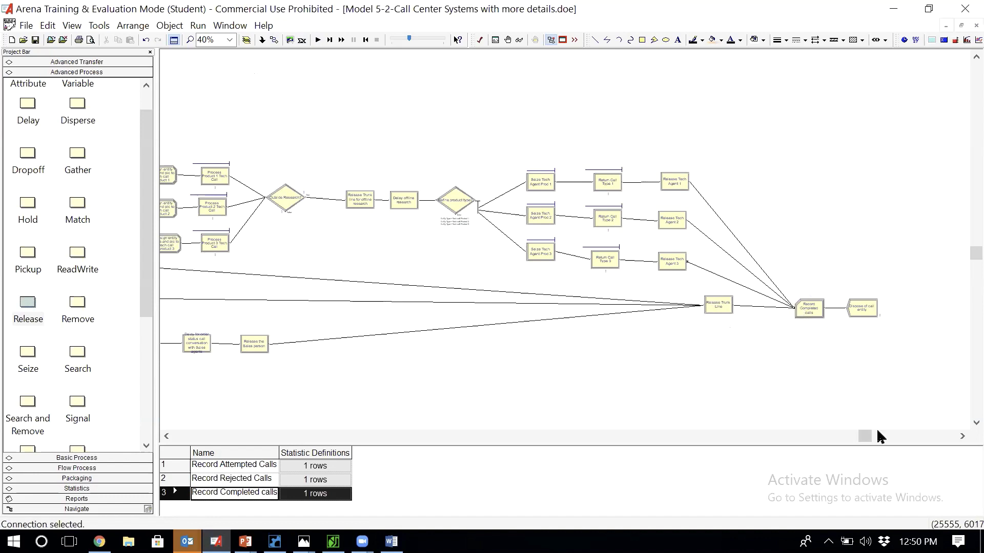
# Review the model flow from the trunk line decision through the offline research branch to the final call disposal
pyautogui.click(877, 431)
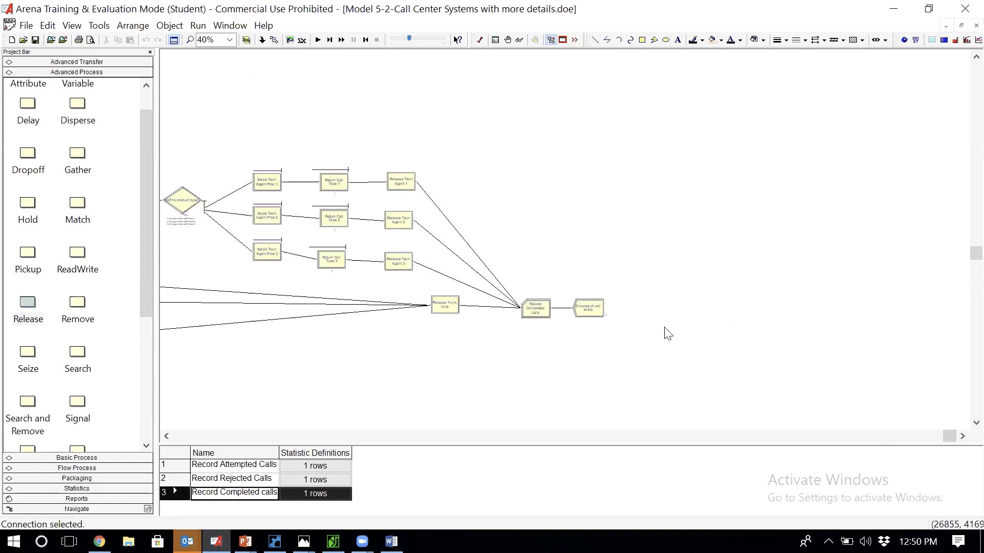
pyautogui.click(165, 434)
pyautogui.click(165, 435)
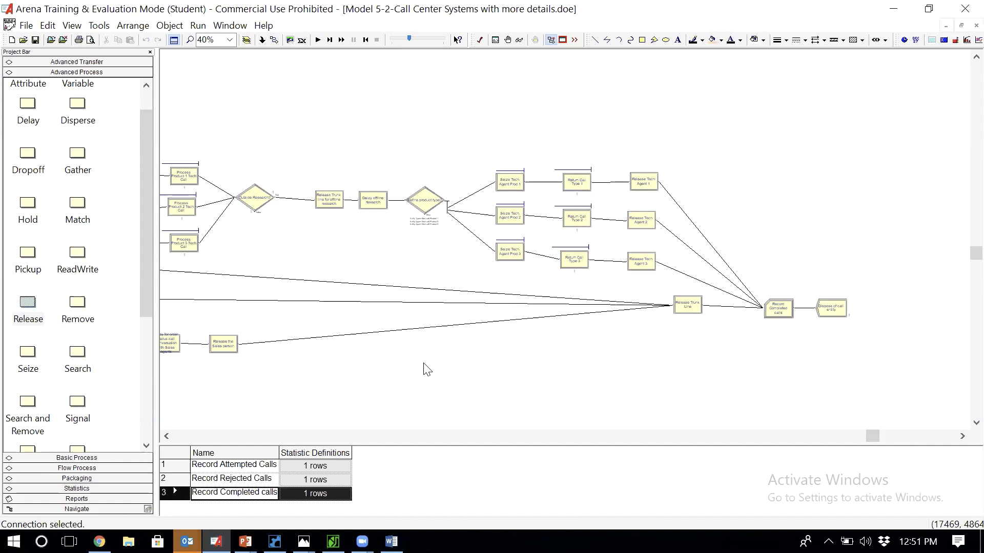
pyautogui.click(167, 436)
pyautogui.click(166, 436)
pyautogui.click(166, 436)
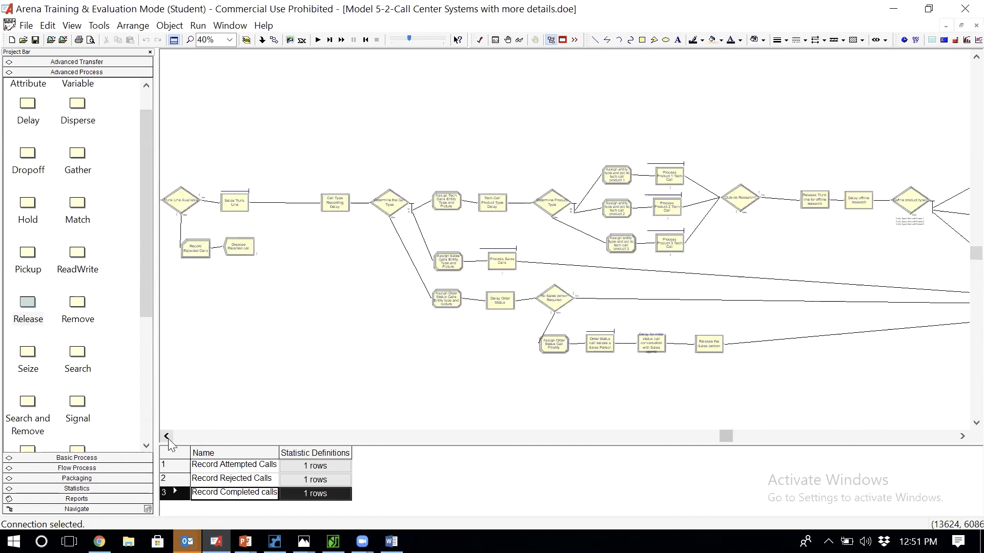
pyautogui.click(961, 436)
pyautogui.click(961, 436)
pyautogui.click(961, 436)
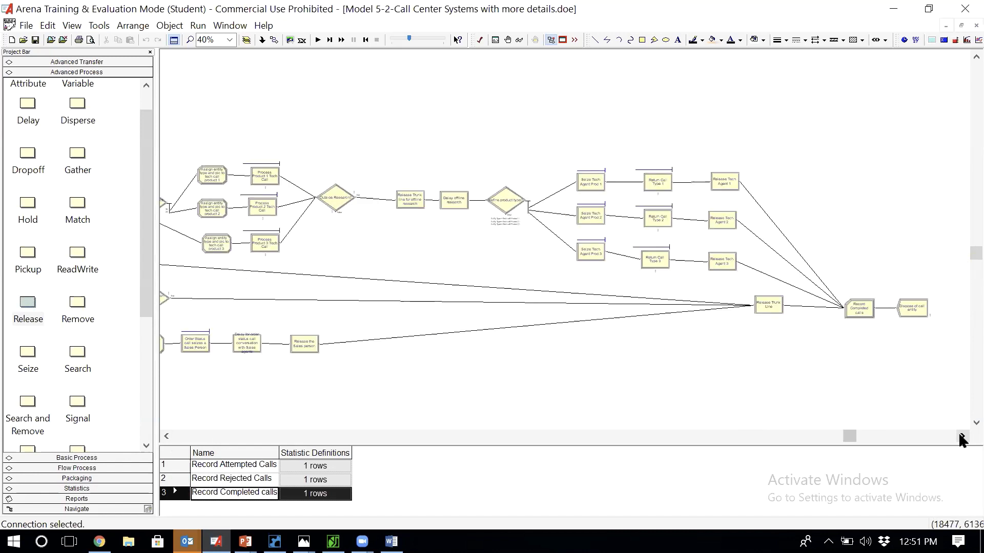
pyautogui.click(960, 435)
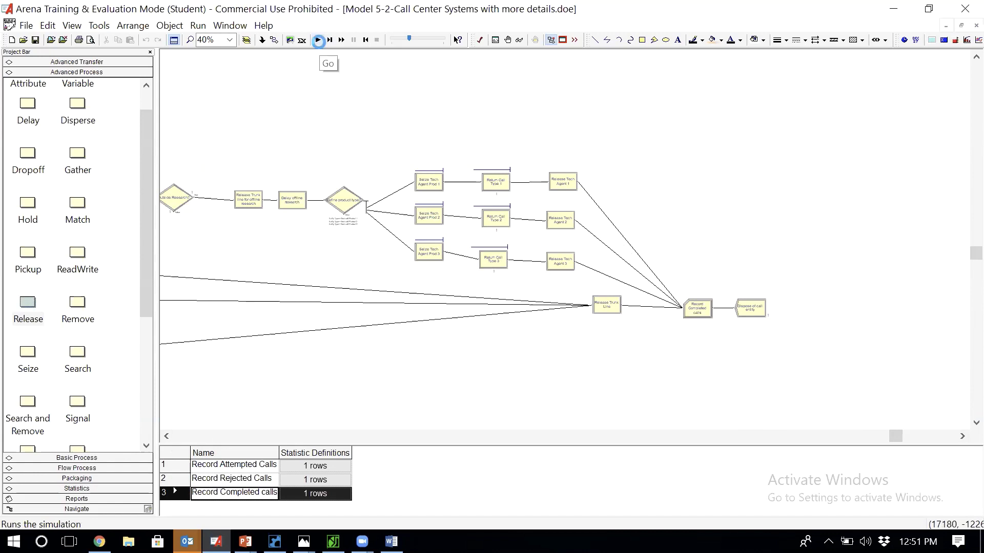
# Run the simulation to check the model and close the Errors/Warnings report
pyautogui.click(317, 40)
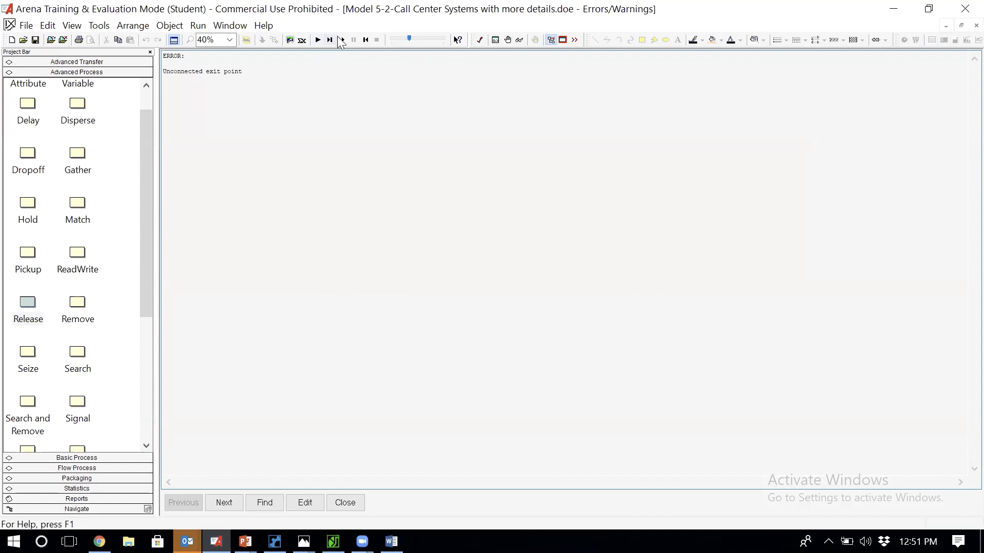
pyautogui.click(550, 40)
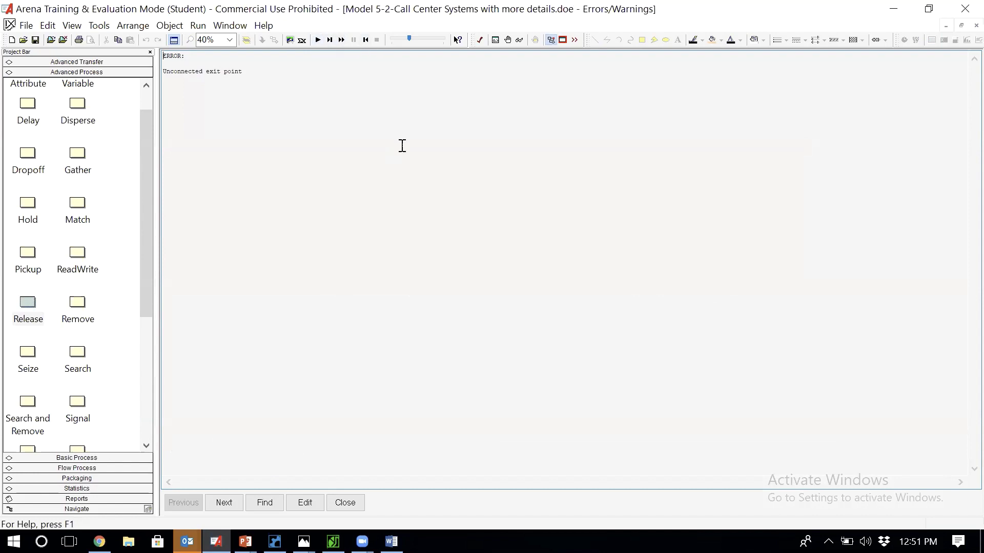
pyautogui.click(345, 503)
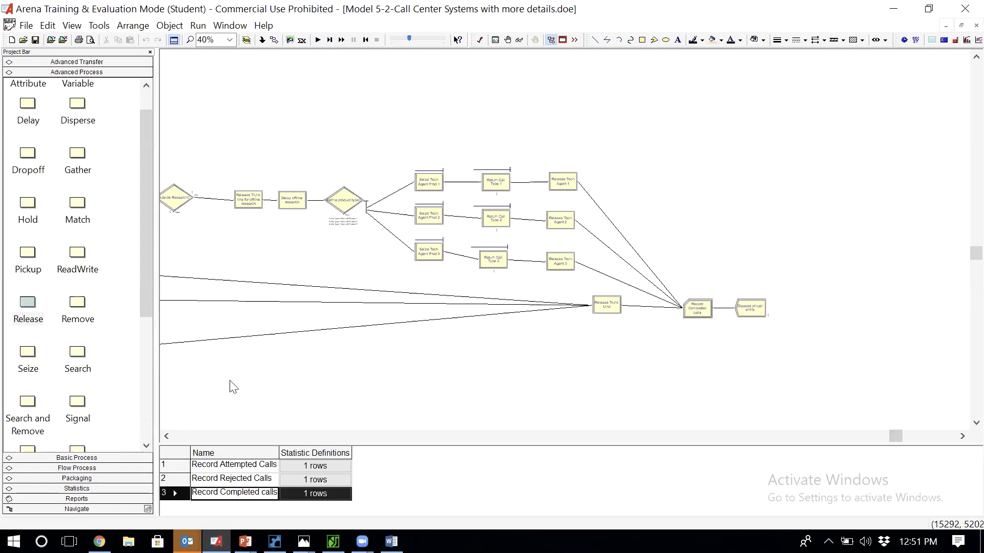
# Connect the False exit of the Outside Research? decision to the Release Trunk Line module
pyautogui.scroll(-3, 228, 389)
pyautogui.scroll(1, 231, 388)
pyautogui.scroll(-1, 233, 388)
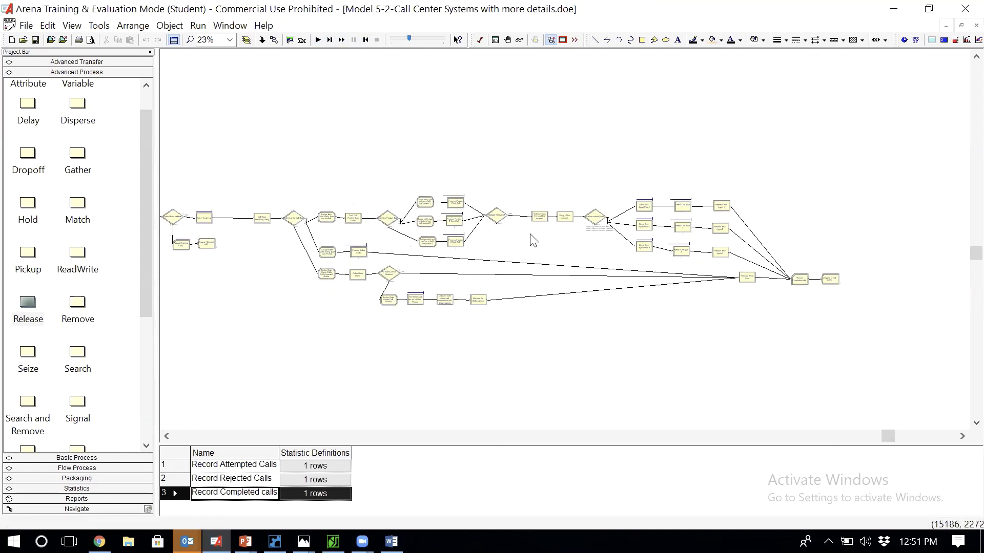
pyautogui.scroll(2, 523, 233)
pyautogui.scroll(4, 523, 234)
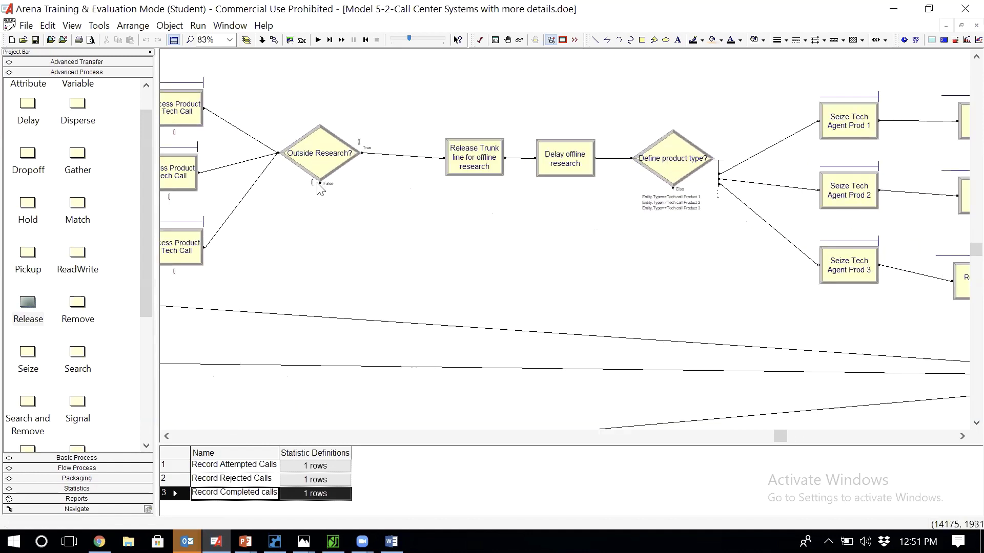
pyautogui.scroll(-3, 369, 224)
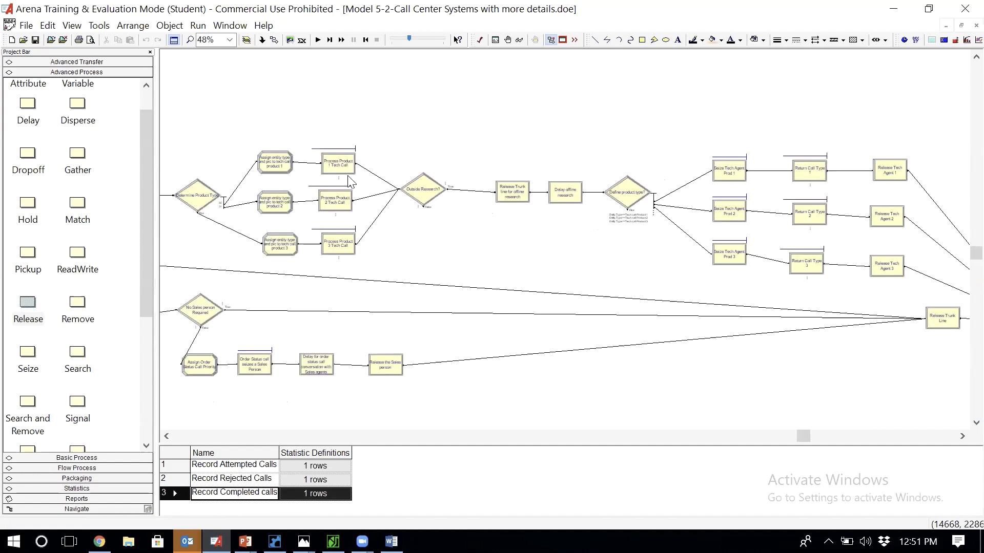
pyautogui.click(274, 40)
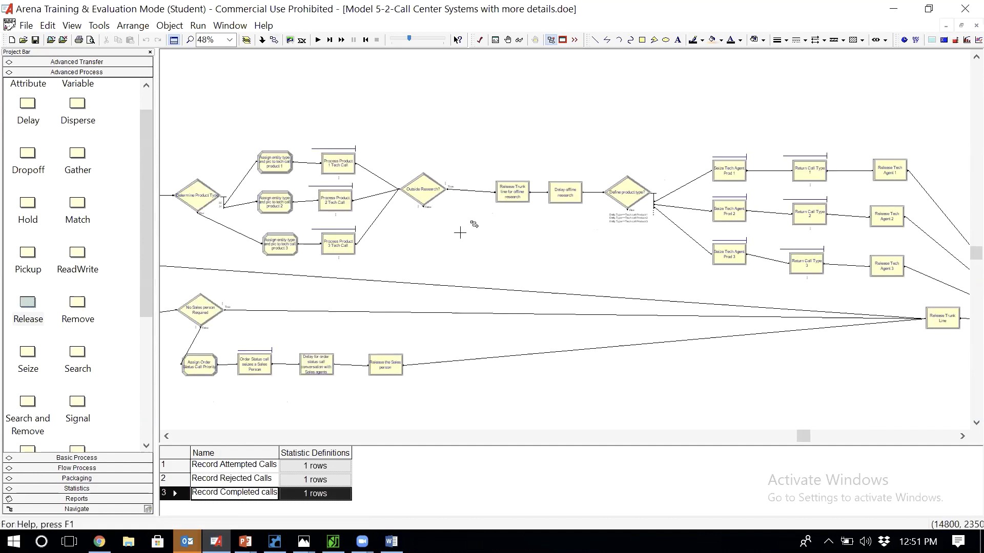
pyautogui.click(423, 206)
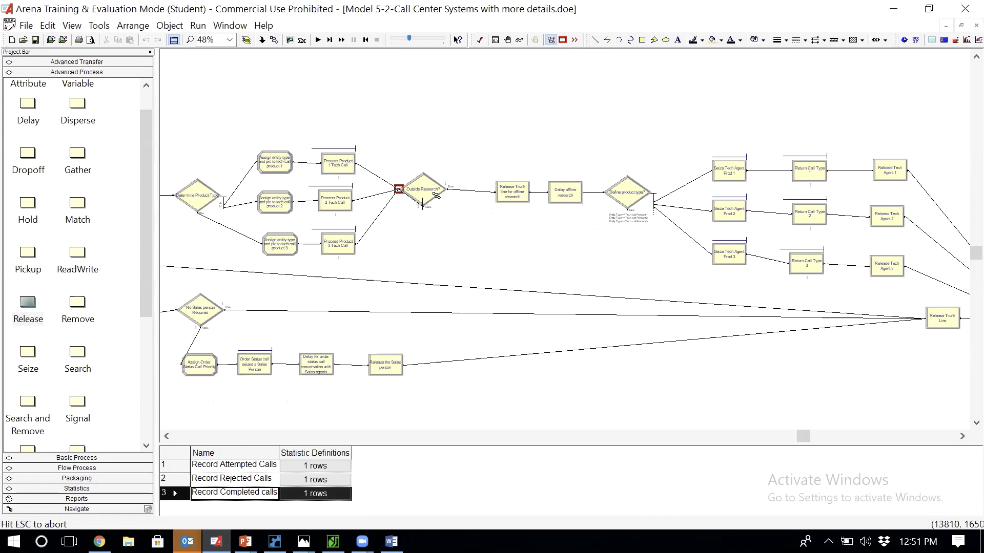
pyautogui.click(941, 308)
pyautogui.click(940, 313)
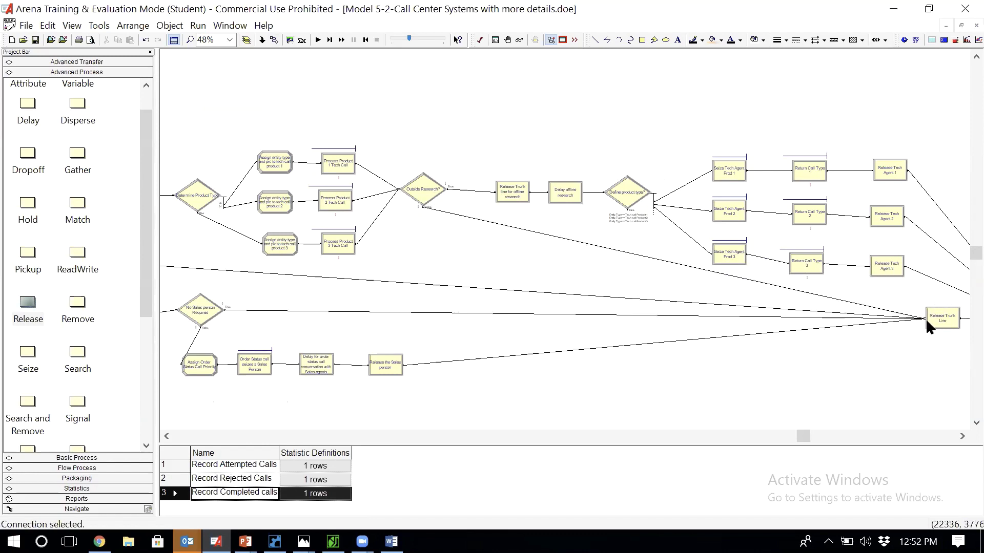
# Trace the False path of Outside Research? to disposal and check the Process Product 1 Tech Call settings without changes
pyautogui.click(962, 437)
pyautogui.click(961, 437)
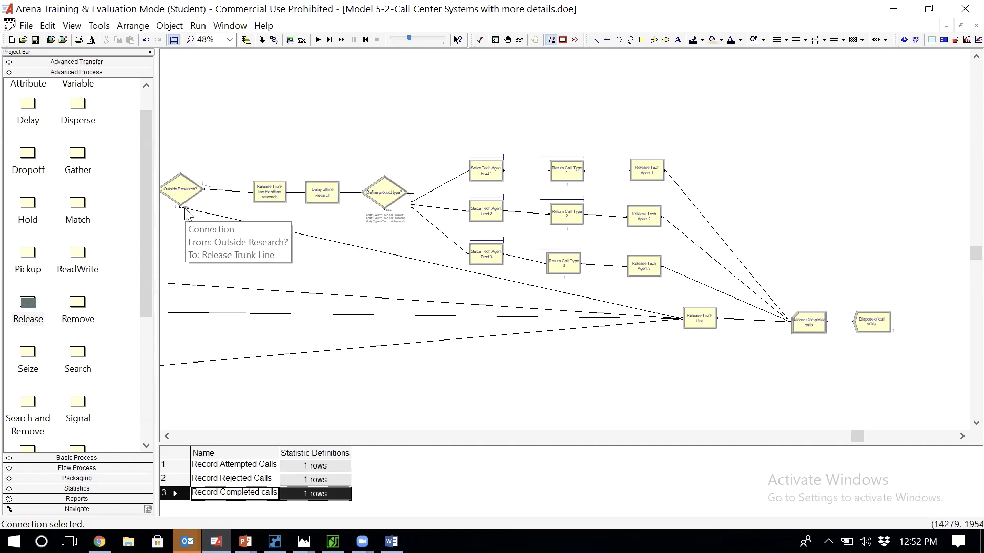
pyautogui.click(167, 436)
pyautogui.click(166, 436)
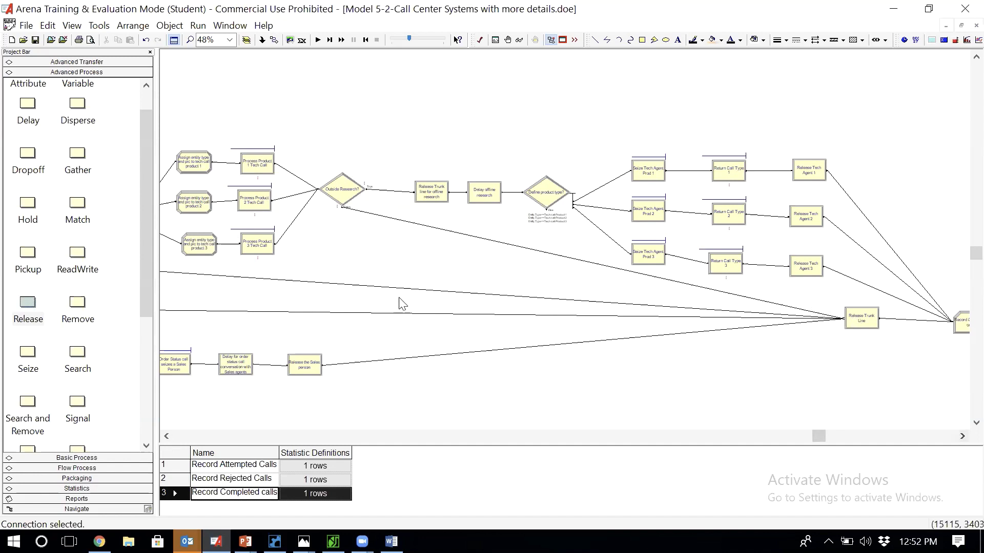
pyautogui.doubleClick(257, 168)
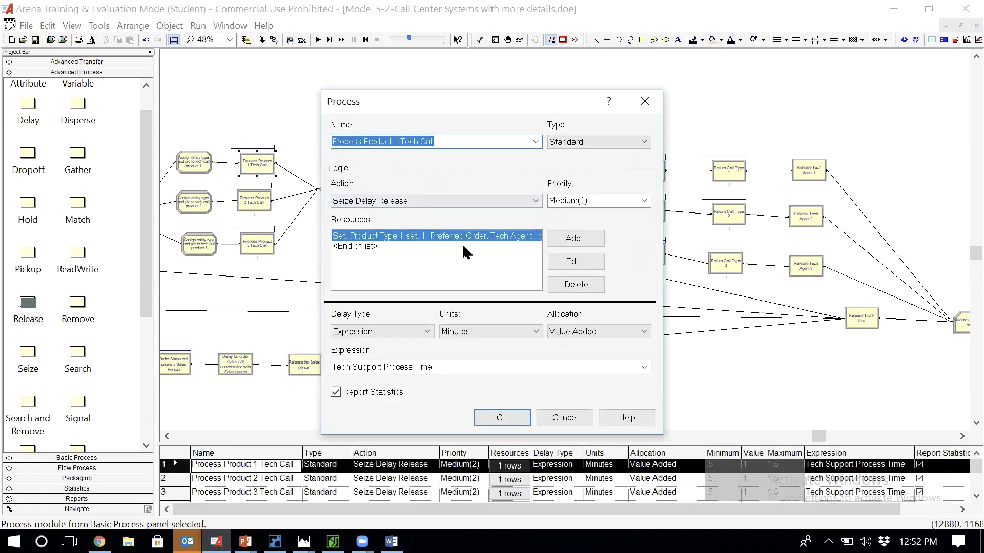
pyautogui.click(565, 417)
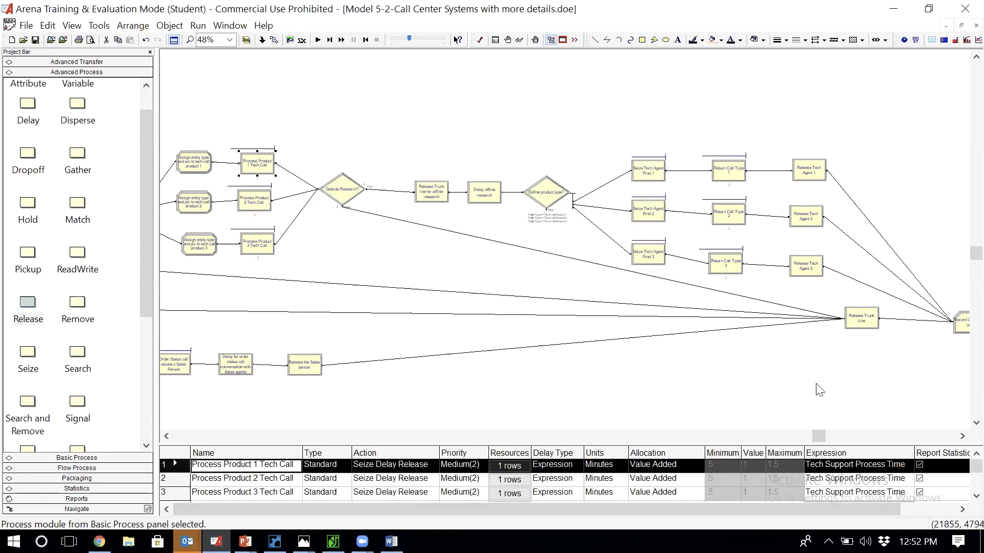
# Trace the flow from Release Trunk Line to disposal and check the conditions of the Define product type? decision without changes
pyautogui.click(859, 320)
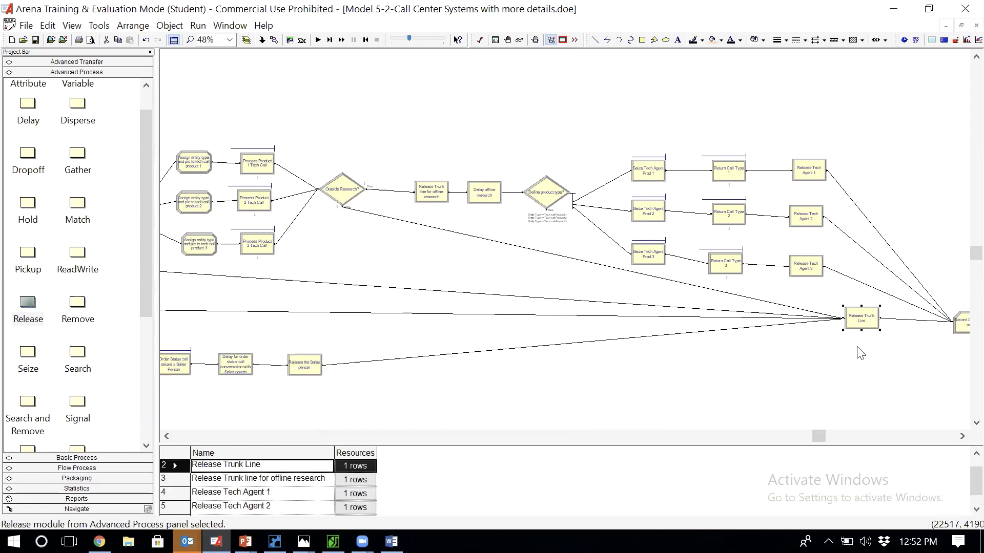
pyautogui.click(961, 436)
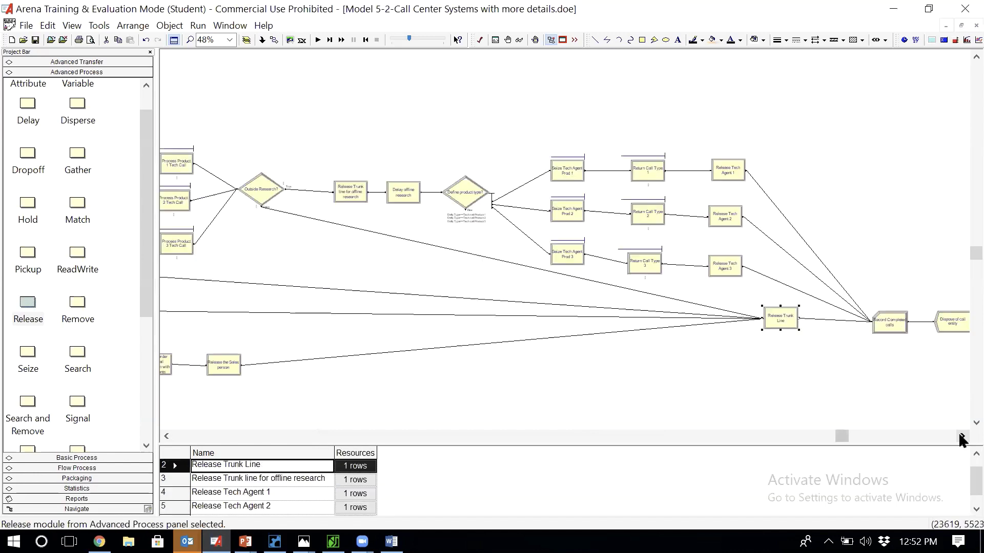
pyautogui.click(961, 436)
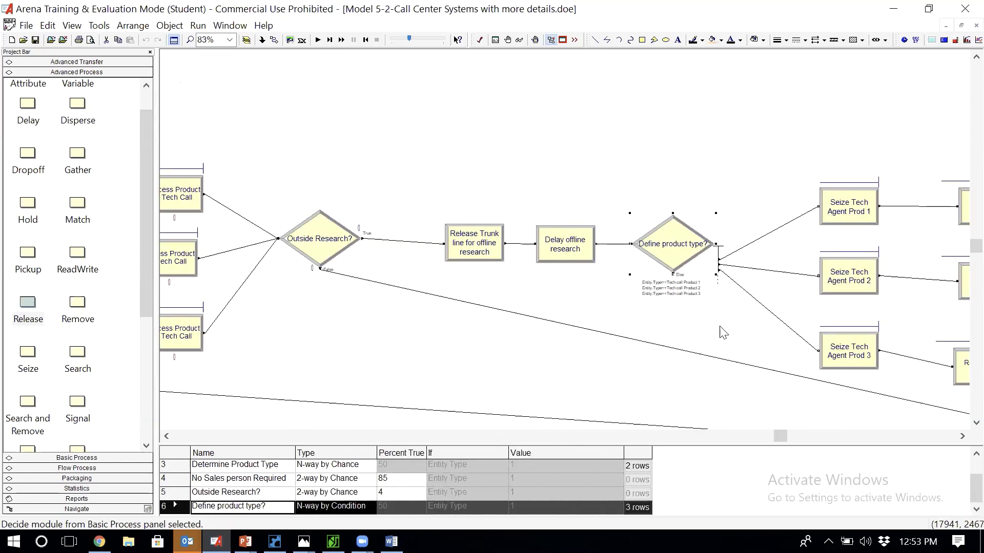
pyautogui.doubleClick(664, 242)
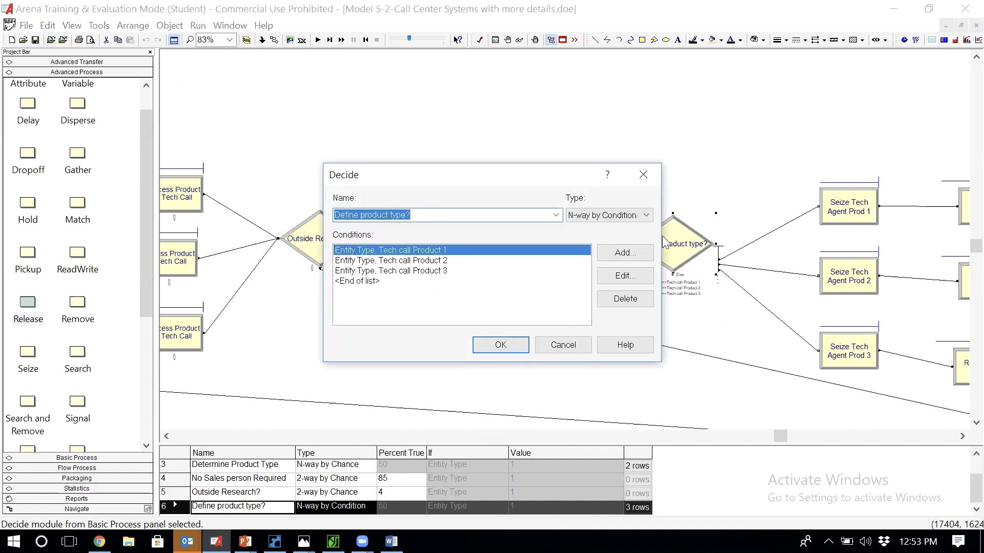
pyautogui.click(560, 344)
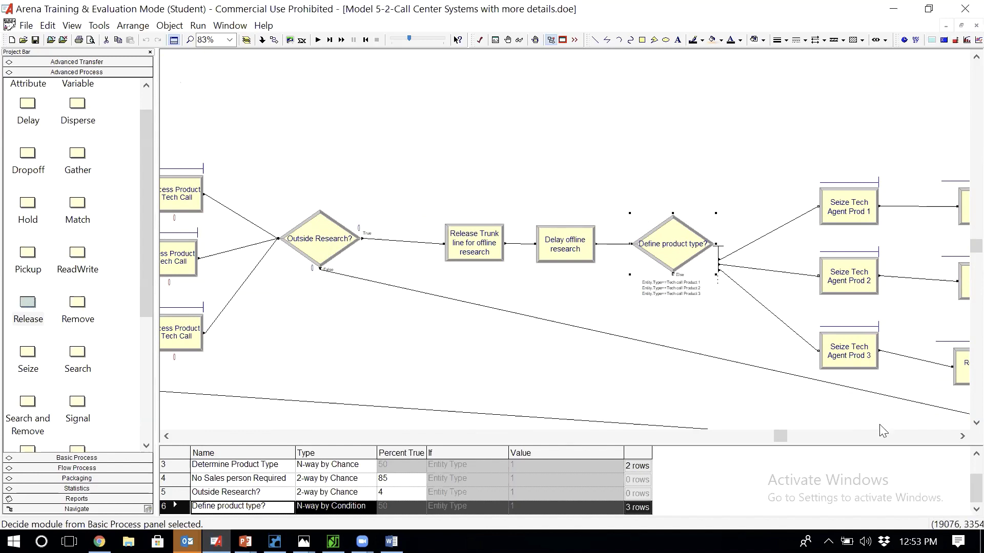
# Delete the Entity Type condition for Tech call Product 3 from the Define product type? decision
pyautogui.click(961, 436)
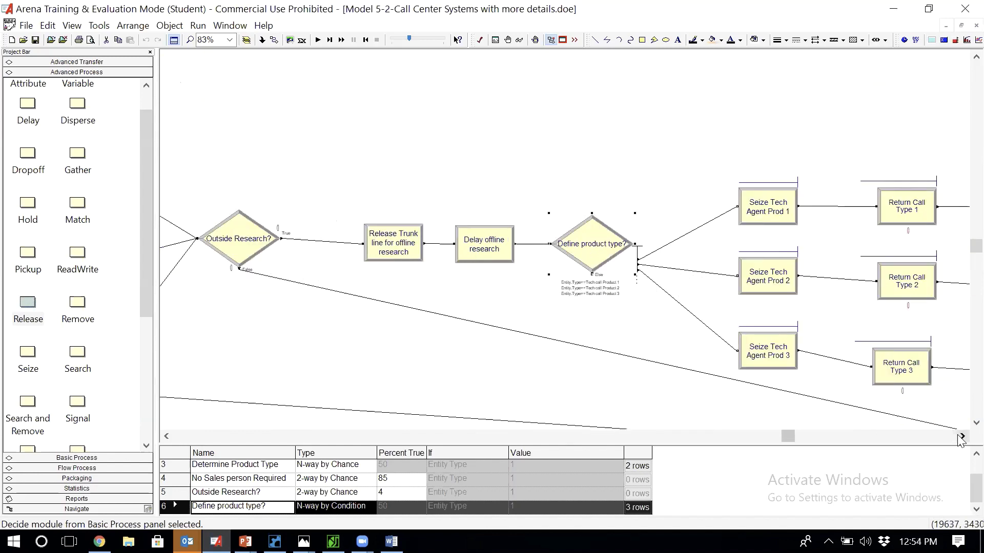
pyautogui.click(961, 437)
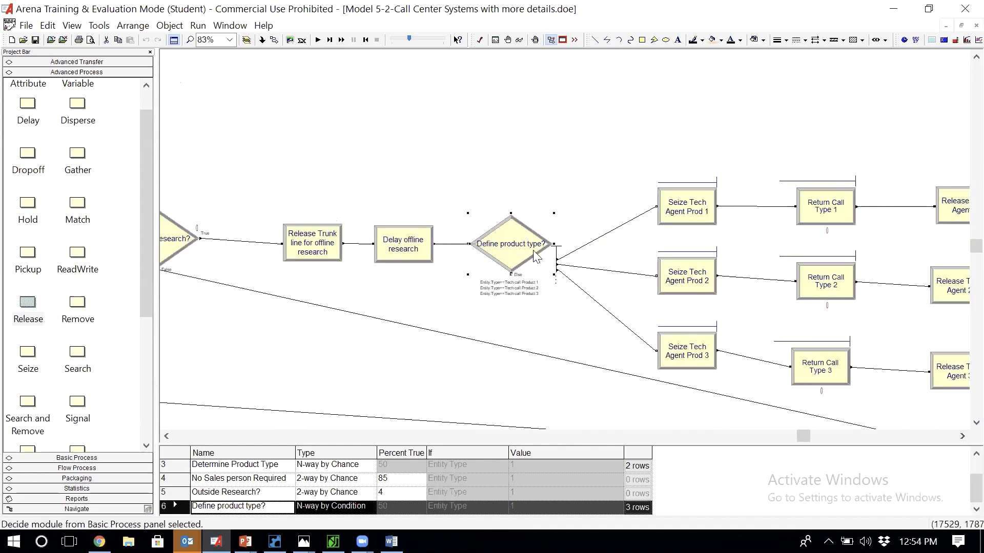
pyautogui.doubleClick(500, 243)
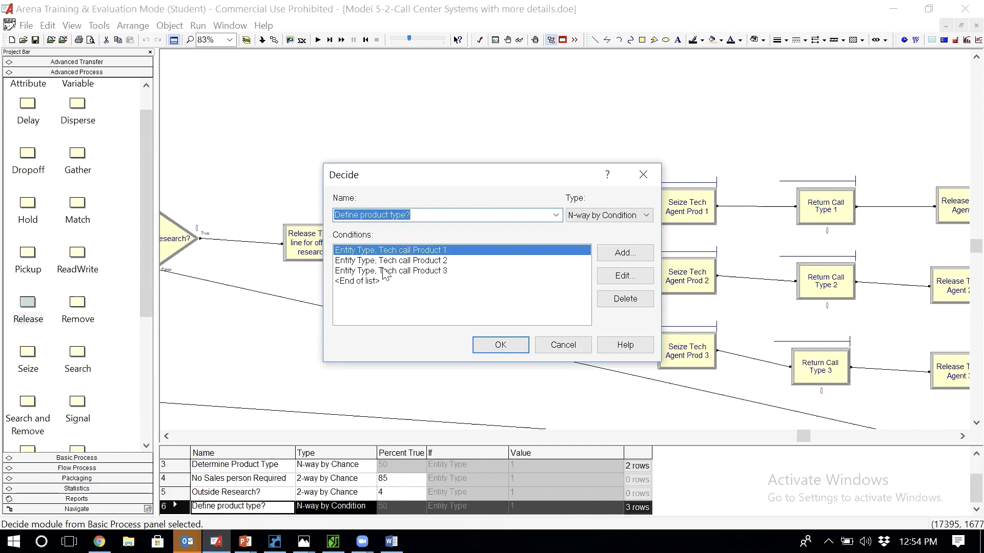
pyautogui.click(446, 271)
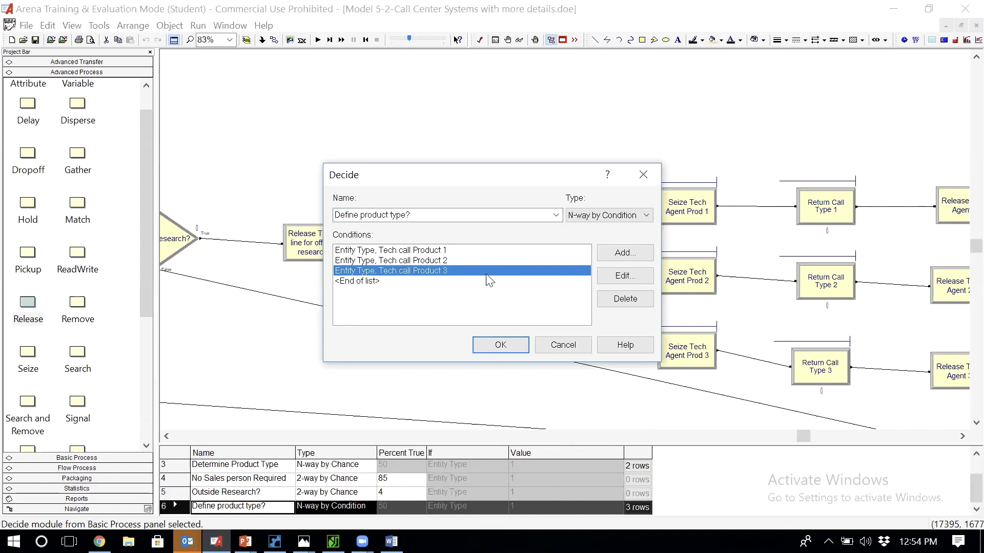
pyautogui.click(616, 303)
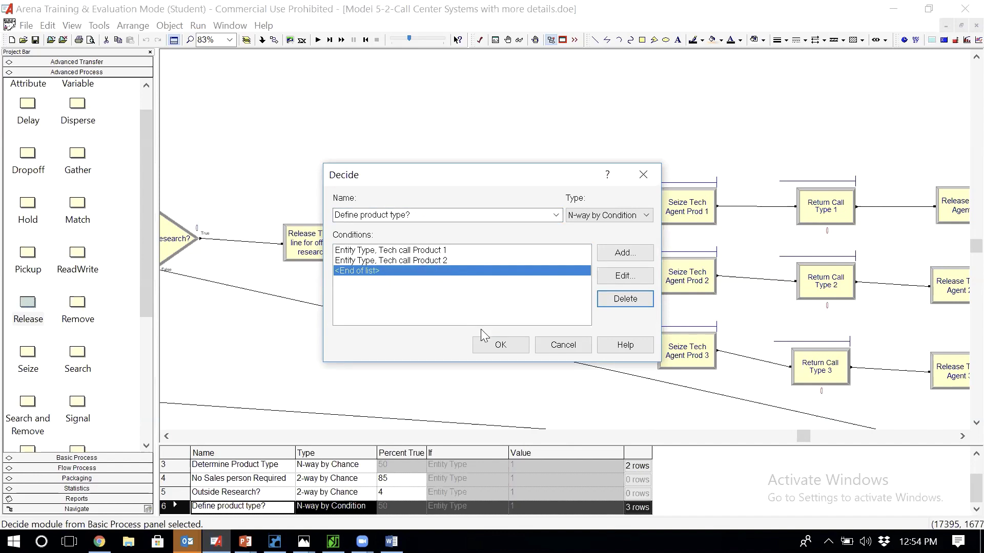
pyautogui.click(495, 348)
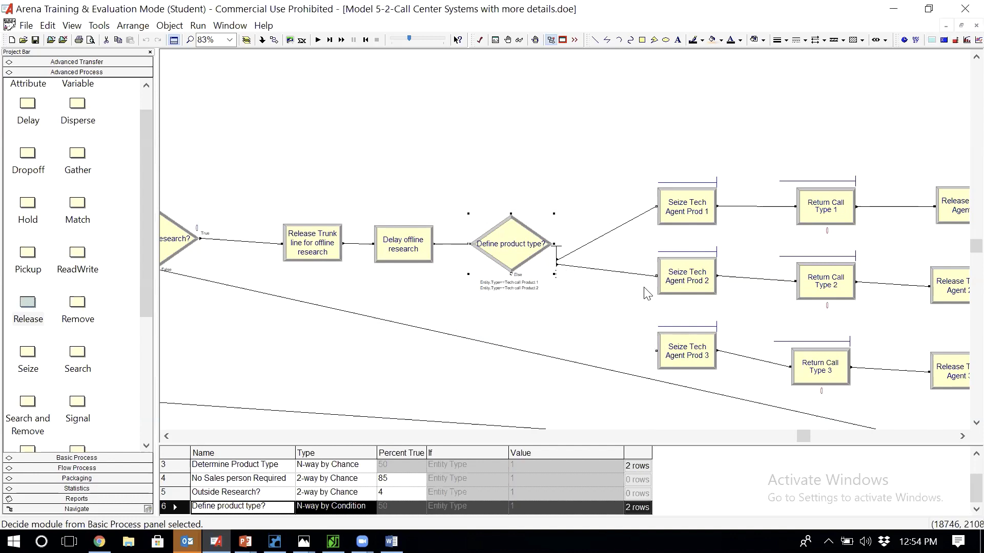
# Connect the Else exit of Define product type? to the Seize Tech Agent Prod 3 module
pyautogui.click(274, 40)
pyautogui.click(511, 275)
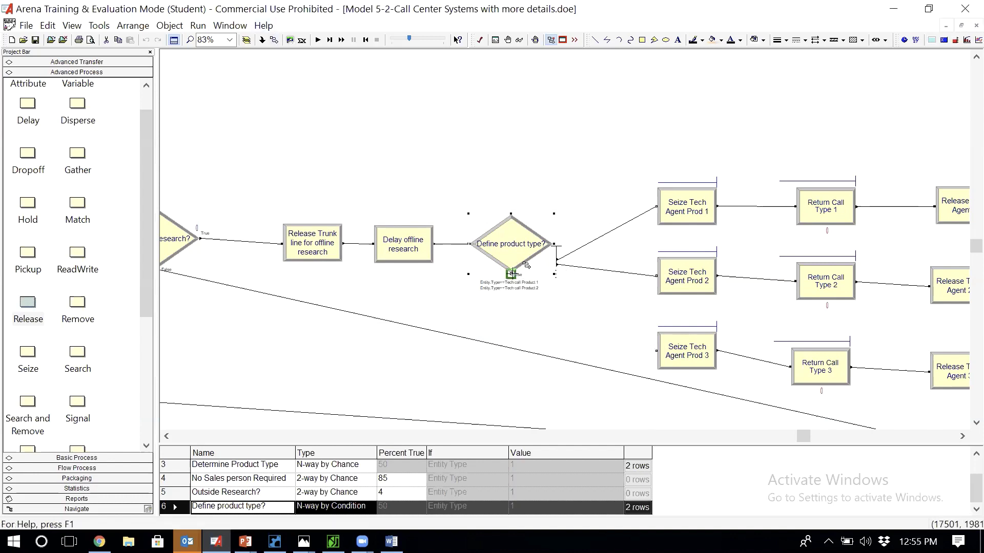
pyautogui.click(668, 338)
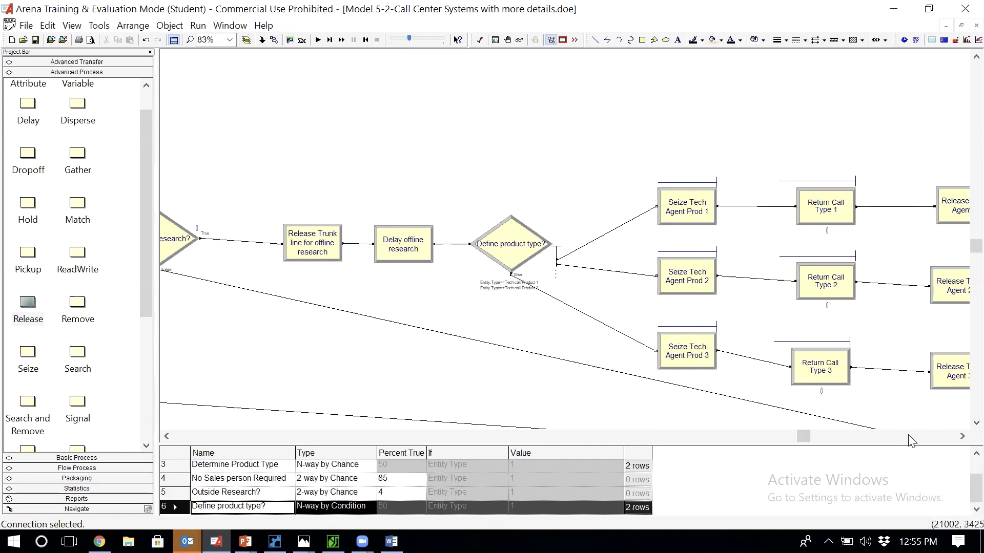
# Review the call flow from the return-call branches back to the Create Call Arrivals module
pyautogui.click(961, 437)
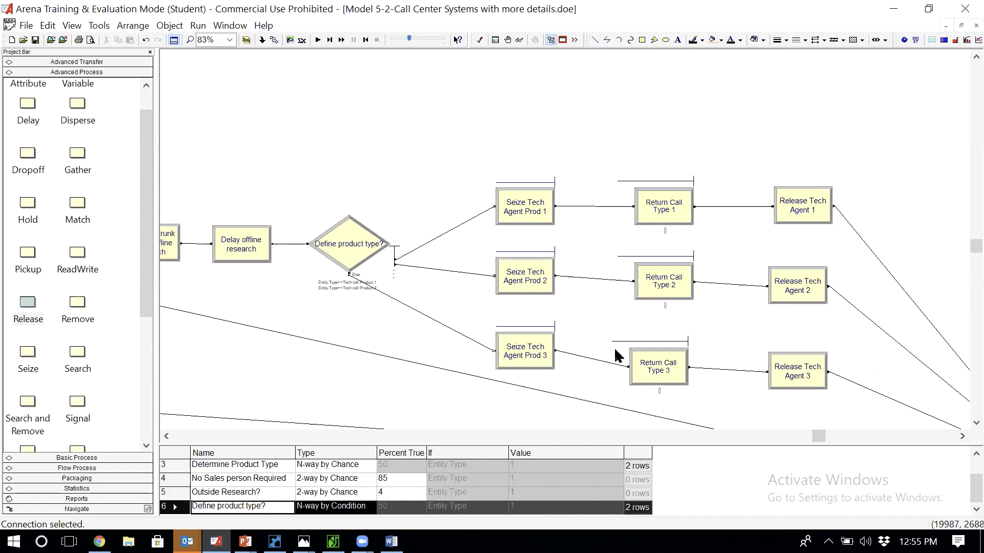
pyautogui.press('-')
pyautogui.press('-')
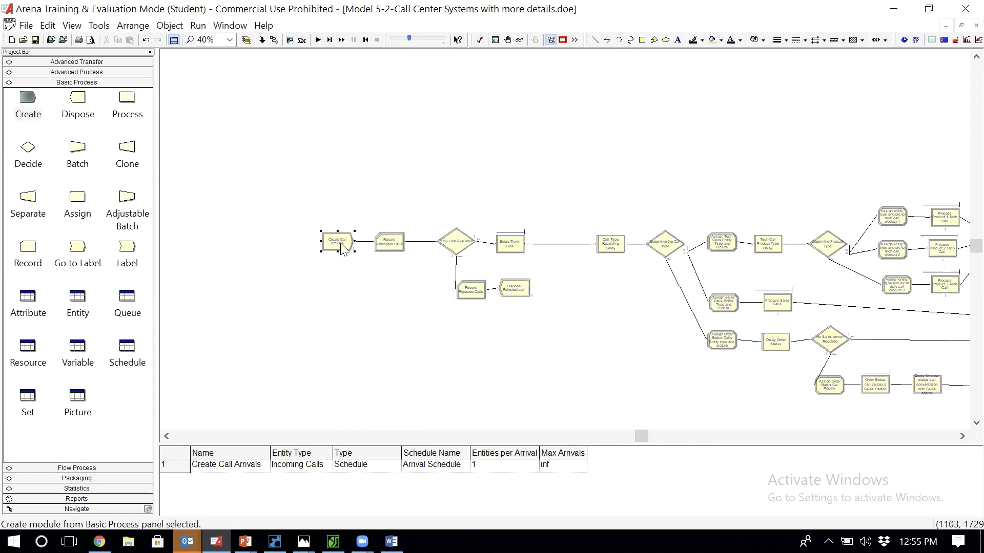
# Set the maximum arrivals of the Create Call Arrivals module to Infinite and recheck its settings
pyautogui.doubleClick(336, 242)
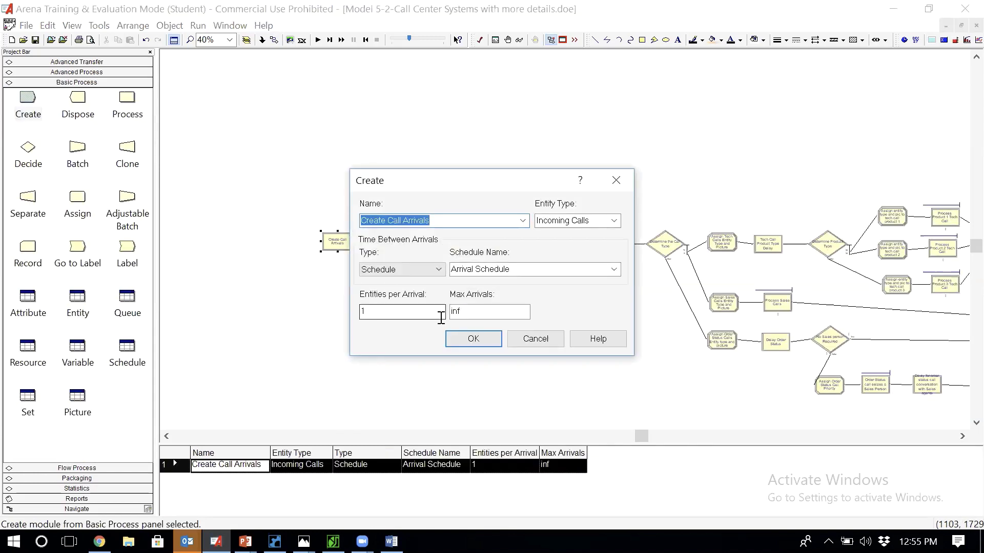
pyautogui.doubleClick(475, 312)
pyautogui.write('Infinite')
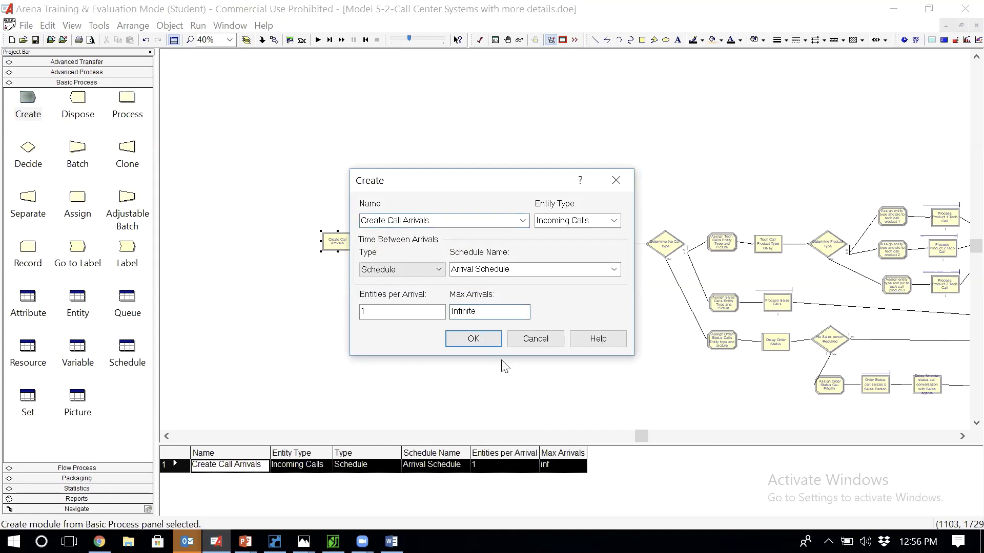
pyautogui.click(480, 340)
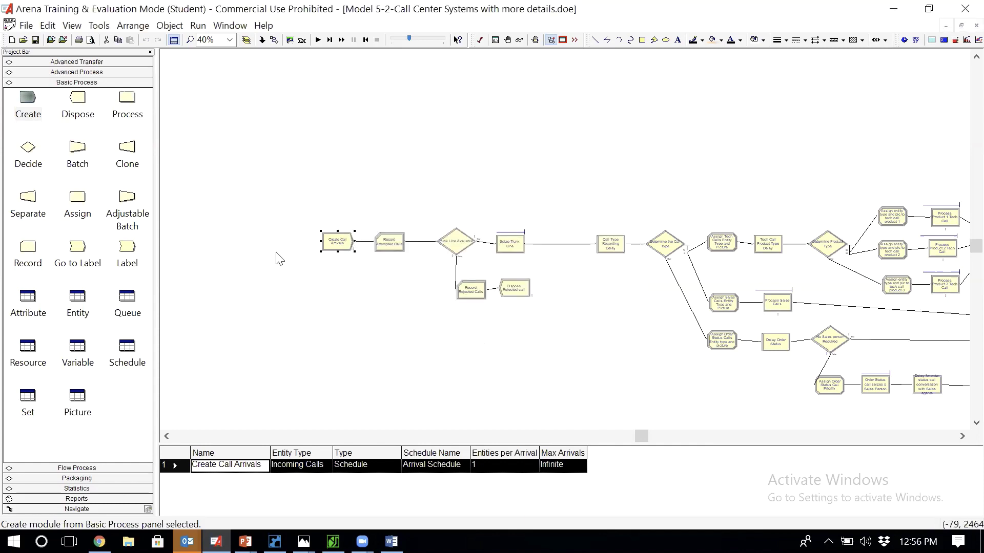
pyautogui.doubleClick(345, 243)
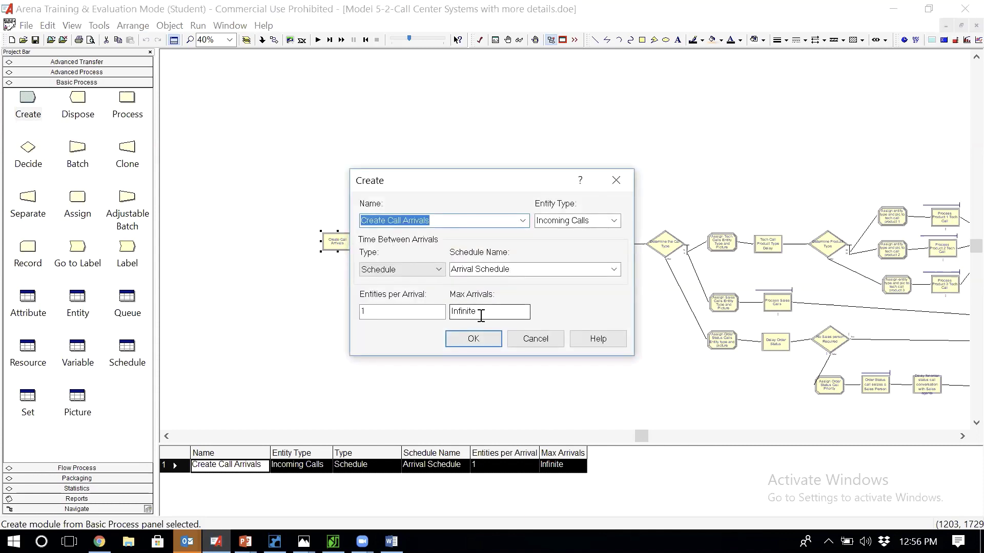
pyautogui.click(486, 338)
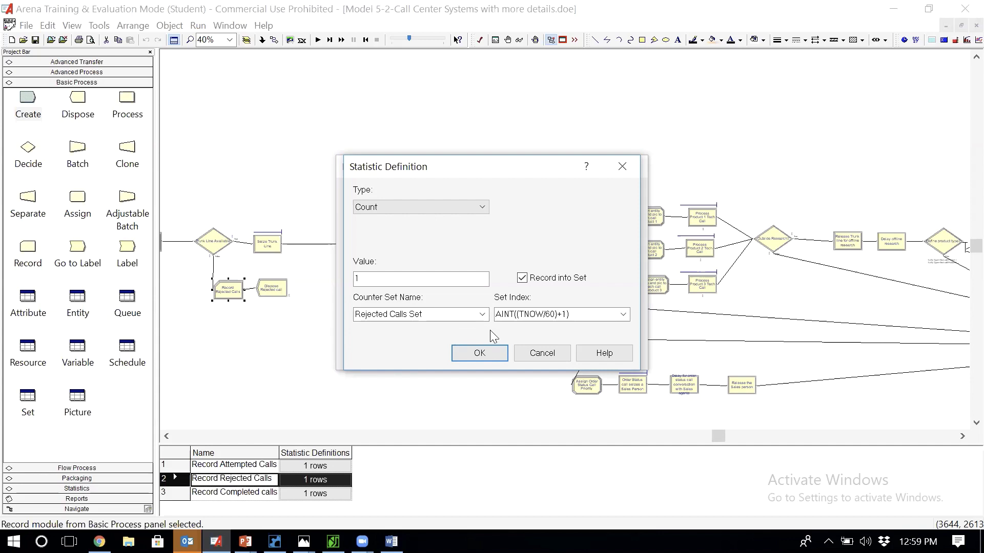
# Examine the counter set and set index in the Record Rejected Calls statistic definition without changing them
pyautogui.click(555, 352)
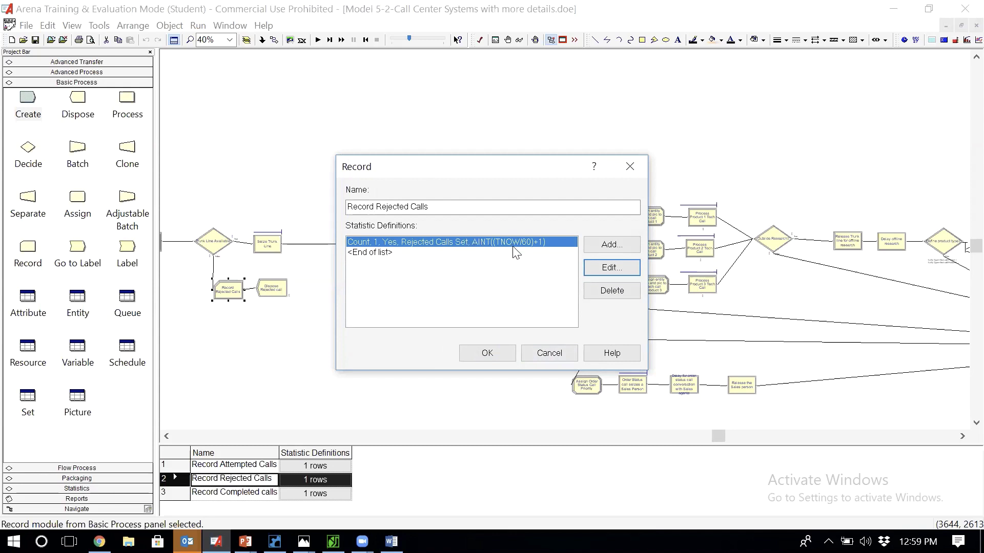
pyautogui.click(601, 268)
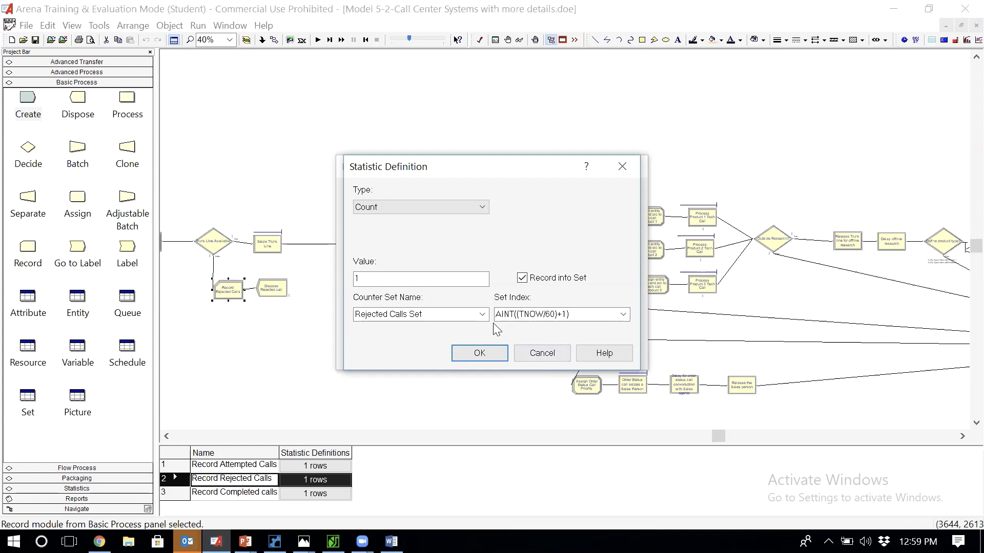
pyautogui.click(541, 352)
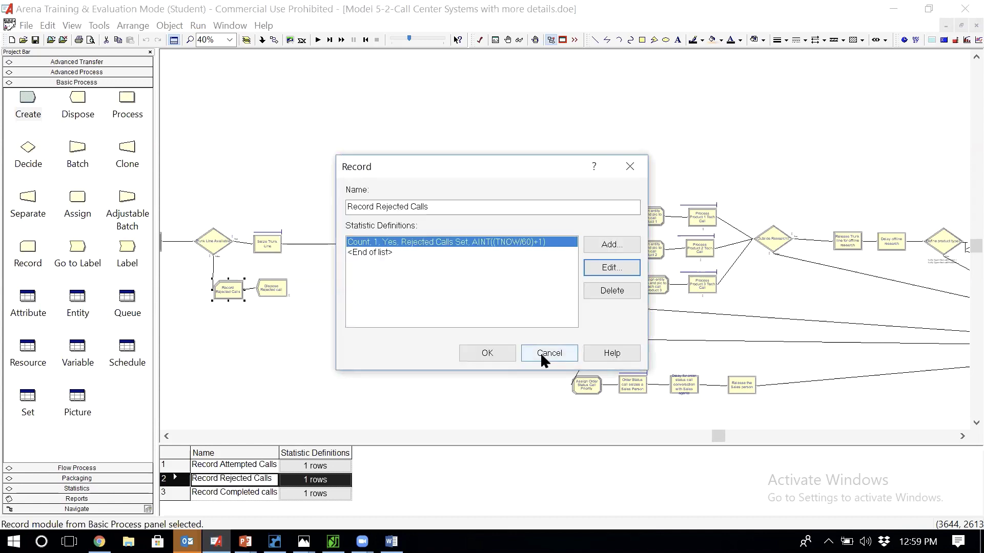
pyautogui.click(540, 353)
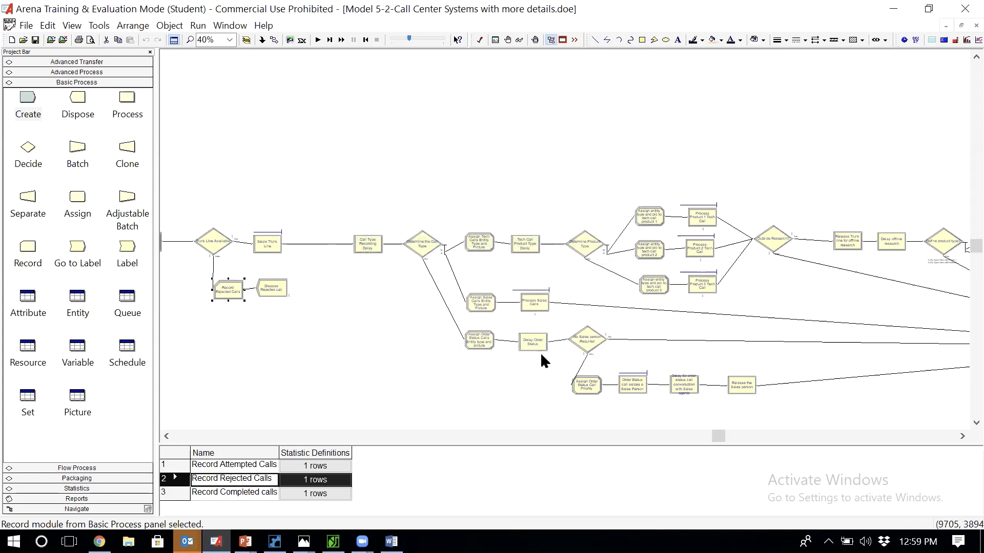
# Review the model's flow through offline research and returned calls to disposal, and back to the Record Rejected Calls module
pyautogui.click(961, 436)
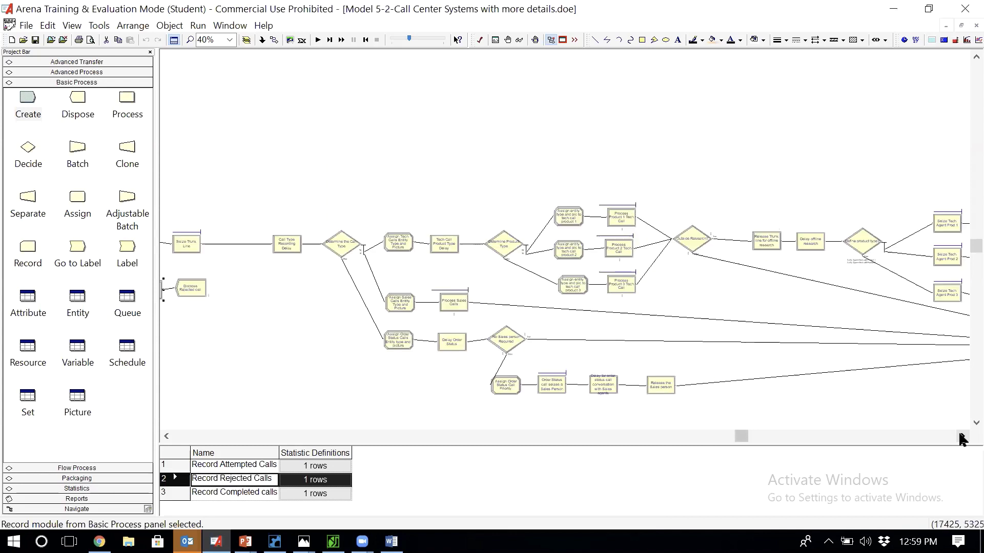
pyautogui.click(961, 437)
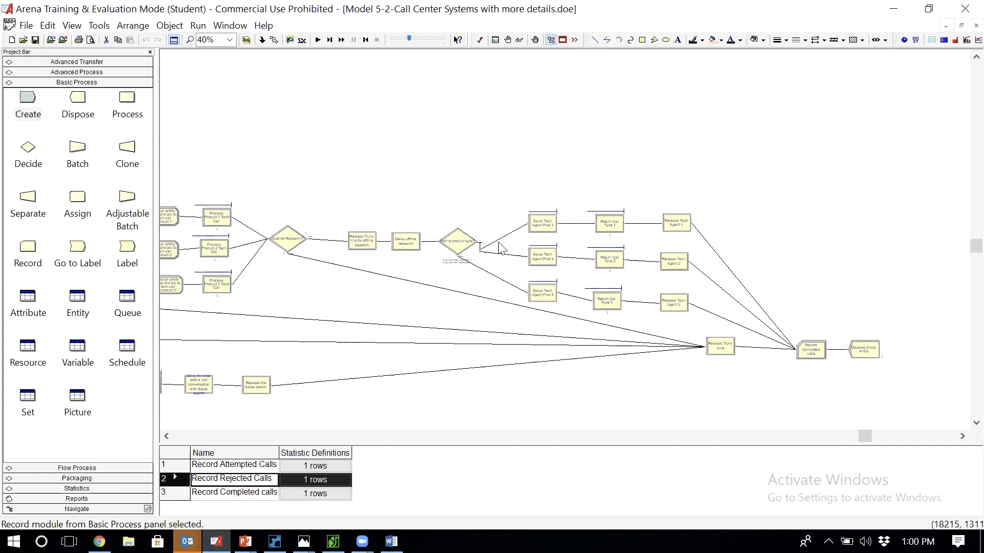
pyautogui.click(167, 436)
pyautogui.click(167, 436)
pyautogui.click(167, 436)
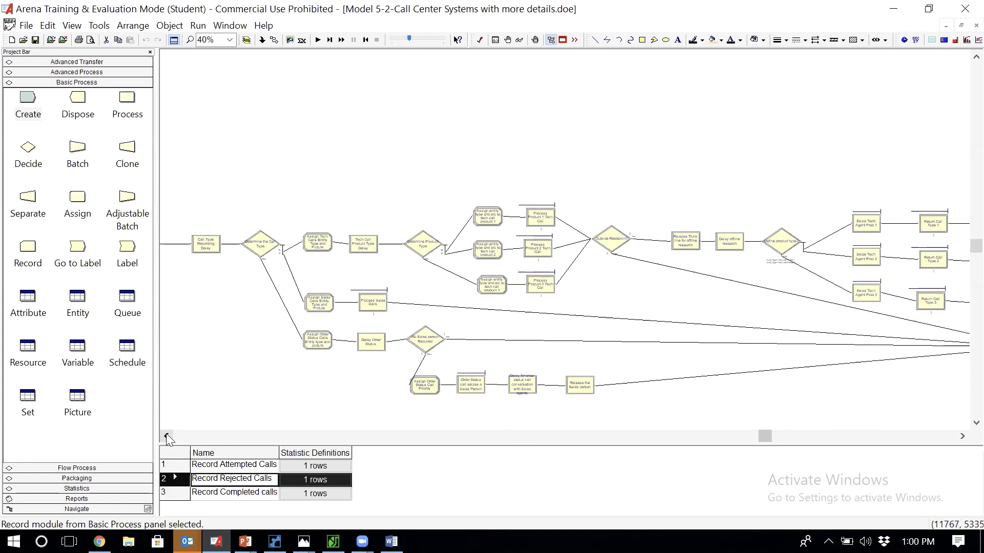
pyautogui.click(167, 436)
pyautogui.click(167, 436)
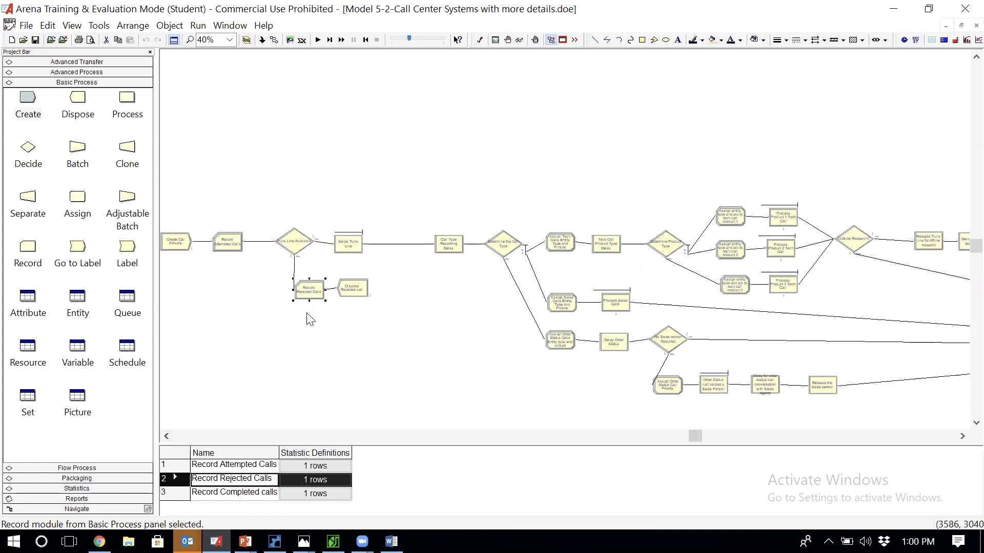